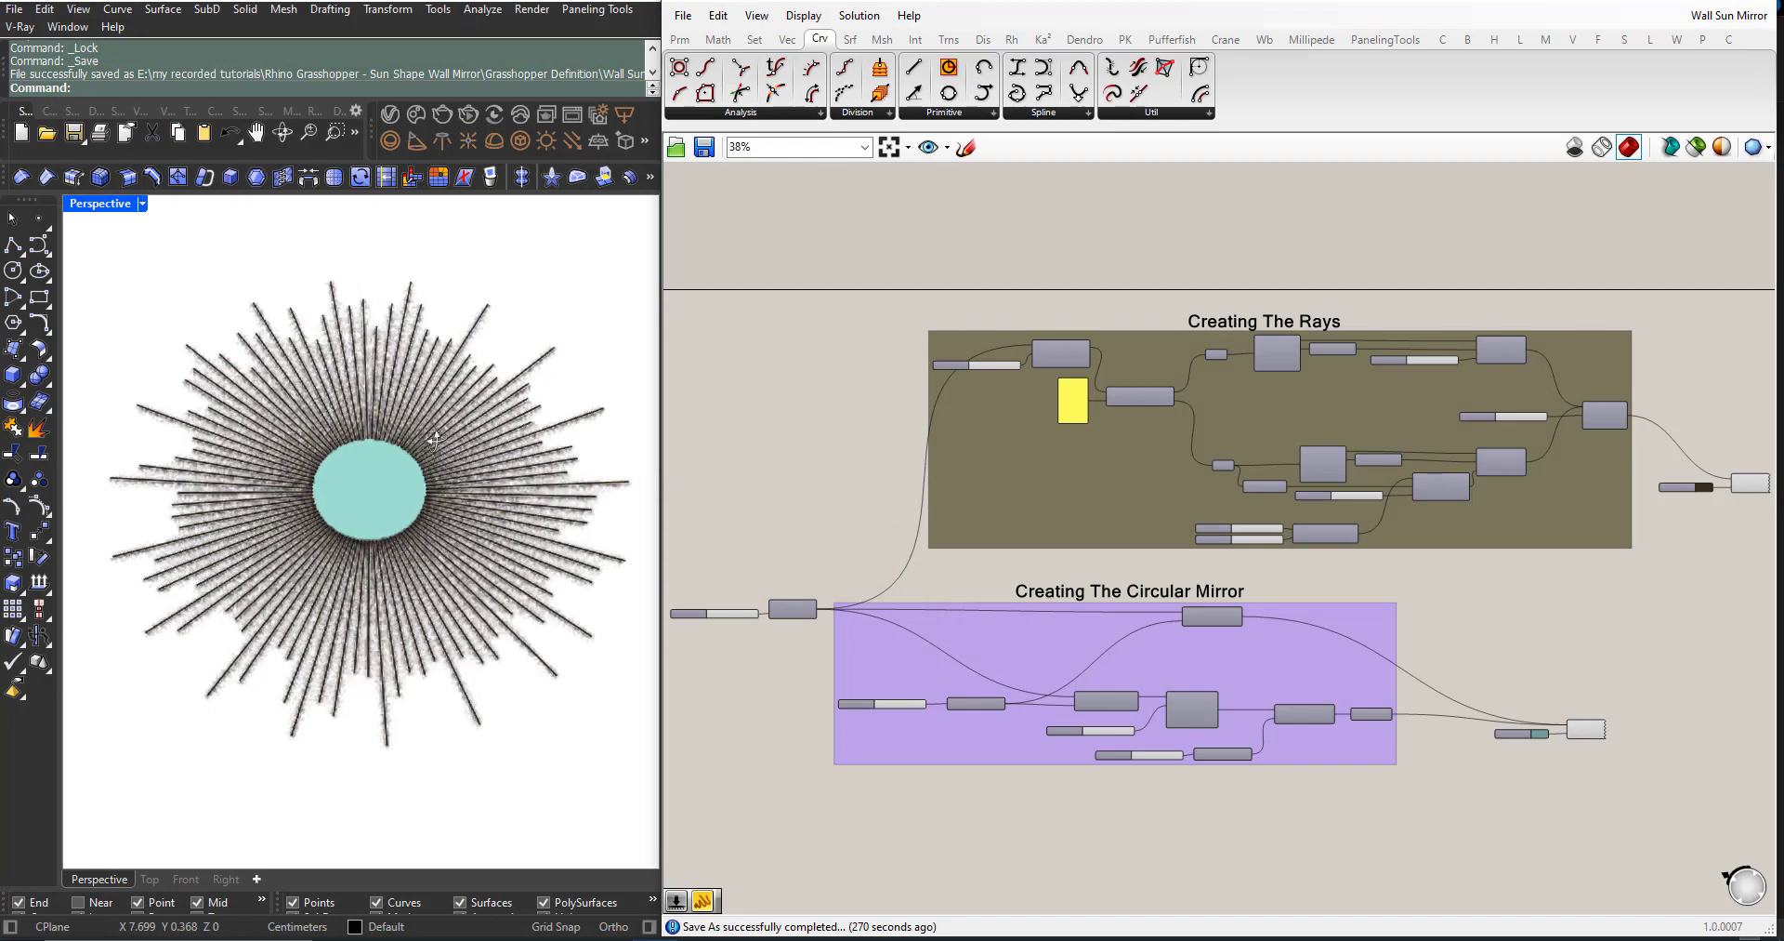
{"action": "right_click_drag", "start_coordinate": [435, 440], "coordinate": [409, 372]}
{"action": "scroll", "coordinate": [336, 470], "scroll_direction": "up", "scroll_amount": 4}
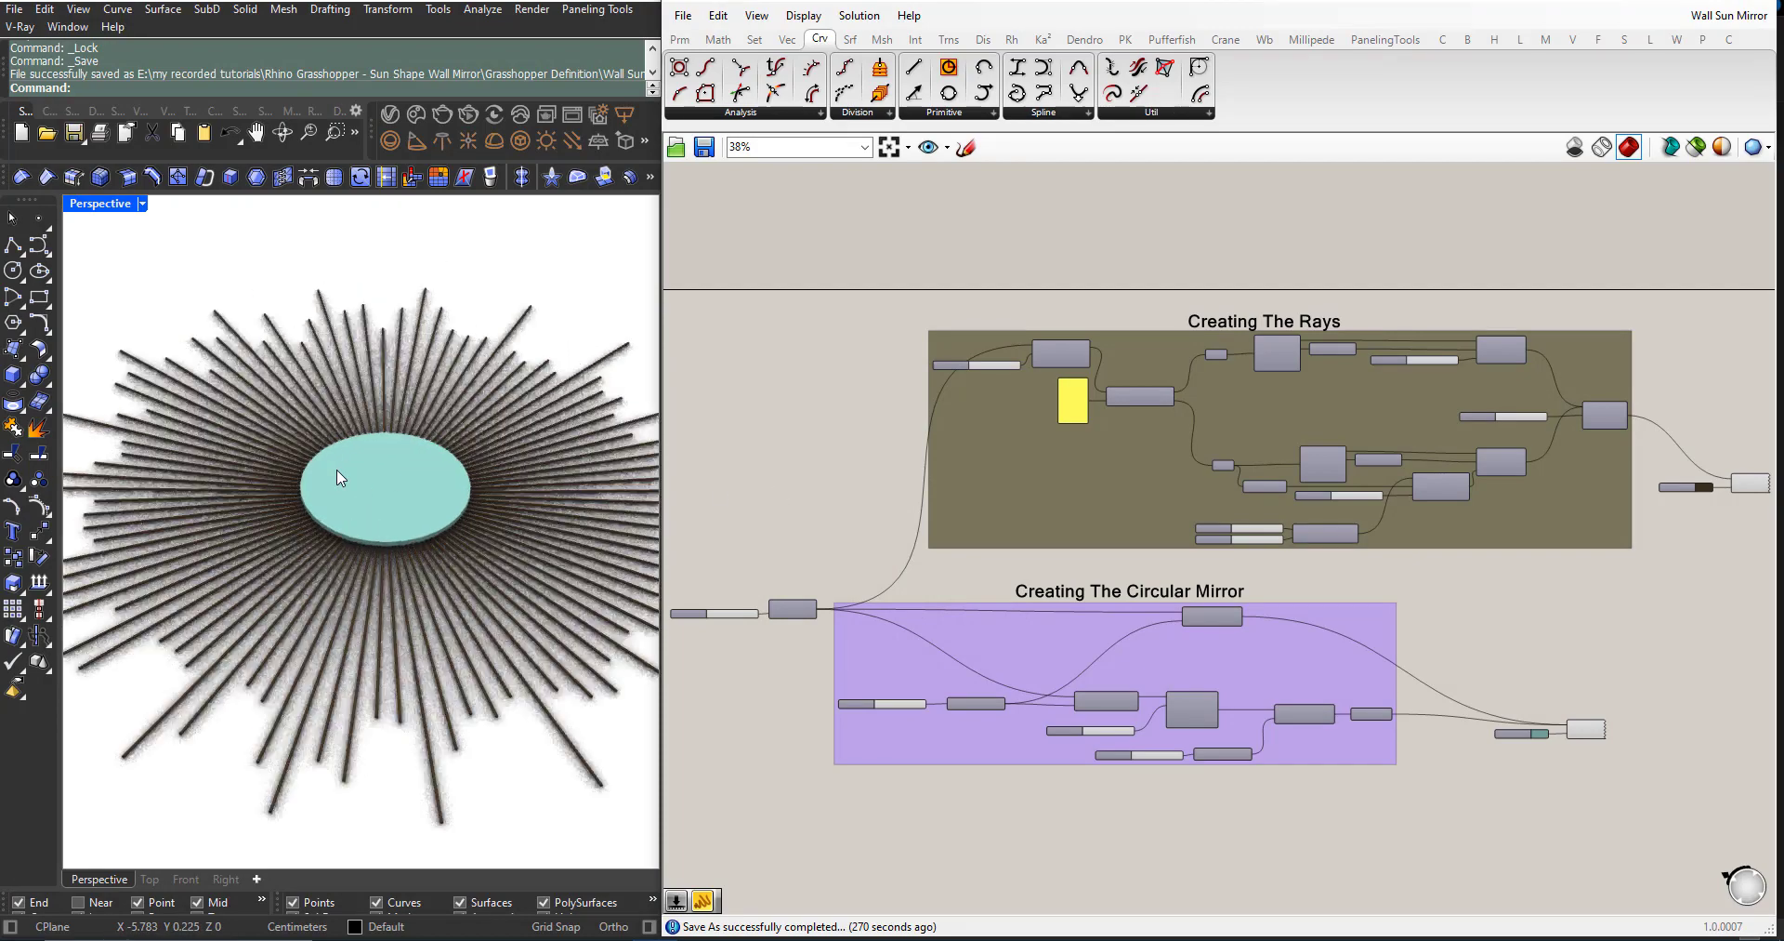
{"action": "right_click_drag", "start_coordinate": [370, 507], "coordinate": [375, 609]}
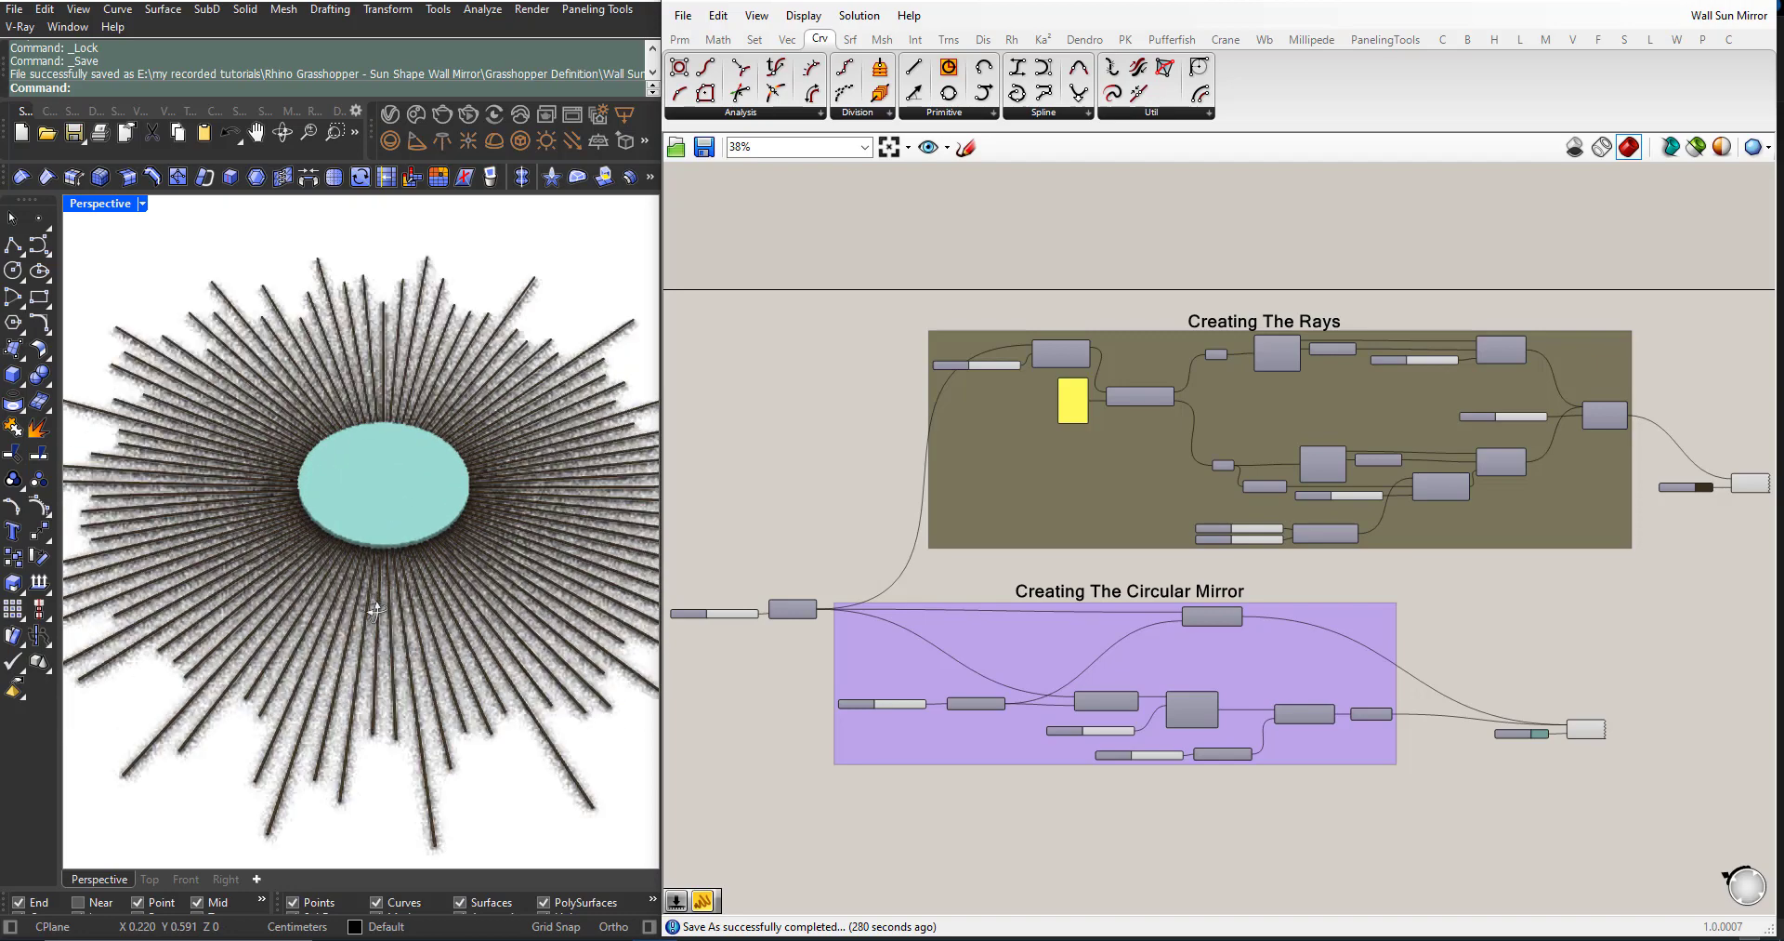
{"action": "scroll", "coordinate": [373, 612], "scroll_direction": "down", "scroll_amount": 3}
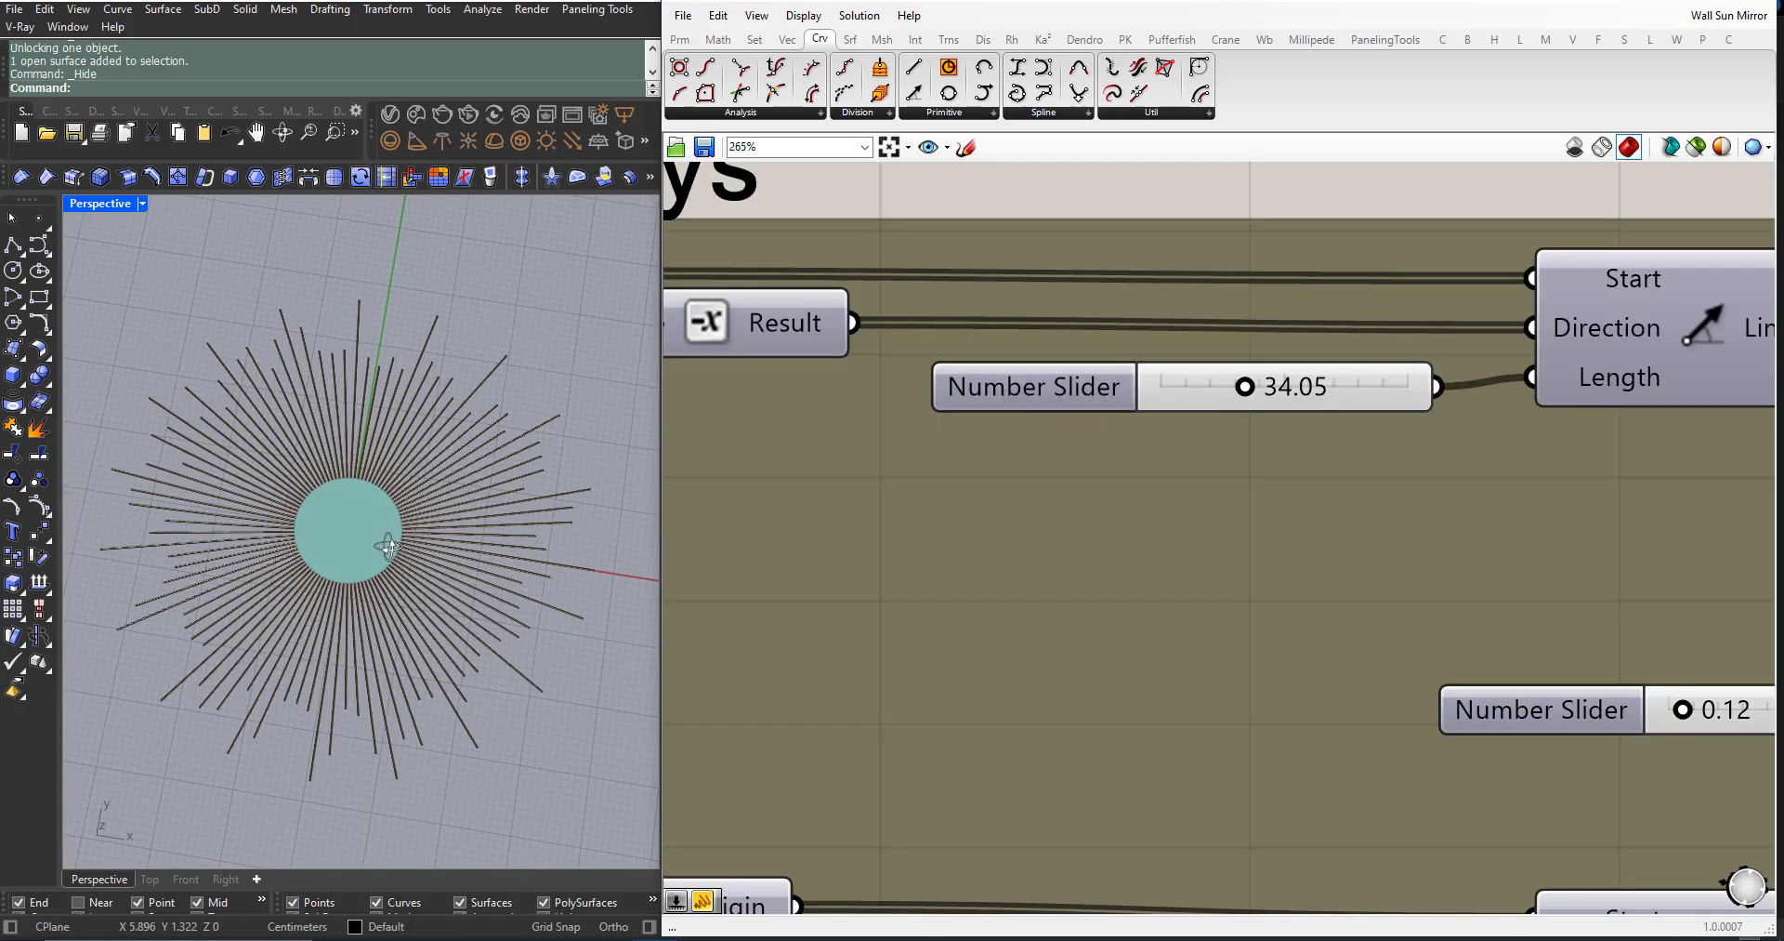
Step: Set the length of the first group of rays, fed by List A, to 35.58
{"action": "mouse_move", "coordinate": [389, 547]}
{"action": "right_mouse_down"}
{"action": "mouse_move", "coordinate": [351, 518]}
{"action": "mouse_move", "coordinate": [366, 554]}
{"action": "right_mouse_up"}
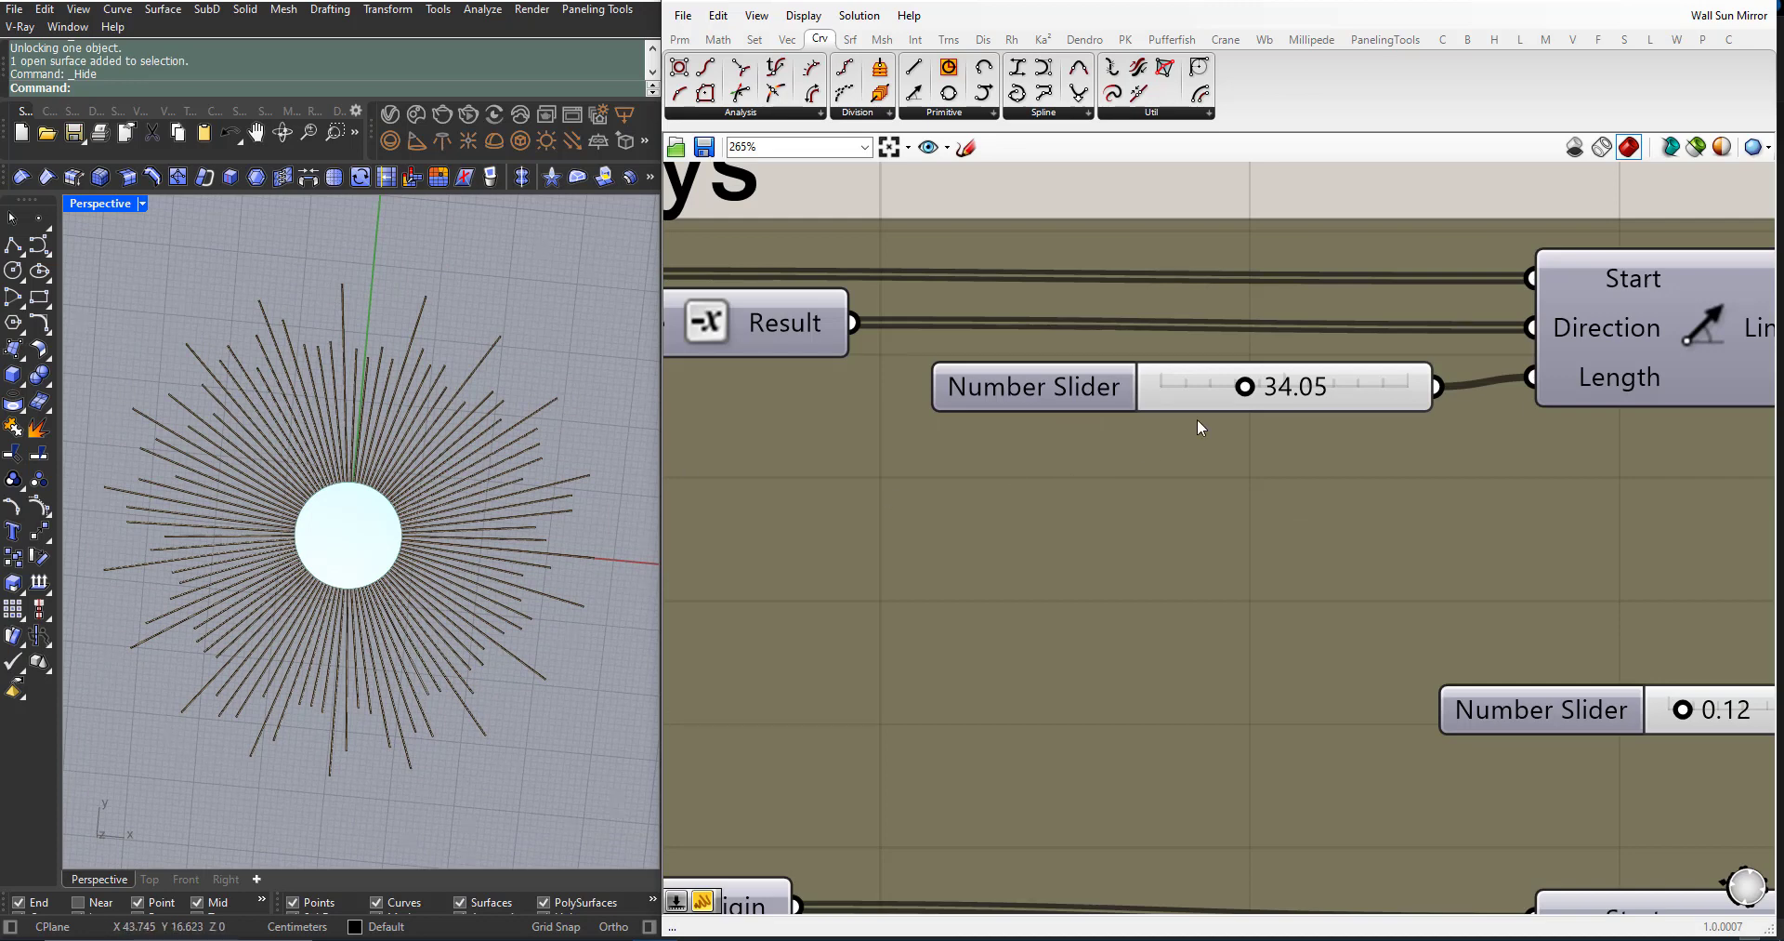
{"action": "mouse_move", "coordinate": [1246, 389]}
{"action": "left_mouse_down"}
{"action": "mouse_move", "coordinate": [1231, 389]}
{"action": "mouse_move", "coordinate": [1259, 390]}
{"action": "left_mouse_up"}
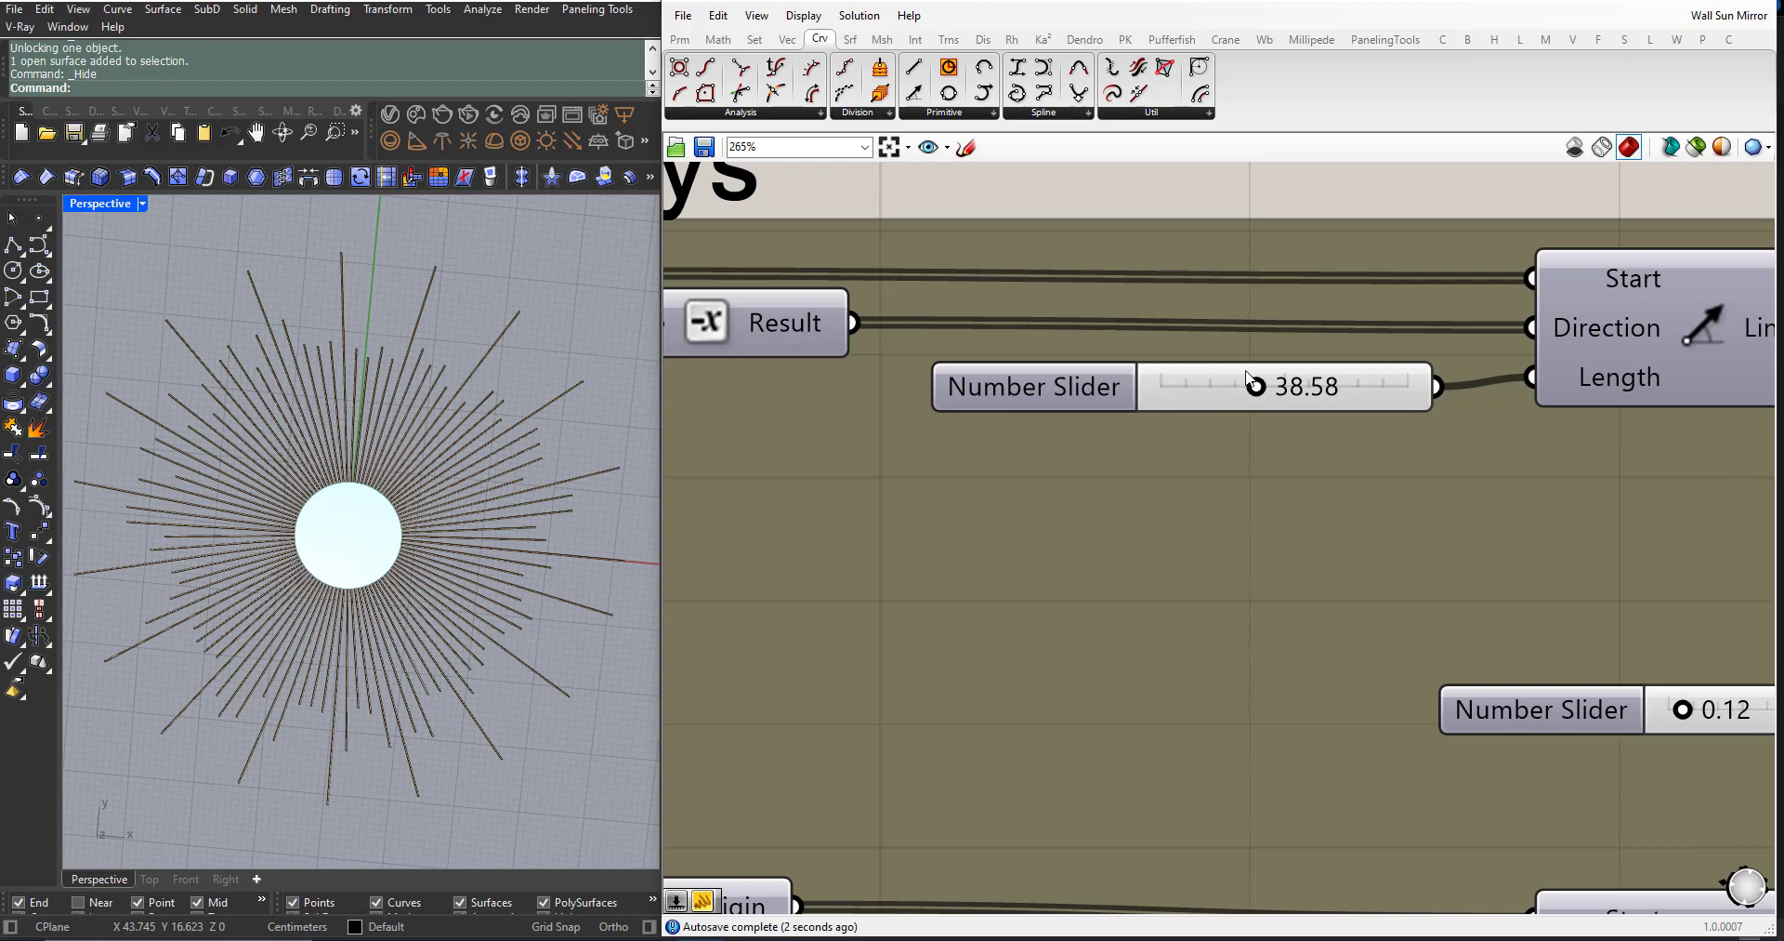
{"action": "scroll", "coordinate": [1246, 376], "scroll_direction": "down", "scroll_amount": 5}
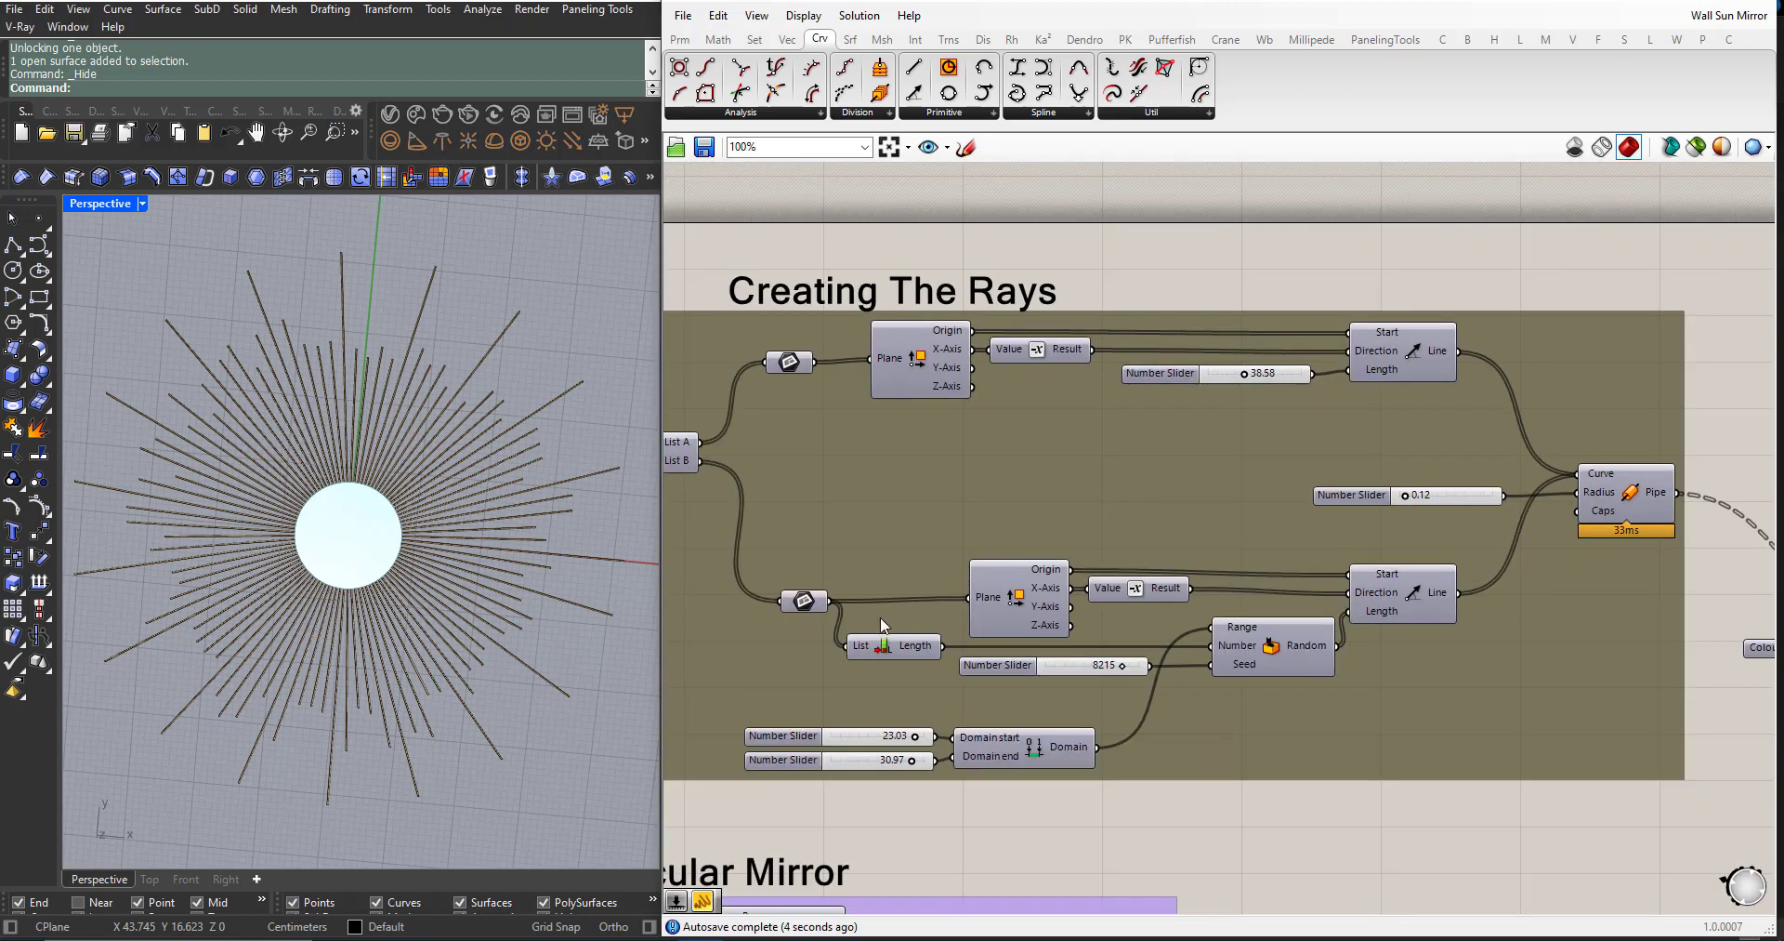
{"action": "scroll", "coordinate": [358, 592], "scroll_direction": "up", "scroll_amount": 2}
{"action": "scroll", "coordinate": [383, 558], "scroll_direction": "down", "scroll_amount": 2}
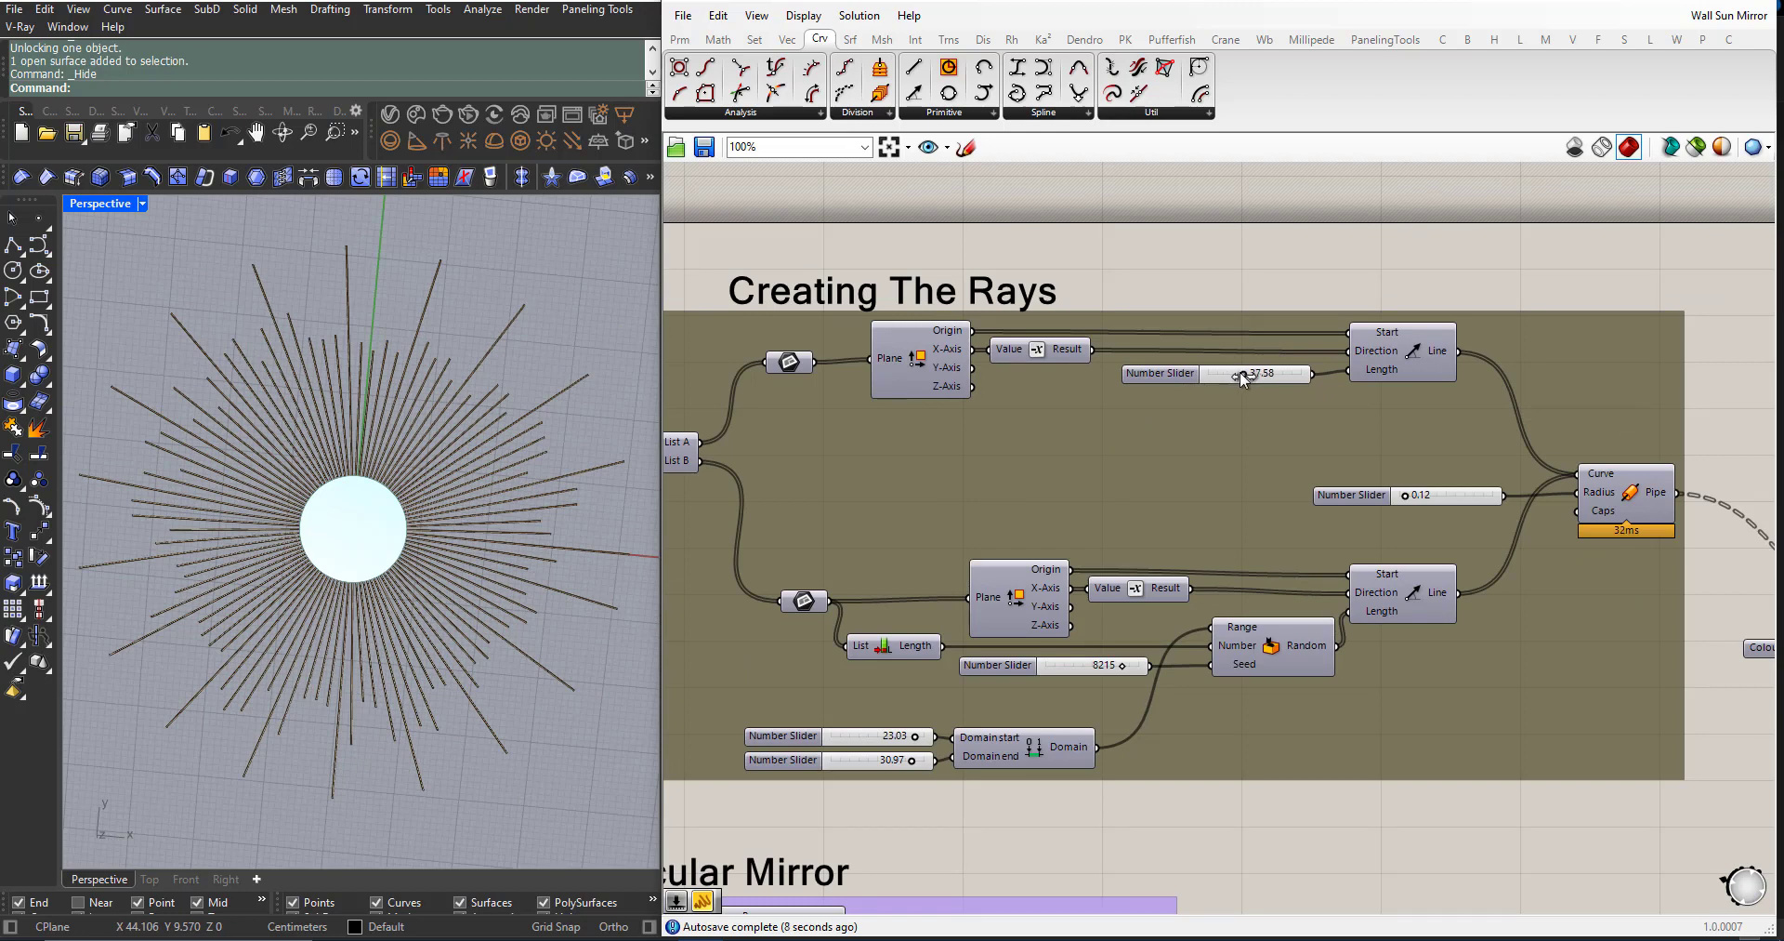
{"action": "left_click_drag", "start_coordinate": [1241, 373], "coordinate": [1238, 371]}
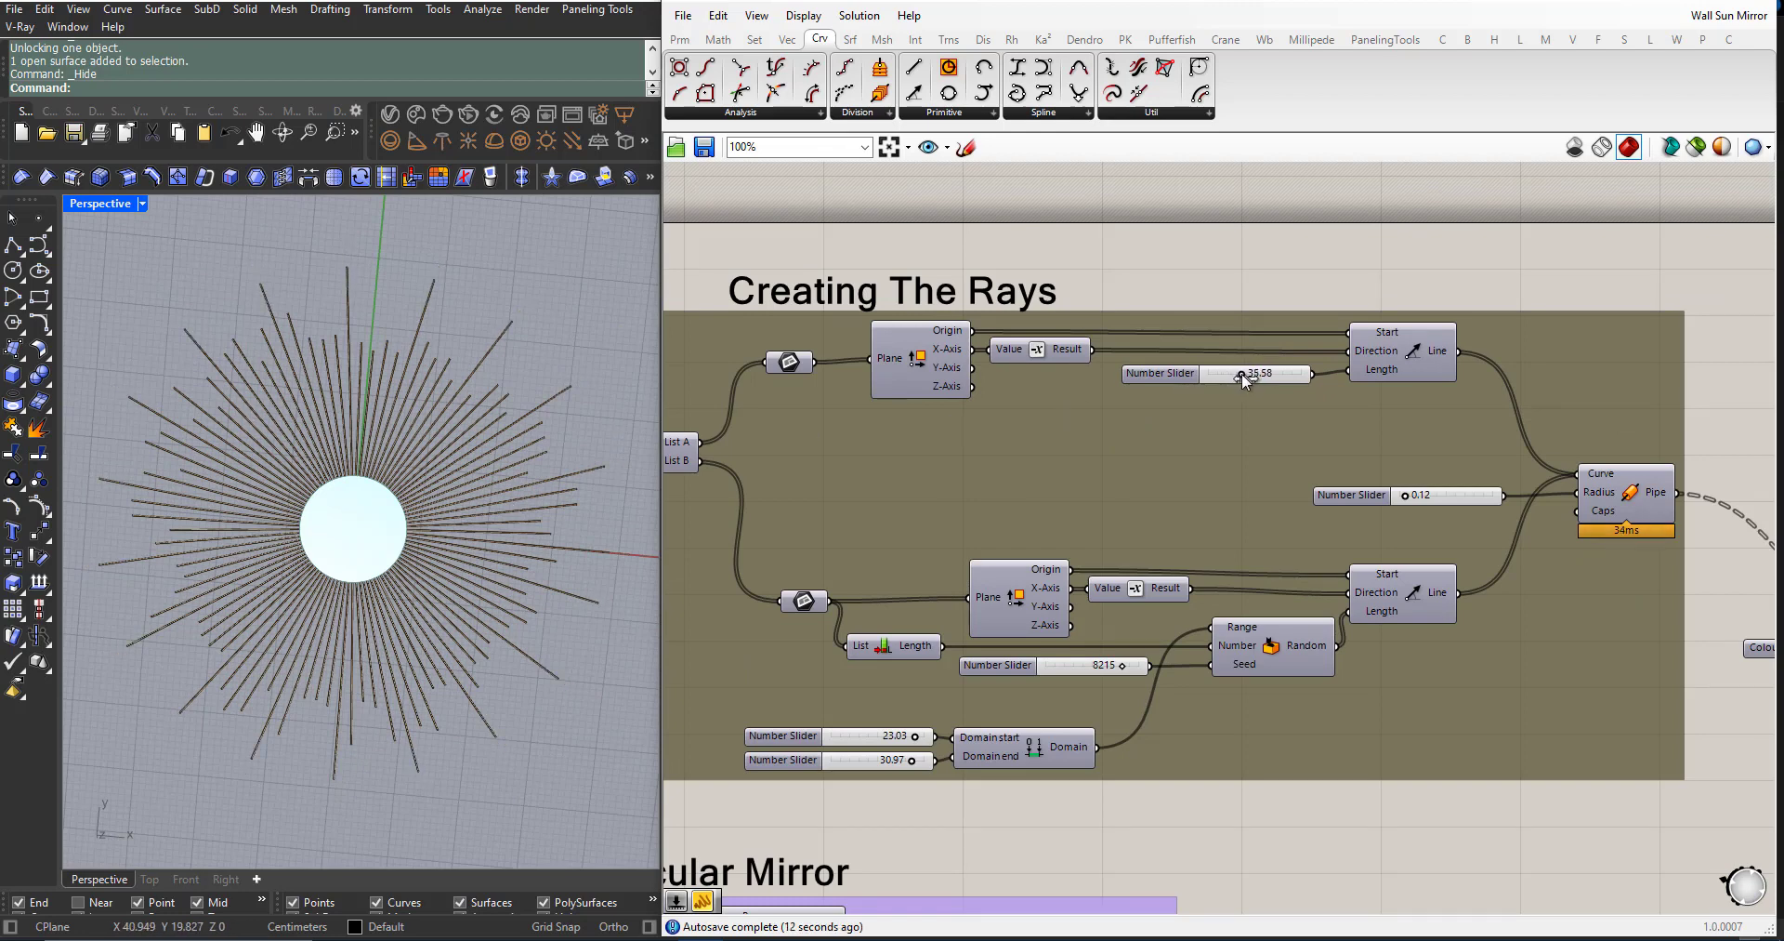
Step: Set the random length domain of the second ray group to start at 22.61 and end at 33.01
{"action": "scroll", "coordinate": [786, 785], "scroll_direction": "up", "scroll_amount": 3}
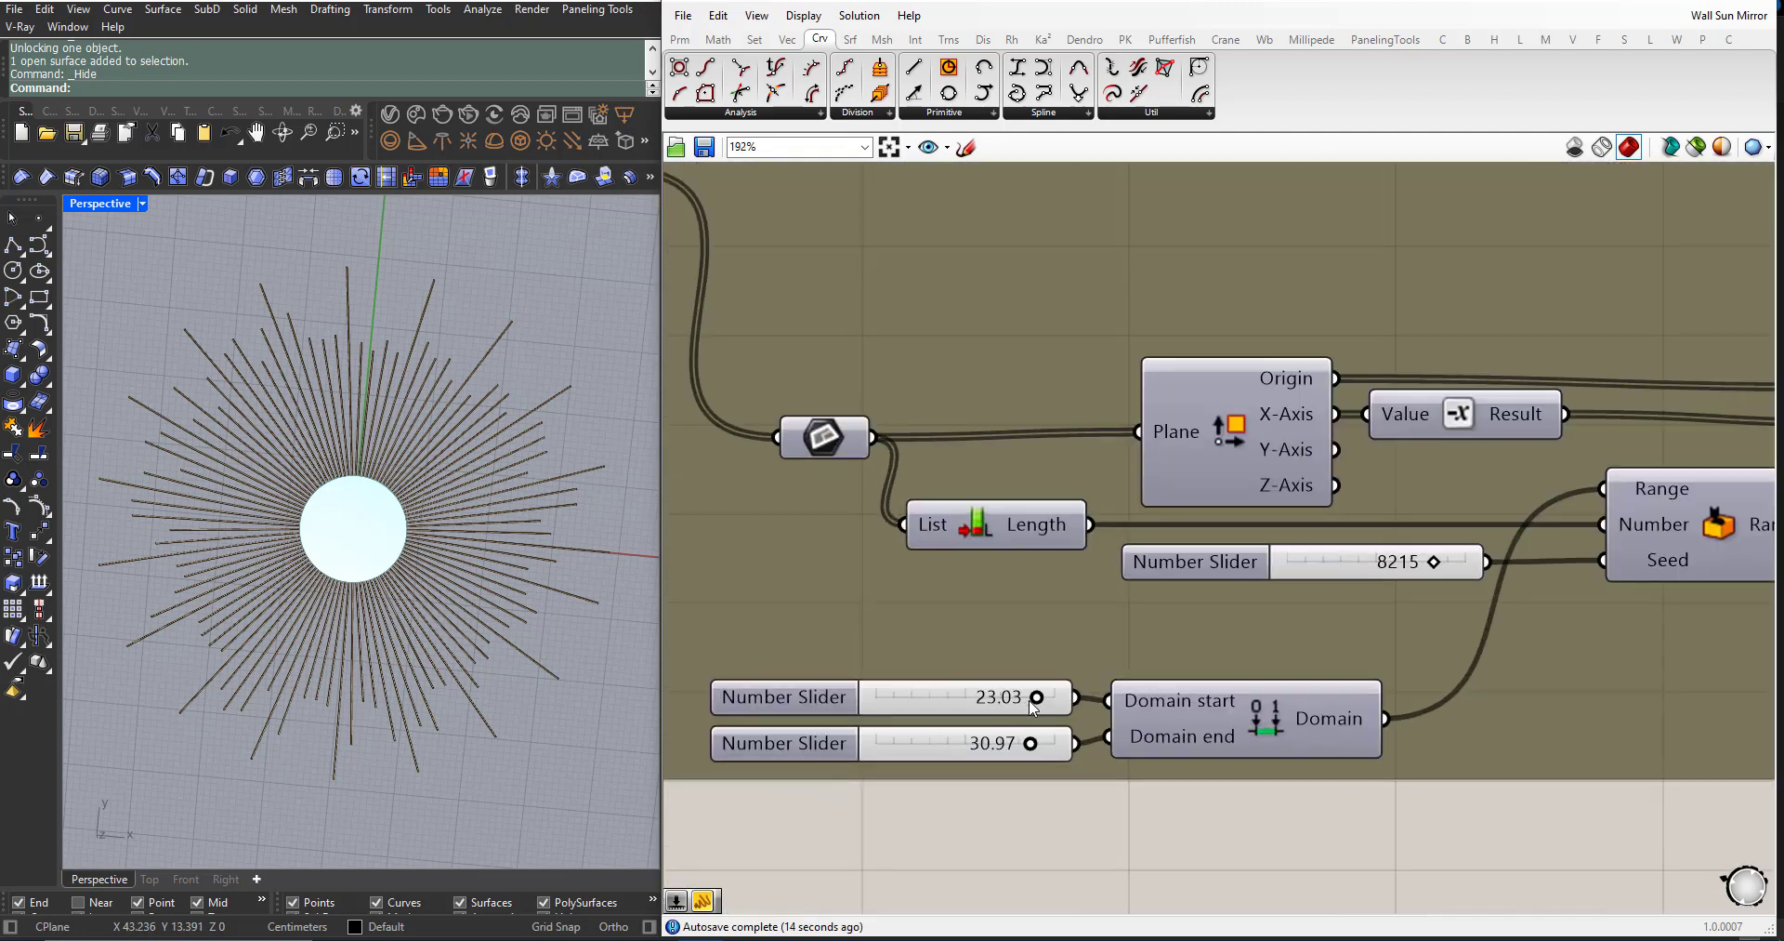
{"action": "left_click_drag", "start_coordinate": [1038, 704], "coordinate": [1045, 748]}
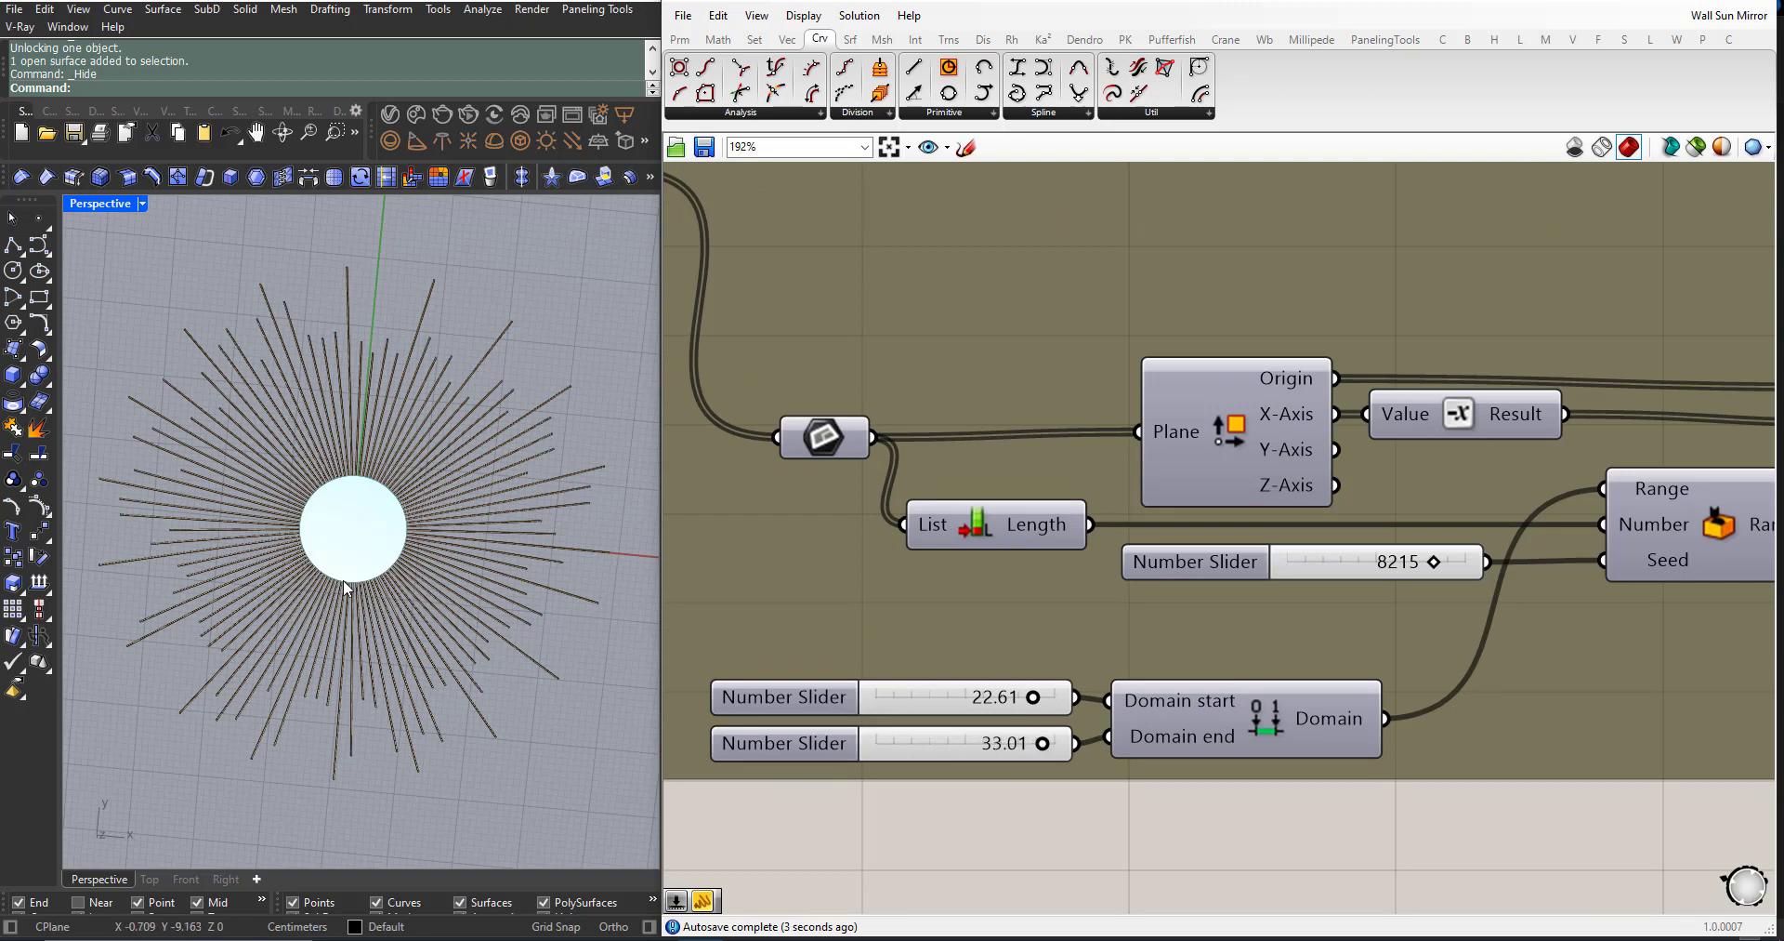
{"action": "scroll", "coordinate": [350, 584], "scroll_direction": "down", "scroll_amount": 2}
{"action": "scroll", "coordinate": [351, 576], "scroll_direction": "up", "scroll_amount": 2}
{"action": "right_click_drag", "start_coordinate": [351, 575], "coordinate": [353, 489]}
{"action": "scroll", "coordinate": [1329, 602], "scroll_direction": "down", "scroll_amount": 2}
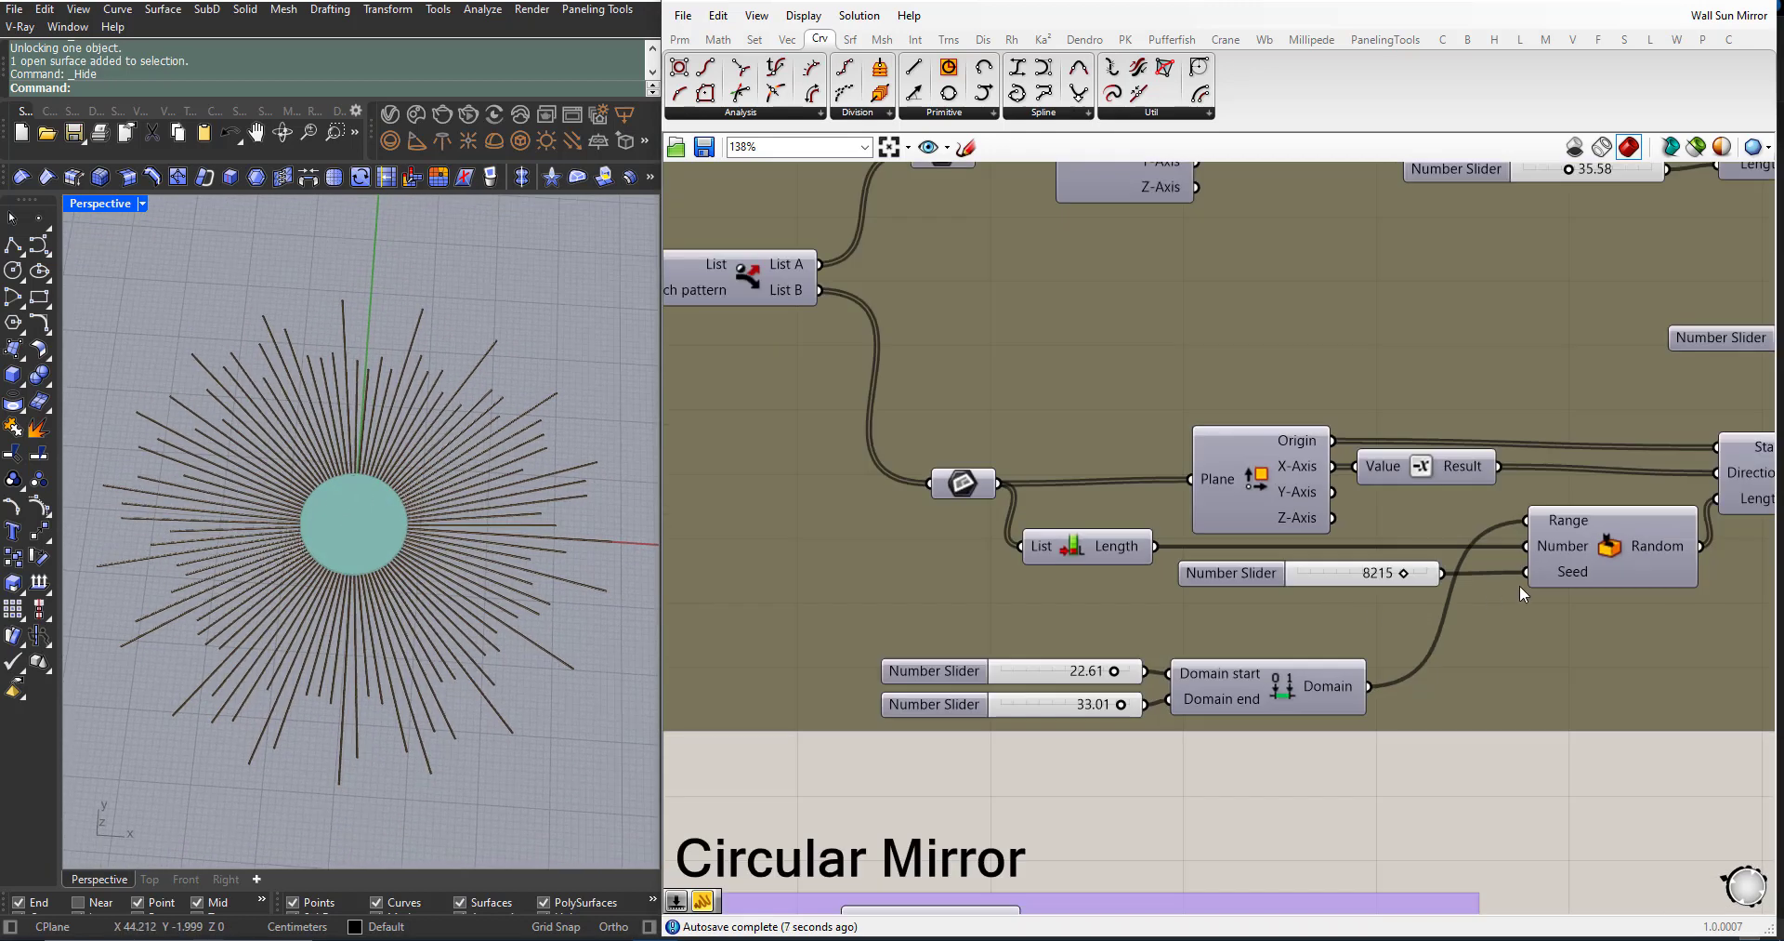
Step: Set the seed of the random ray lengths to 7328
{"action": "scroll", "coordinate": [1520, 583], "scroll_direction": "up", "scroll_amount": 3}
{"action": "left_click_drag", "start_coordinate": [1333, 567], "coordinate": [1313, 565]}
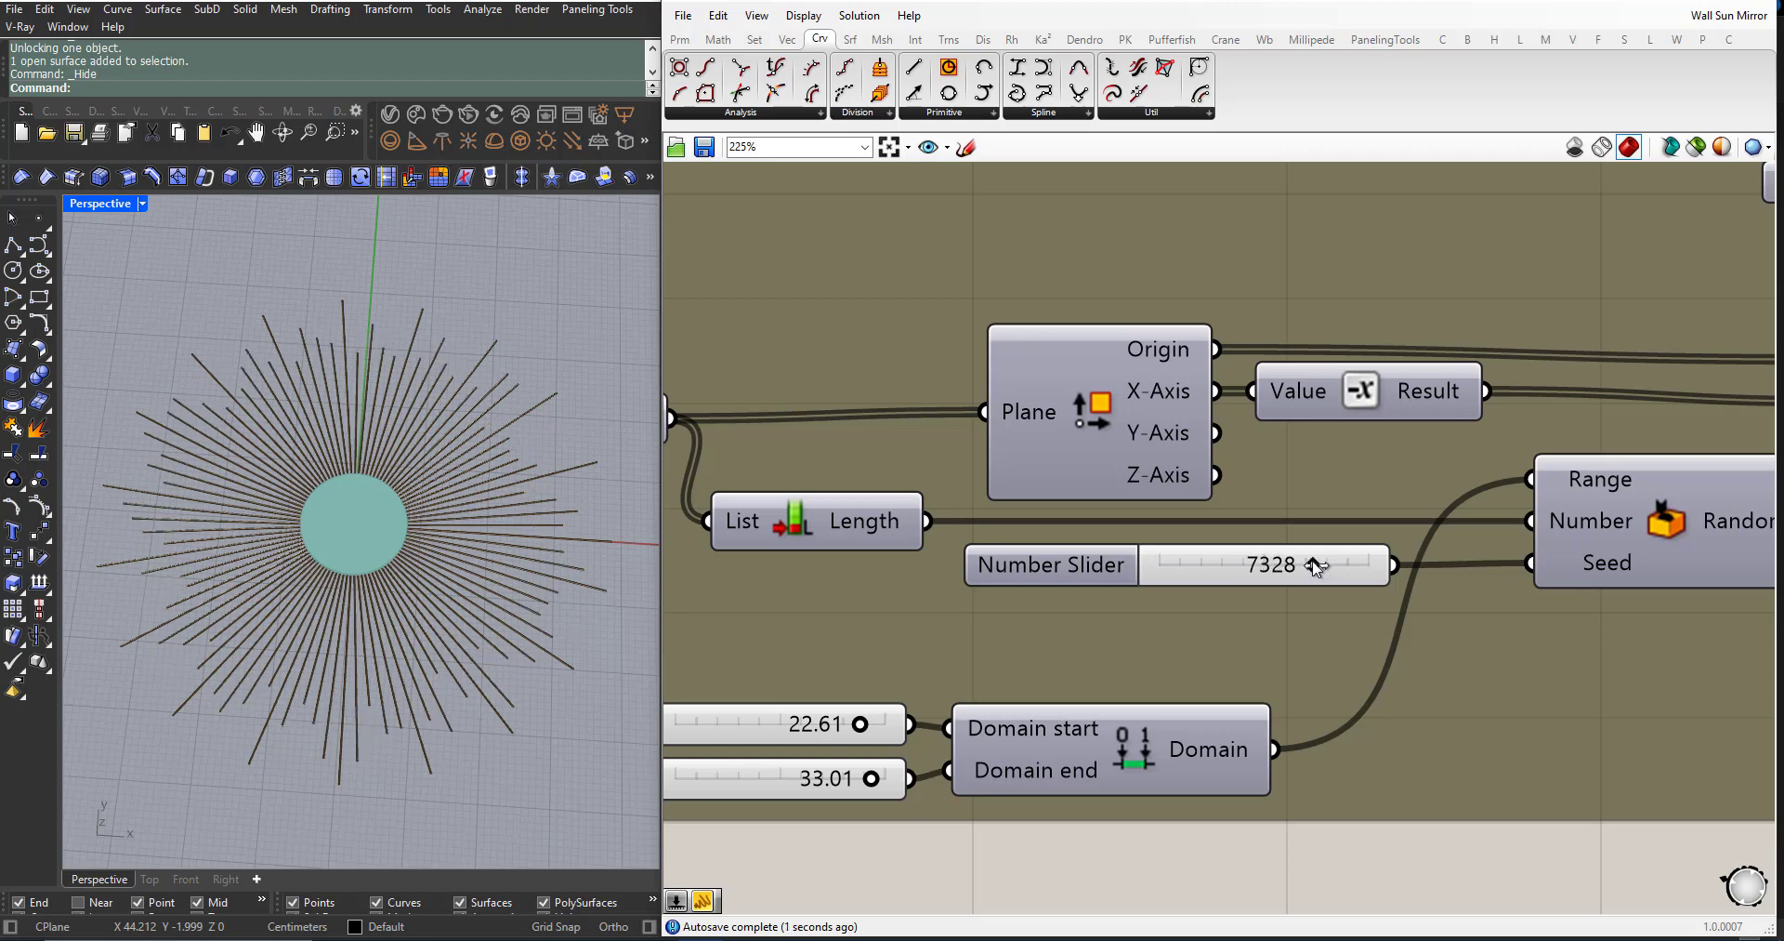
{"action": "scroll", "coordinate": [1348, 528], "scroll_direction": "down", "scroll_amount": 1}
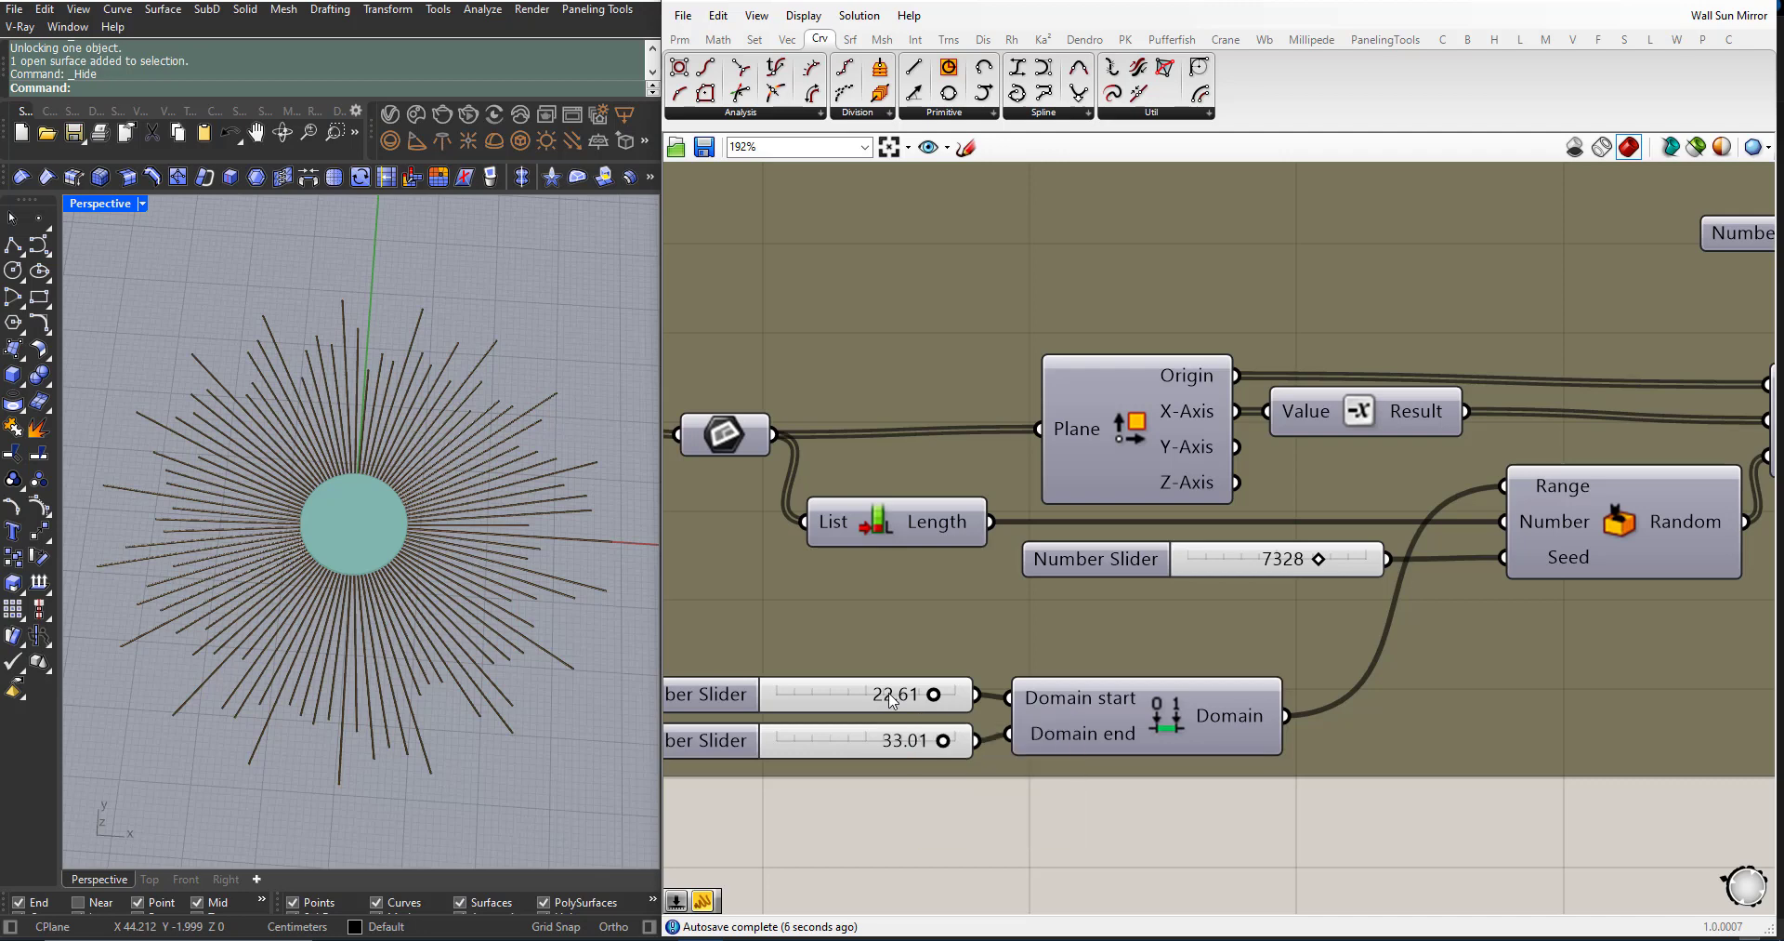
{"action": "scroll", "coordinate": [1029, 606], "scroll_direction": "down", "scroll_amount": 5}
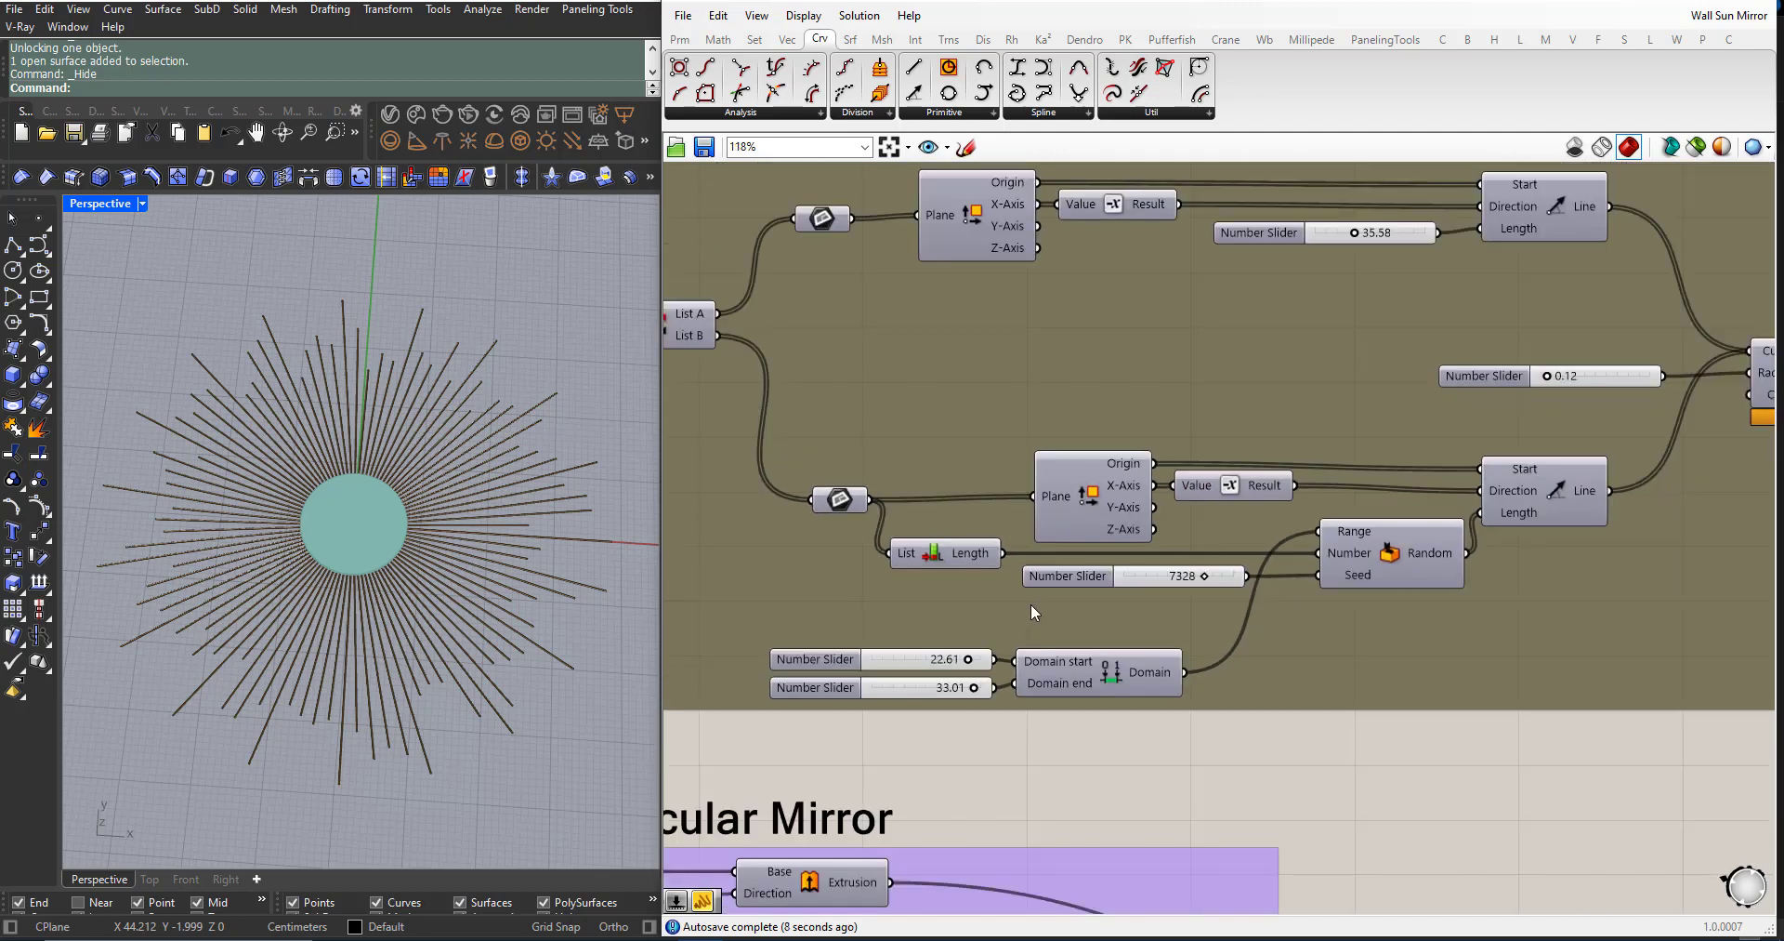
{"action": "mouse_move", "coordinate": [303, 601]}
{"action": "right_mouse_down"}
{"action": "mouse_move", "coordinate": [307, 627]}
{"action": "mouse_move", "coordinate": [313, 603]}
{"action": "right_mouse_up"}
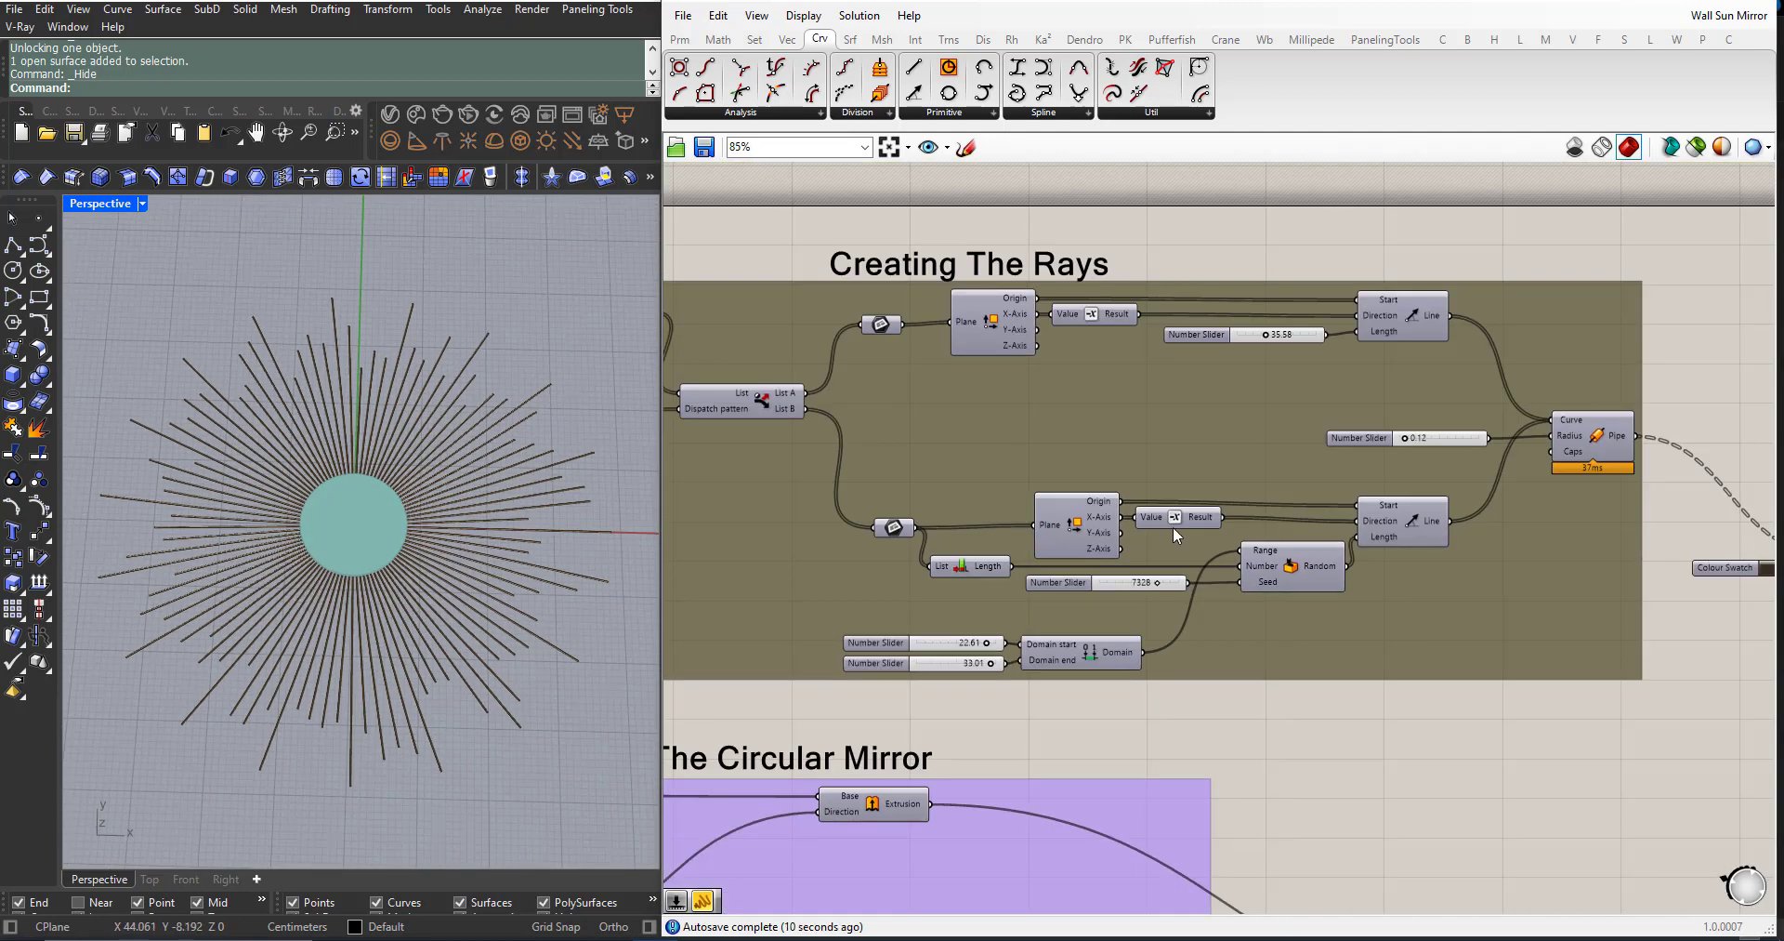
Step: Try a greater height for the mirror's raised circle, viewing the disc from the side, and return the height to 0.5
{"action": "scroll", "coordinate": [1208, 511], "scroll_direction": "down", "scroll_amount": 6}
{"action": "scroll", "coordinate": [822, 632], "scroll_direction": "up", "scroll_amount": 8}
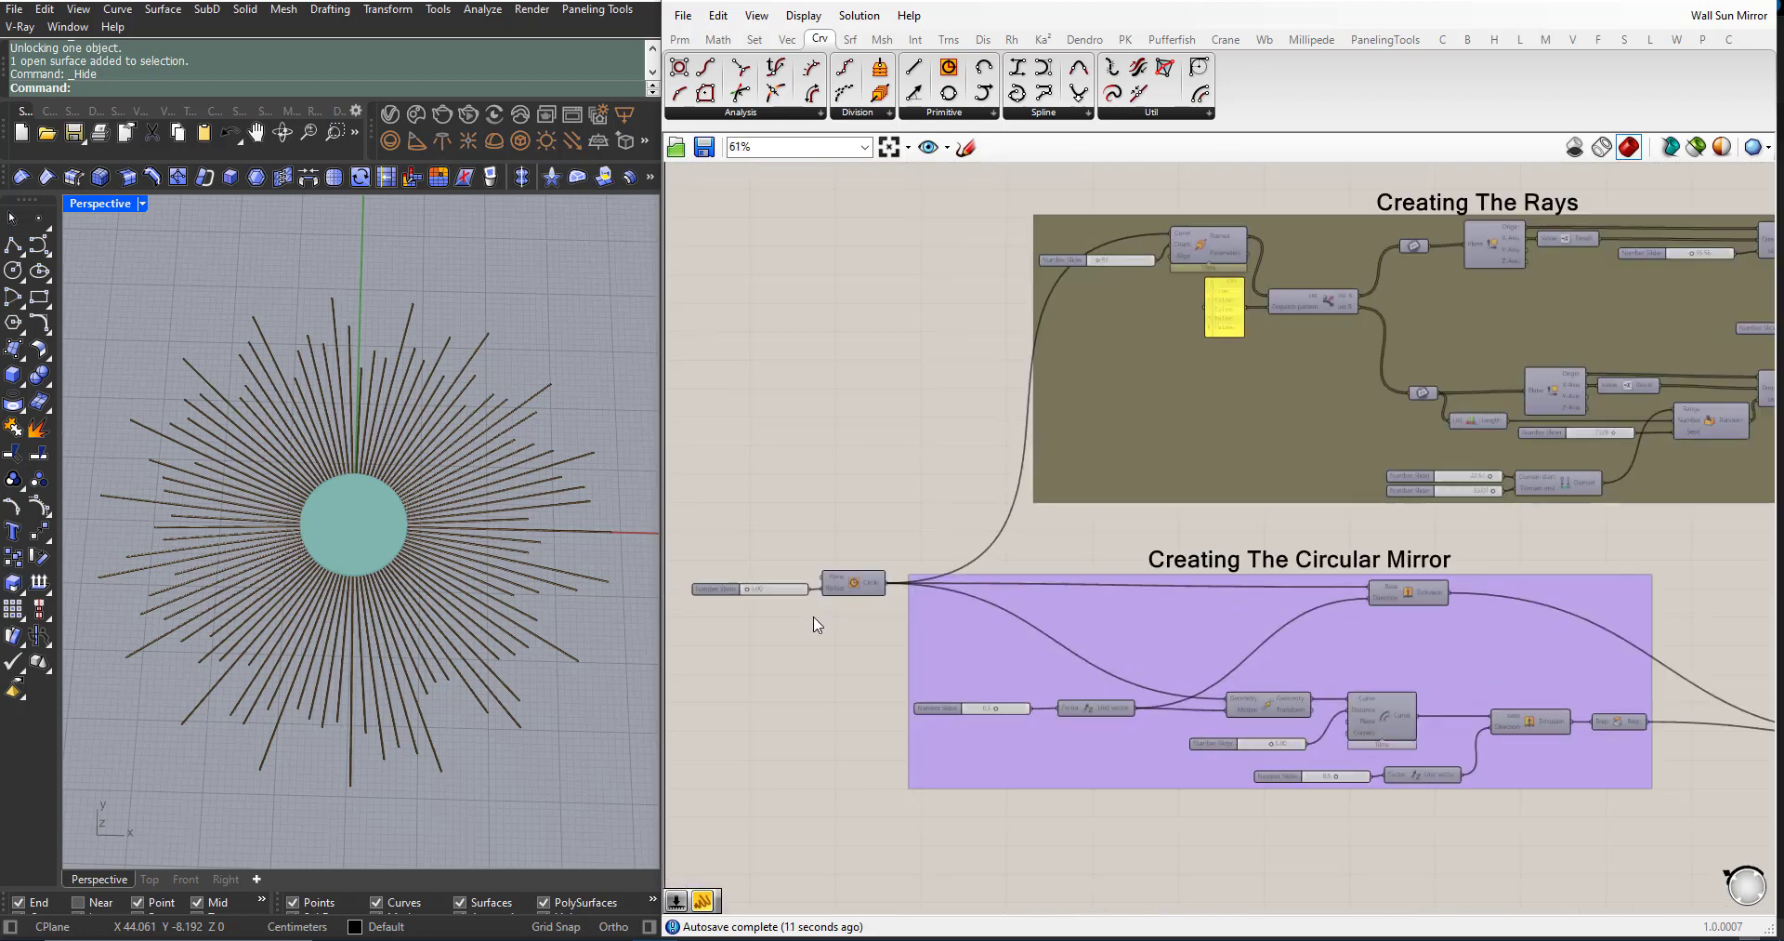
{"action": "right_click_drag", "start_coordinate": [363, 307], "coordinate": [352, 483]}
{"action": "scroll", "coordinate": [353, 482], "scroll_direction": "up", "scroll_amount": 5}
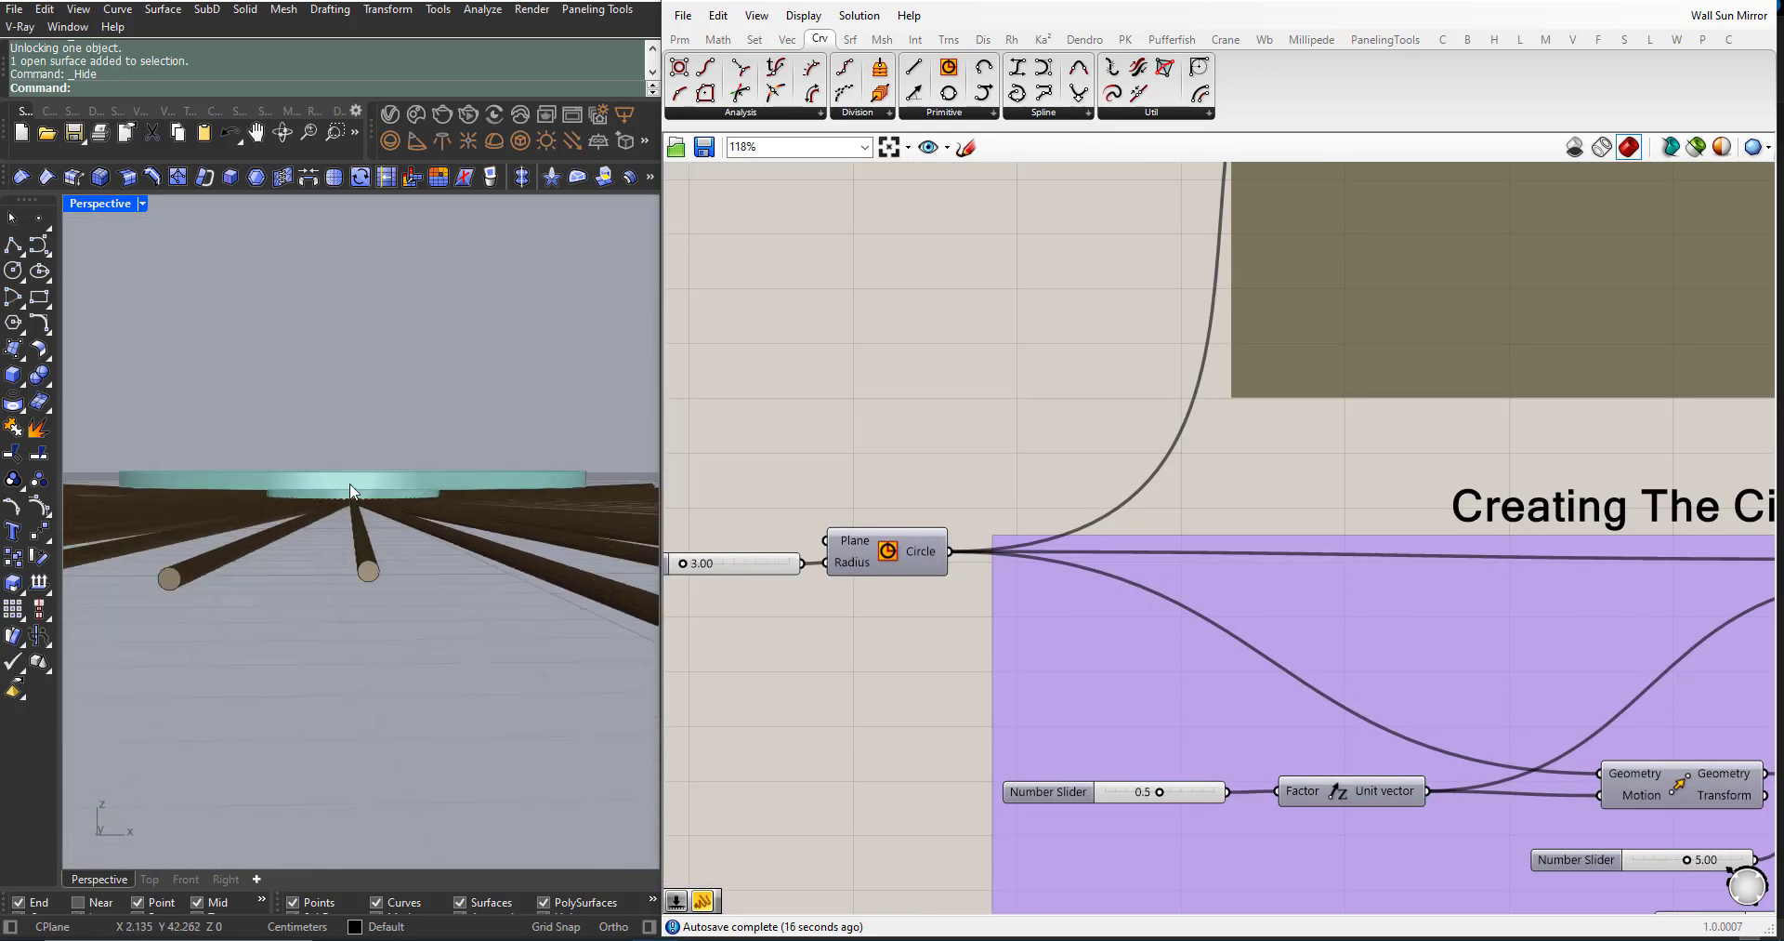
{"action": "scroll", "coordinate": [881, 614], "scroll_direction": "down", "scroll_amount": 3}
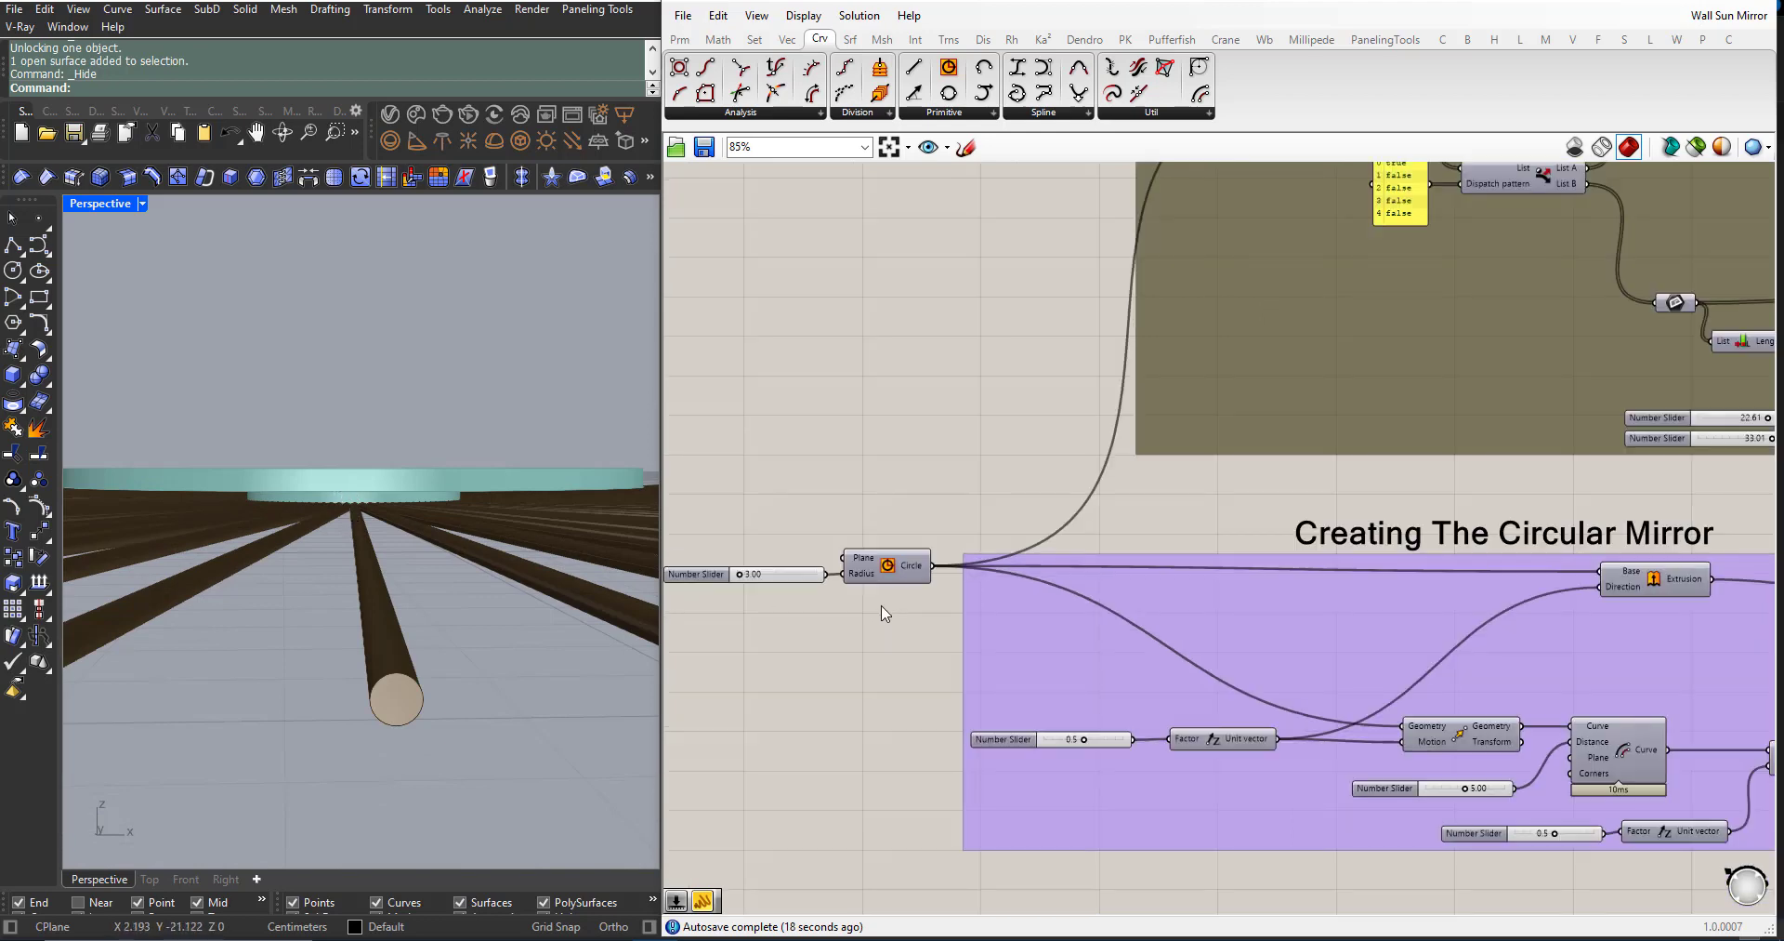
{"action": "scroll", "coordinate": [718, 604], "scroll_direction": "up", "scroll_amount": 2}
{"action": "scroll", "coordinate": [768, 595], "scroll_direction": "down", "scroll_amount": 3}
{"action": "scroll", "coordinate": [1013, 721], "scroll_direction": "up", "scroll_amount": 4}
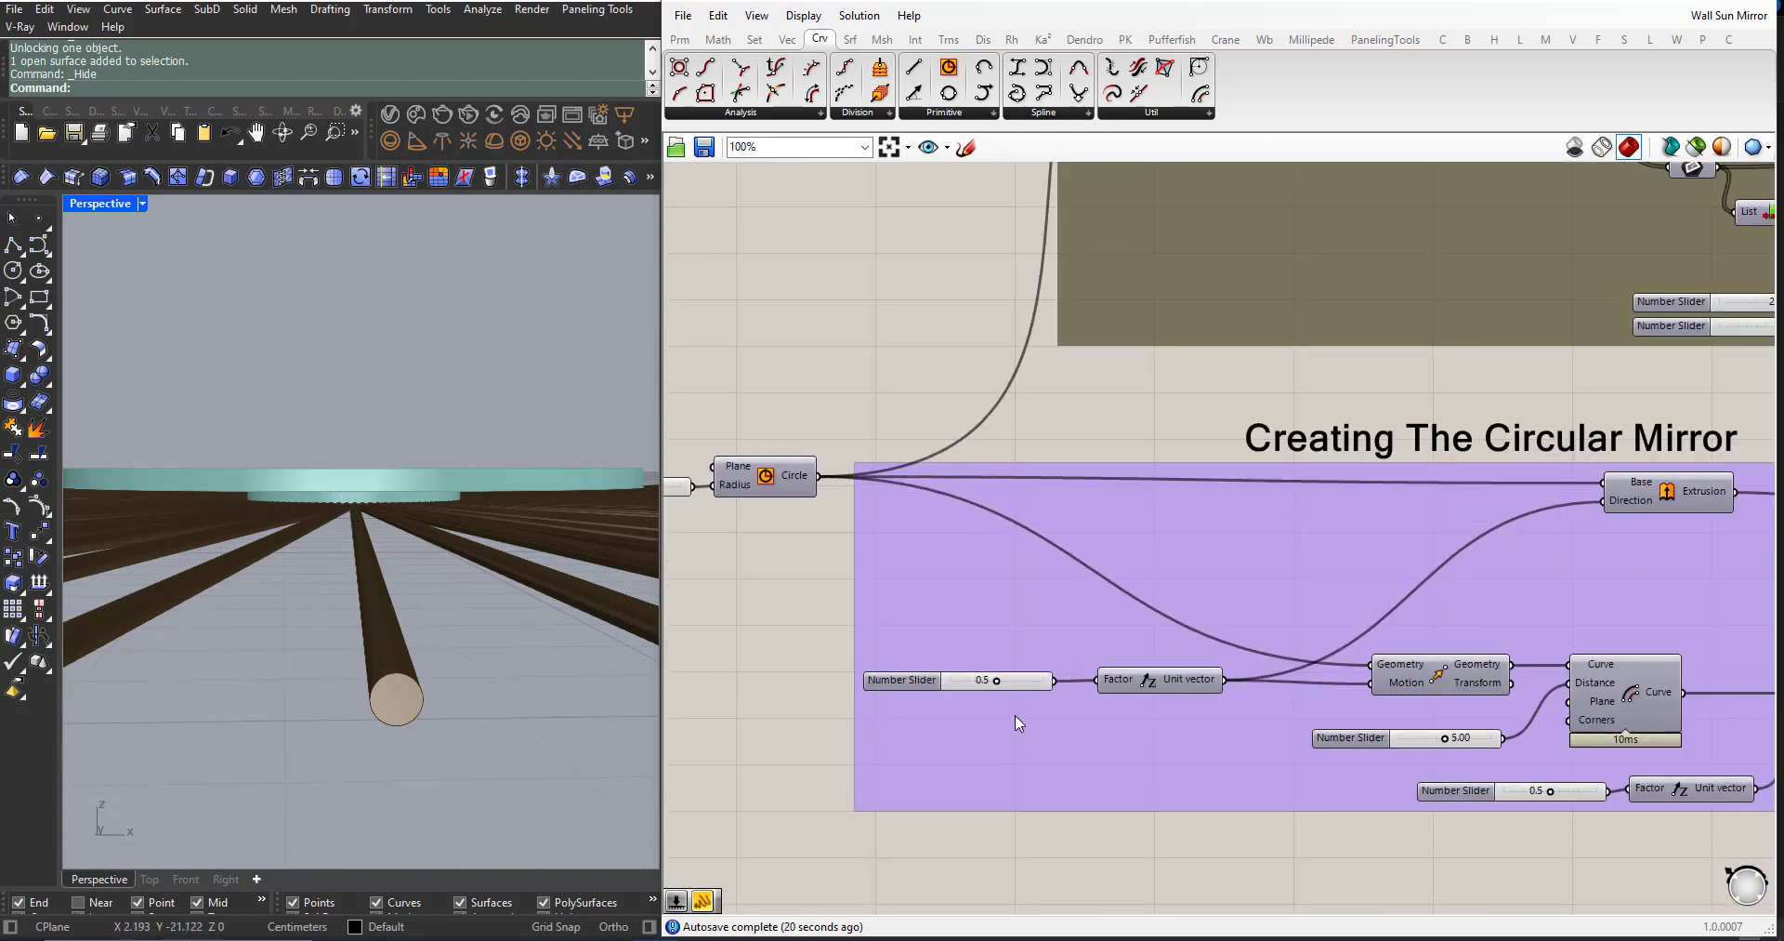
{"action": "mouse_move", "coordinate": [991, 673]}
{"action": "left_mouse_down"}
{"action": "mouse_move", "coordinate": [1024, 669]}
{"action": "mouse_move", "coordinate": [1004, 673]}
{"action": "left_mouse_up"}
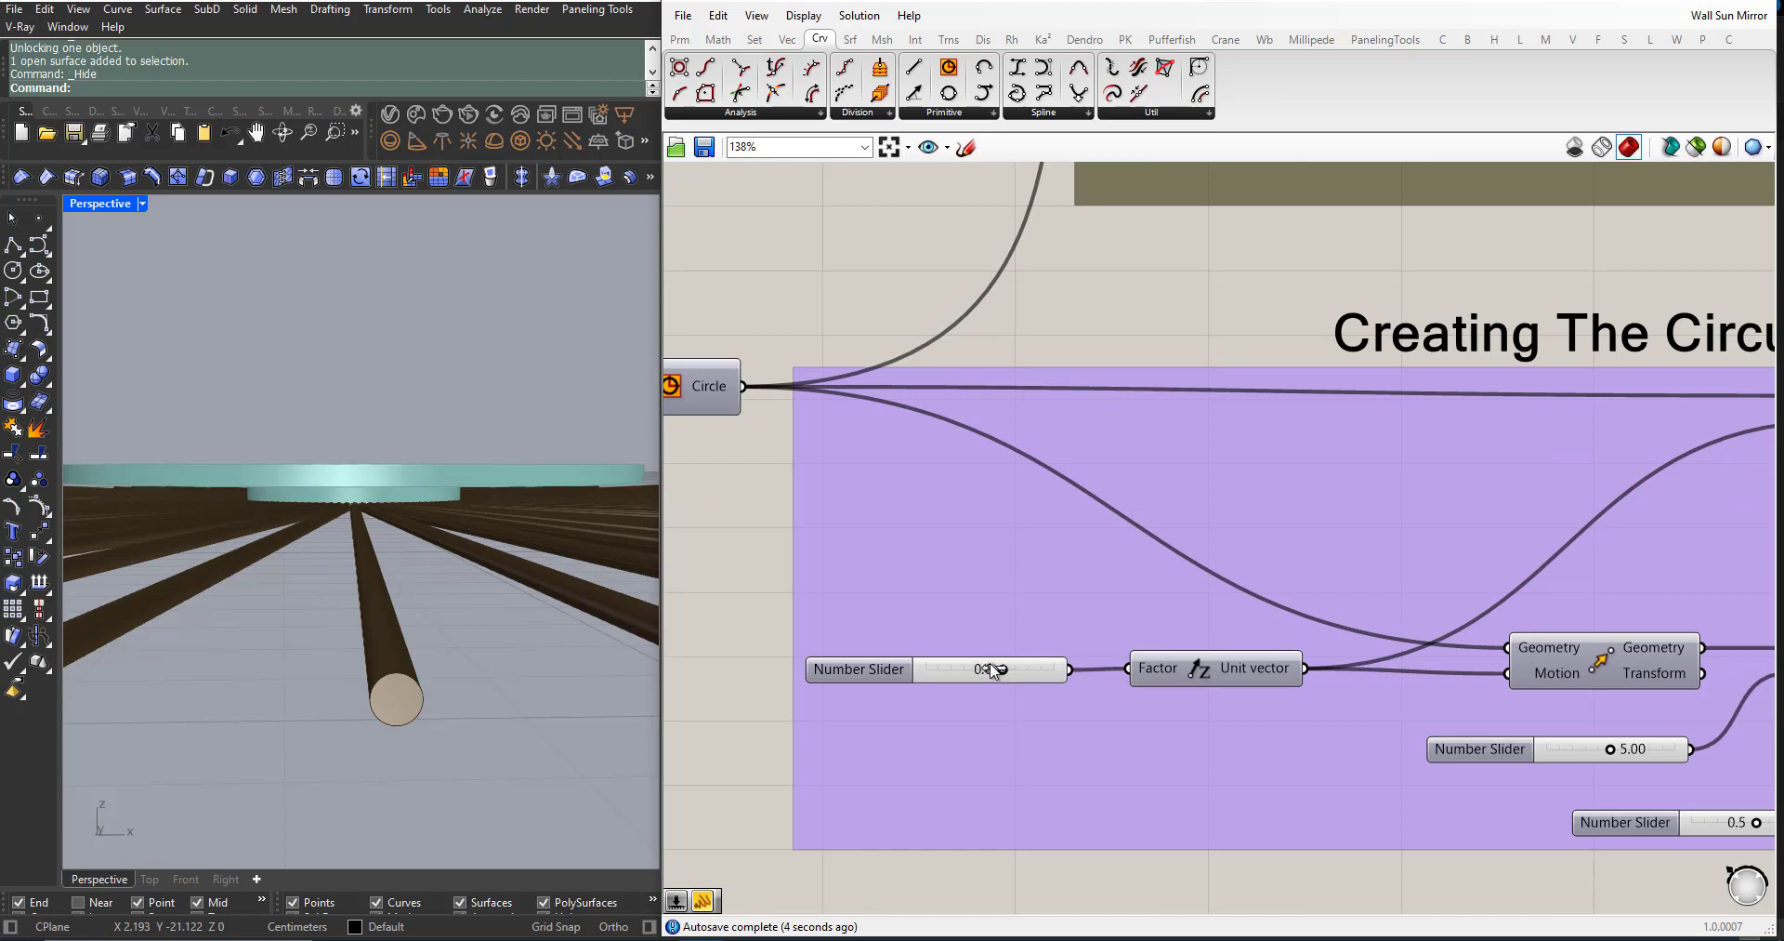
{"action": "left_click_drag", "start_coordinate": [994, 671], "coordinate": [990, 669]}
{"action": "right_click_drag", "start_coordinate": [458, 558], "coordinate": [302, 637]}
Step: Set the offset distance of the mirror's raised circle to 5.79
{"action": "scroll", "coordinate": [872, 609], "scroll_direction": "down", "scroll_amount": 5}
{"action": "scroll", "coordinate": [1185, 670], "scroll_direction": "up", "scroll_amount": 4}
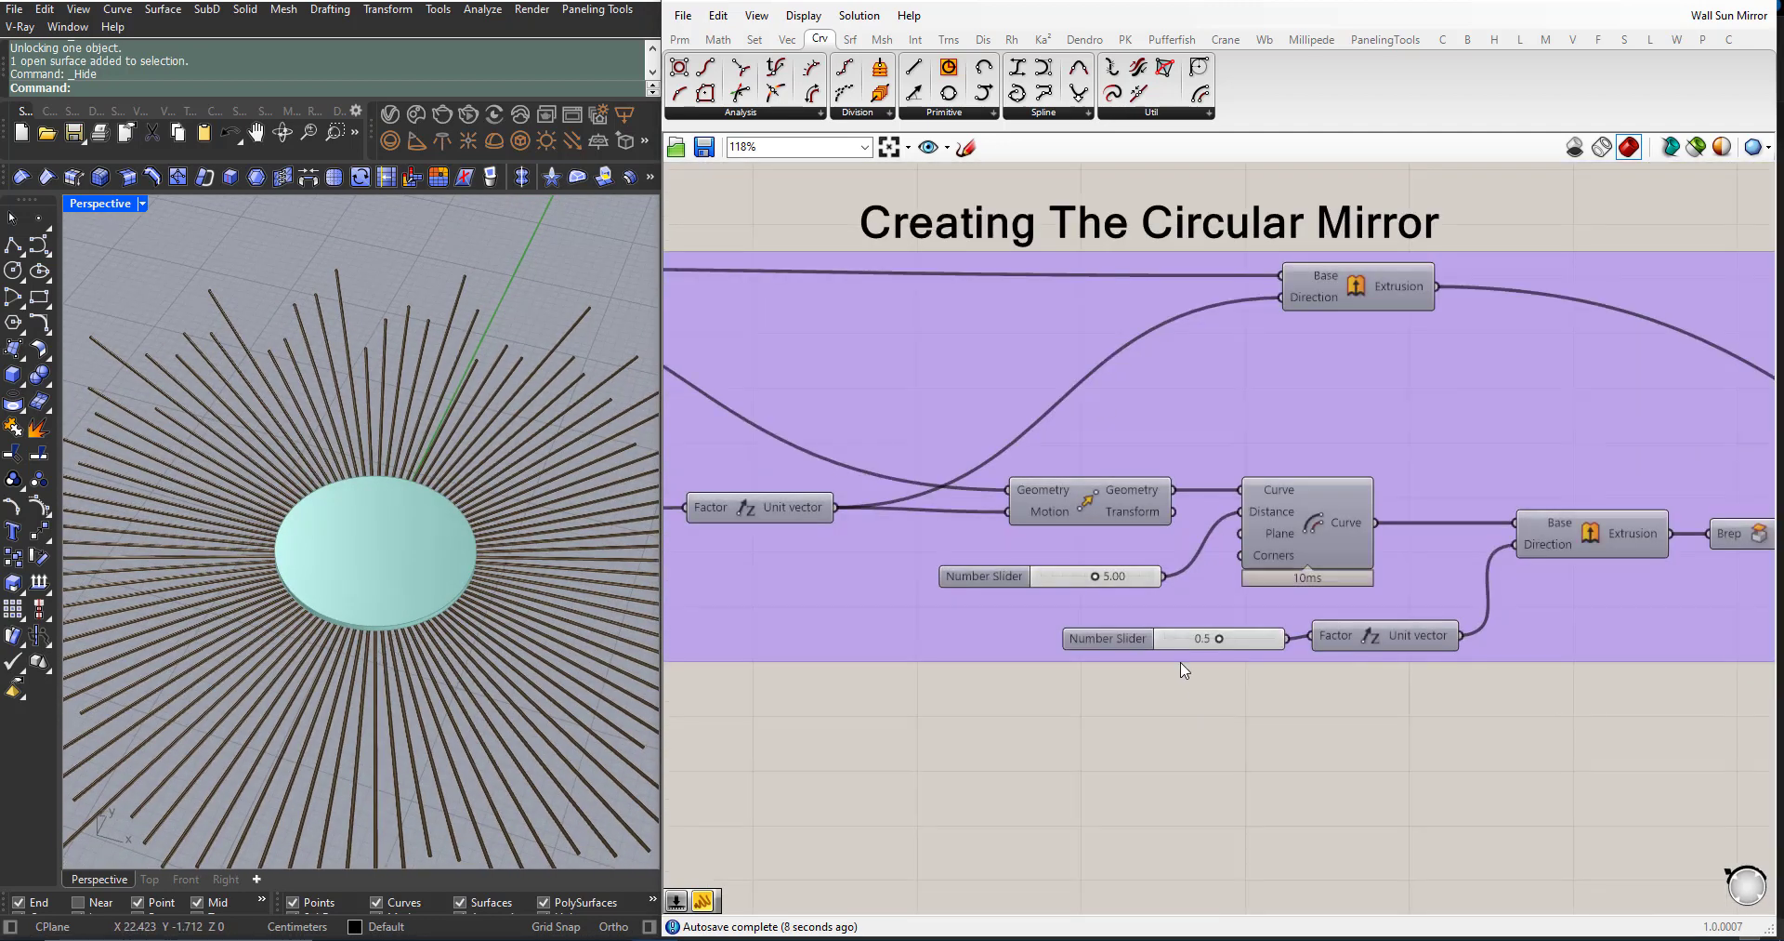
{"action": "scroll", "coordinate": [1164, 600], "scroll_direction": "up", "scroll_amount": 2}
{"action": "right_click_drag", "start_coordinate": [410, 571], "coordinate": [410, 697]}
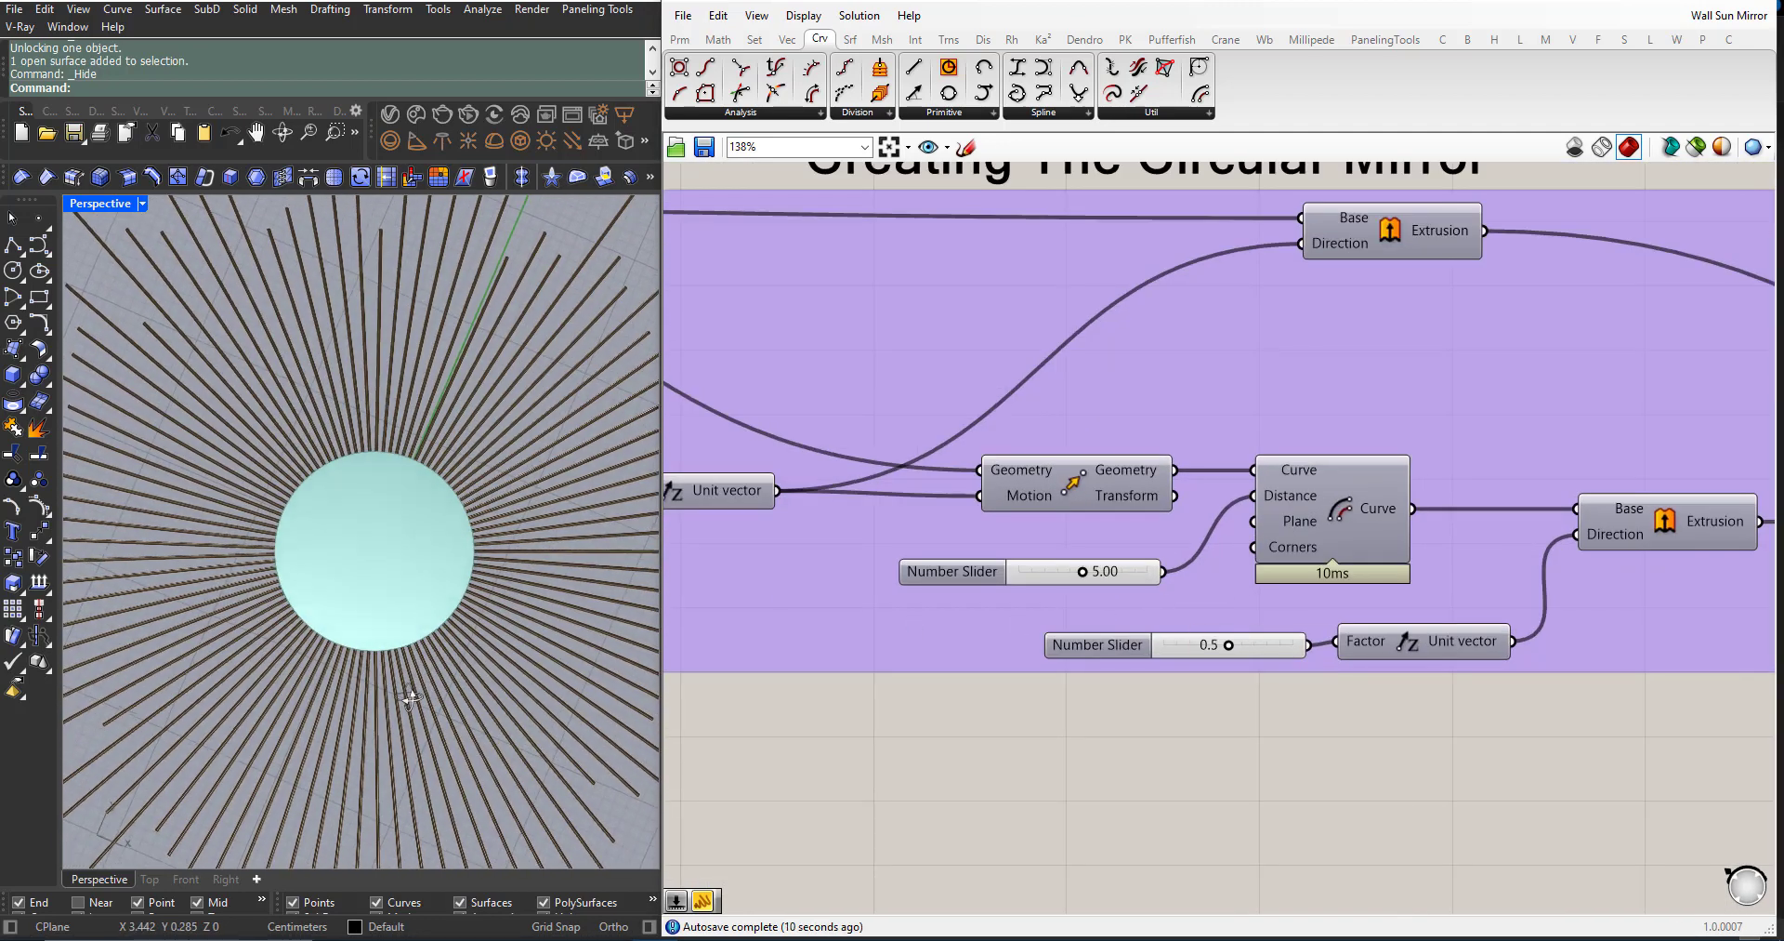
{"action": "scroll", "coordinate": [380, 570], "scroll_direction": "down", "scroll_amount": 4}
{"action": "scroll", "coordinate": [377, 596], "scroll_direction": "up", "scroll_amount": 6}
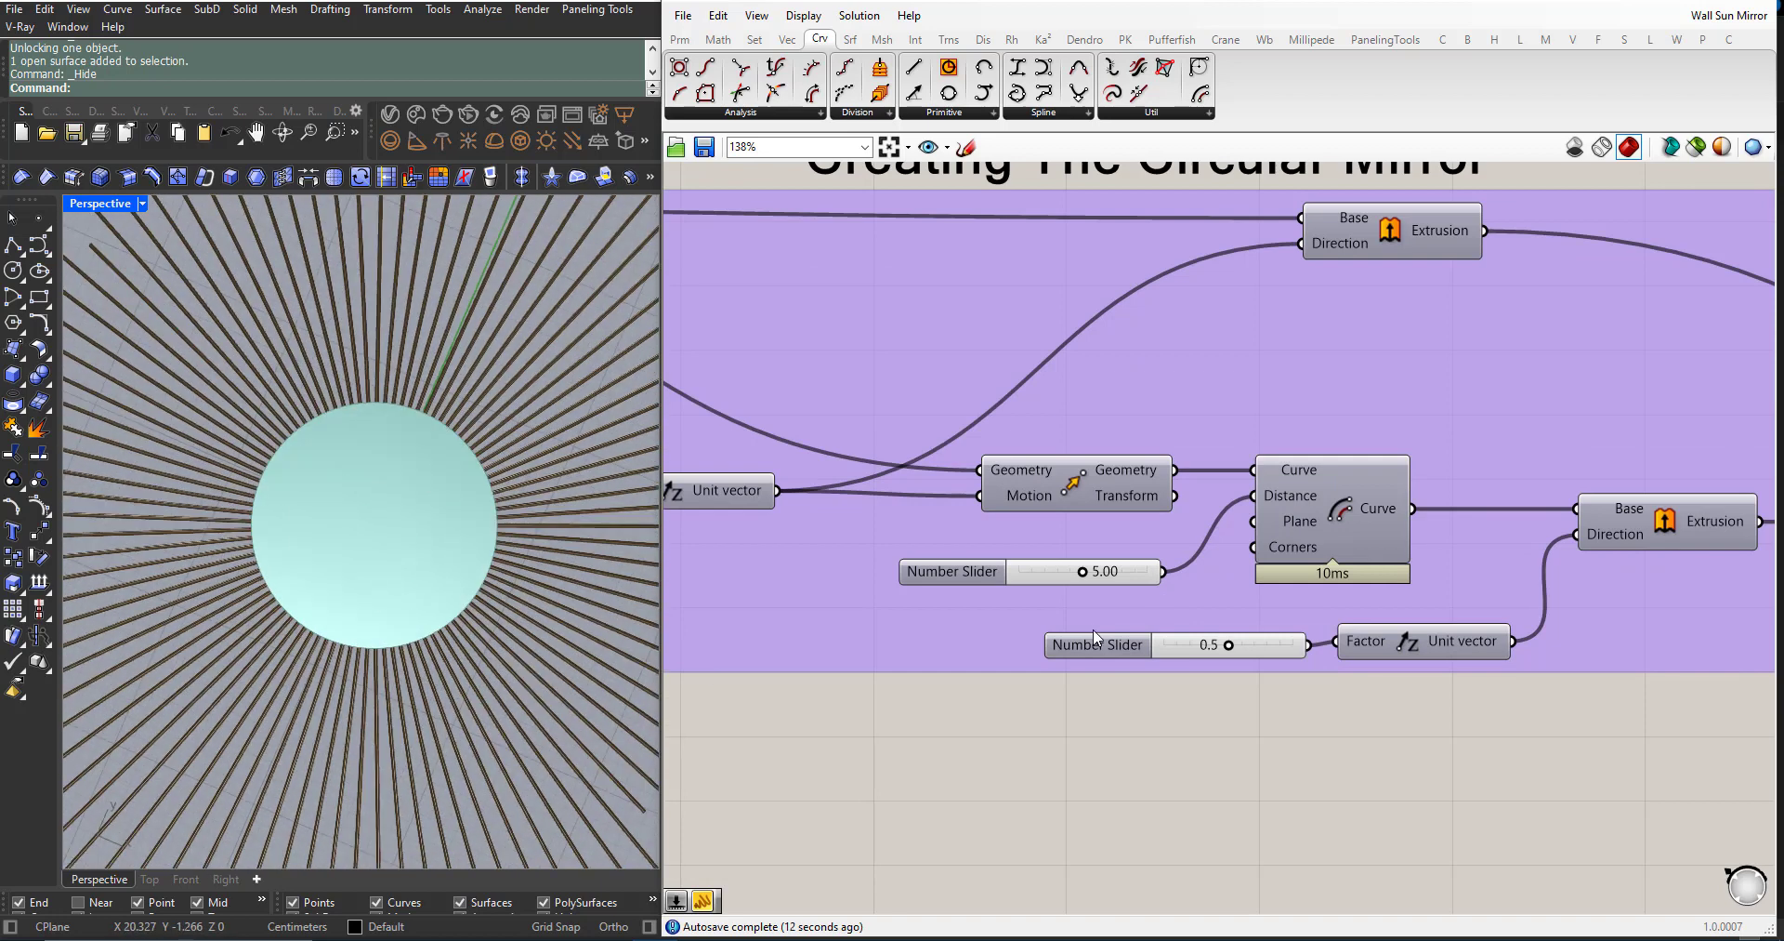
{"action": "left_click_drag", "start_coordinate": [1081, 575], "coordinate": [1094, 575]}
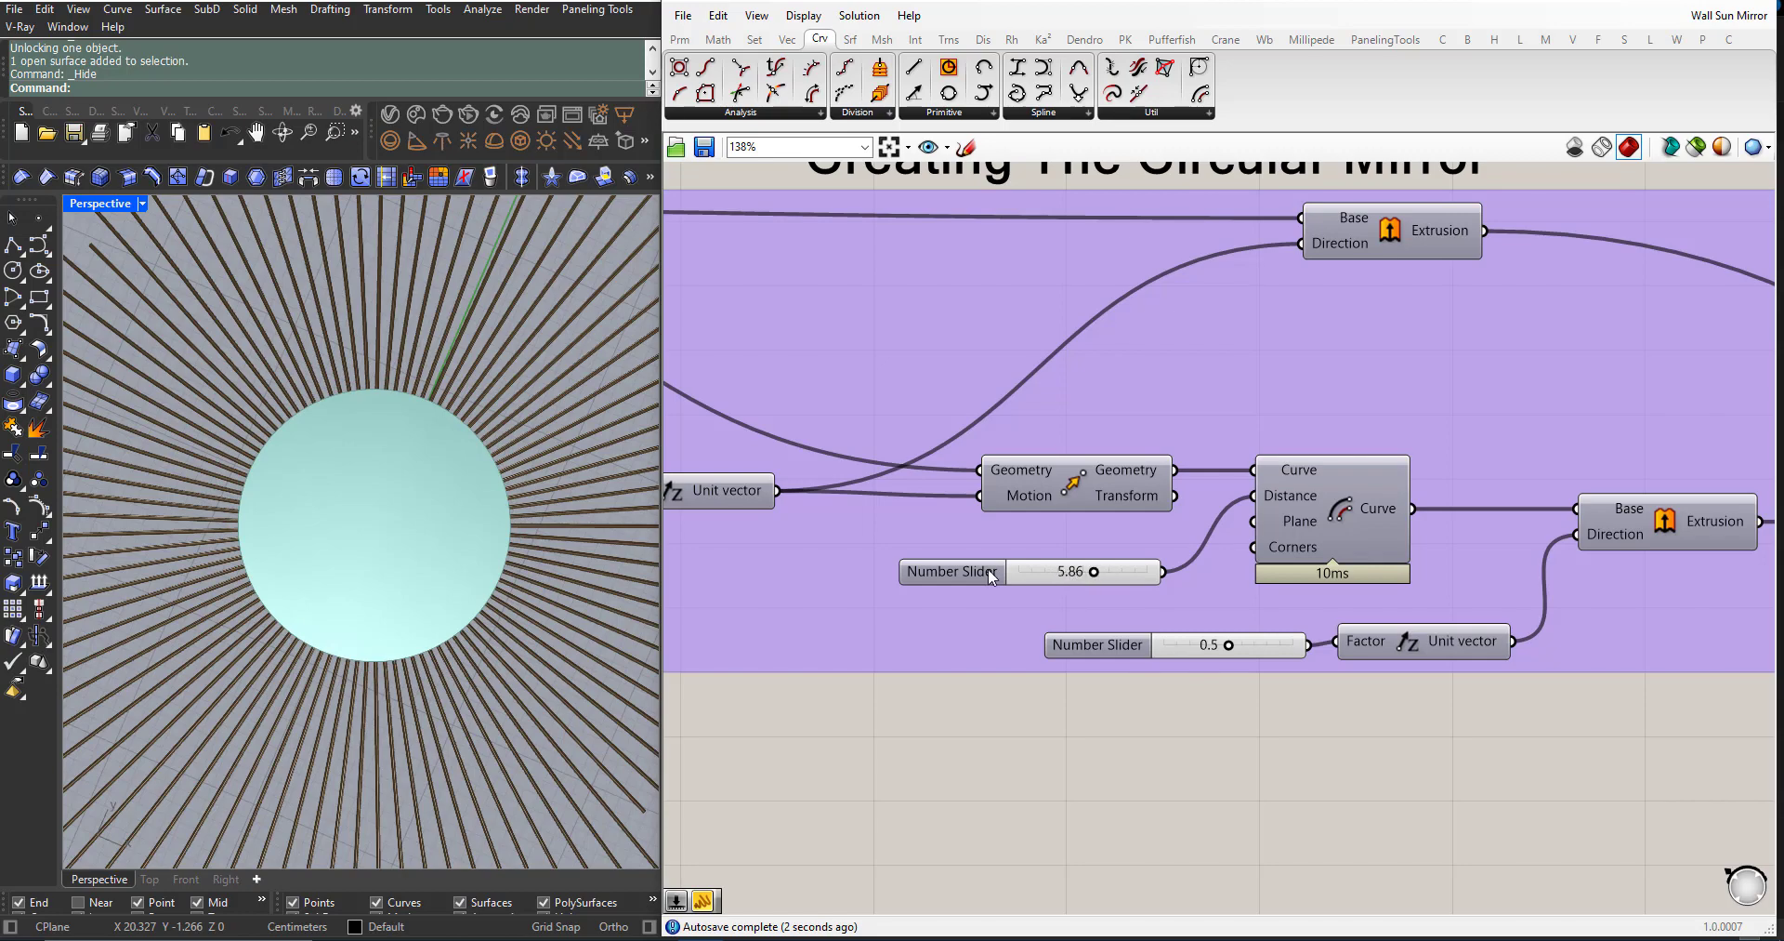
{"action": "right_click_drag", "start_coordinate": [446, 521], "coordinate": [385, 555]}
Step: Set the extrusion thickness of the large mirror disc to 0.4
{"action": "scroll", "coordinate": [1012, 697], "scroll_direction": "down", "scroll_amount": 3}
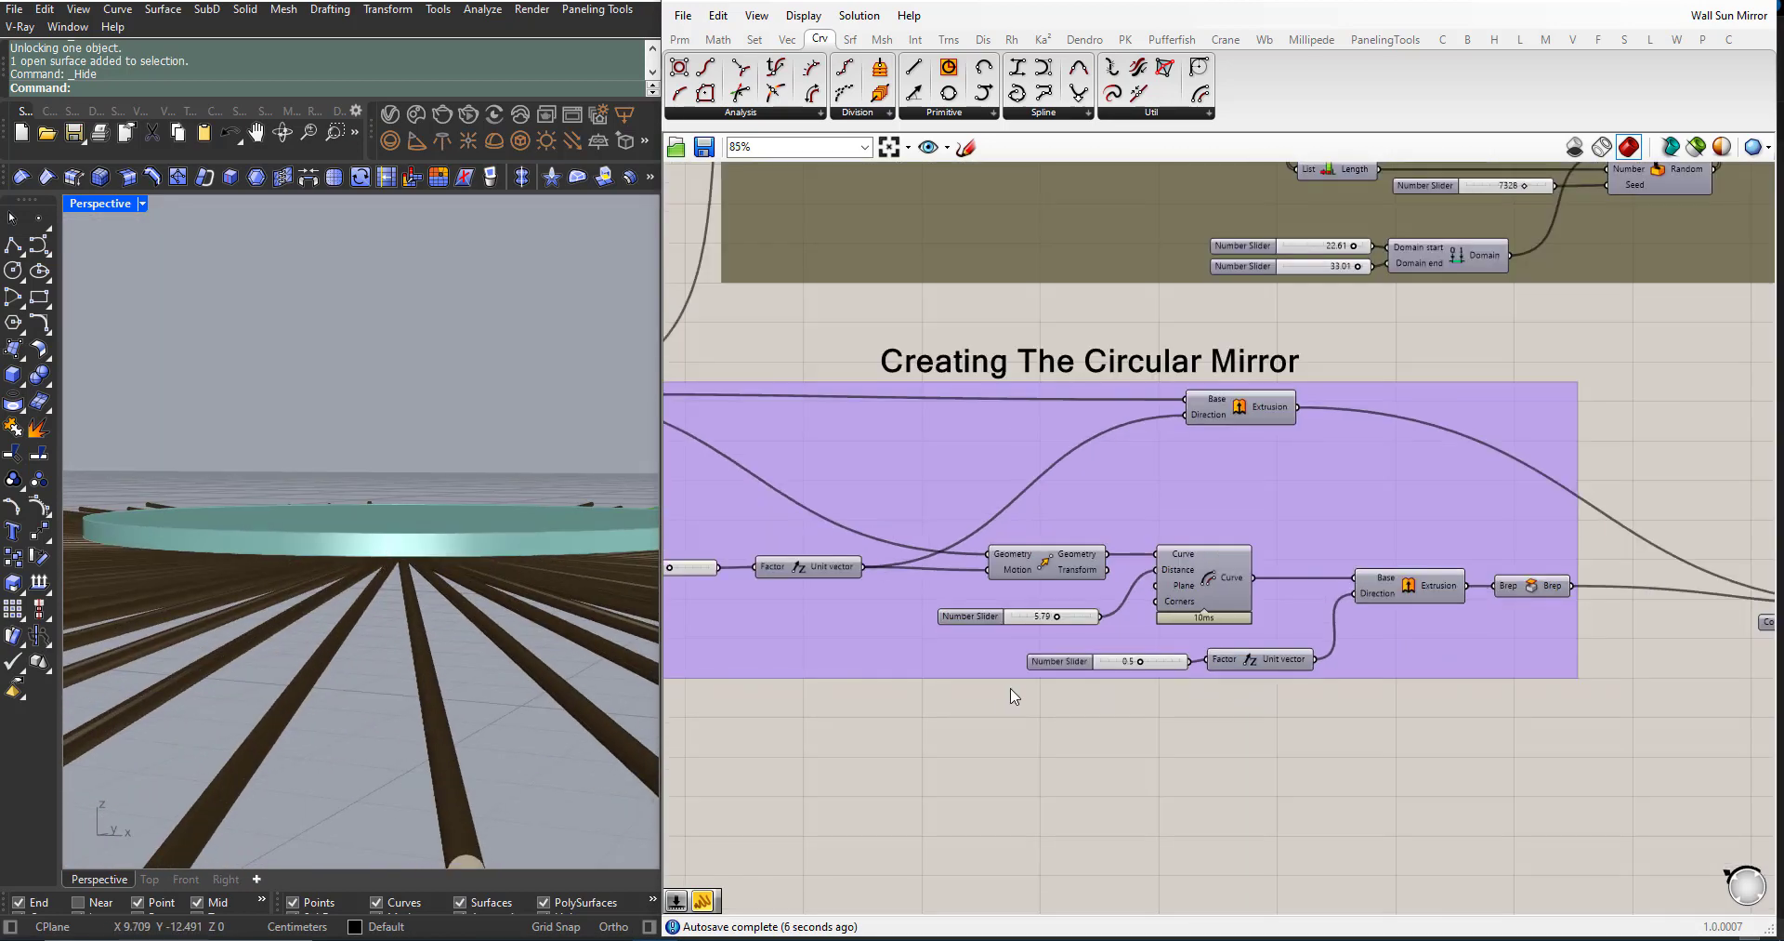
{"action": "scroll", "coordinate": [1180, 678], "scroll_direction": "up", "scroll_amount": 5}
{"action": "left_click_drag", "start_coordinate": [1044, 636], "coordinate": [1030, 638]}
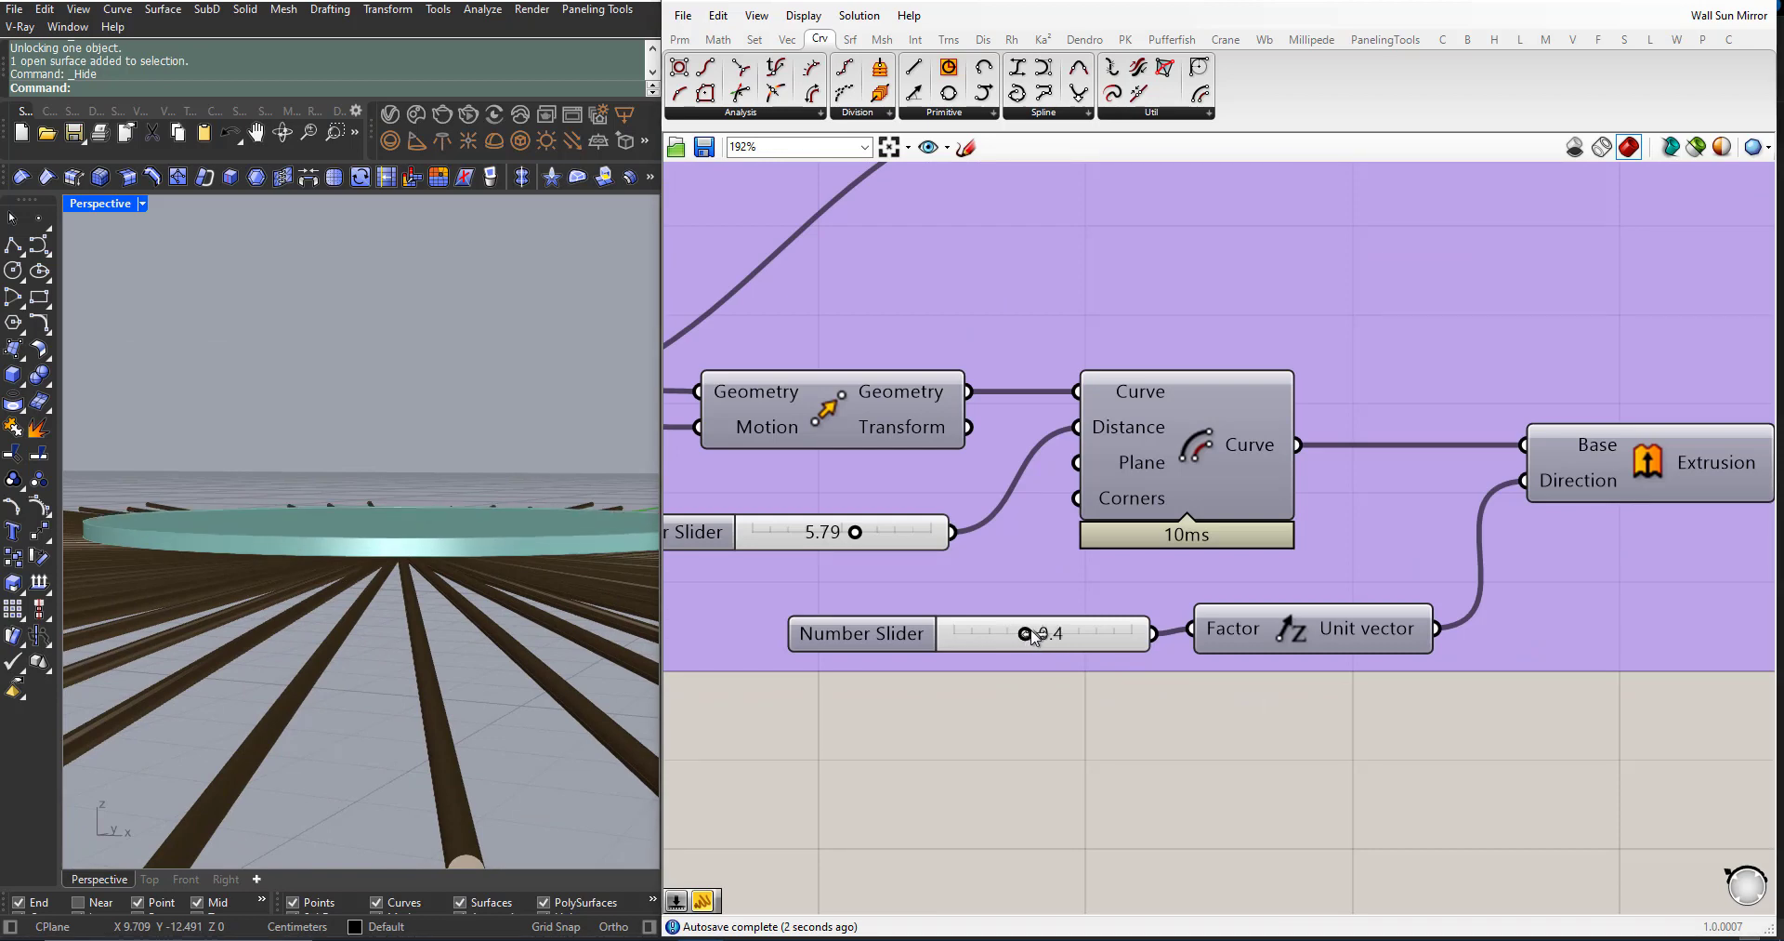
Step: Examine the mirror disc's edge and the outer ends of the rays up close and from several angles
{"action": "right_click_drag", "start_coordinate": [427, 565], "coordinate": [369, 739]}
{"action": "scroll", "coordinate": [369, 738], "scroll_direction": "up", "scroll_amount": 6}
{"action": "scroll", "coordinate": [321, 632], "scroll_direction": "down", "scroll_amount": 4}
{"action": "right_click_drag", "start_coordinate": [315, 622], "coordinate": [371, 621]}
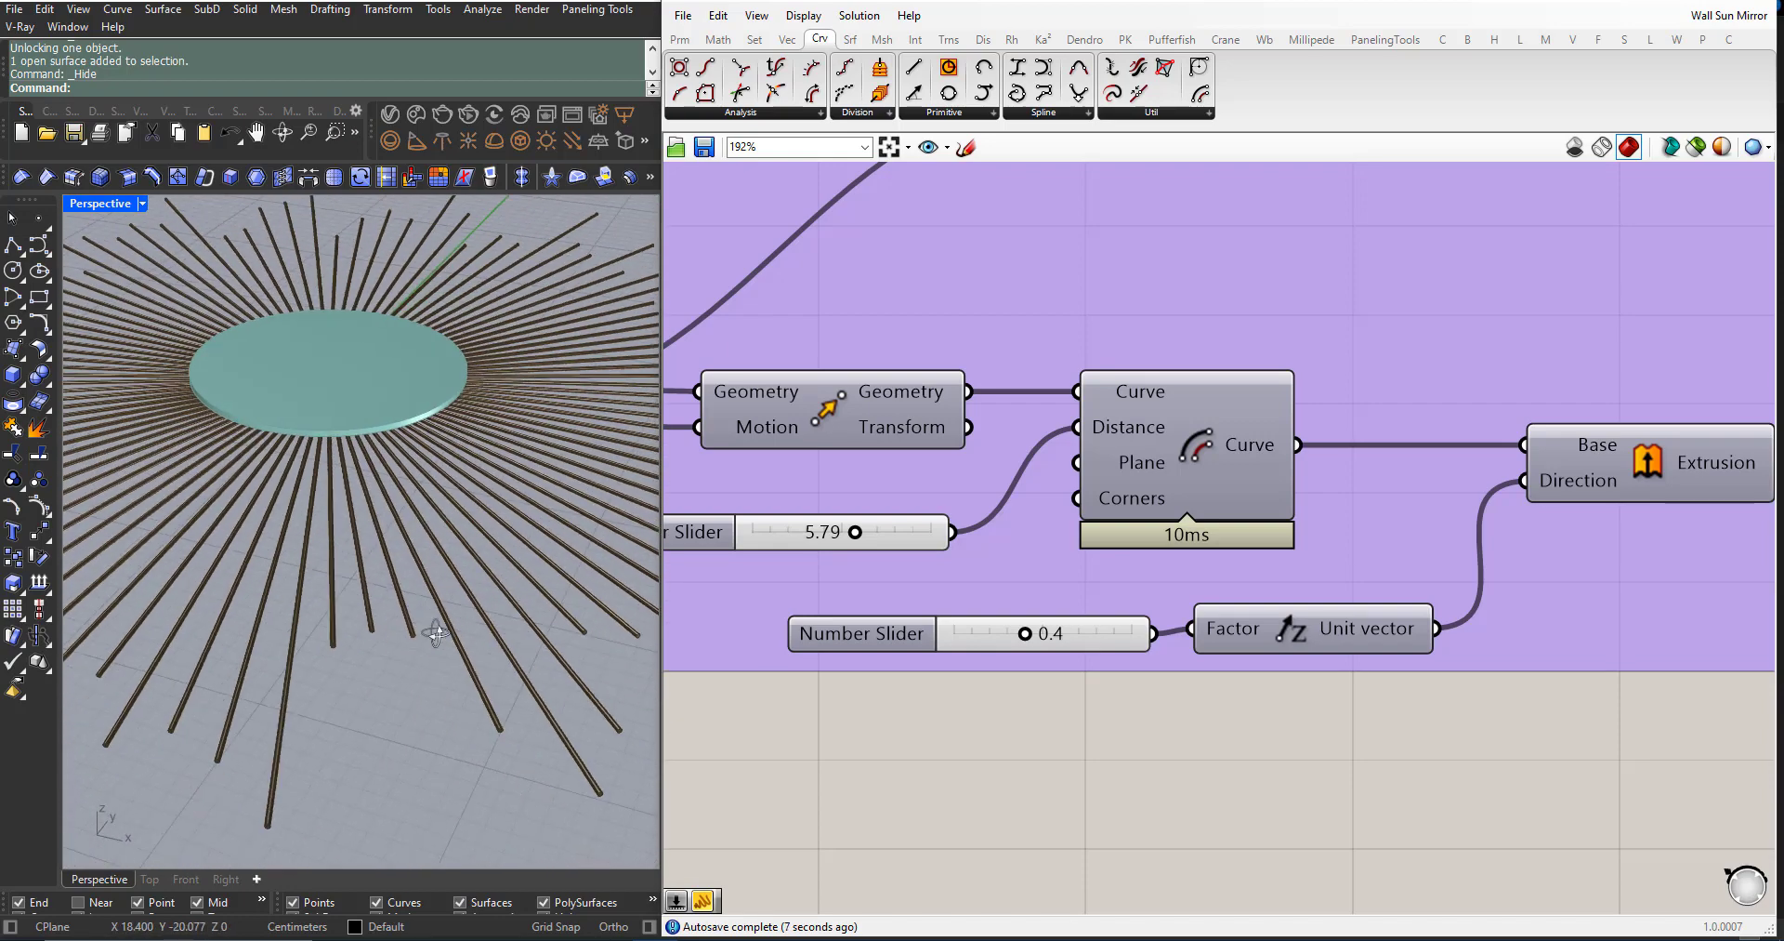
{"action": "scroll", "coordinate": [463, 608], "scroll_direction": "up", "scroll_amount": 4}
{"action": "scroll", "coordinate": [463, 606], "scroll_direction": "up", "scroll_amount": 2}
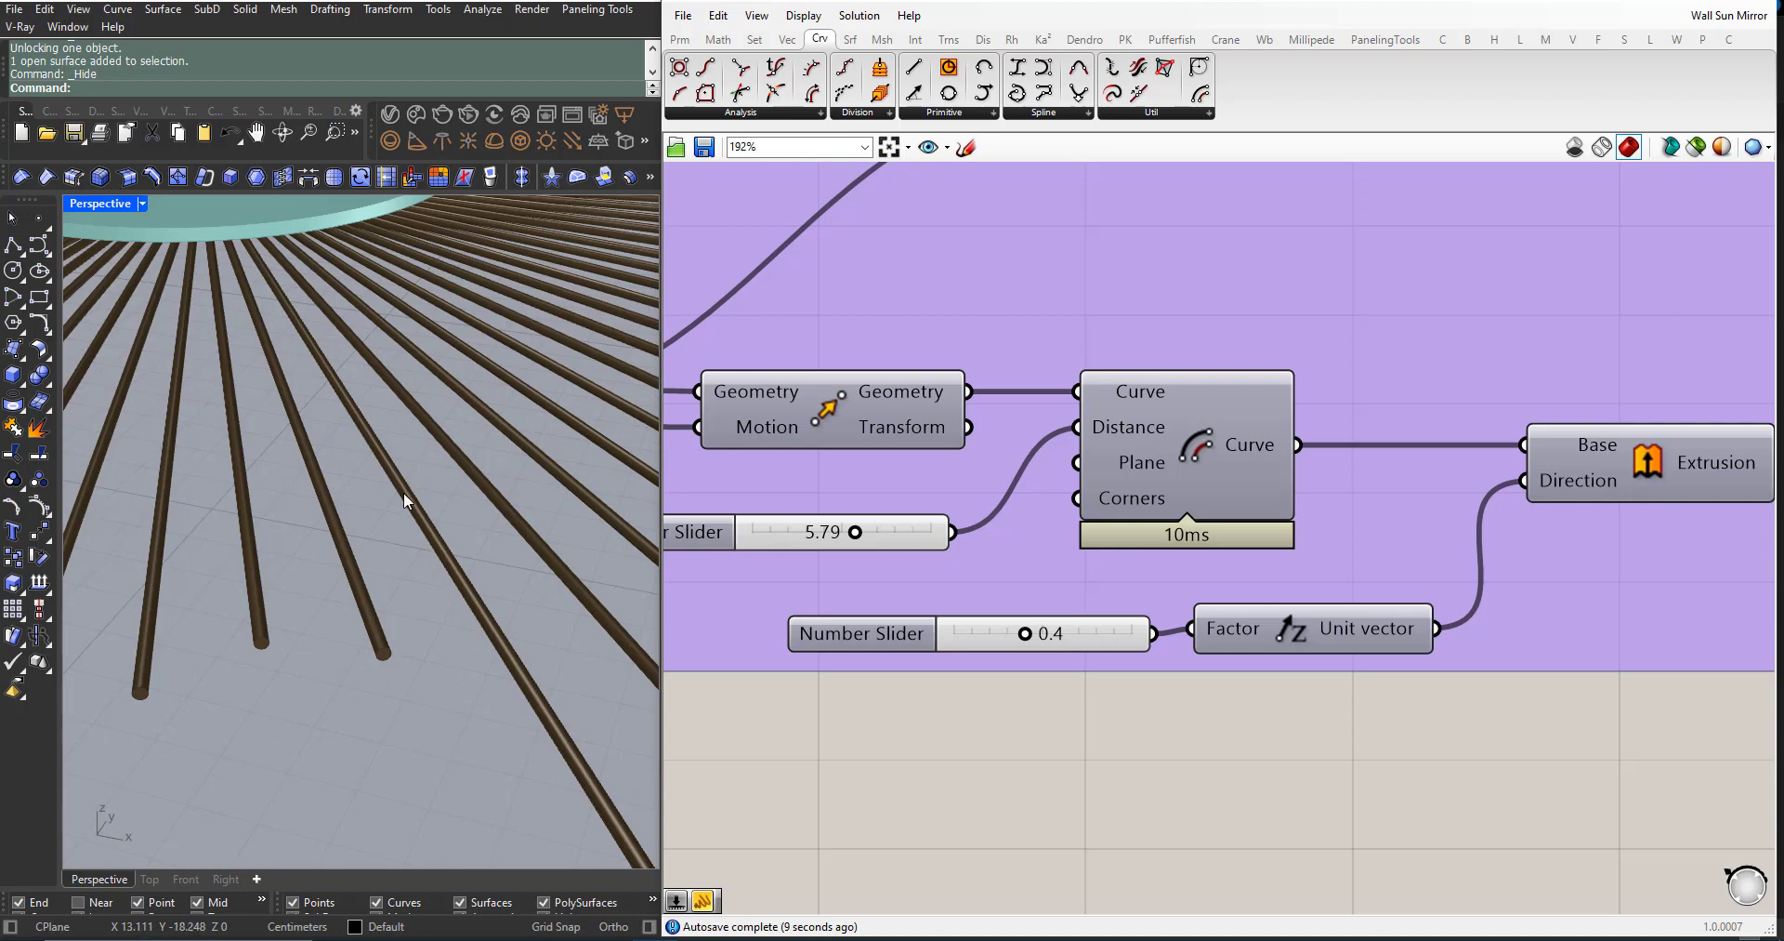
{"action": "scroll", "coordinate": [446, 585], "scroll_direction": "down", "scroll_amount": 4}
{"action": "scroll", "coordinate": [465, 609], "scroll_direction": "up", "scroll_amount": 3}
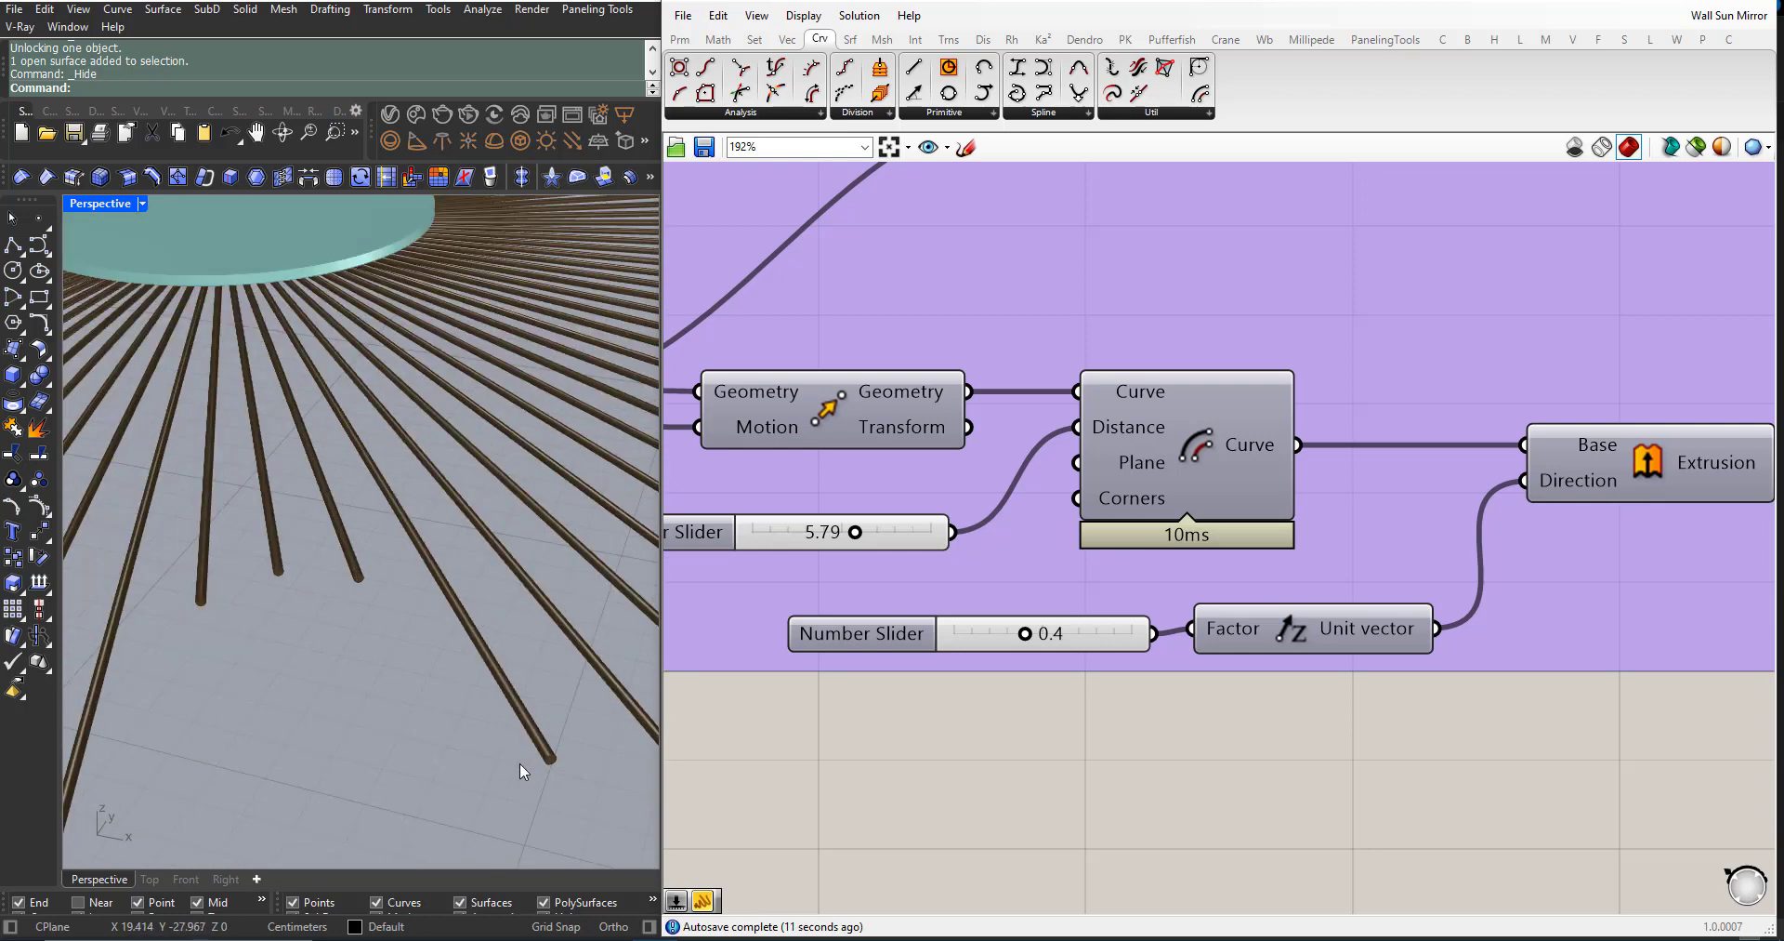
{"action": "scroll", "coordinate": [394, 622], "scroll_direction": "down", "scroll_amount": 5}
{"action": "right_click_drag", "start_coordinate": [394, 622], "coordinate": [409, 734]}
Step: Set the pipe radius of the rays to 0.10
{"action": "scroll", "coordinate": [862, 647], "scroll_direction": "down", "scroll_amount": 6}
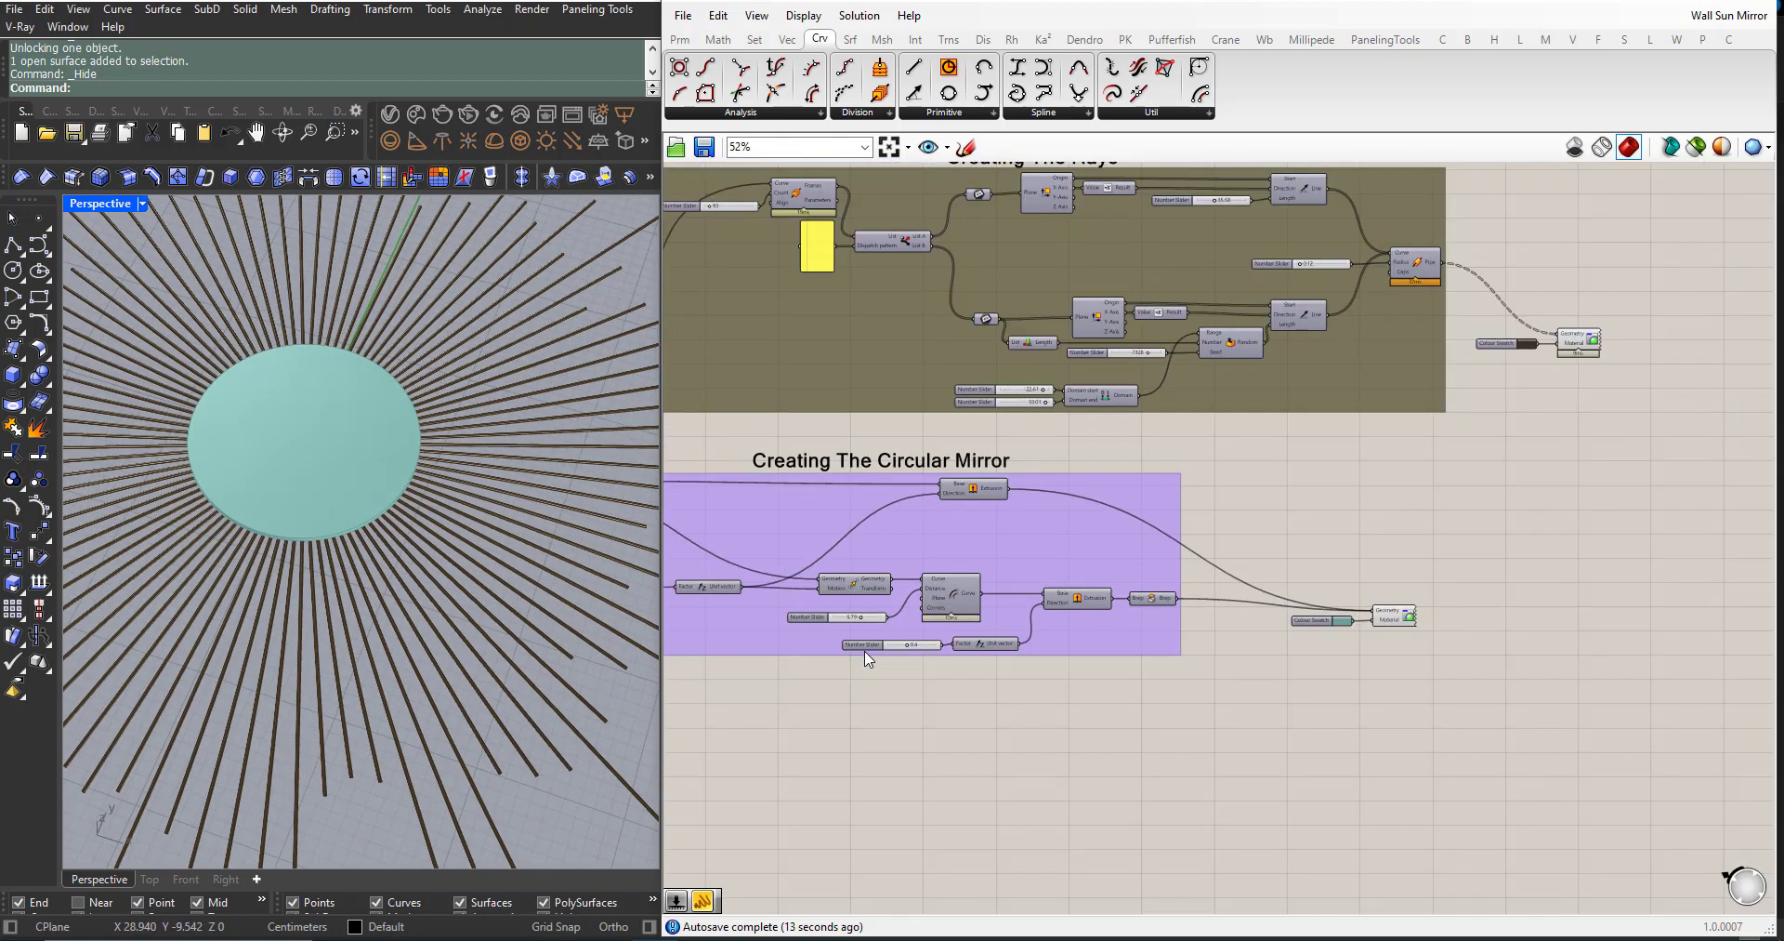
{"action": "scroll", "coordinate": [1116, 558], "scroll_direction": "down", "scroll_amount": 2}
{"action": "scroll", "coordinate": [1357, 435], "scroll_direction": "up", "scroll_amount": 7}
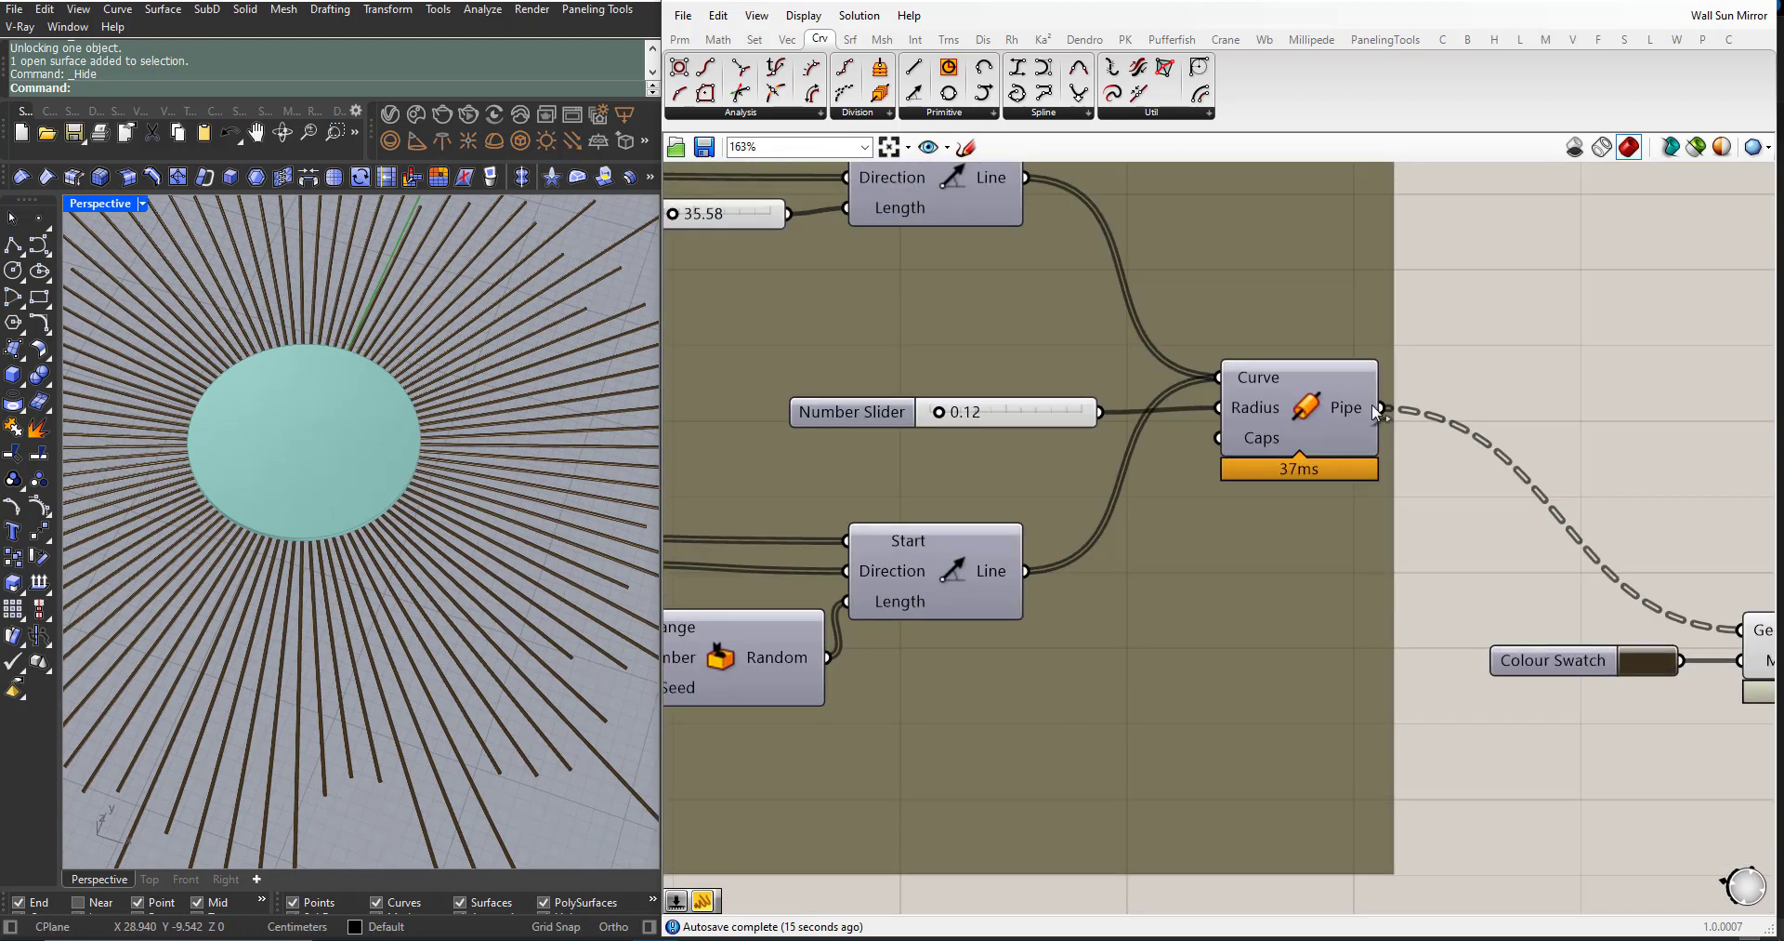
{"action": "scroll", "coordinate": [932, 443], "scroll_direction": "up", "scroll_amount": 2}
{"action": "right_click_drag", "start_coordinate": [412, 576], "coordinate": [401, 415]}
{"action": "scroll", "coordinate": [300, 583], "scroll_direction": "up", "scroll_amount": 2}
{"action": "scroll", "coordinate": [298, 584], "scroll_direction": "up", "scroll_amount": 2}
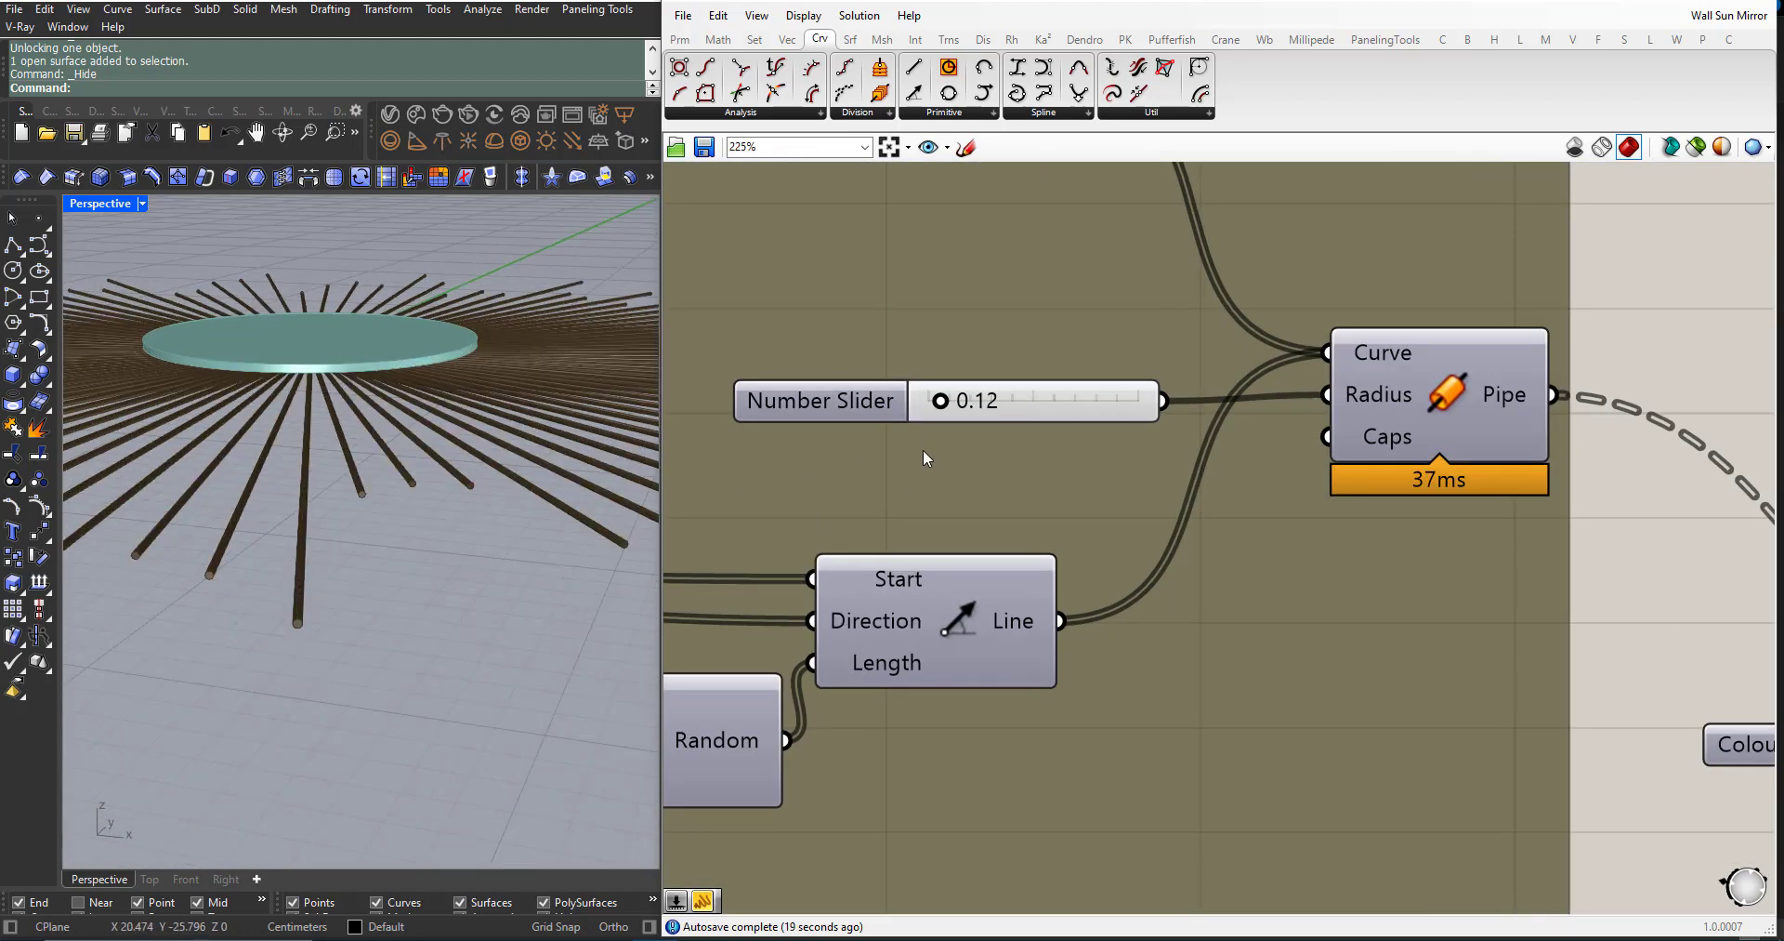
{"action": "left_click_drag", "start_coordinate": [936, 406], "coordinate": [938, 406]}
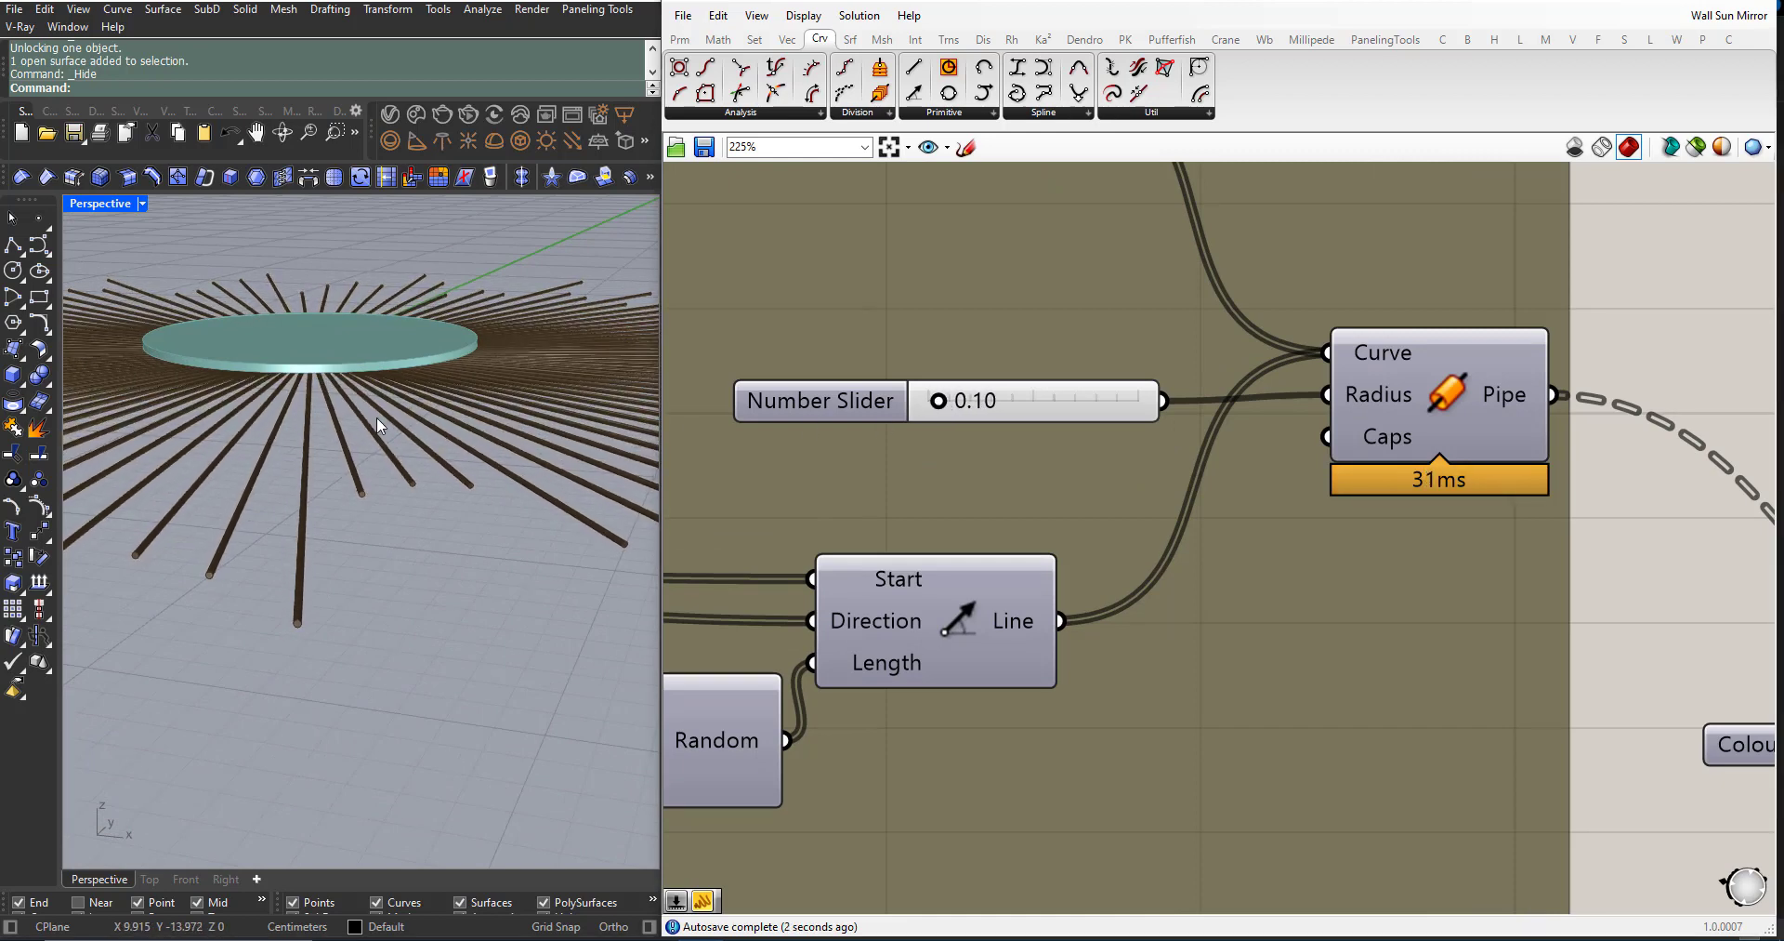
{"action": "right_click_drag", "start_coordinate": [378, 426], "coordinate": [381, 494]}
{"action": "scroll", "coordinate": [366, 559], "scroll_direction": "down", "scroll_amount": 12}
{"action": "scroll", "coordinate": [362, 555], "scroll_direction": "up", "scroll_amount": 4}
{"action": "scroll", "coordinate": [1208, 561], "scroll_direction": "down", "scroll_amount": 4}
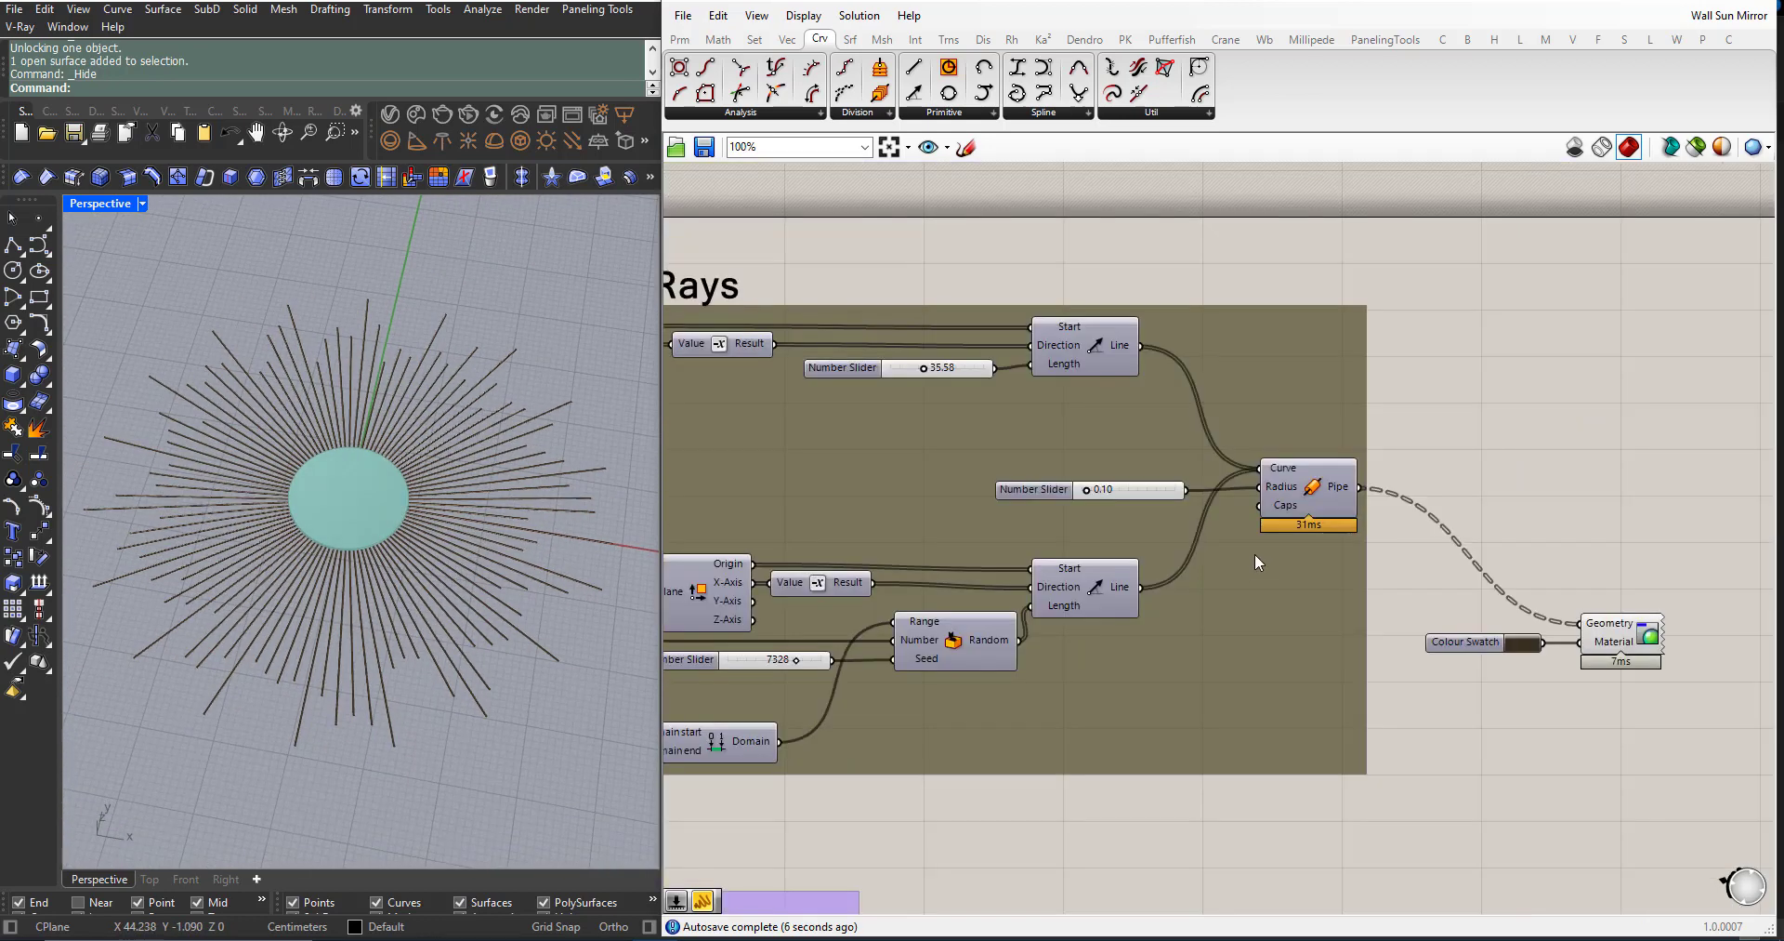
{"action": "scroll", "coordinate": [1259, 551], "scroll_direction": "down", "scroll_amount": 3}
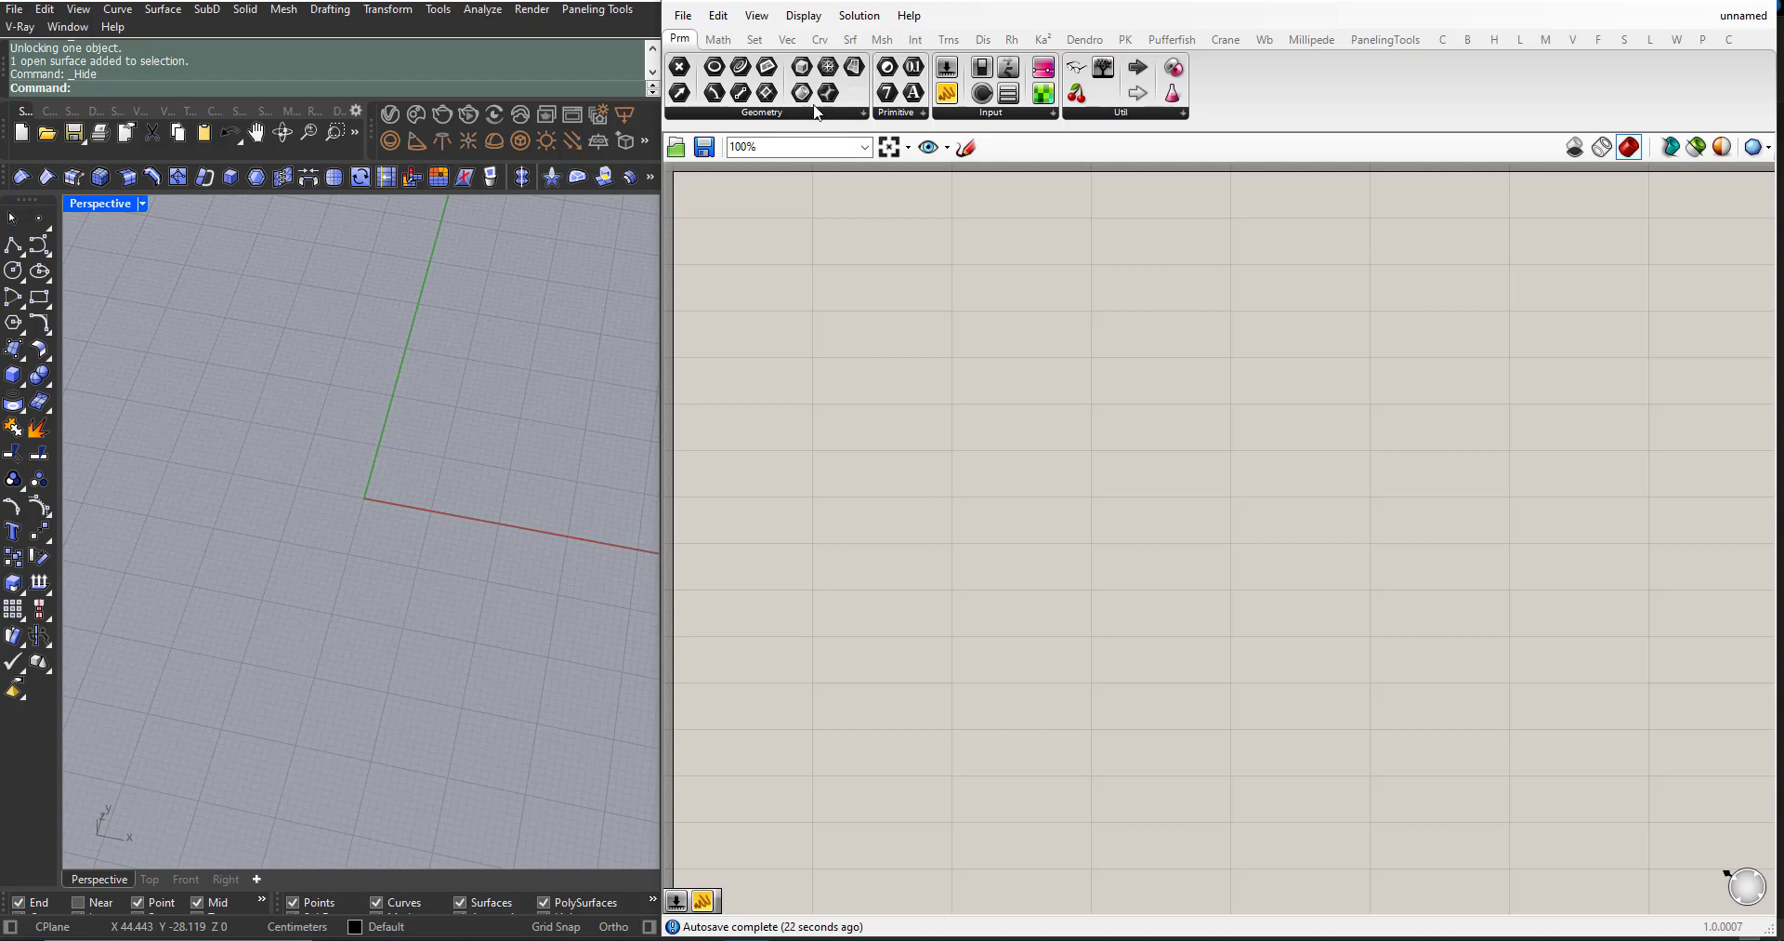
Step: Add a Circle component to the empty Grasshopper canvas
{"action": "right_click_drag", "start_coordinate": [310, 554], "coordinate": [360, 521]}
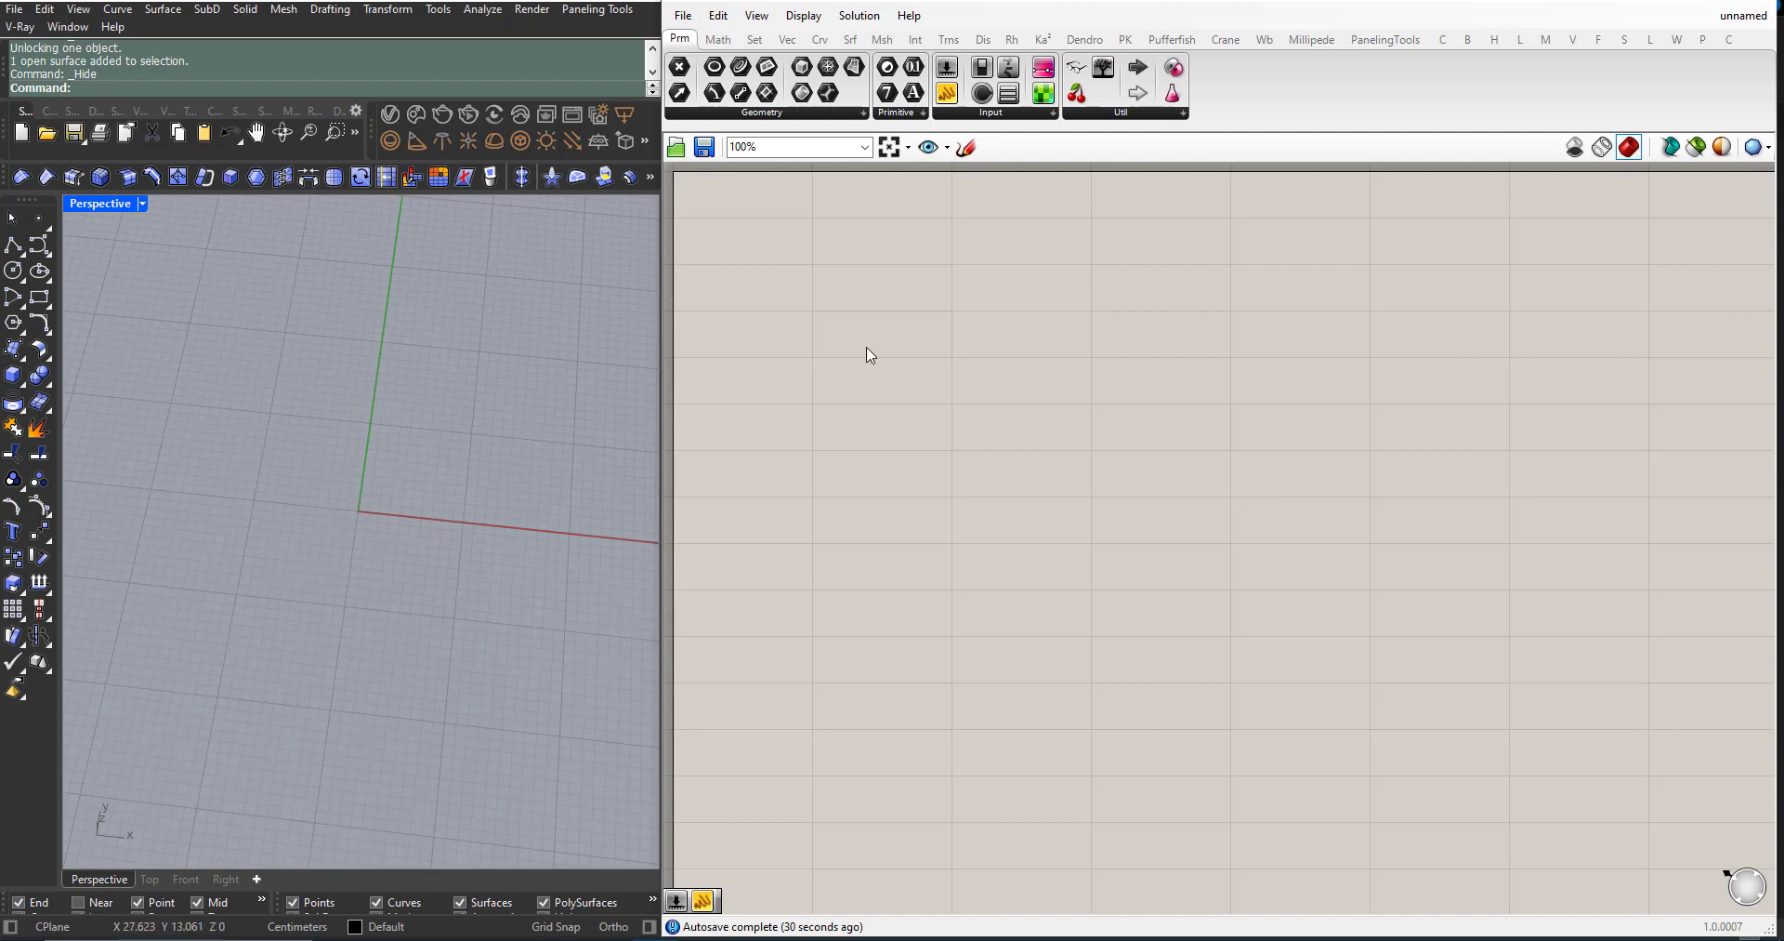
{"action": "left_click", "coordinate": [821, 41]}
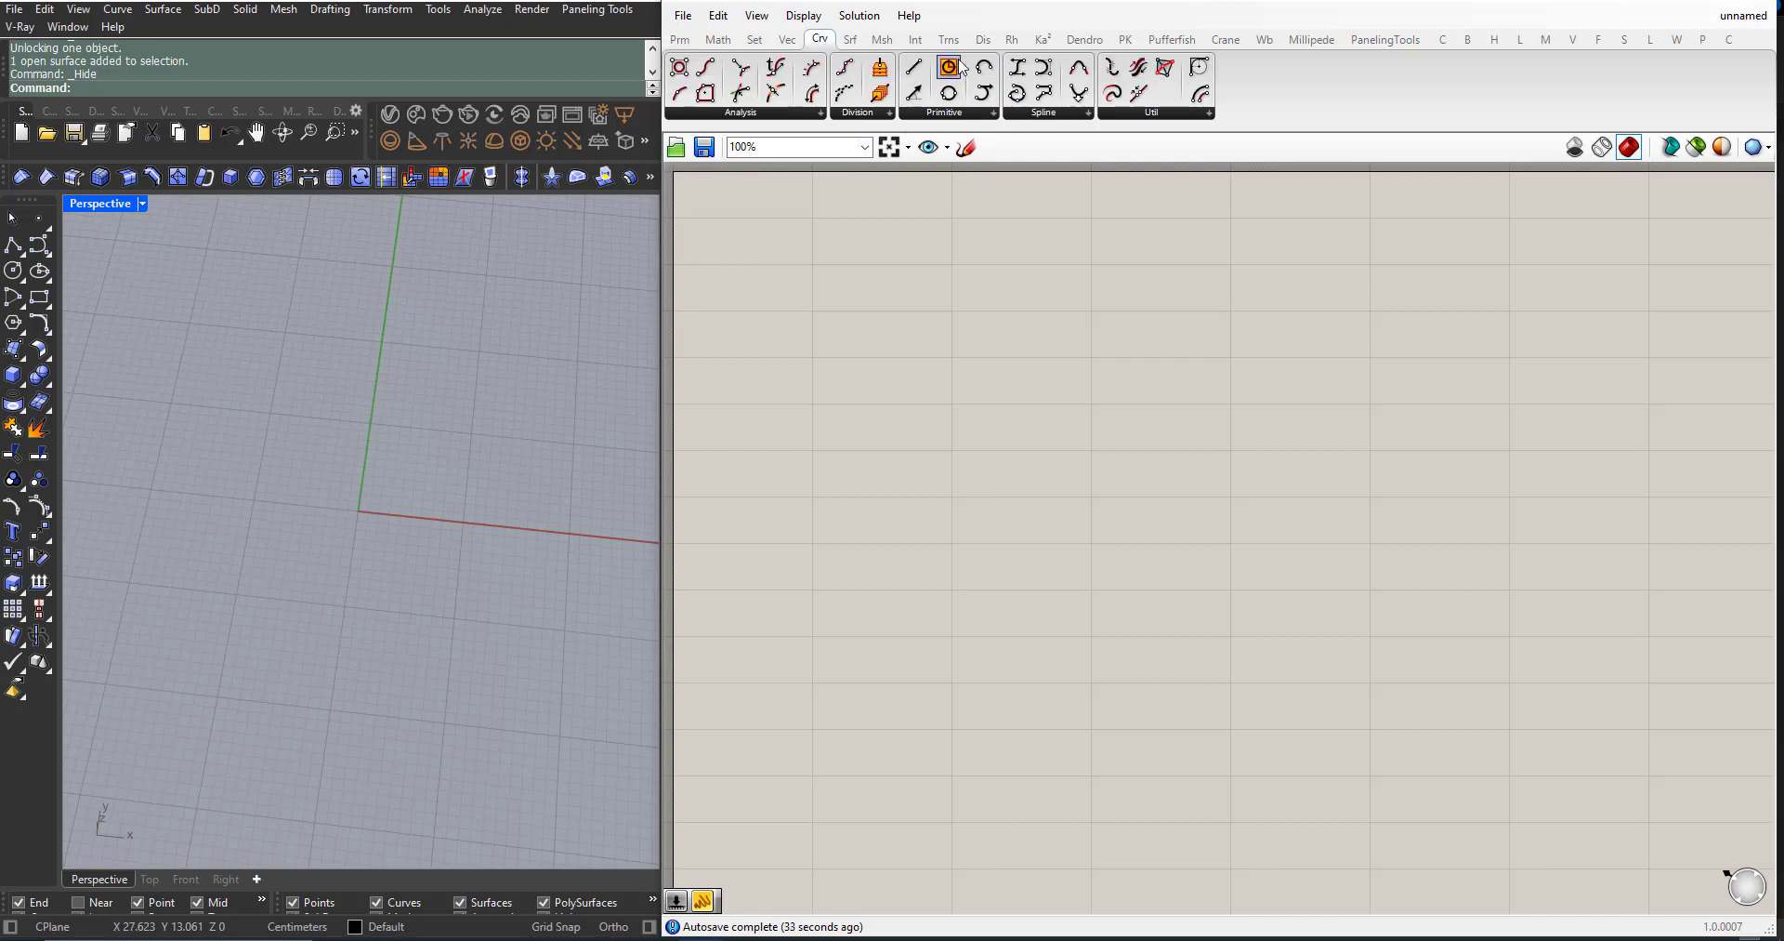
{"action": "left_click_drag", "start_coordinate": [953, 70], "coordinate": [1018, 474]}
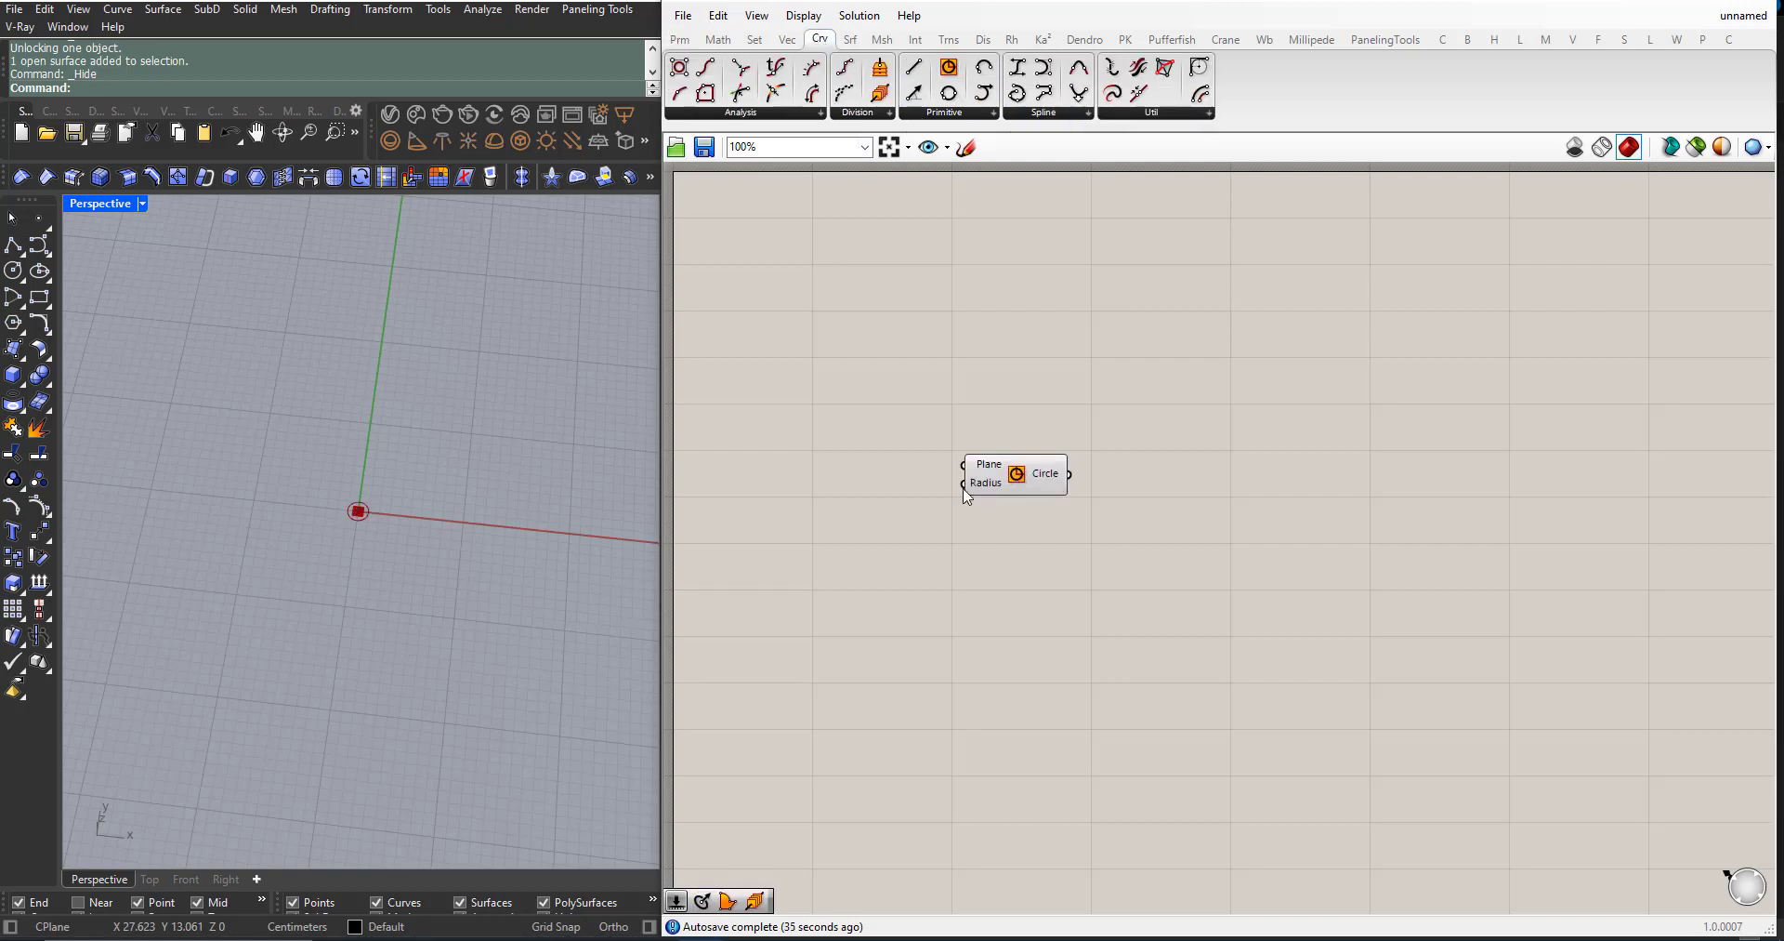
{"action": "scroll", "coordinate": [310, 588], "scroll_direction": "up", "scroll_amount": 3}
{"action": "scroll", "coordinate": [432, 399], "scroll_direction": "up", "scroll_amount": 5}
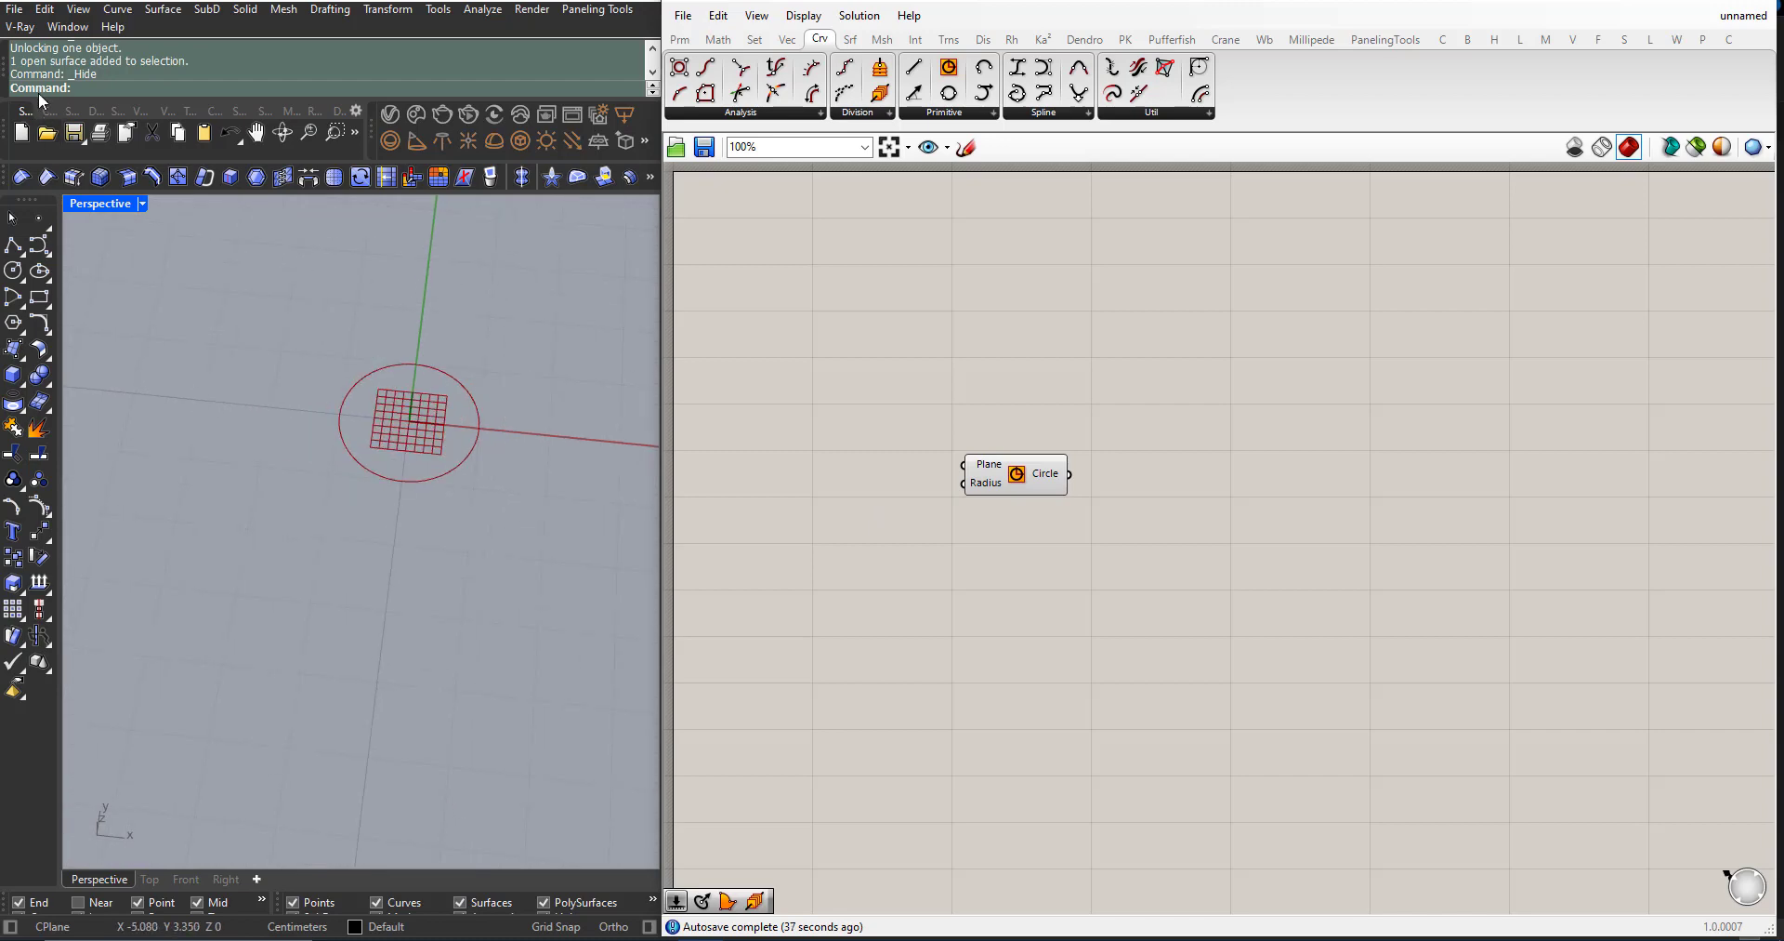
{"action": "scroll", "coordinate": [298, 409], "scroll_direction": "down", "scroll_amount": 1}
{"action": "scroll", "coordinate": [370, 377], "scroll_direction": "up", "scroll_amount": 3}
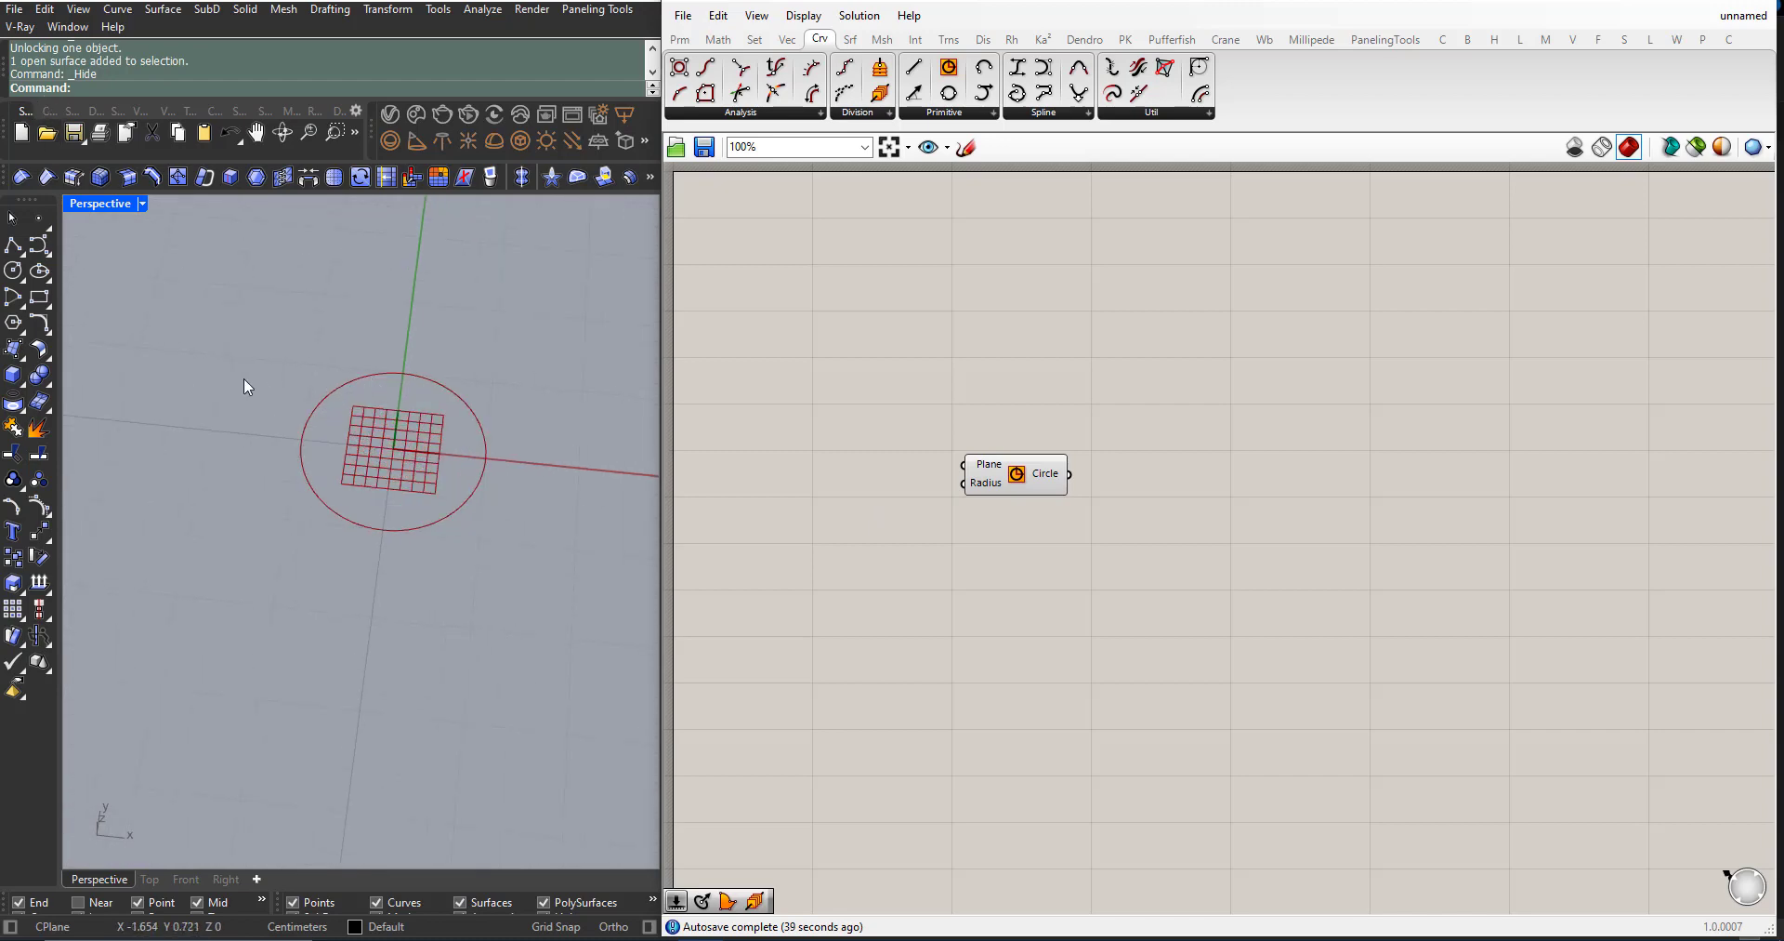
Step: Start a new model from the Small Objects - Centimeters template and maximize its Perspective view
{"action": "left_click", "coordinate": [15, 9]}
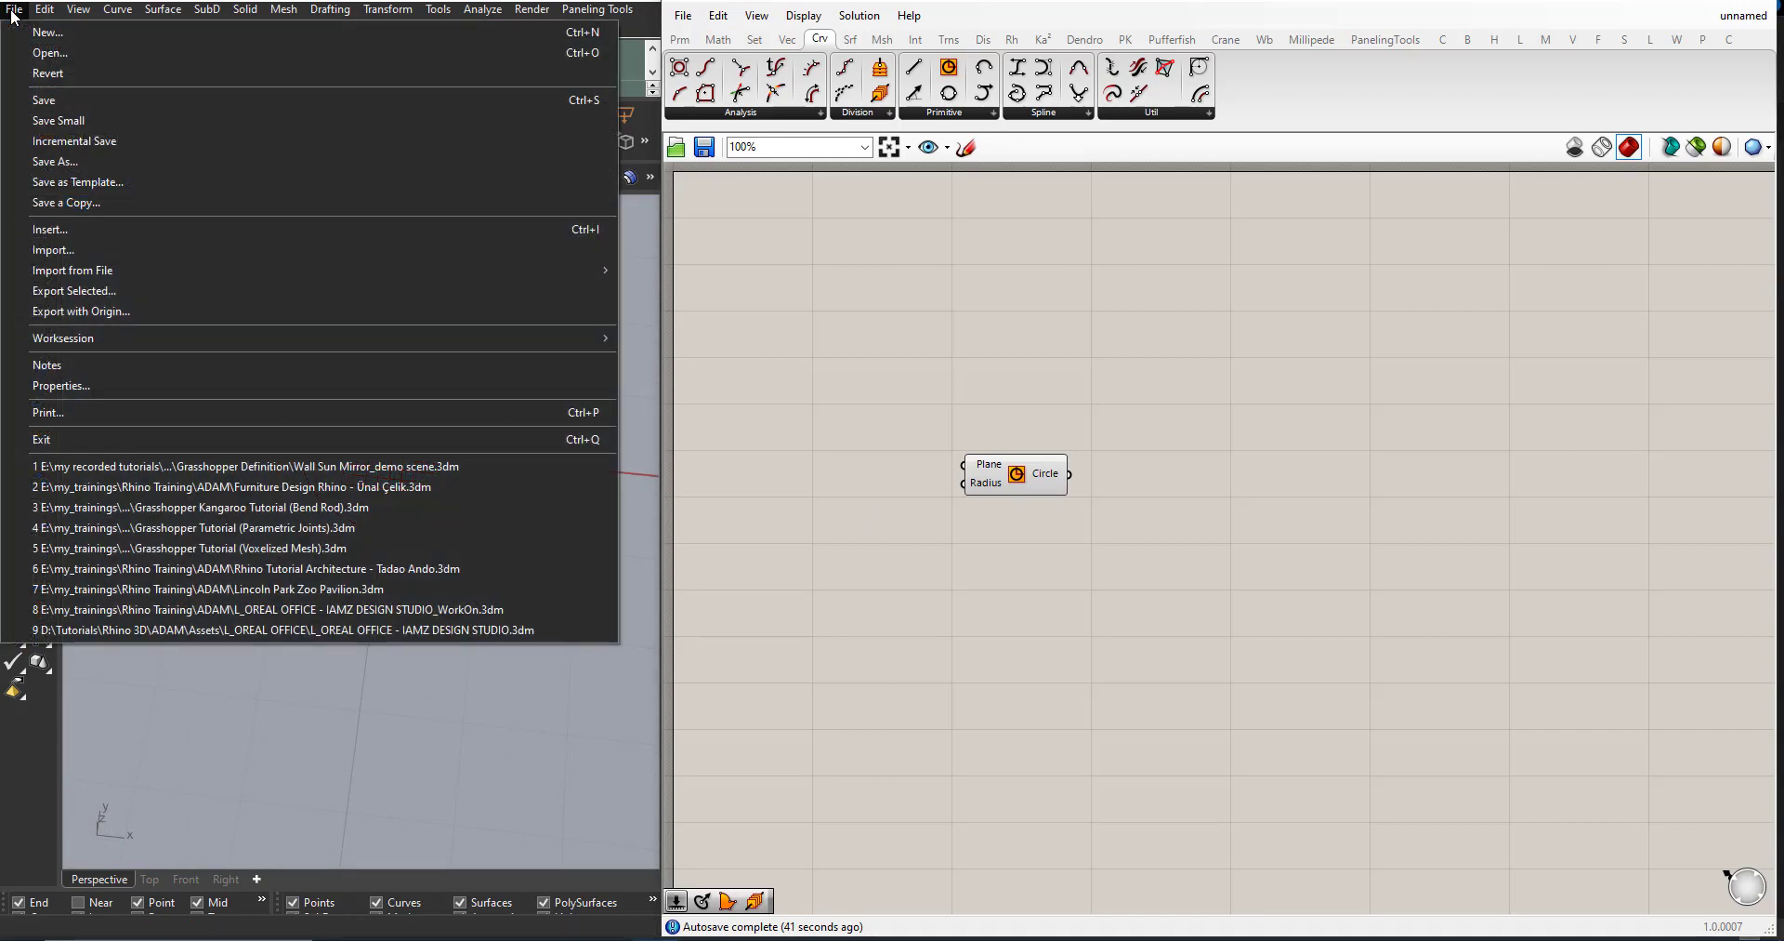
{"action": "left_click", "coordinate": [38, 34]}
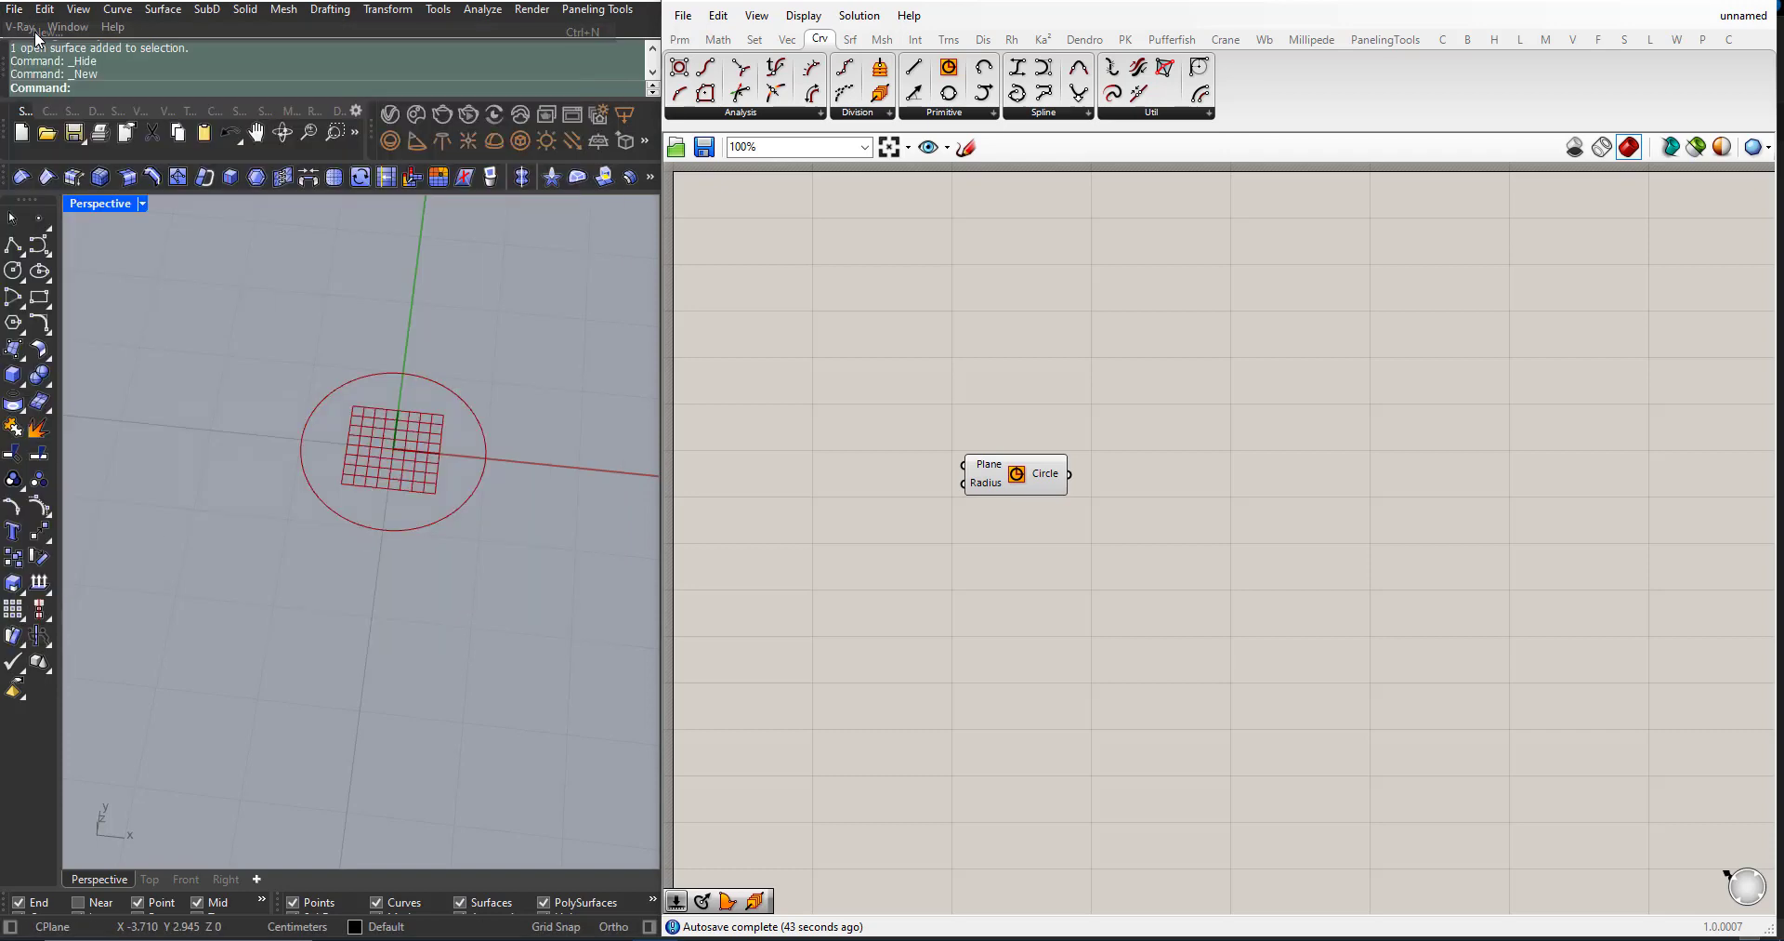
{"action": "left_click", "coordinate": [369, 506]}
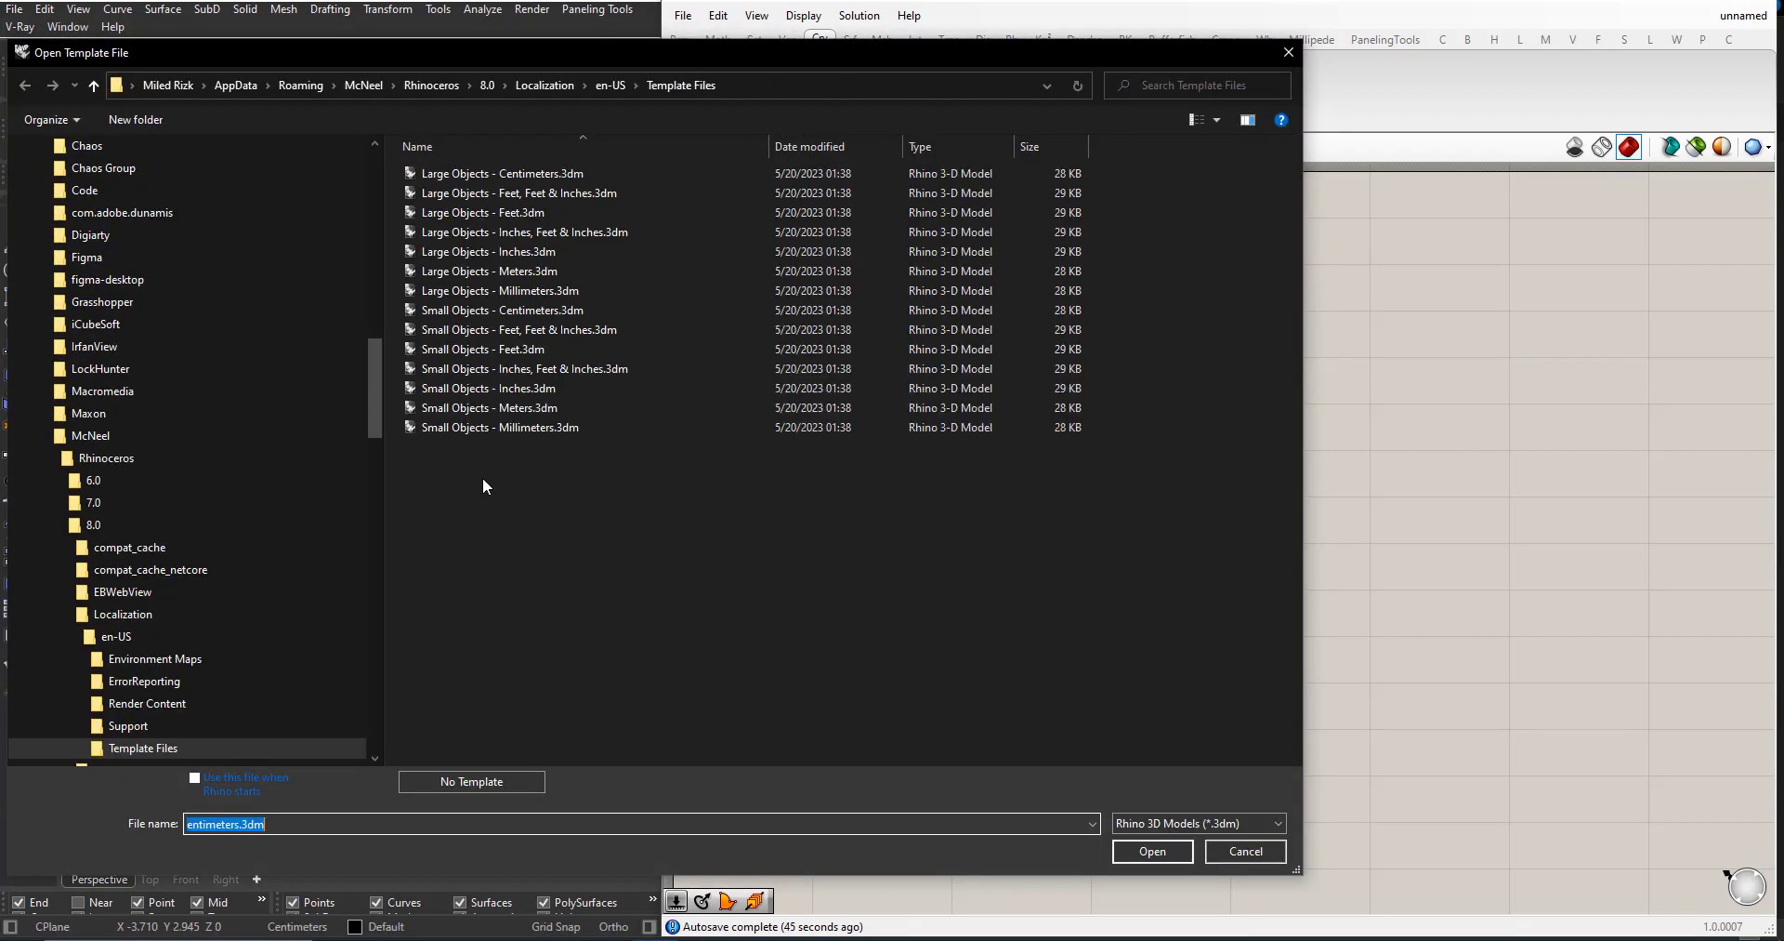
{"action": "double_click", "coordinate": [446, 310]}
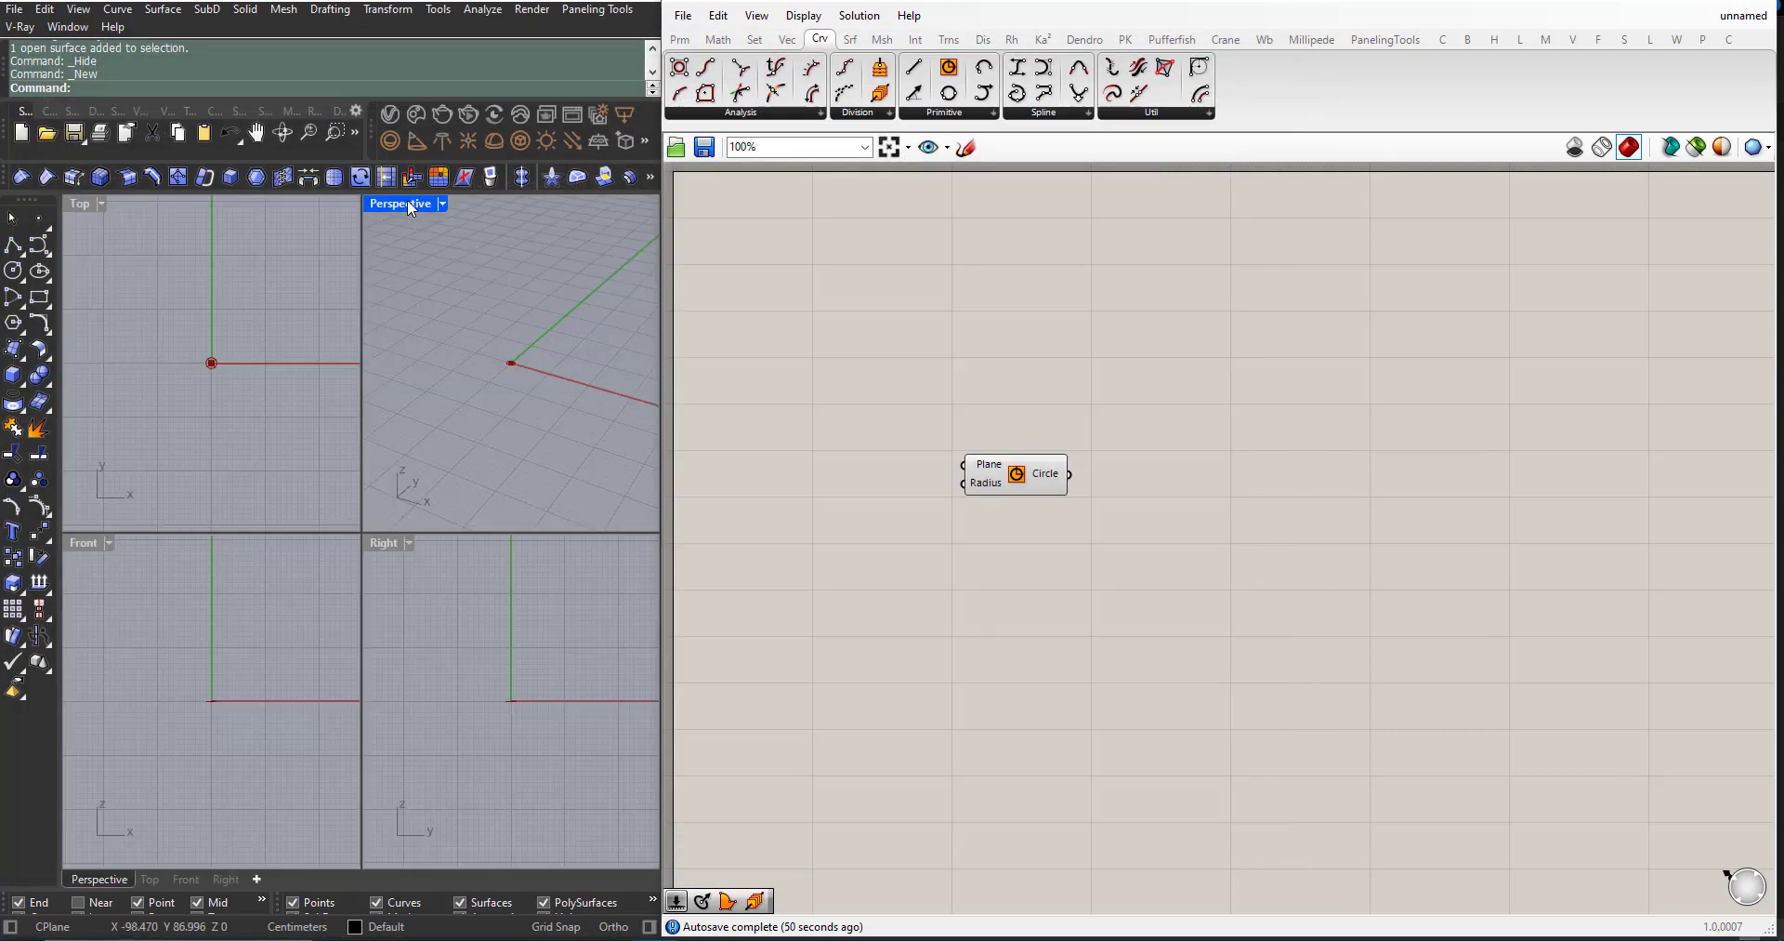
{"action": "double_click", "coordinate": [405, 203]}
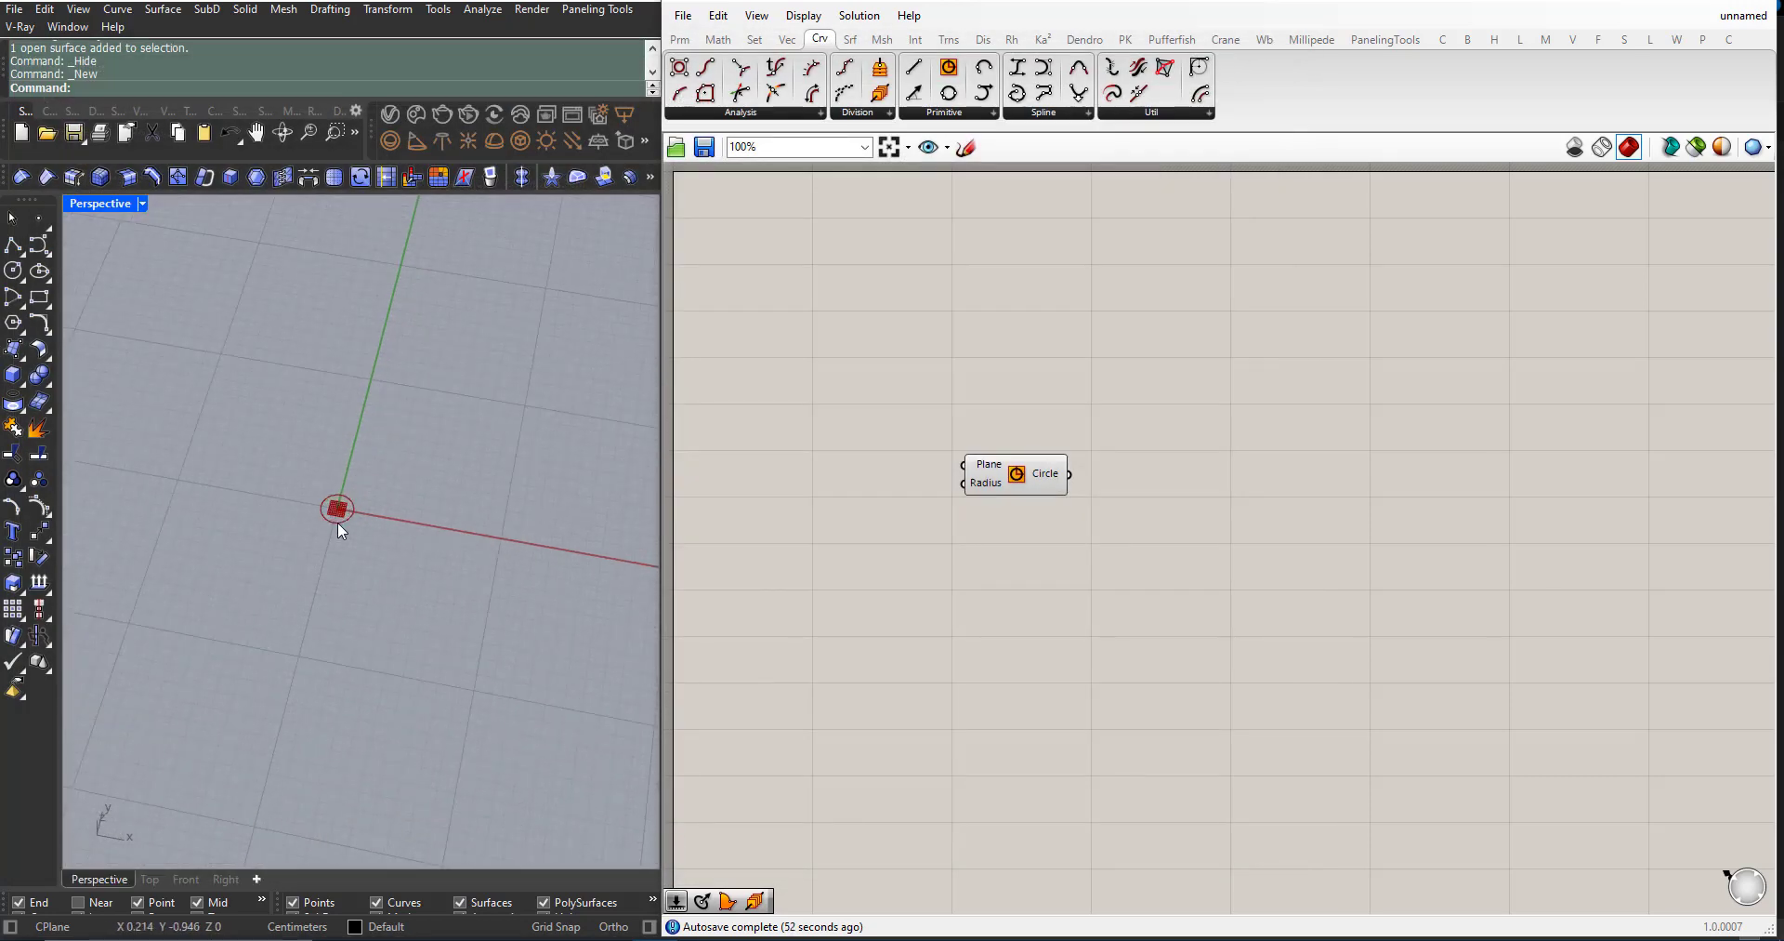
{"action": "scroll", "coordinate": [337, 521], "scroll_direction": "up", "scroll_amount": 5}
{"action": "right_click_drag", "start_coordinate": [309, 538], "coordinate": [286, 606]}
Step: Create a number slider set to 3.00, connect it to the Circle's Radius input, and align it with that input
{"action": "right_click_drag", "start_coordinate": [924, 527], "coordinate": [949, 584]}
{"action": "scroll", "coordinate": [386, 554], "scroll_direction": "up", "scroll_amount": 4}
{"action": "scroll", "coordinate": [1093, 484], "scroll_direction": "up", "scroll_amount": 3}
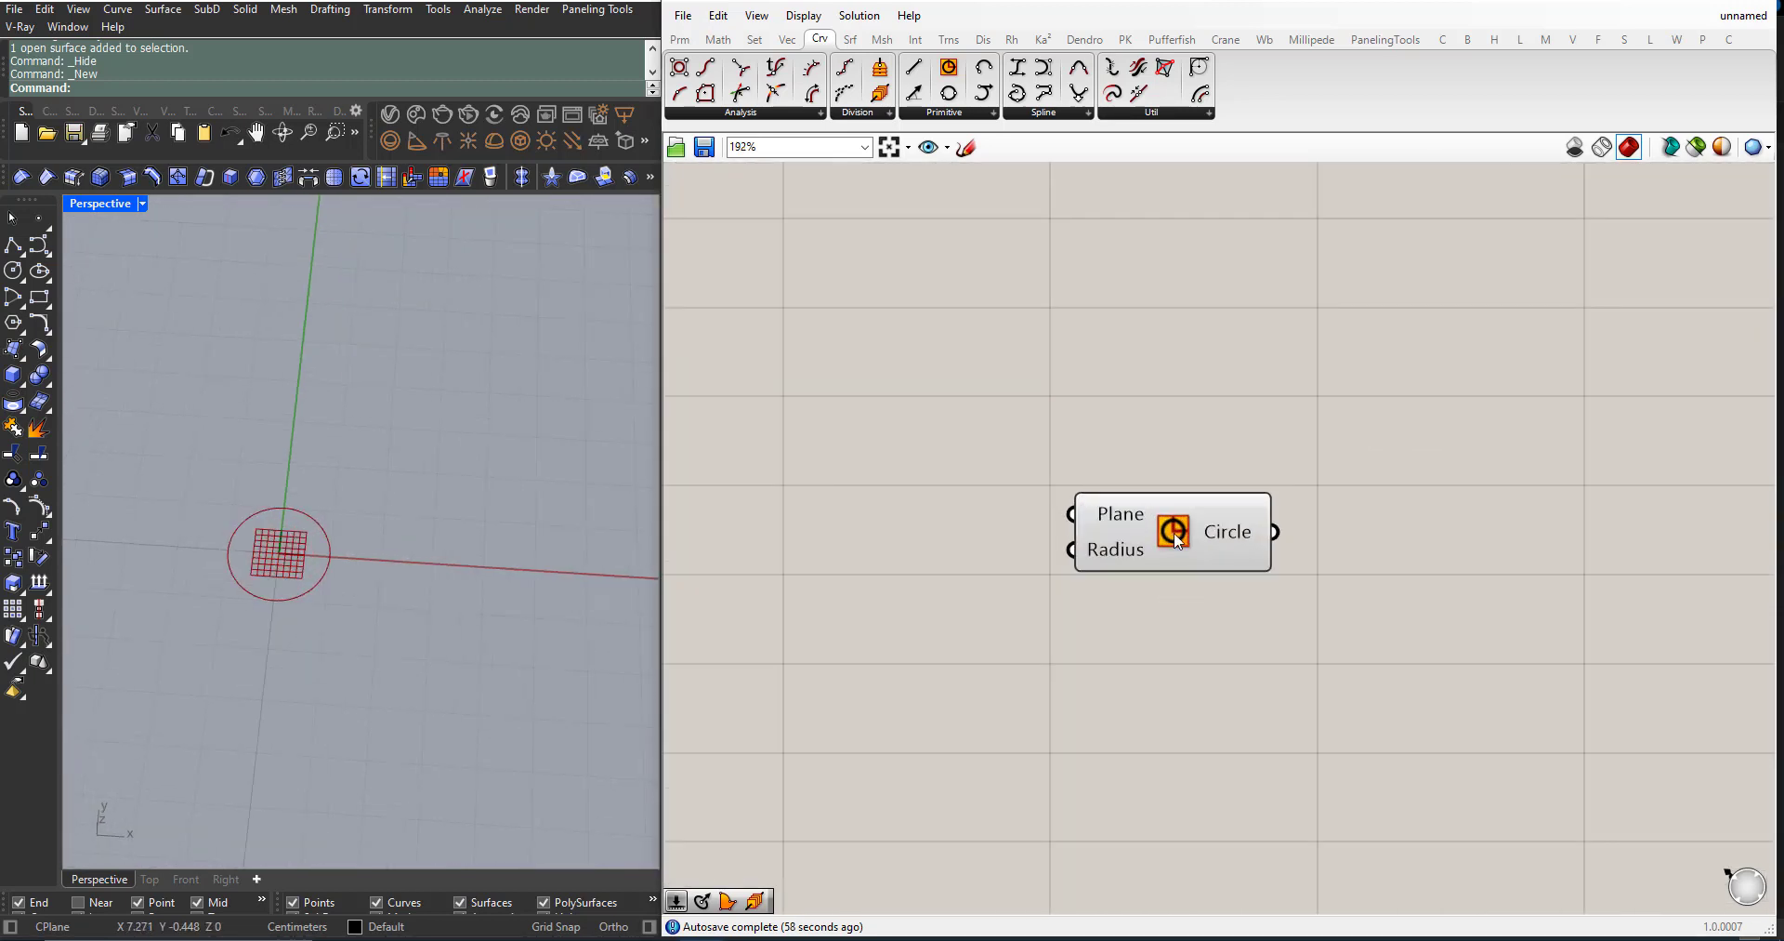
{"action": "left_click_drag", "start_coordinate": [1177, 541], "coordinate": [1219, 547]}
{"action": "right_click_drag", "start_coordinate": [276, 549], "coordinate": [379, 514]}
{"action": "scroll", "coordinate": [379, 571], "scroll_direction": "down", "scroll_amount": 5}
{"action": "scroll", "coordinate": [378, 571], "scroll_direction": "up", "scroll_amount": 5}
{"action": "double_click", "coordinate": [856, 591]}
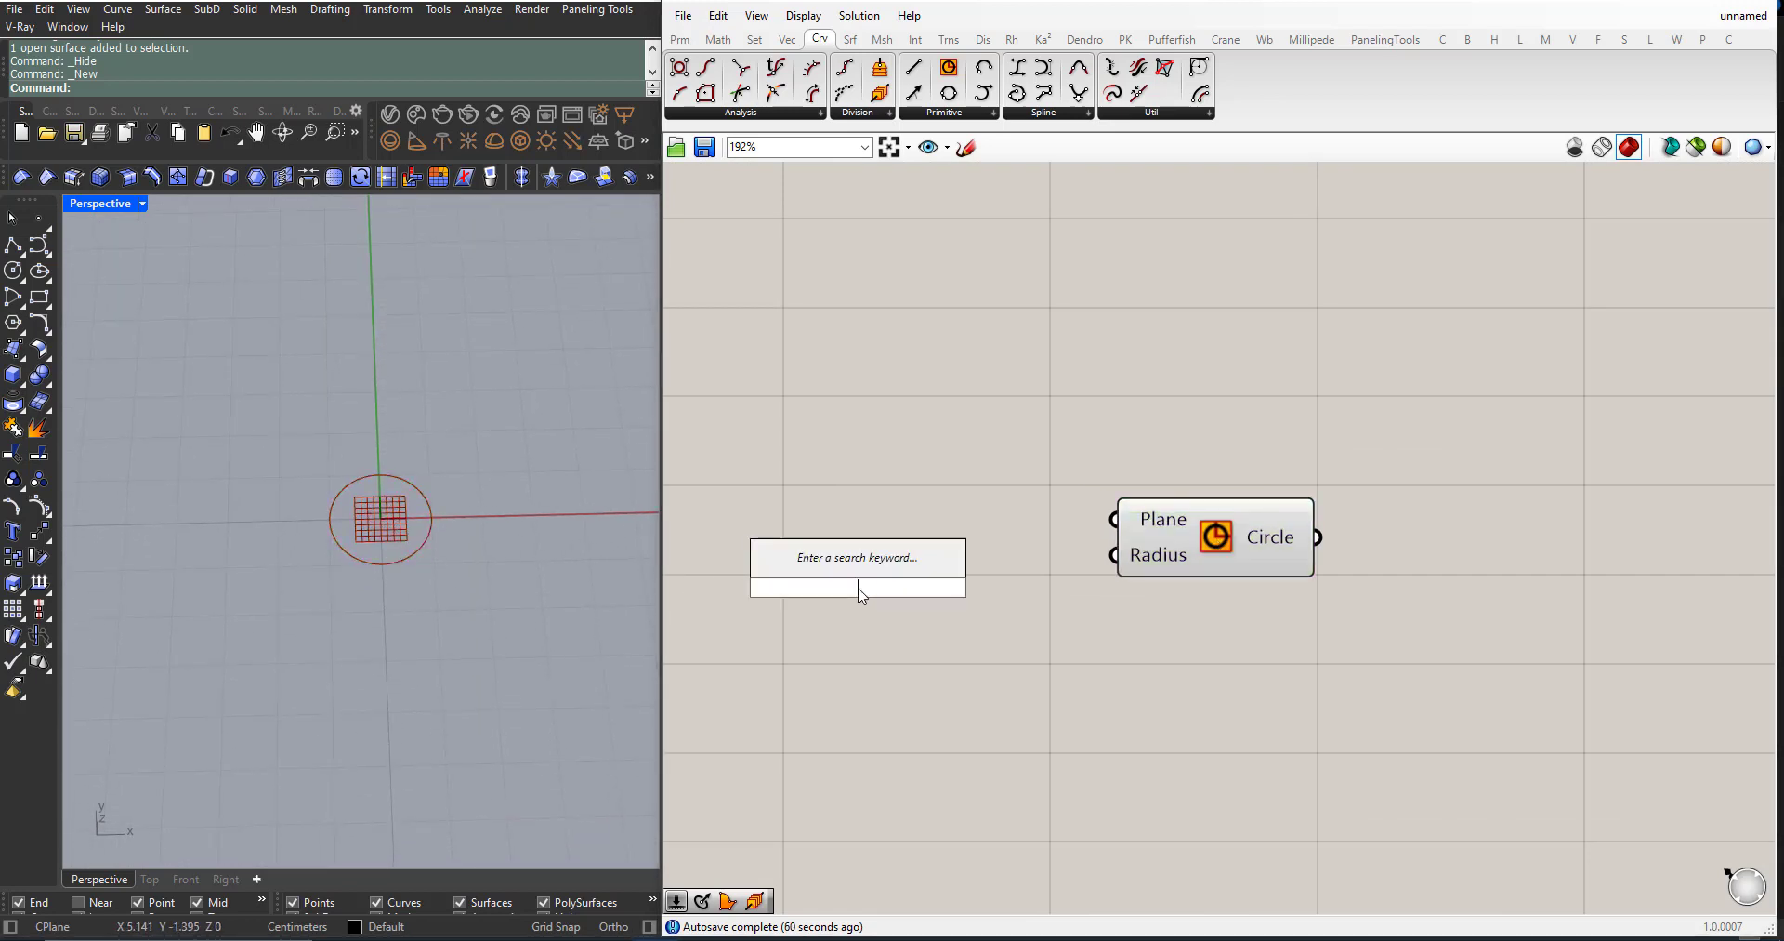
{"action": "type", "text": "3"}
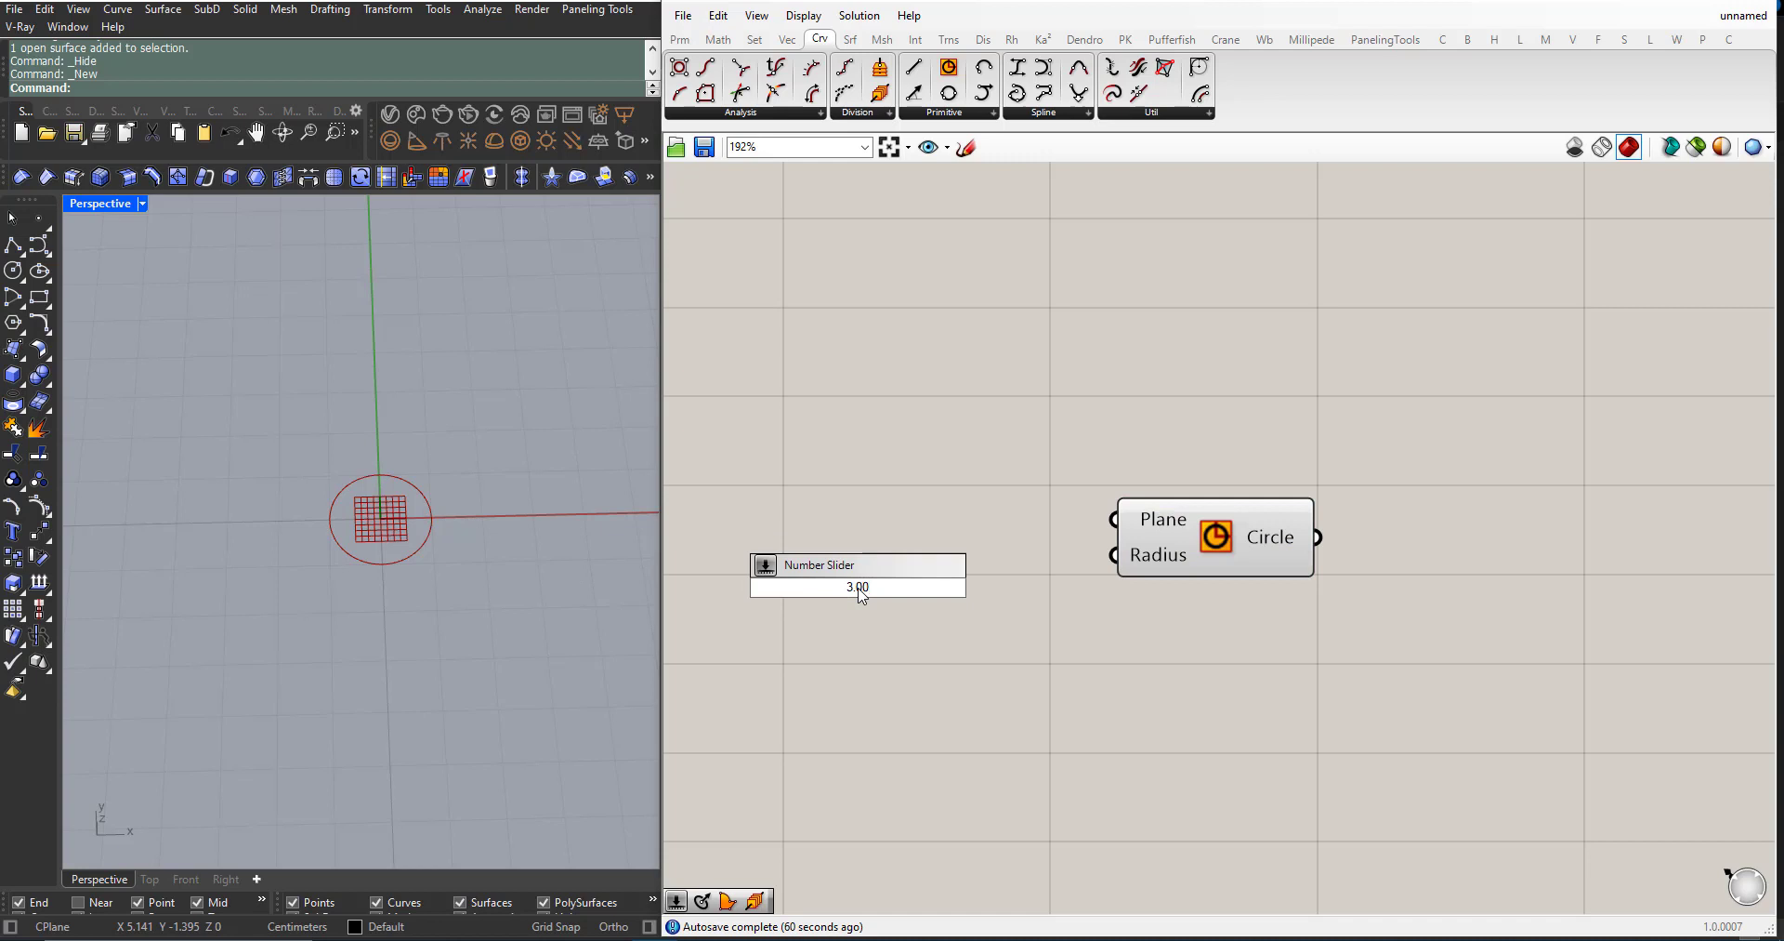
{"action": "type", "text": ".00"}
{"action": "key", "text": "Return"}
{"action": "left_click", "coordinate": [762, 561]}
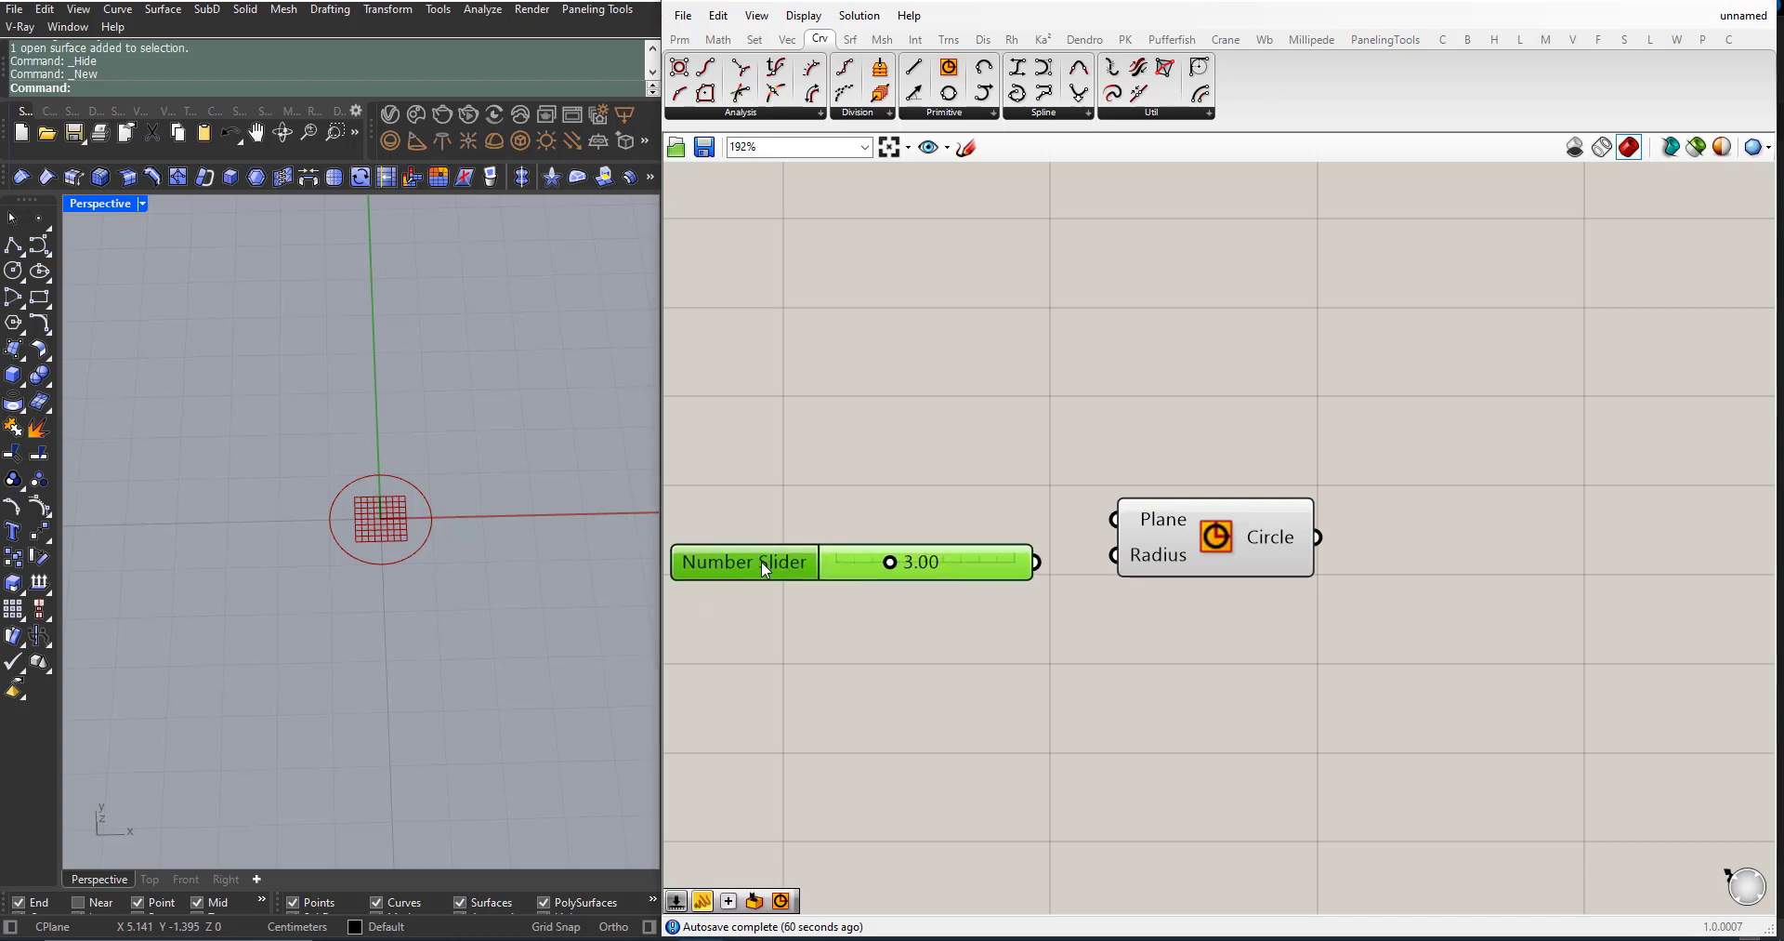
{"action": "left_click_drag", "start_coordinate": [1035, 562], "coordinate": [1114, 555]}
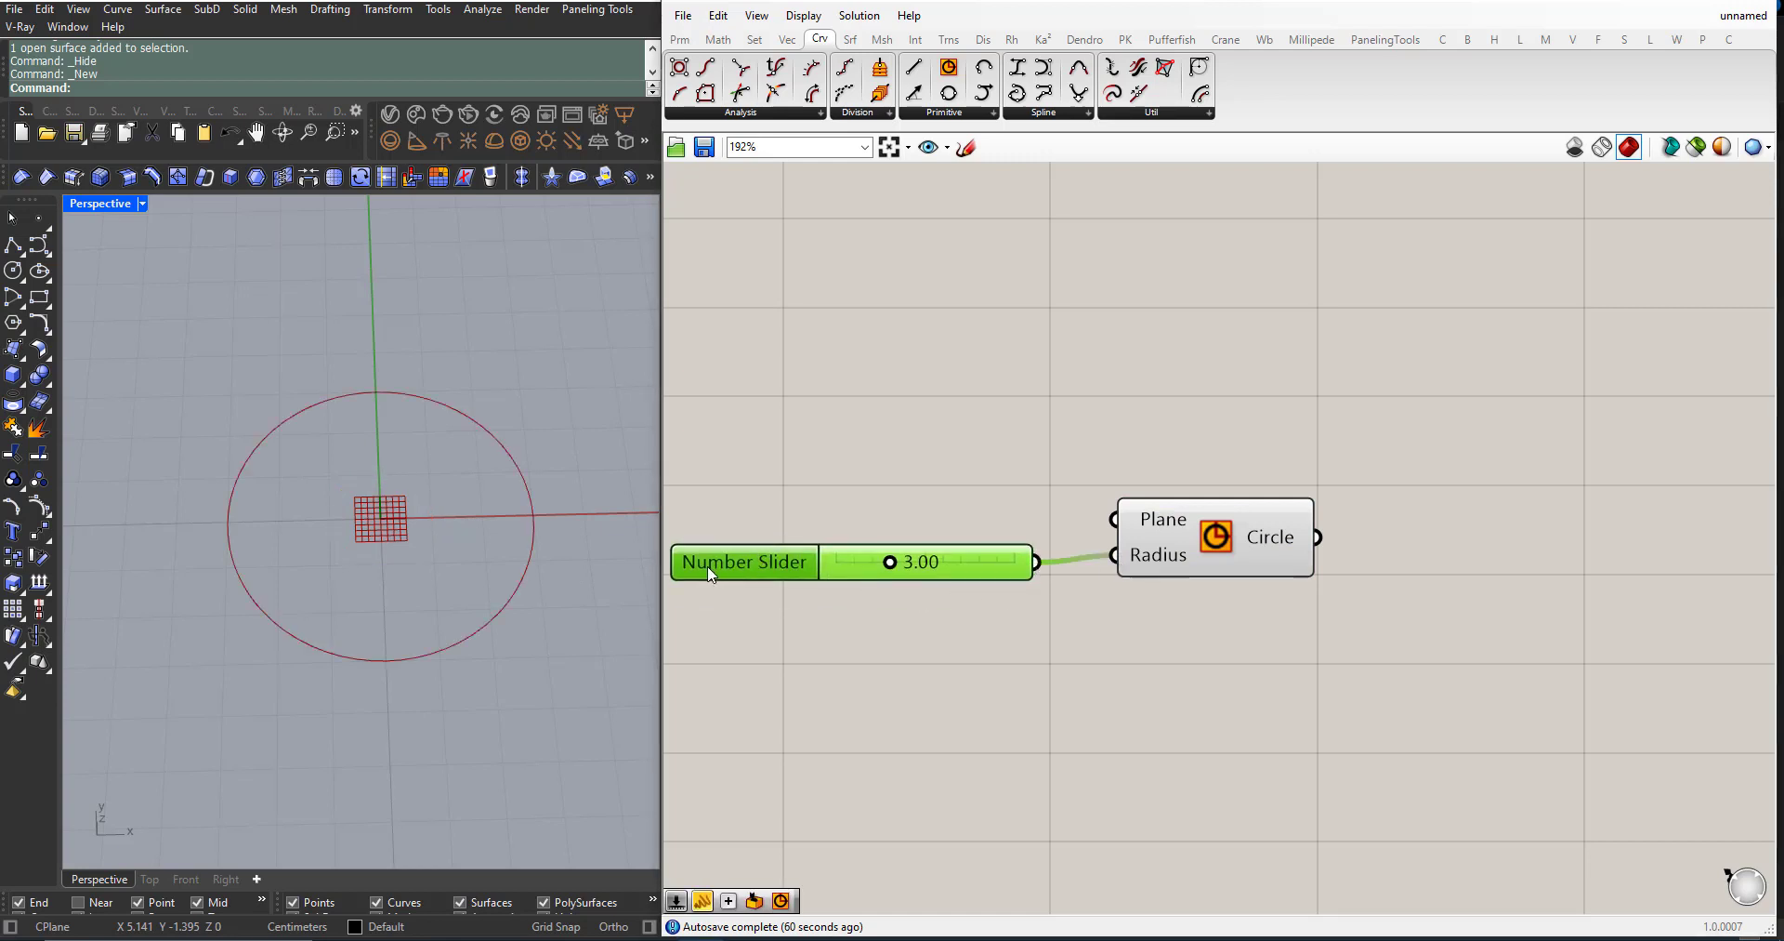
{"action": "left_click_drag", "start_coordinate": [713, 574], "coordinate": [711, 567]}
Step: Vary the circle's radius, trying 3.16, and set it back to 3
{"action": "left_click_drag", "start_coordinate": [889, 558], "coordinate": [898, 555]}
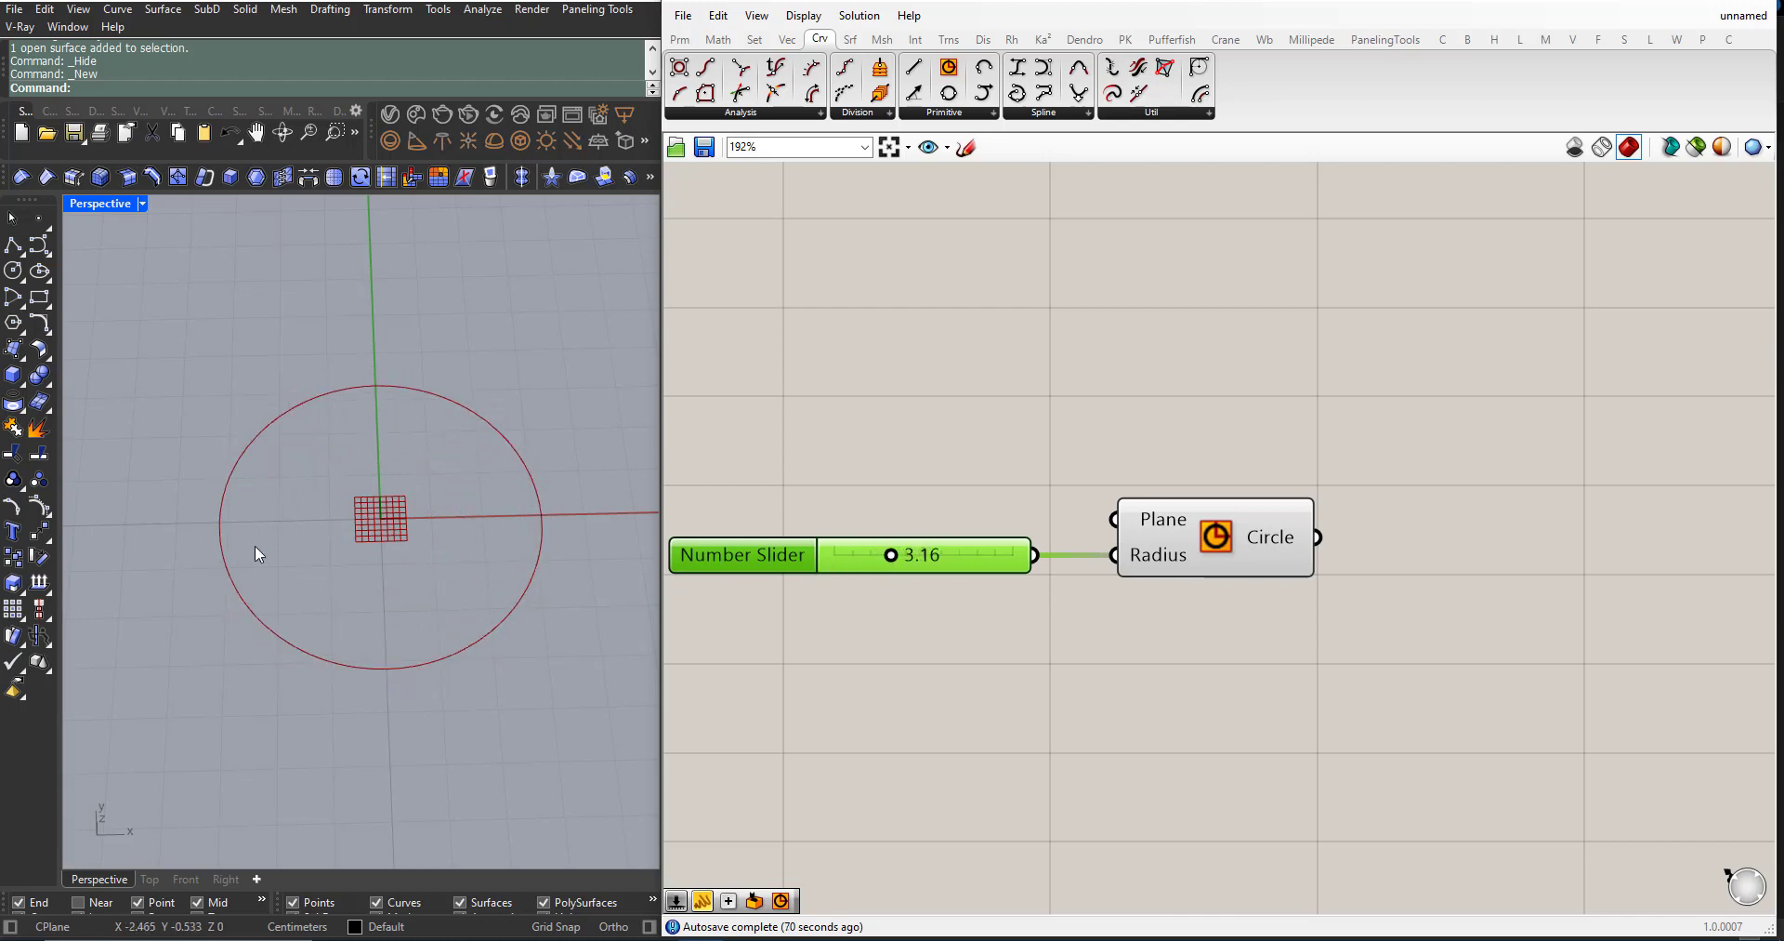
{"action": "scroll", "coordinate": [254, 554], "scroll_direction": "down", "scroll_amount": 3}
{"action": "left_click_drag", "start_coordinate": [890, 560], "coordinate": [883, 560]}
{"action": "double_click", "coordinate": [920, 554]}
{"action": "type", "text": "30"}
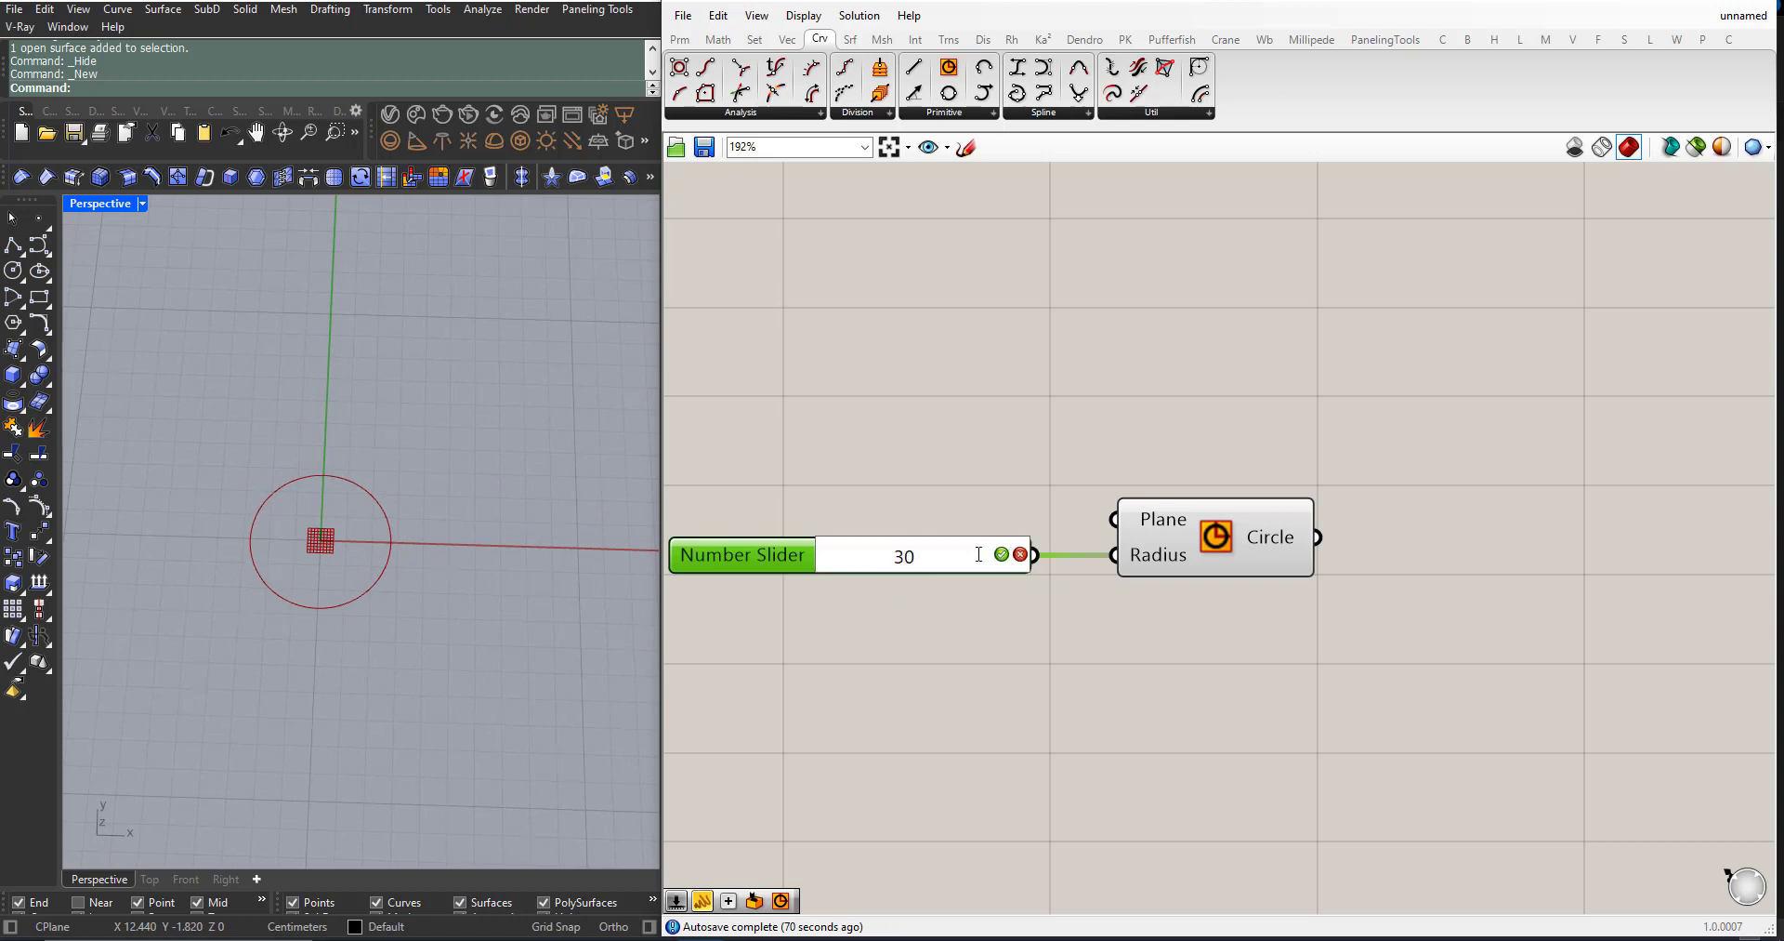
{"action": "key", "text": "BackSpace"}
{"action": "left_click", "coordinate": [1001, 553]}
Step: Add a Perp Frames component beside the Circle component and feed the circle into its Curve input
{"action": "right_click_drag", "start_coordinate": [287, 581], "coordinate": [375, 574]}
{"action": "scroll", "coordinate": [309, 527], "scroll_direction": "up", "scroll_amount": 5}
{"action": "scroll", "coordinate": [381, 569], "scroll_direction": "down", "scroll_amount": 2}
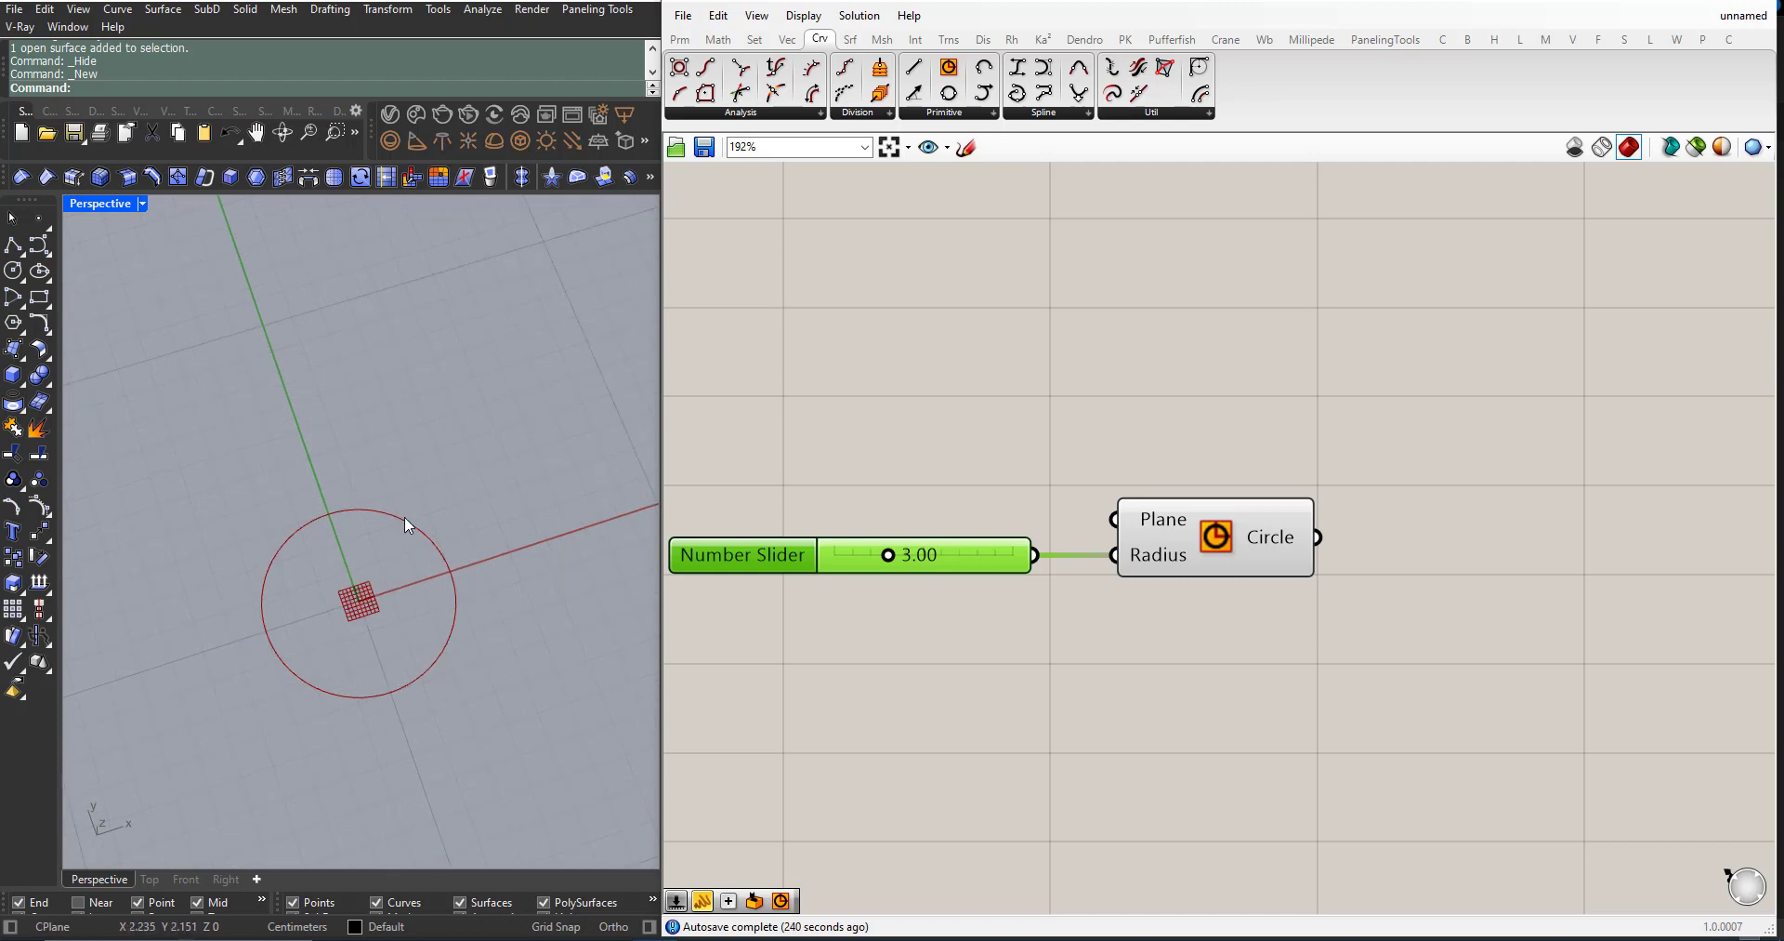
{"action": "right_click_drag", "start_coordinate": [407, 588], "coordinate": [391, 558]}
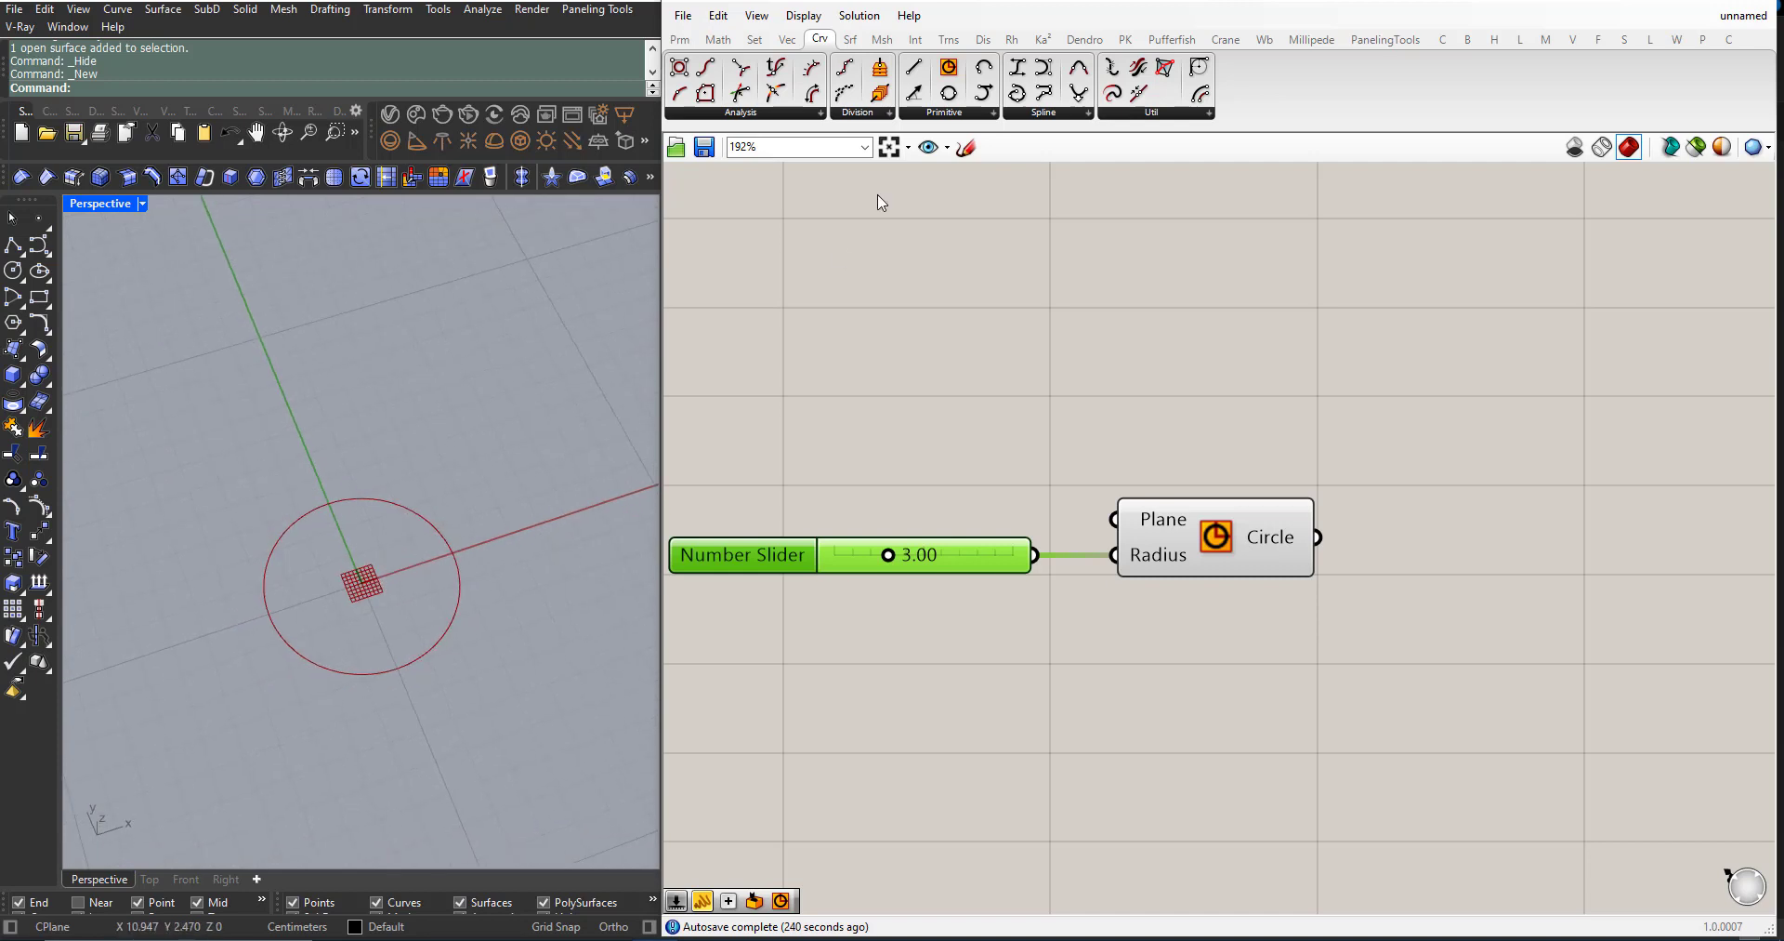
{"action": "left_click", "coordinate": [855, 113]}
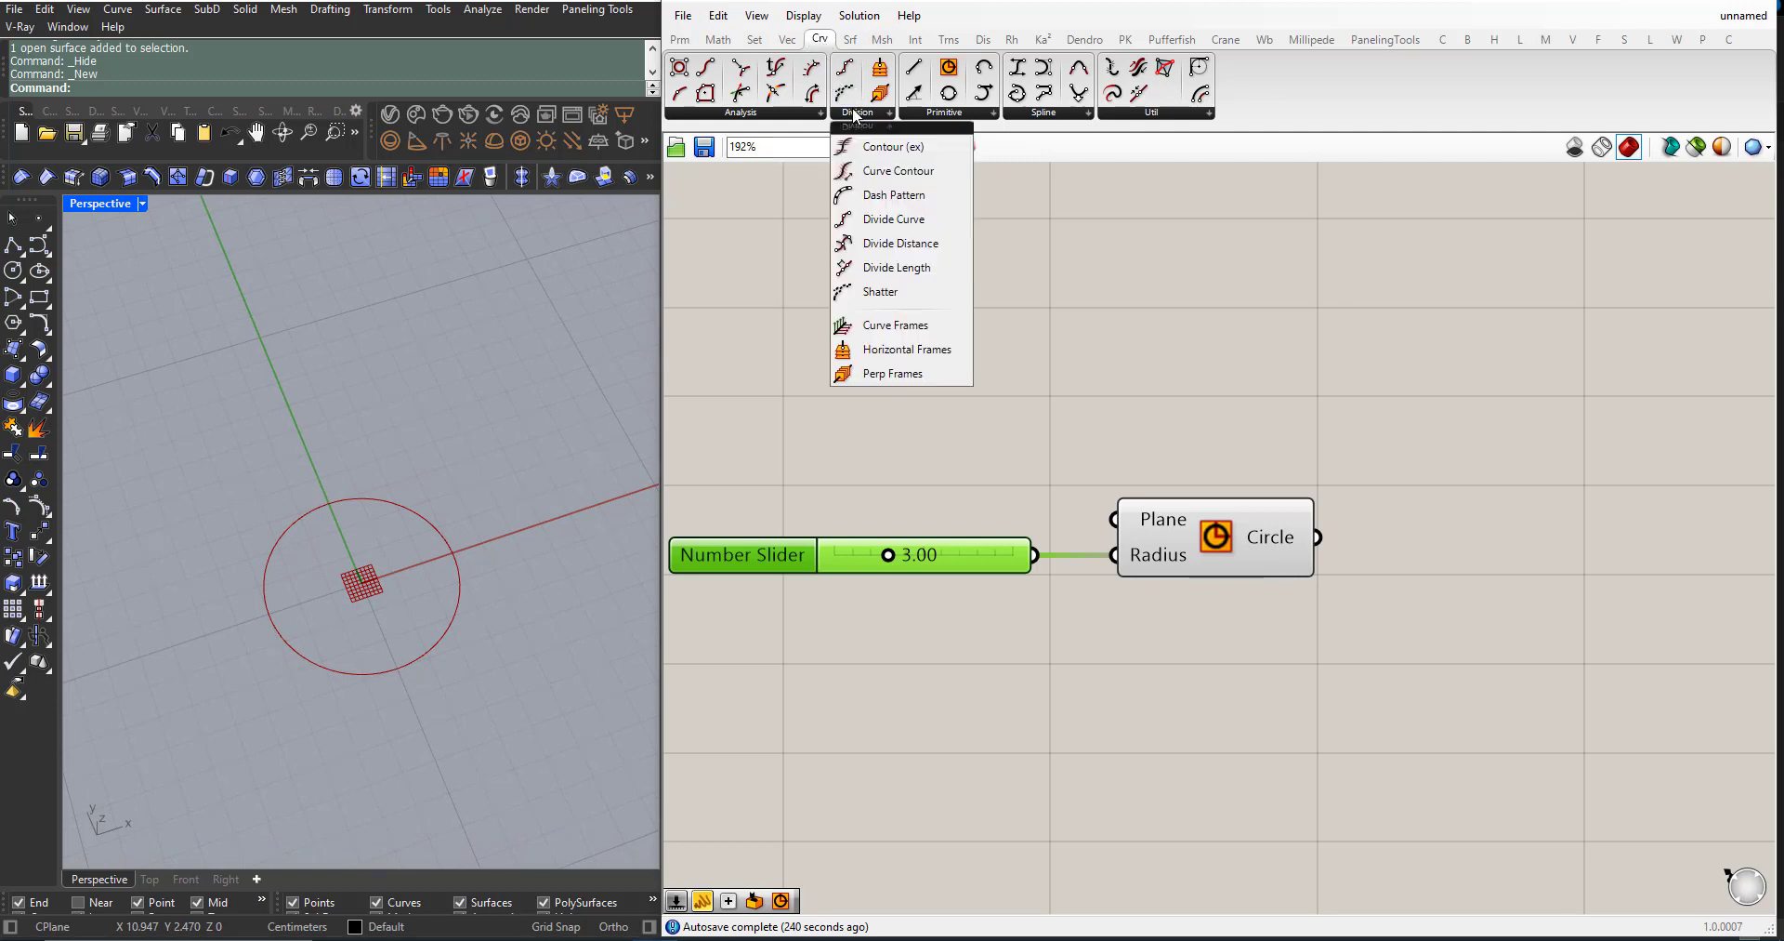
{"action": "left_click", "coordinate": [898, 373]}
{"action": "left_click", "coordinate": [1481, 550]}
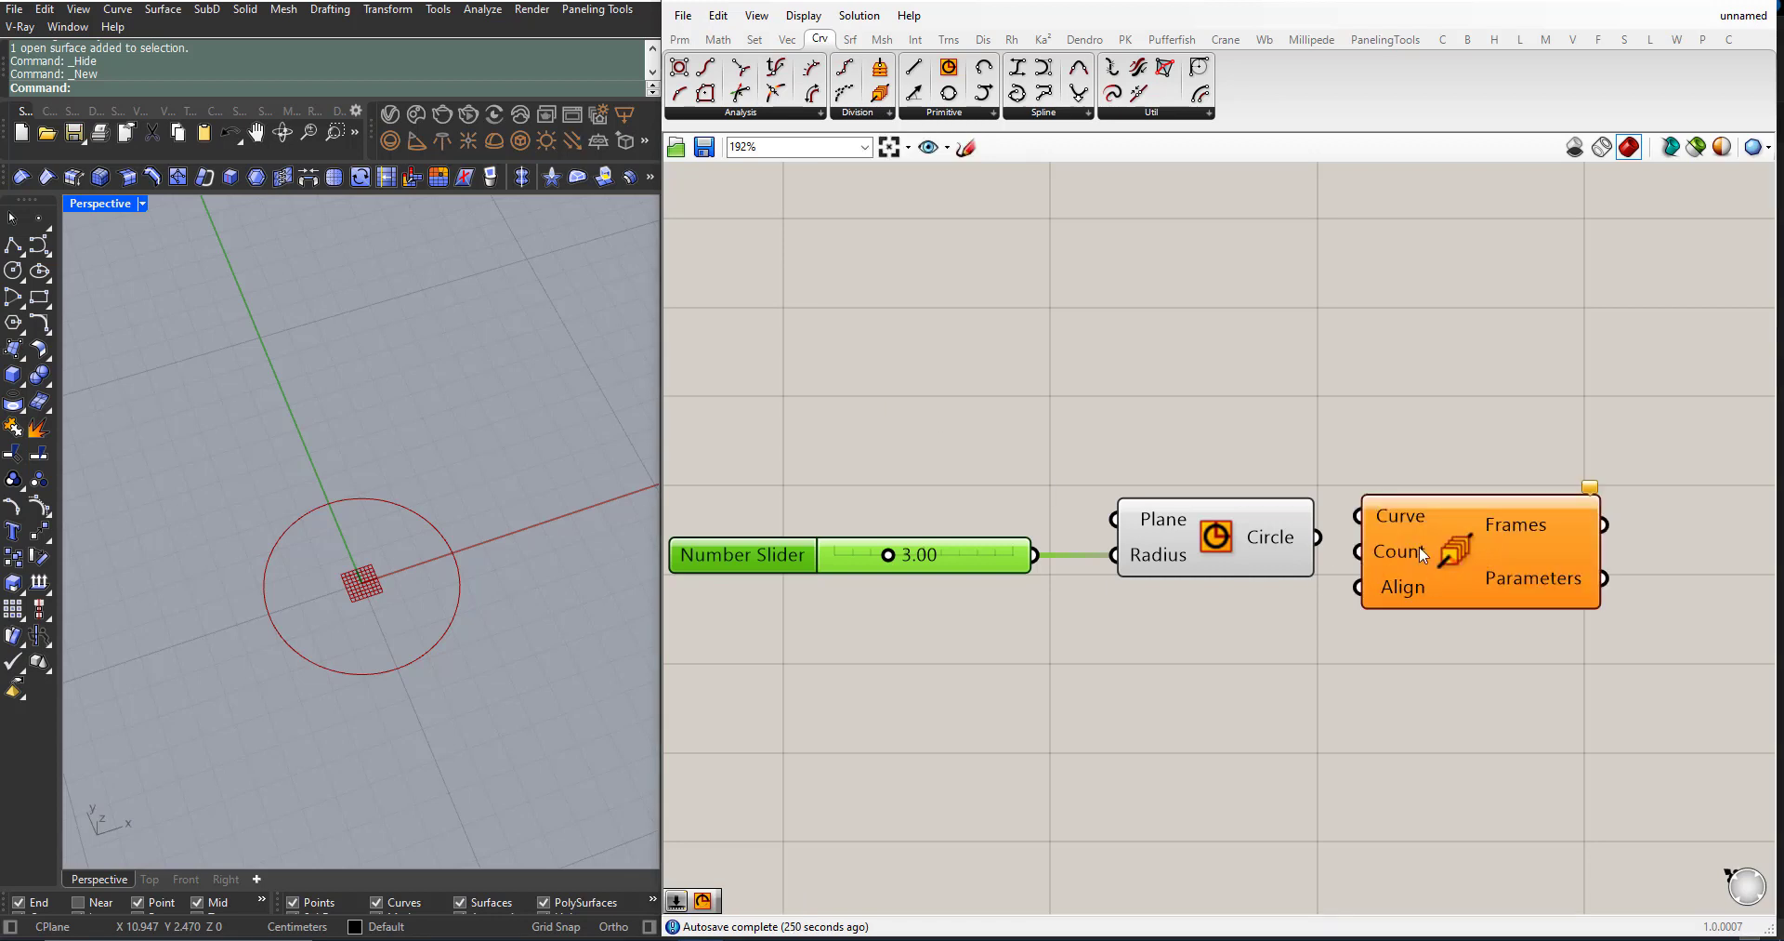
{"action": "left_click_drag", "start_coordinate": [1420, 553], "coordinate": [1443, 574]}
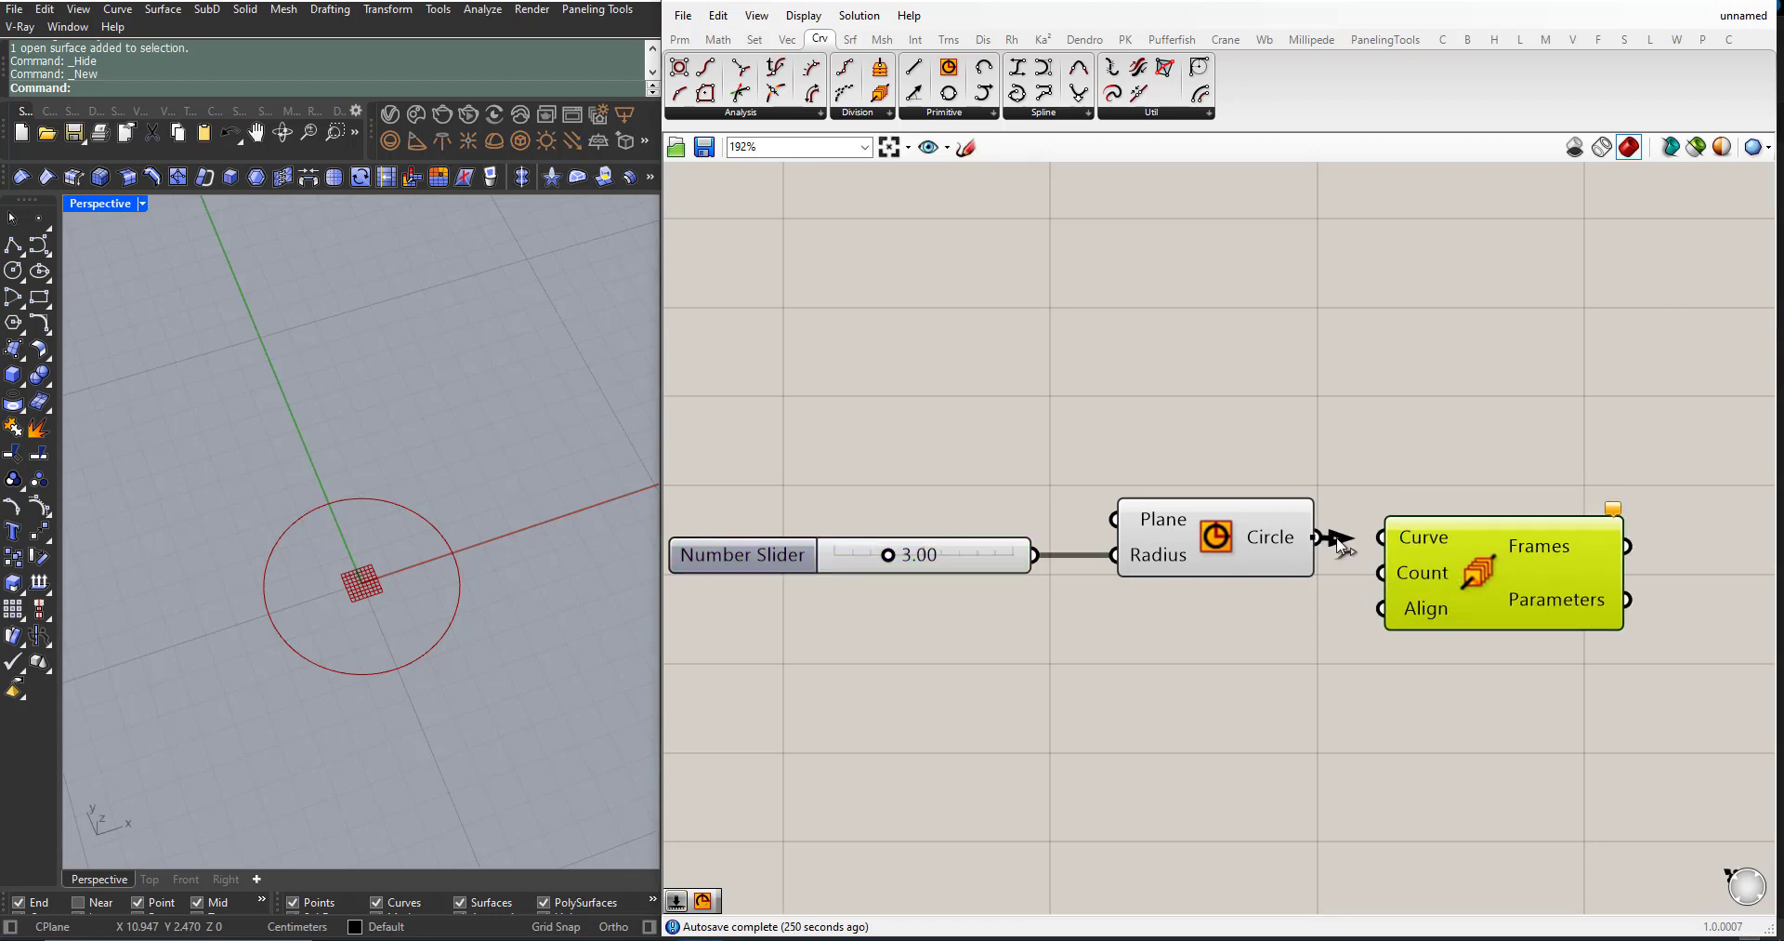
{"action": "left_click_drag", "start_coordinate": [1337, 545], "coordinate": [1448, 539]}
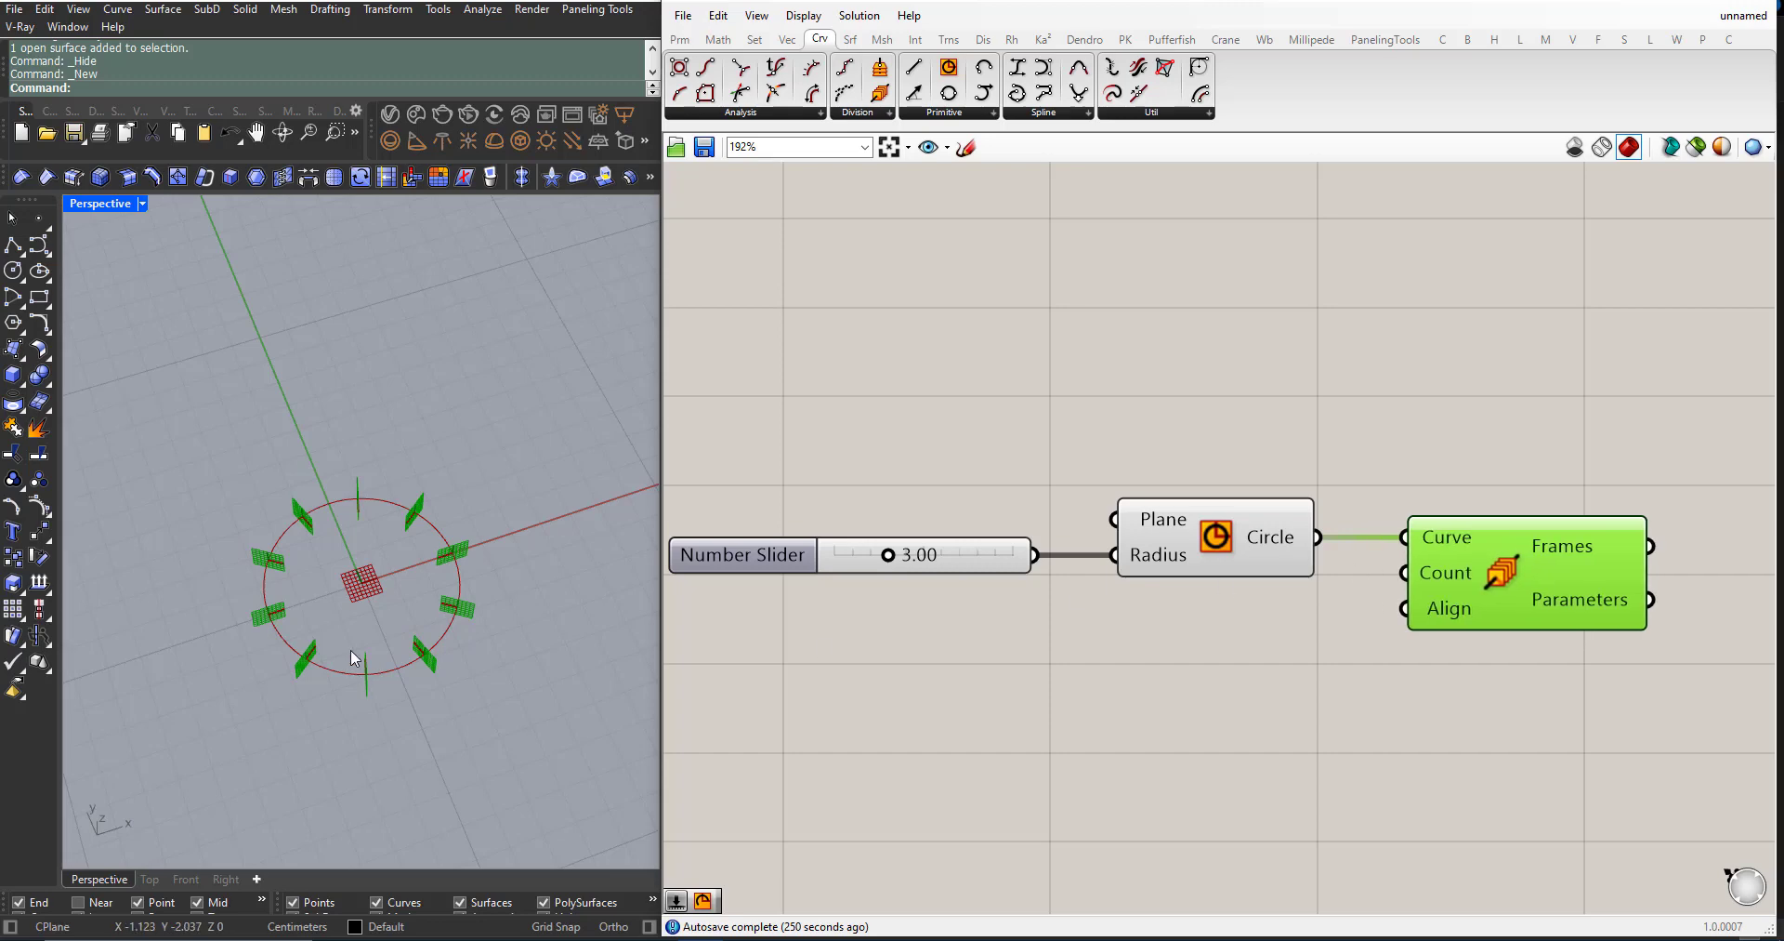
Step: Examine the perpendicular frames around the circle up close and from several angles
{"action": "right_click_drag", "start_coordinate": [355, 658], "coordinate": [579, 605]}
{"action": "scroll", "coordinate": [422, 542], "scroll_direction": "up", "scroll_amount": 4}
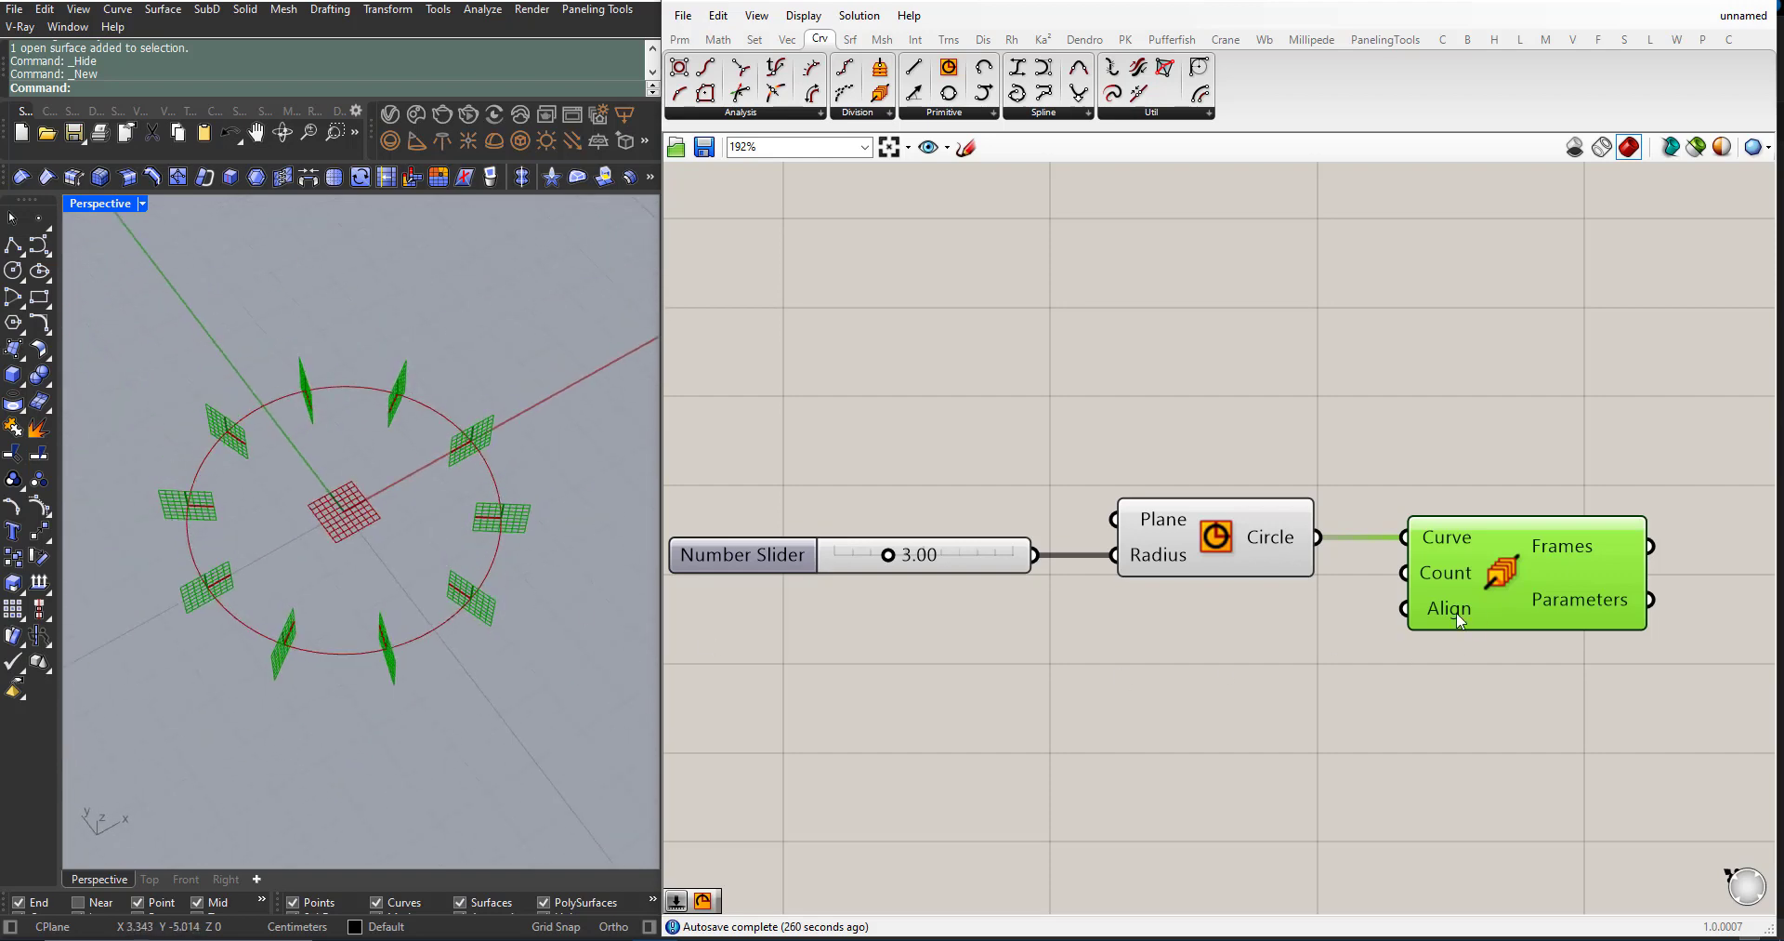
{"action": "mouse_move", "coordinate": [1446, 582]}
{"action": "right_click_drag", "start_coordinate": [417, 503], "coordinate": [526, 457]}
{"action": "scroll", "coordinate": [526, 457], "scroll_direction": "up", "scroll_amount": 8}
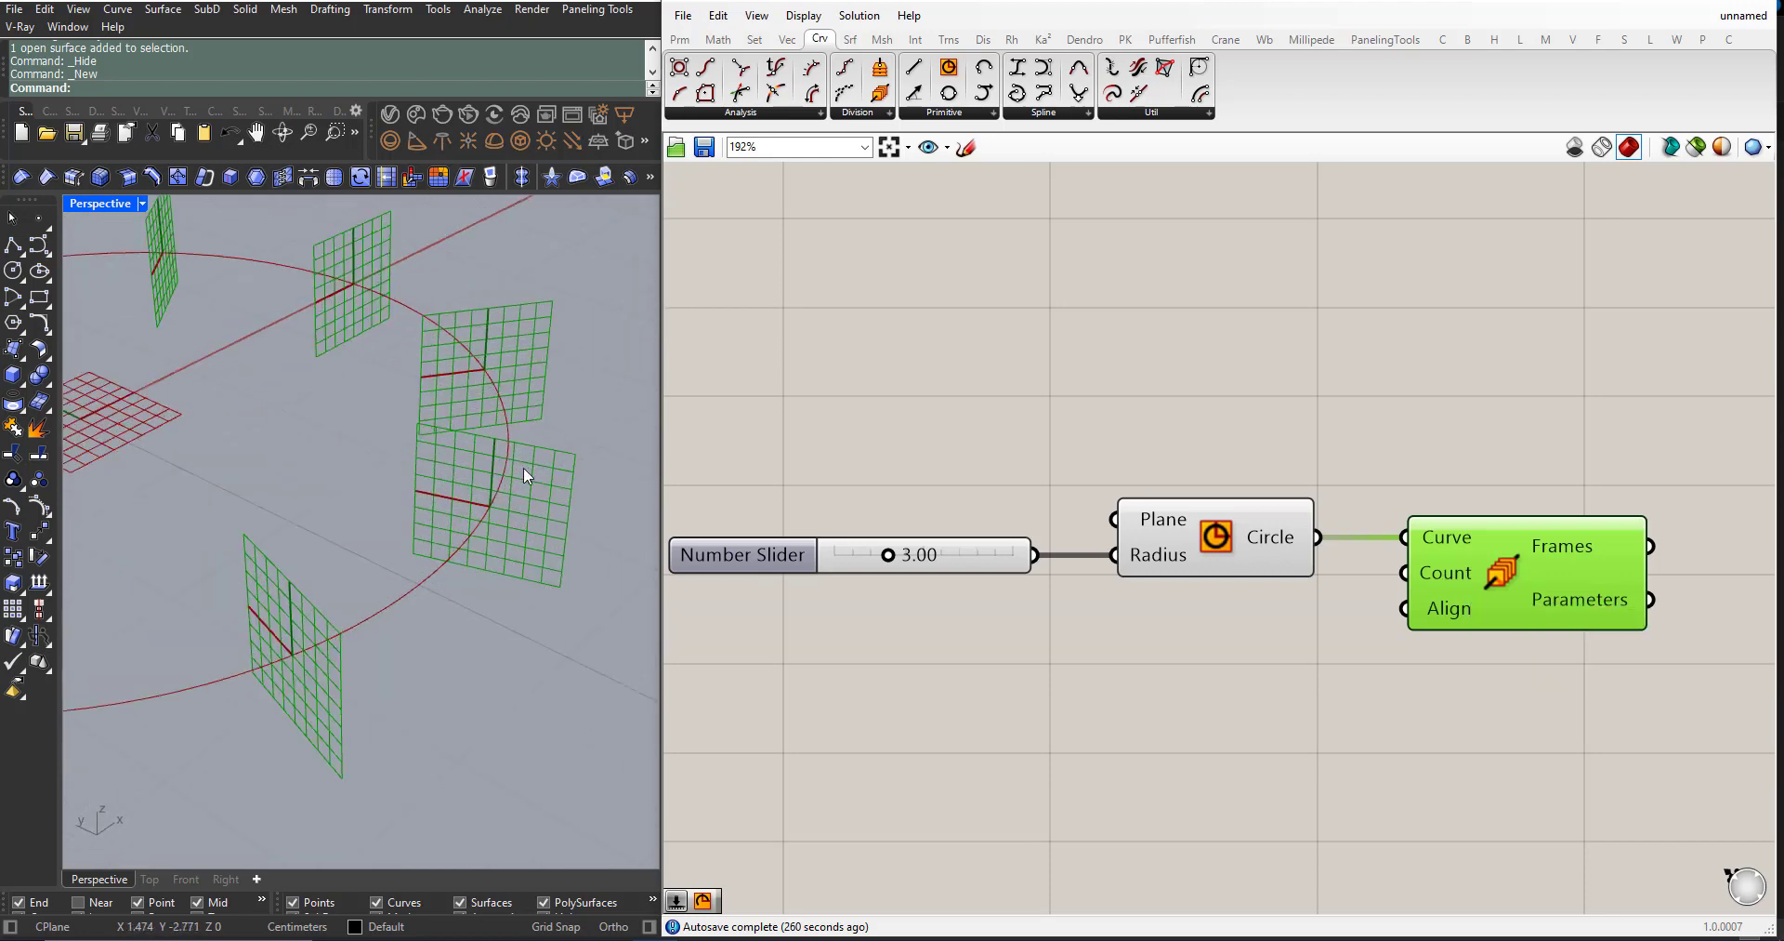
{"action": "scroll", "coordinate": [515, 474], "scroll_direction": "down", "scroll_amount": 5}
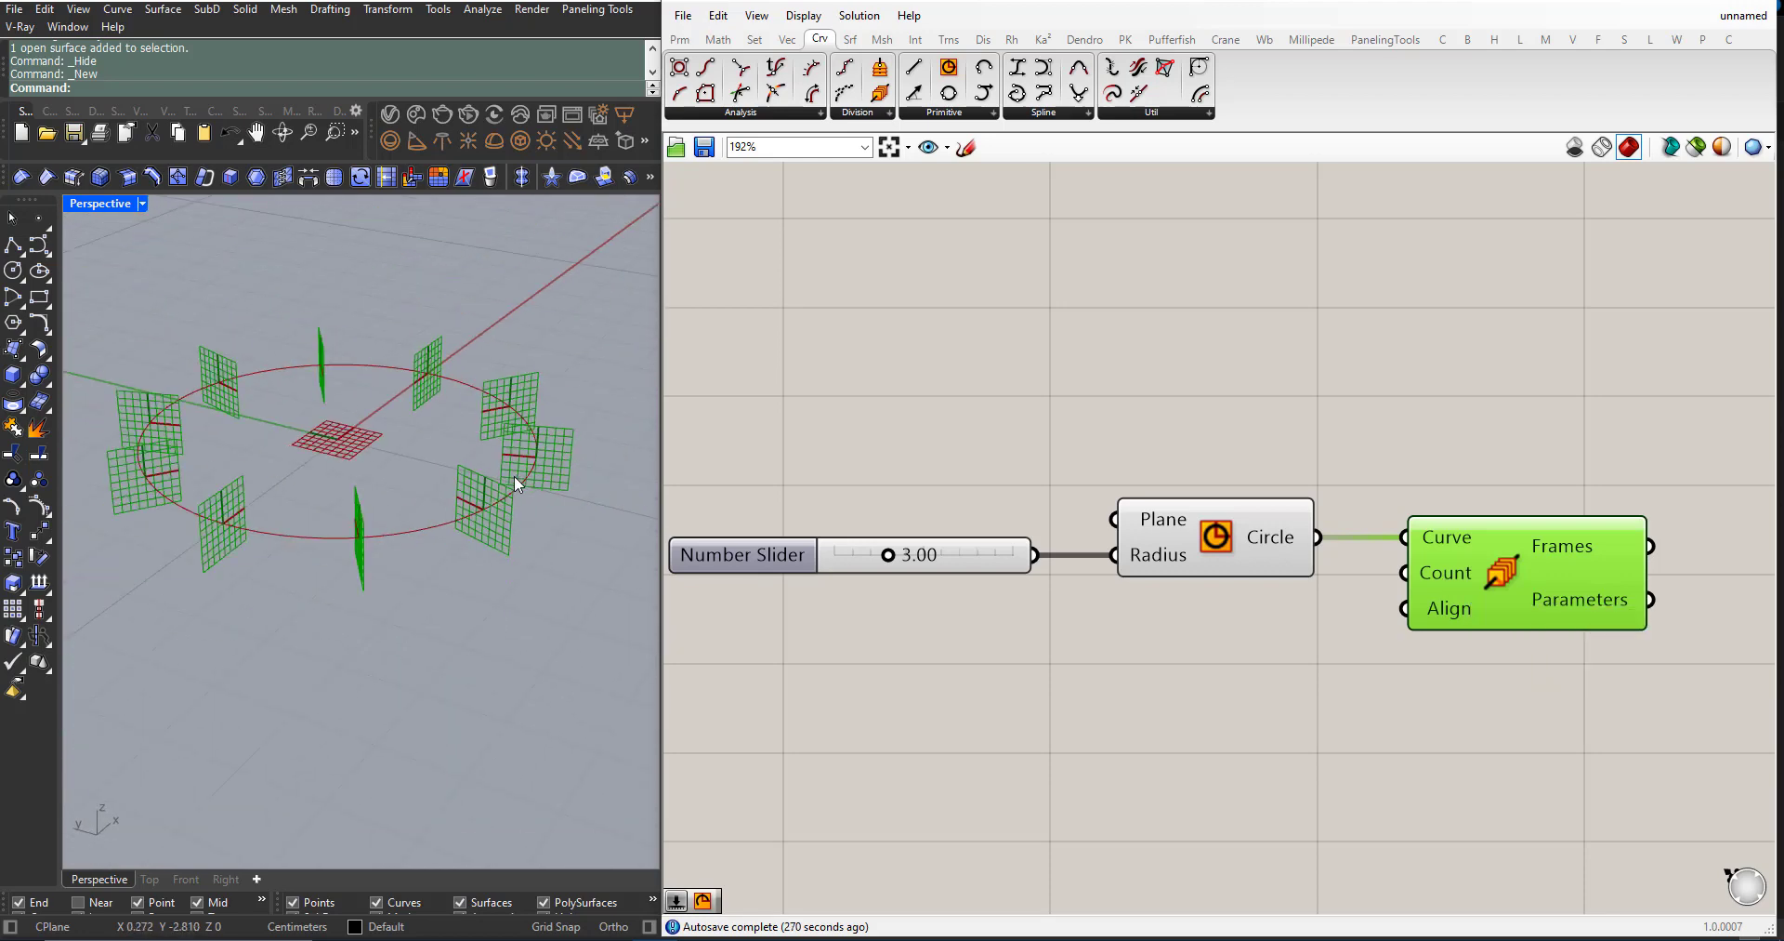
{"action": "right_click_drag", "start_coordinate": [515, 476], "coordinate": [824, 669]}
Step: Create a number slider set to 80 below the radius slider and connect it to the Perp Frames Count input
{"action": "scroll", "coordinate": [1068, 594], "scroll_direction": "down", "scroll_amount": 5}
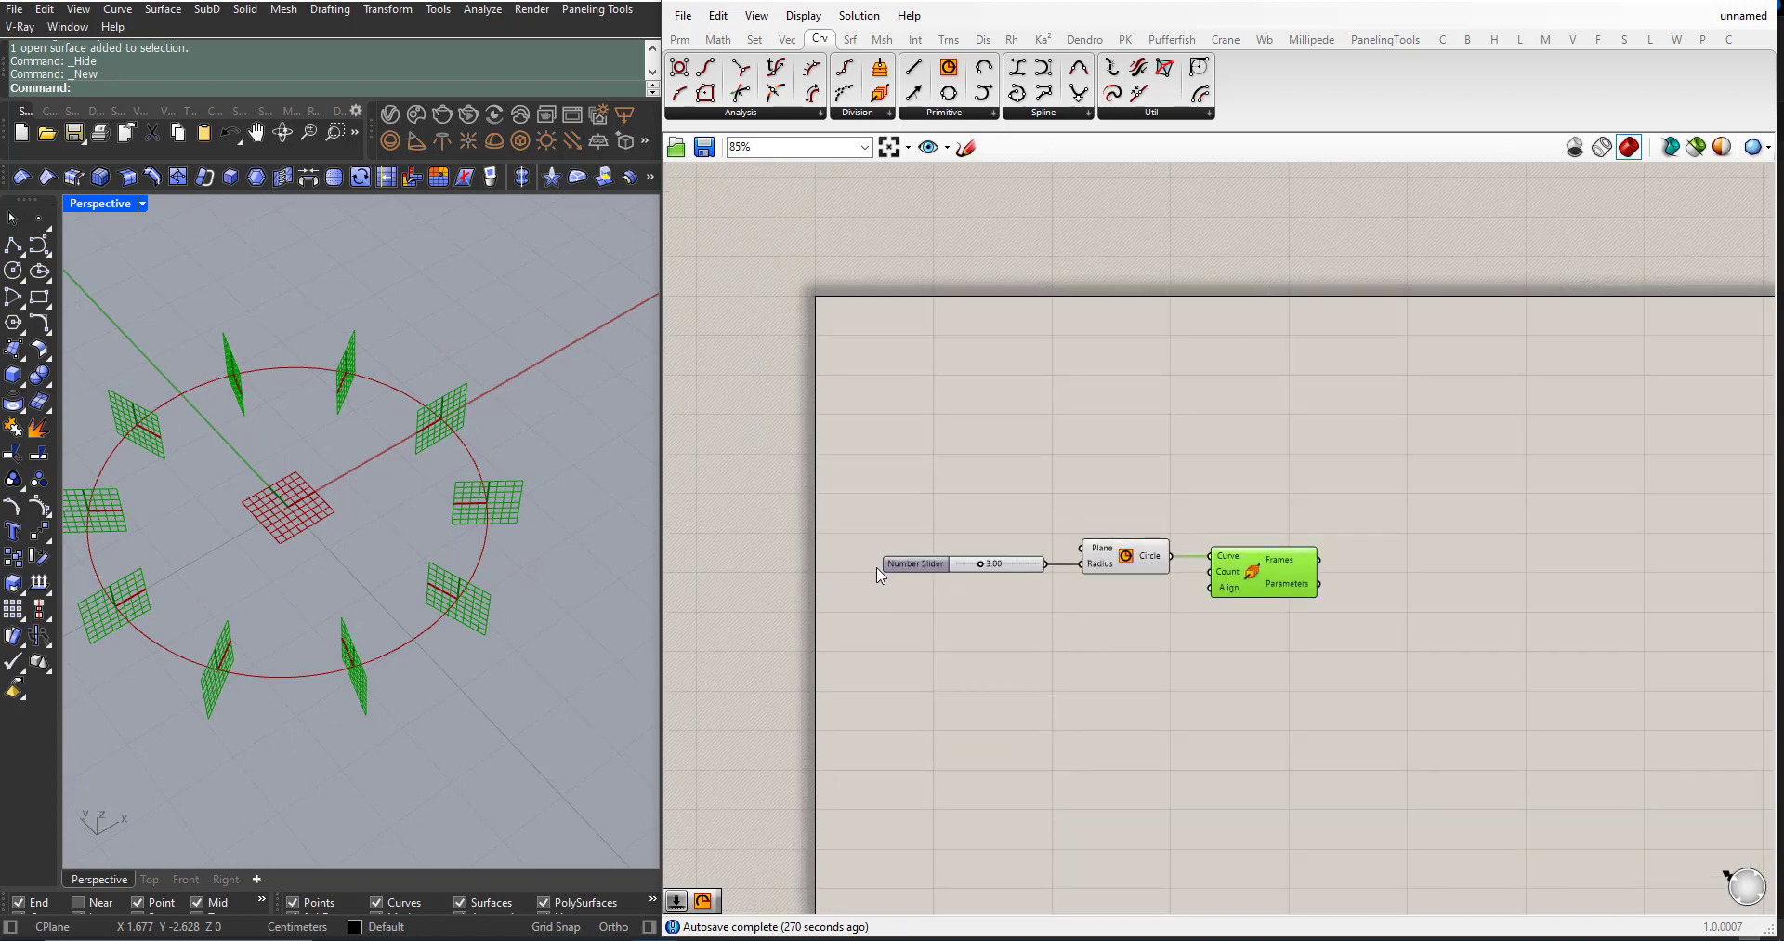
{"action": "scroll", "coordinate": [995, 578], "scroll_direction": "up", "scroll_amount": 3}
{"action": "double_click", "coordinate": [1069, 662]}
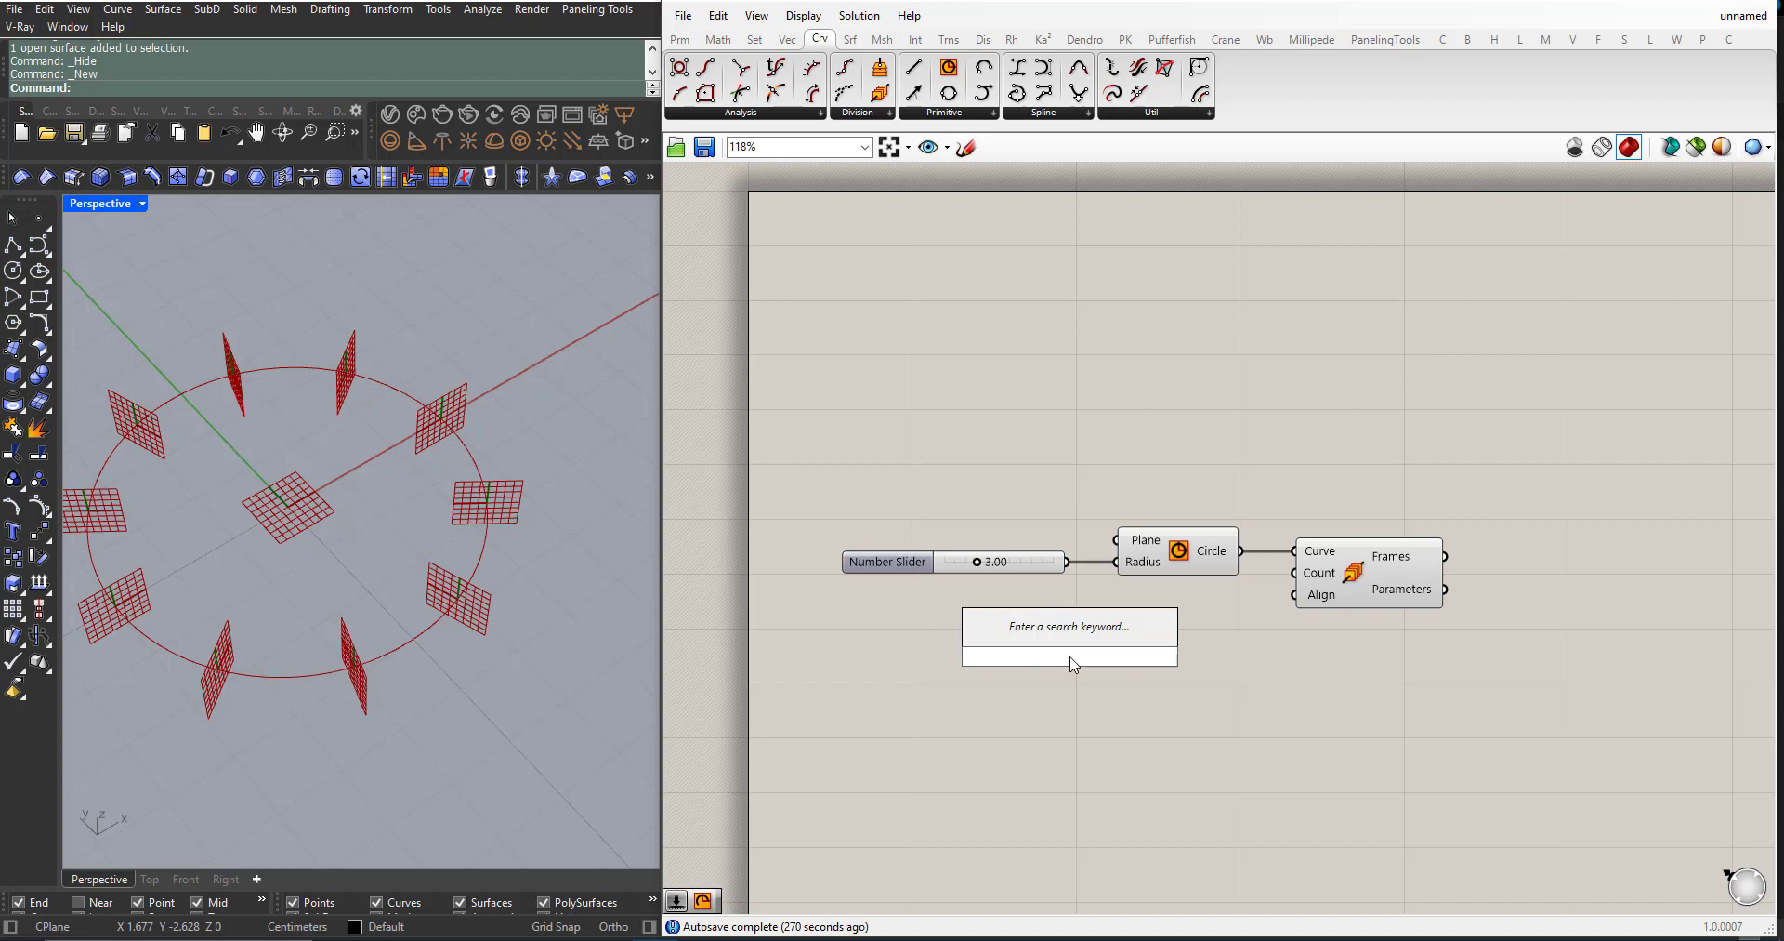
{"action": "type", "text": "80"}
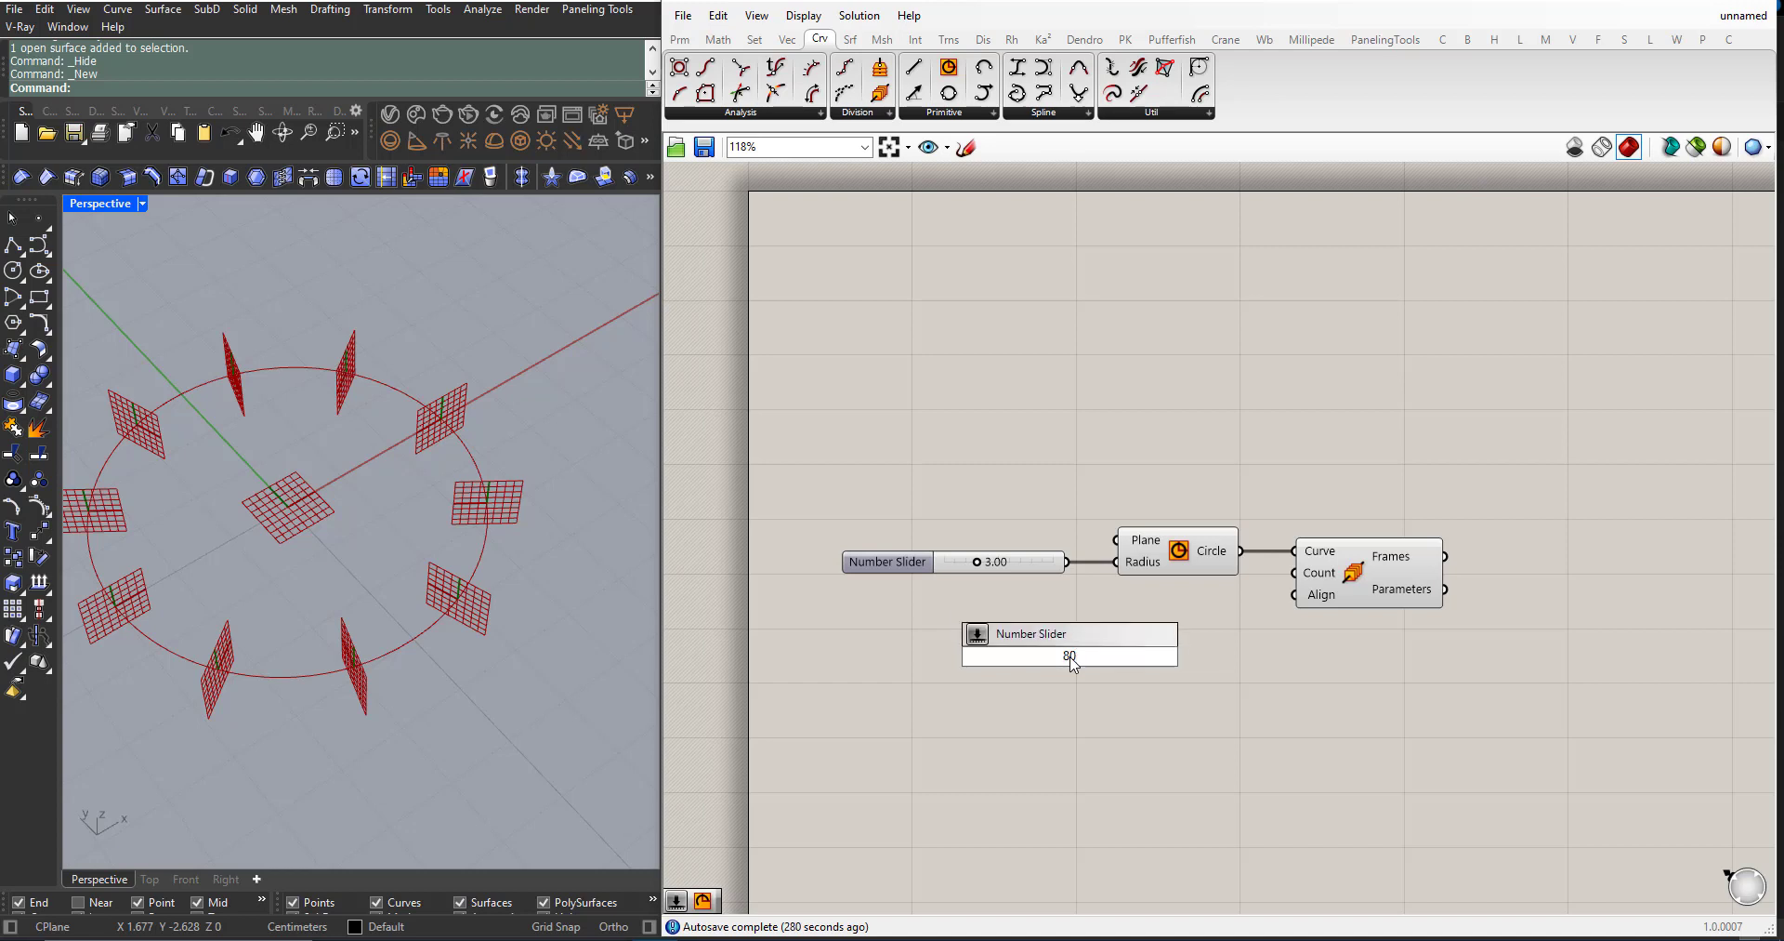
{"action": "key", "text": "Return"}
{"action": "left_click_drag", "start_coordinate": [1029, 661], "coordinate": [1037, 625]}
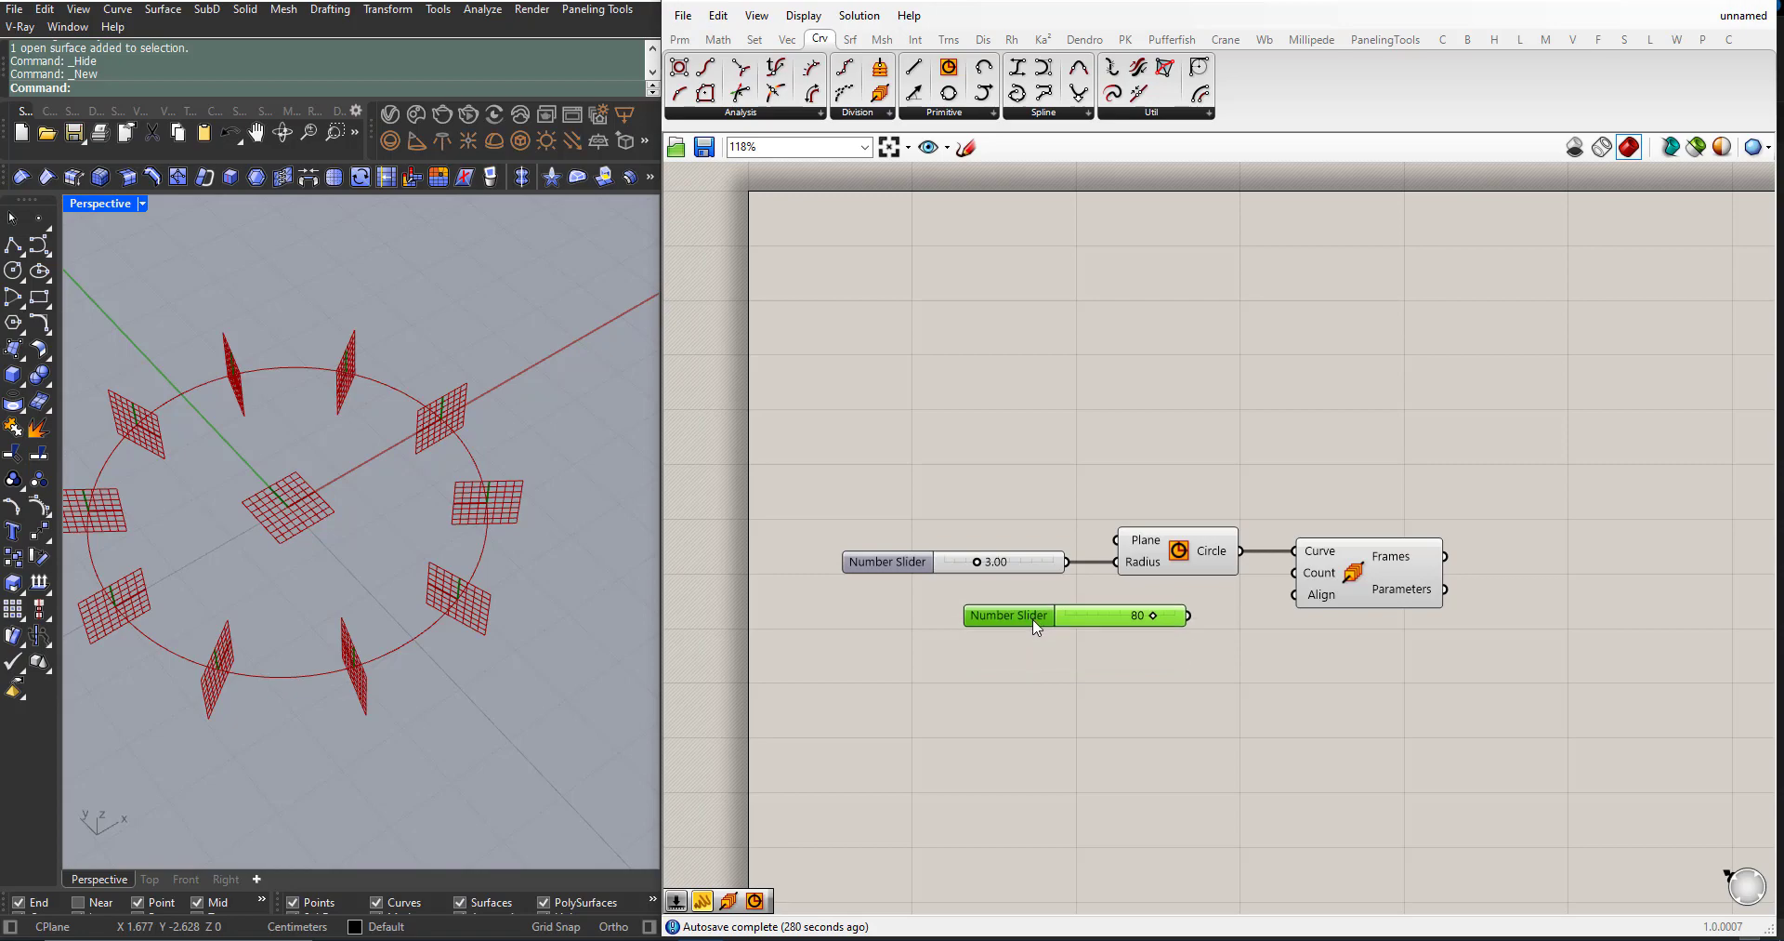
{"action": "left_click_drag", "start_coordinate": [1188, 616], "coordinate": [1294, 572]}
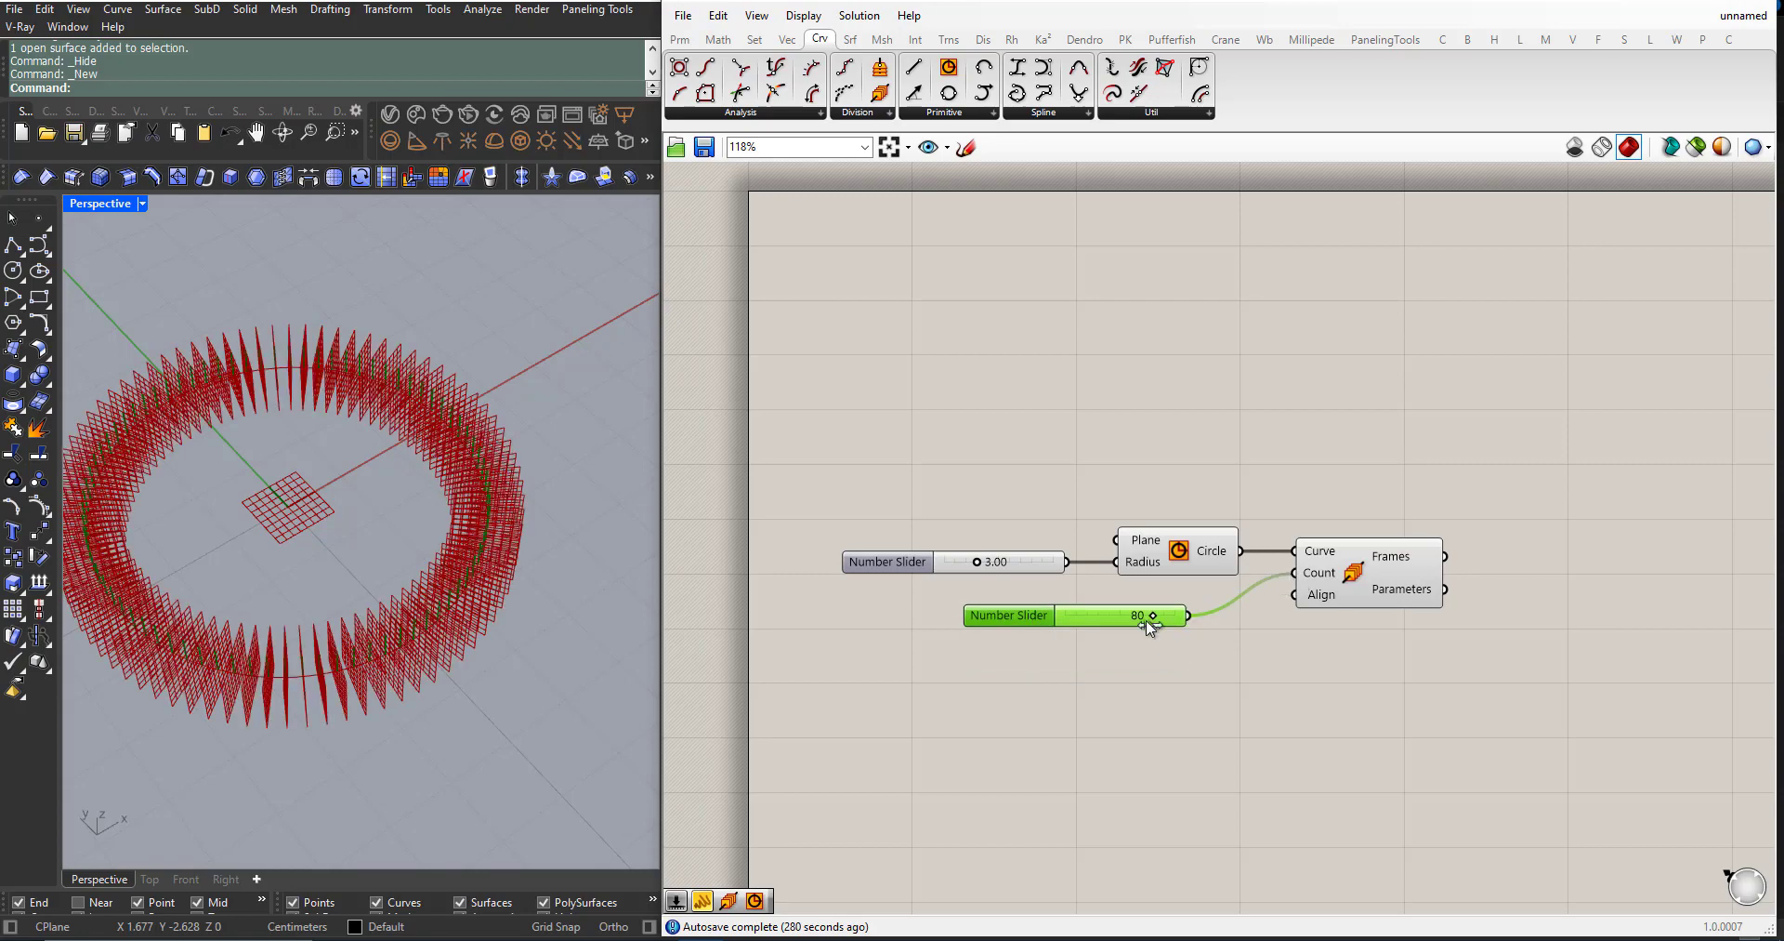
Step: Reduce the frame count to 19 and inspect the orientation of individual frames along the circle
{"action": "right_click_drag", "start_coordinate": [375, 639], "coordinate": [418, 567]}
{"action": "scroll", "coordinate": [429, 565], "scroll_direction": "up", "scroll_amount": 8}
{"action": "scroll", "coordinate": [376, 561], "scroll_direction": "down", "scroll_amount": 5}
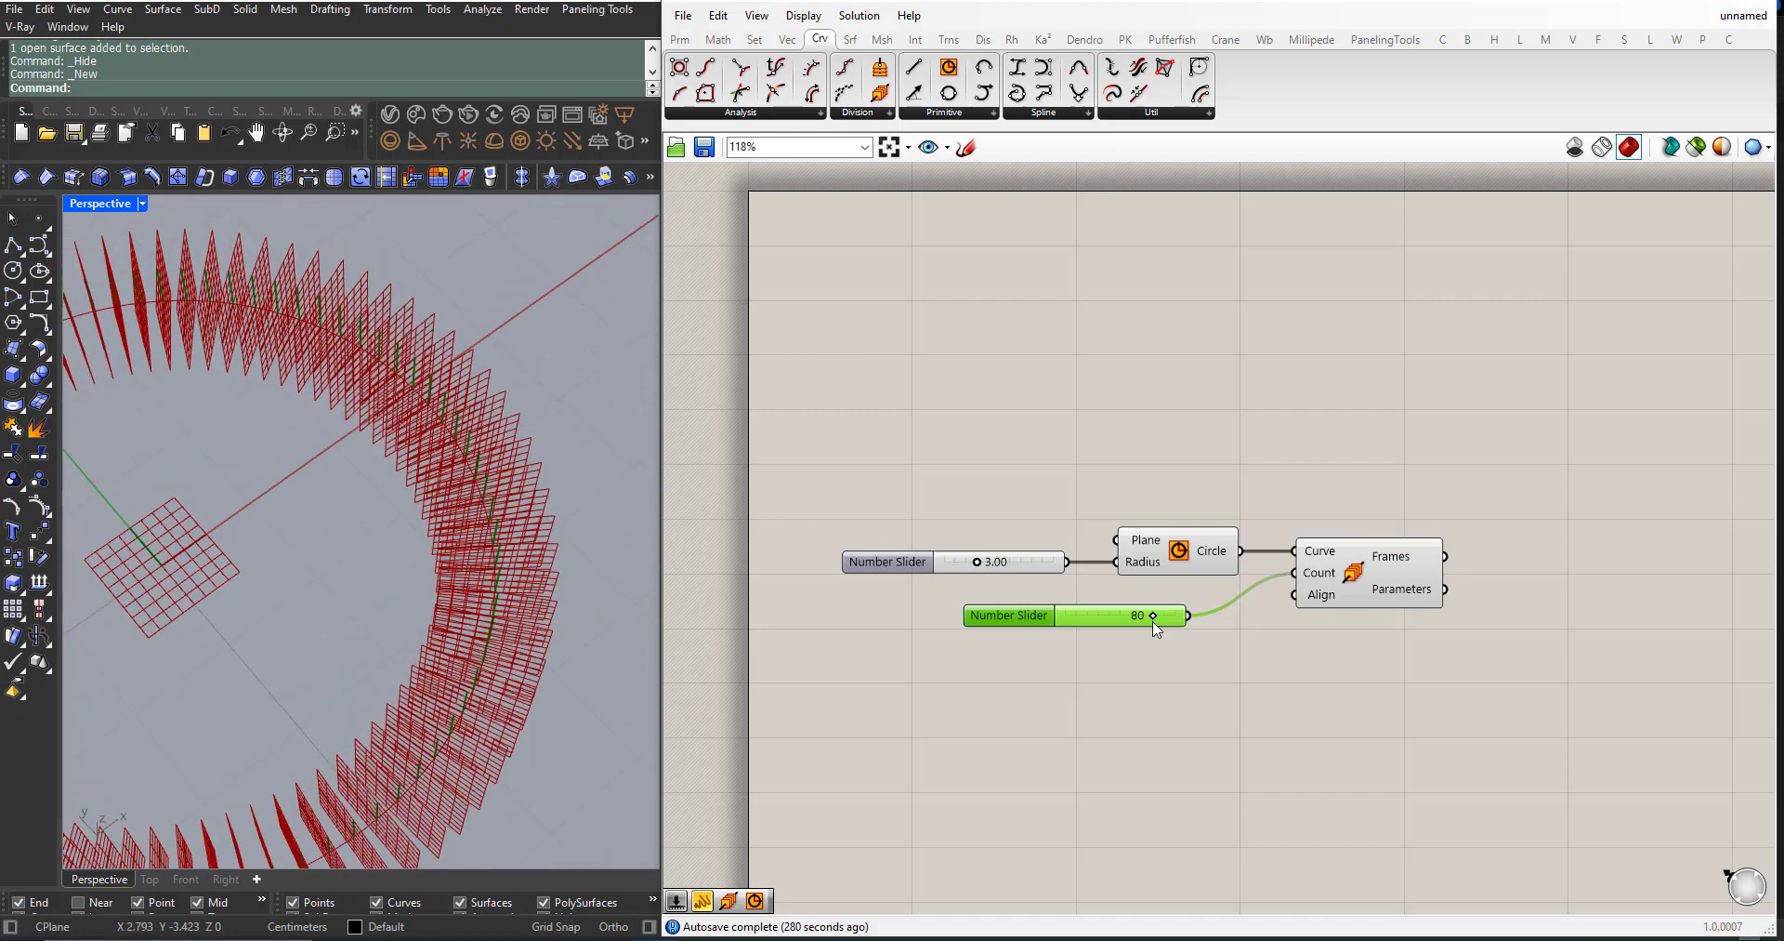
{"action": "left_click_drag", "start_coordinate": [1154, 615], "coordinate": [1086, 616]}
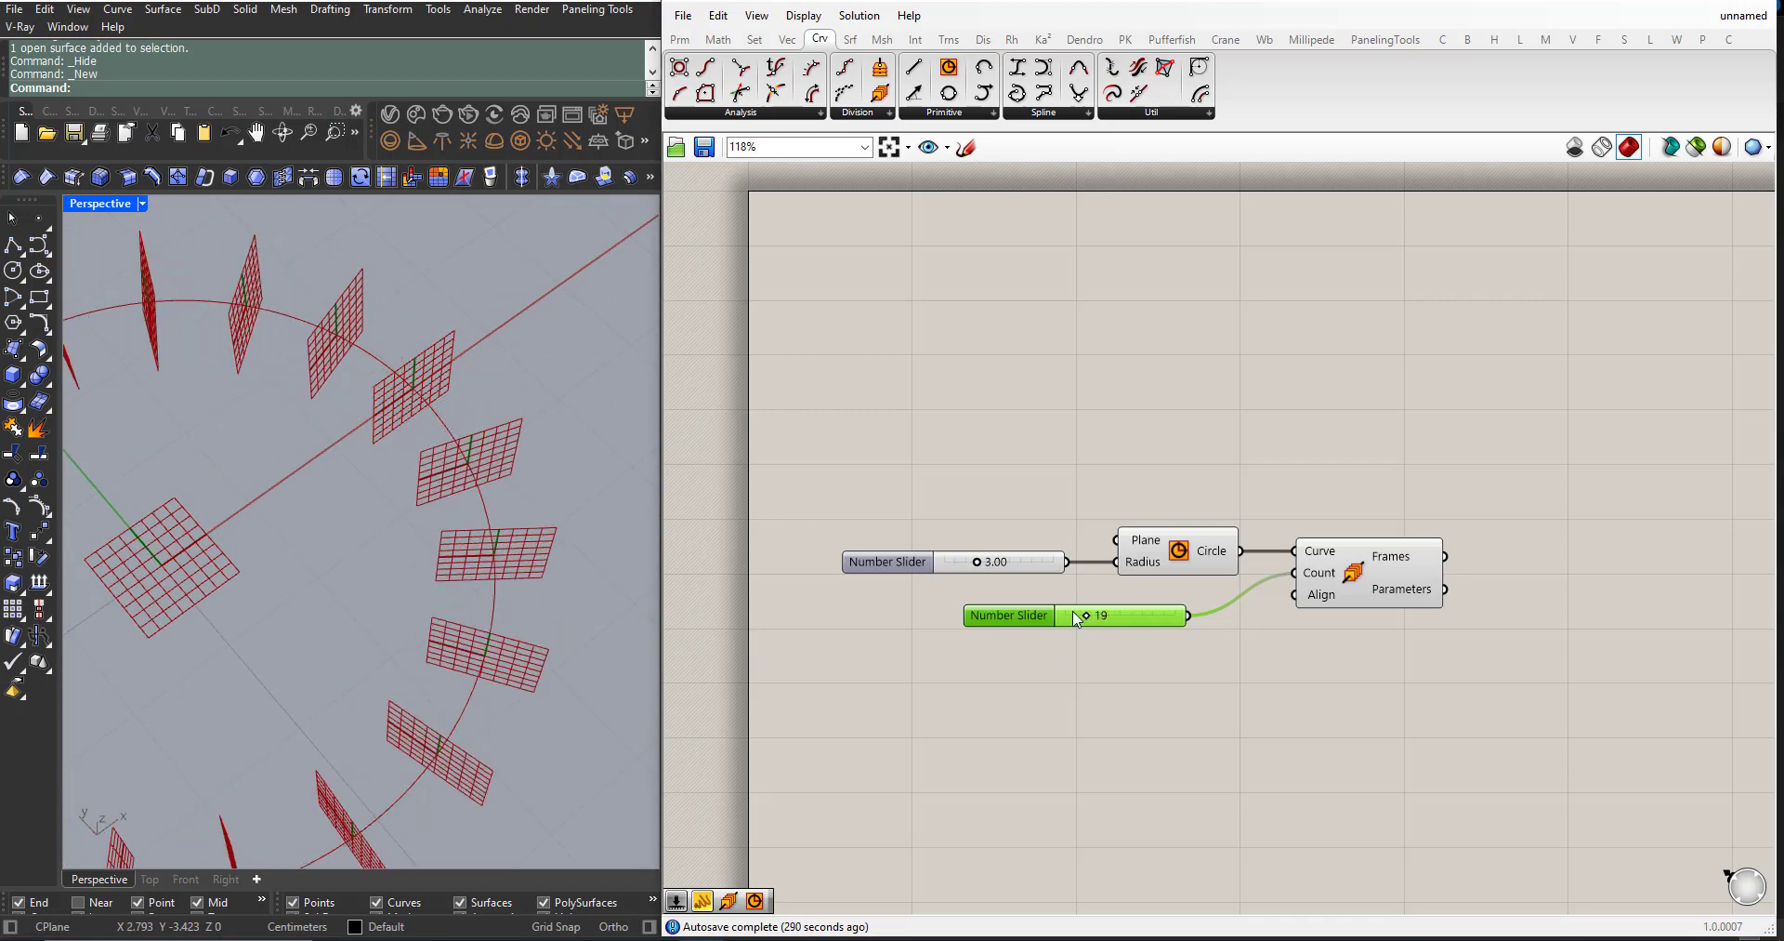
{"action": "right_click_drag", "start_coordinate": [400, 614], "coordinate": [317, 531]}
{"action": "scroll", "coordinate": [366, 346], "scroll_direction": "up", "scroll_amount": 6}
{"action": "right_click_drag", "start_coordinate": [366, 345], "coordinate": [358, 500]}
{"action": "scroll", "coordinate": [411, 483], "scroll_direction": "down", "scroll_amount": 5}
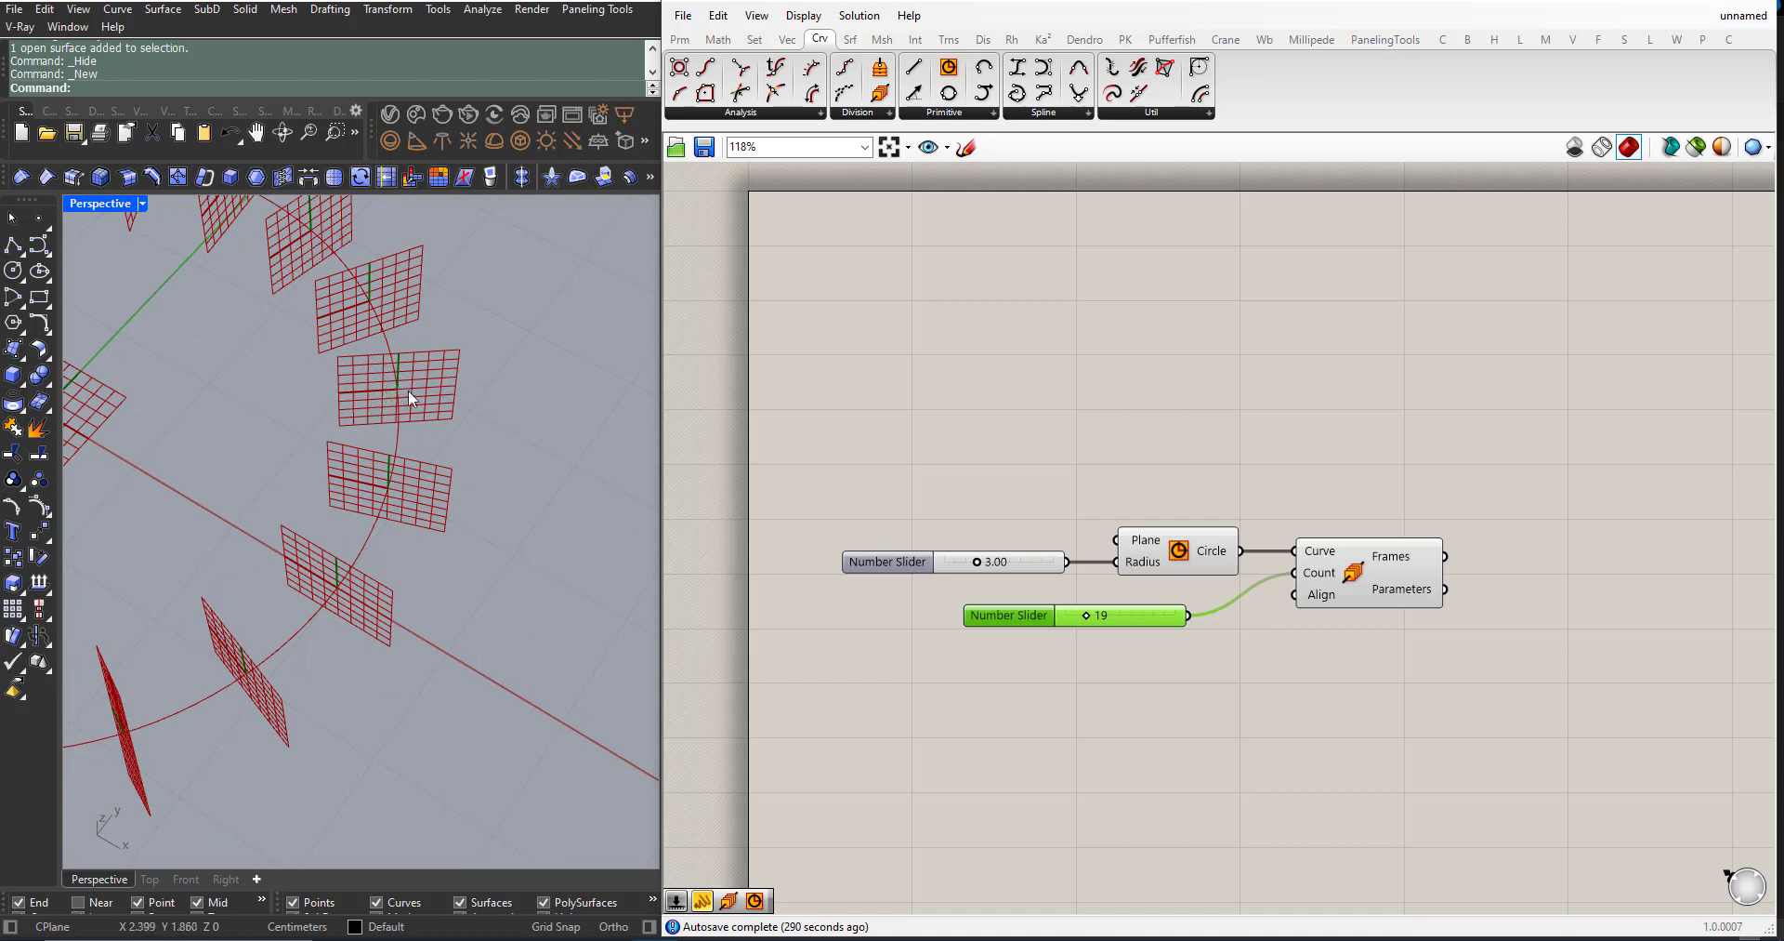
{"action": "right_click_drag", "start_coordinate": [366, 441], "coordinate": [416, 409]}
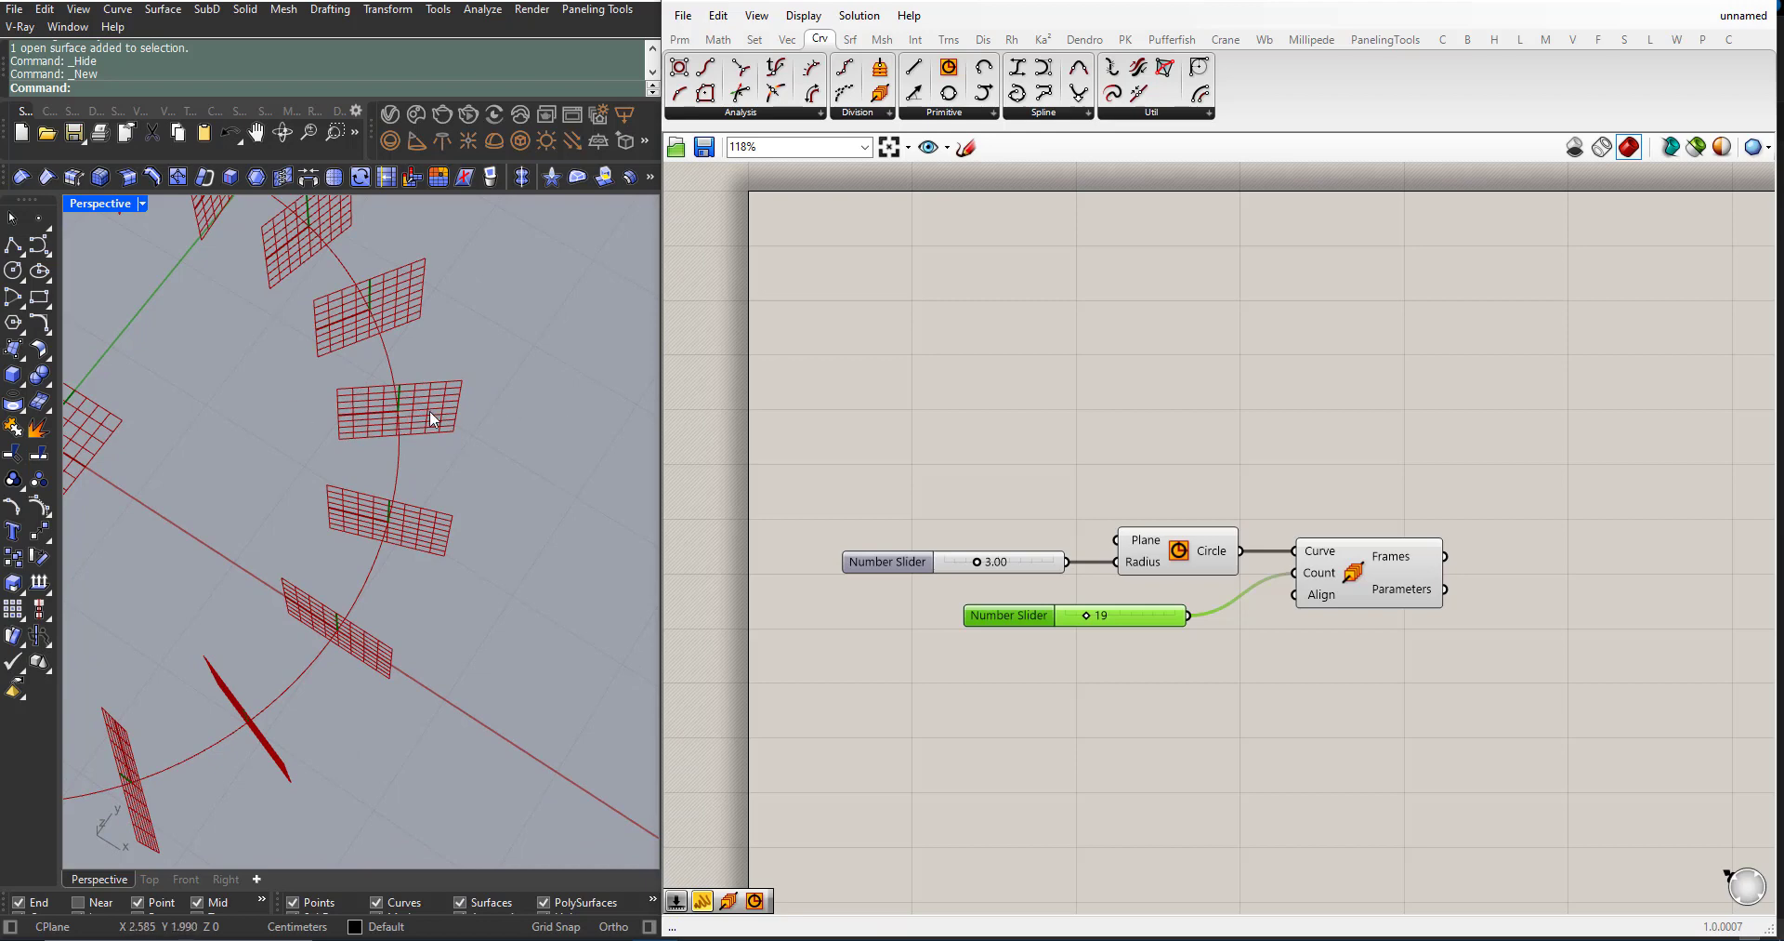
Step: Raise the Perp Frames count to 54 and inspect the full ring of frames around the circle
{"action": "right_click_drag", "start_coordinate": [429, 410], "coordinate": [458, 369]}
{"action": "right_click_drag", "start_coordinate": [392, 416], "coordinate": [391, 529]}
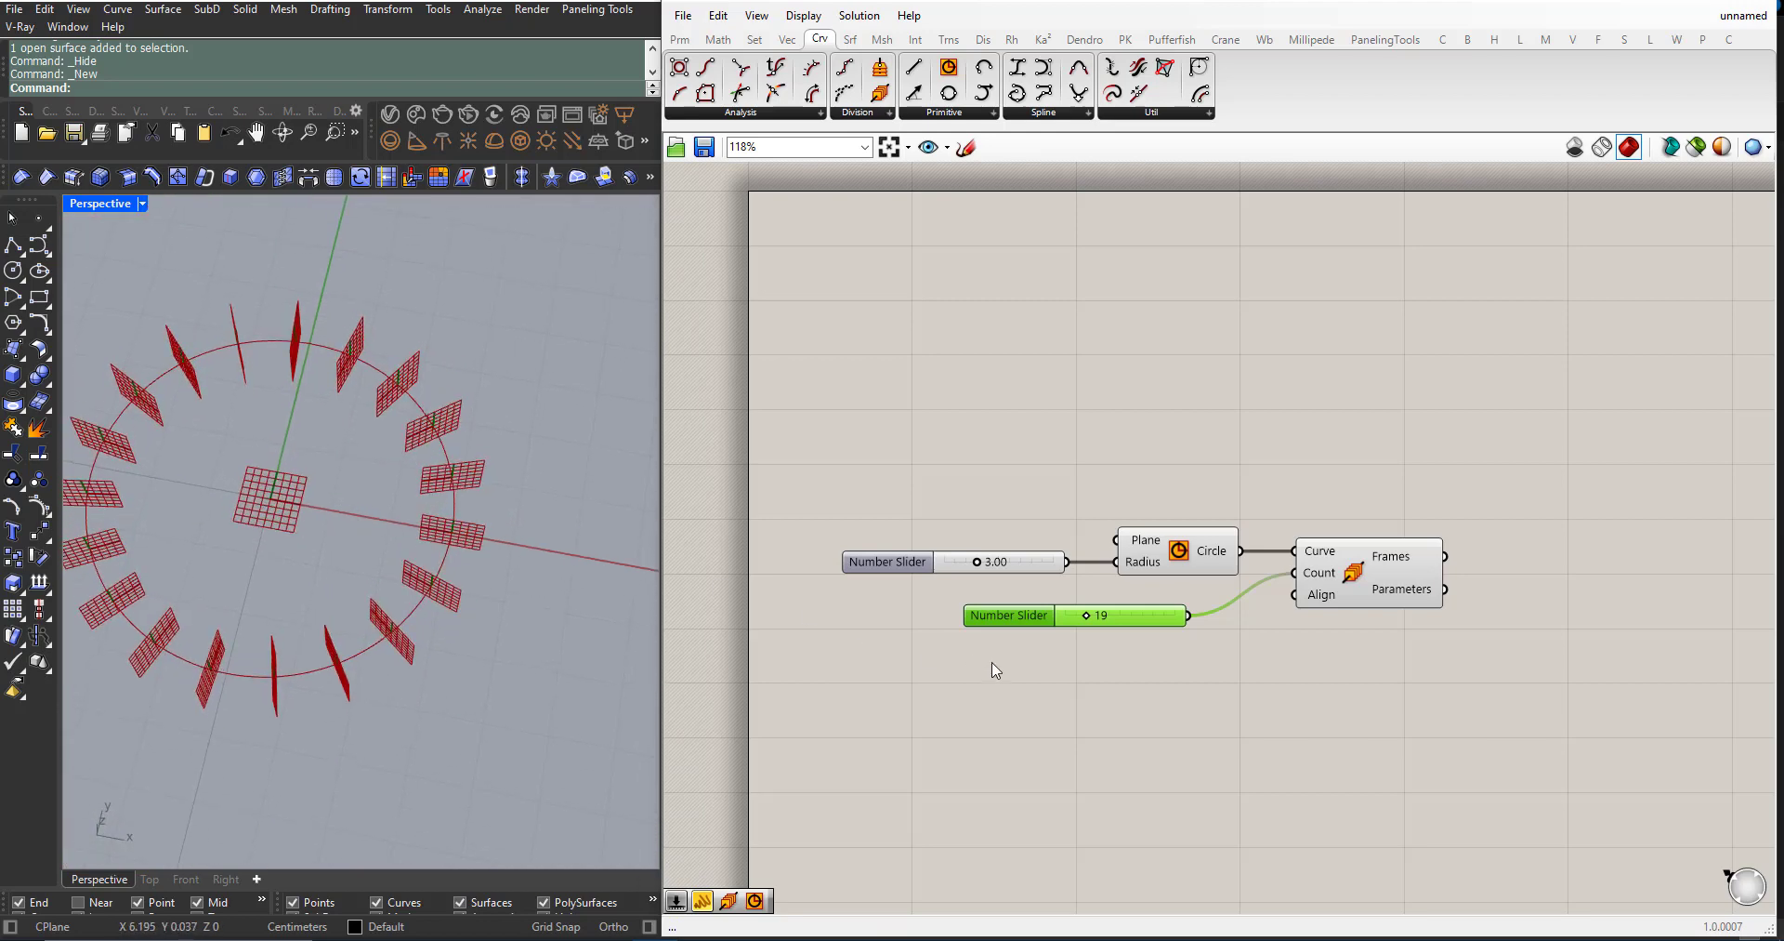
{"action": "left_click_drag", "start_coordinate": [1091, 618], "coordinate": [1126, 616]}
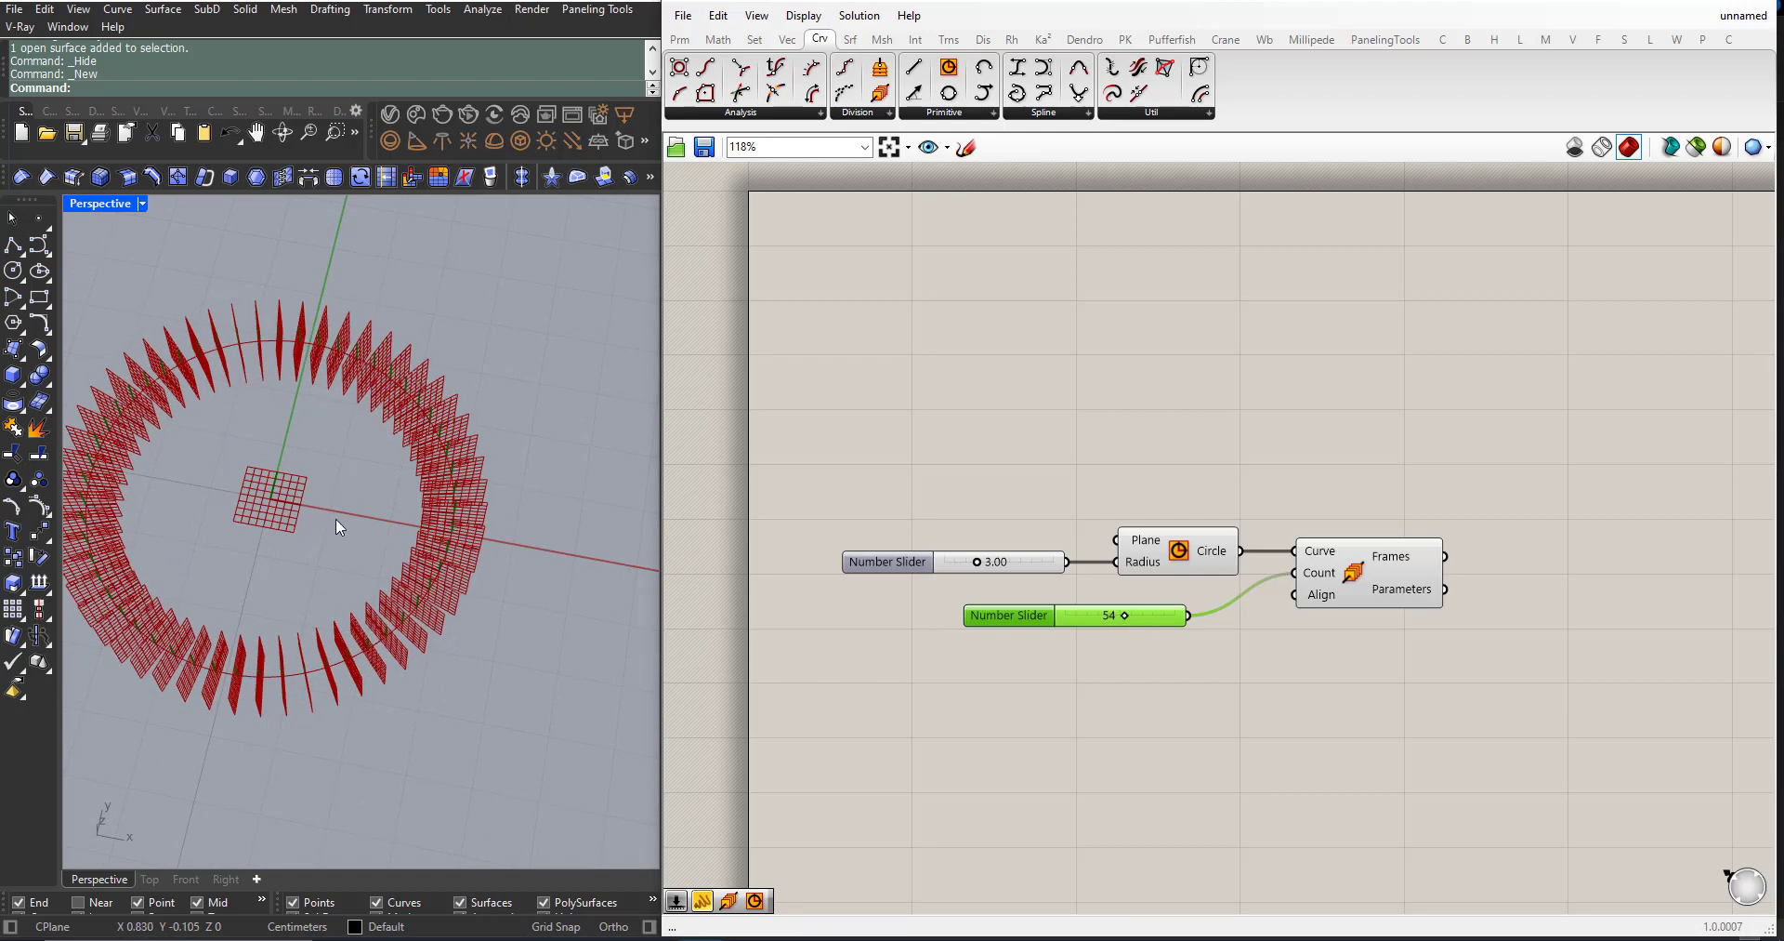
{"action": "mouse_move", "coordinate": [336, 516]}
{"action": "right_mouse_down"}
{"action": "mouse_move", "coordinate": [374, 522]}
{"action": "mouse_move", "coordinate": [325, 545]}
{"action": "mouse_move", "coordinate": [438, 544]}
{"action": "mouse_move", "coordinate": [438, 483]}
{"action": "mouse_move", "coordinate": [359, 508]}
{"action": "mouse_move", "coordinate": [365, 528]}
{"action": "right_mouse_up"}
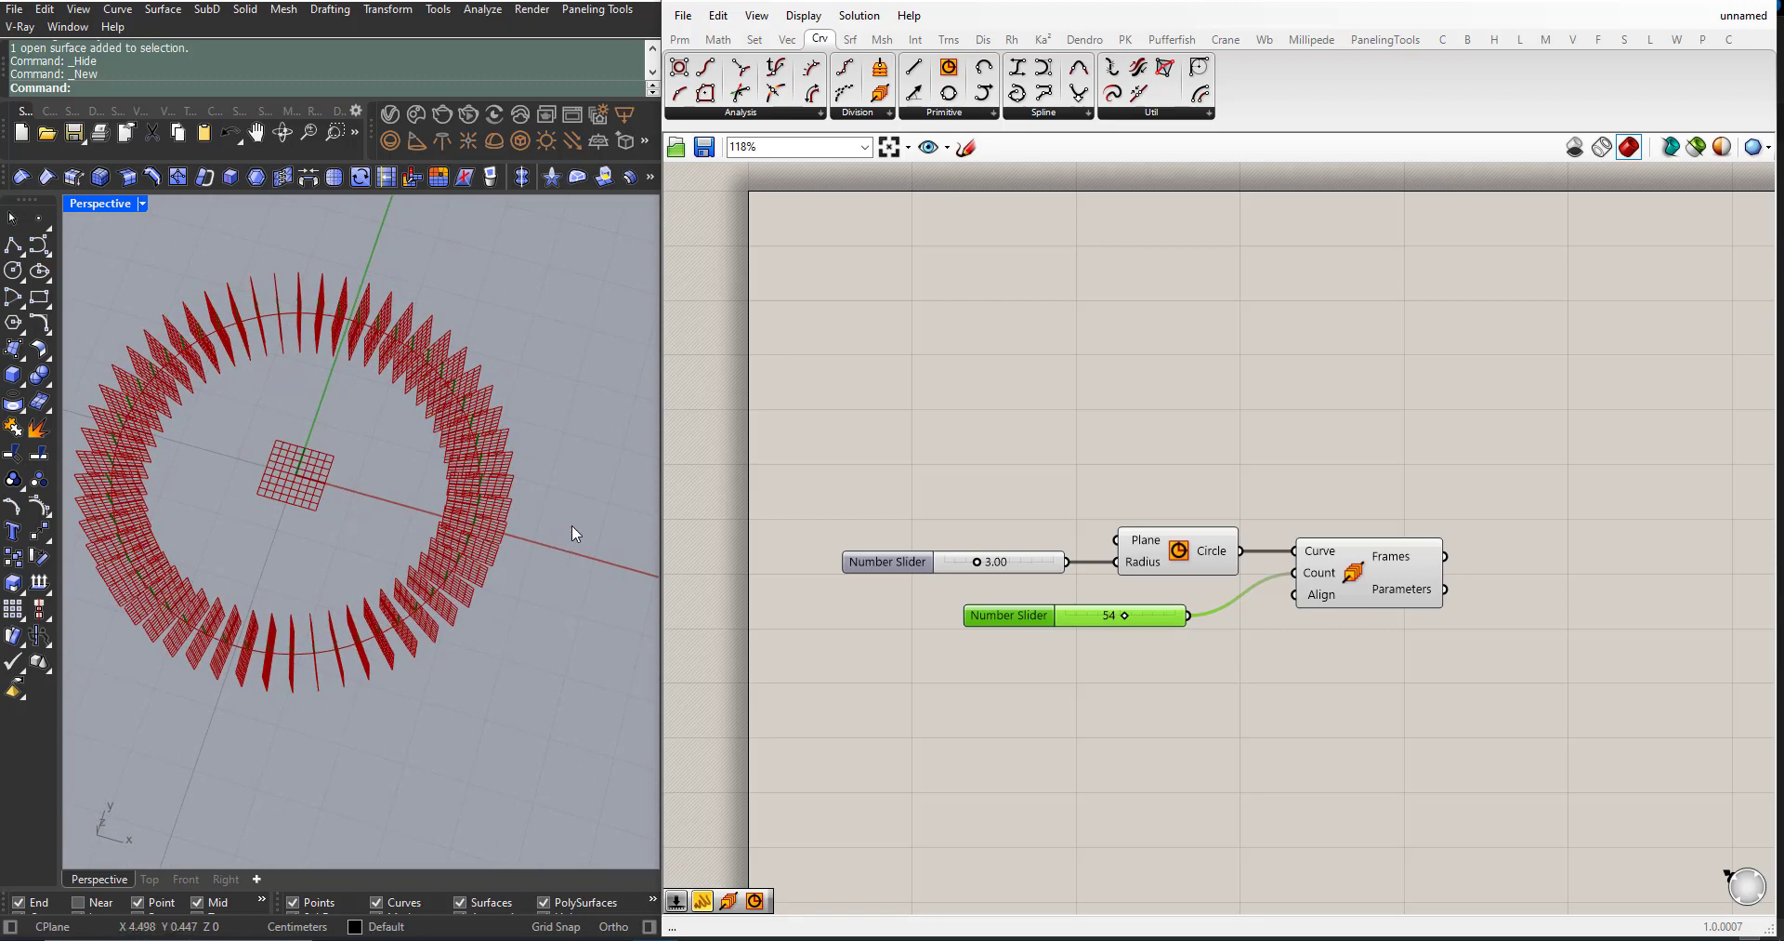
{"action": "right_click_drag", "start_coordinate": [571, 524], "coordinate": [407, 414]}
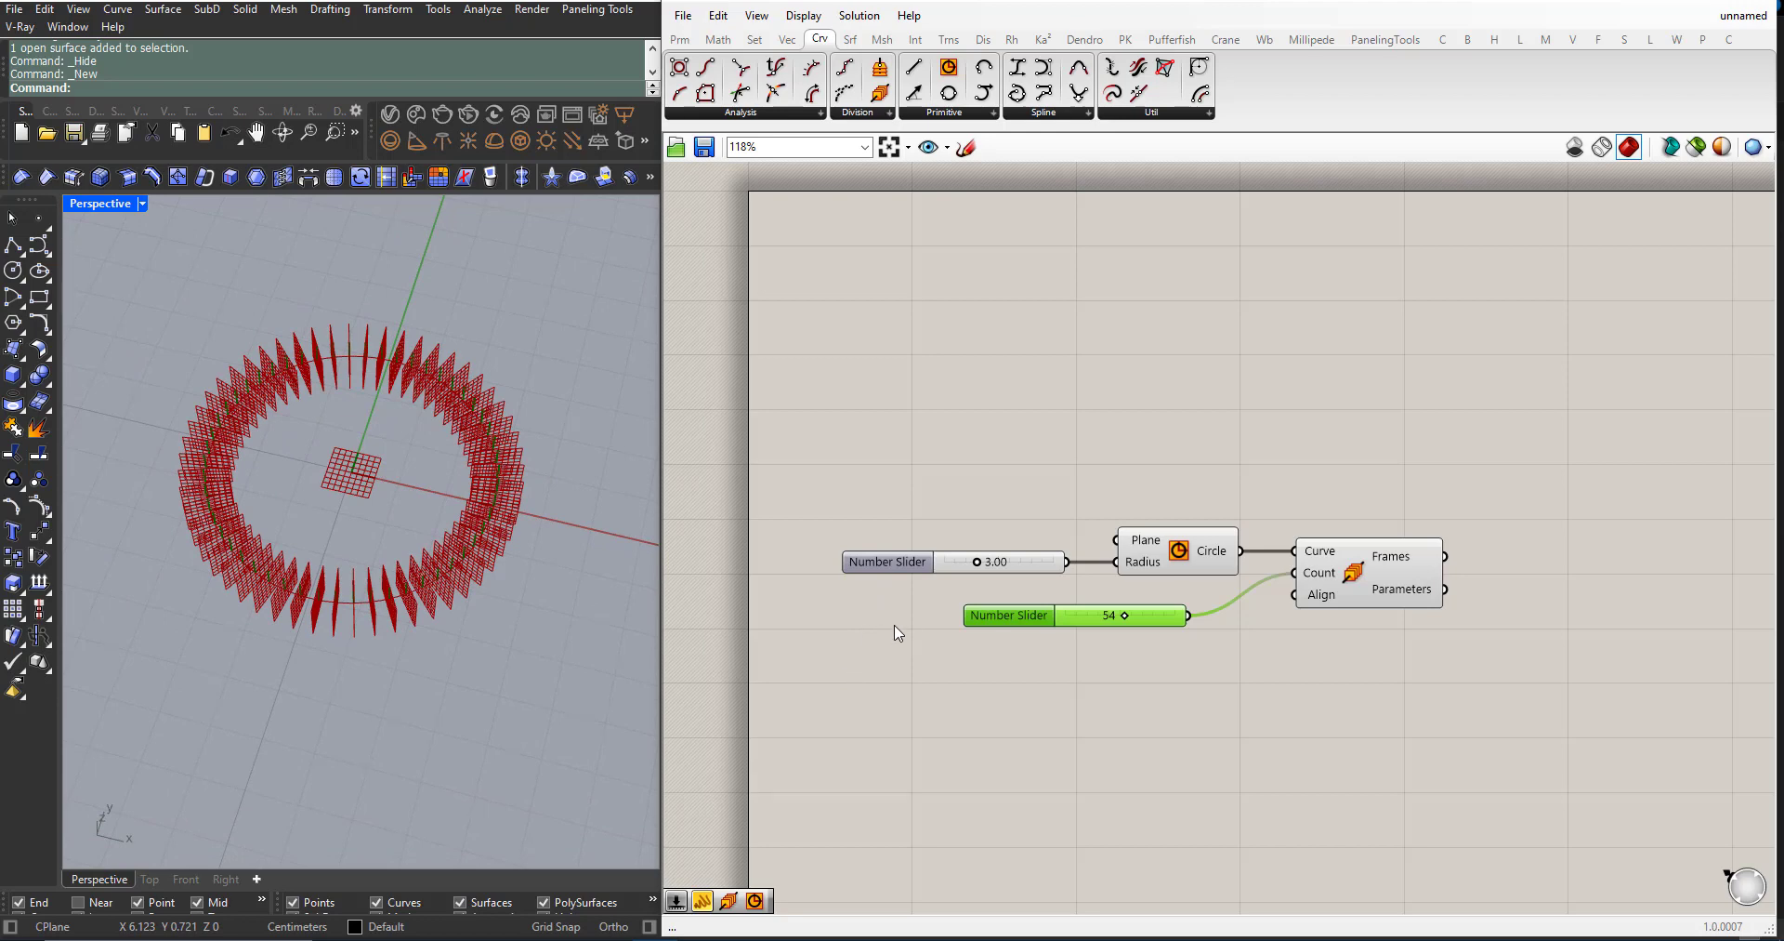
{"action": "right_click_drag", "start_coordinate": [370, 491], "coordinate": [375, 371]}
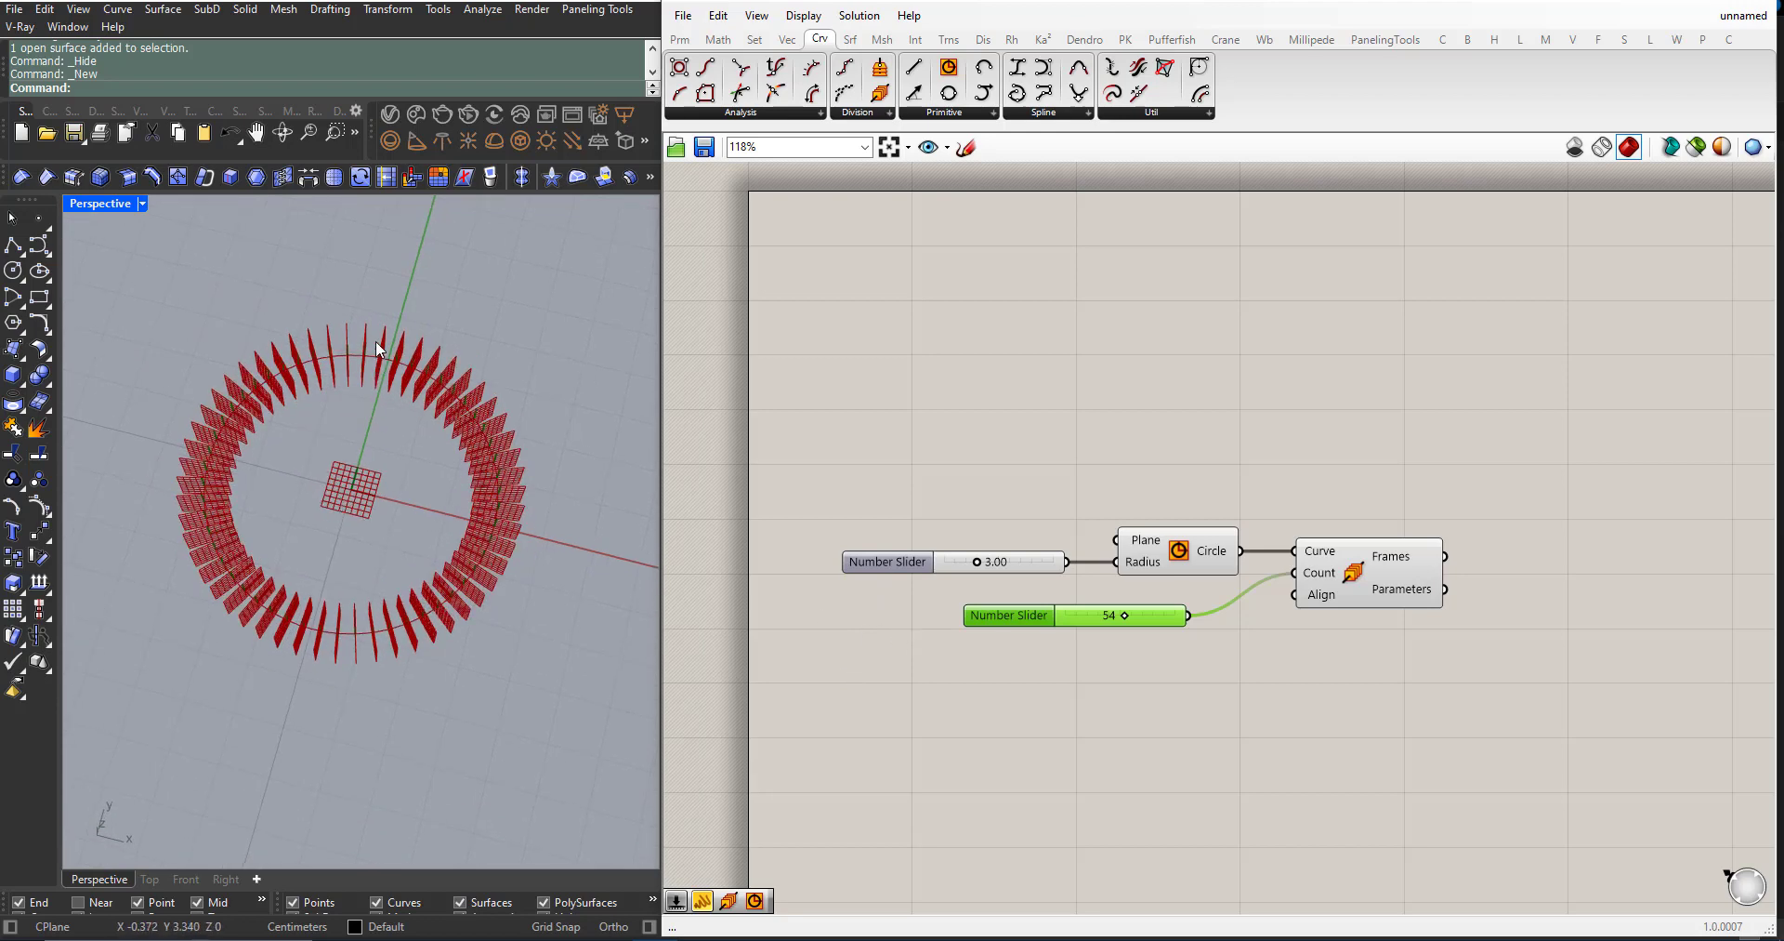
{"action": "scroll", "coordinate": [365, 504], "scroll_direction": "down", "scroll_amount": 2}
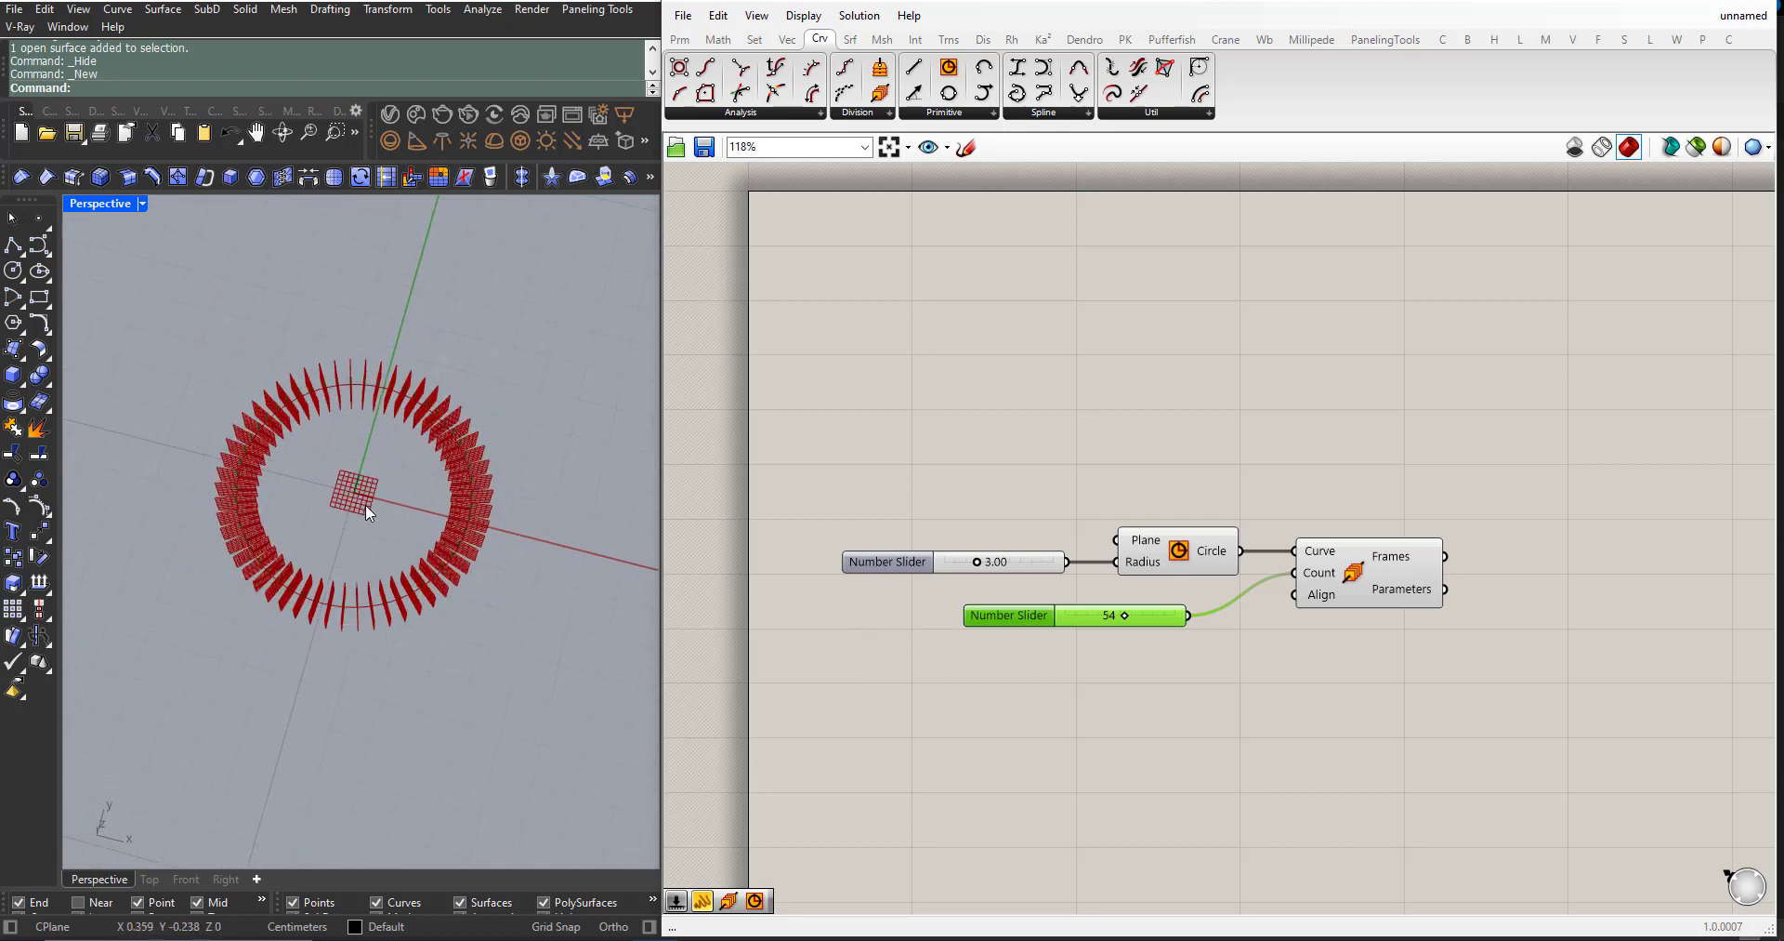
{"action": "right_click_drag", "start_coordinate": [366, 505], "coordinate": [348, 492]}
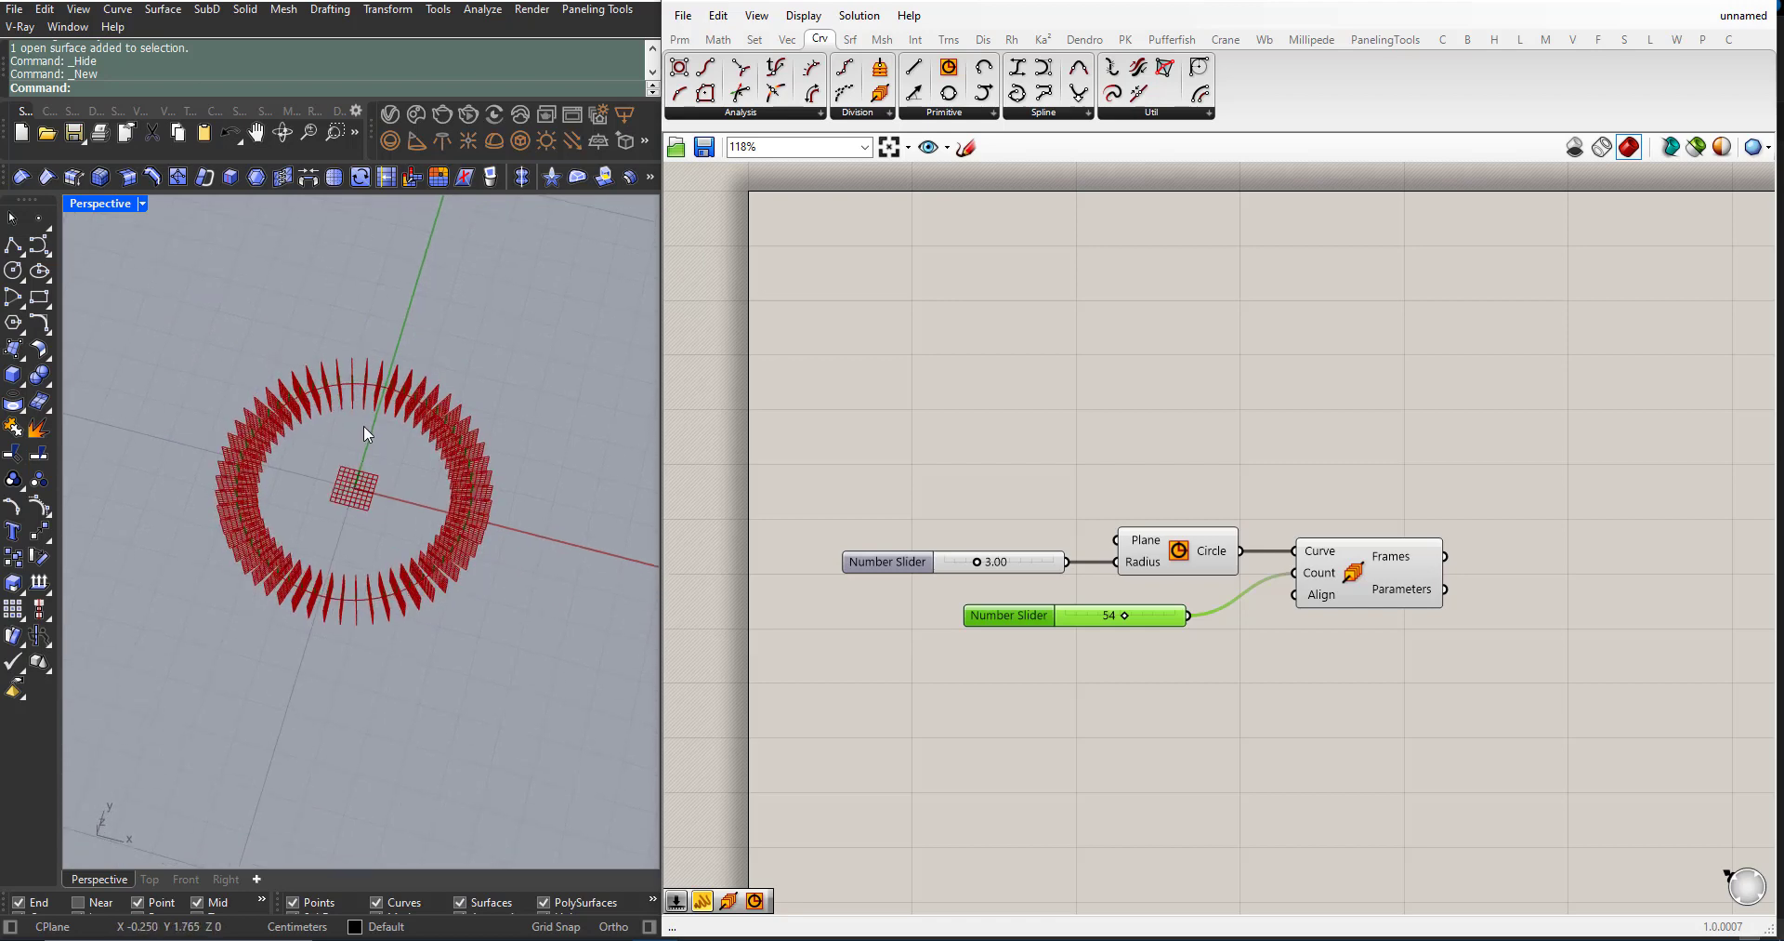
{"action": "right_click_drag", "start_coordinate": [360, 467], "coordinate": [362, 439]}
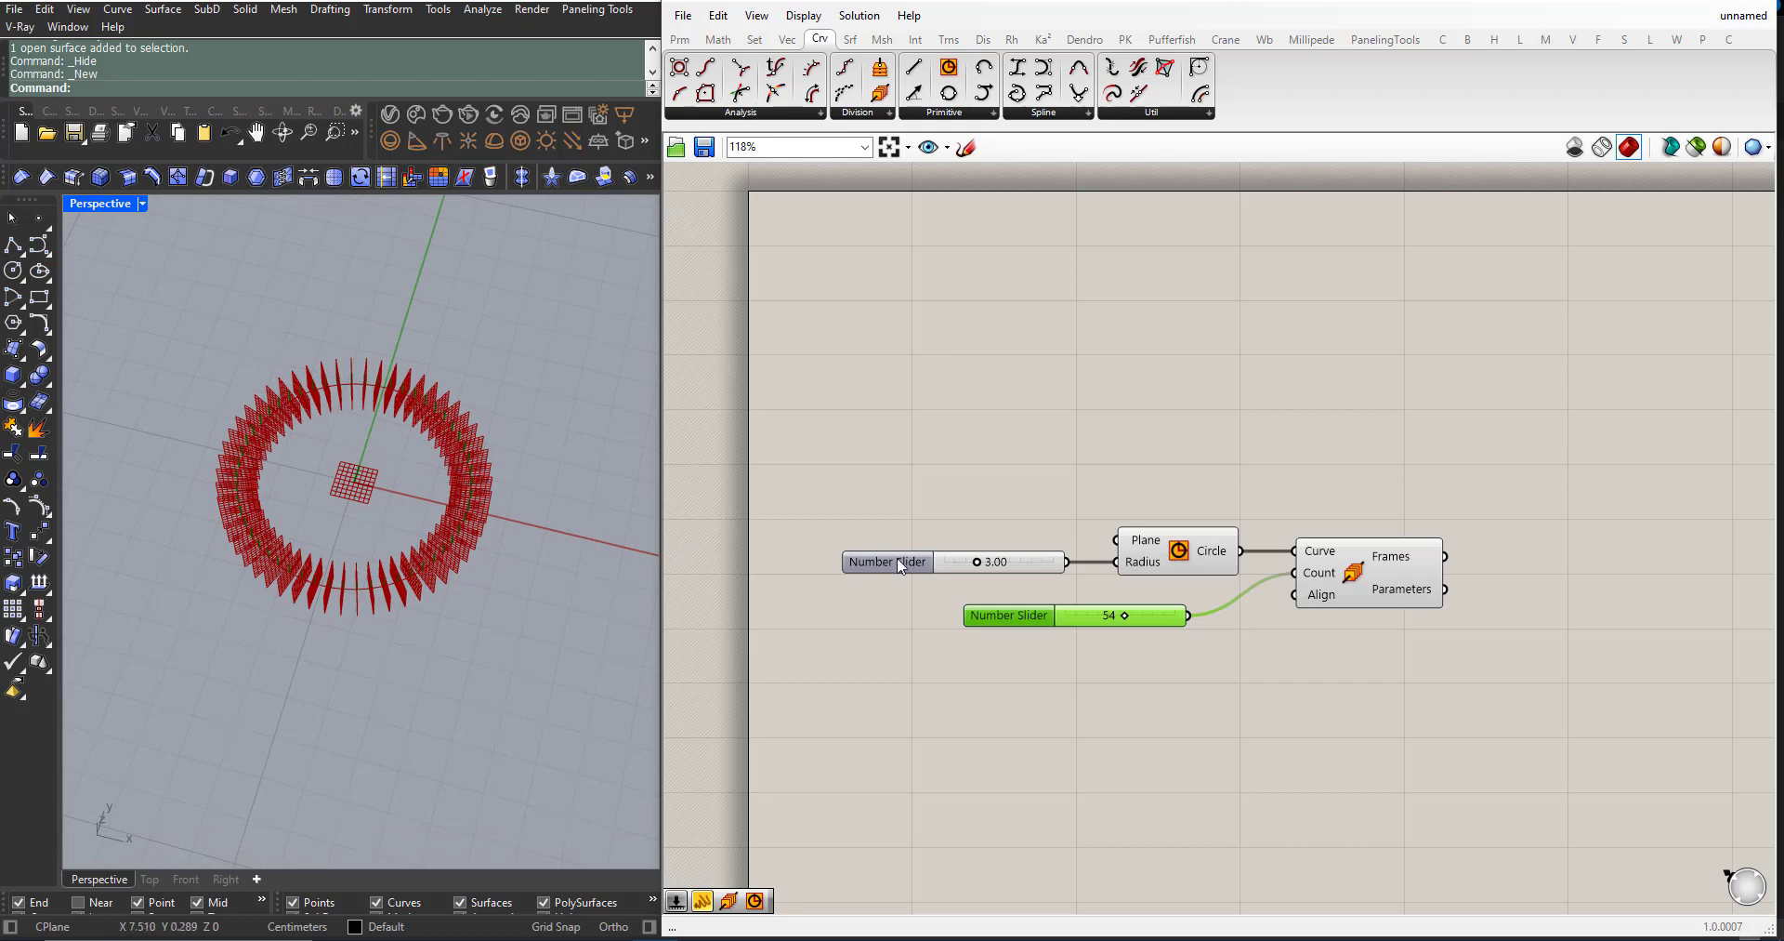
Step: Add a Dispatch component beside Perp Frames and feed the Frames output into its List input
{"action": "scroll", "coordinate": [904, 562], "scroll_direction": "down", "scroll_amount": 1}
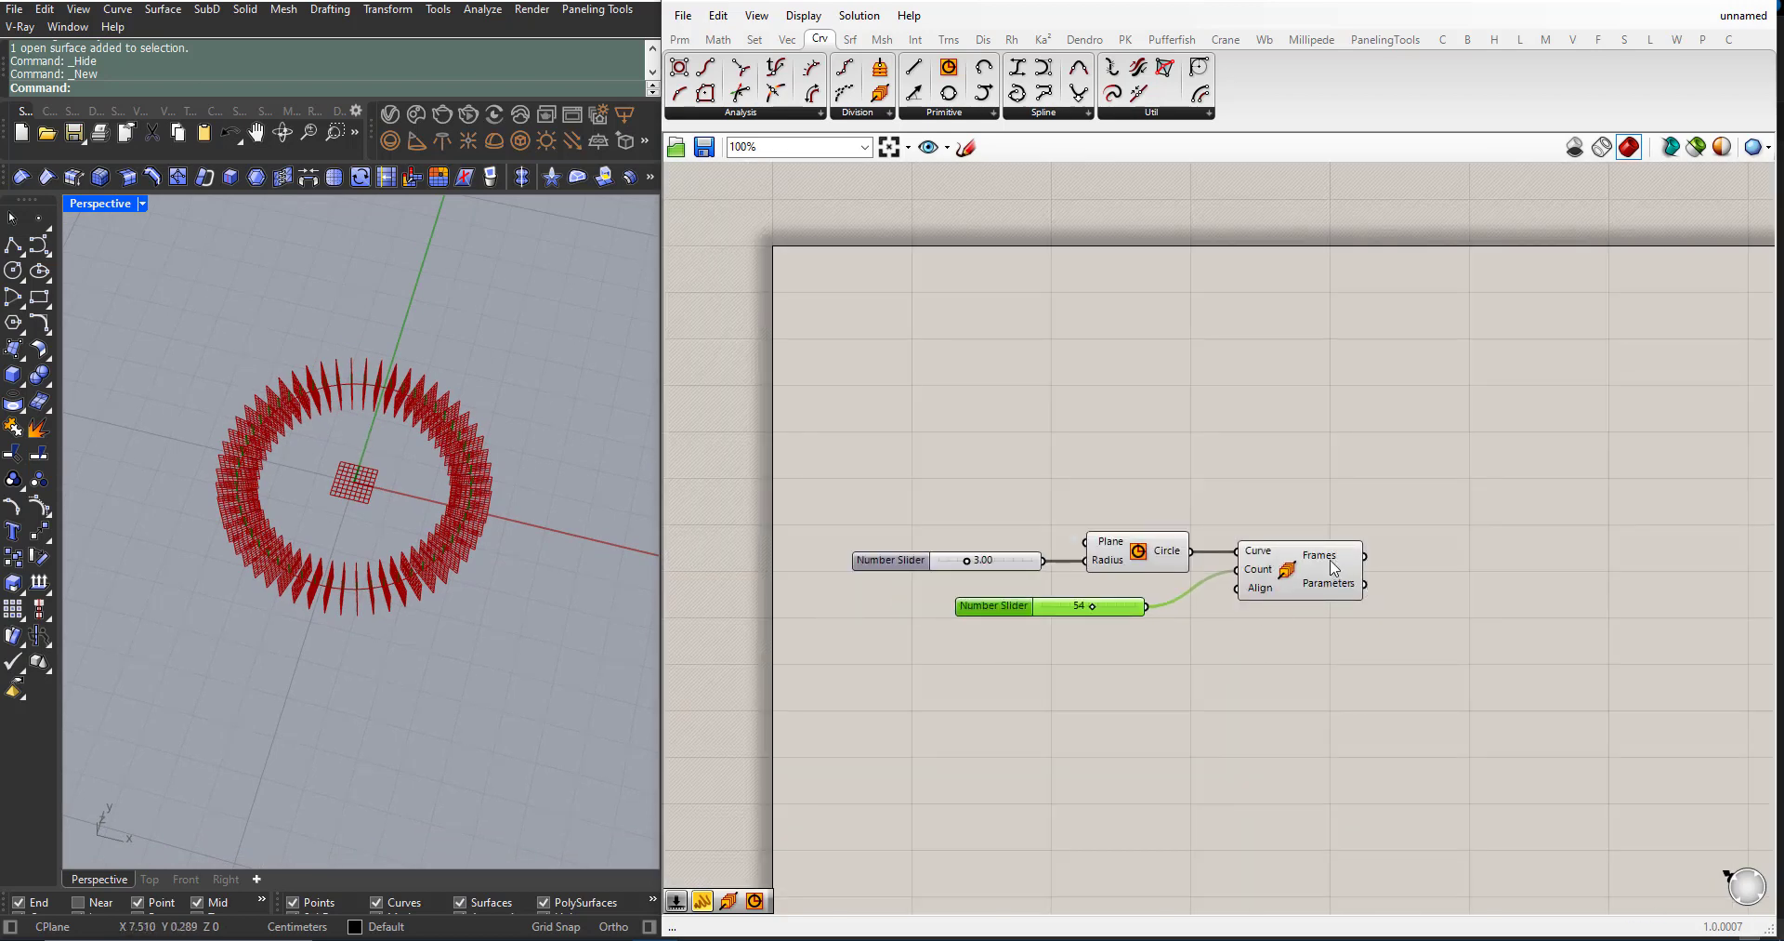
{"action": "scroll", "coordinate": [1288, 567], "scroll_direction": "down", "scroll_amount": 1}
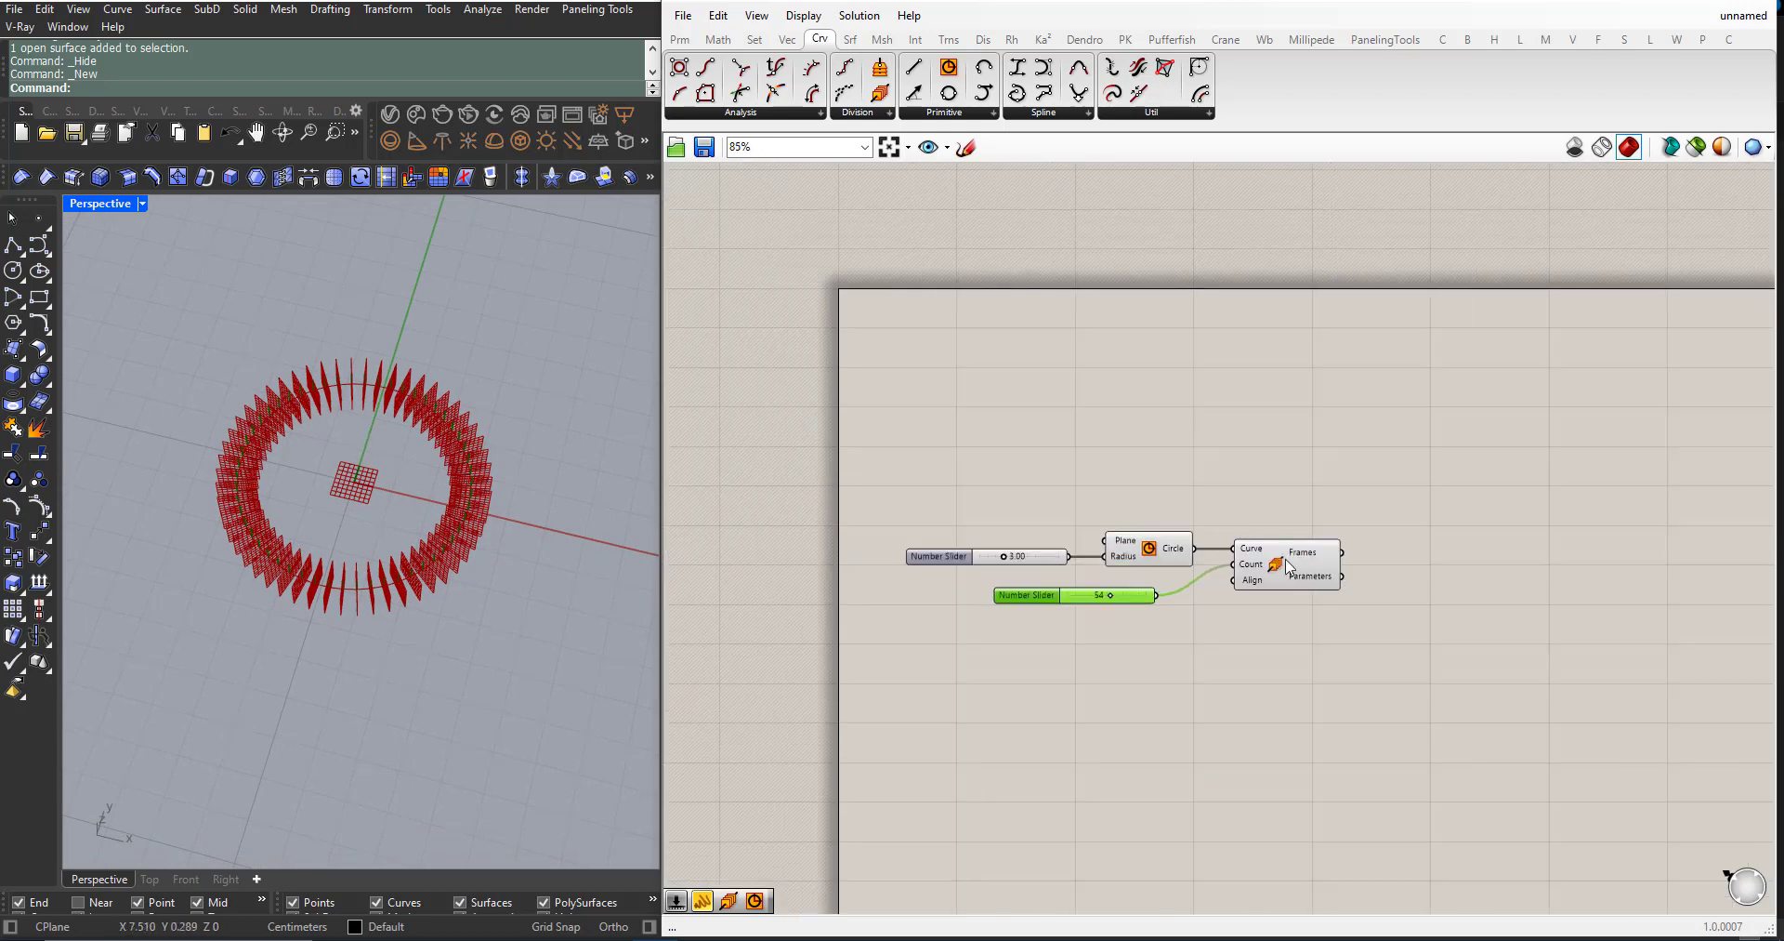
{"action": "left_click", "coordinate": [755, 39]}
{"action": "left_click", "coordinate": [838, 113]}
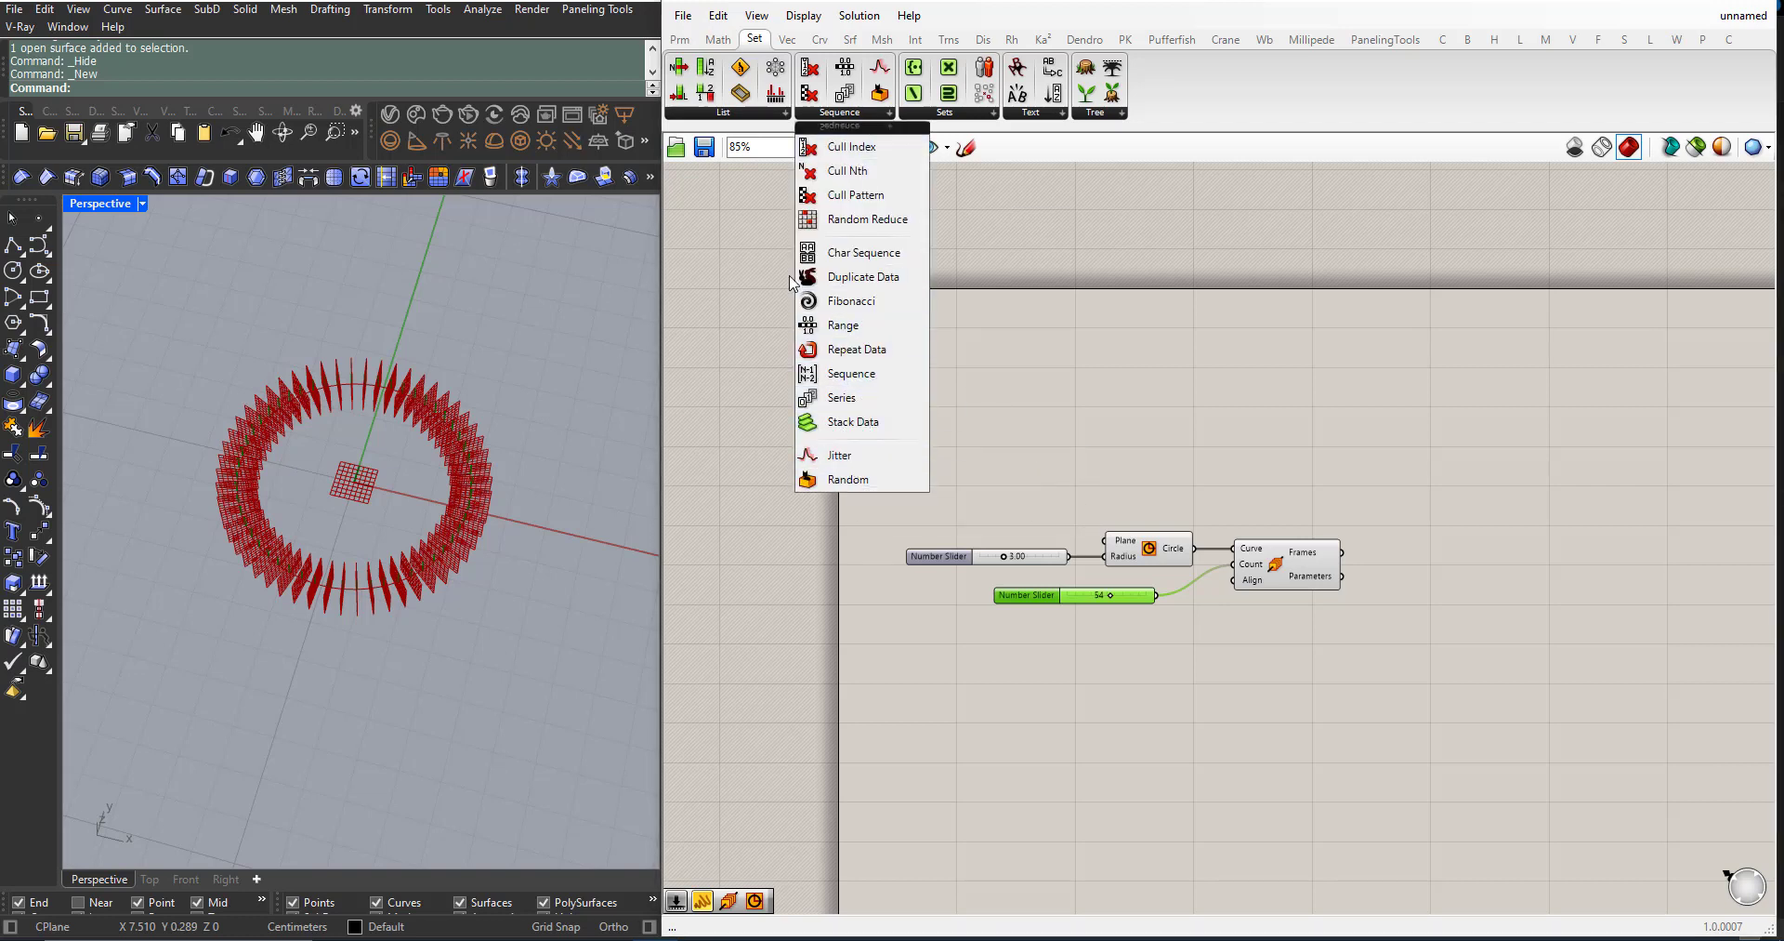
{"action": "left_click", "coordinate": [949, 113]}
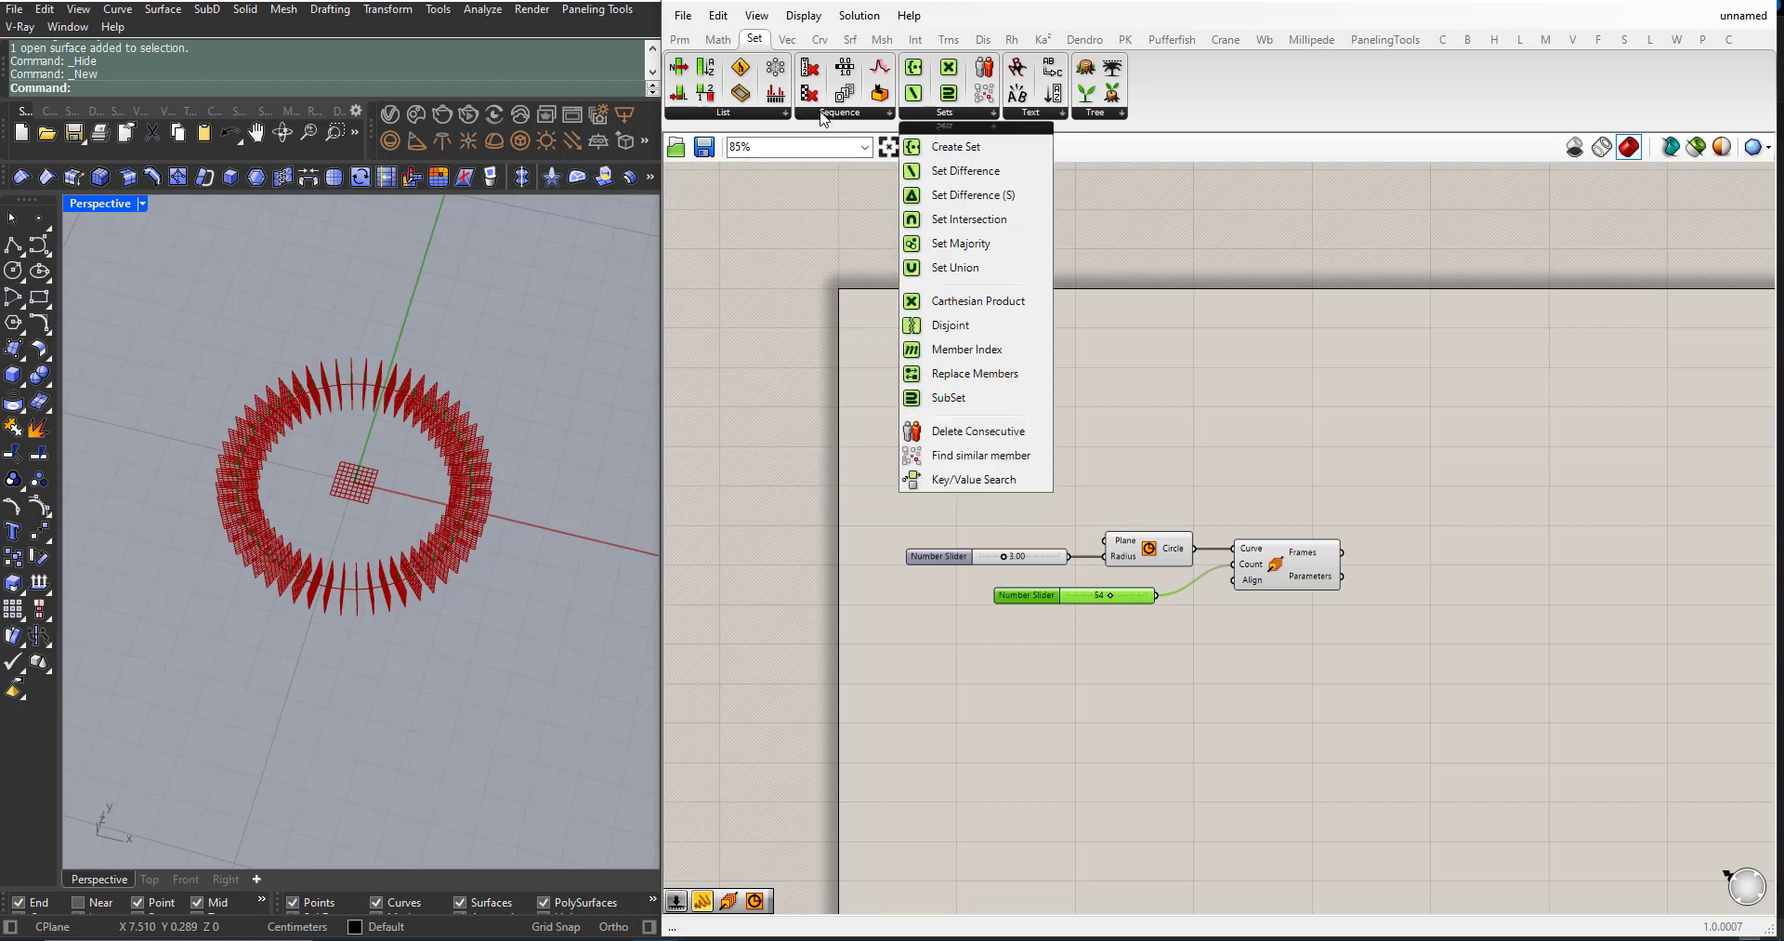
{"action": "left_click", "coordinate": [723, 114]}
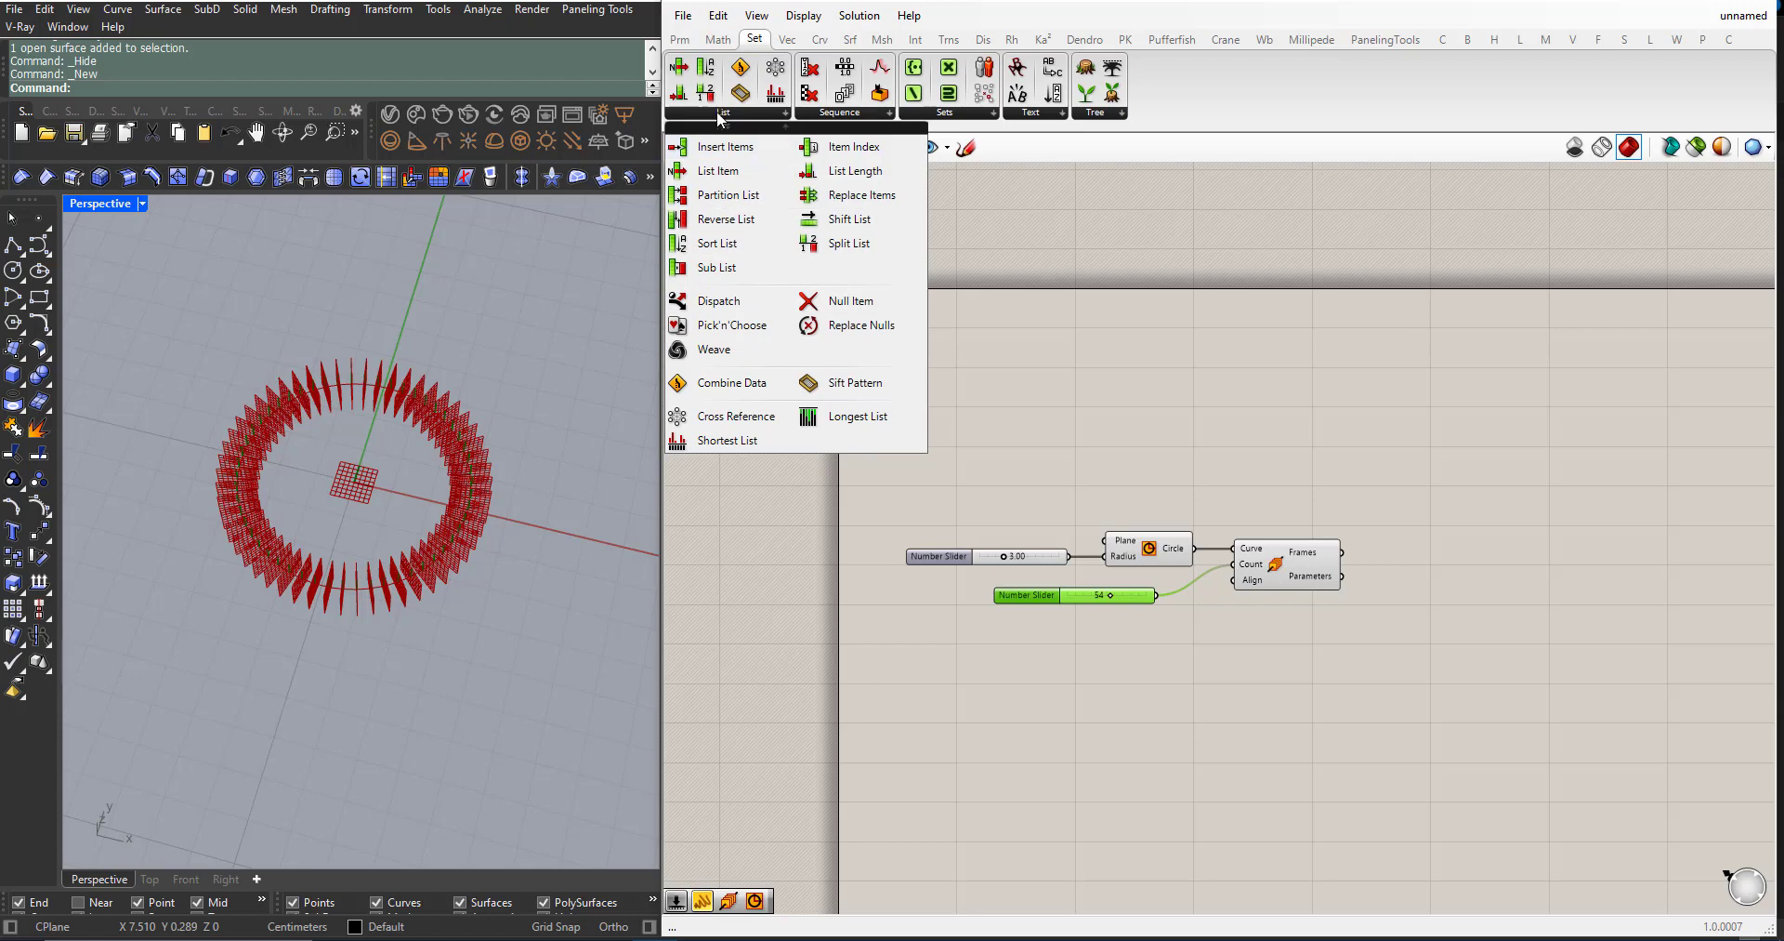
{"action": "left_click_drag", "start_coordinate": [711, 302], "coordinate": [1462, 568]}
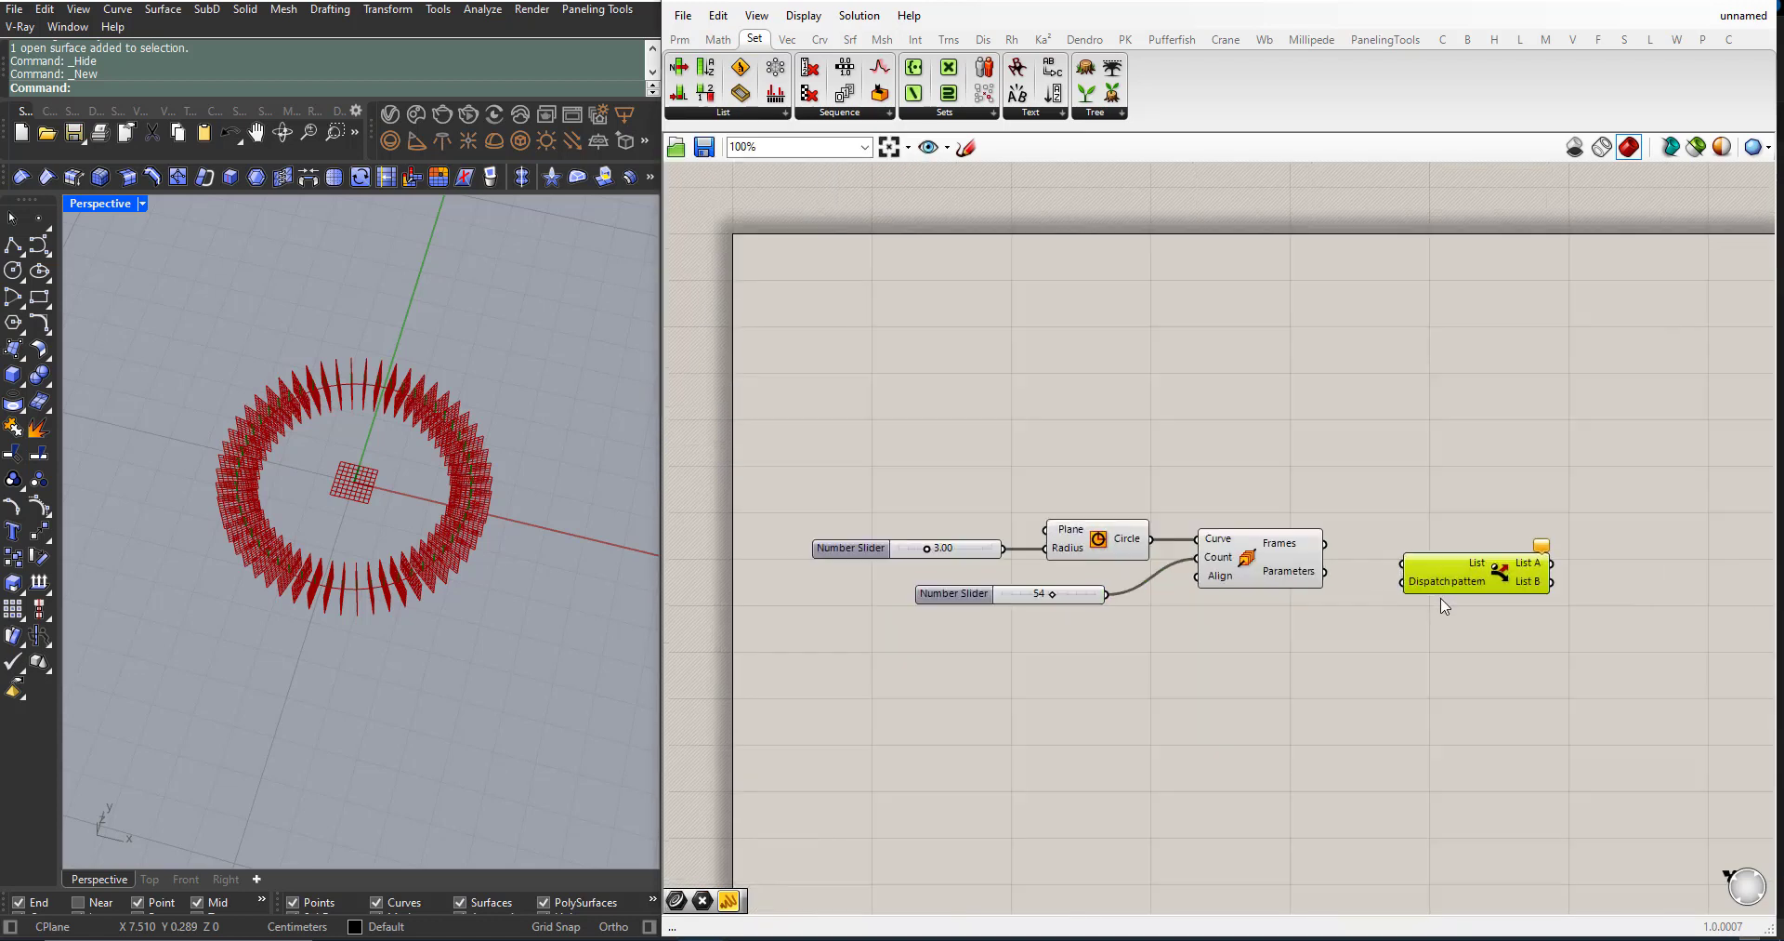
{"action": "scroll", "coordinate": [1441, 599], "scroll_direction": "up", "scroll_amount": 5}
{"action": "left_click_drag", "start_coordinate": [1258, 526], "coordinate": [1452, 521]}
Step: Turn off the preview of the Perp Frames component
{"action": "left_click", "coordinate": [1255, 577]}
{"action": "left_click_drag", "start_coordinate": [1255, 577], "coordinate": [1081, 421]}
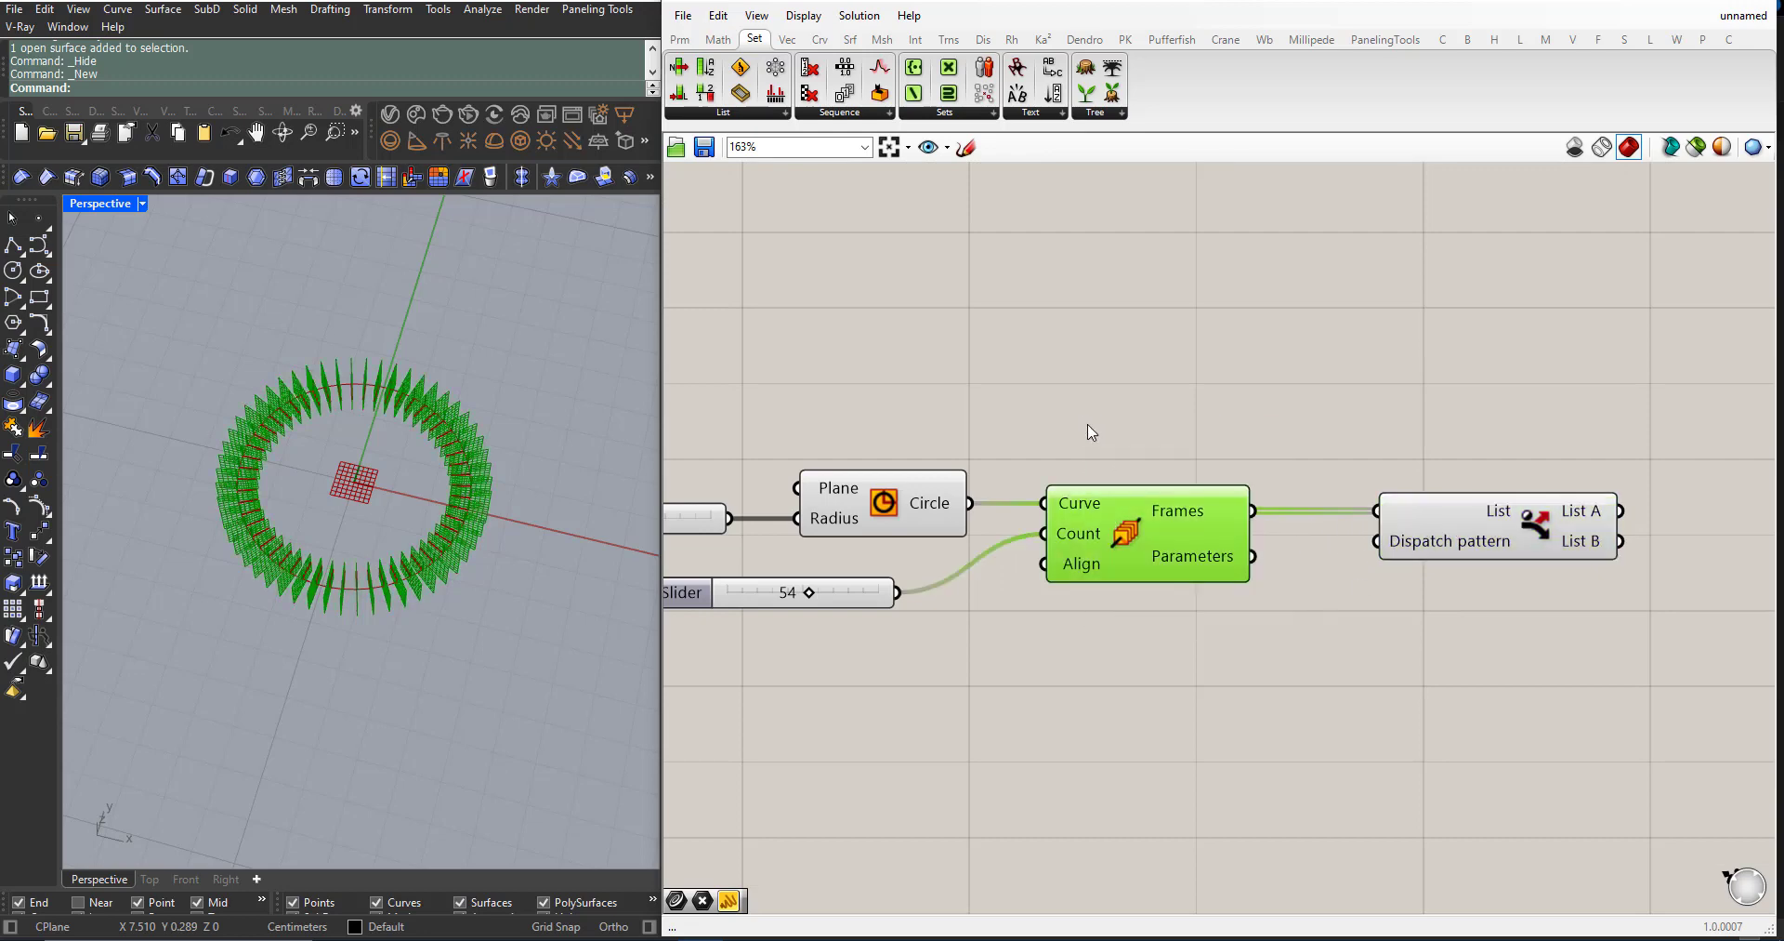
{"action": "middle_click", "coordinate": [1131, 483]}
{"action": "left_click", "coordinate": [1189, 423]}
{"action": "scroll", "coordinate": [915, 476], "scroll_direction": "down", "scroll_amount": 2}
{"action": "scroll", "coordinate": [1412, 548], "scroll_direction": "up", "scroll_amount": 2}
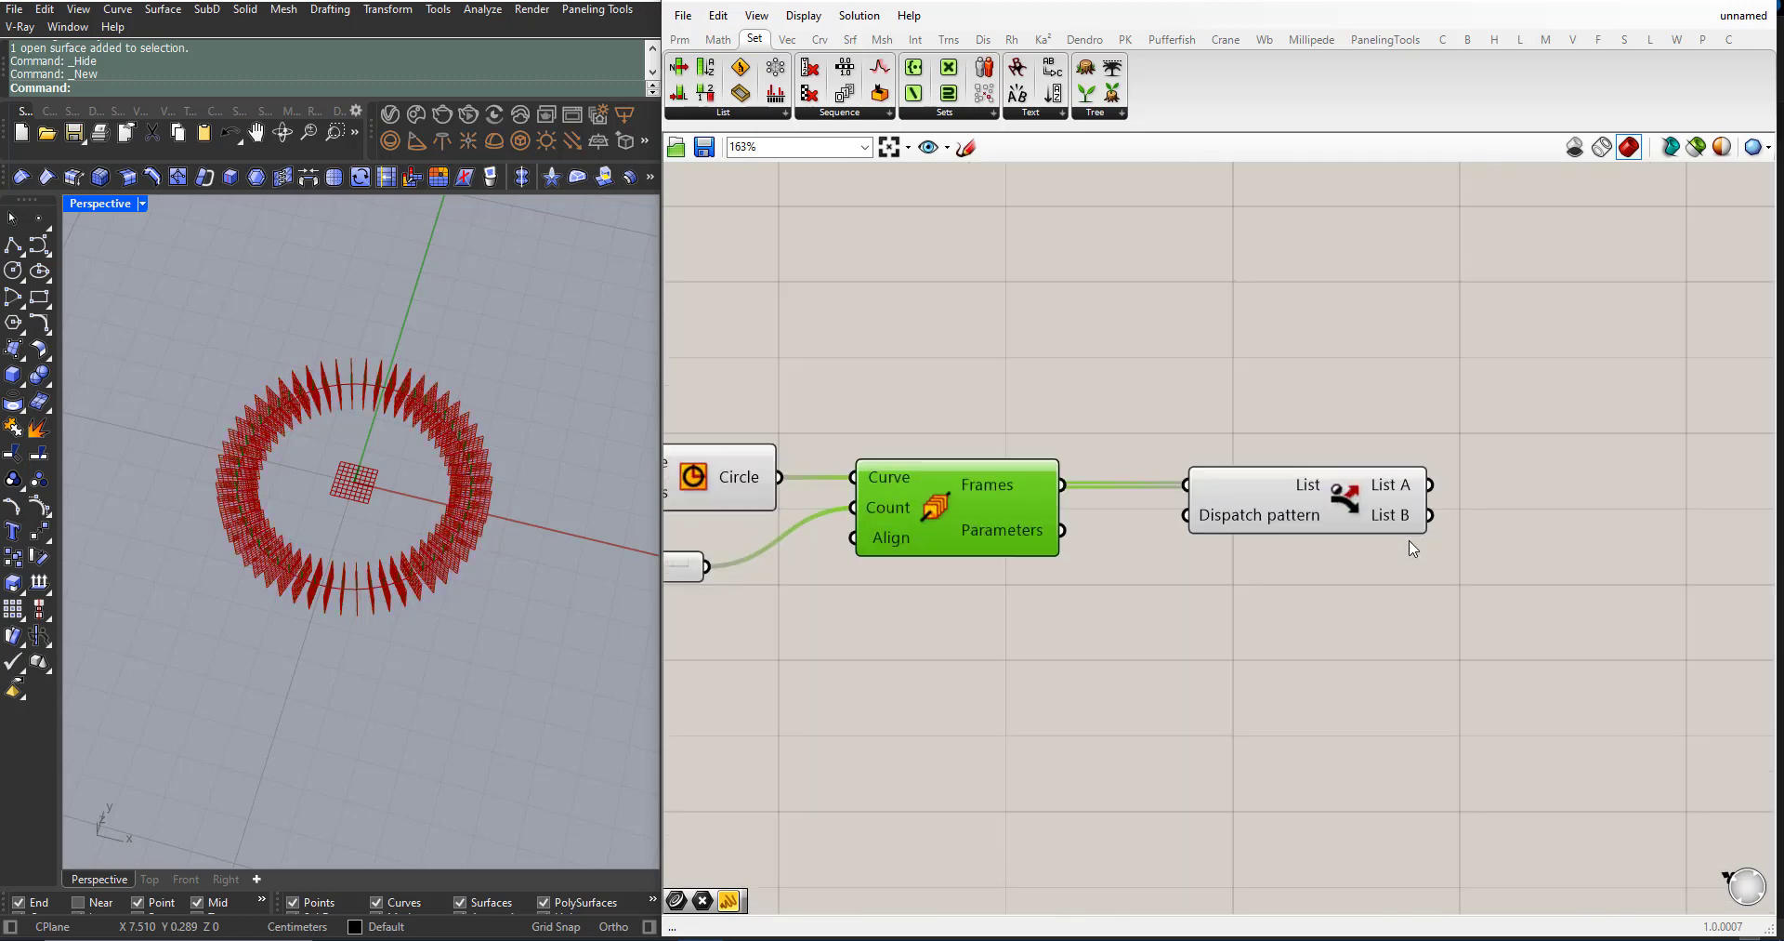
Step: Examine the Dispatch component's pattern input and list outputs alongside the frames around the circle
{"action": "left_click", "coordinate": [1332, 513]}
{"action": "scroll", "coordinate": [1354, 546], "scroll_direction": "down", "scroll_amount": 2}
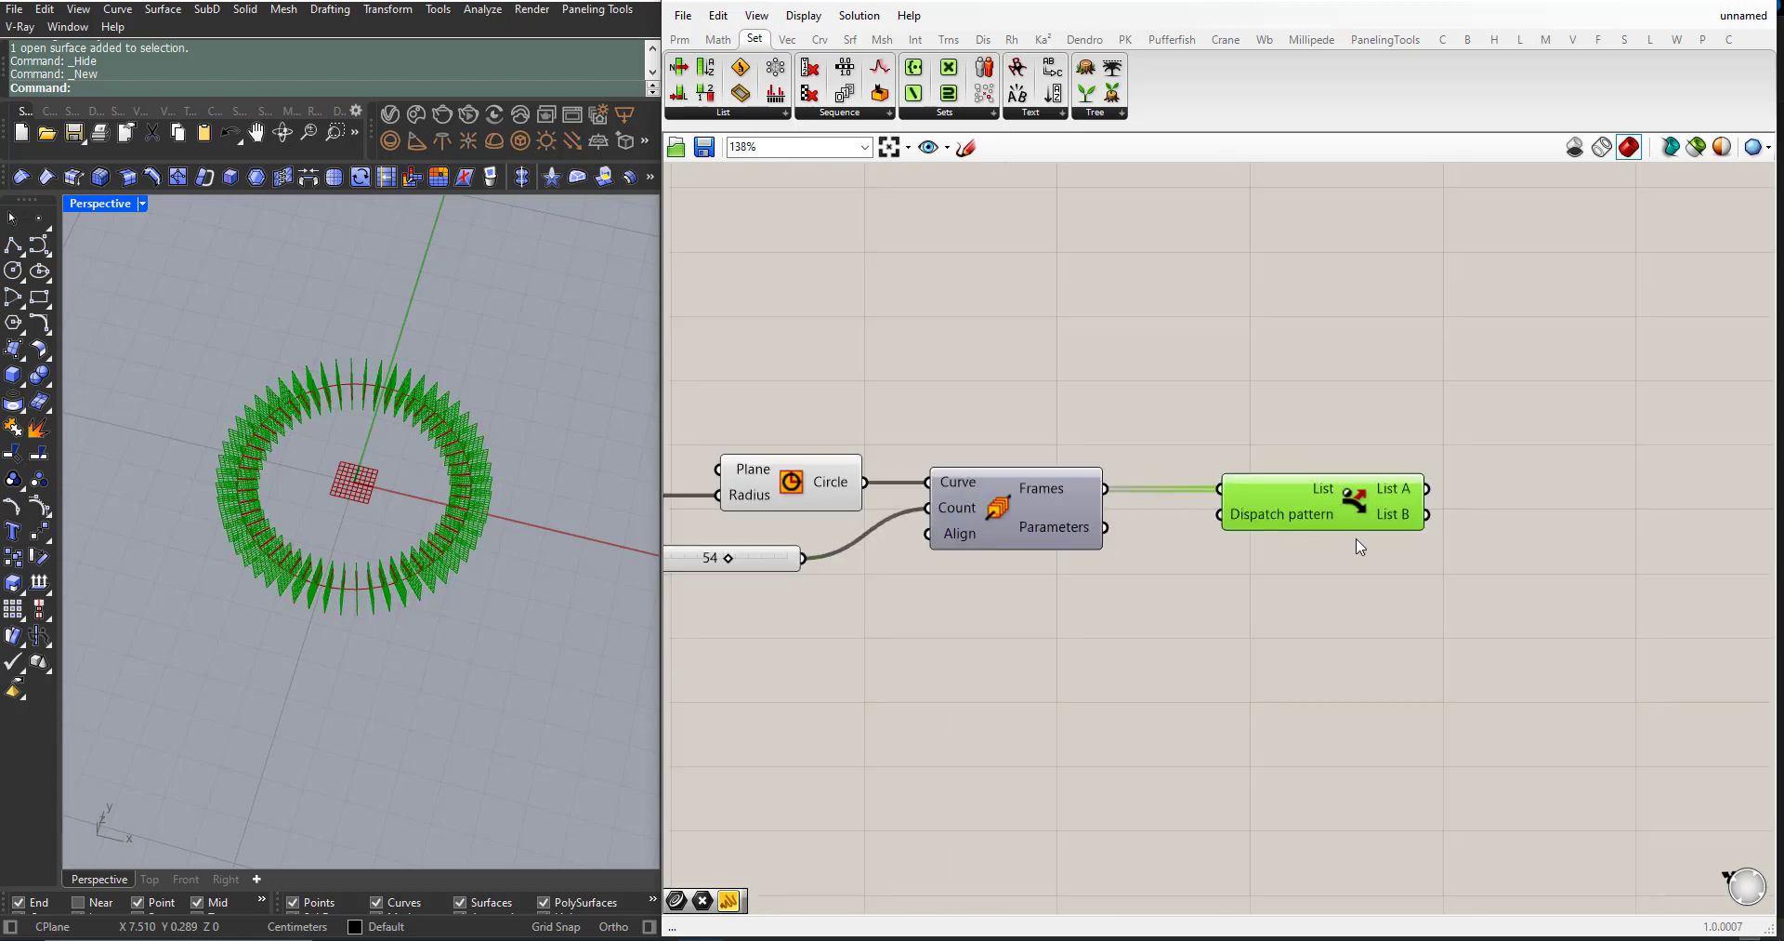
{"action": "scroll", "coordinate": [1360, 548], "scroll_direction": "up", "scroll_amount": 3}
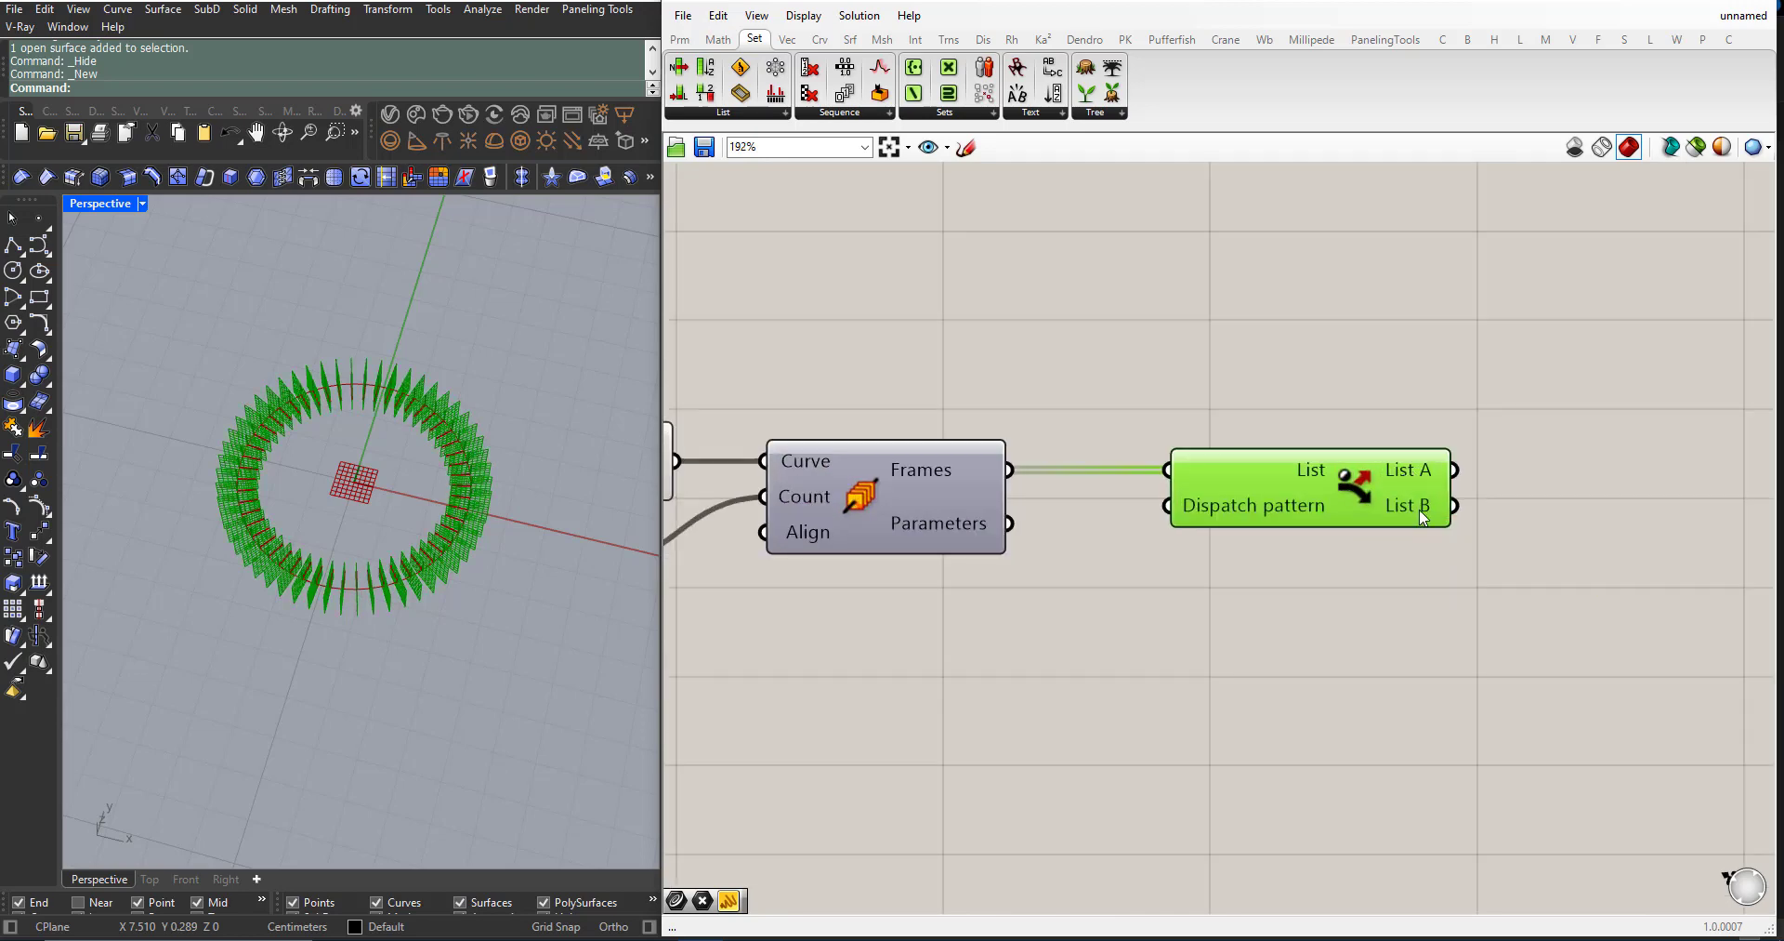
{"action": "right_click_drag", "start_coordinate": [366, 433], "coordinate": [376, 492]}
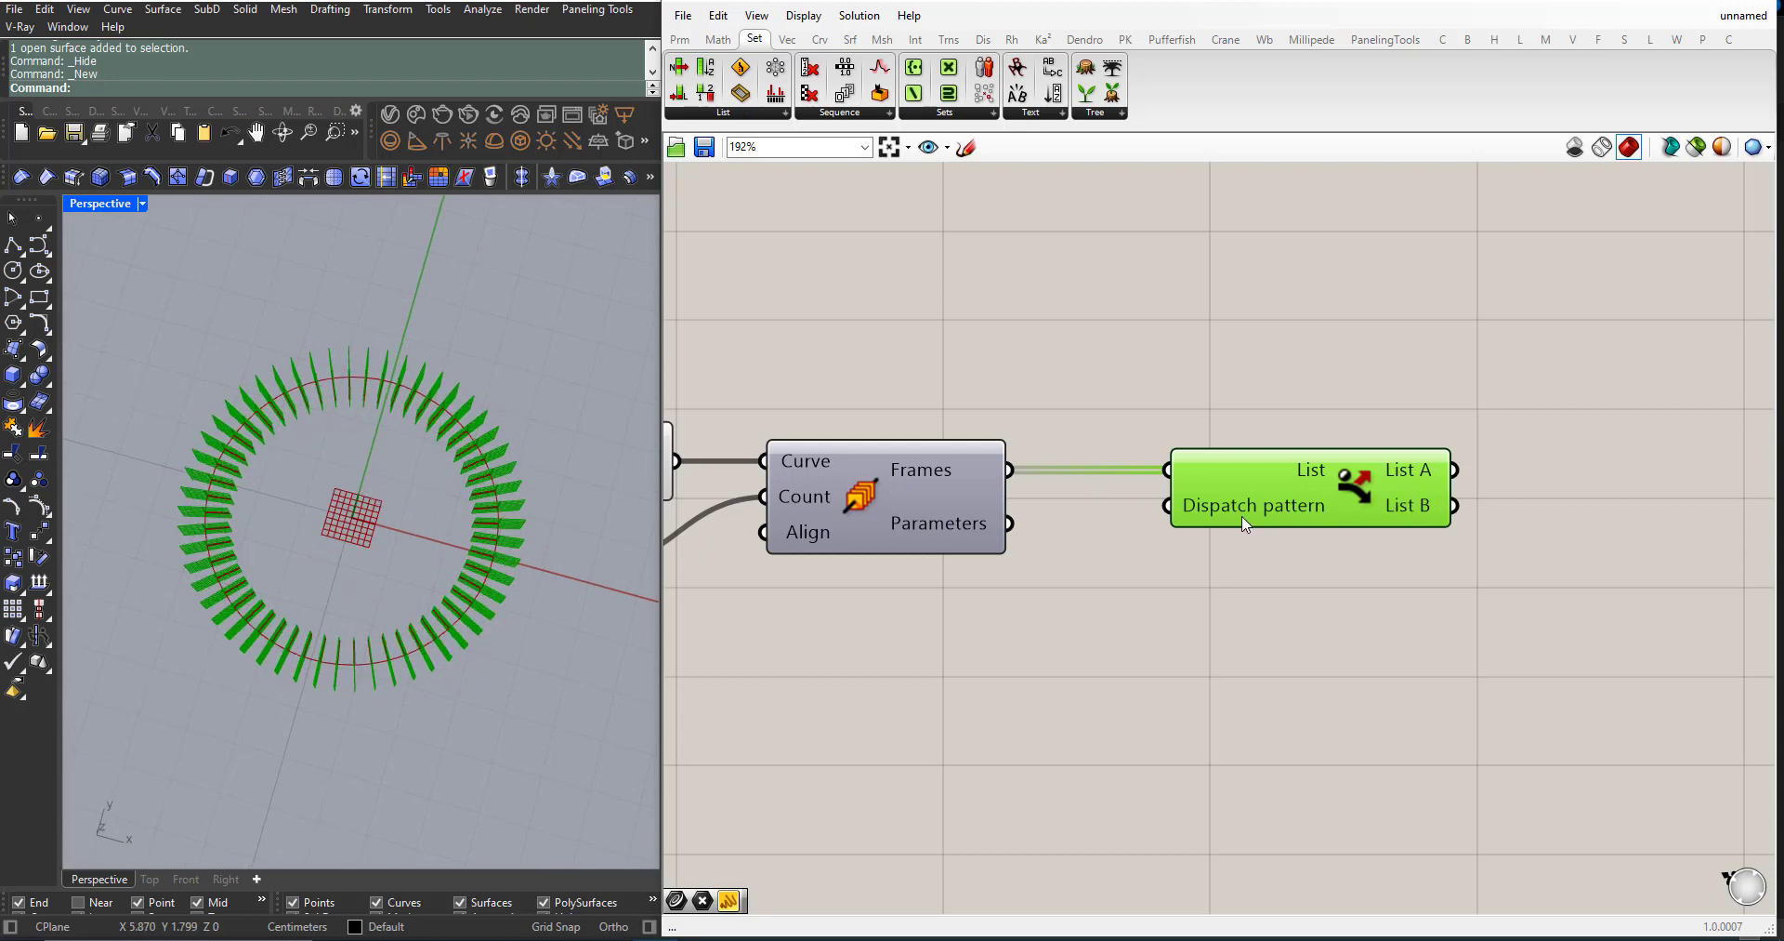
{"action": "left_click", "coordinate": [1213, 532]}
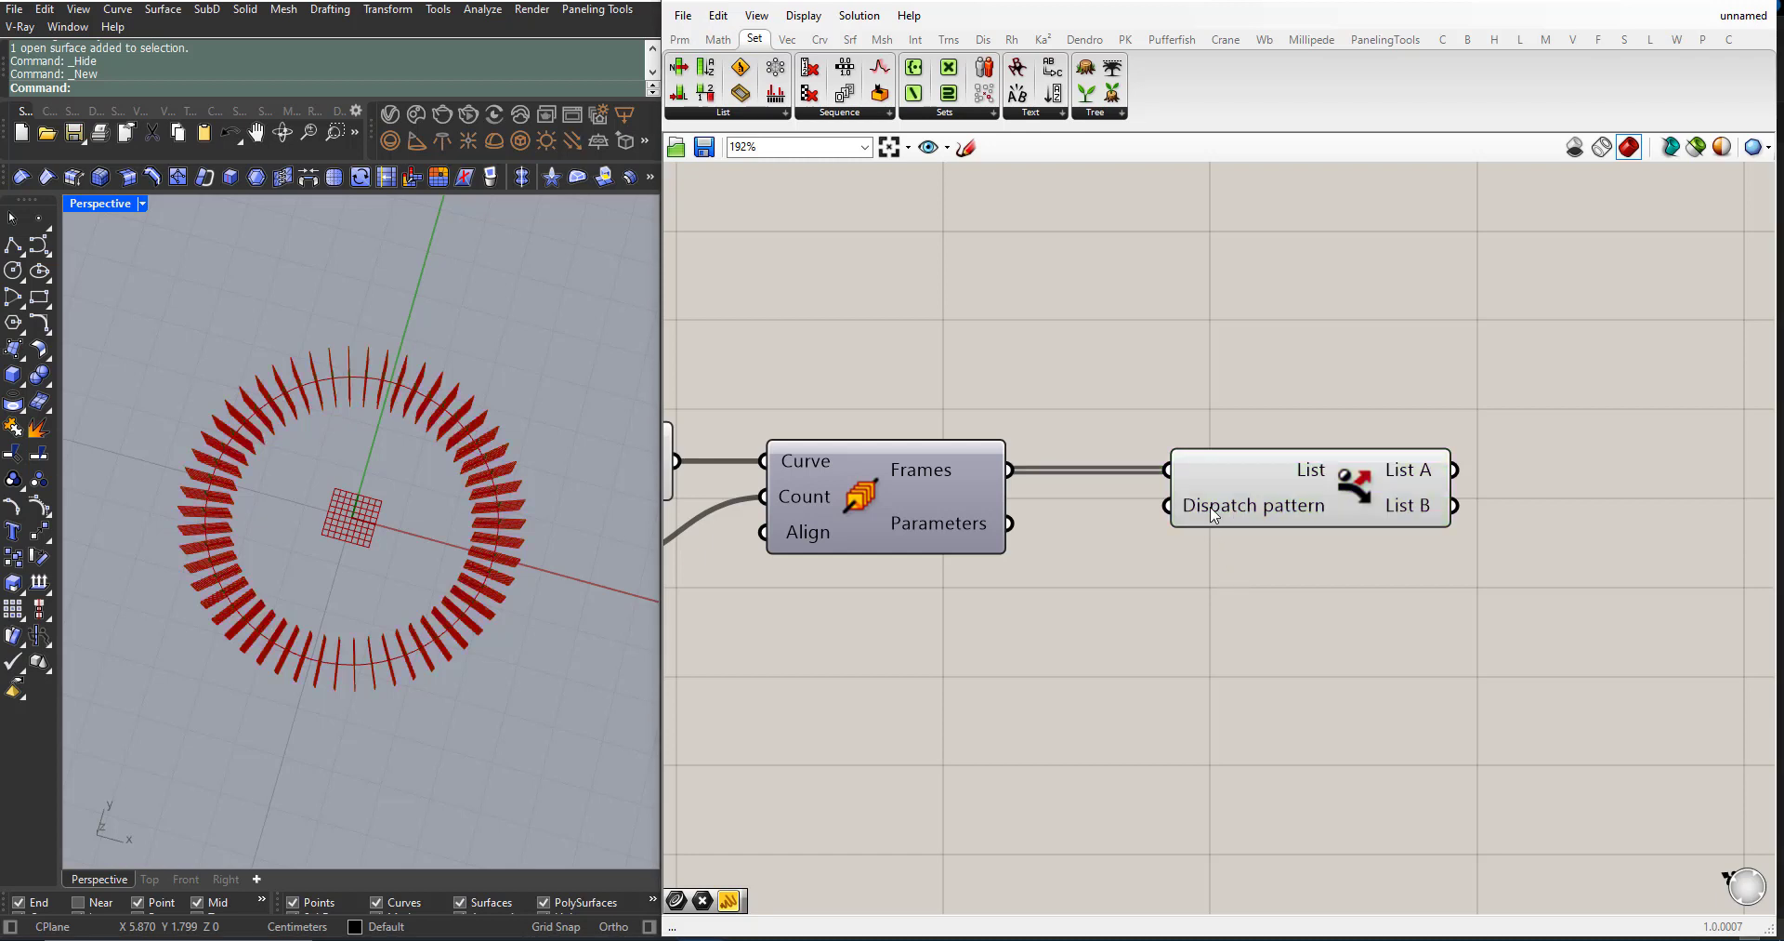
{"action": "mouse_move", "coordinate": [1213, 516]}
{"action": "left_click", "coordinate": [1237, 511]}
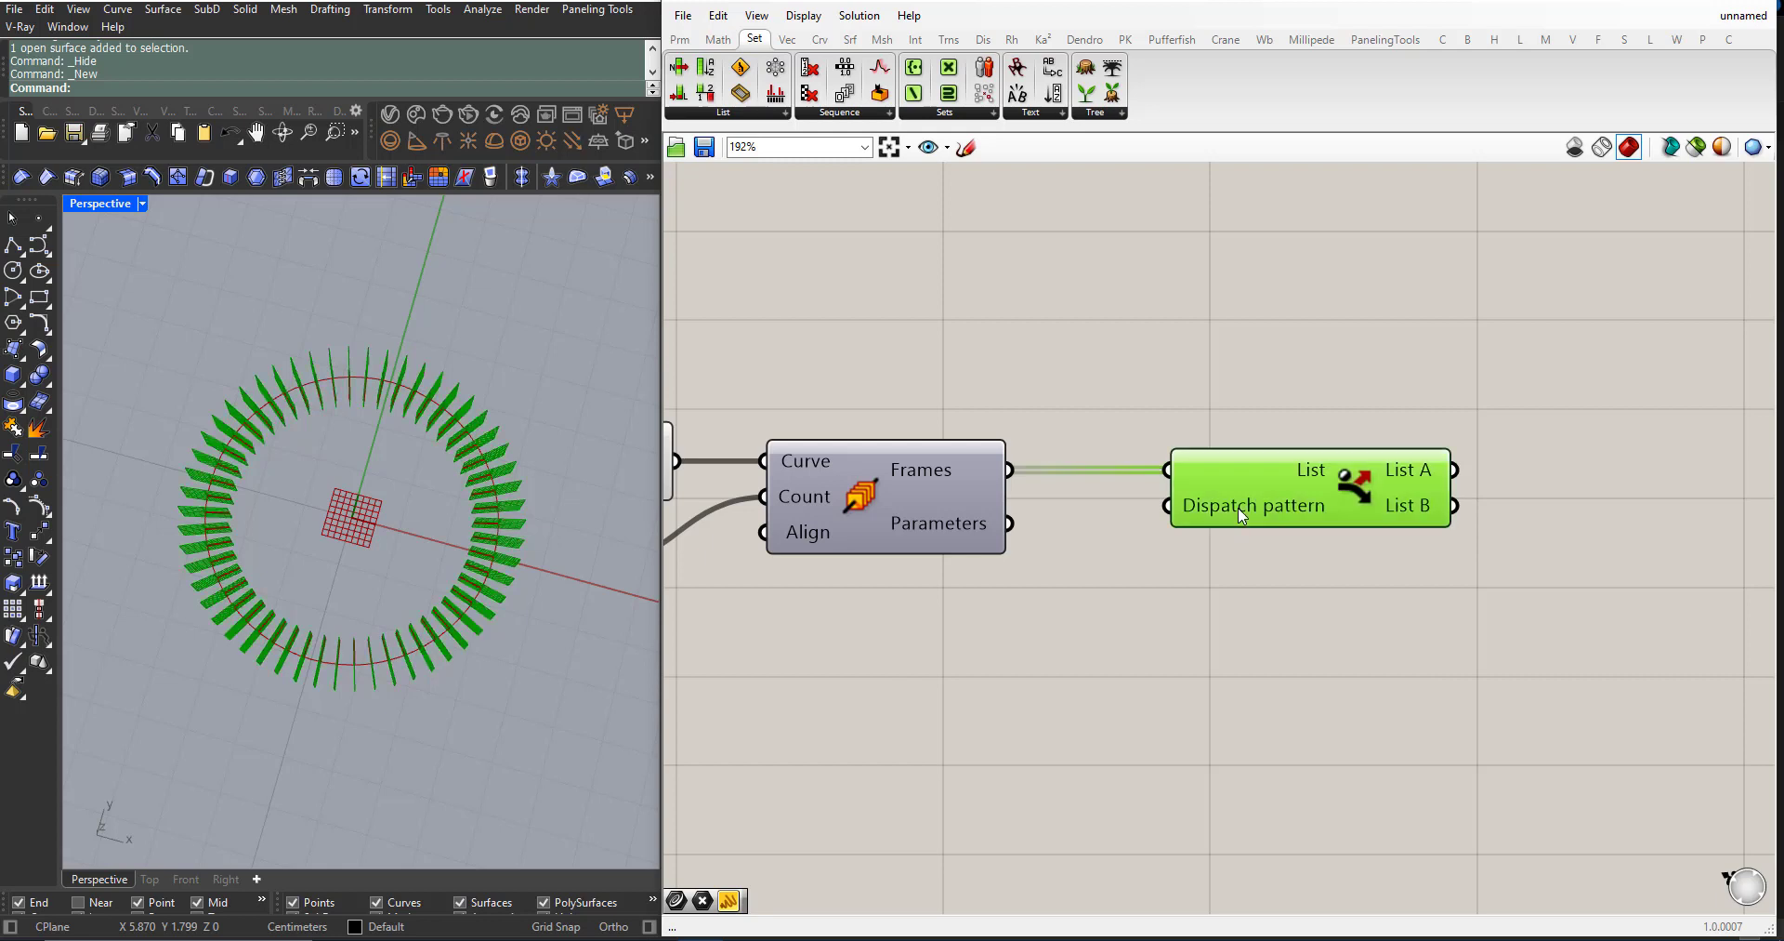
{"action": "left_click", "coordinate": [1217, 563]}
{"action": "mouse_move", "coordinate": [1218, 516]}
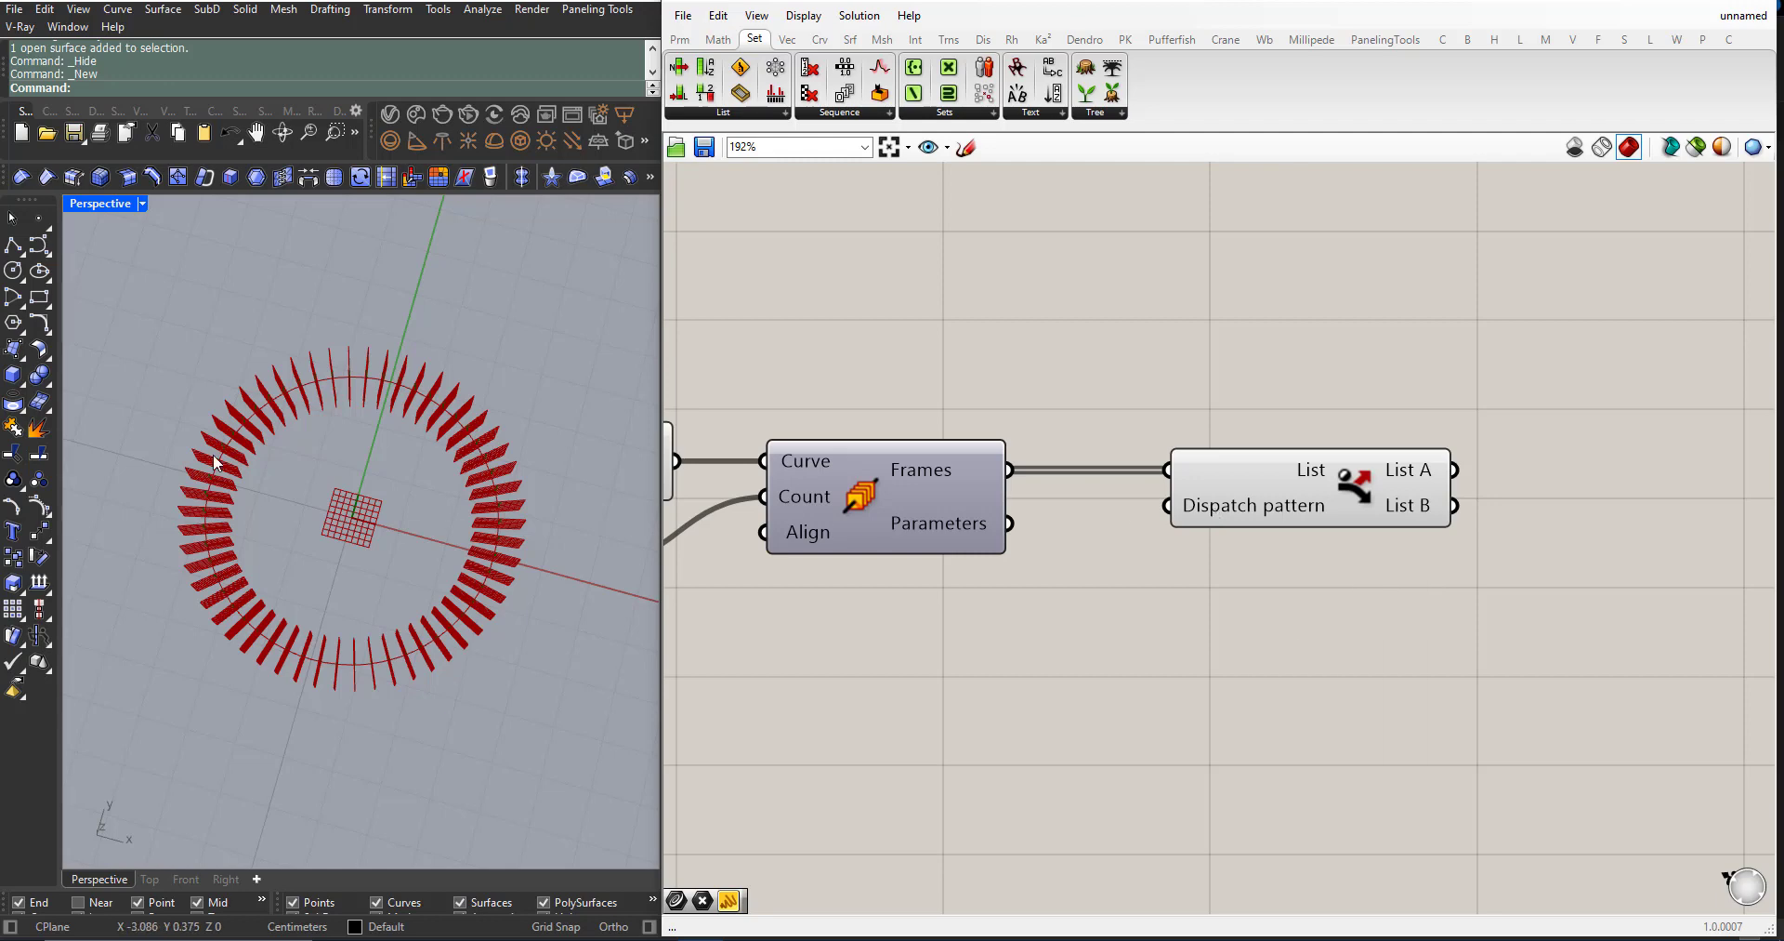
{"action": "scroll", "coordinate": [371, 451], "scroll_direction": "up", "scroll_amount": 5}
{"action": "right_click_drag", "start_coordinate": [321, 412], "coordinate": [431, 380]}
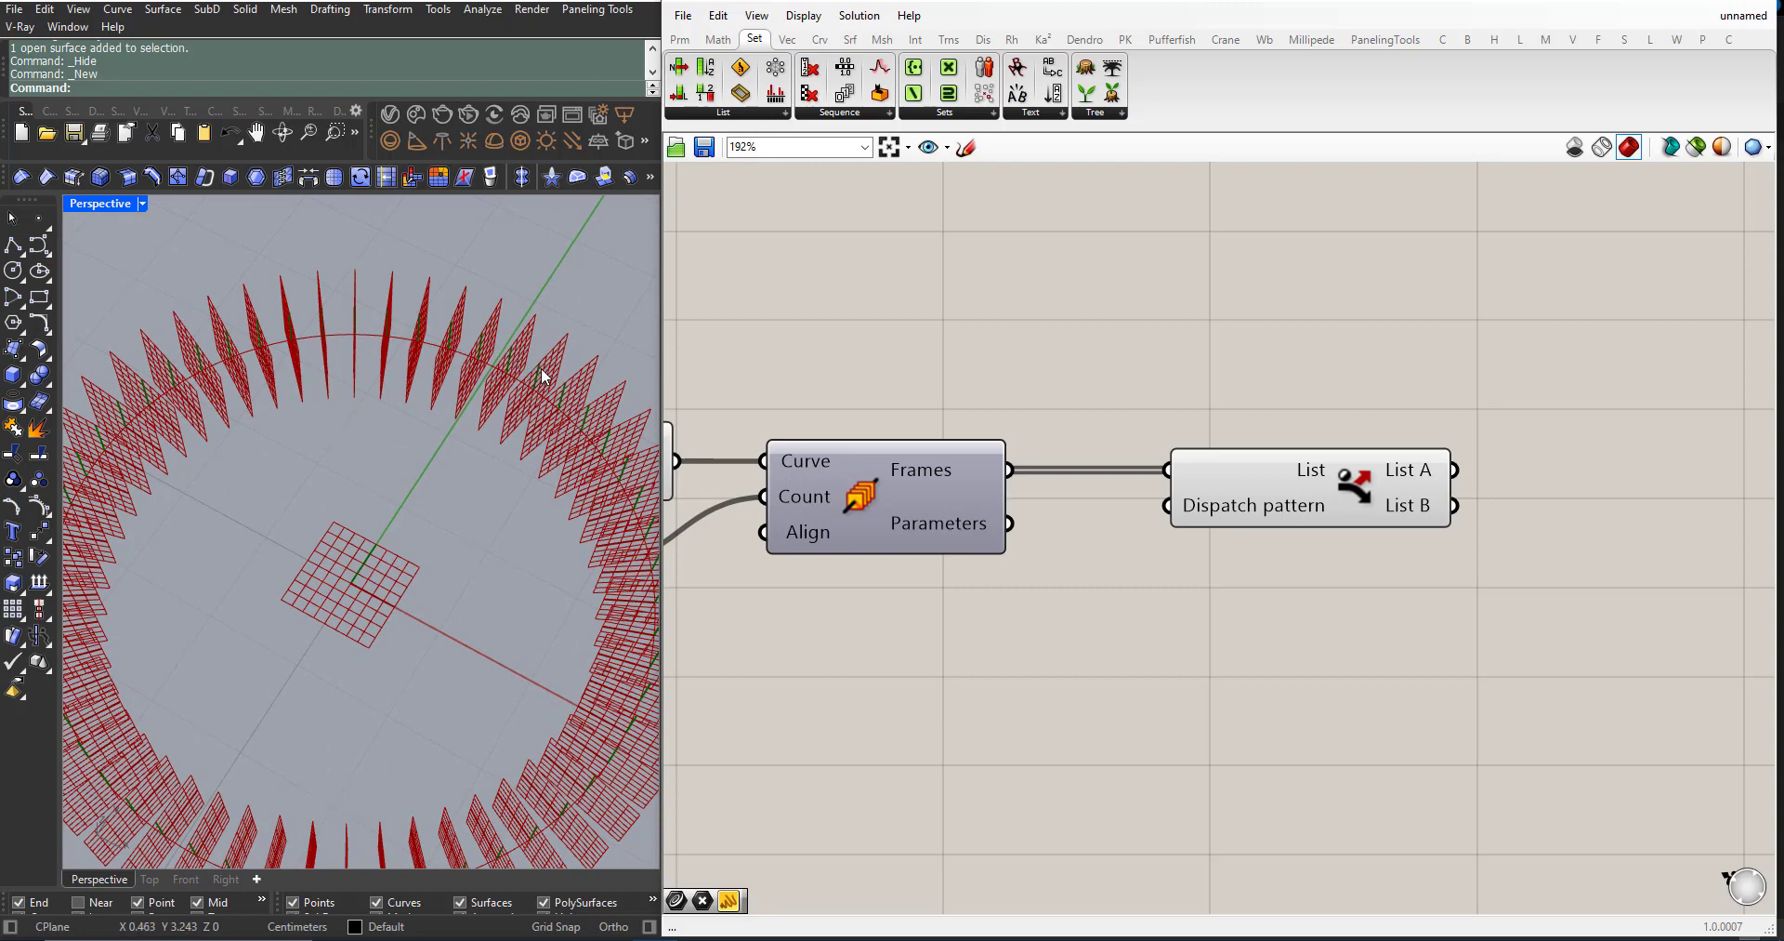
{"action": "scroll", "coordinate": [545, 461], "scroll_direction": "down", "scroll_amount": 3}
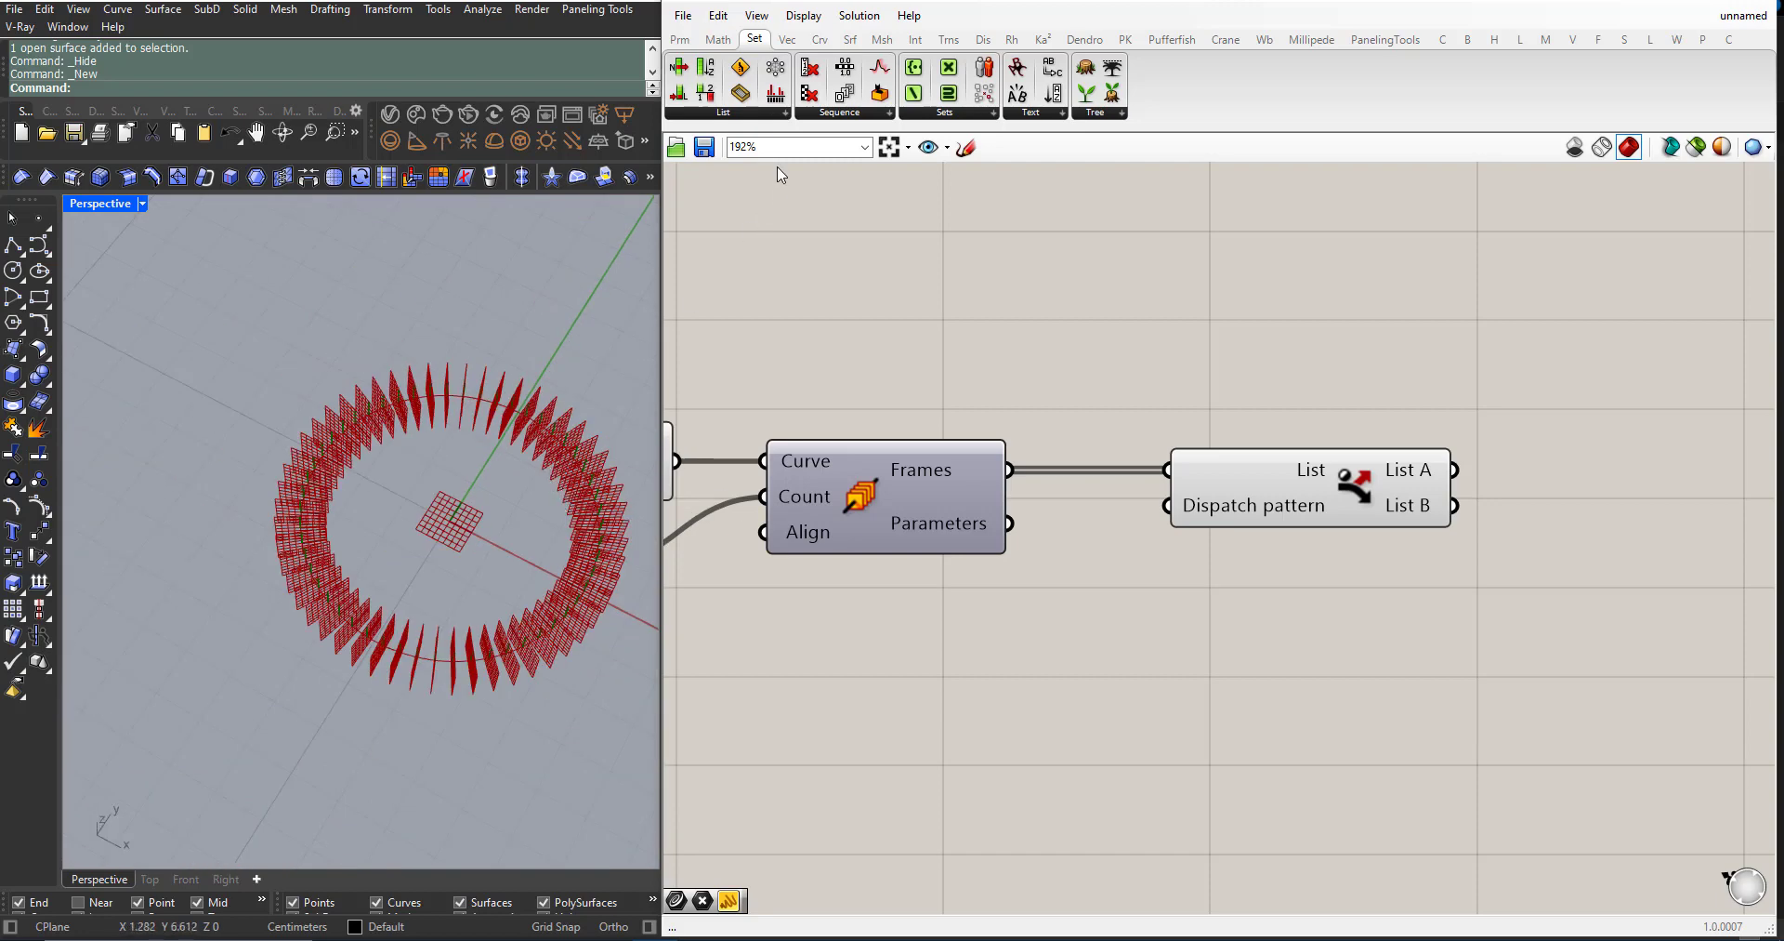
Step: Add a Plane parameter connected to Dispatch's List A output and inspect which frames it holds
{"action": "left_click", "coordinate": [681, 39]}
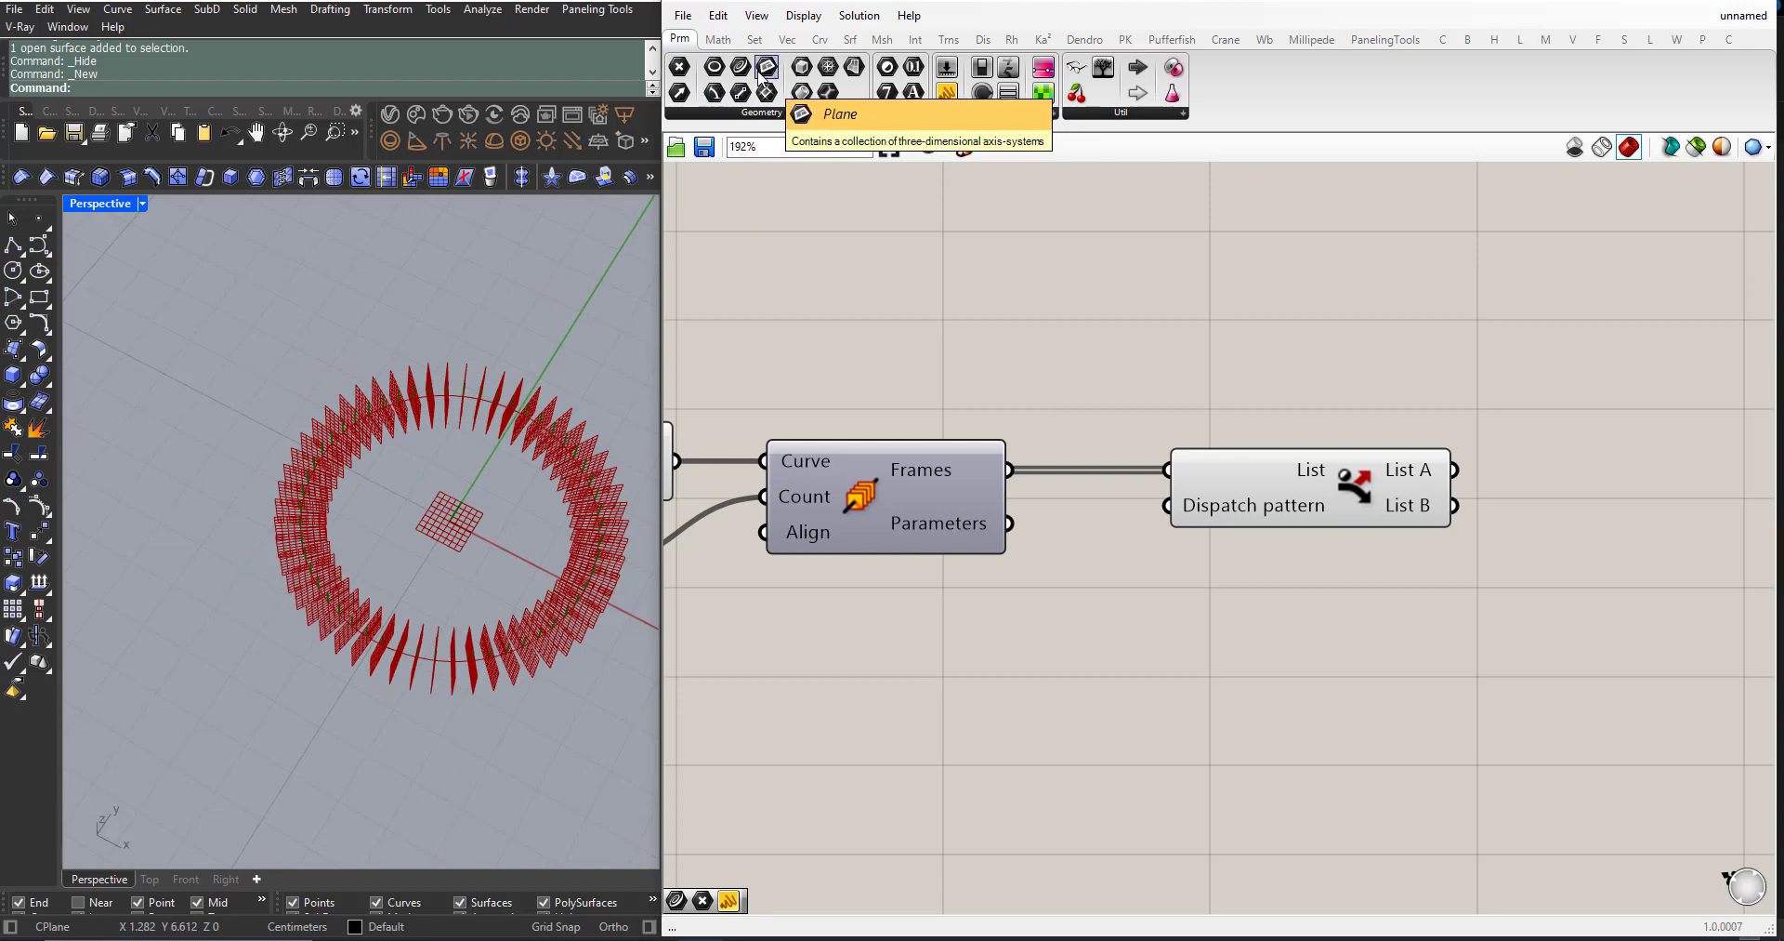
{"action": "left_click_drag", "start_coordinate": [770, 69], "coordinate": [1610, 361]}
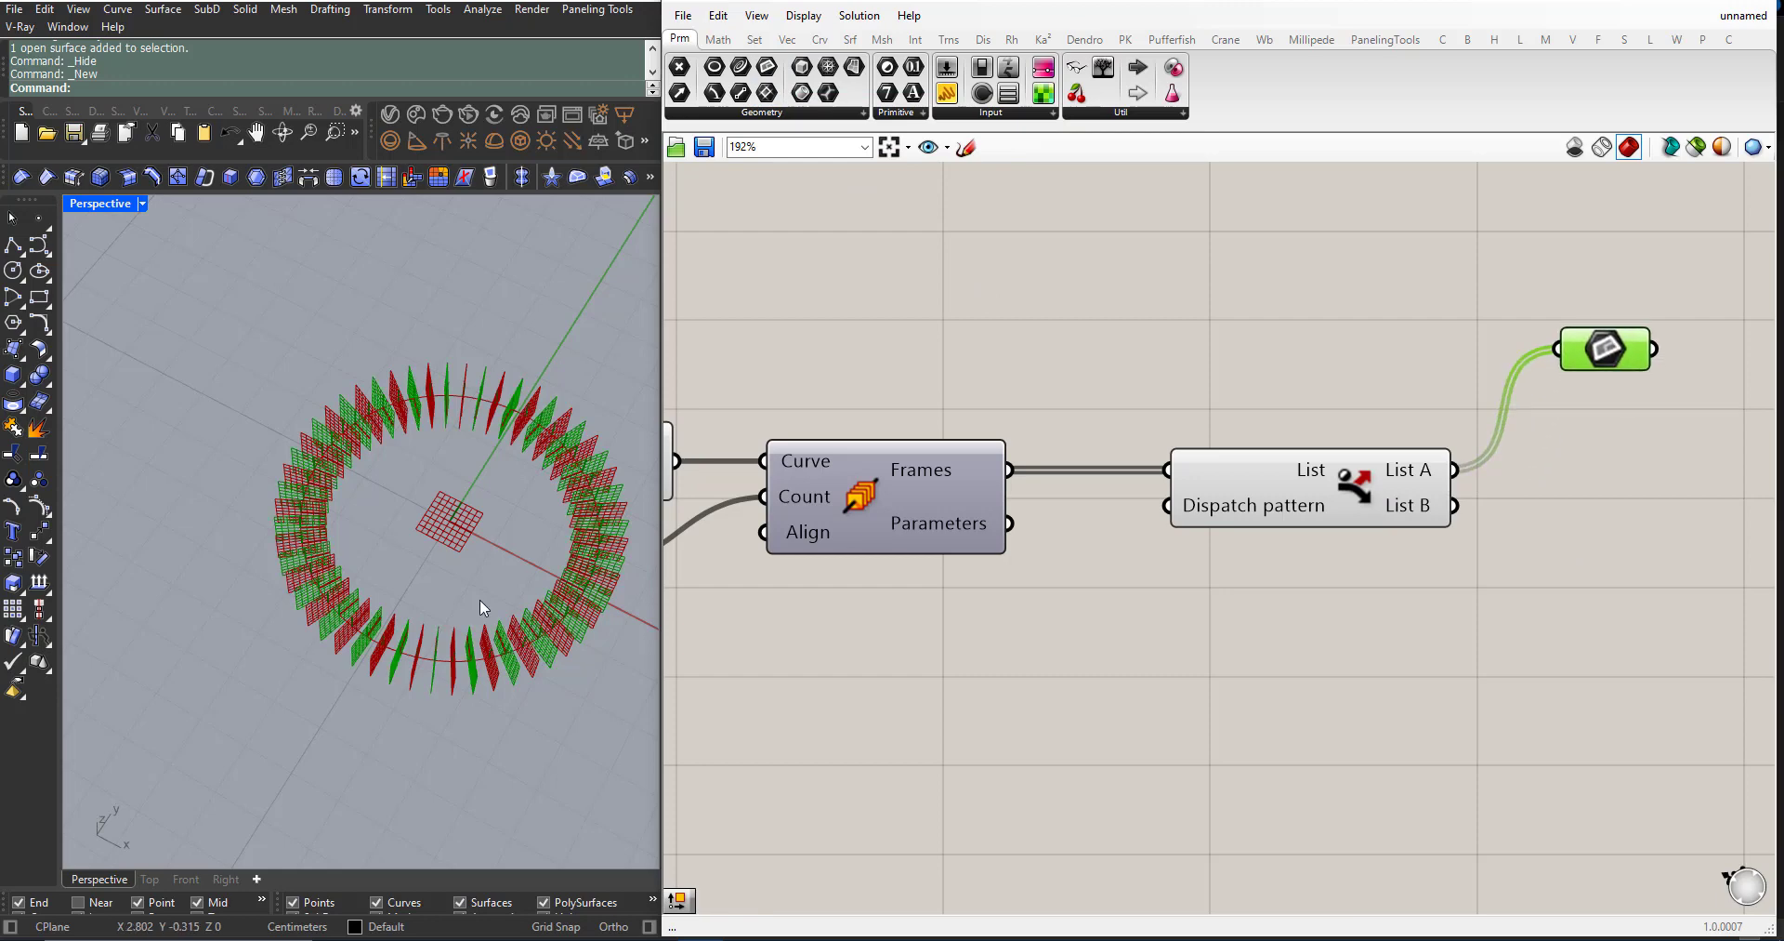
{"action": "right_click_drag", "start_coordinate": [483, 610], "coordinate": [412, 587]}
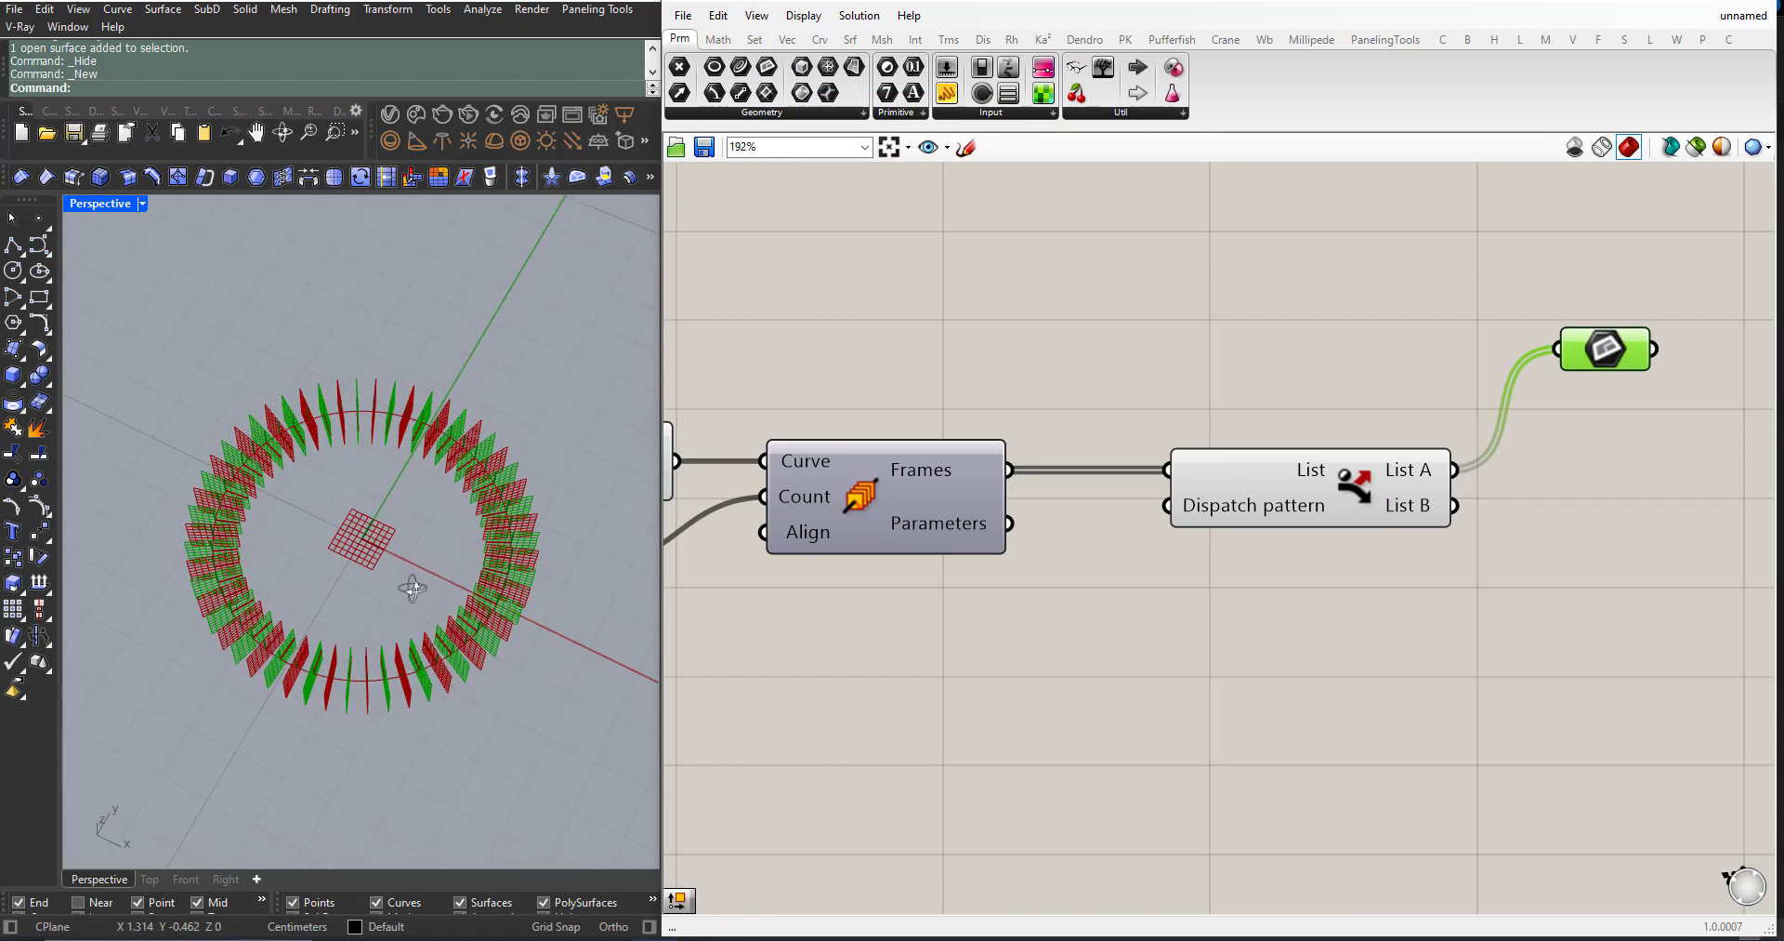
{"action": "left_click", "coordinate": [1508, 639]}
{"action": "left_click", "coordinate": [1587, 365]}
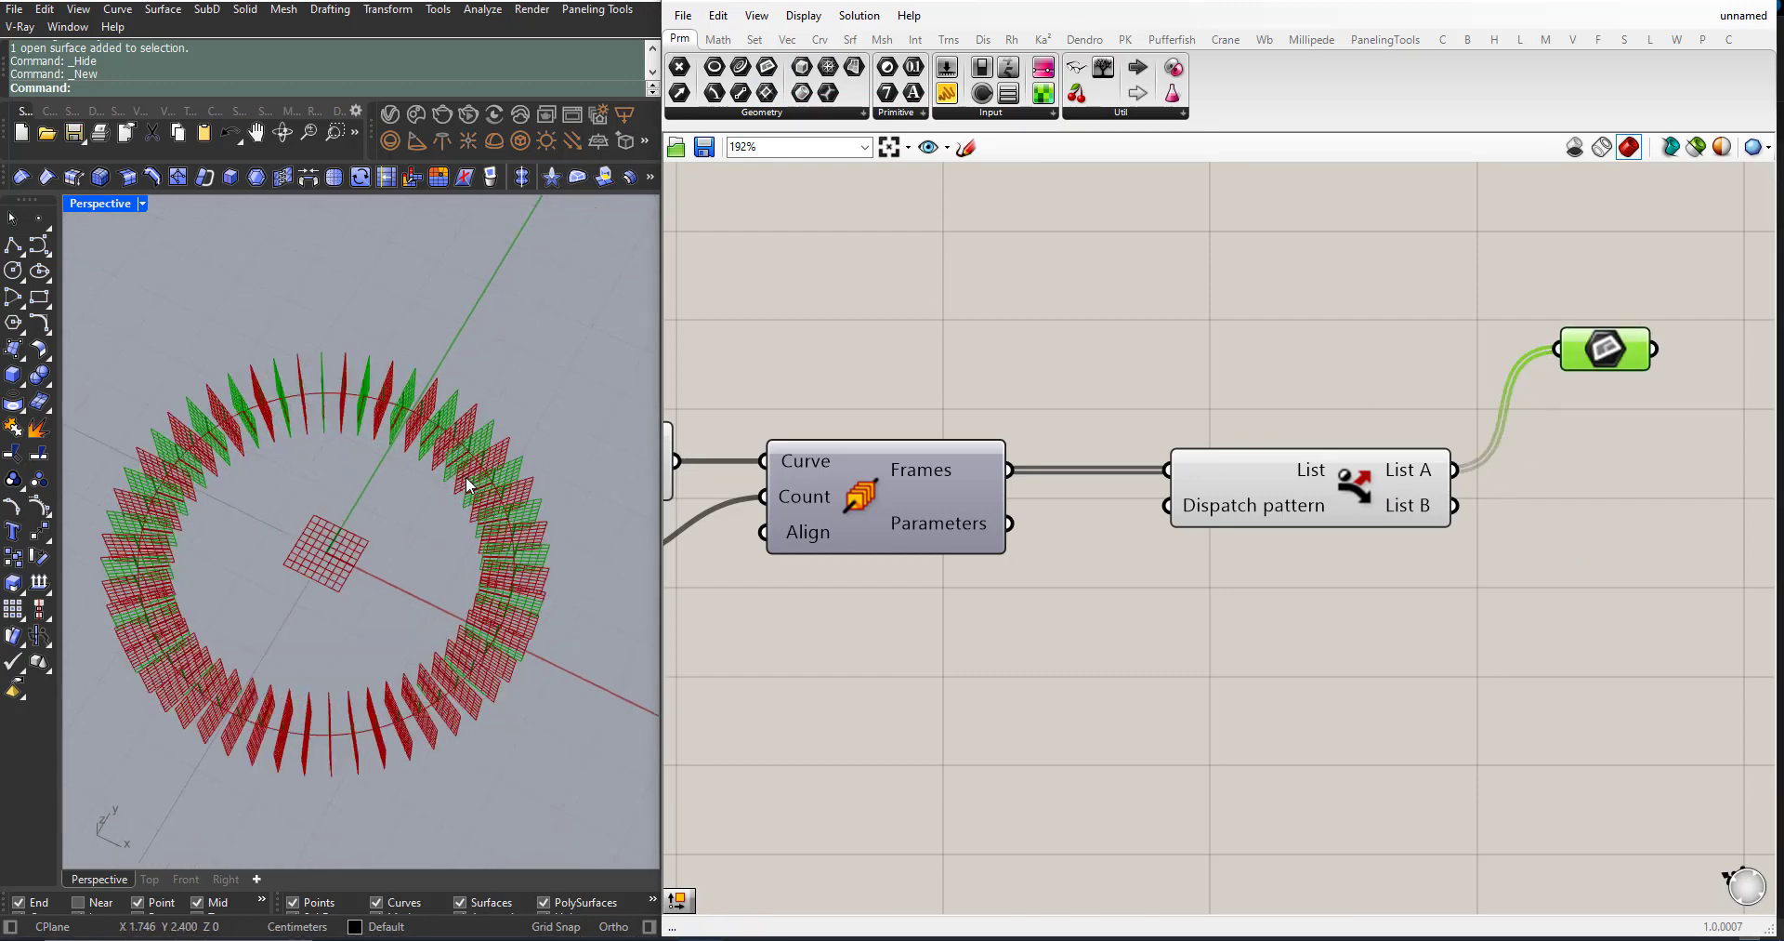
{"action": "scroll", "coordinate": [376, 363], "scroll_direction": "up", "scroll_amount": 5}
{"action": "scroll", "coordinate": [372, 379], "scroll_direction": "down", "scroll_amount": 5}
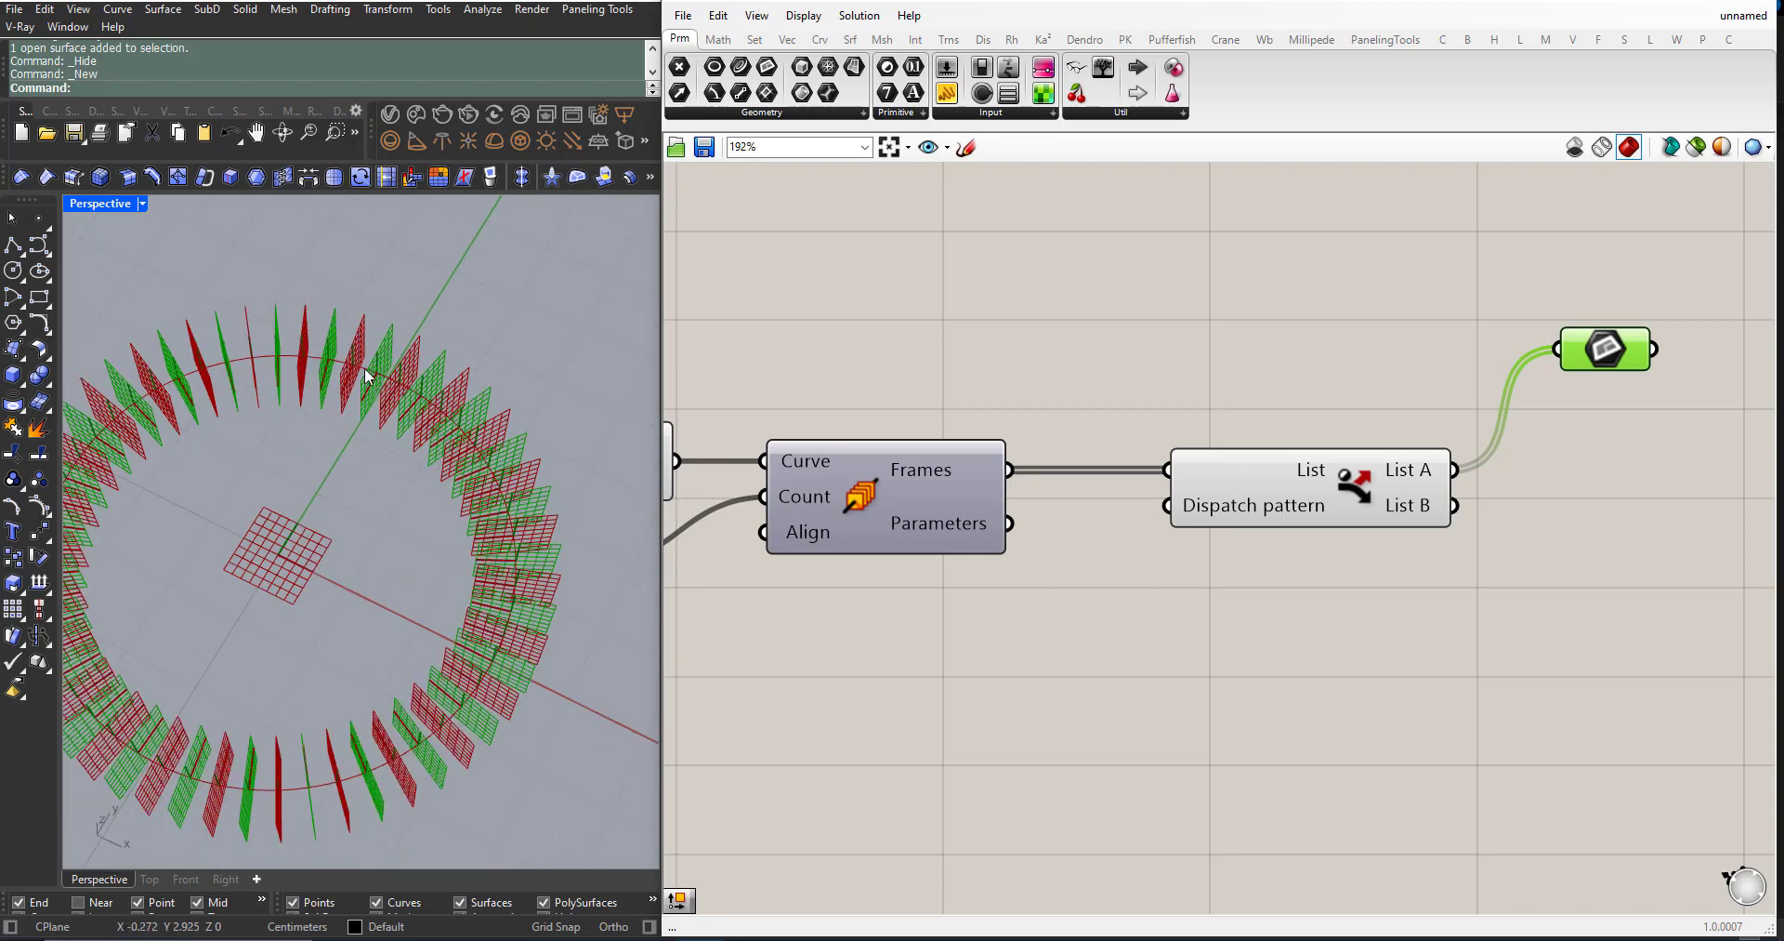
Step: Add a second Plane parameter connected to Dispatch's List B output and compare the two sets of frames
{"action": "scroll", "coordinate": [877, 511], "scroll_direction": "down", "scroll_amount": 2}
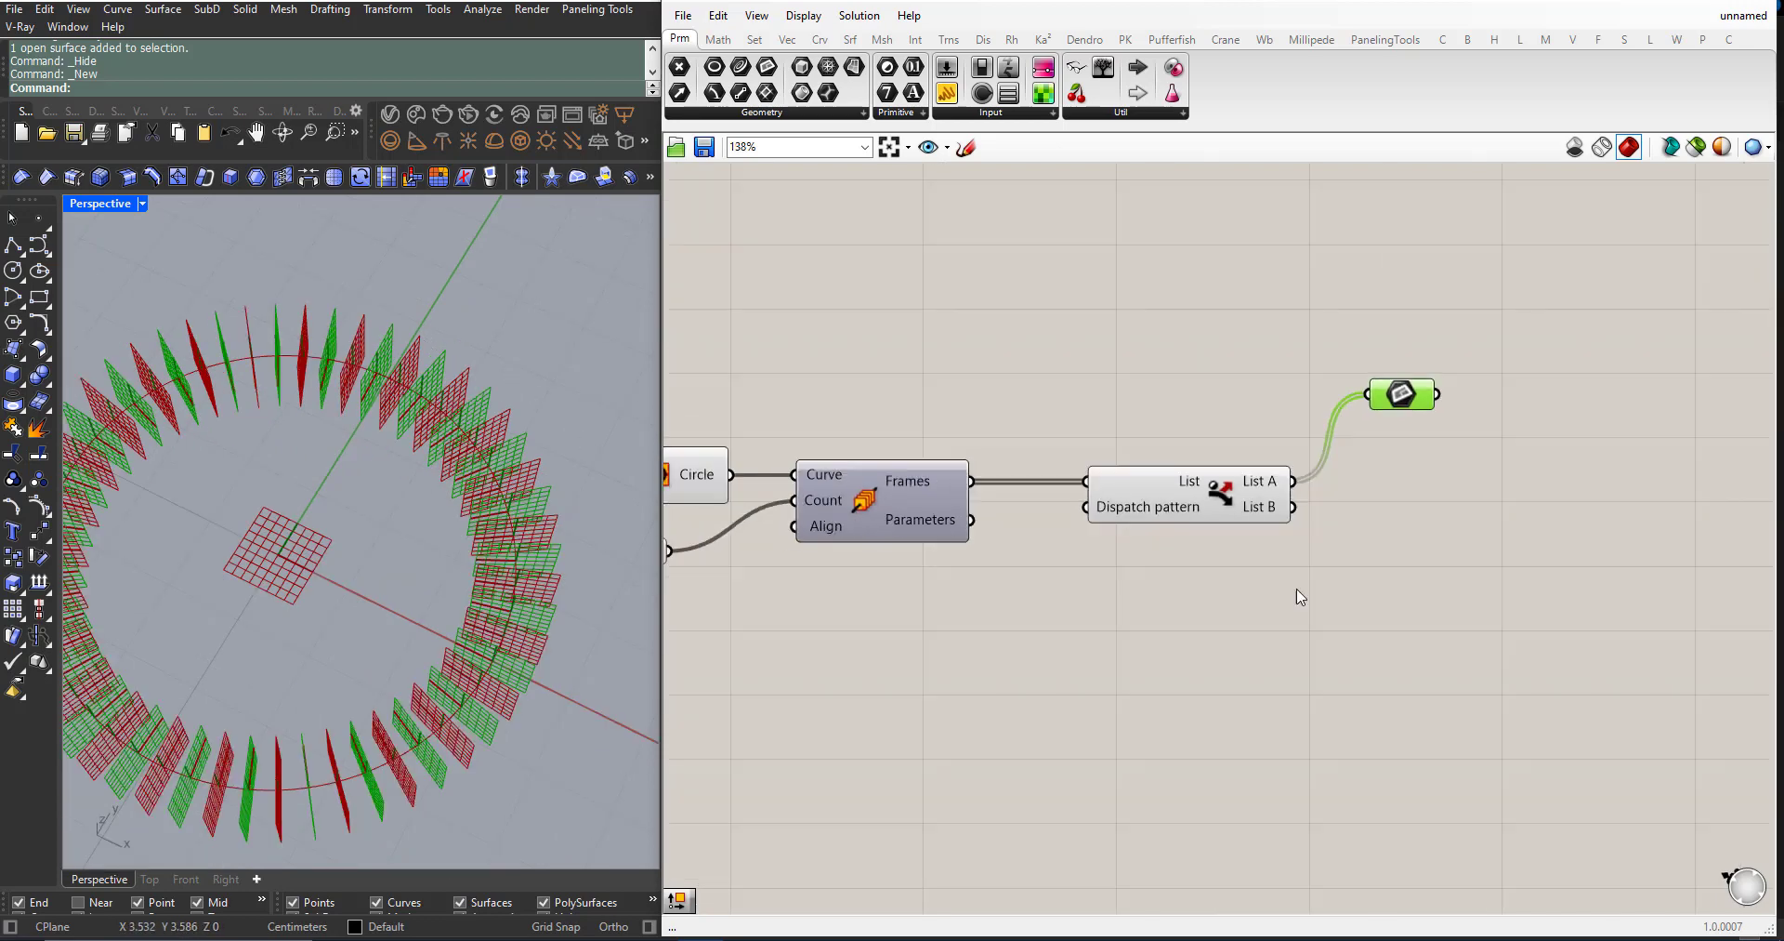
{"action": "left_click_drag", "start_coordinate": [767, 66], "coordinate": [1397, 583]}
{"action": "left_click_drag", "start_coordinate": [1293, 507], "coordinate": [1414, 589]}
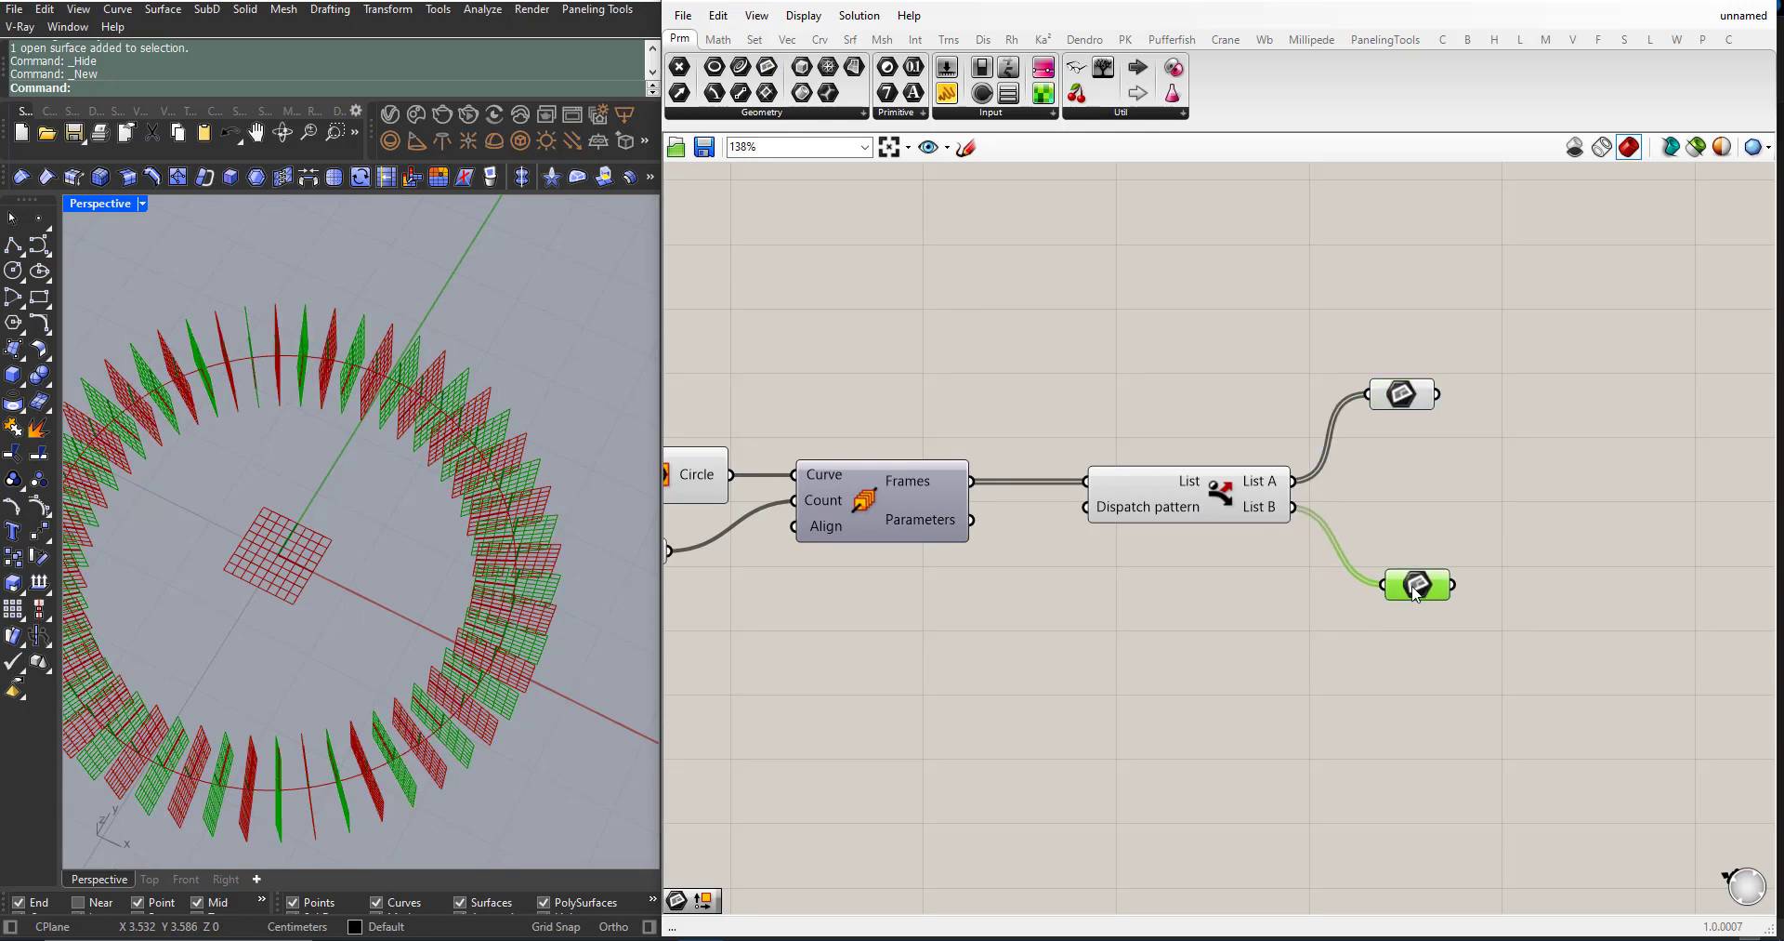
{"action": "left_click", "coordinate": [1404, 394]}
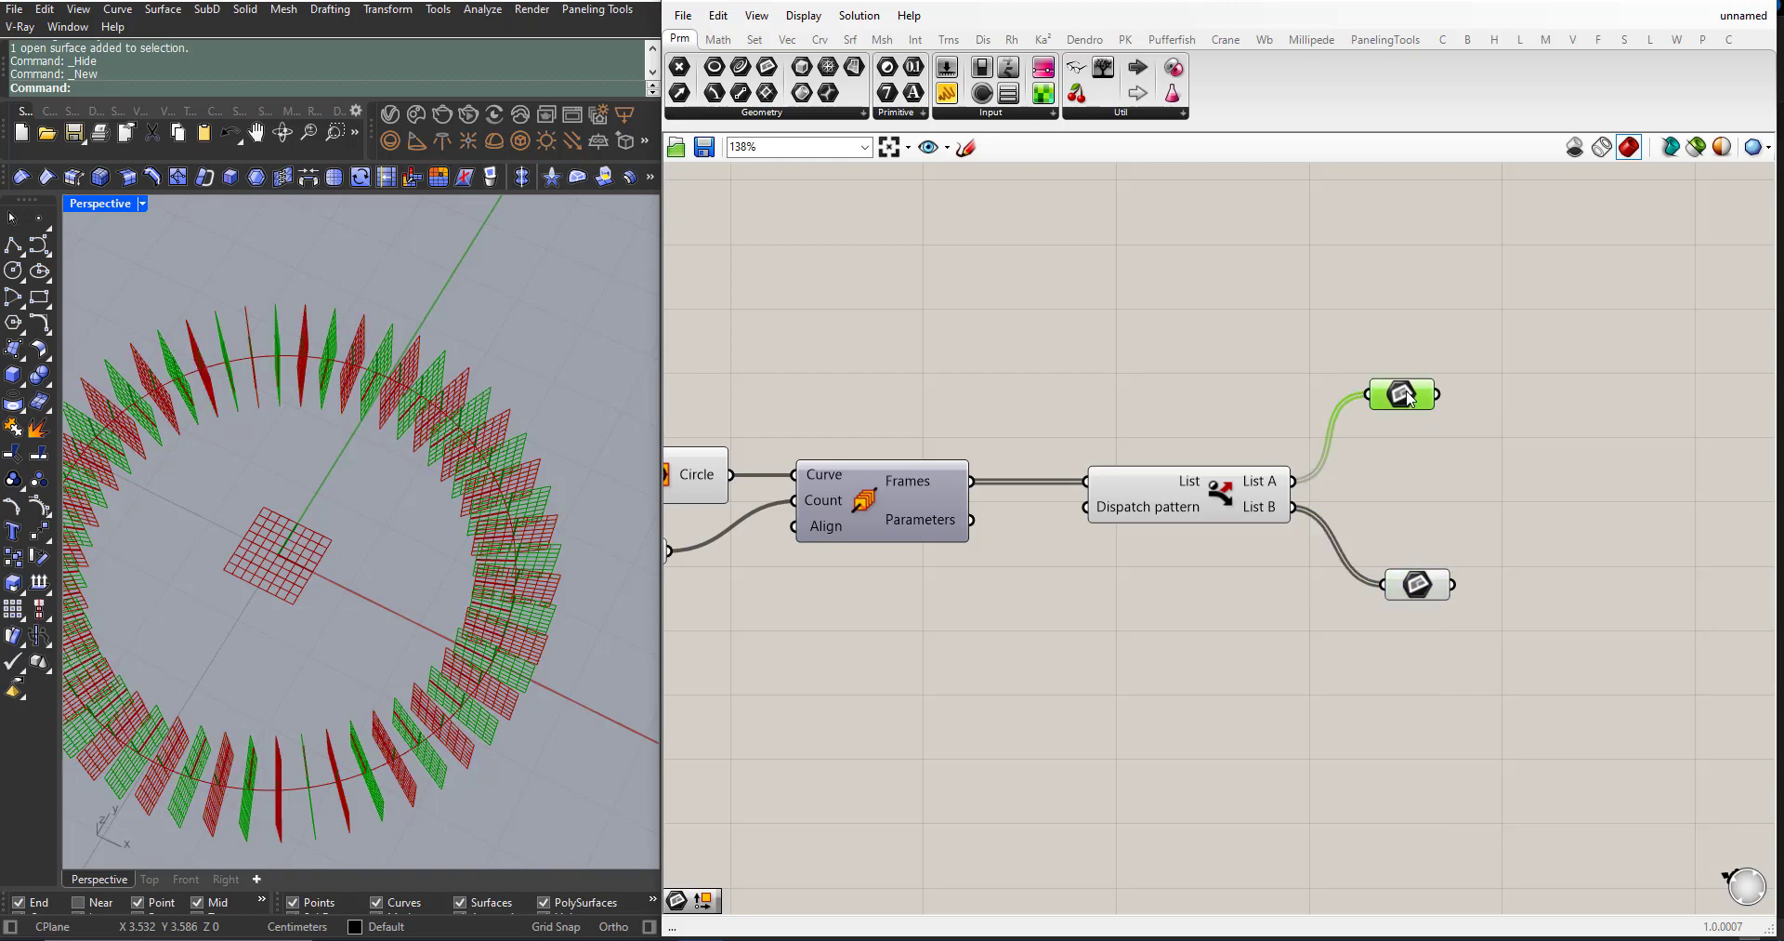
{"action": "left_click", "coordinate": [1417, 586]}
{"action": "left_click", "coordinate": [1199, 595]}
{"action": "mouse_move", "coordinate": [400, 483]}
{"action": "right_mouse_down"}
{"action": "mouse_move", "coordinate": [400, 535]}
{"action": "mouse_move", "coordinate": [390, 500]}
{"action": "right_mouse_up"}
{"action": "scroll", "coordinate": [338, 298], "scroll_direction": "up", "scroll_amount": 3}
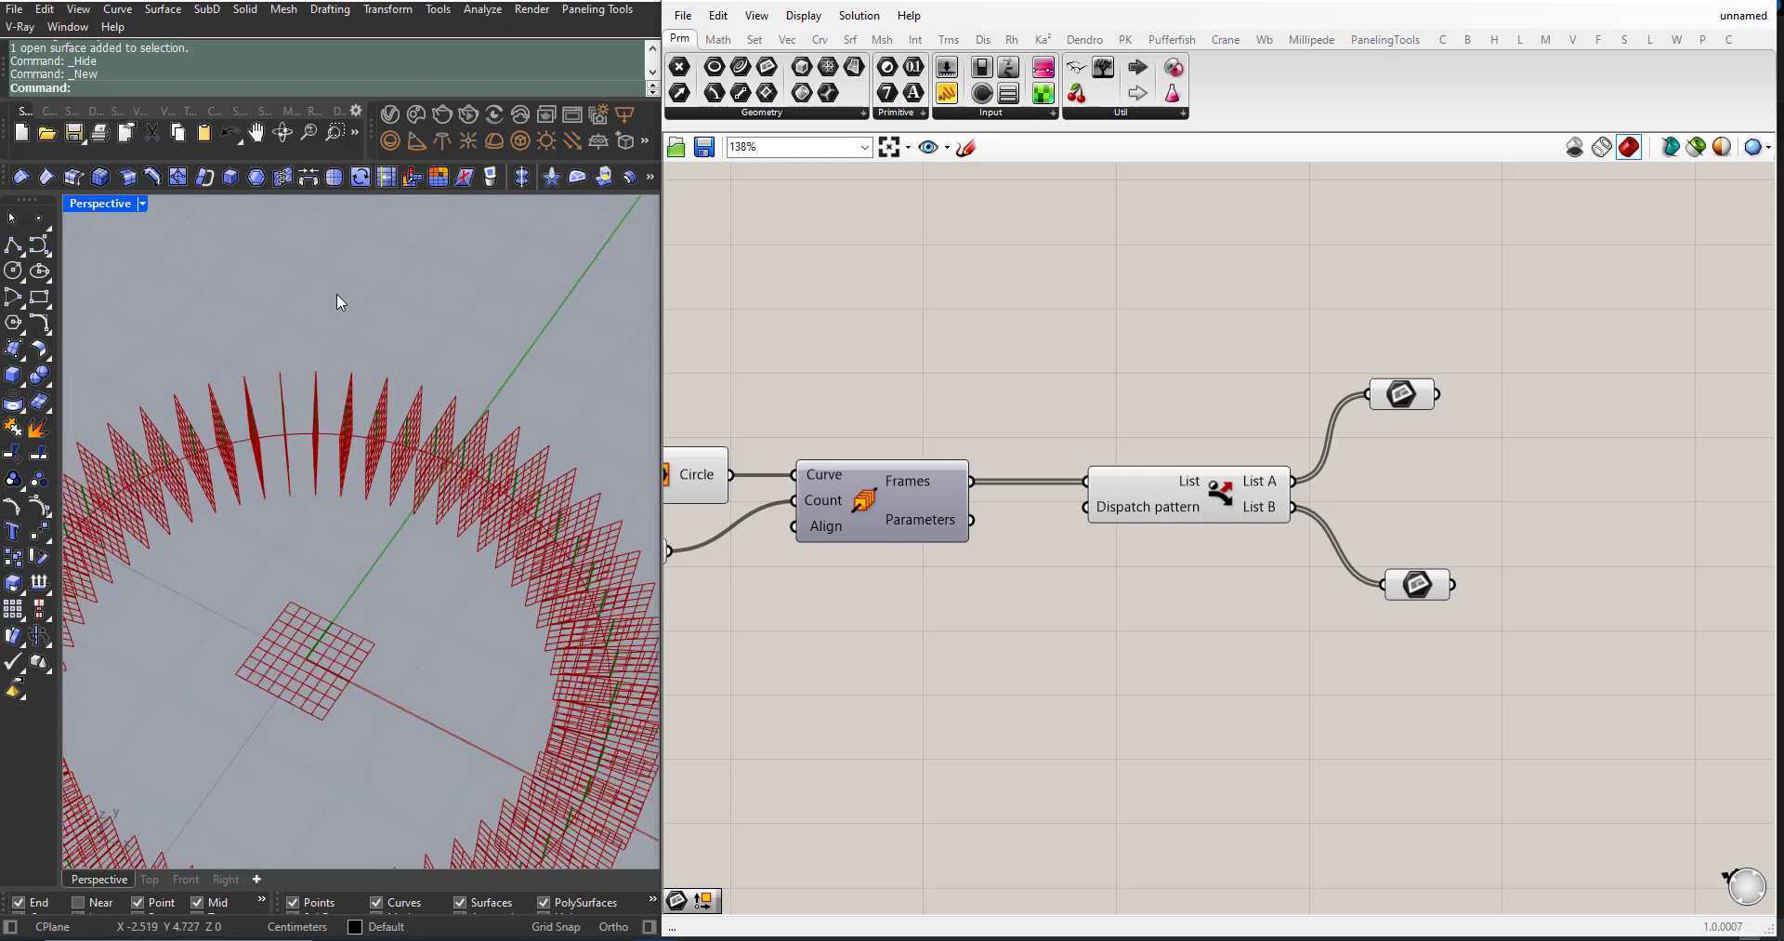
{"action": "right_click_drag", "start_coordinate": [325, 416], "coordinate": [344, 405]}
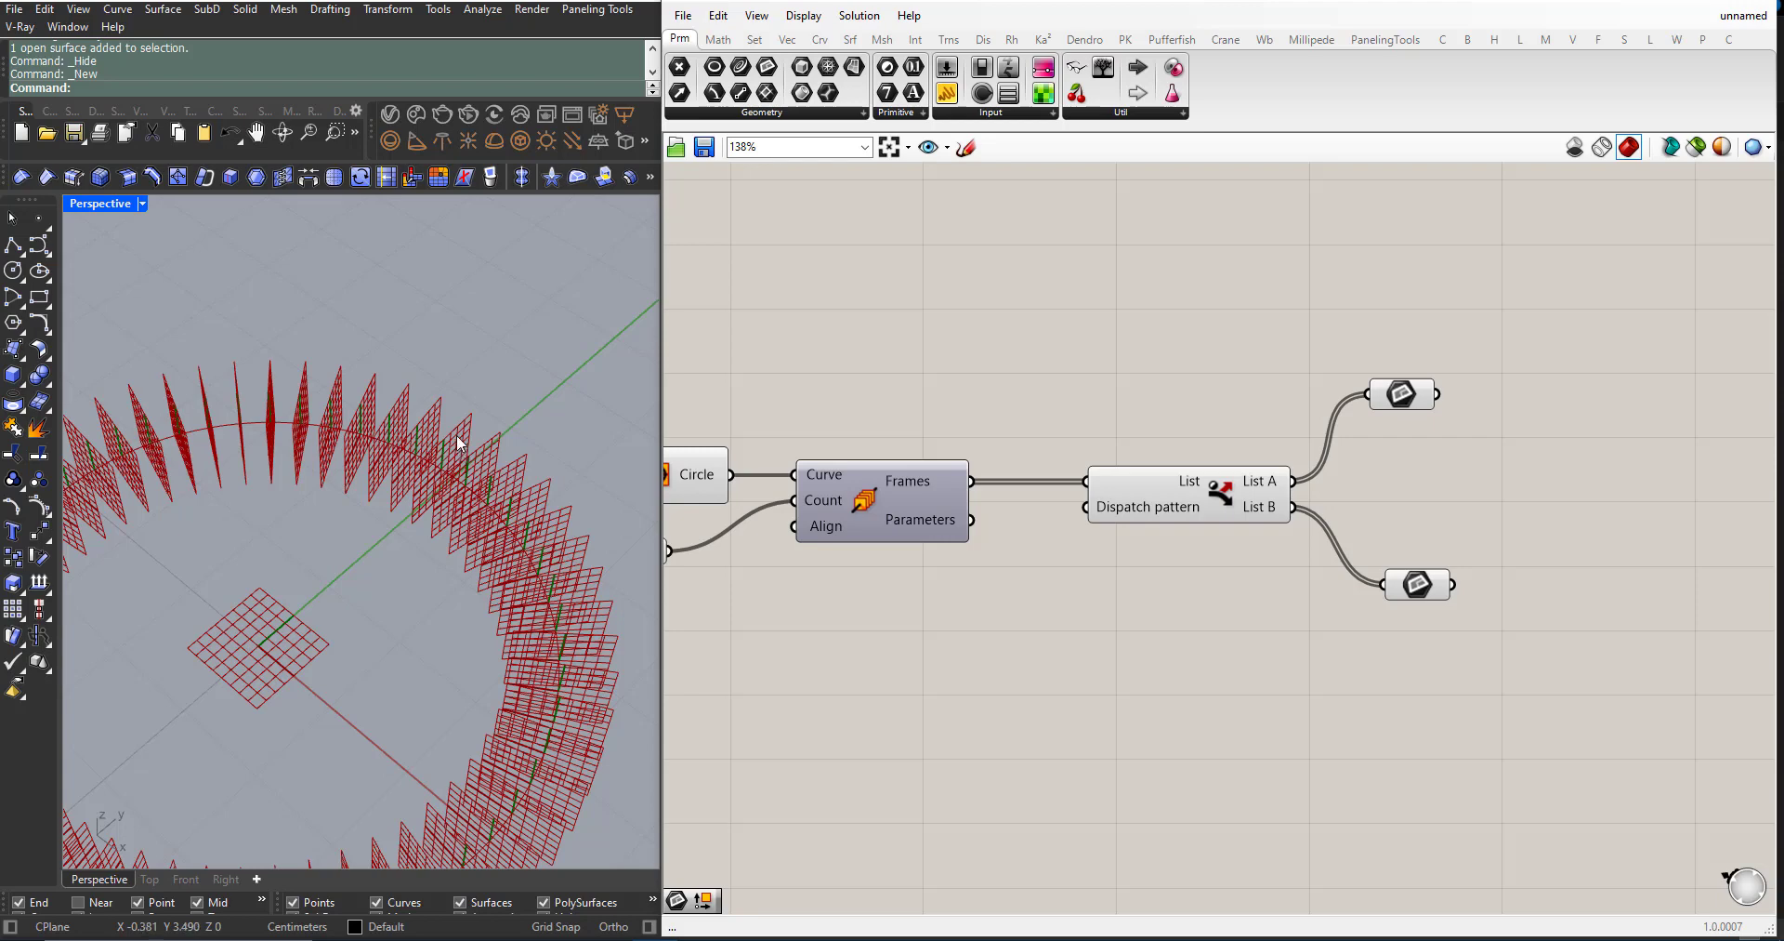
{"action": "scroll", "coordinate": [443, 428], "scroll_direction": "down", "scroll_amount": 2}
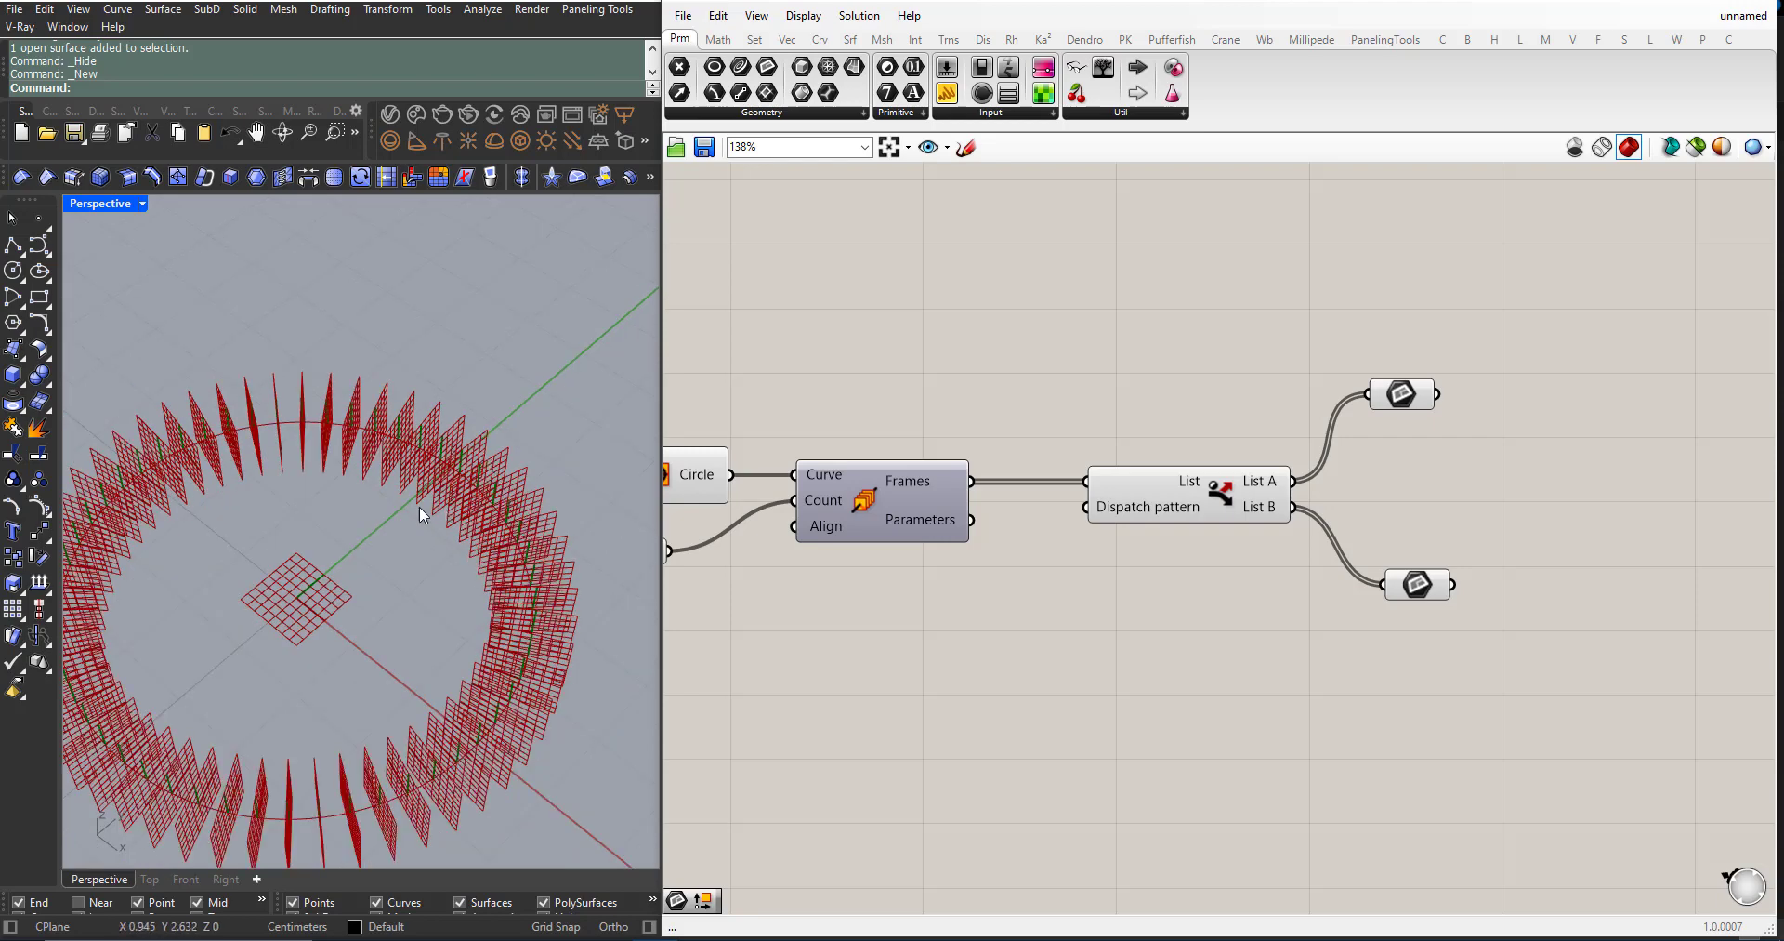
Step: Add a Panel below the Perp Frames component containing the lines true, false, false, false
{"action": "right_click_drag", "start_coordinate": [478, 518], "coordinate": [450, 470]}
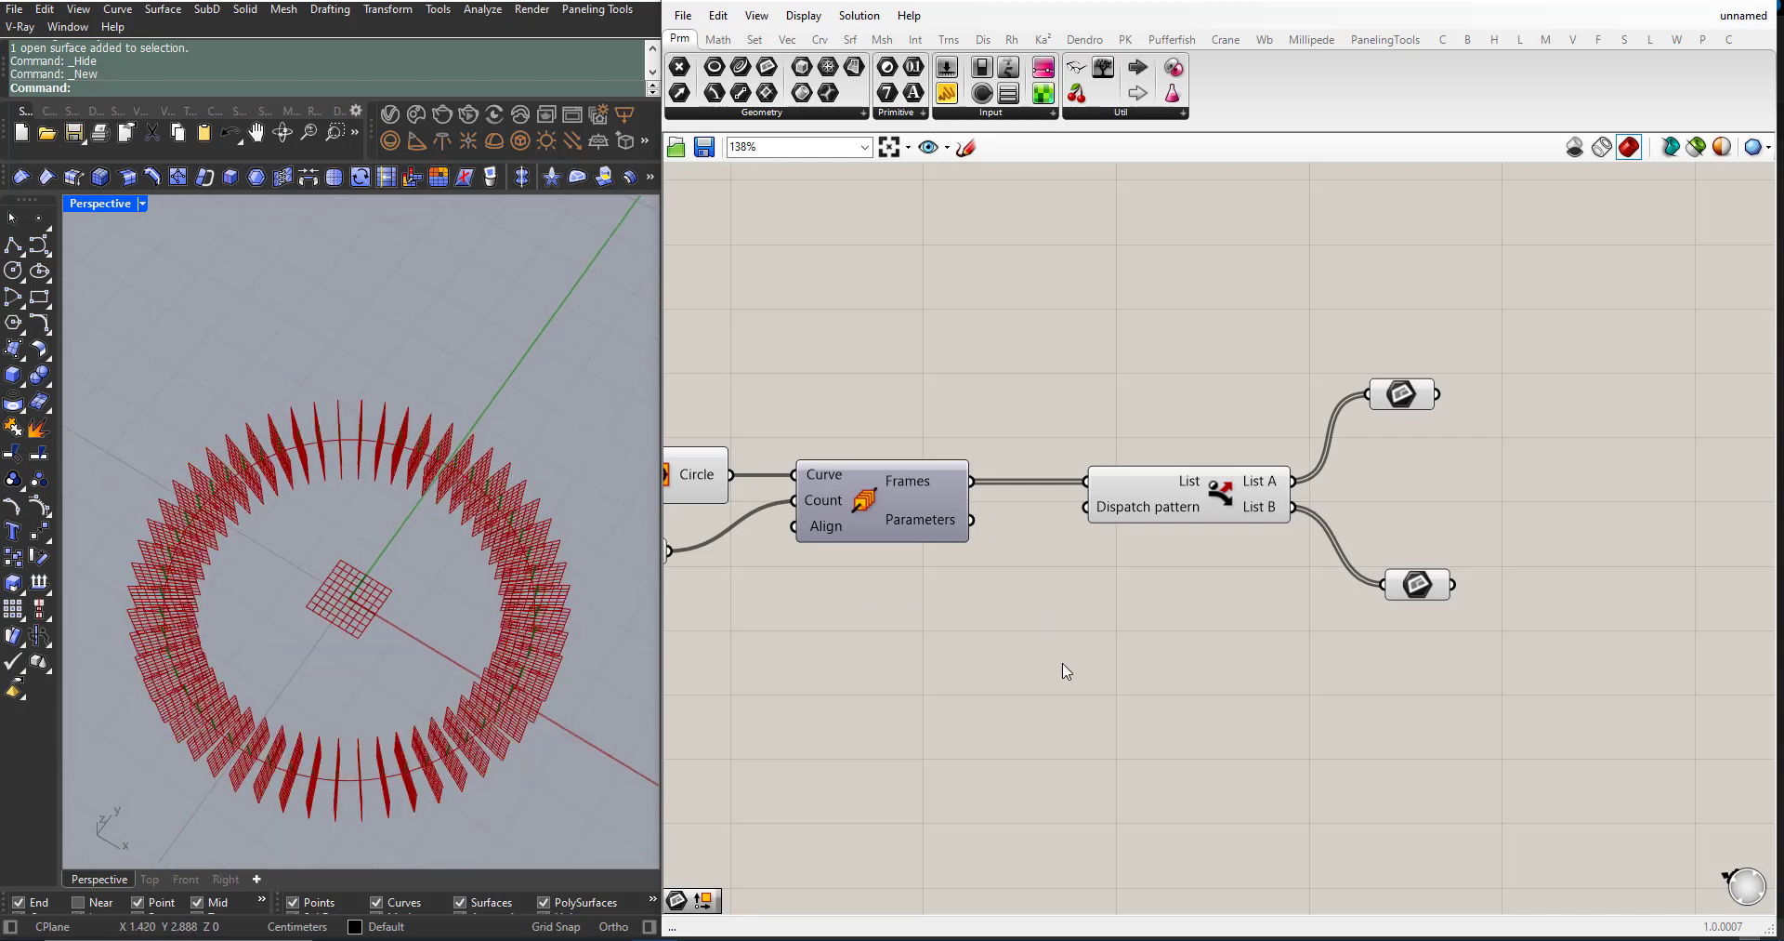
{"action": "double_click", "coordinate": [1002, 656]}
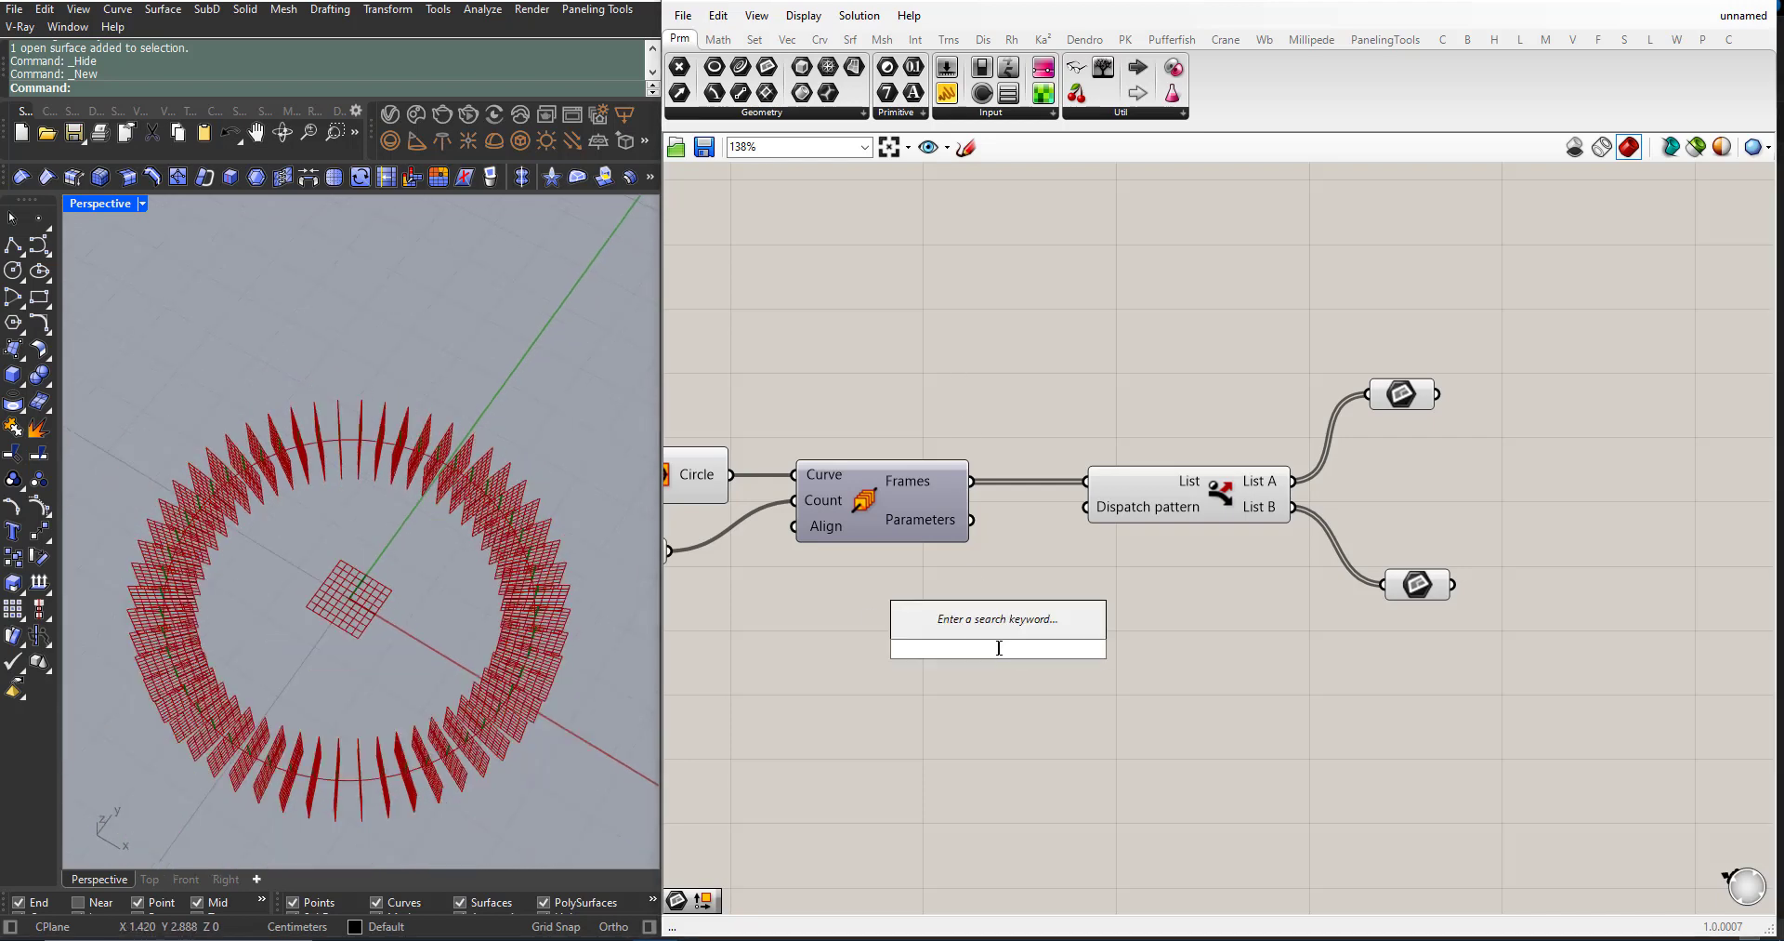
{"action": "type", "text": "panel"}
{"action": "key", "text": "Return"}
{"action": "double_click", "coordinate": [1002, 641]}
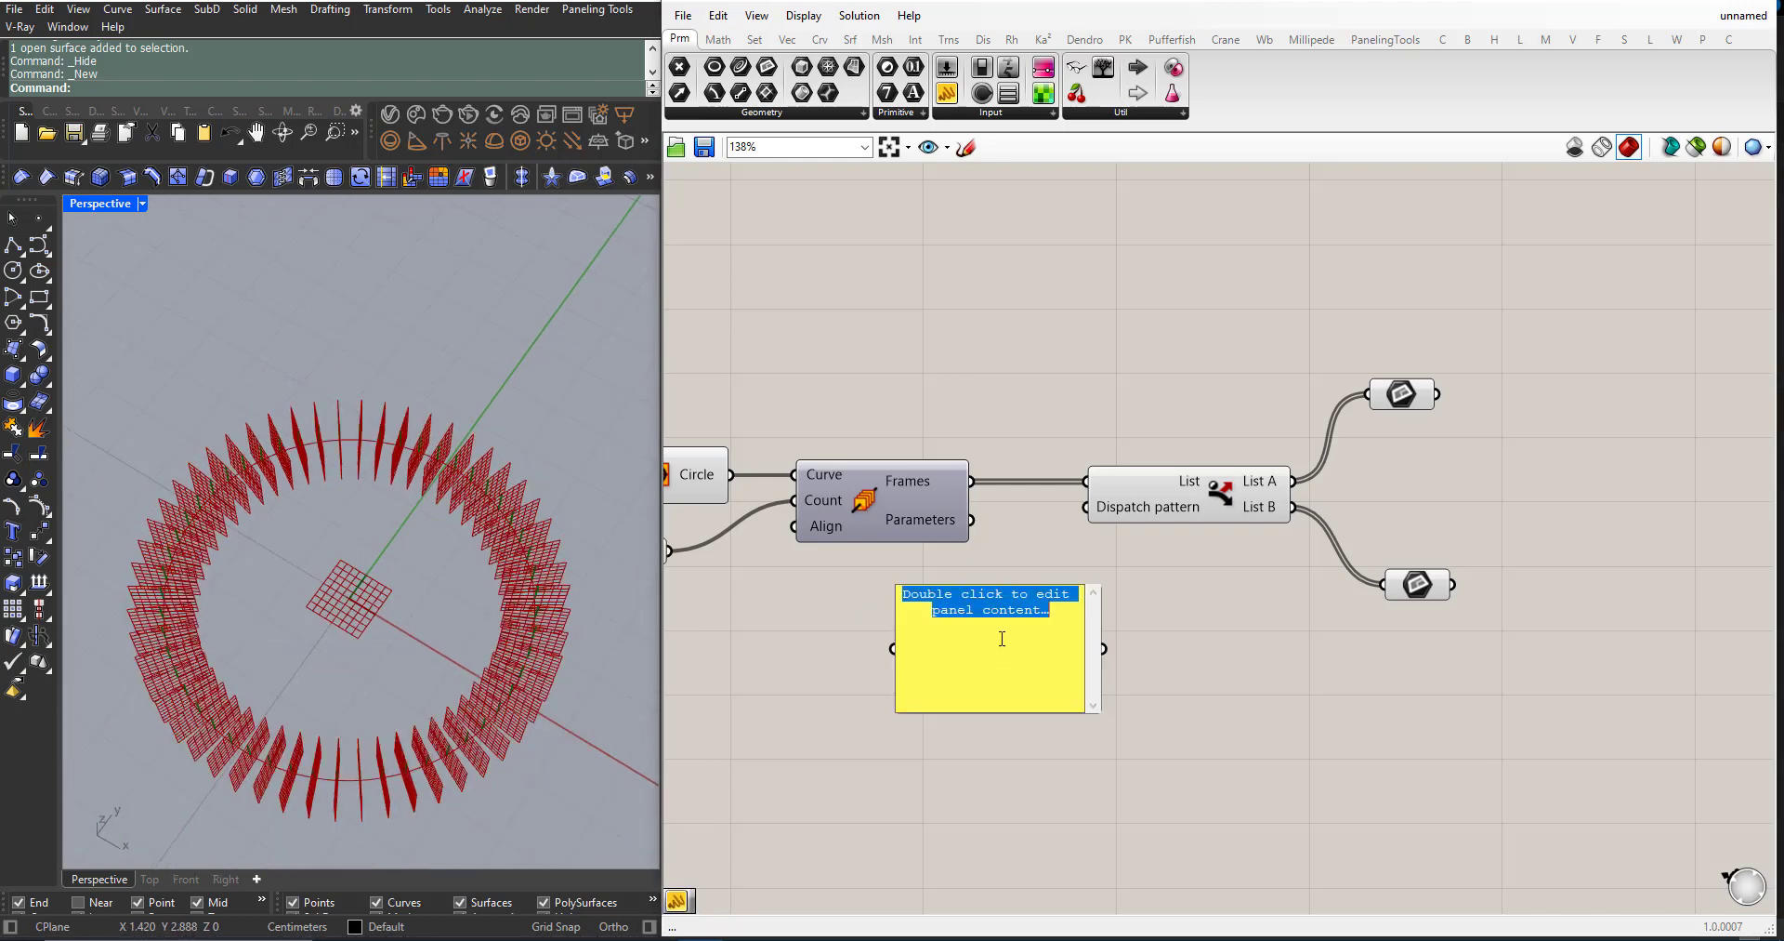
{"action": "type", "text": "t"}
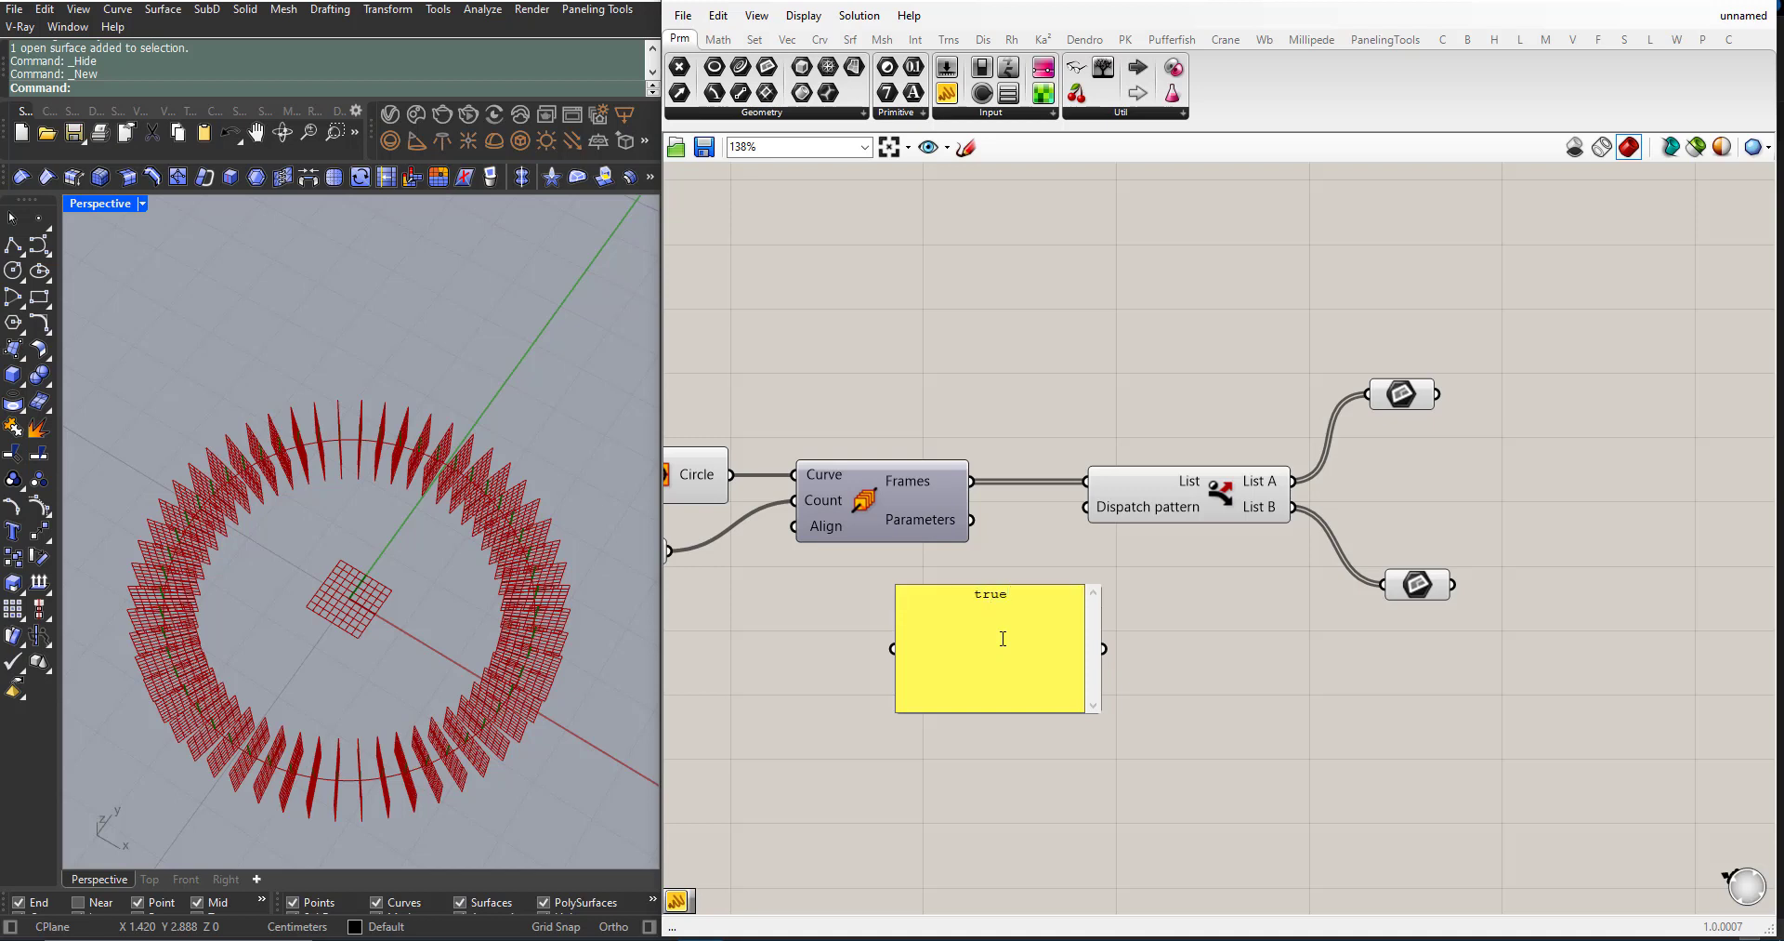
{"action": "type", "text": "rue"}
{"action": "key", "text": "Return"}
{"action": "type", "text": "false false"}
{"action": "key", "text": "Return"}
{"action": "type", "text": "false"}
{"action": "left_click", "coordinate": [1045, 774]}
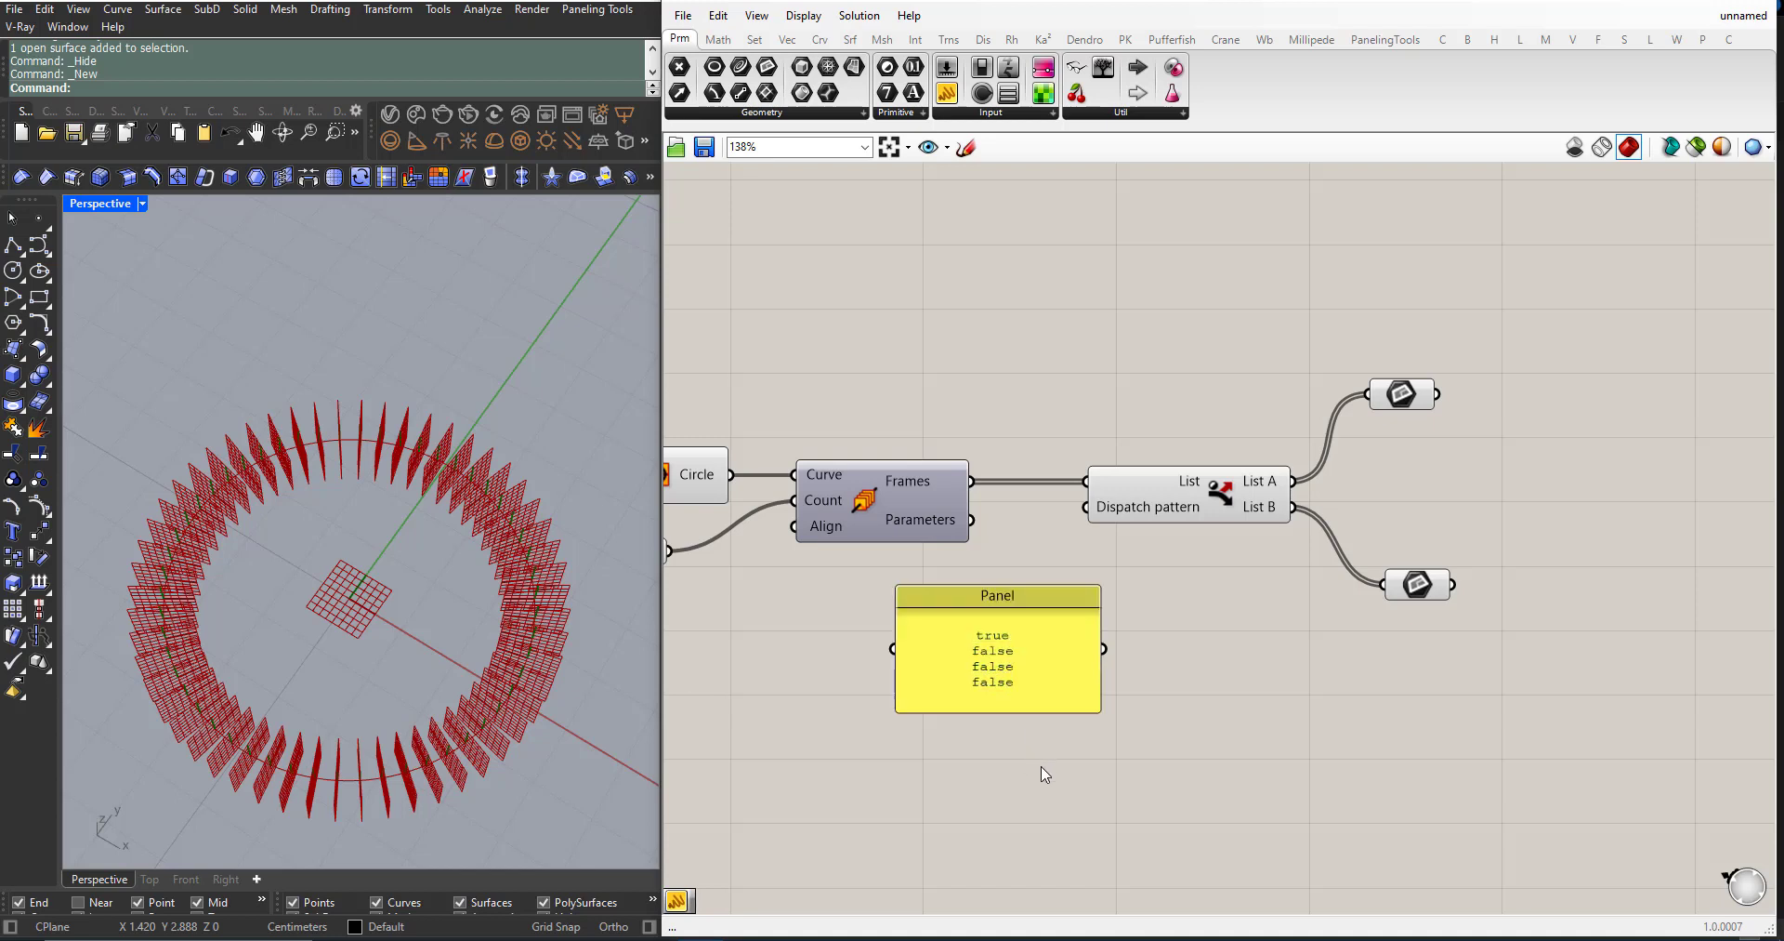
Step: Turn off Multiline Data for the true/false panel, and resize and place it below Dispatch's inputs
{"action": "left_click_drag", "start_coordinate": [1101, 712], "coordinate": [993, 706]}
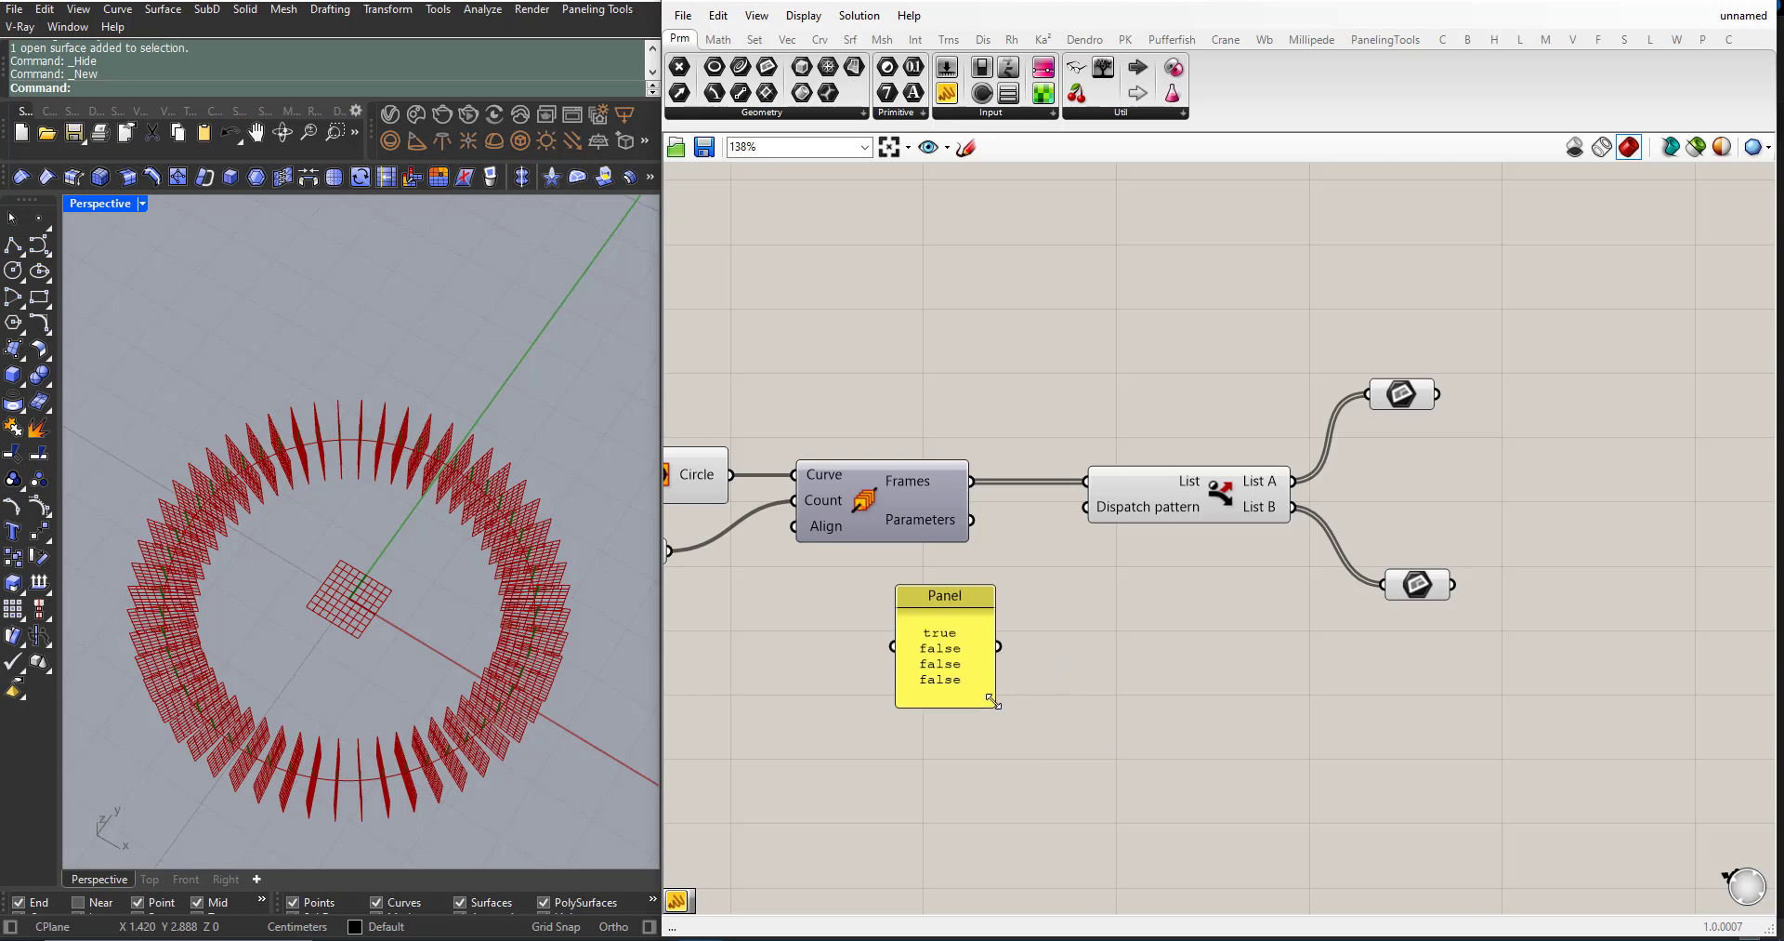
{"action": "left_click_drag", "start_coordinate": [948, 610], "coordinate": [1036, 593]}
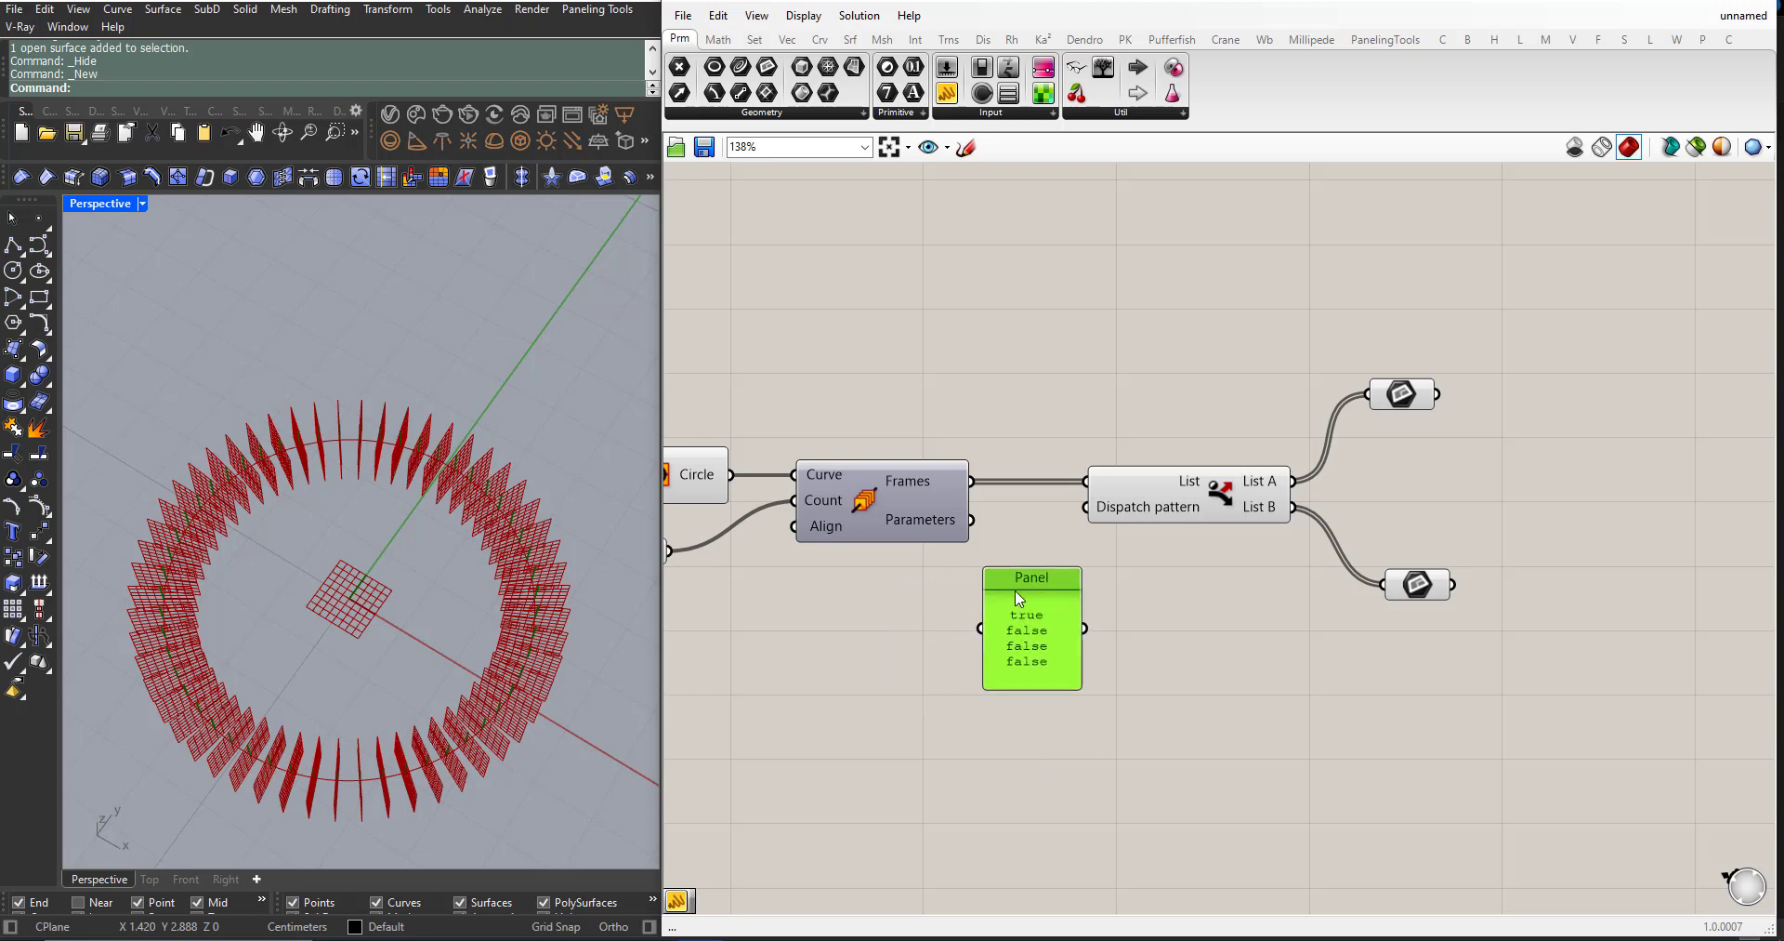
{"action": "right_click", "coordinate": [1027, 617]}
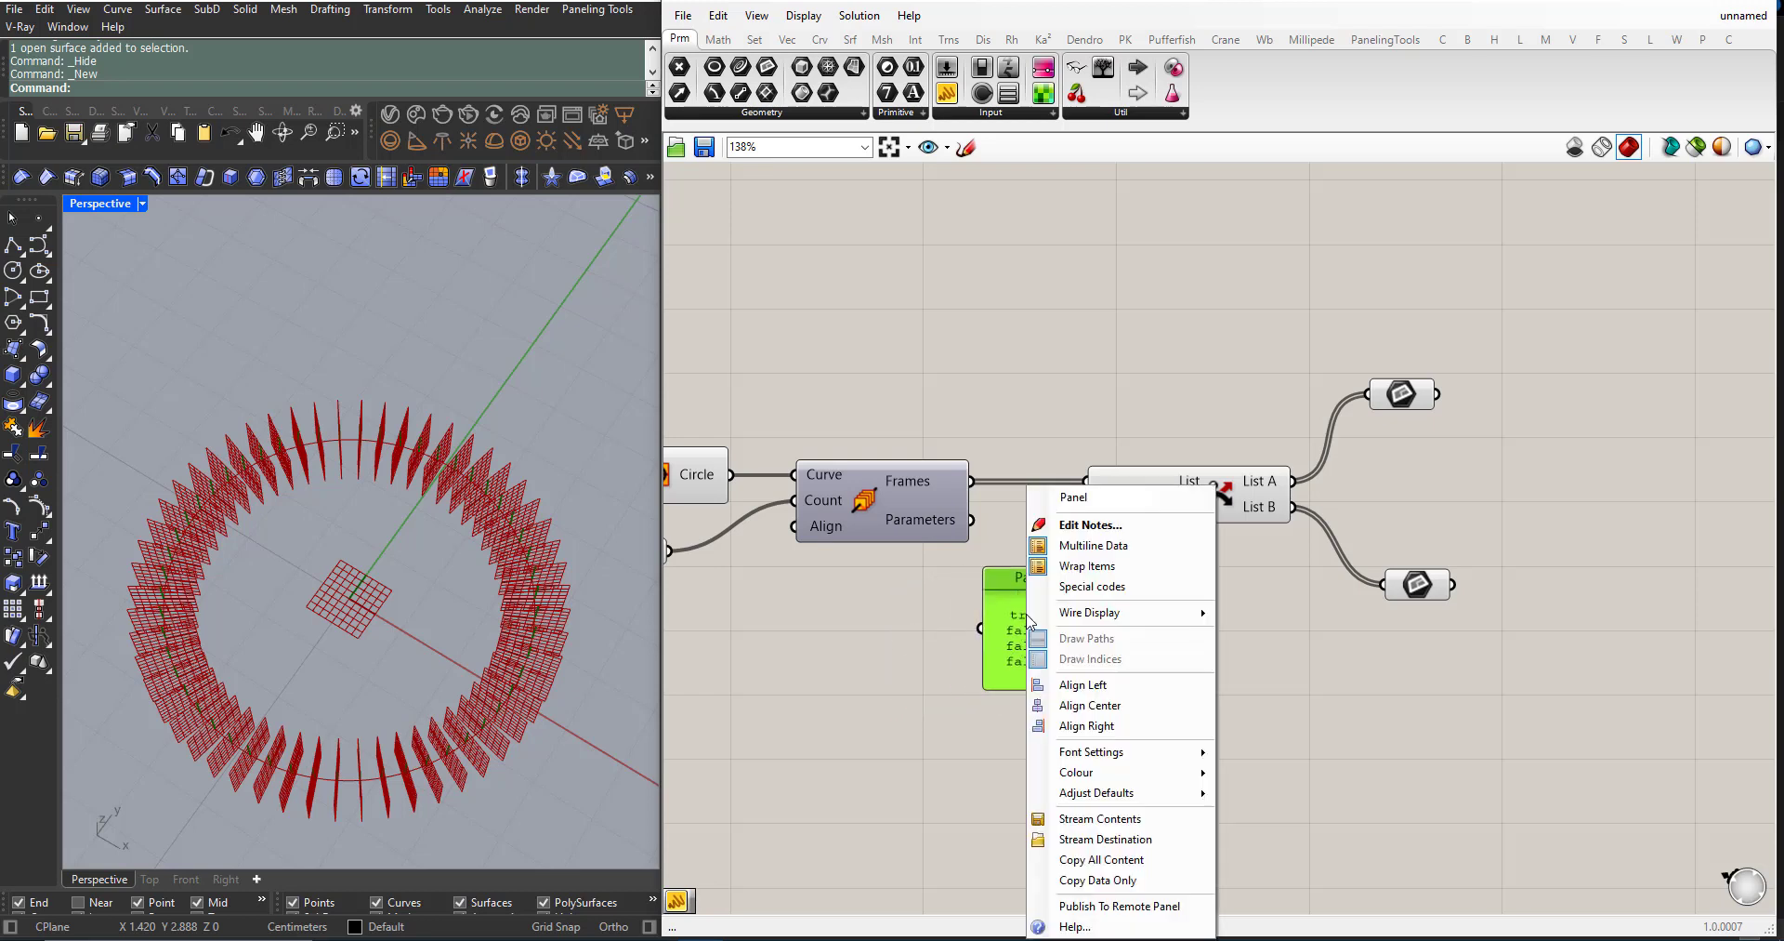
{"action": "left_click", "coordinate": [1099, 547]}
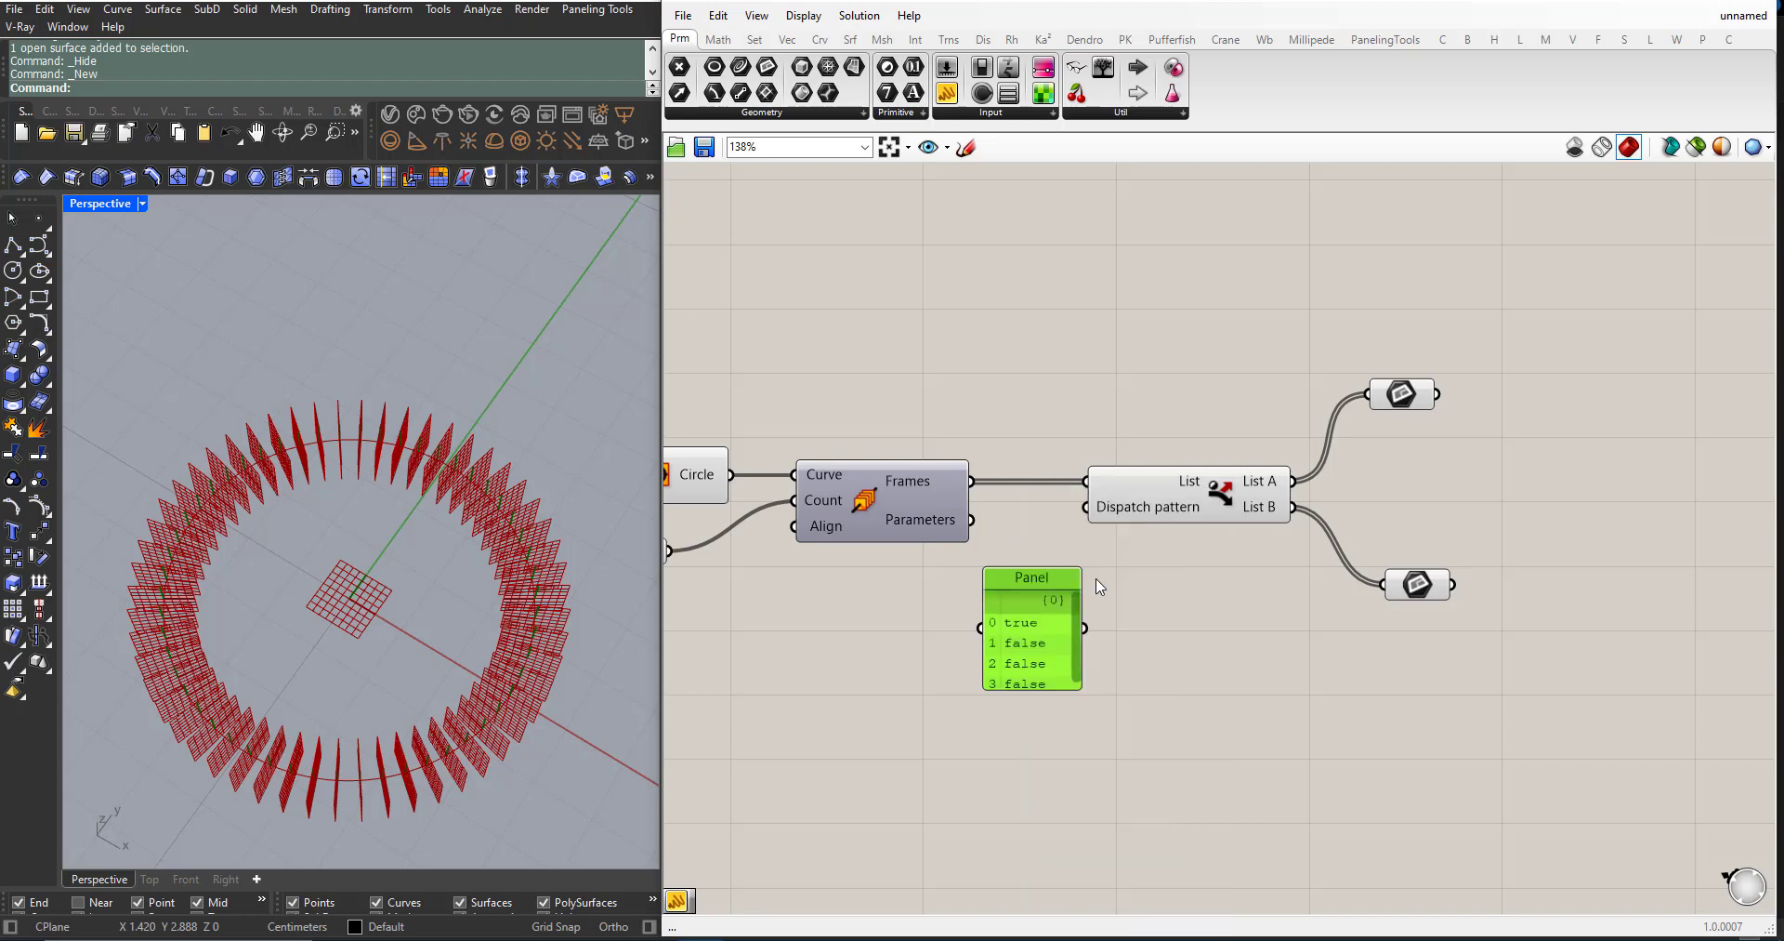
{"action": "mouse_move", "coordinate": [1078, 689]}
{"action": "left_mouse_down"}
{"action": "mouse_move", "coordinate": [1120, 742]}
{"action": "mouse_move", "coordinate": [1067, 713]}
{"action": "left_mouse_up"}
{"action": "left_click_drag", "start_coordinate": [1039, 577], "coordinate": [1019, 583]}
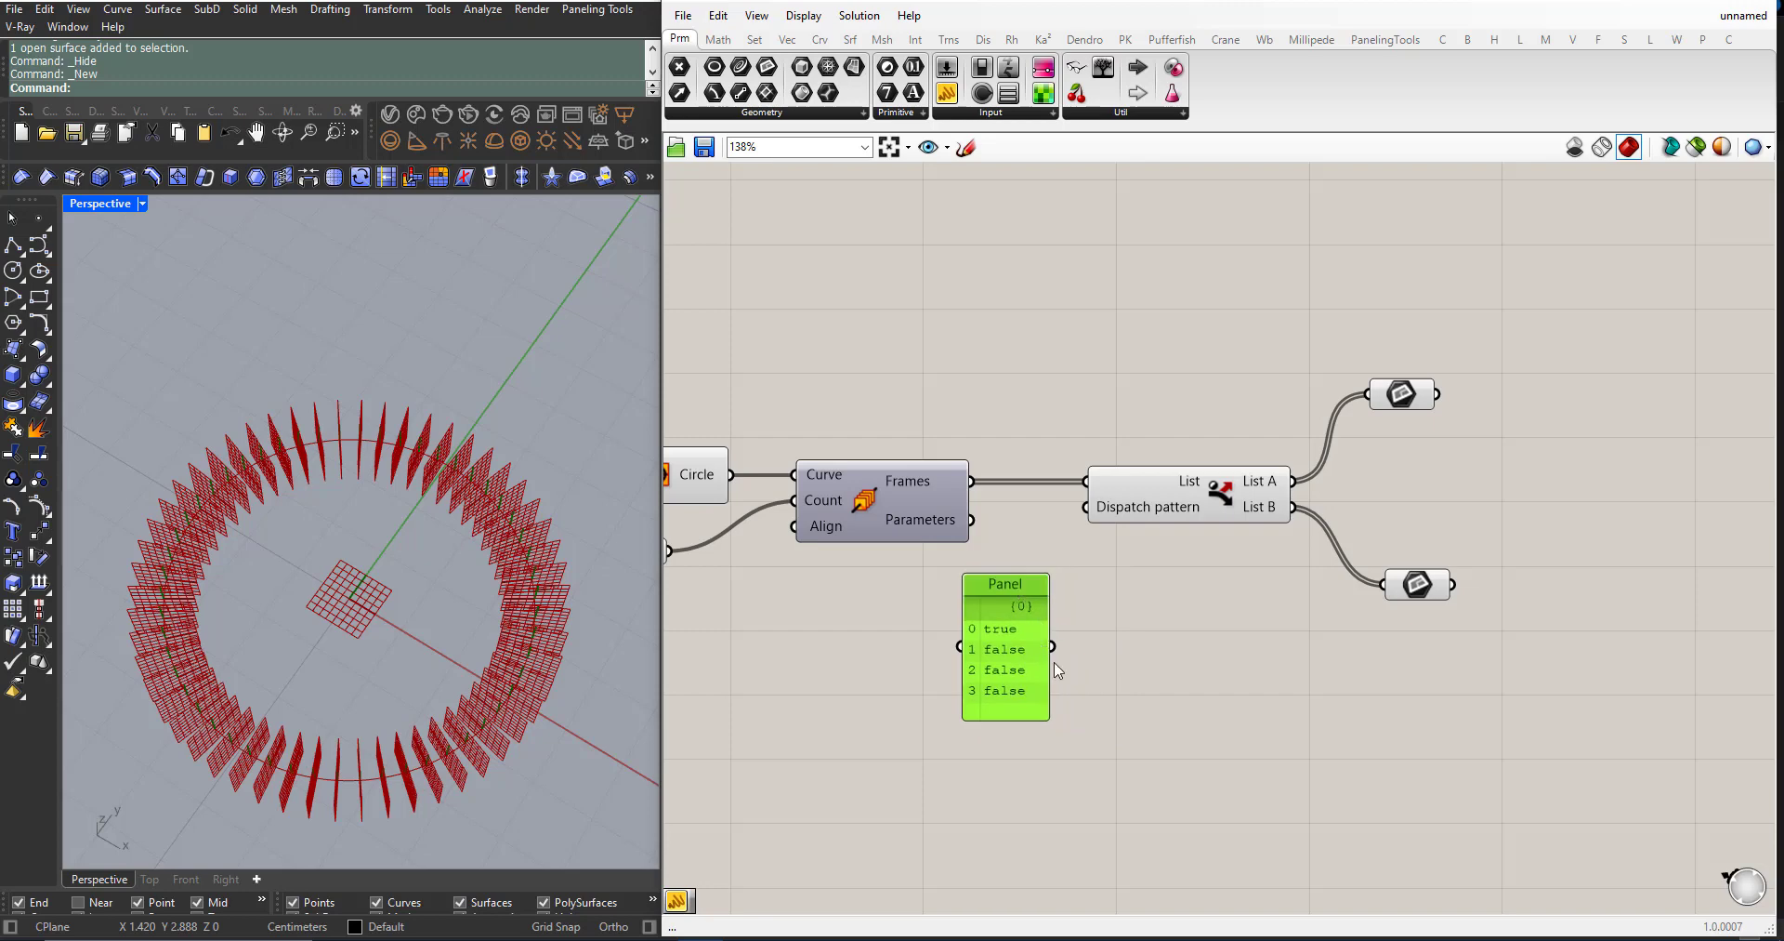
Step: Connect the true/false panel to Dispatch's pattern input and inspect which frames the List B Plane parameter holds
{"action": "left_click_drag", "start_coordinate": [1052, 649], "coordinate": [1094, 514]}
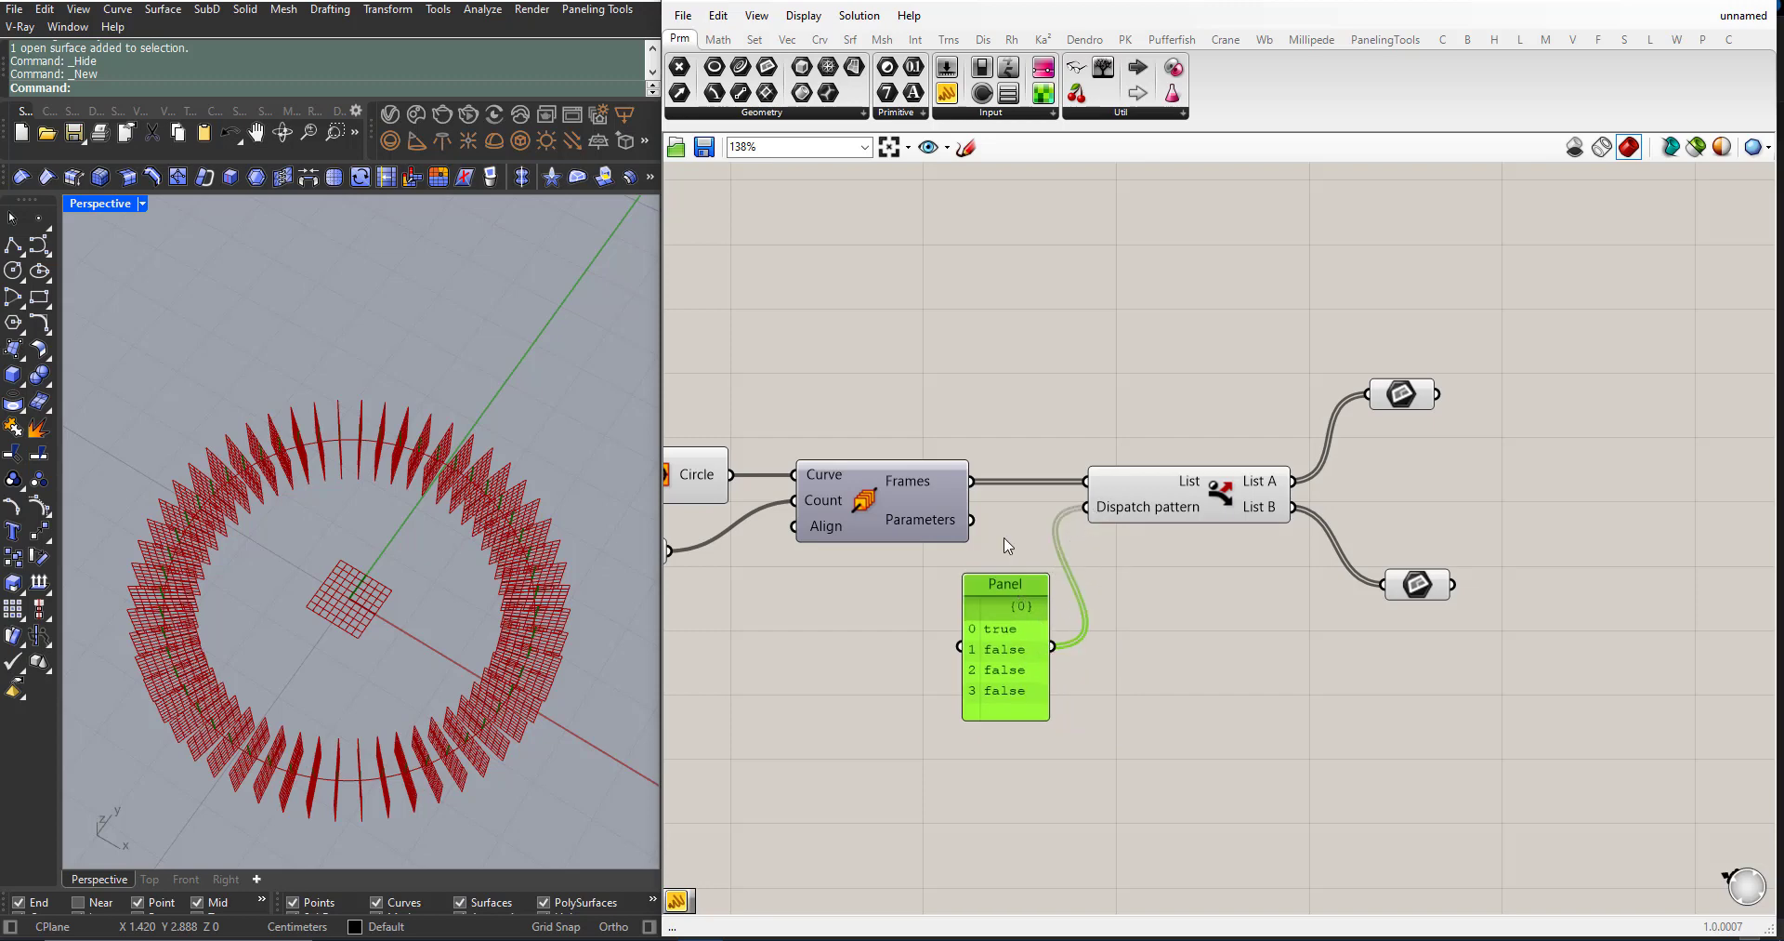
{"action": "left_click", "coordinate": [1419, 588]}
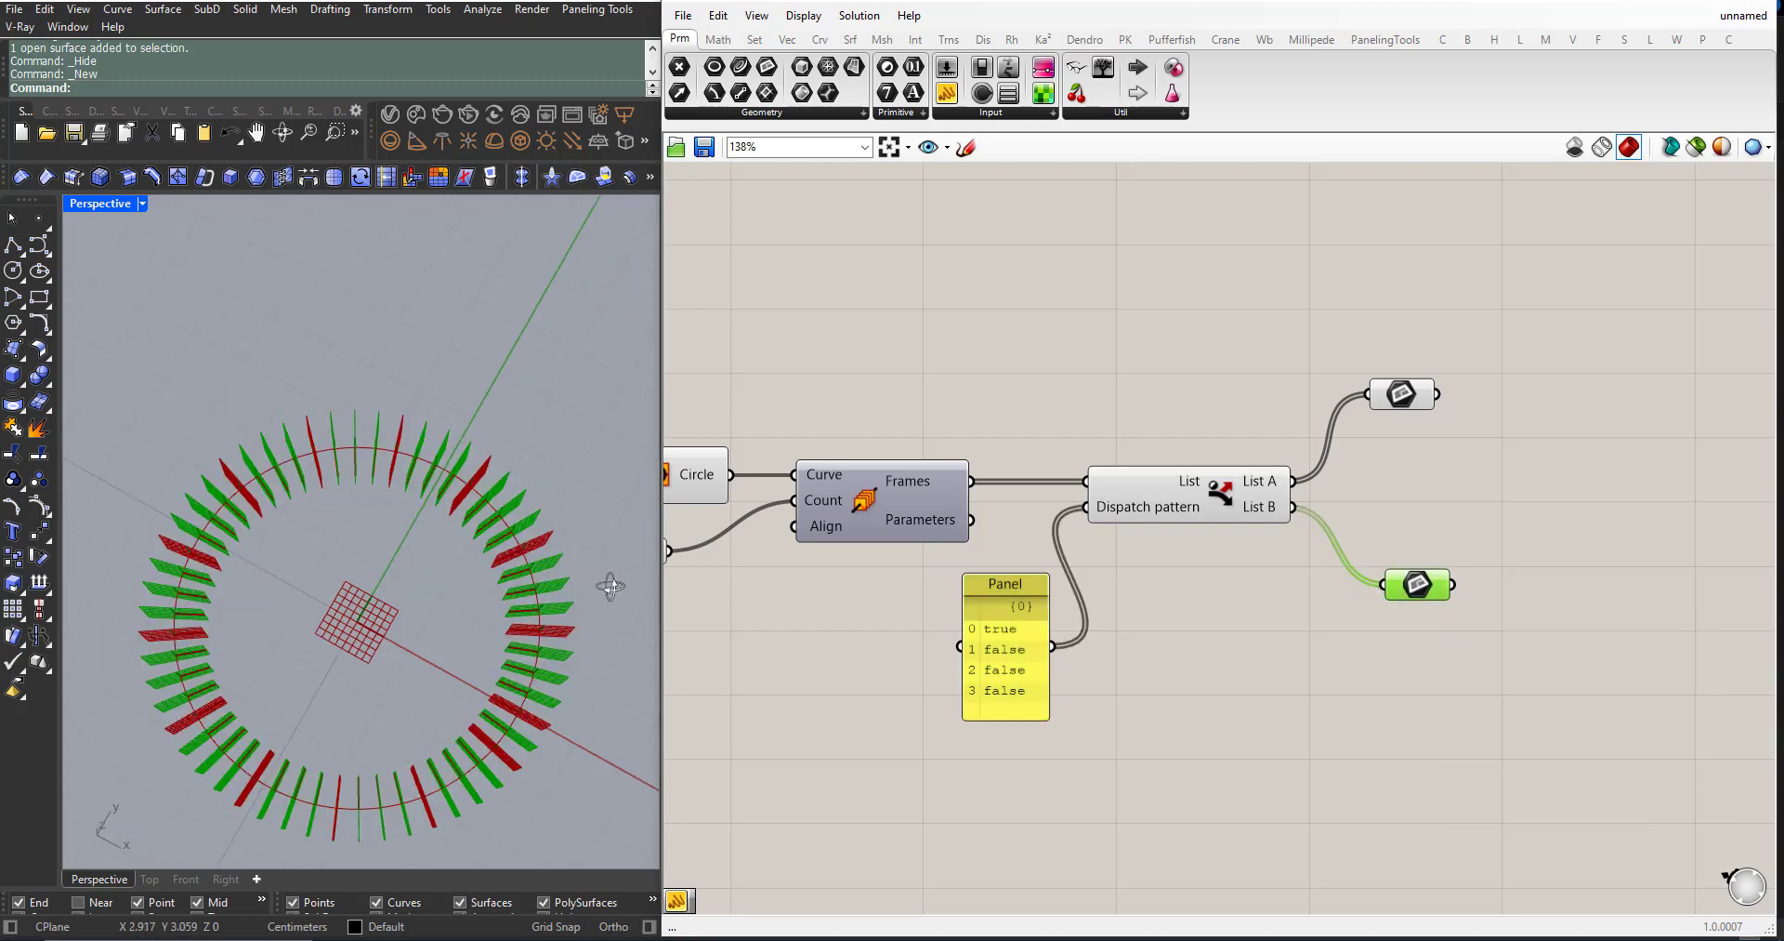
{"action": "scroll", "coordinate": [440, 467], "scroll_direction": "up", "scroll_amount": 5}
{"action": "mouse_move", "coordinate": [440, 468]}
{"action": "right_mouse_down"}
{"action": "mouse_move", "coordinate": [388, 409]}
{"action": "mouse_move", "coordinate": [398, 396]}
{"action": "mouse_move", "coordinate": [430, 454]}
{"action": "mouse_move", "coordinate": [411, 450]}
{"action": "right_mouse_up"}
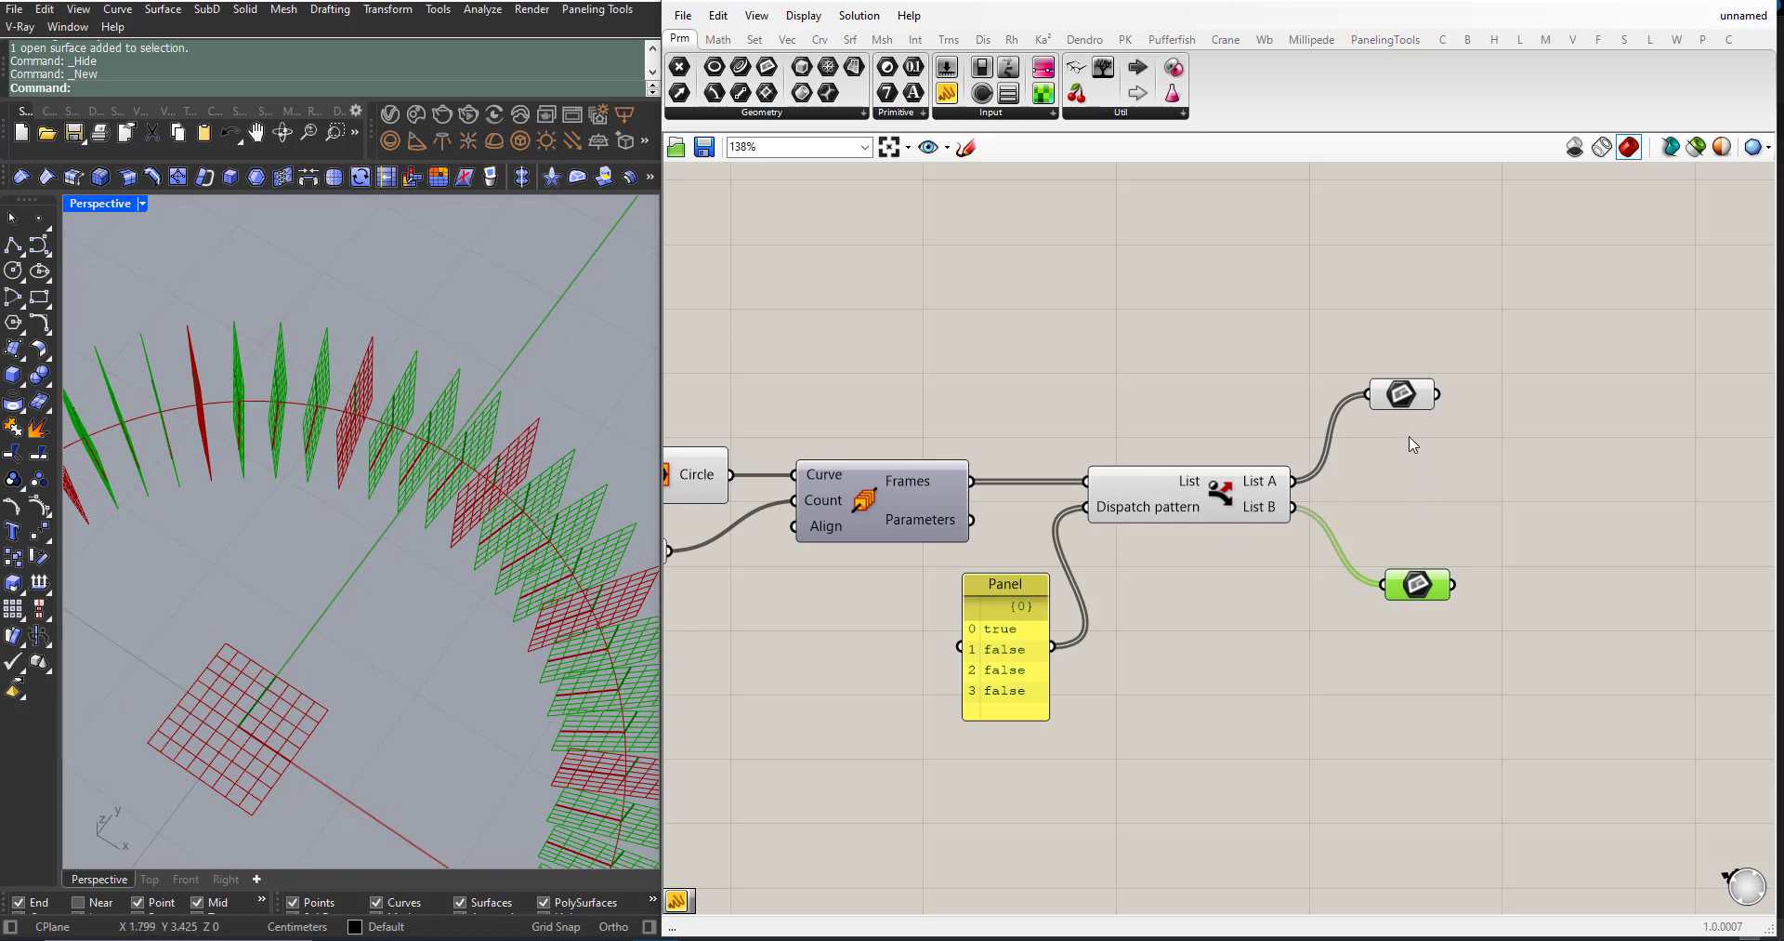
Step: Inspect which frames around the circle the List A Plane parameter holds
{"action": "left_click", "coordinate": [1405, 398]}
{"action": "scroll", "coordinate": [558, 441], "scroll_direction": "down", "scroll_amount": 5}
{"action": "right_click_drag", "start_coordinate": [502, 451], "coordinate": [460, 433]}
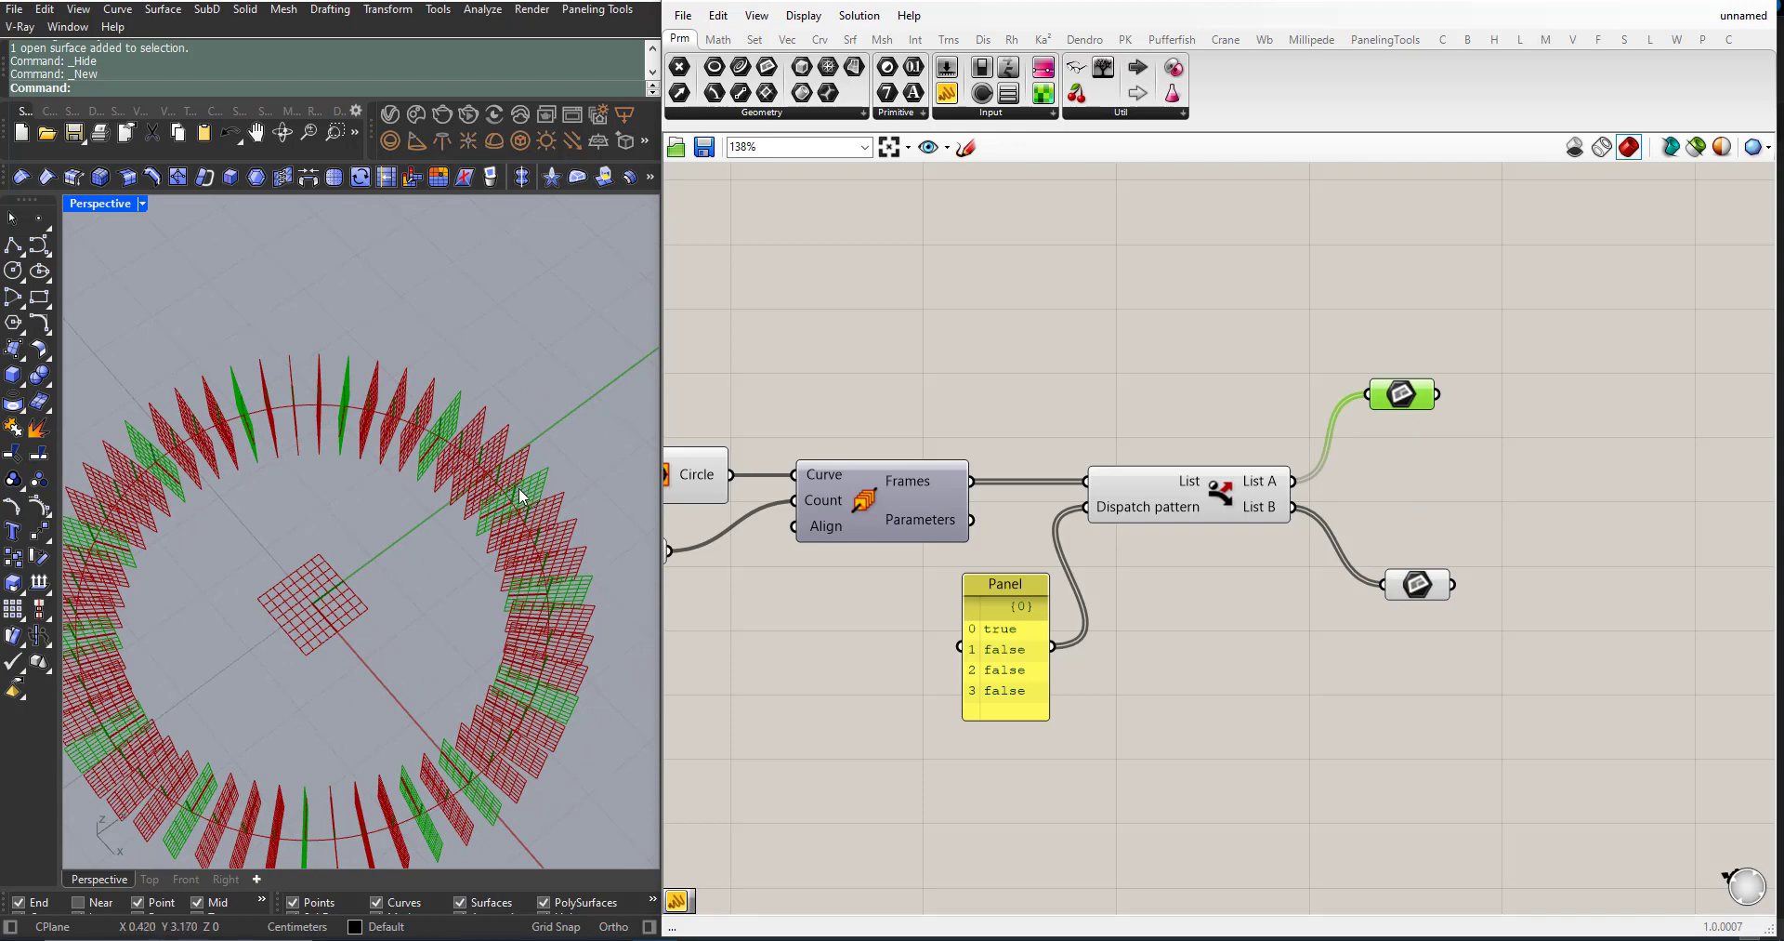
{"action": "mouse_move", "coordinate": [522, 496]}
{"action": "right_mouse_down"}
{"action": "mouse_move", "coordinate": [492, 544]}
{"action": "mouse_move", "coordinate": [536, 510]}
{"action": "right_mouse_up"}
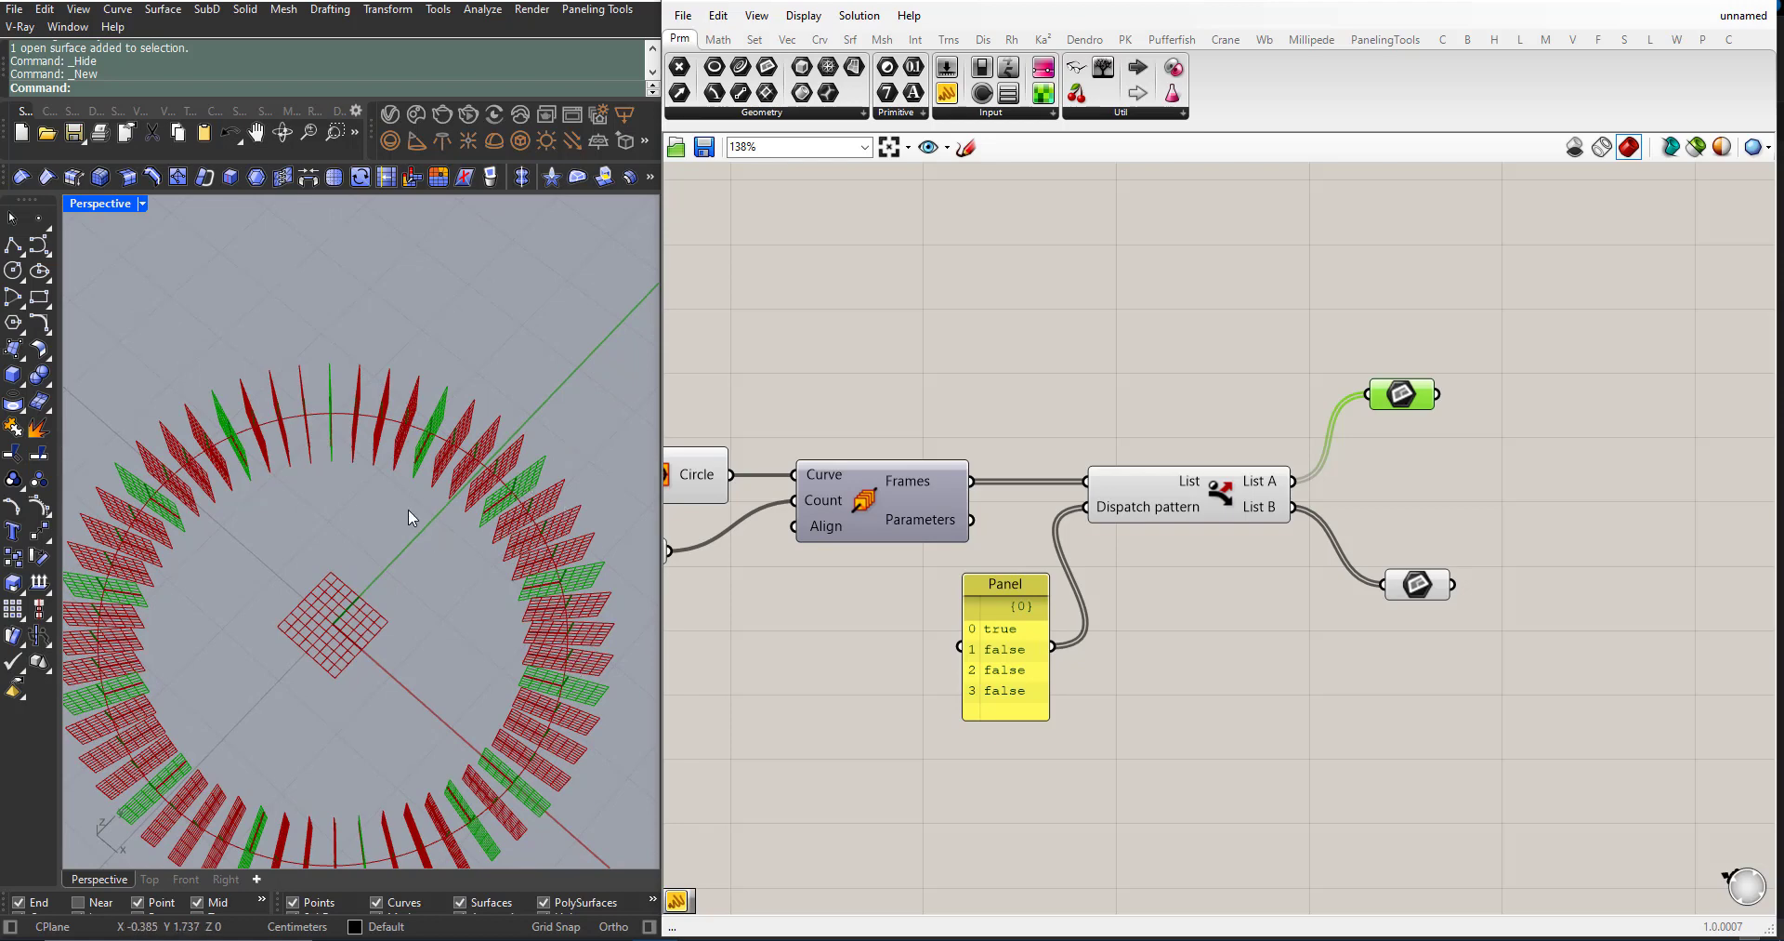
{"action": "right_click_drag", "start_coordinate": [411, 518], "coordinate": [530, 509]}
Step: Align the List B Plane parameter beneath the List A one and inspect its frames around the circle
{"action": "left_click_drag", "start_coordinate": [1429, 600], "coordinate": [1414, 606]}
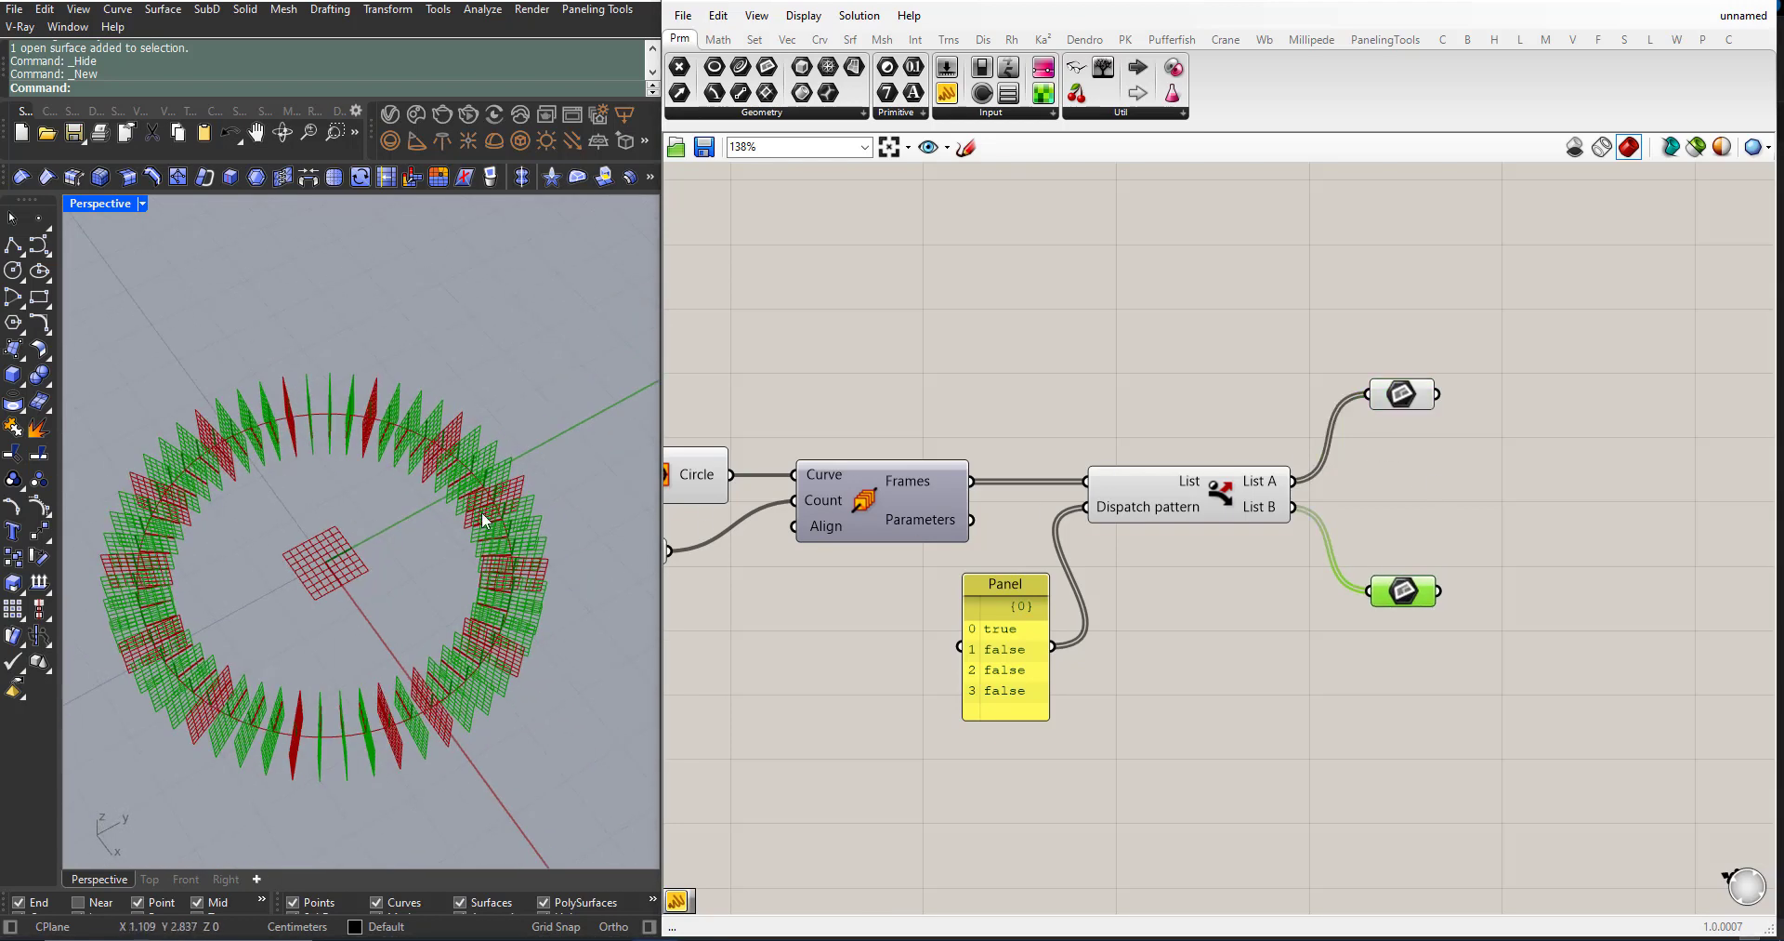
{"action": "scroll", "coordinate": [482, 501], "scroll_direction": "up", "scroll_amount": 5}
{"action": "left_click", "coordinate": [1255, 655]}
{"action": "scroll", "coordinate": [631, 545], "scroll_direction": "up", "scroll_amount": 2}
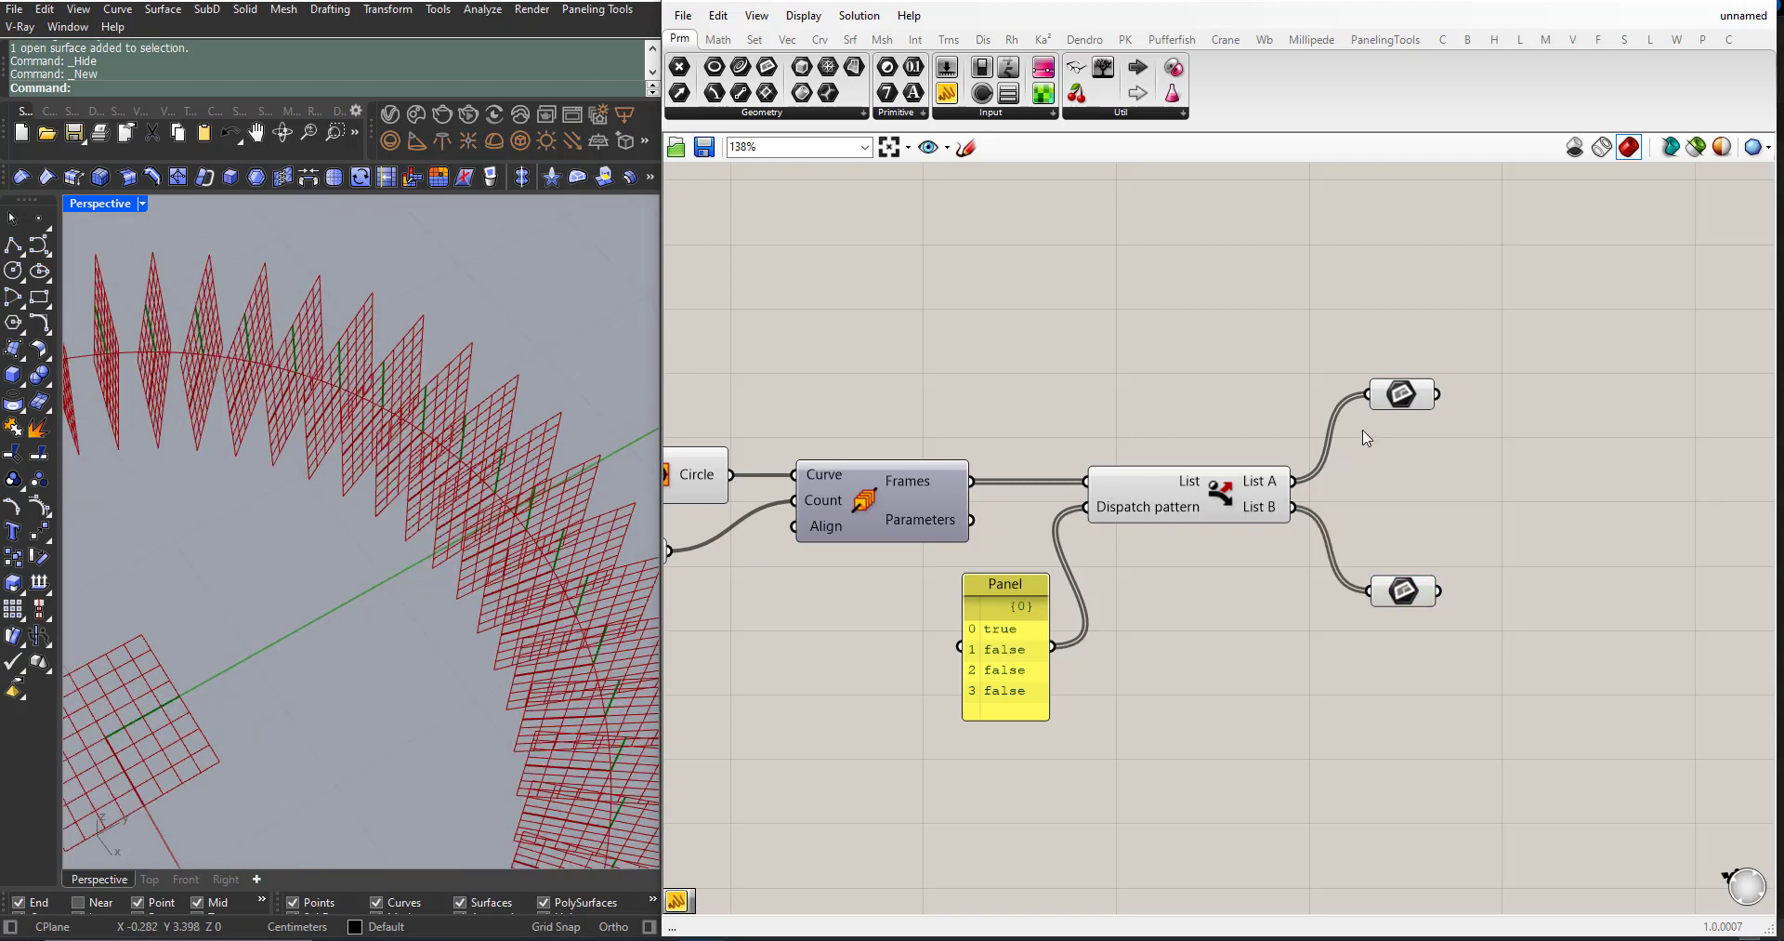
Step: Turn off the preview of the Dispatch component and the List B Plane parameter
{"action": "left_click_drag", "start_coordinate": [1468, 705], "coordinate": [1155, 487]}
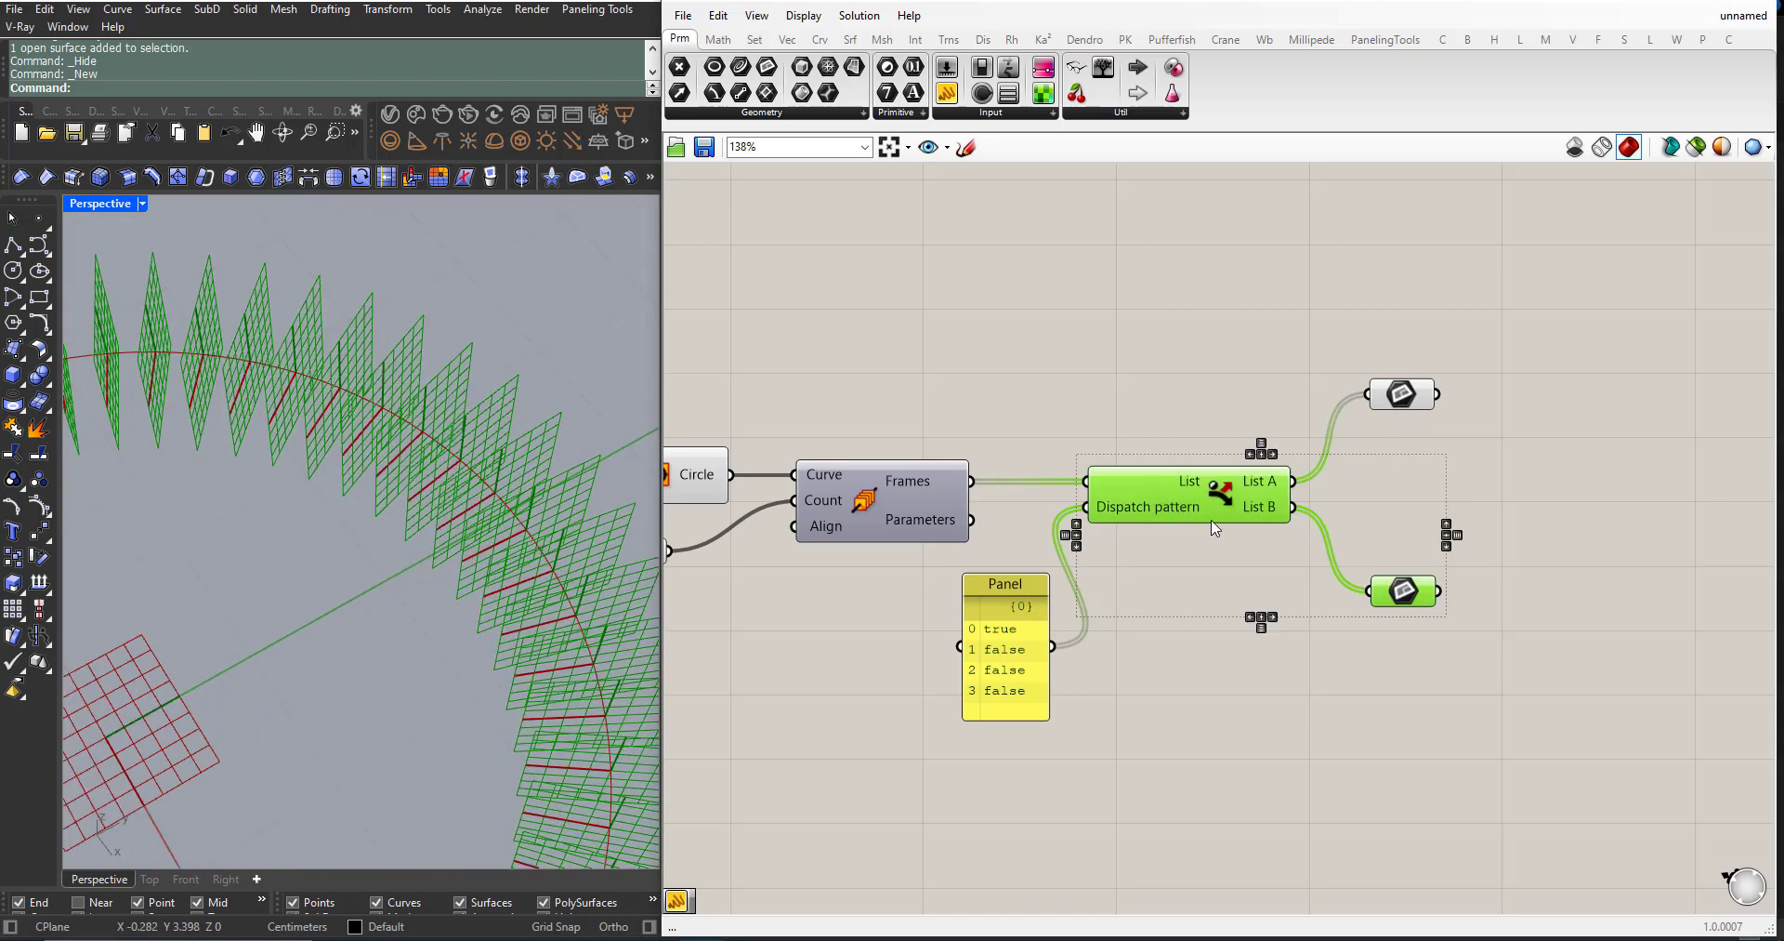
{"action": "middle_click", "coordinate": [1208, 517]}
{"action": "scroll", "coordinate": [1208, 518], "scroll_direction": "up", "scroll_amount": 1}
{"action": "left_click", "coordinate": [1269, 459]}
{"action": "left_click", "coordinate": [1254, 733]}
Step: Examine the spacing, orientation and axes of the List A frames around the circle
{"action": "scroll", "coordinate": [510, 465], "scroll_direction": "down", "scroll_amount": 5}
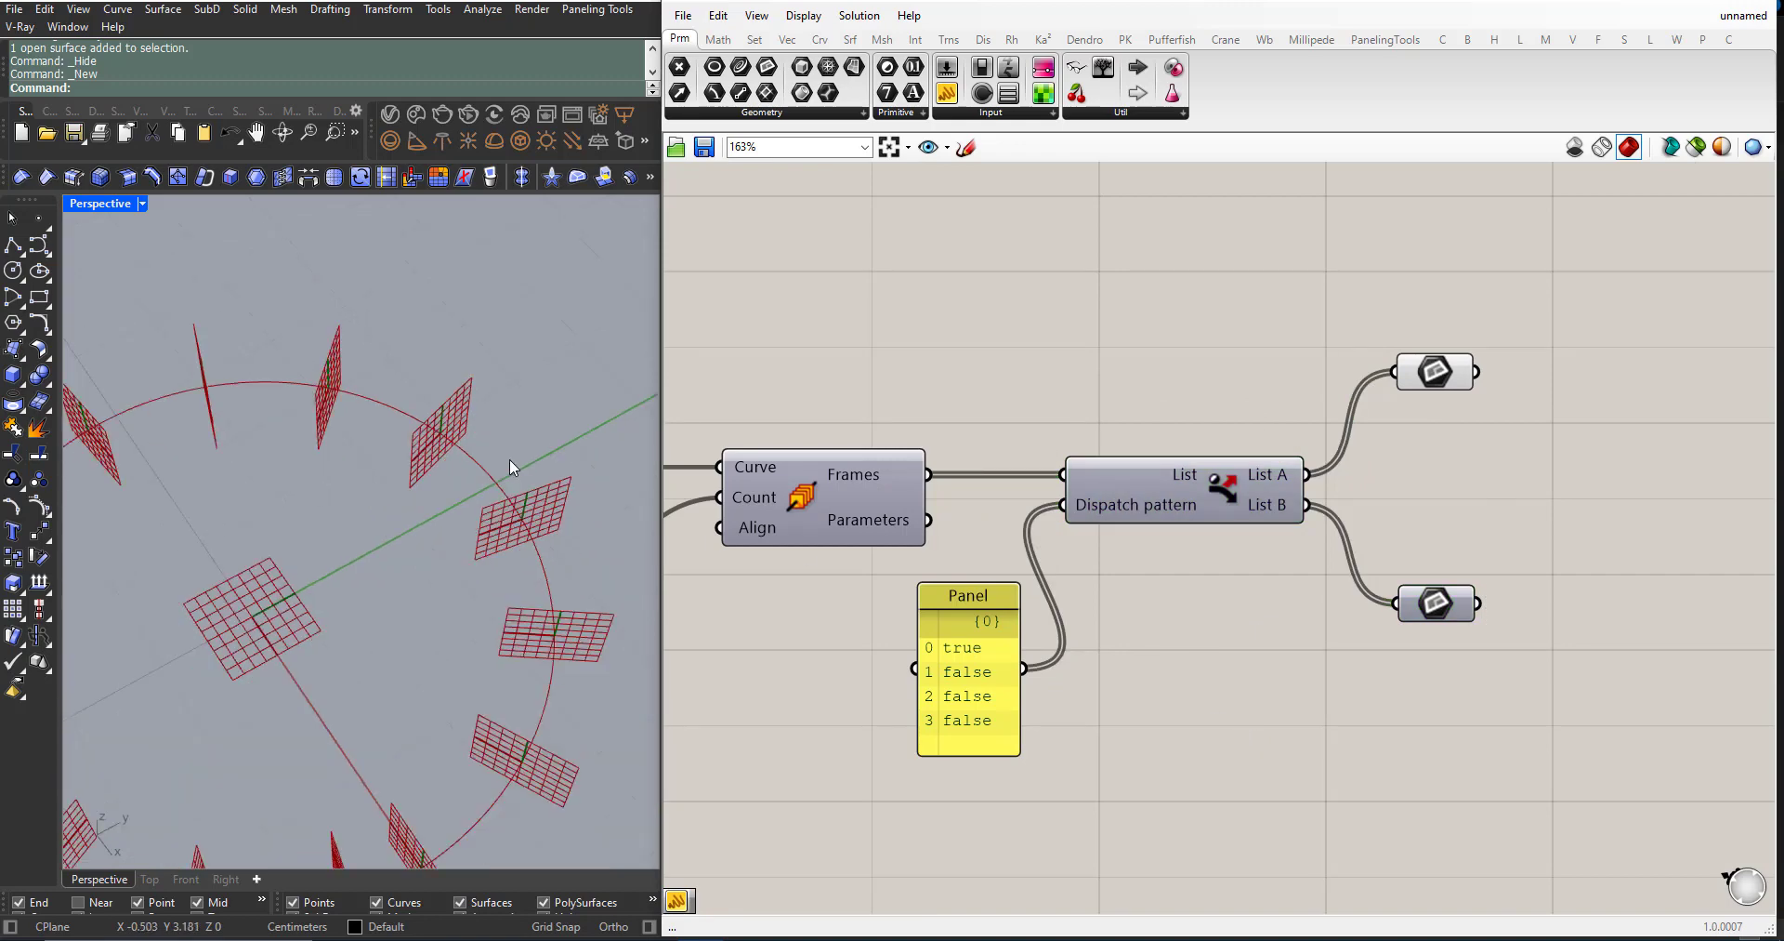
{"action": "left_click", "coordinate": [1434, 382]}
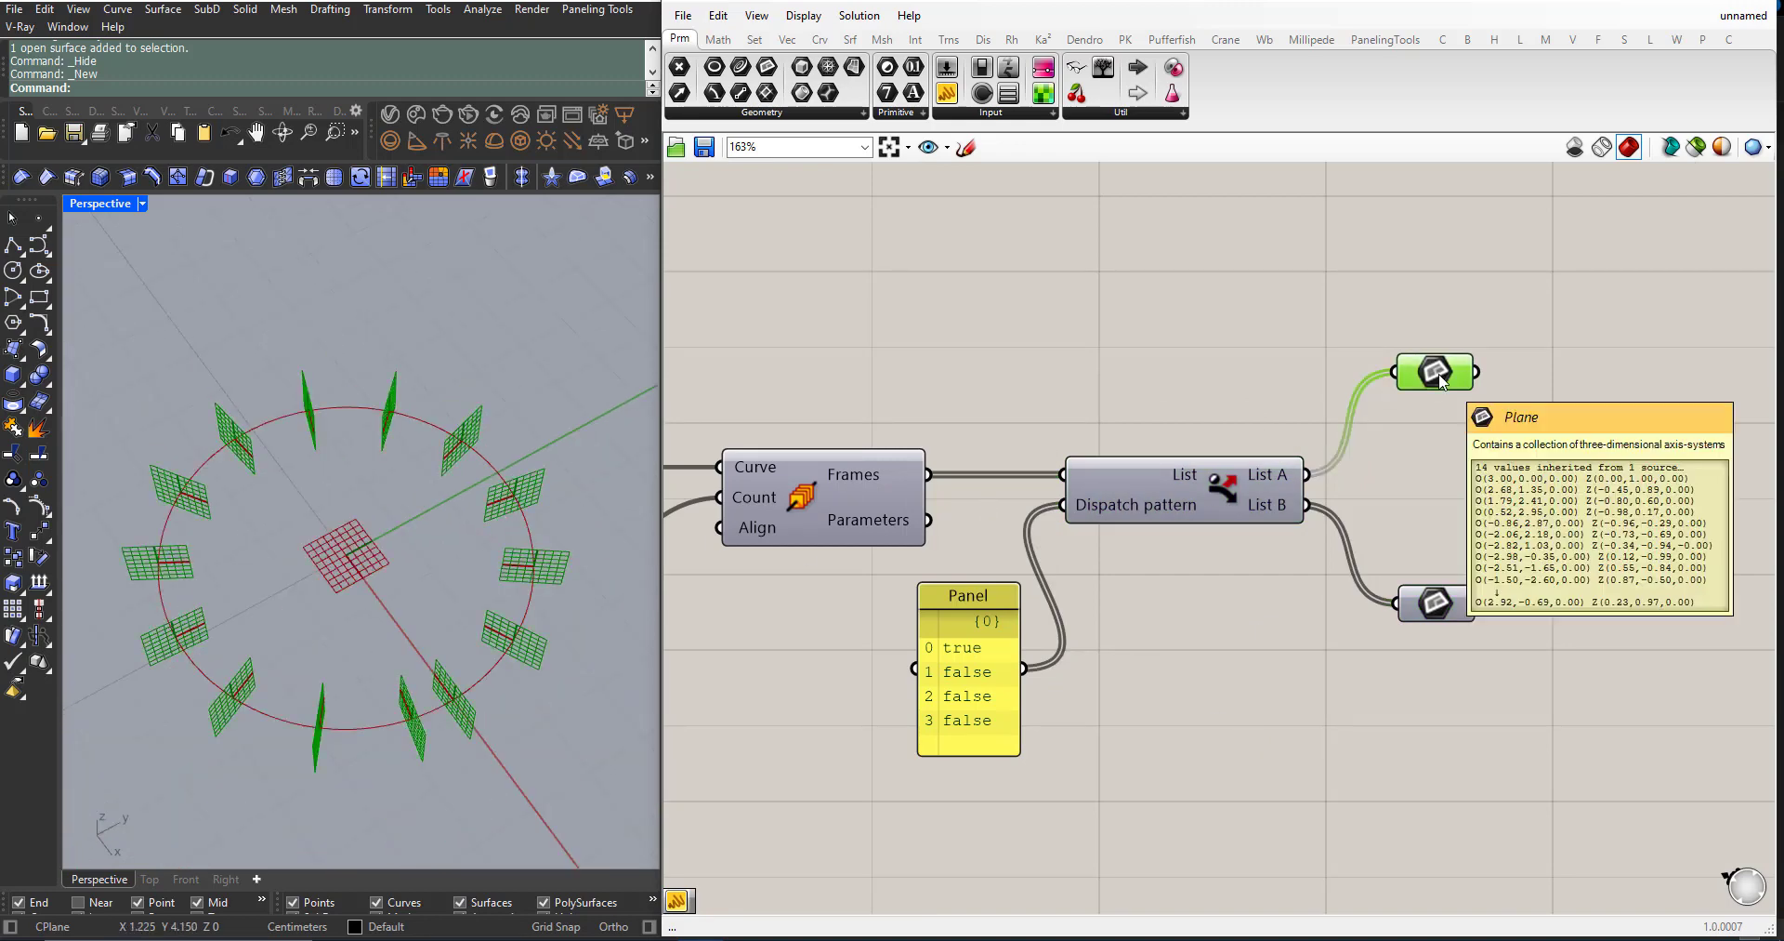
{"action": "left_click", "coordinate": [1443, 435]}
{"action": "right_click_drag", "start_coordinate": [440, 501], "coordinate": [358, 494]}
{"action": "scroll", "coordinate": [494, 492], "scroll_direction": "up", "scroll_amount": 6}
{"action": "right_click_drag", "start_coordinate": [493, 488], "coordinate": [366, 515]}
{"action": "scroll", "coordinate": [409, 504], "scroll_direction": "down", "scroll_amount": 4}
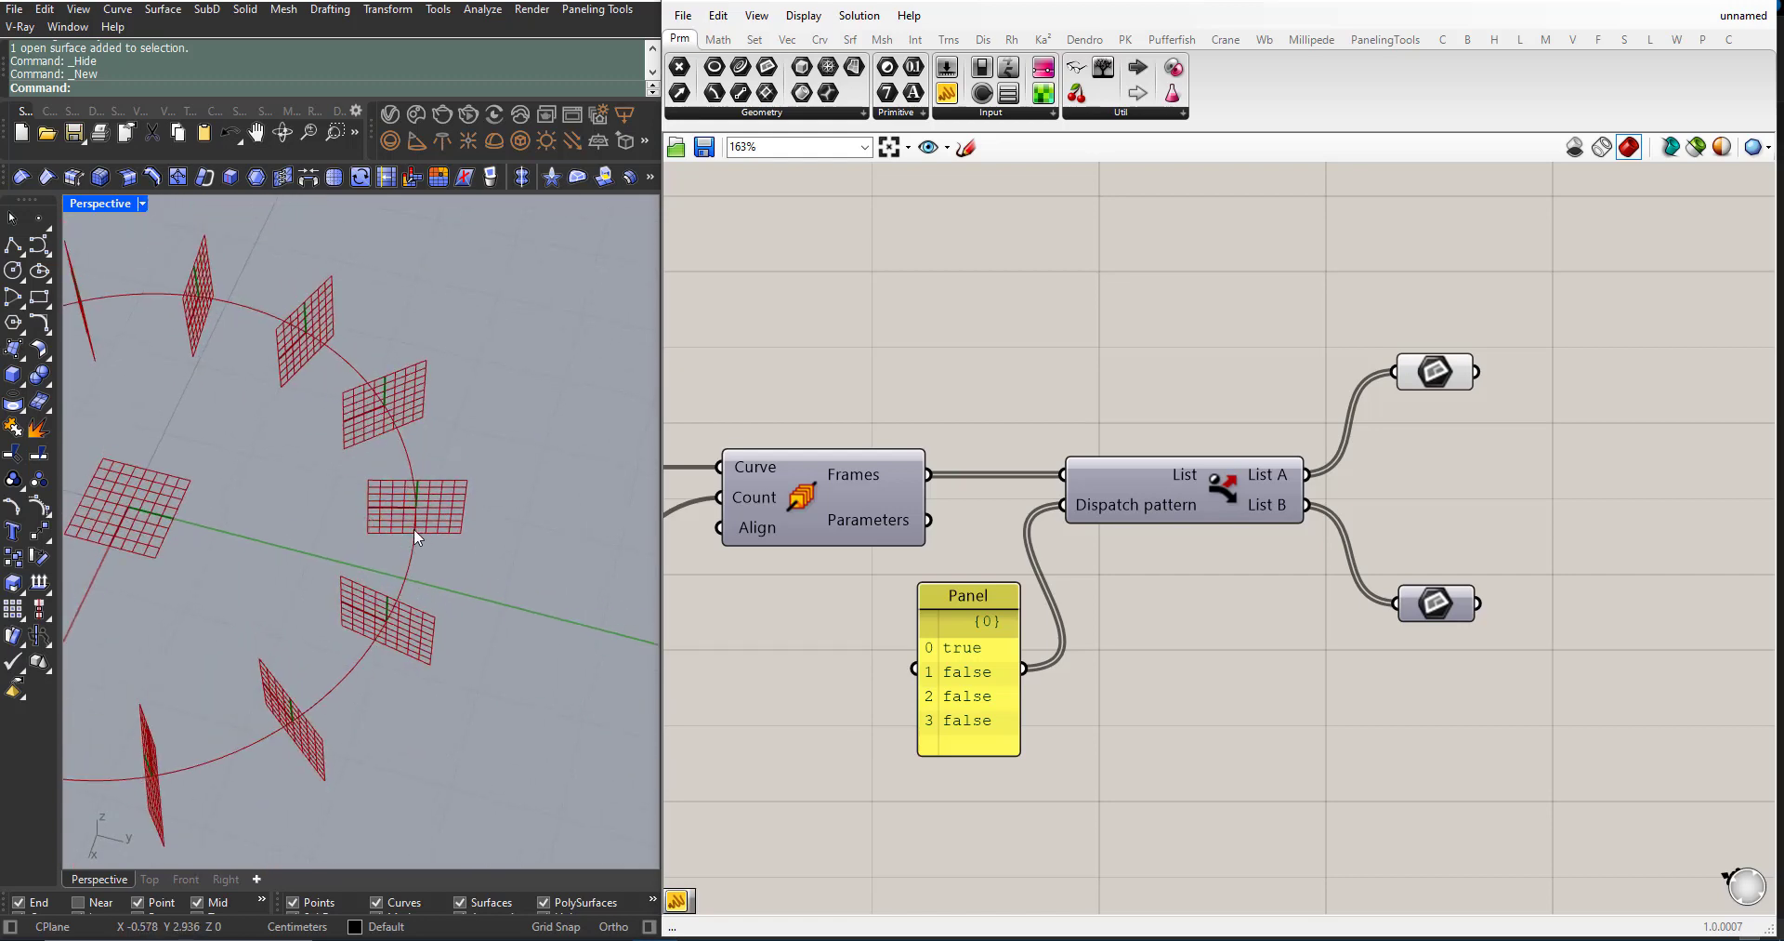
{"action": "scroll", "coordinate": [500, 493], "scroll_direction": "down", "scroll_amount": 2}
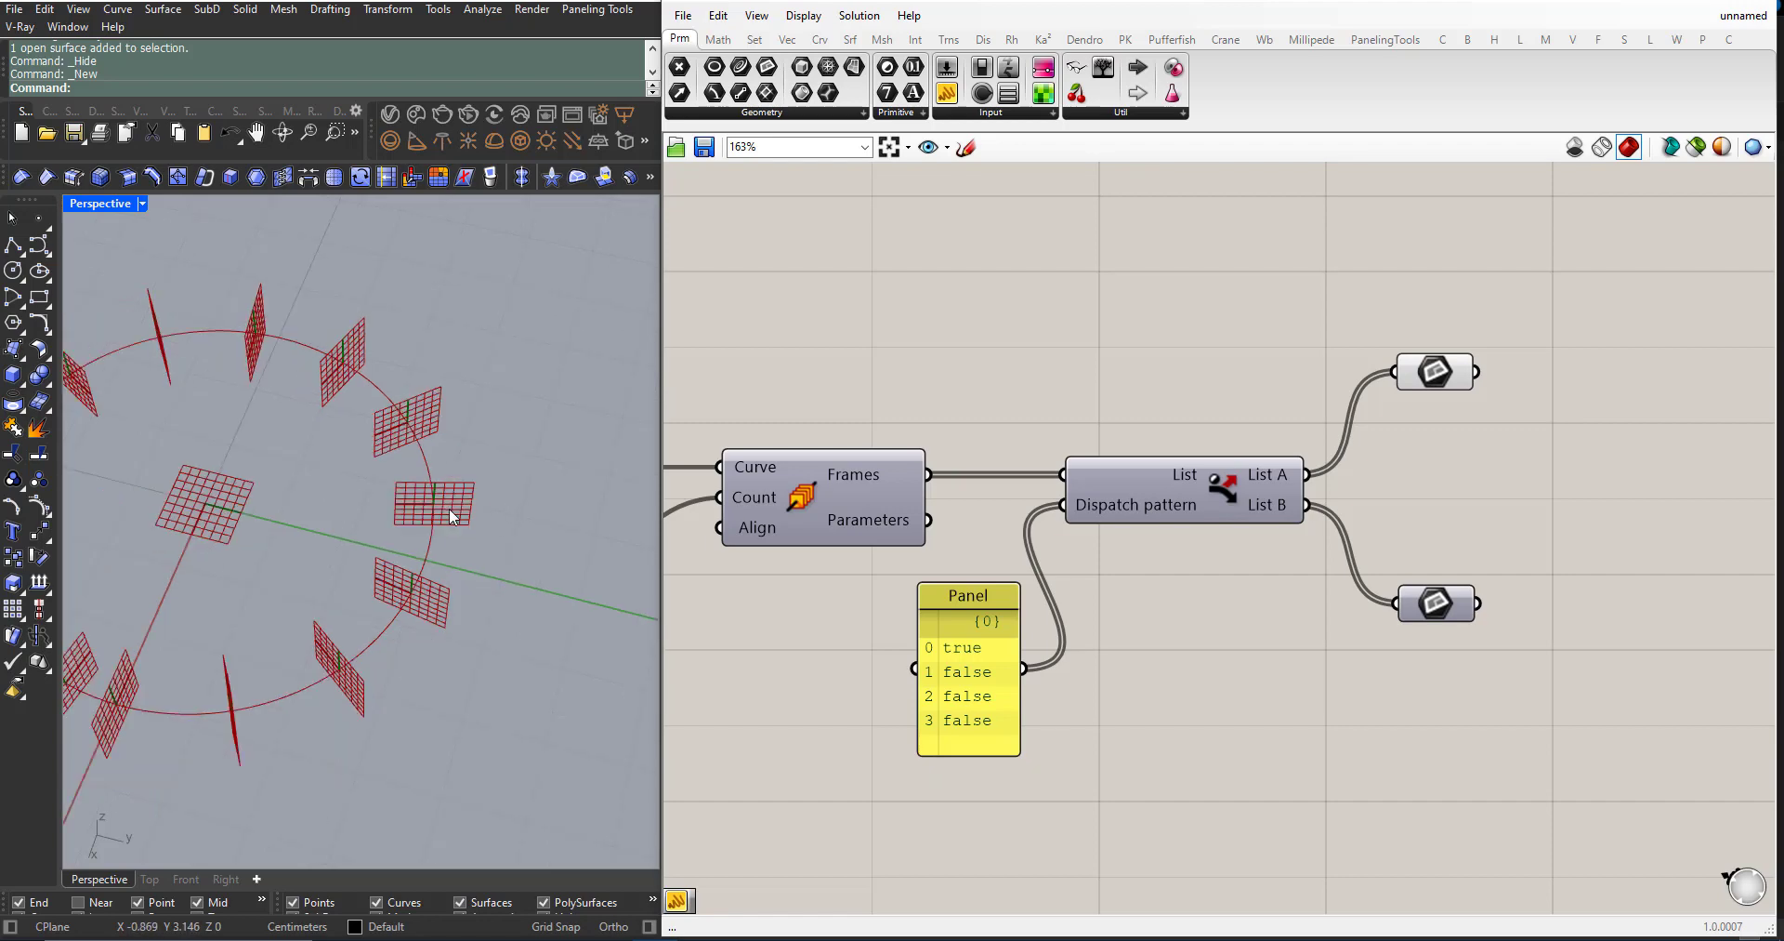
{"action": "scroll", "coordinate": [448, 508], "scroll_direction": "up", "scroll_amount": 6}
{"action": "right_click_drag", "start_coordinate": [420, 508], "coordinate": [470, 522]}
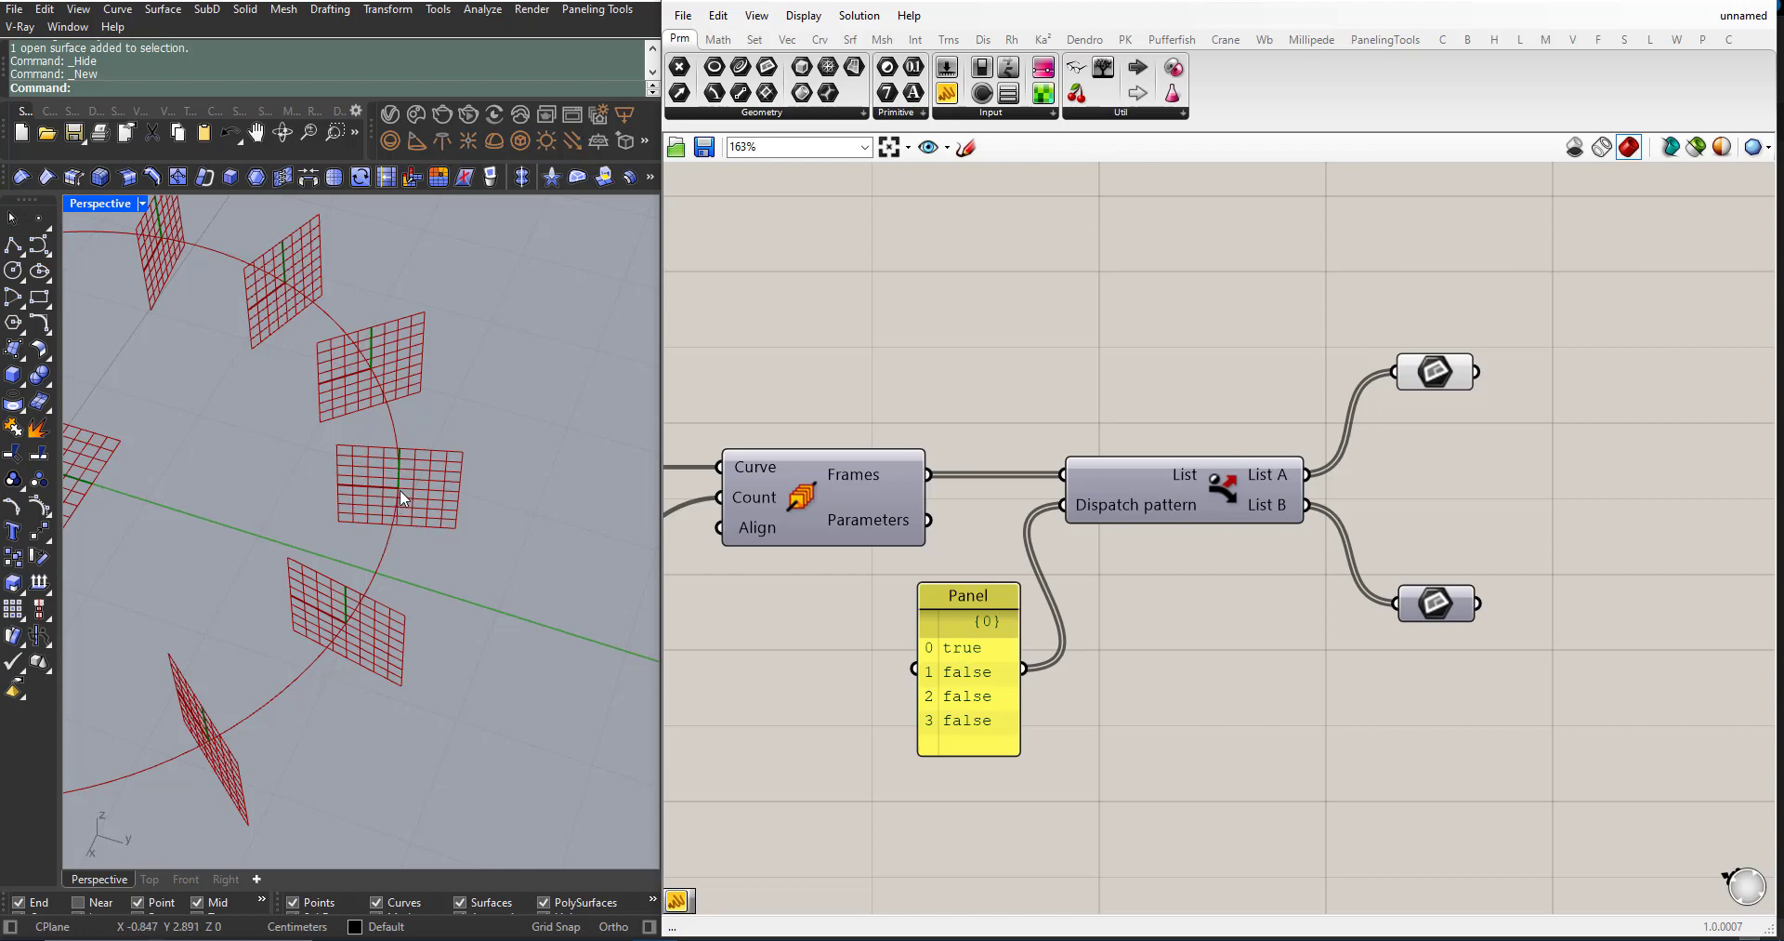
{"action": "scroll", "coordinate": [416, 550], "scroll_direction": "down", "scroll_amount": 6}
{"action": "right_click_drag", "start_coordinate": [416, 555], "coordinate": [388, 500]}
{"action": "scroll", "coordinate": [416, 520], "scroll_direction": "up", "scroll_amount": 5}
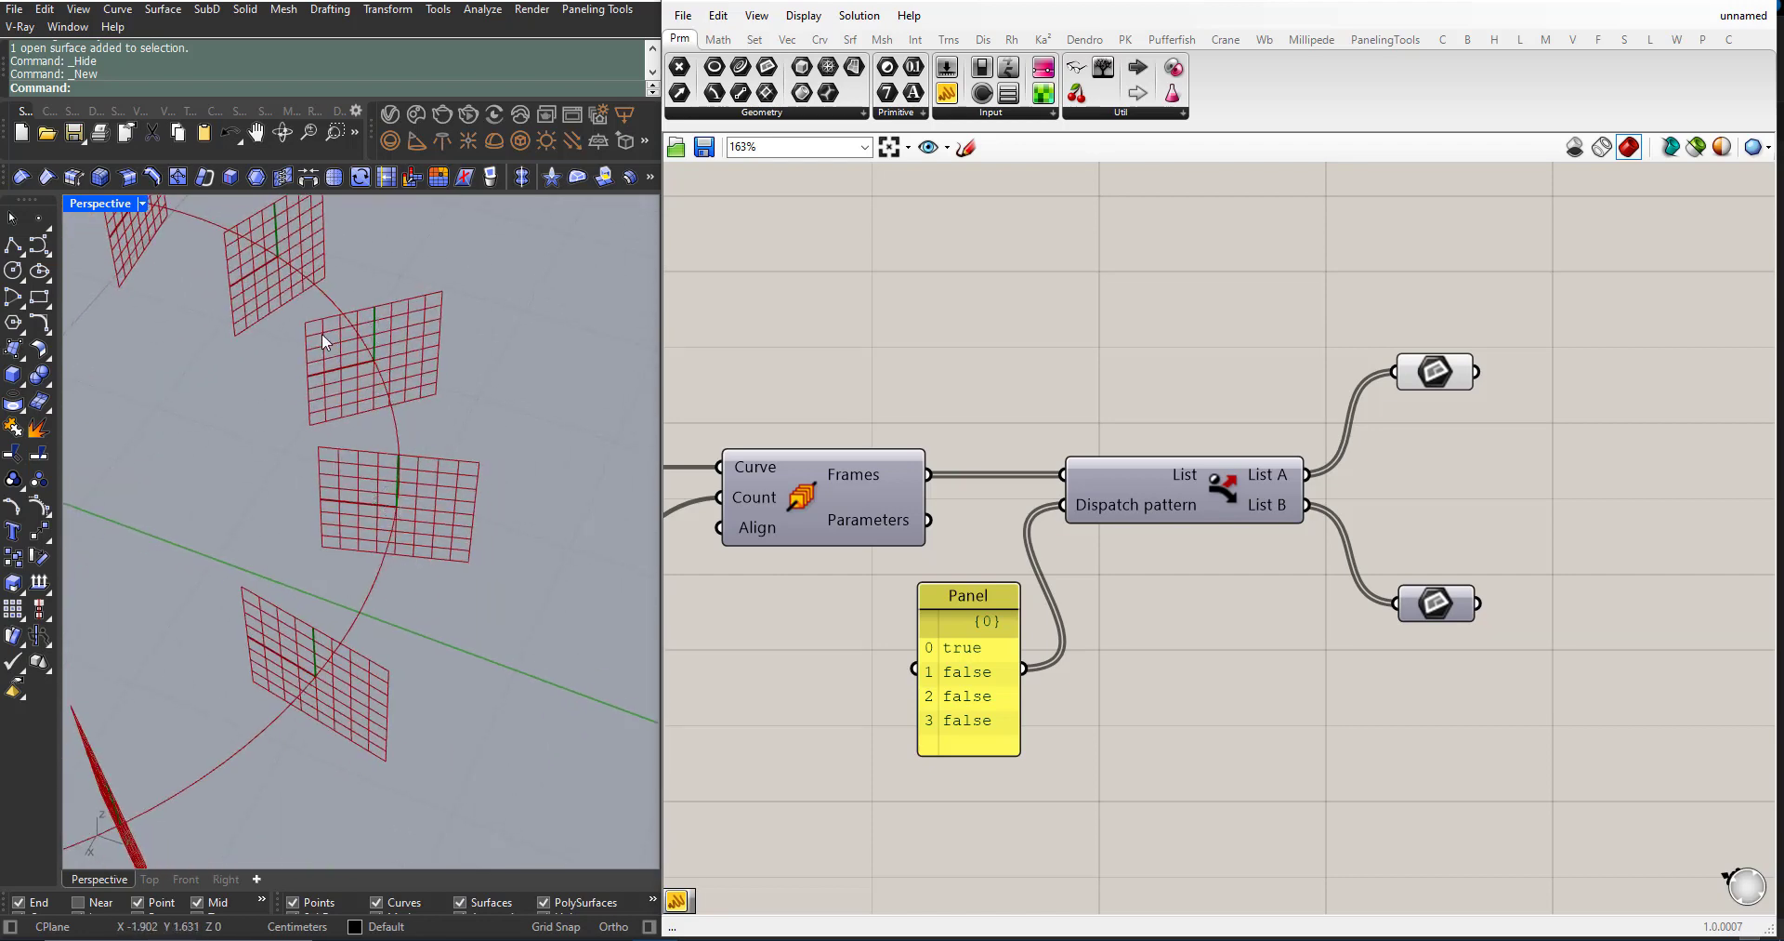
{"action": "scroll", "coordinate": [404, 521], "scroll_direction": "down", "scroll_amount": 5}
{"action": "scroll", "coordinate": [415, 539], "scroll_direction": "up", "scroll_amount": 5}
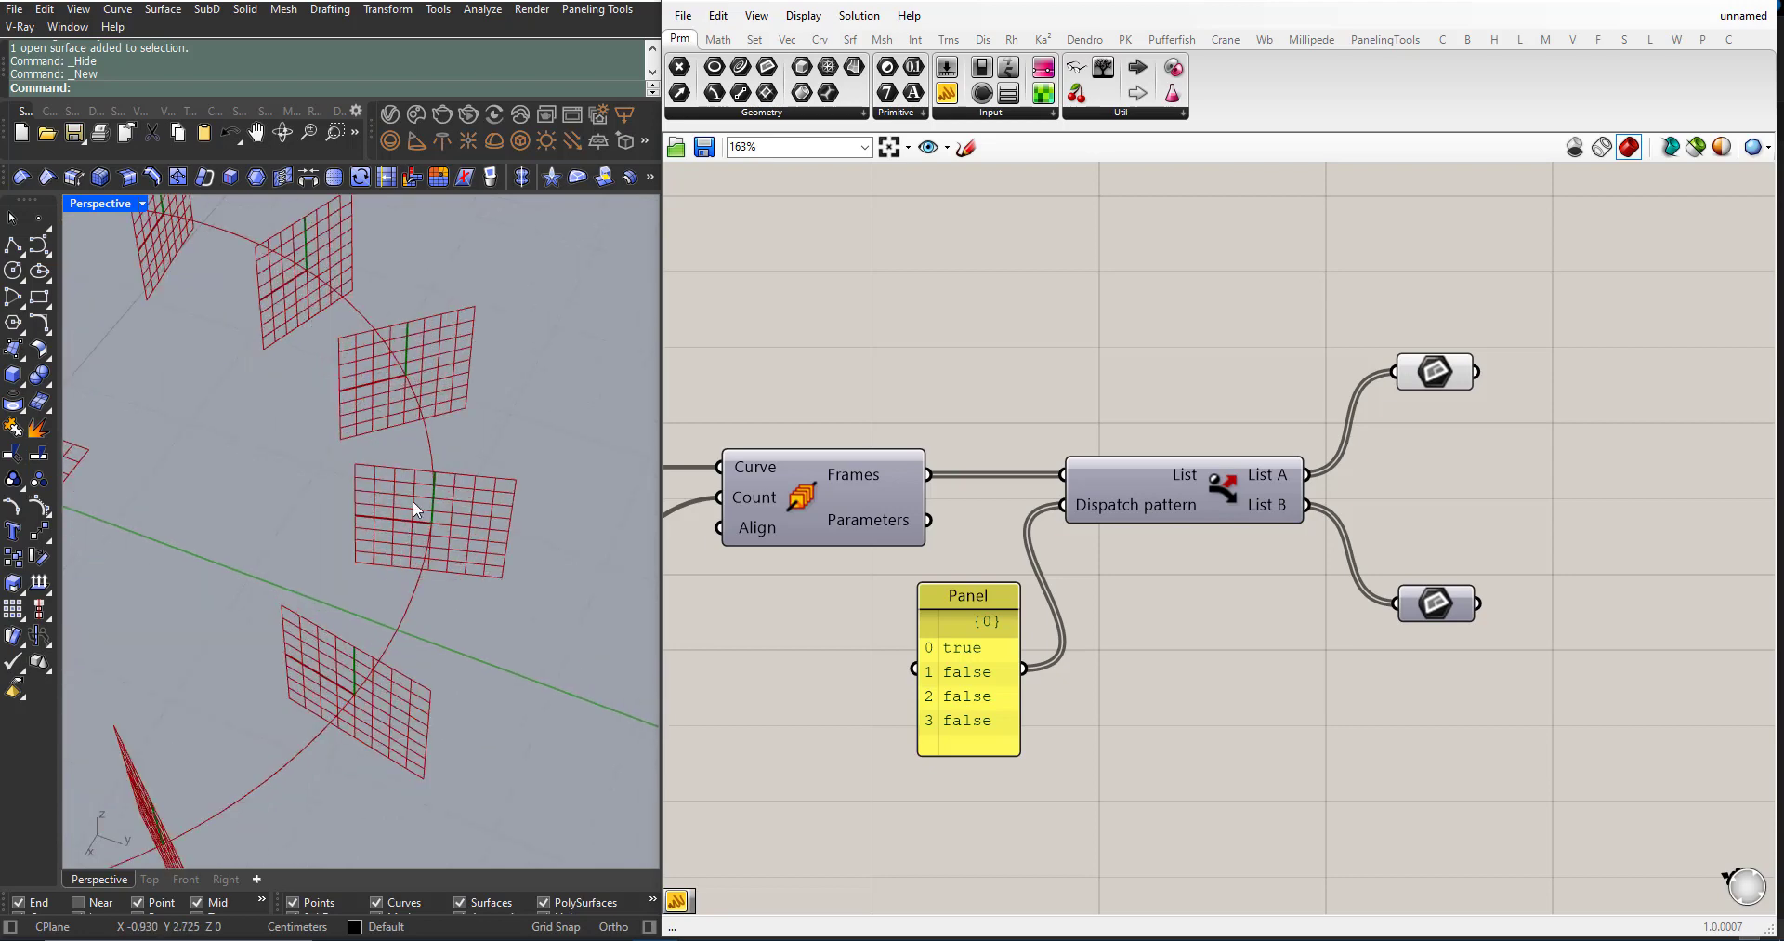
{"action": "scroll", "coordinate": [460, 502], "scroll_direction": "down", "scroll_amount": 3}
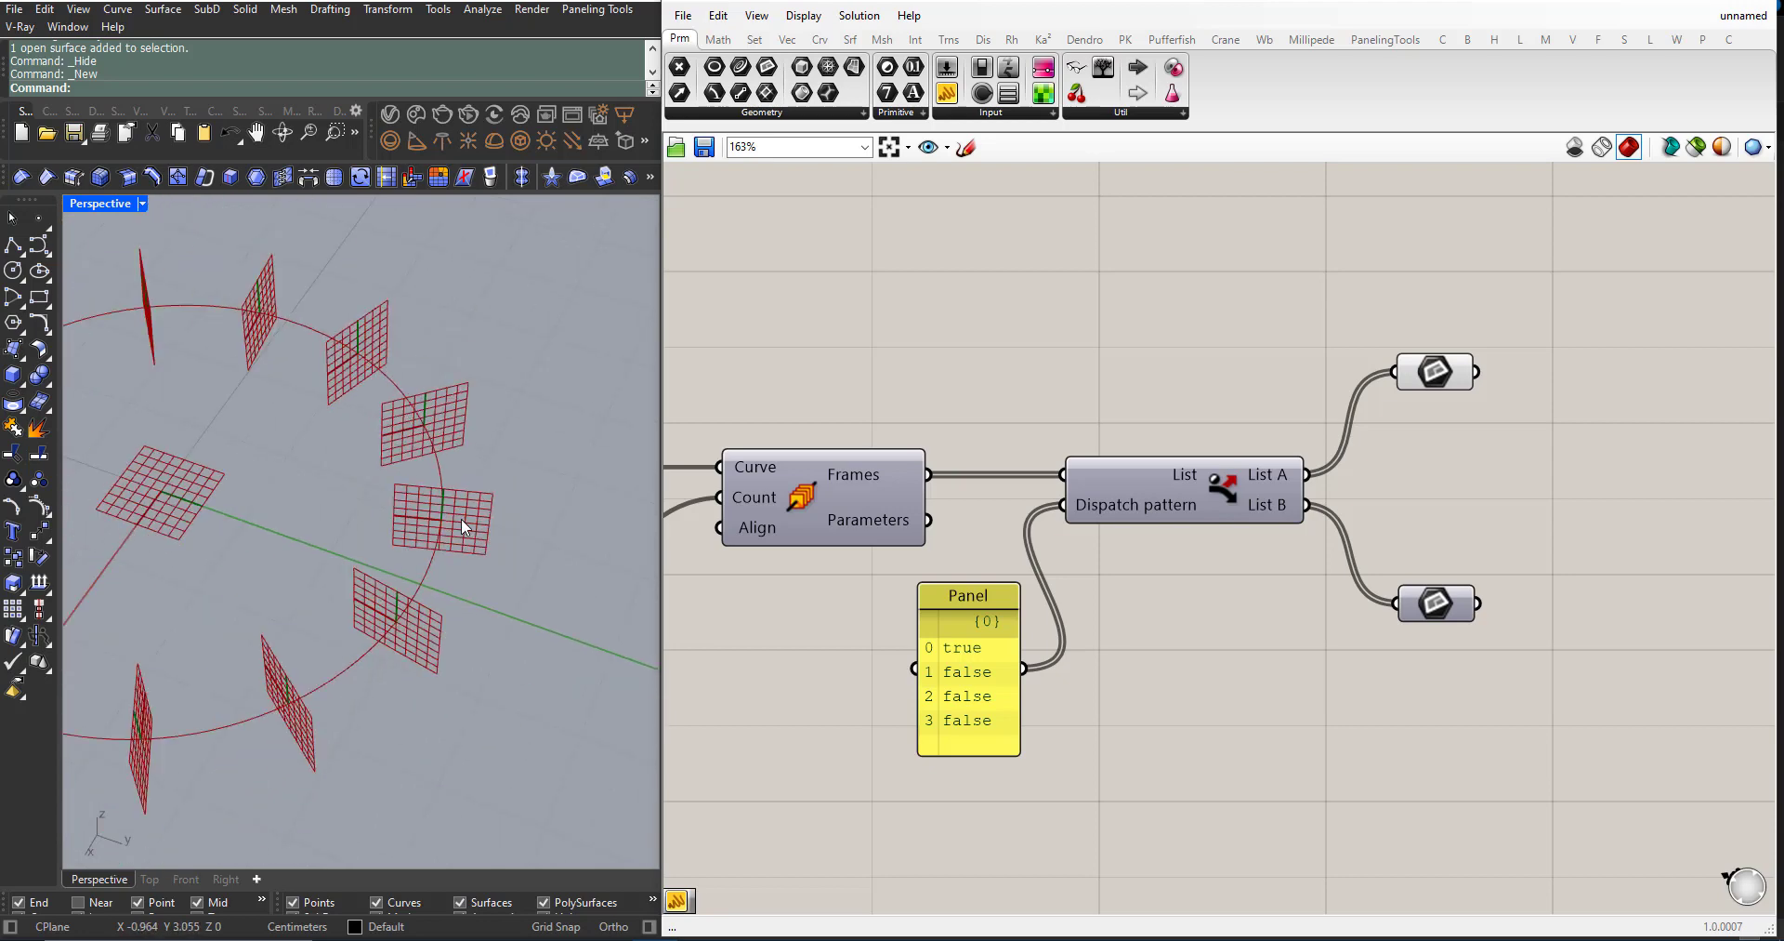
Step: Add a Deconstruct Plane component and connect the List A Plane parameter to its Plane input
{"action": "left_click", "coordinate": [787, 39]}
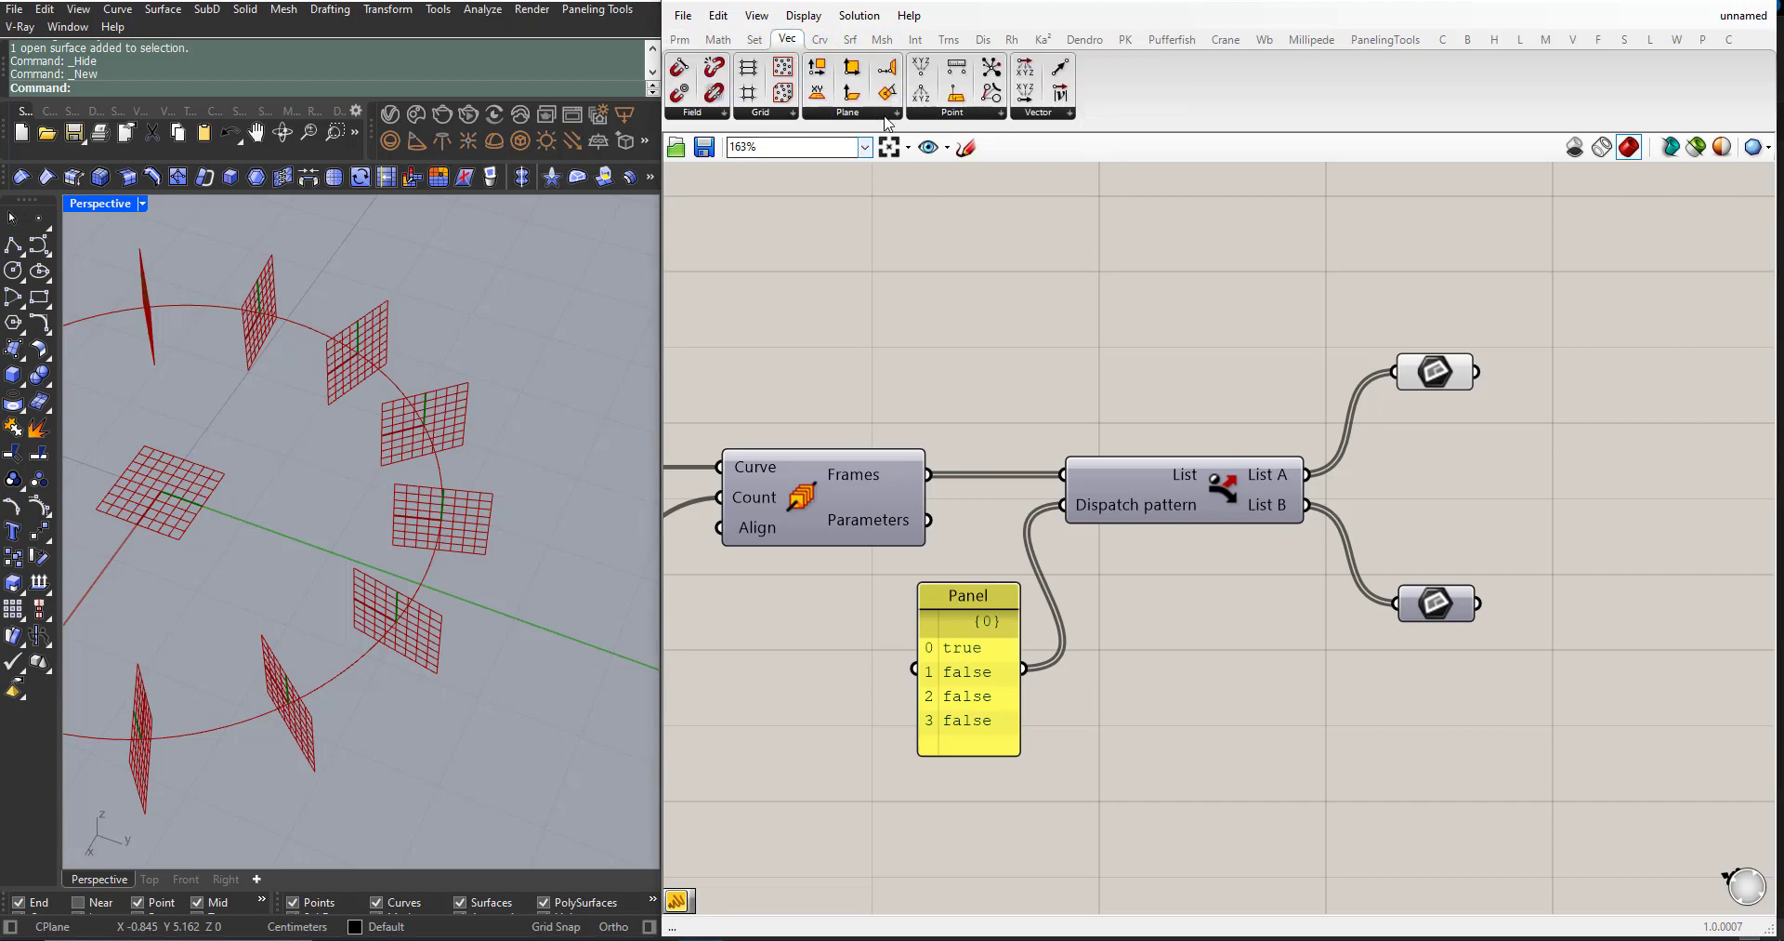
{"action": "left_click", "coordinate": [887, 113]}
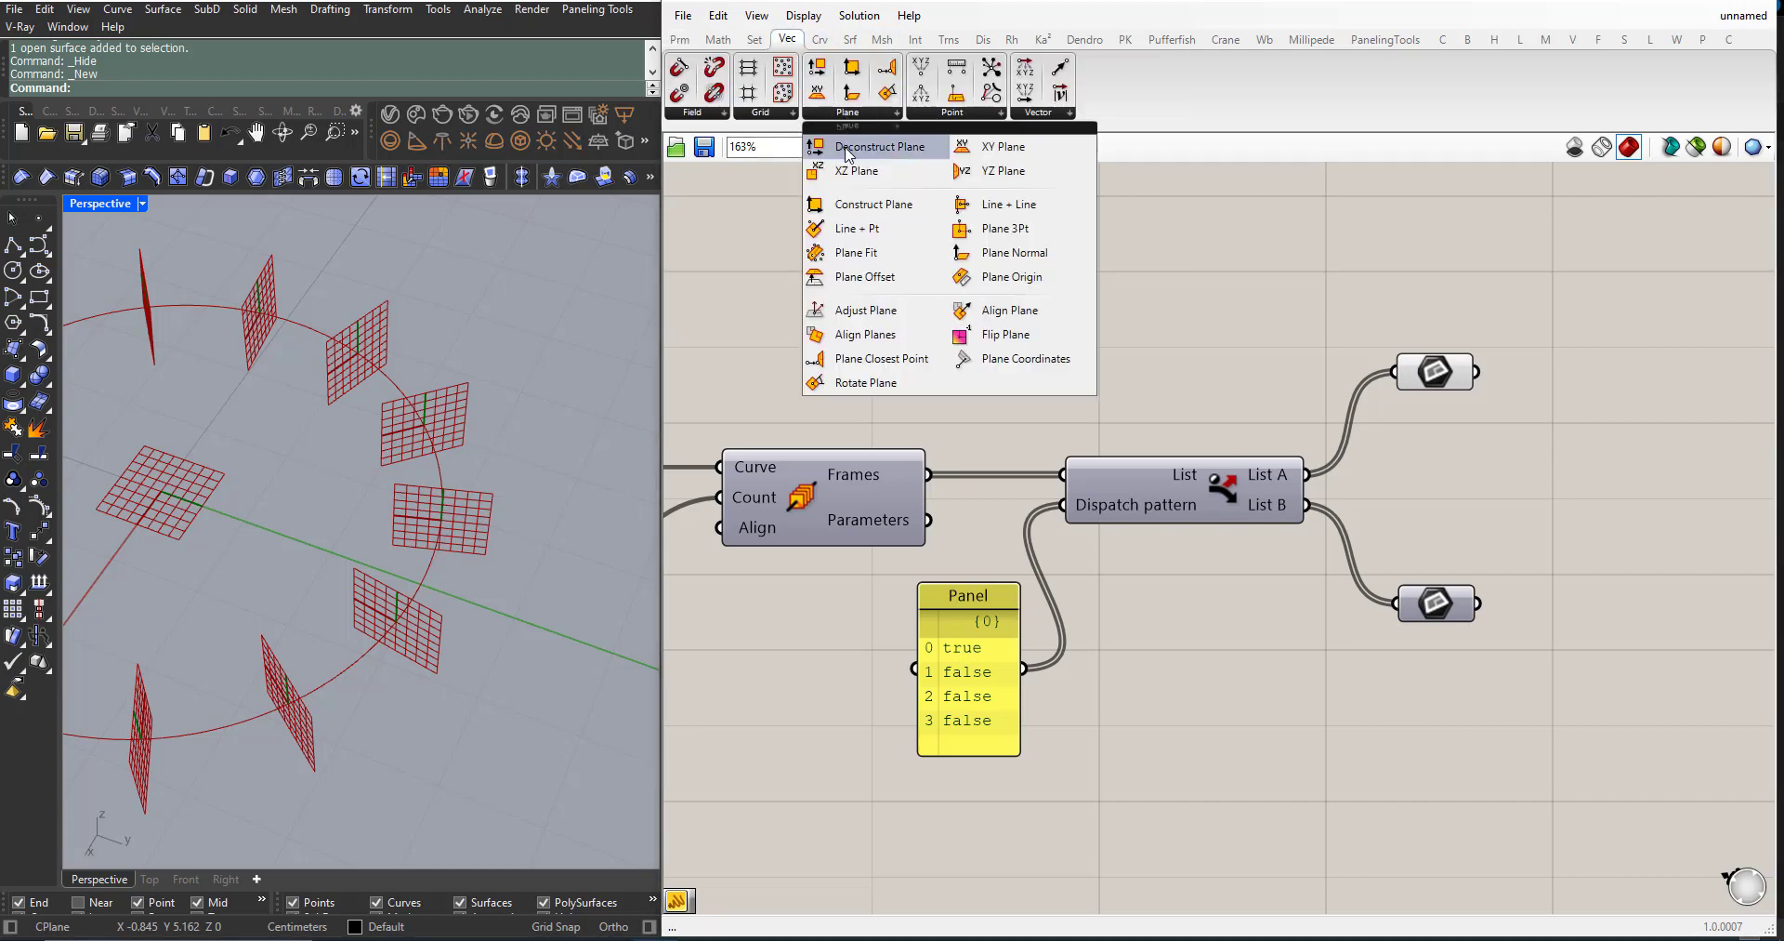
{"action": "left_click", "coordinate": [846, 155]}
{"action": "scroll", "coordinate": [781, 476], "scroll_direction": "down", "scroll_amount": 3}
{"action": "left_click", "coordinate": [1298, 418]}
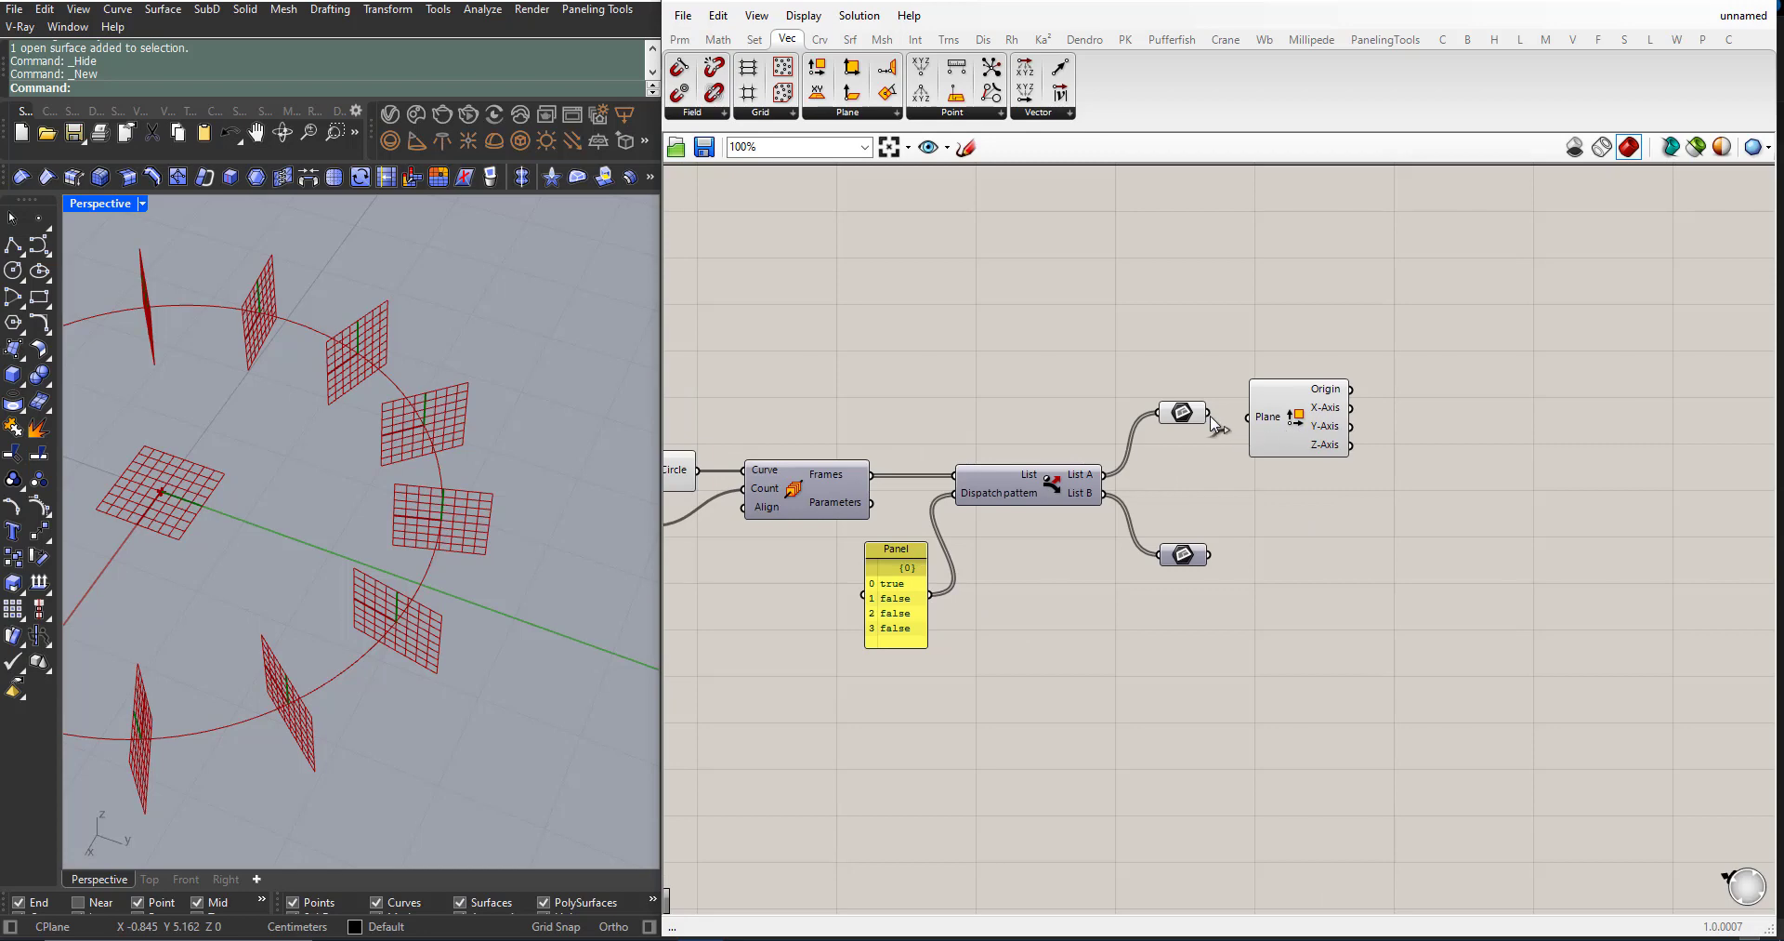
{"action": "left_click_drag", "start_coordinate": [1209, 414], "coordinate": [1248, 417]}
Step: Examine Deconstruct Plane's Origin output and the origin points and axes of the frames around the circle
{"action": "scroll", "coordinate": [1307, 433], "scroll_direction": "up", "scroll_amount": 2}
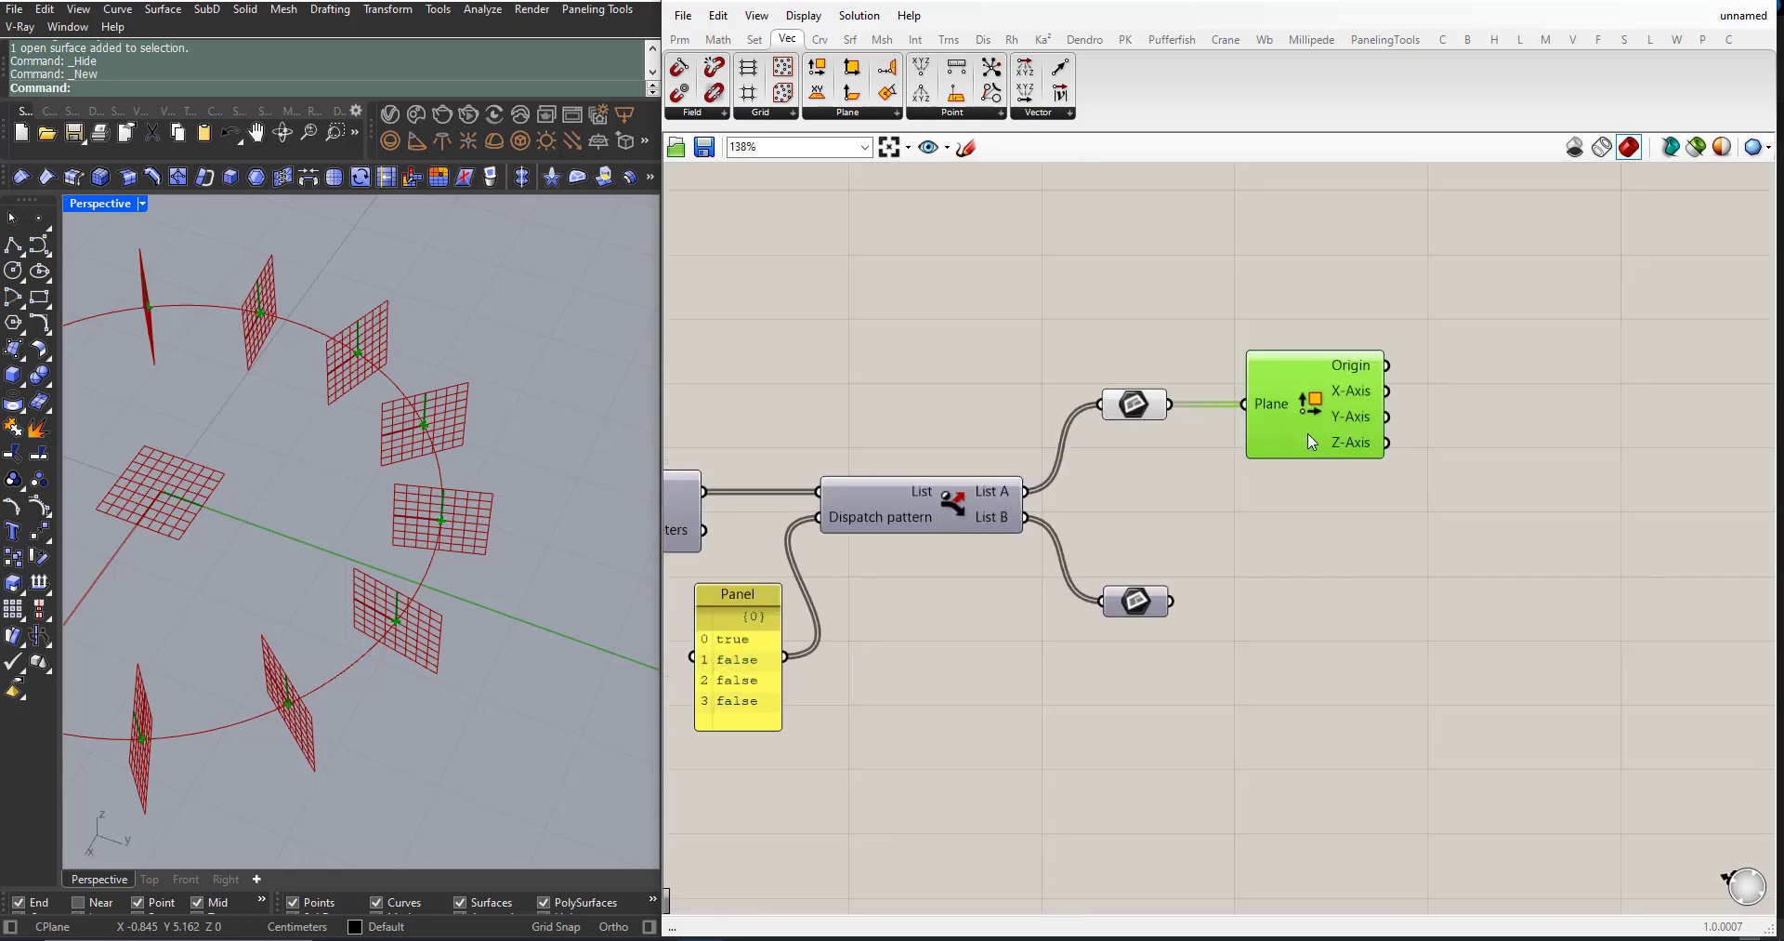
{"action": "scroll", "coordinate": [1308, 433], "scroll_direction": "up", "scroll_amount": 1}
{"action": "mouse_move", "coordinate": [1355, 363]}
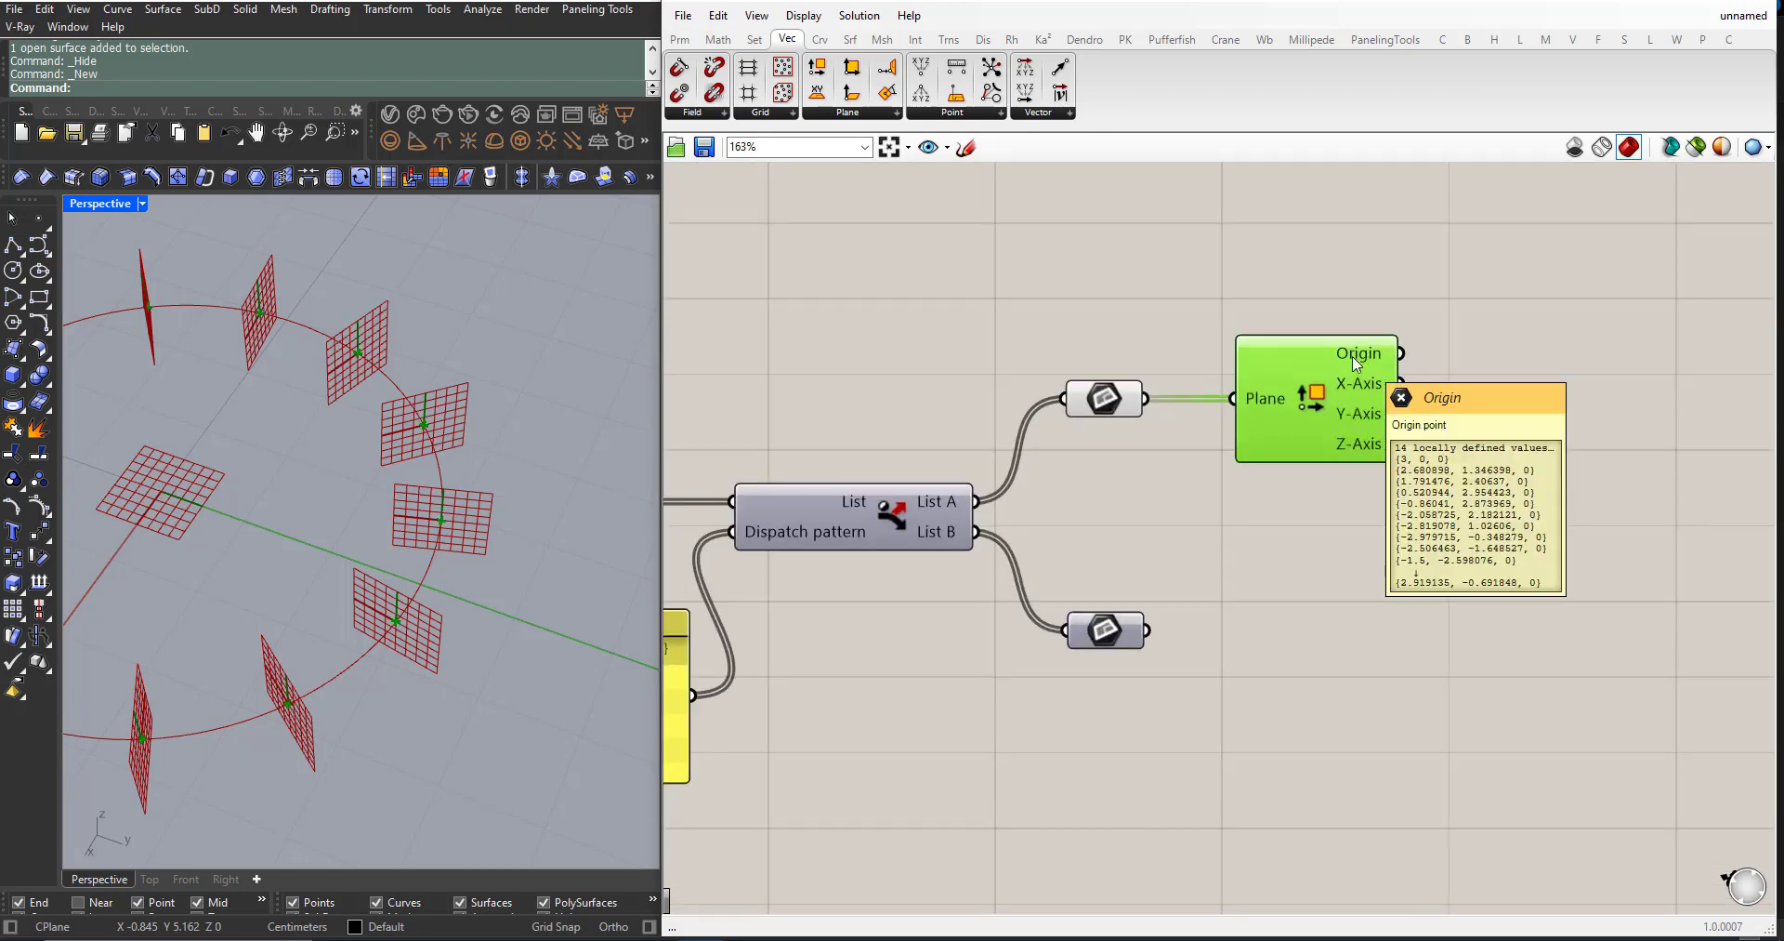
{"action": "scroll", "coordinate": [373, 397], "scroll_direction": "up", "scroll_amount": 4}
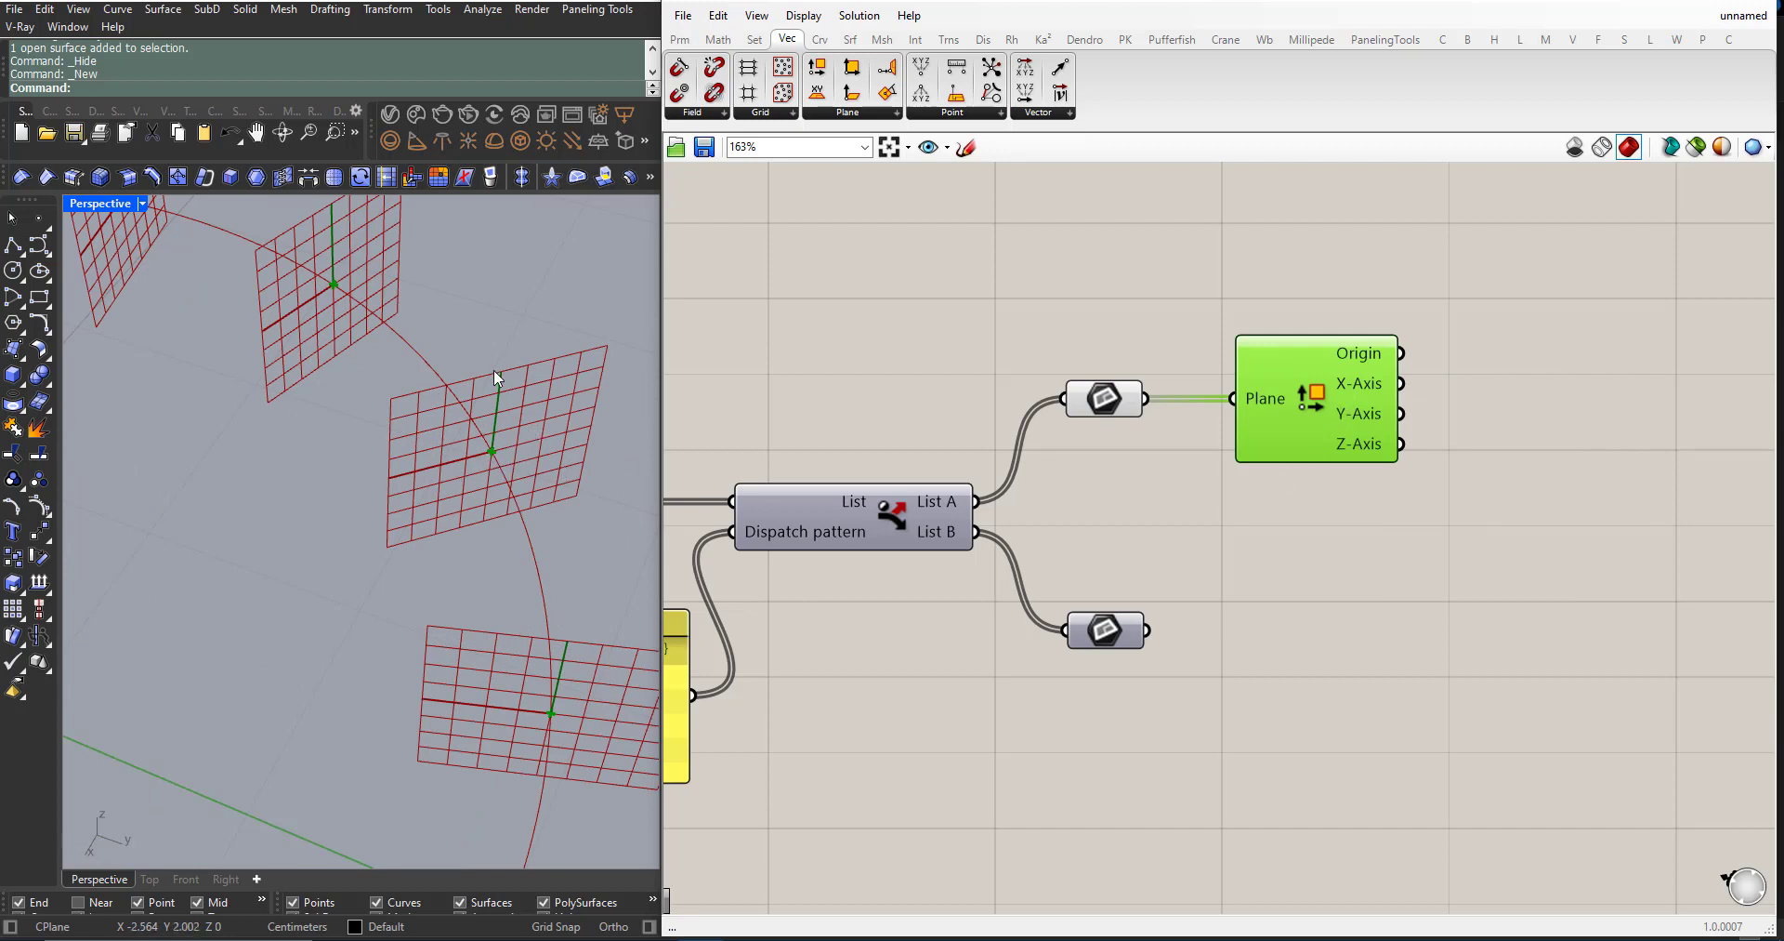
{"action": "right_click_drag", "start_coordinate": [533, 518], "coordinate": [487, 516]}
{"action": "scroll", "coordinate": [498, 510], "scroll_direction": "down", "scroll_amount": 5}
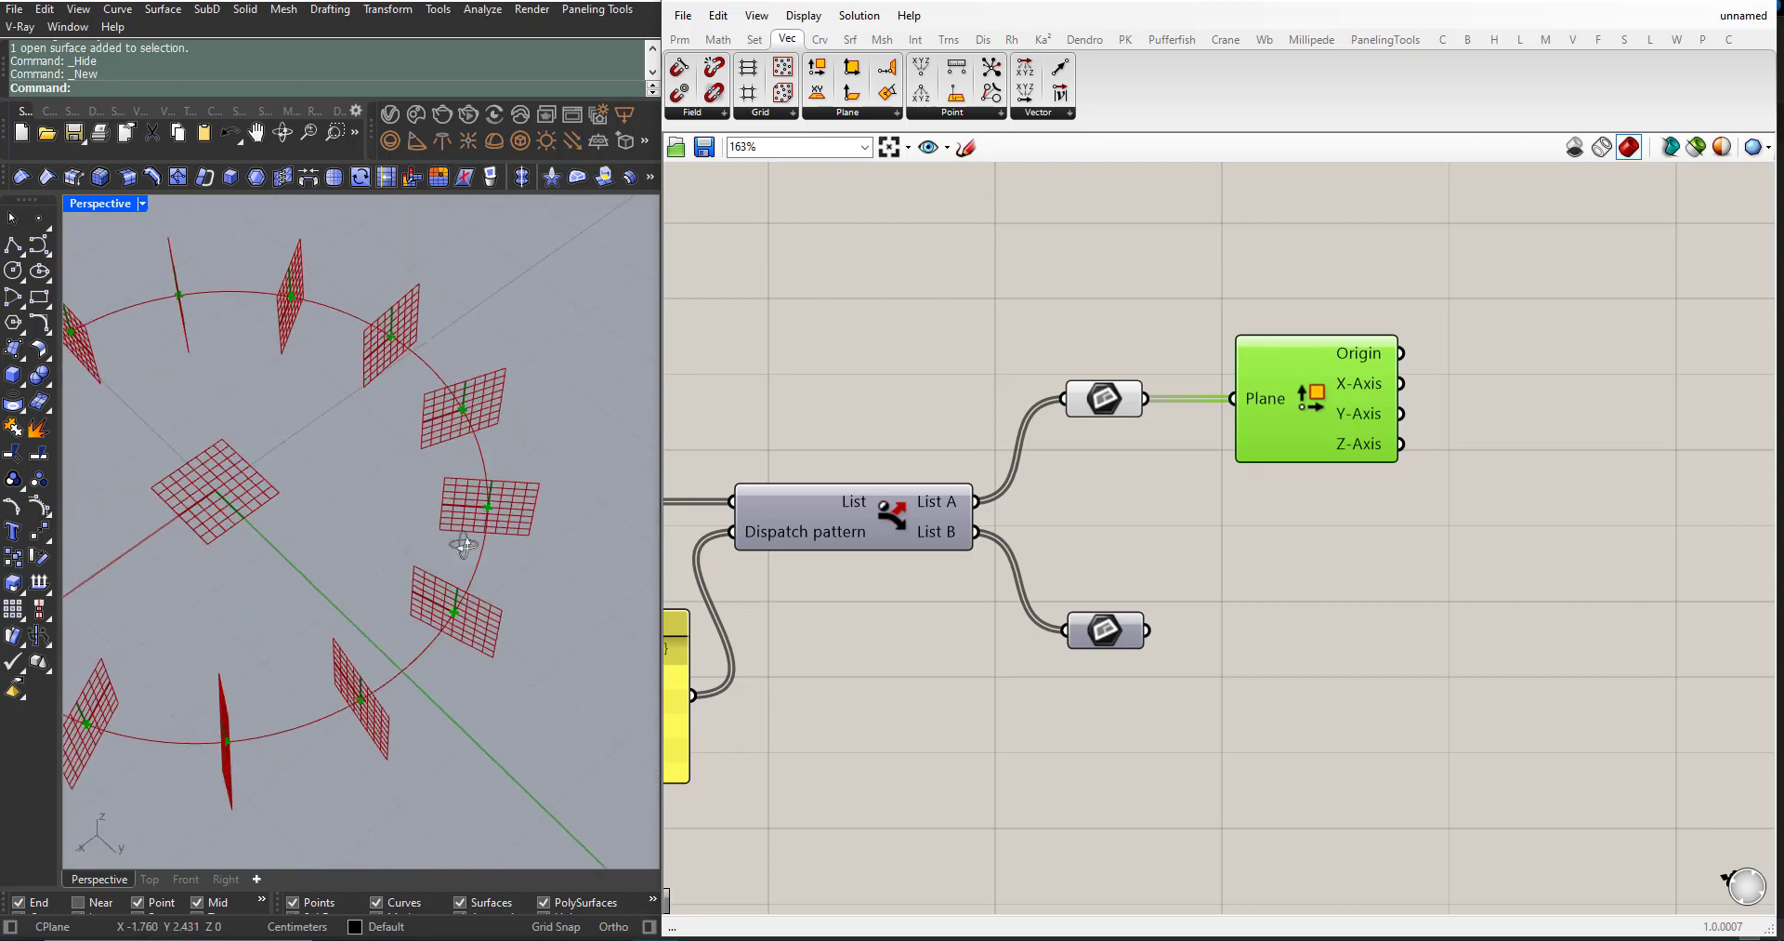
{"action": "scroll", "coordinate": [415, 505], "scroll_direction": "down", "scroll_amount": 2}
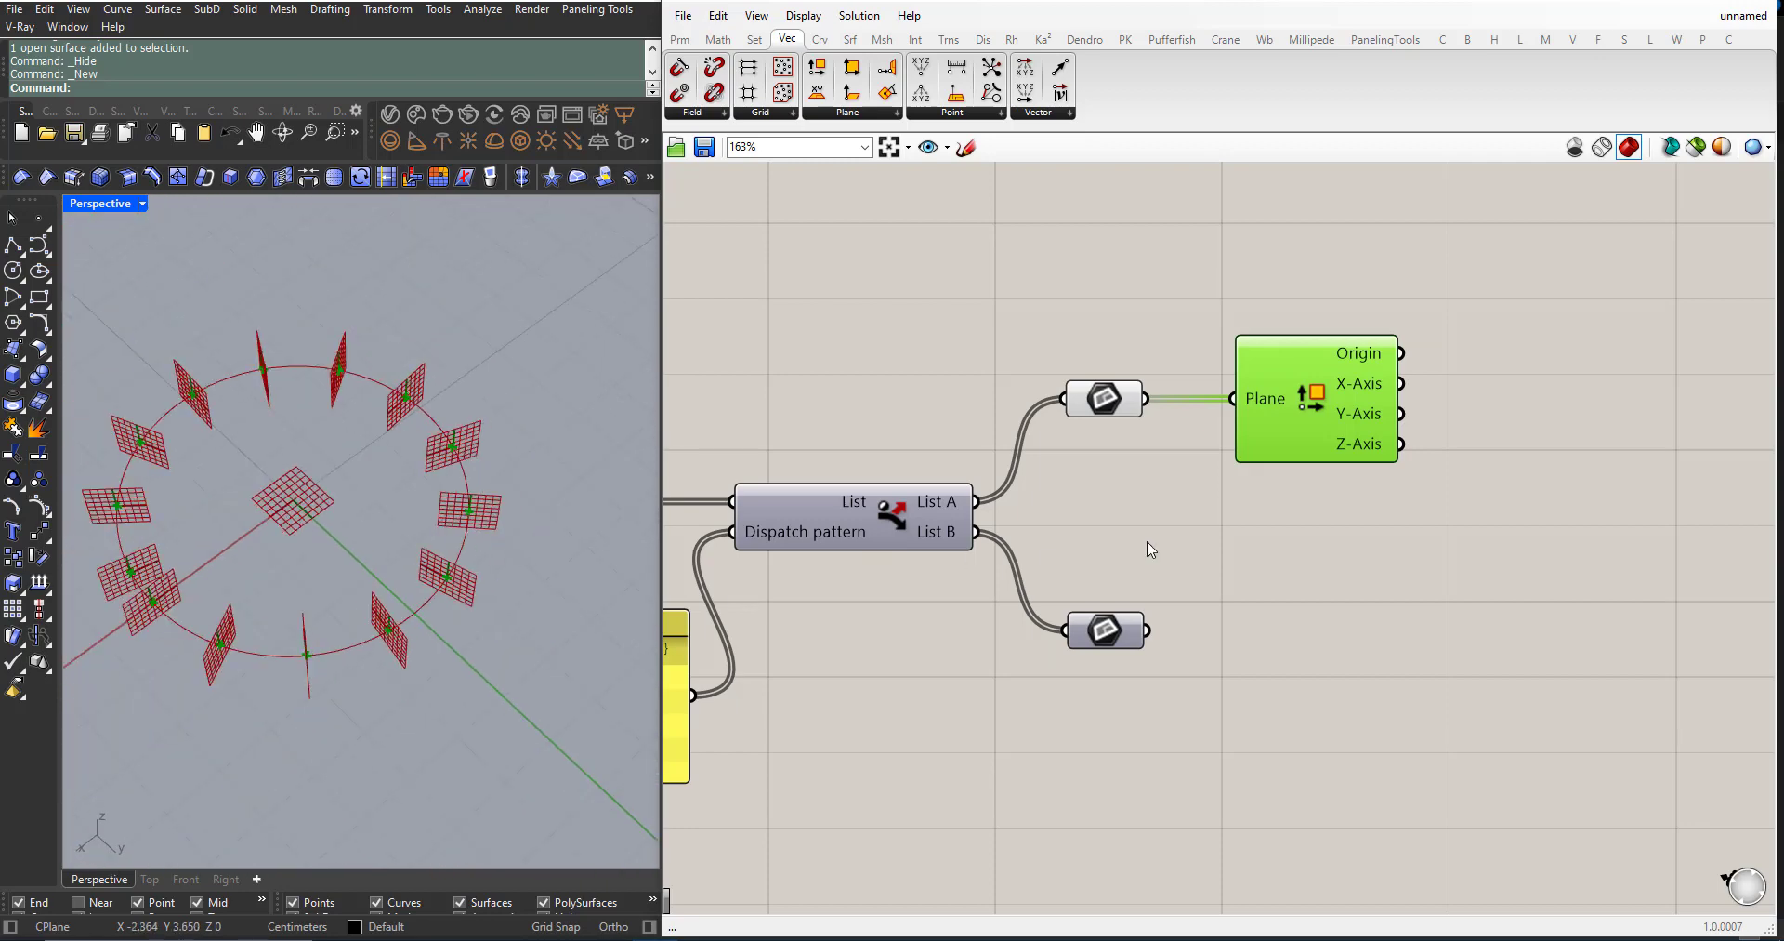
{"action": "scroll", "coordinate": [481, 523], "scroll_direction": "up", "scroll_amount": 4}
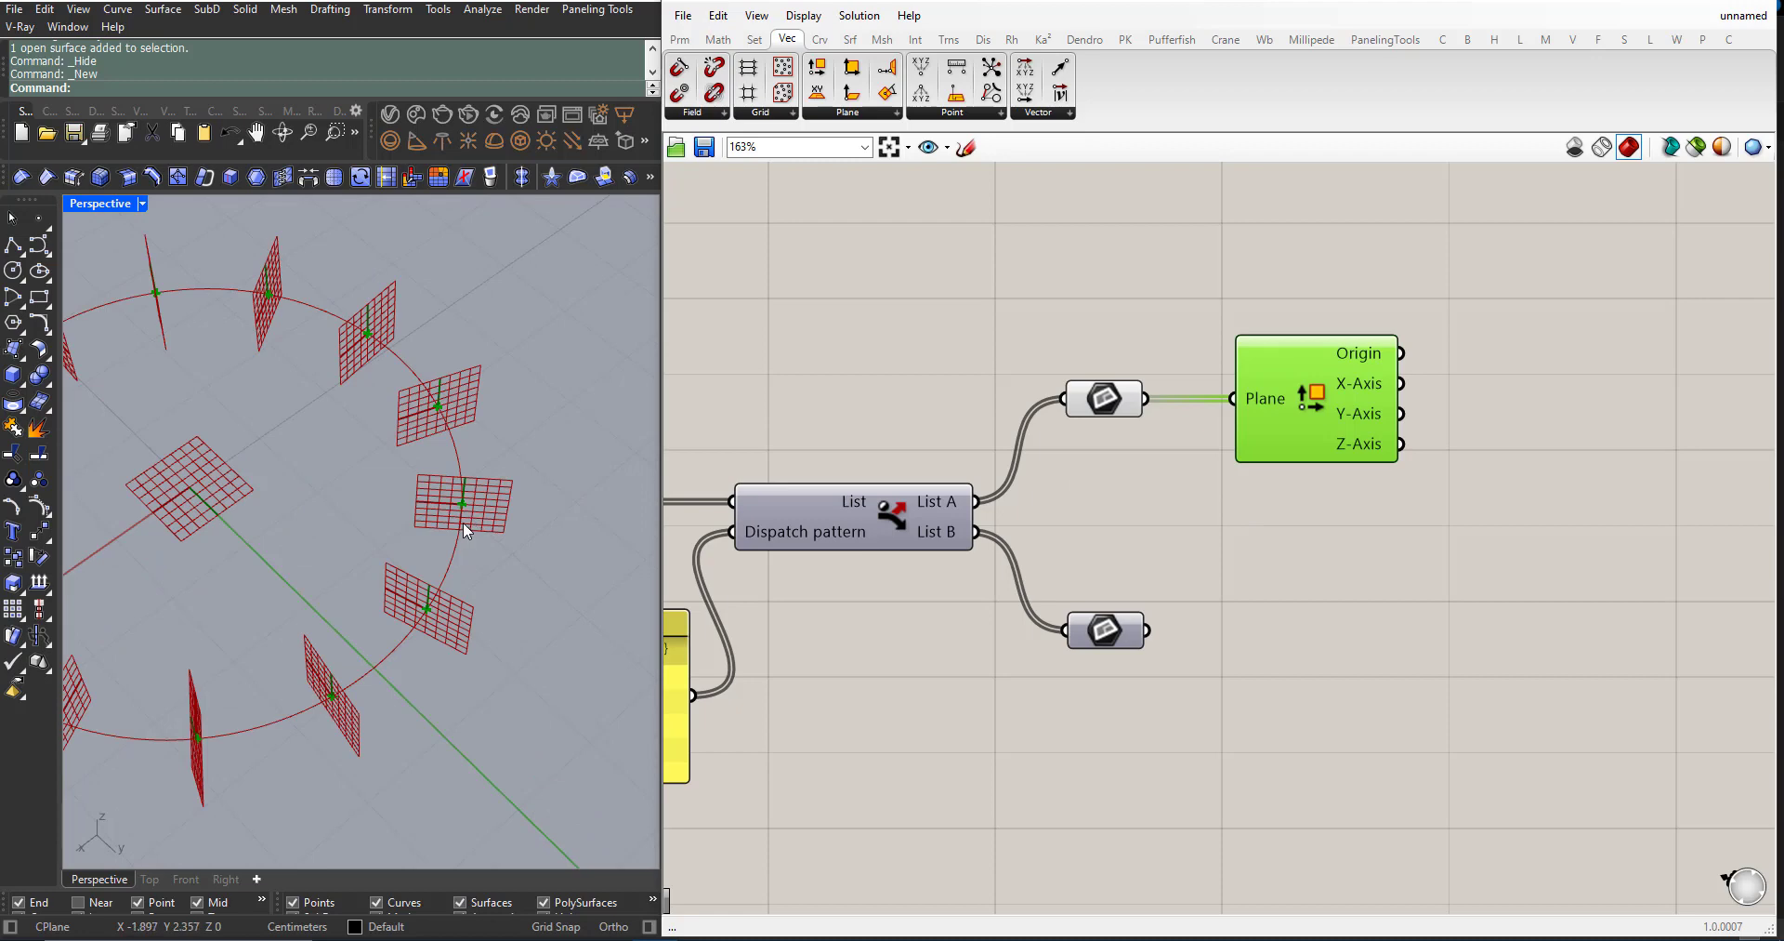
Step: Add a Negative component and connect Deconstruct Plane's X-Axis output to its Value input
{"action": "scroll", "coordinate": [316, 518], "scroll_direction": "down", "scroll_amount": 2}
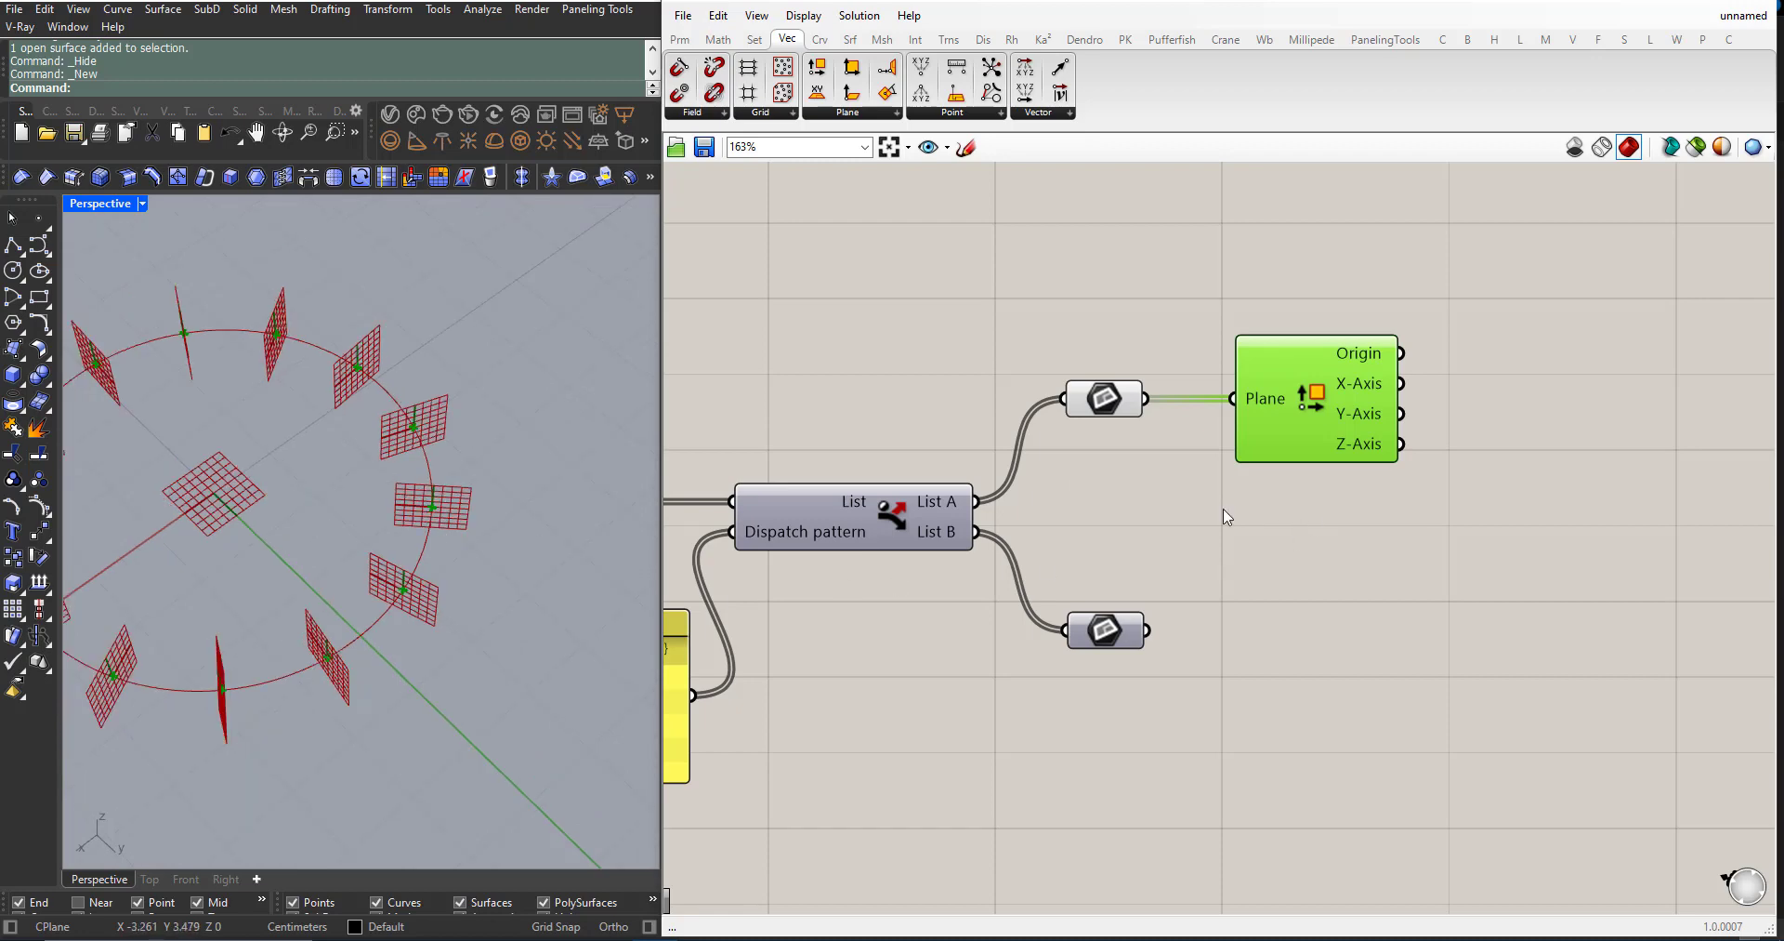
{"action": "scroll", "coordinate": [1481, 450], "scroll_direction": "down", "scroll_amount": 1}
{"action": "scroll", "coordinate": [1449, 456], "scroll_direction": "up", "scroll_amount": 3}
{"action": "double_click", "coordinate": [1434, 460]}
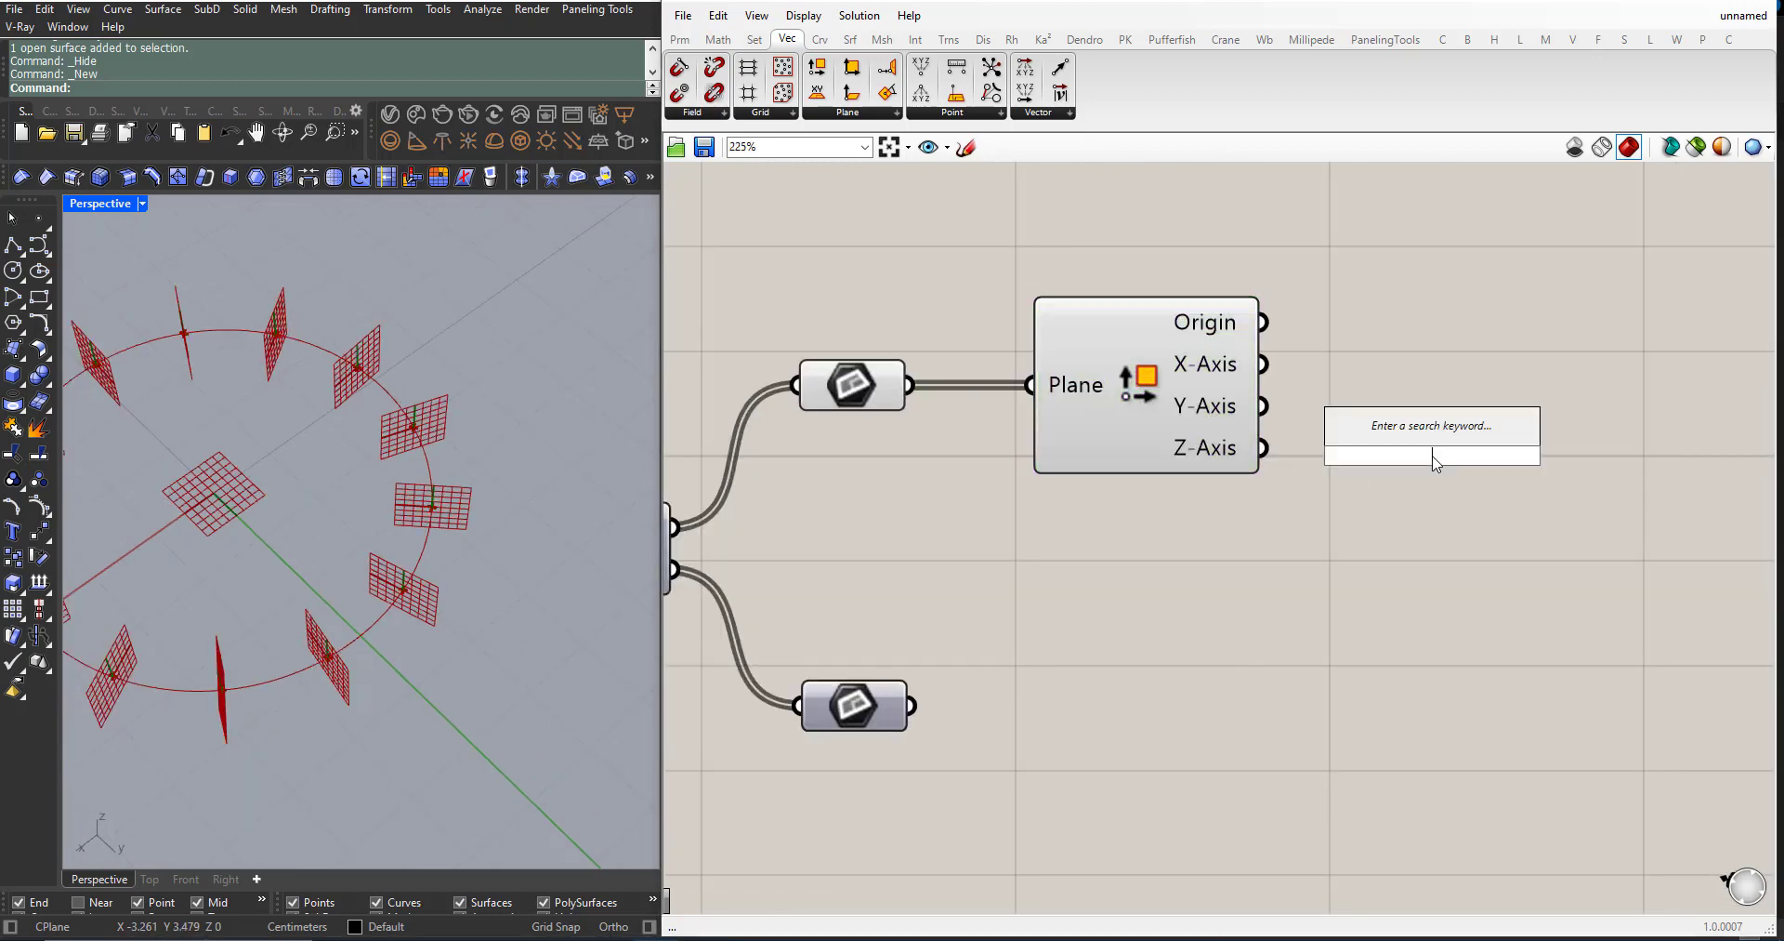
{"action": "type", "text": "neg"}
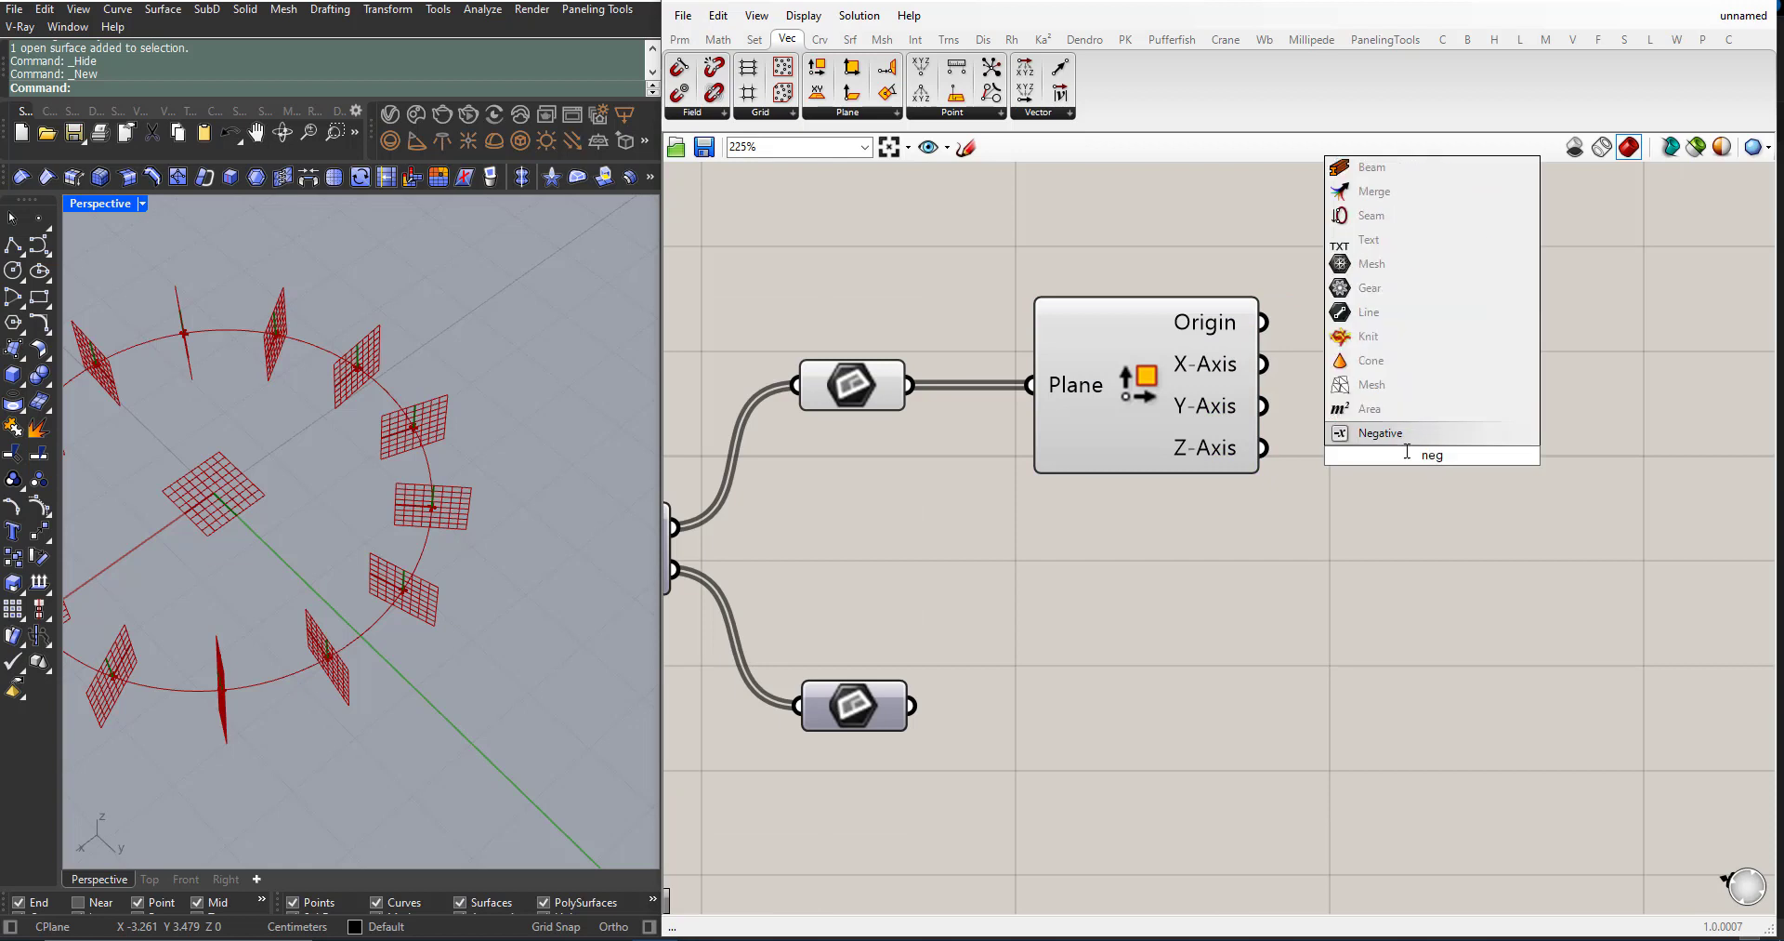
{"action": "left_click", "coordinate": [1391, 435]}
{"action": "left_click_drag", "start_coordinate": [1392, 439], "coordinate": [1436, 370]}
{"action": "left_click_drag", "start_coordinate": [1265, 380], "coordinate": [1350, 365]}
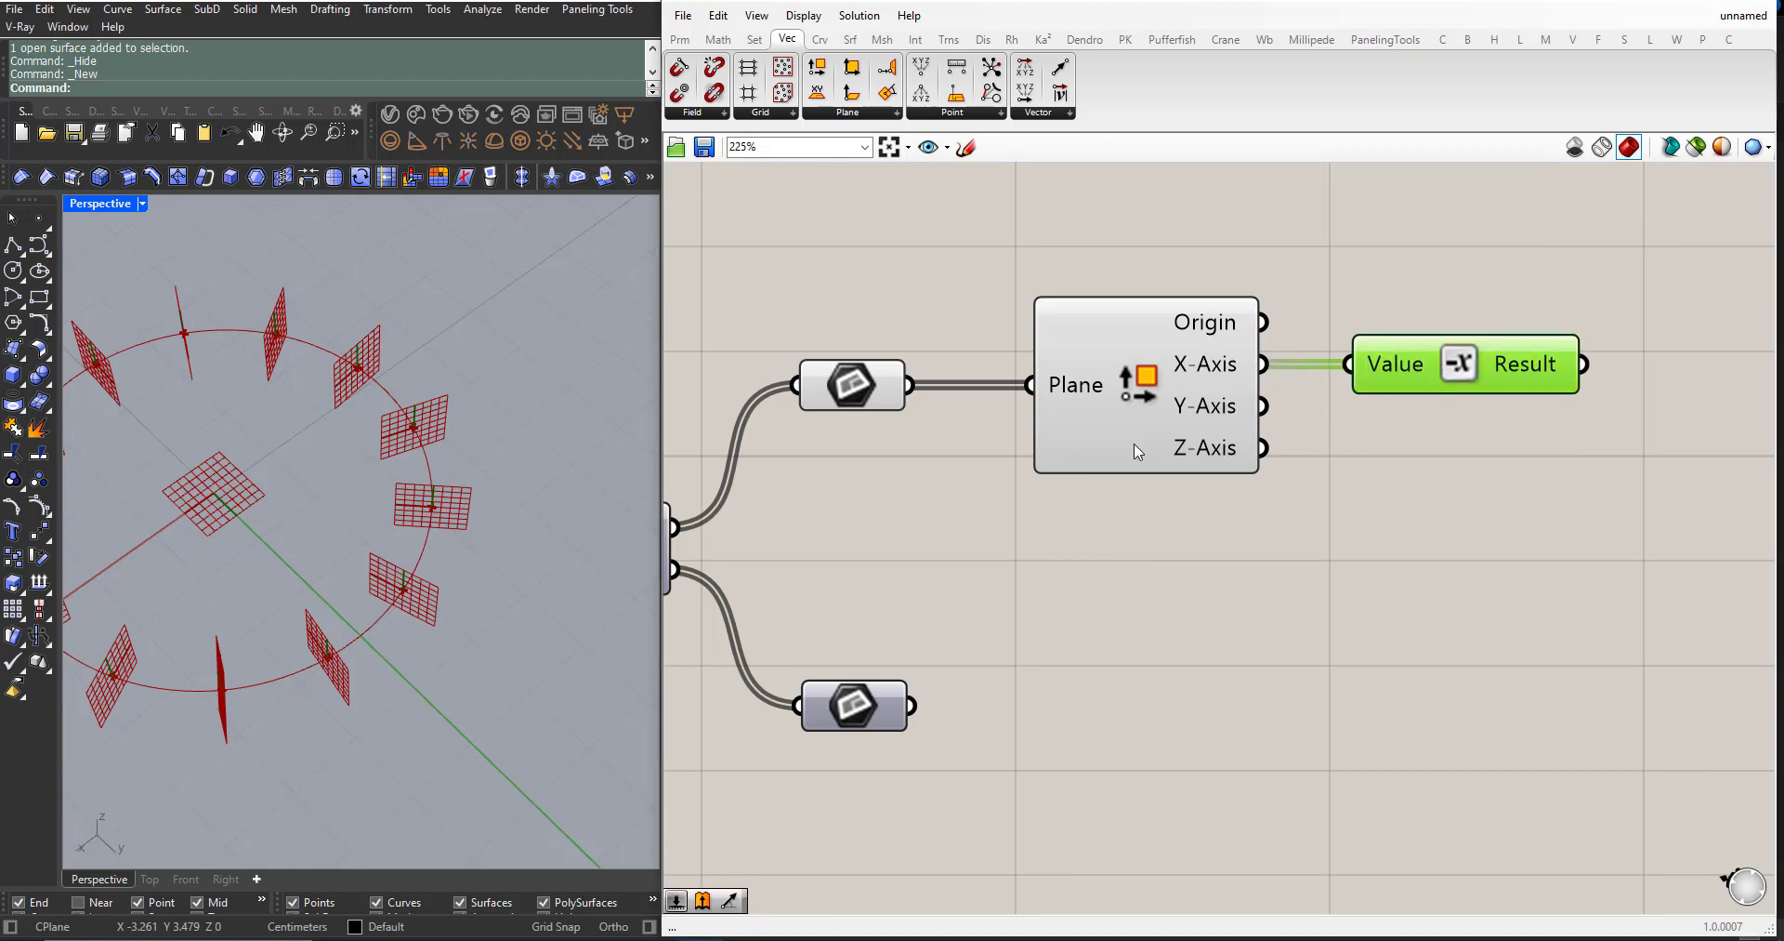
Step: Add a Line SDL component after the Negative component and adjust the placement of both
{"action": "scroll", "coordinate": [1130, 450], "scroll_direction": "down", "scroll_amount": 3}
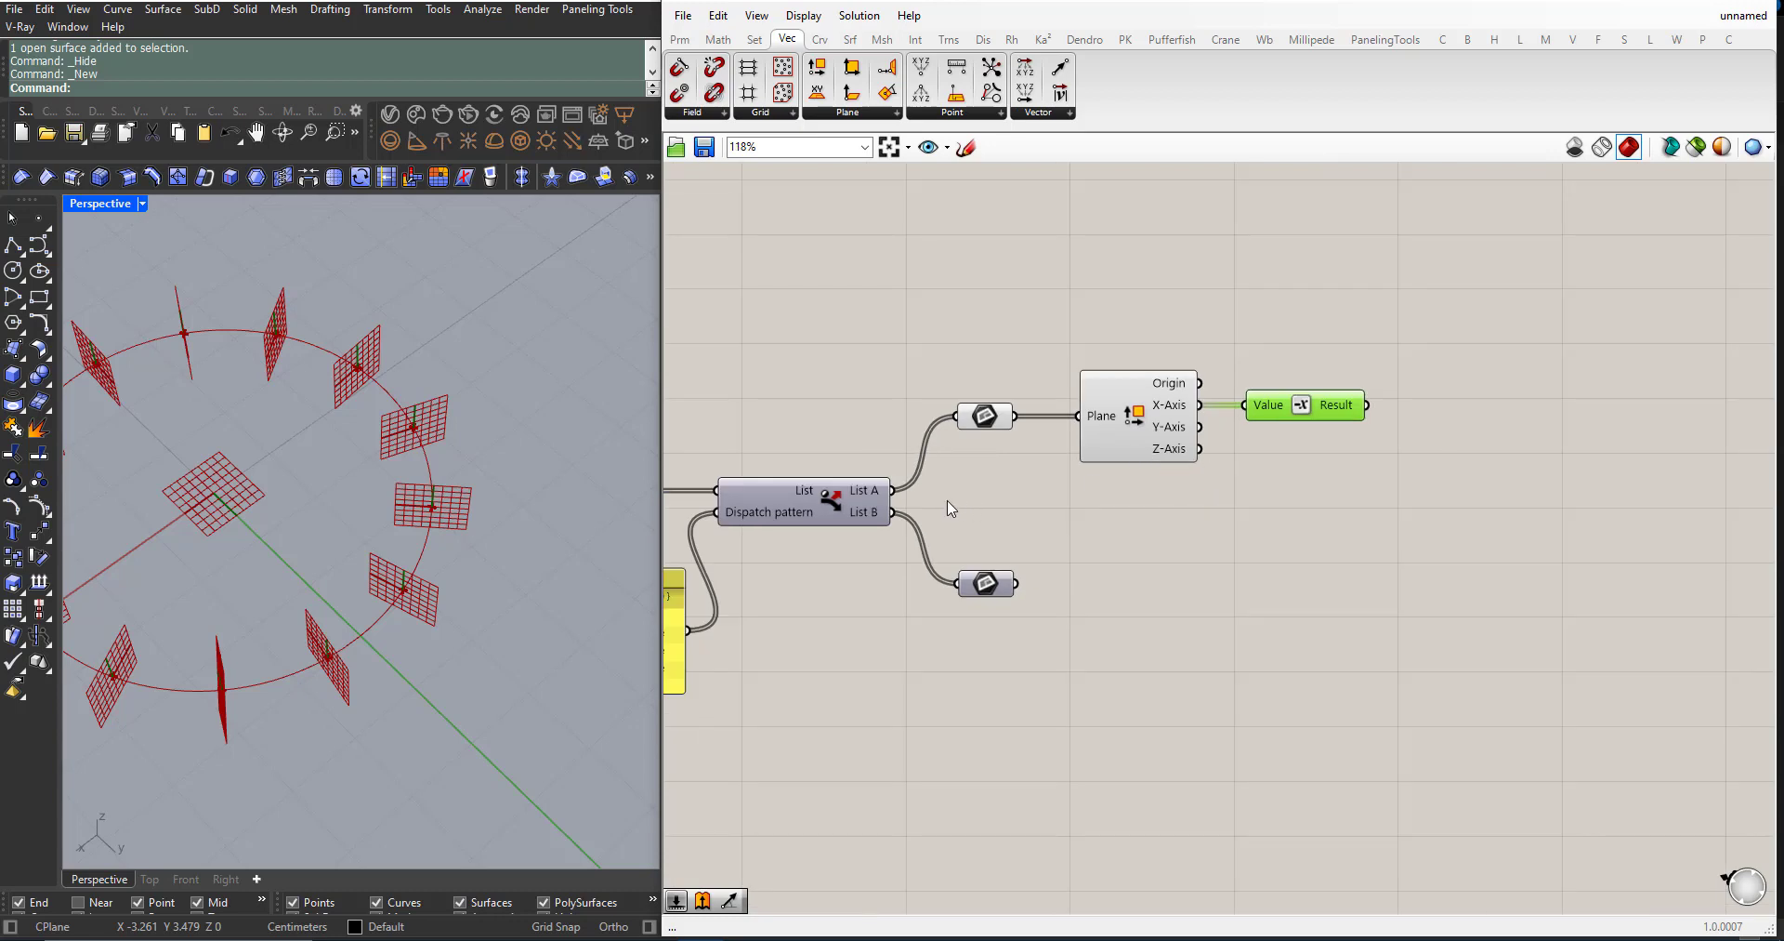
{"action": "scroll", "coordinate": [584, 510], "scroll_direction": "down", "scroll_amount": 3}
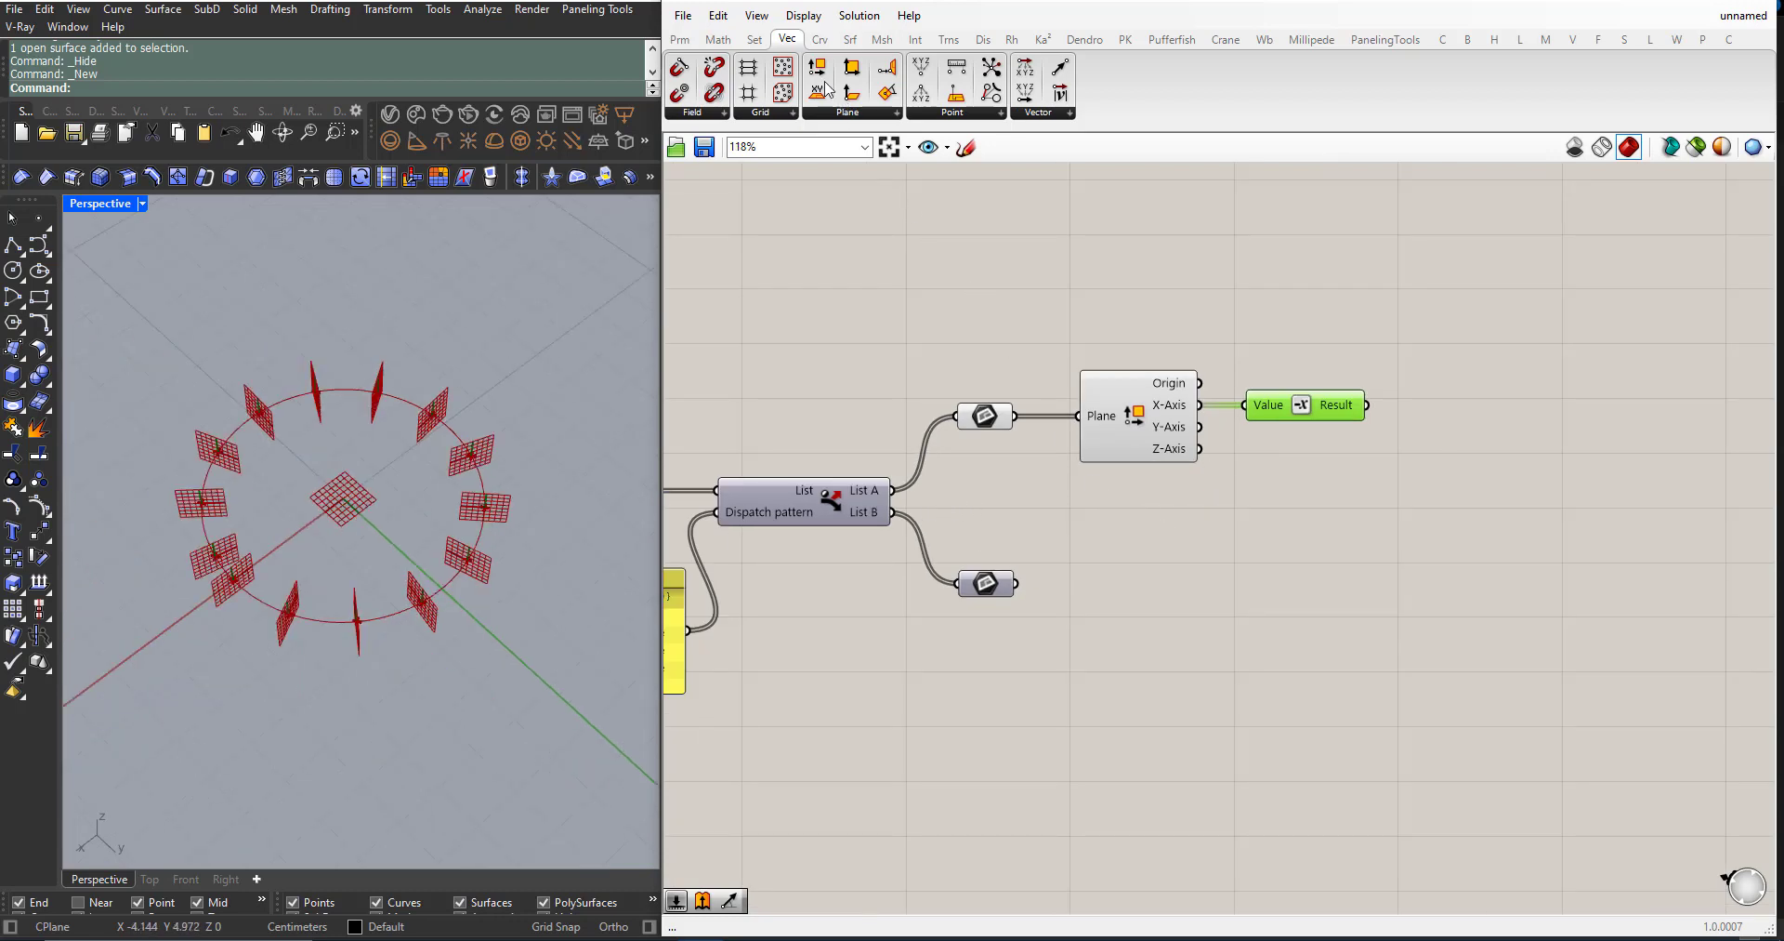
{"action": "left_click", "coordinate": [819, 39]}
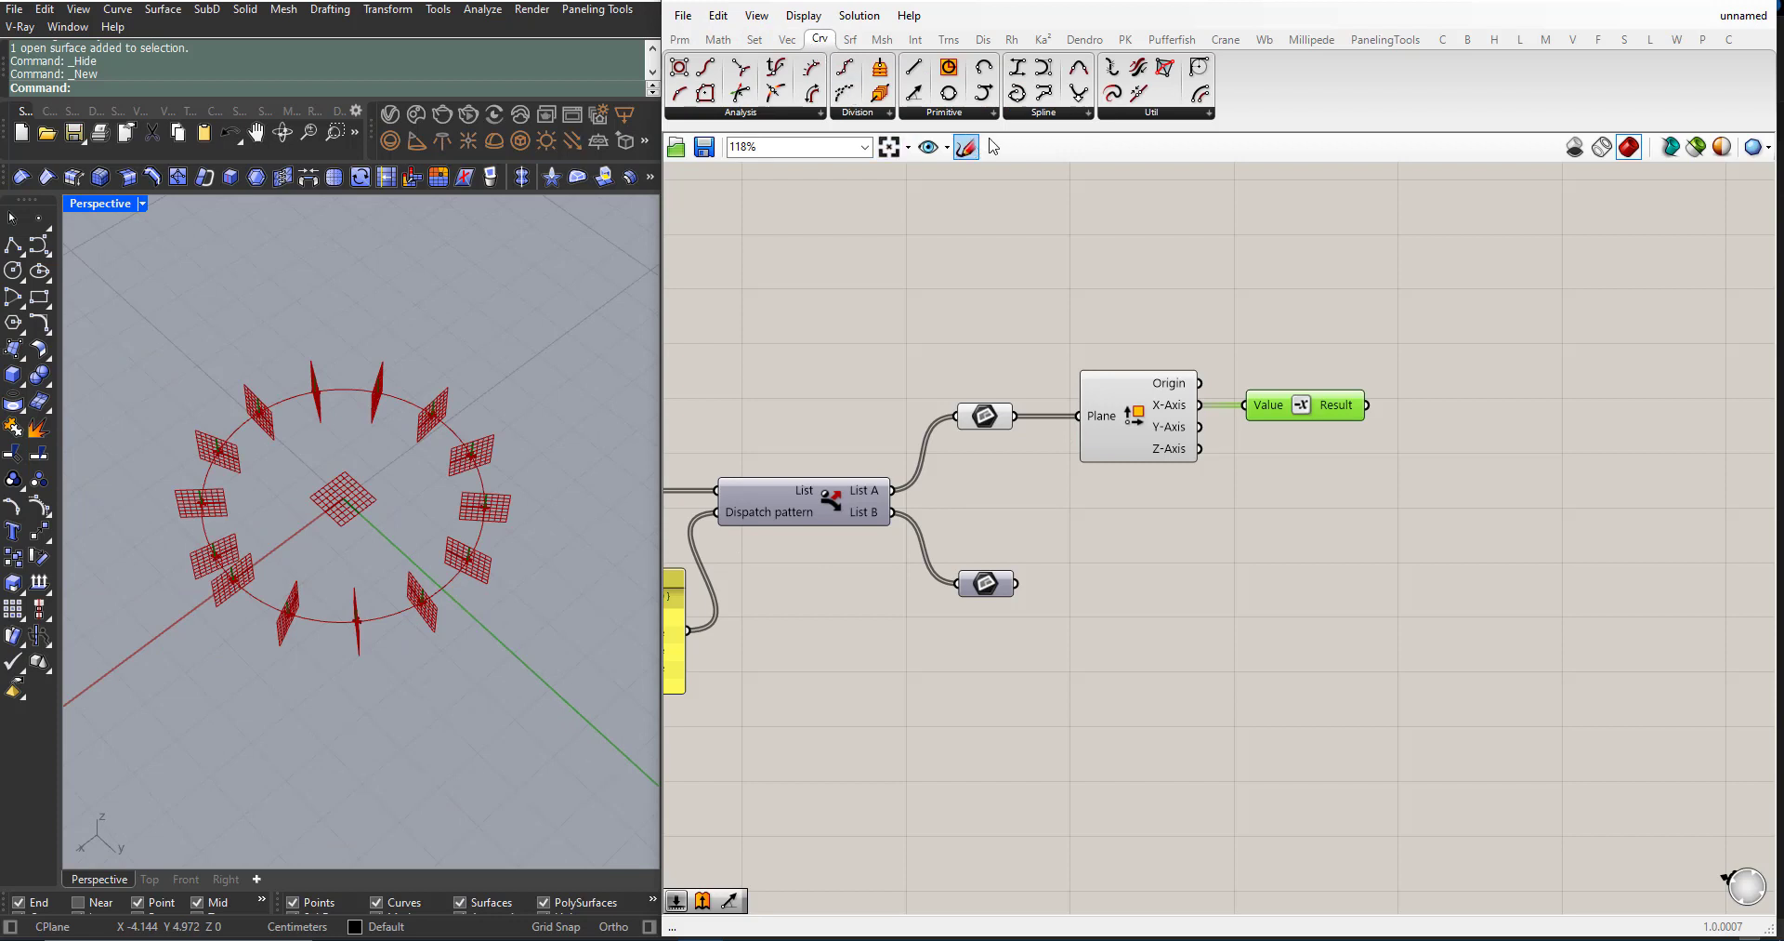
{"action": "left_click", "coordinate": [945, 114]}
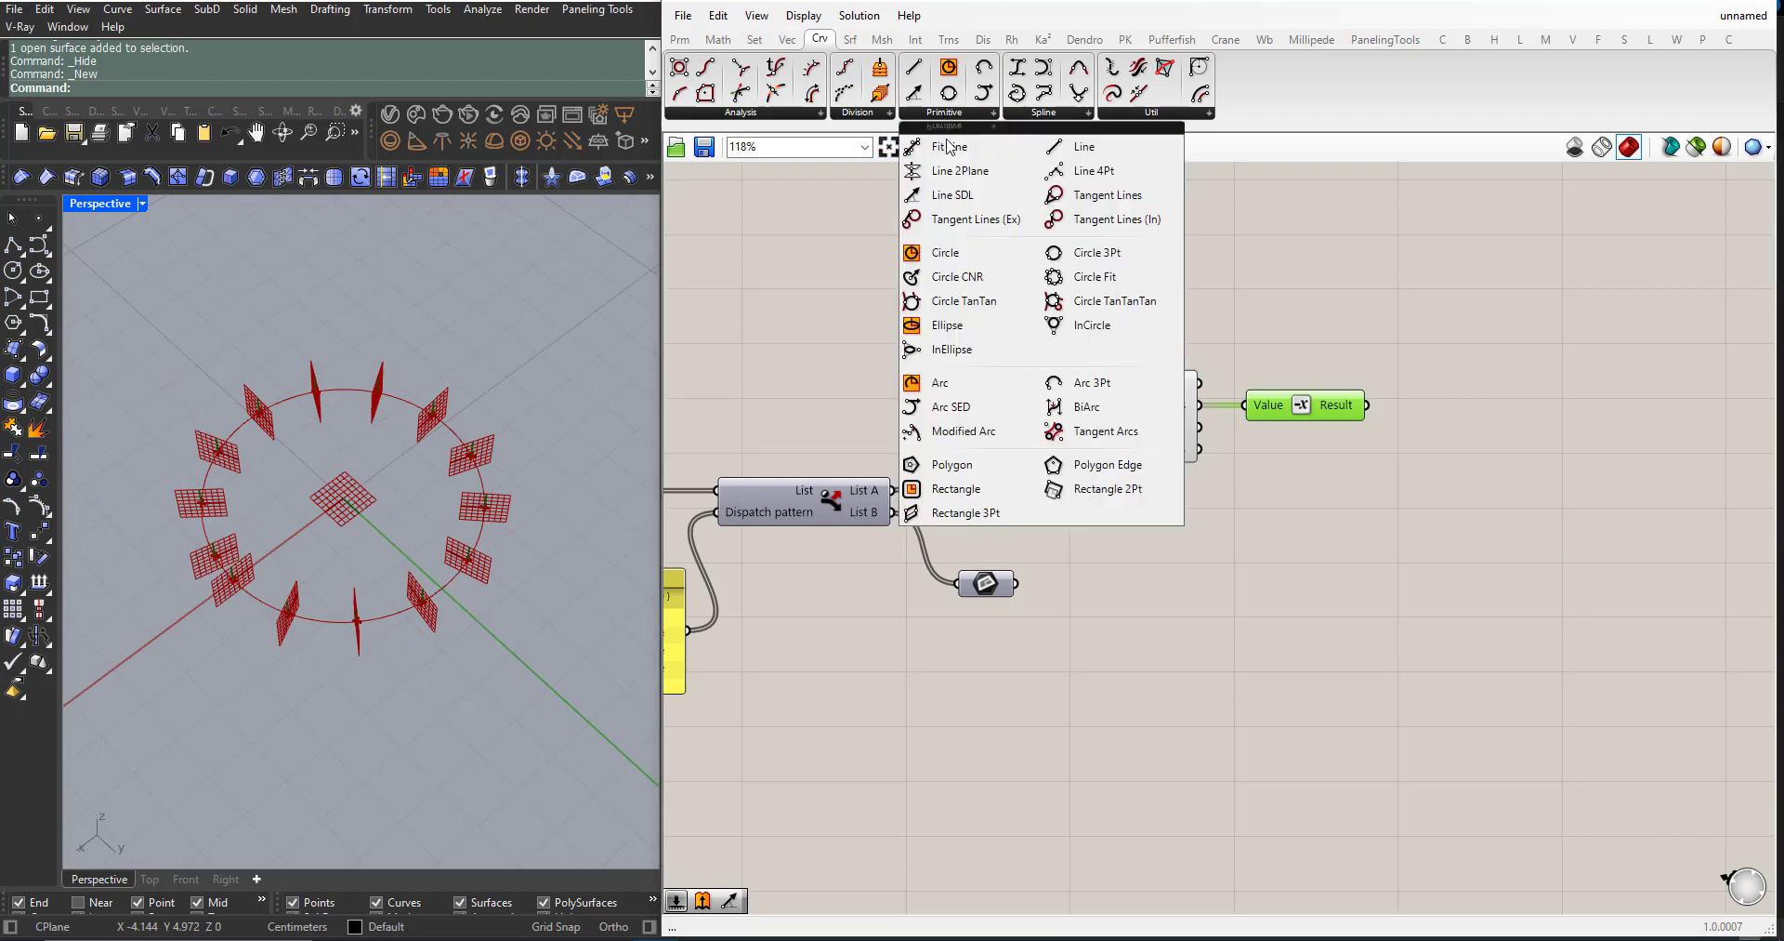
{"action": "left_click", "coordinate": [954, 195]}
{"action": "left_click", "coordinate": [1469, 465]}
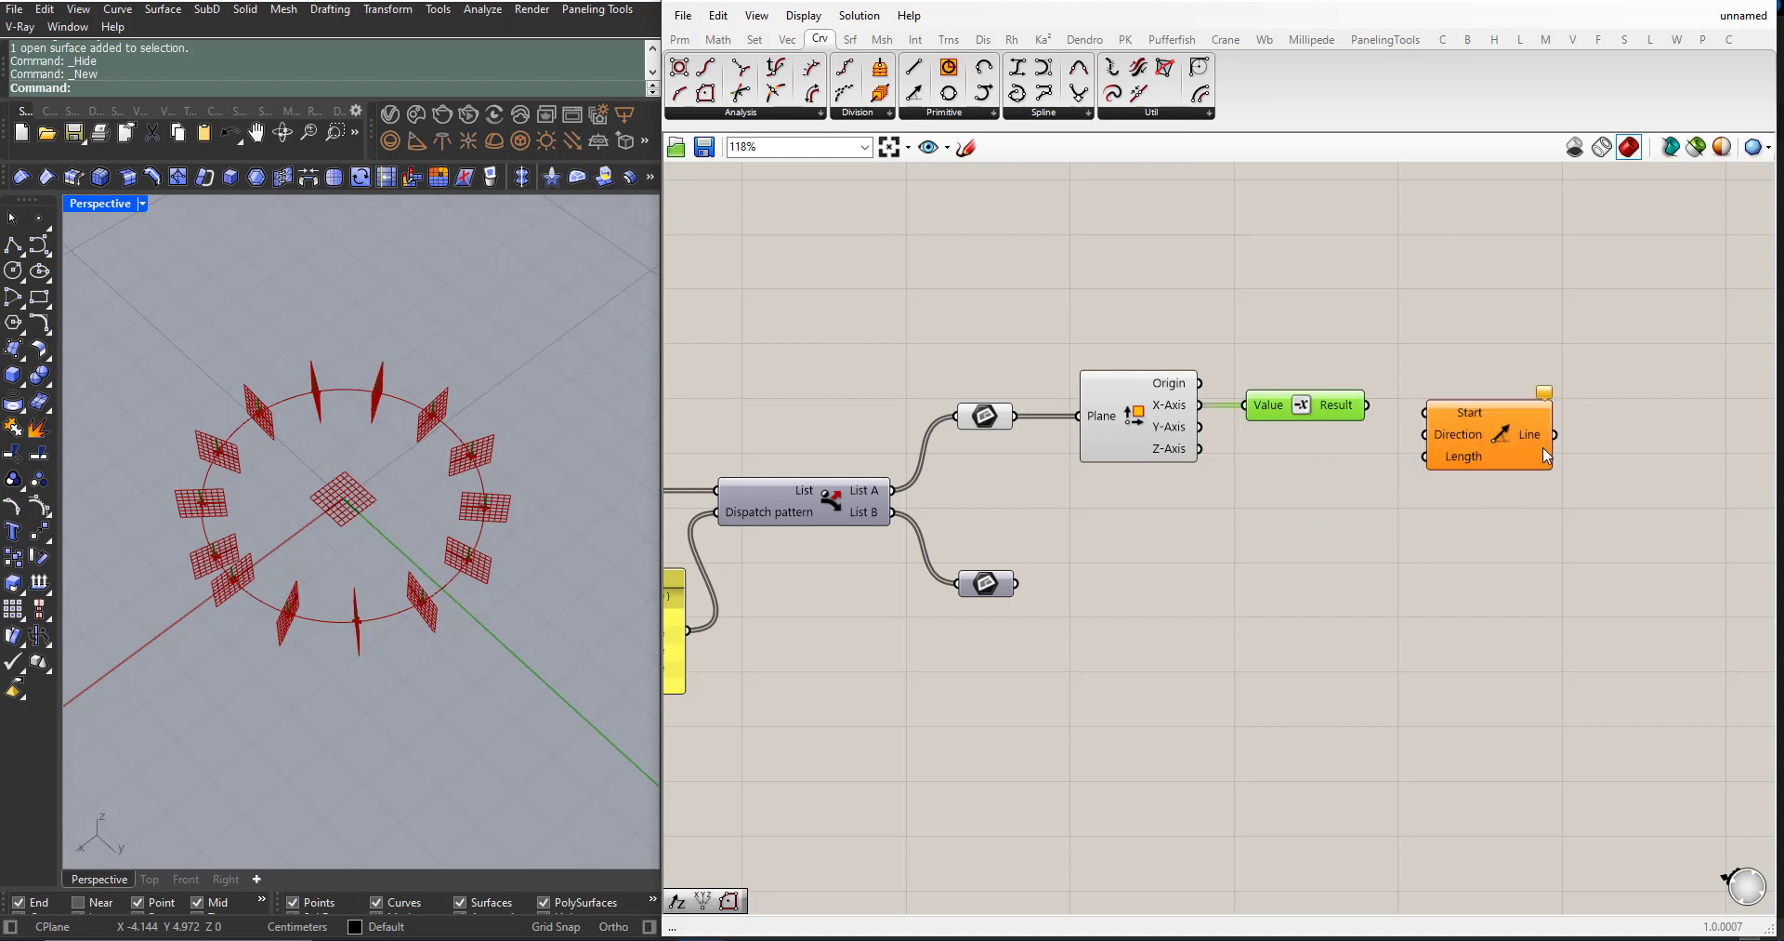
{"action": "scroll", "coordinate": [1543, 448], "scroll_direction": "up", "scroll_amount": 3}
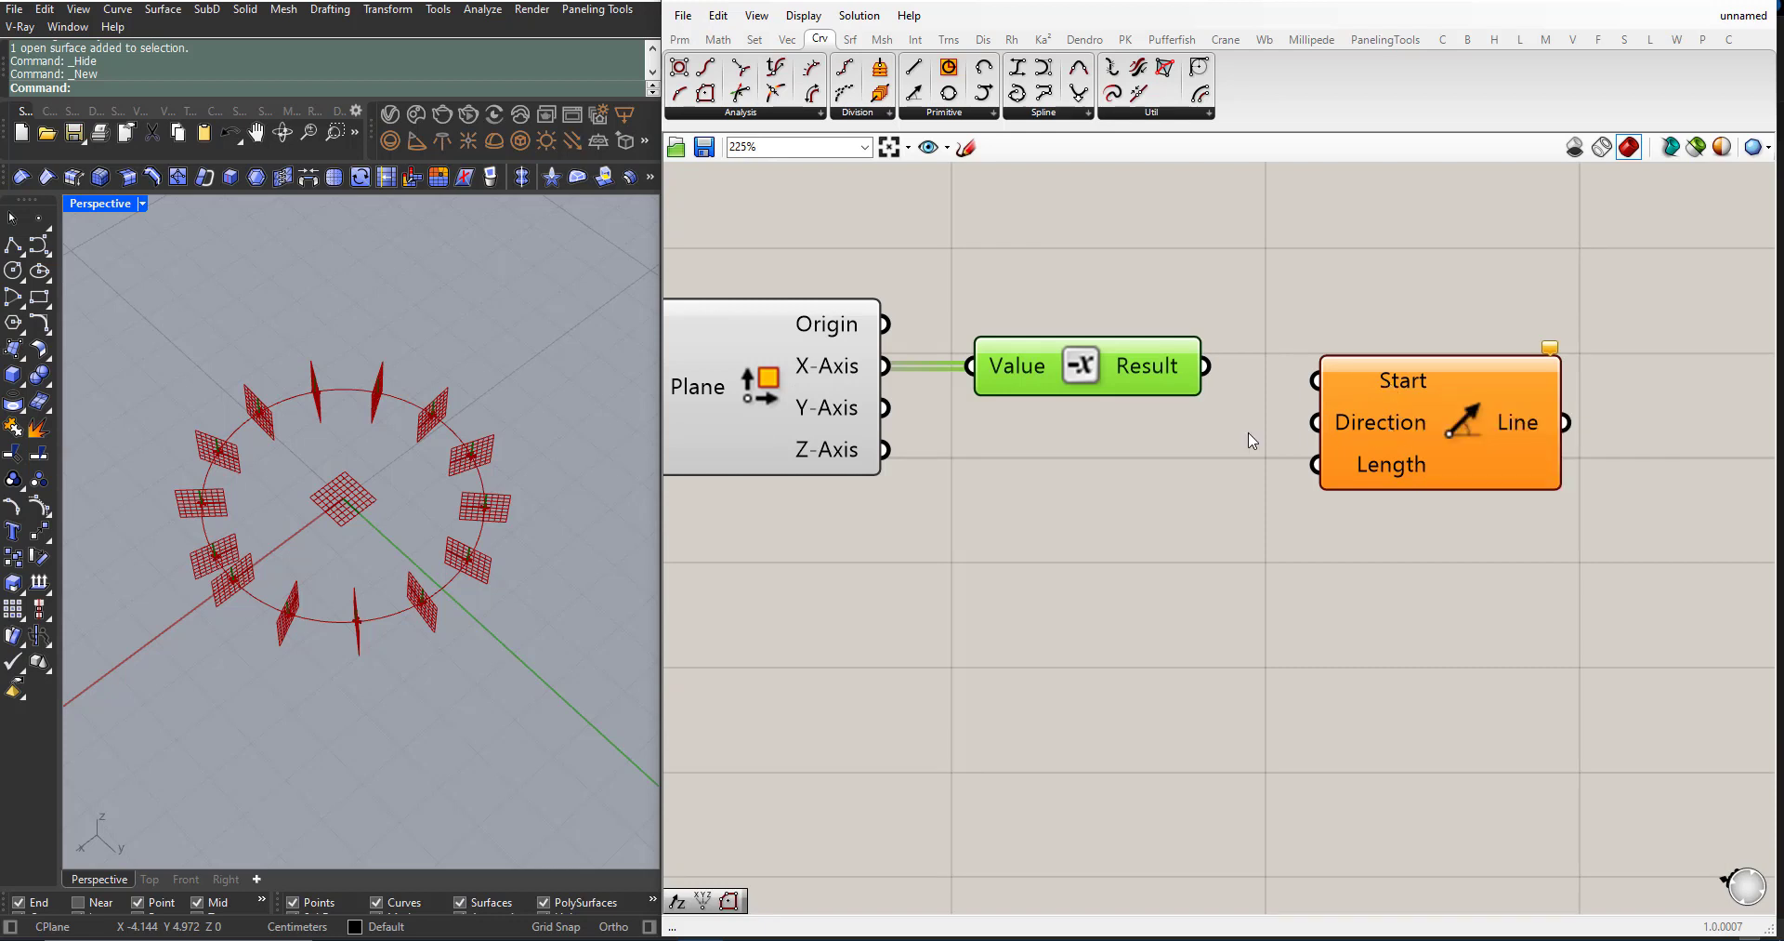
{"action": "scroll", "coordinate": [1250, 514], "scroll_direction": "down", "scroll_amount": 1}
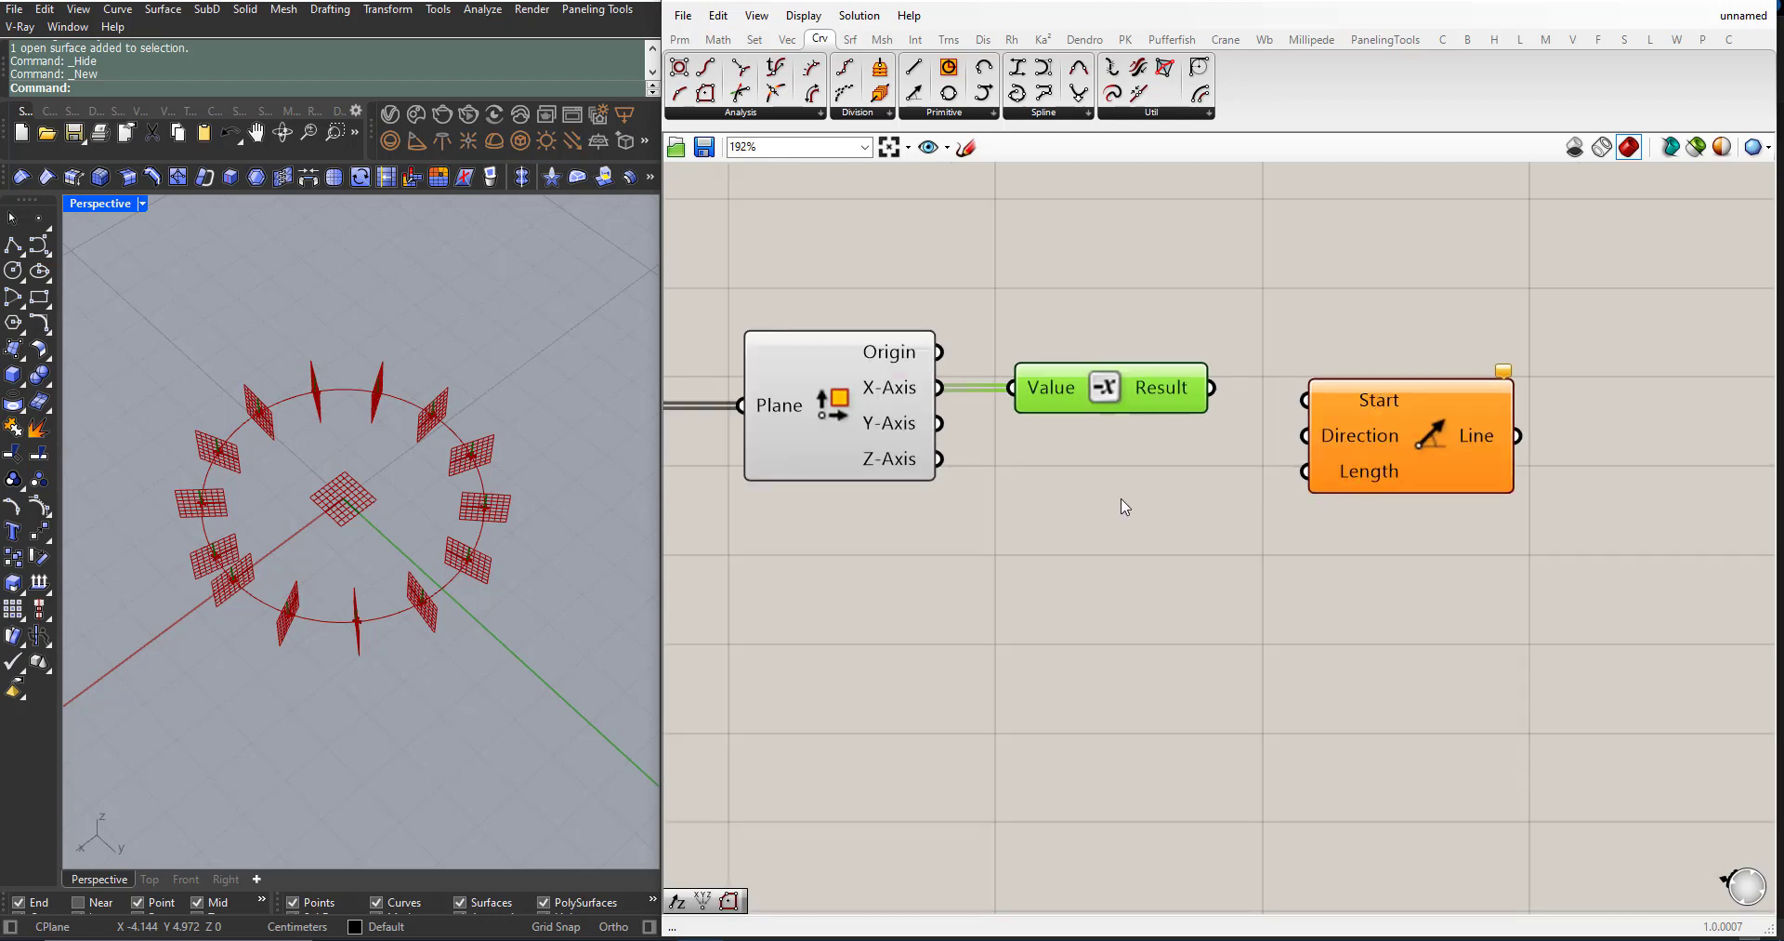
{"action": "scroll", "coordinate": [1124, 506], "scroll_direction": "down", "scroll_amount": 1}
{"action": "left_click", "coordinate": [1364, 415]}
{"action": "left_click", "coordinate": [1095, 439]}
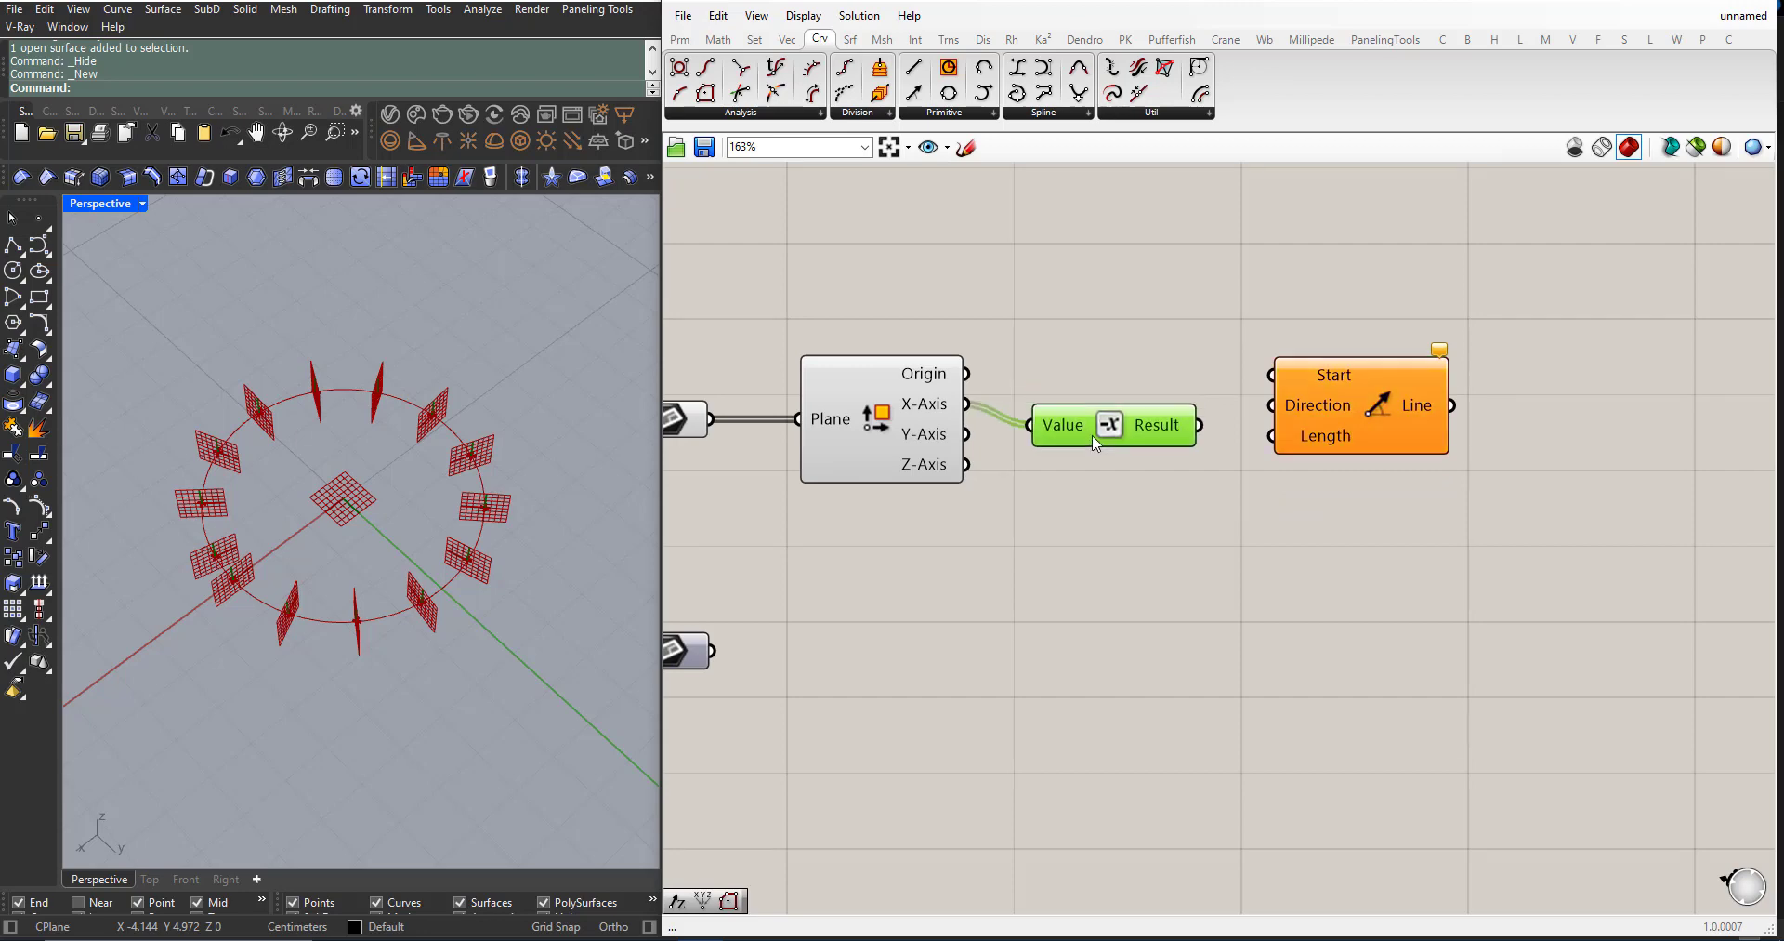
{"action": "left_click_drag", "start_coordinate": [1339, 428], "coordinate": [1333, 437]}
Step: Connect Deconstruct Plane's Origin to Line SDL's Start and the Negative Result to its Direction, aligning the components
{"action": "scroll", "coordinate": [484, 443], "scroll_direction": "up", "scroll_amount": 3}
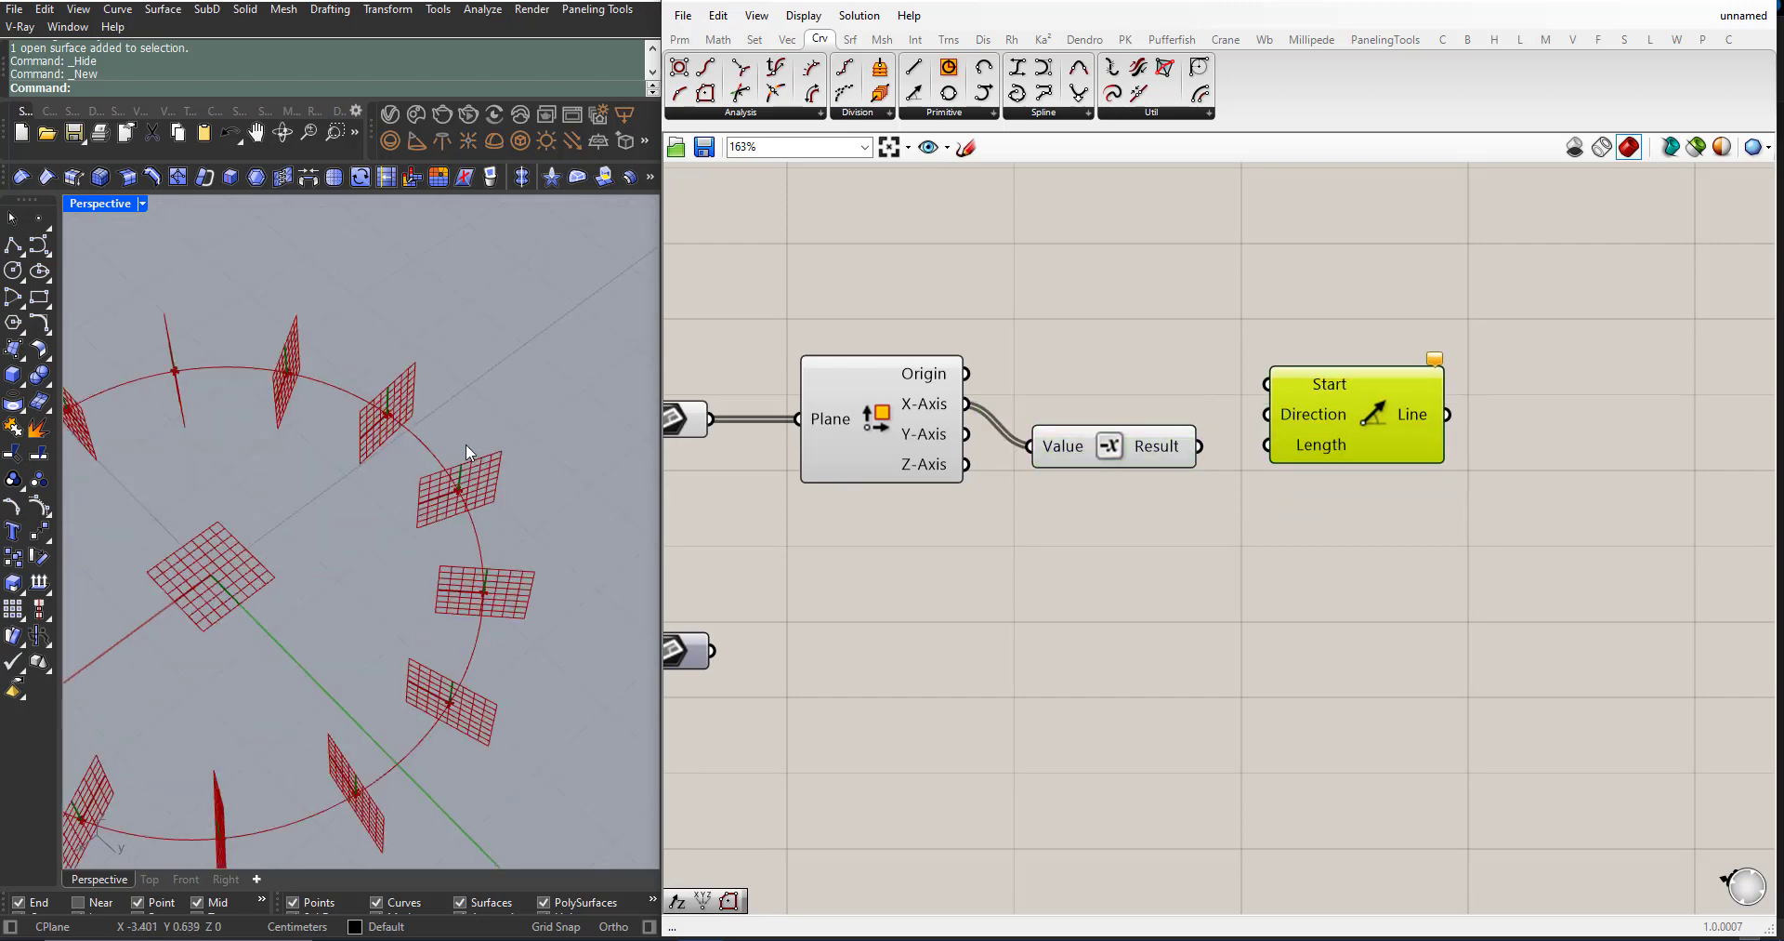
{"action": "scroll", "coordinate": [466, 444], "scroll_direction": "up", "scroll_amount": 4}
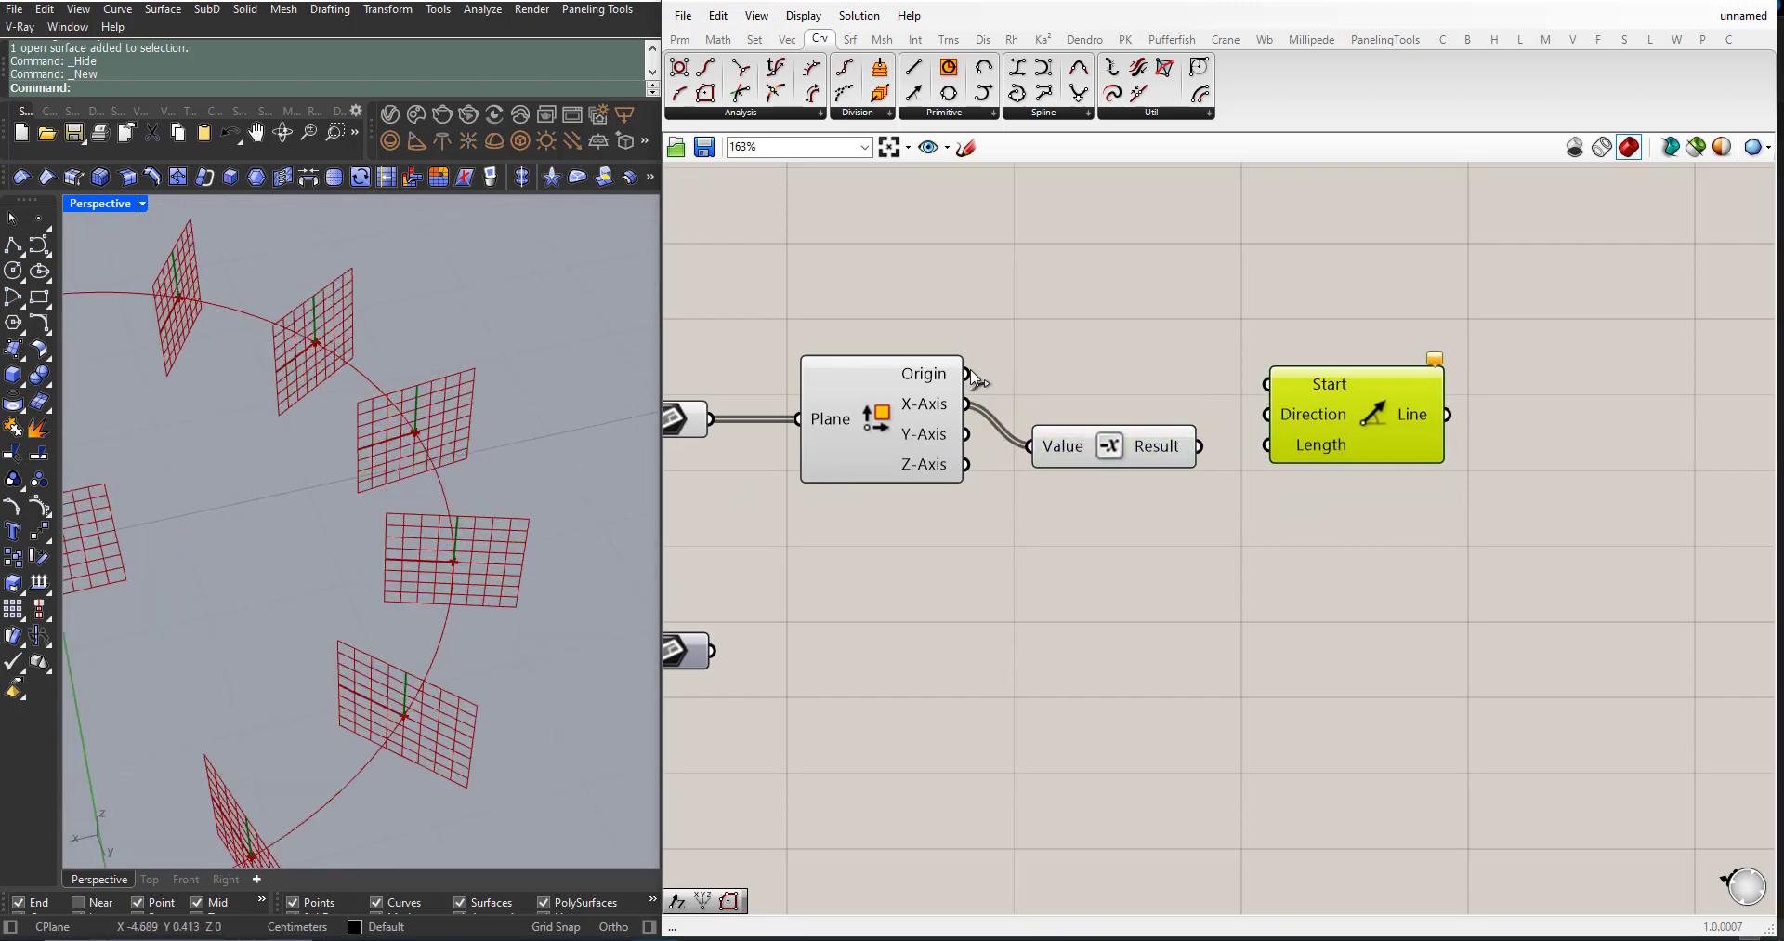
{"action": "left_click_drag", "start_coordinate": [973, 376], "coordinate": [1266, 383]}
{"action": "left_click_drag", "start_coordinate": [1148, 462], "coordinate": [1142, 437]}
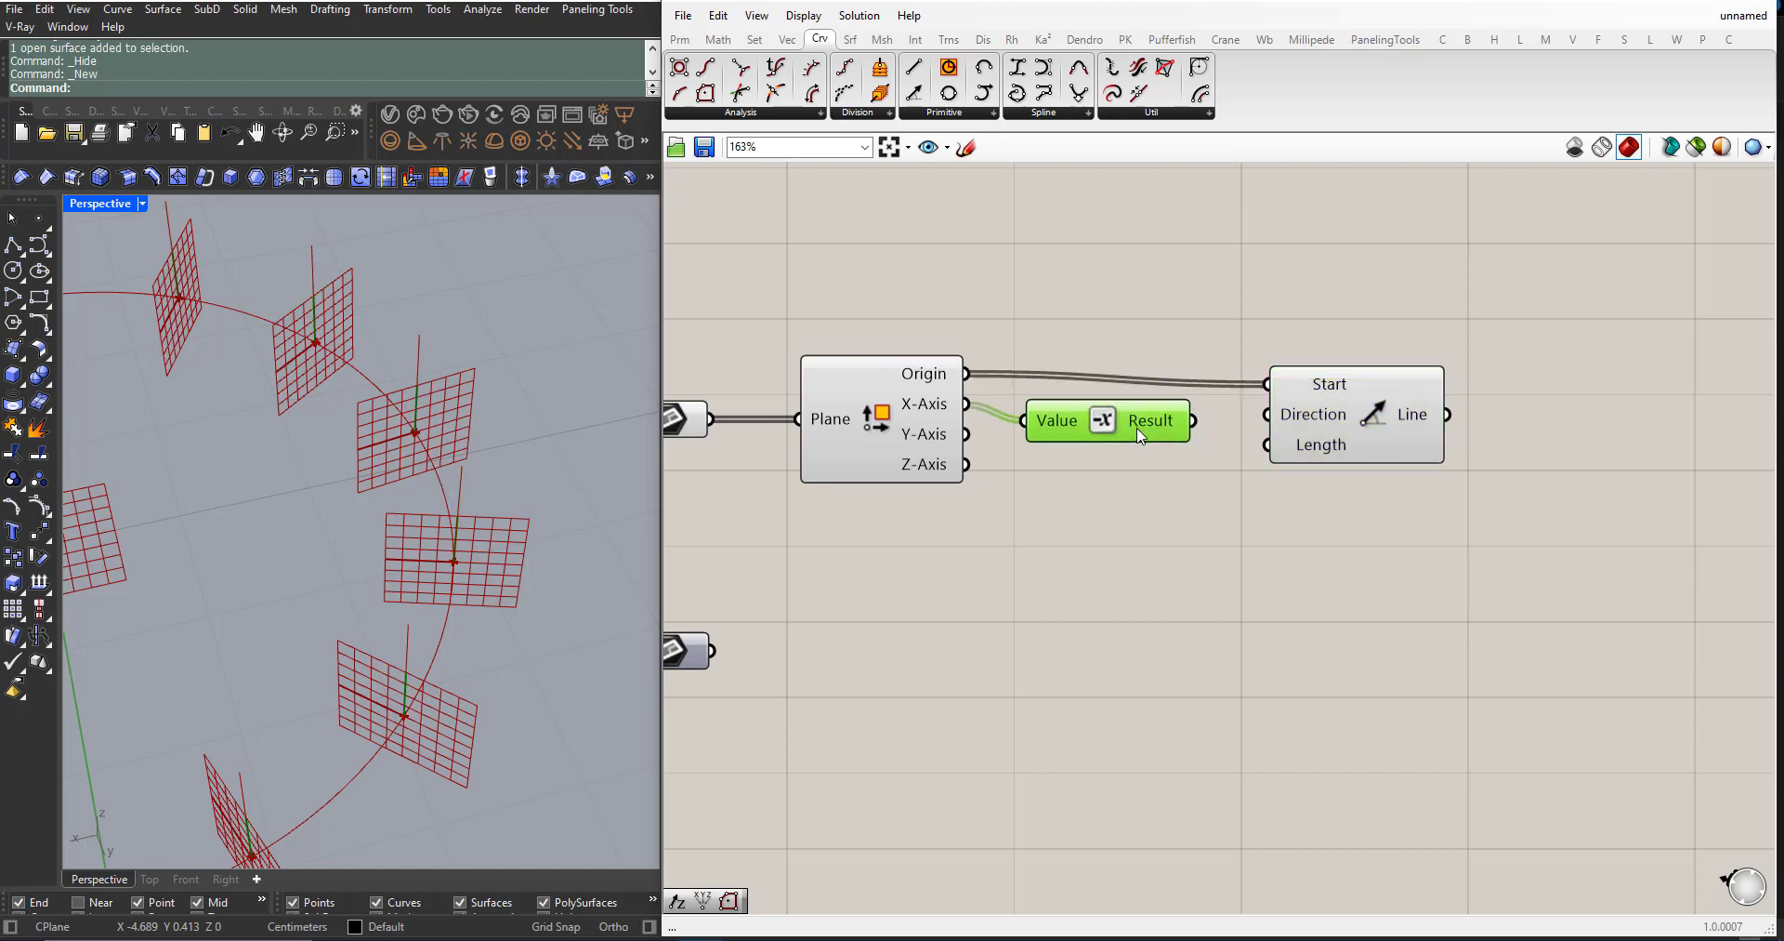
{"action": "left_click_drag", "start_coordinate": [1333, 433], "coordinate": [1348, 420]}
{"action": "left_click_drag", "start_coordinate": [1143, 424], "coordinate": [1283, 404]}
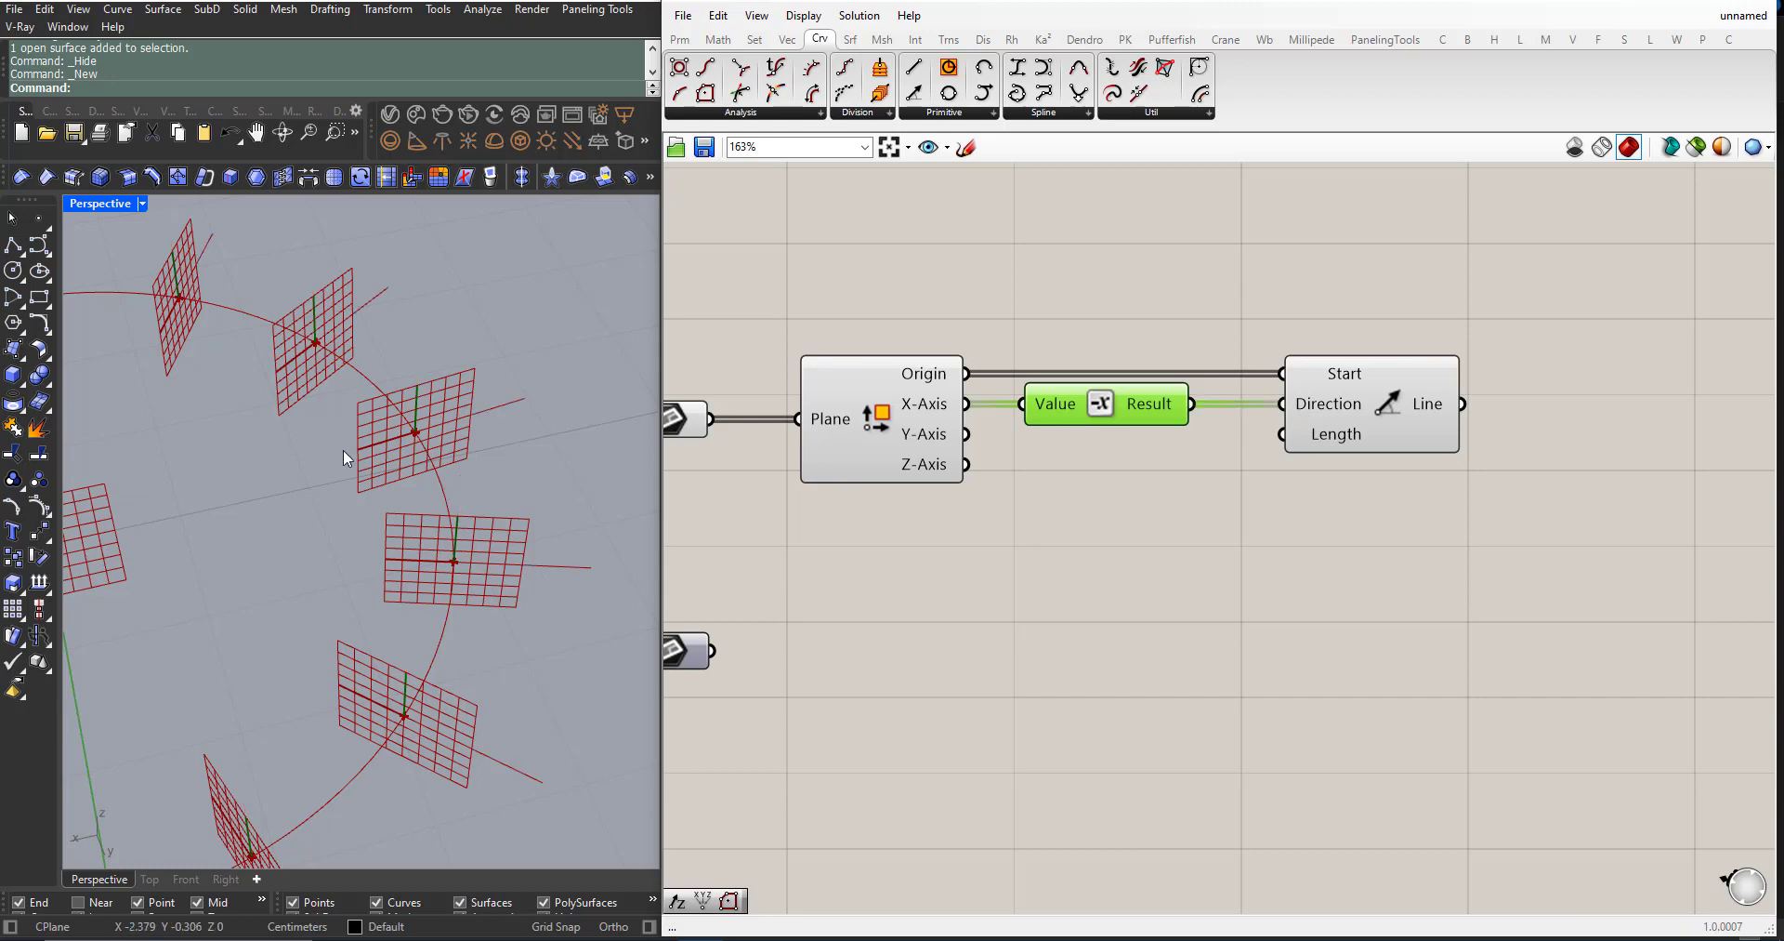
{"action": "right_click_drag", "start_coordinate": [342, 449], "coordinate": [233, 390]}
{"action": "left_click", "coordinate": [1391, 433]}
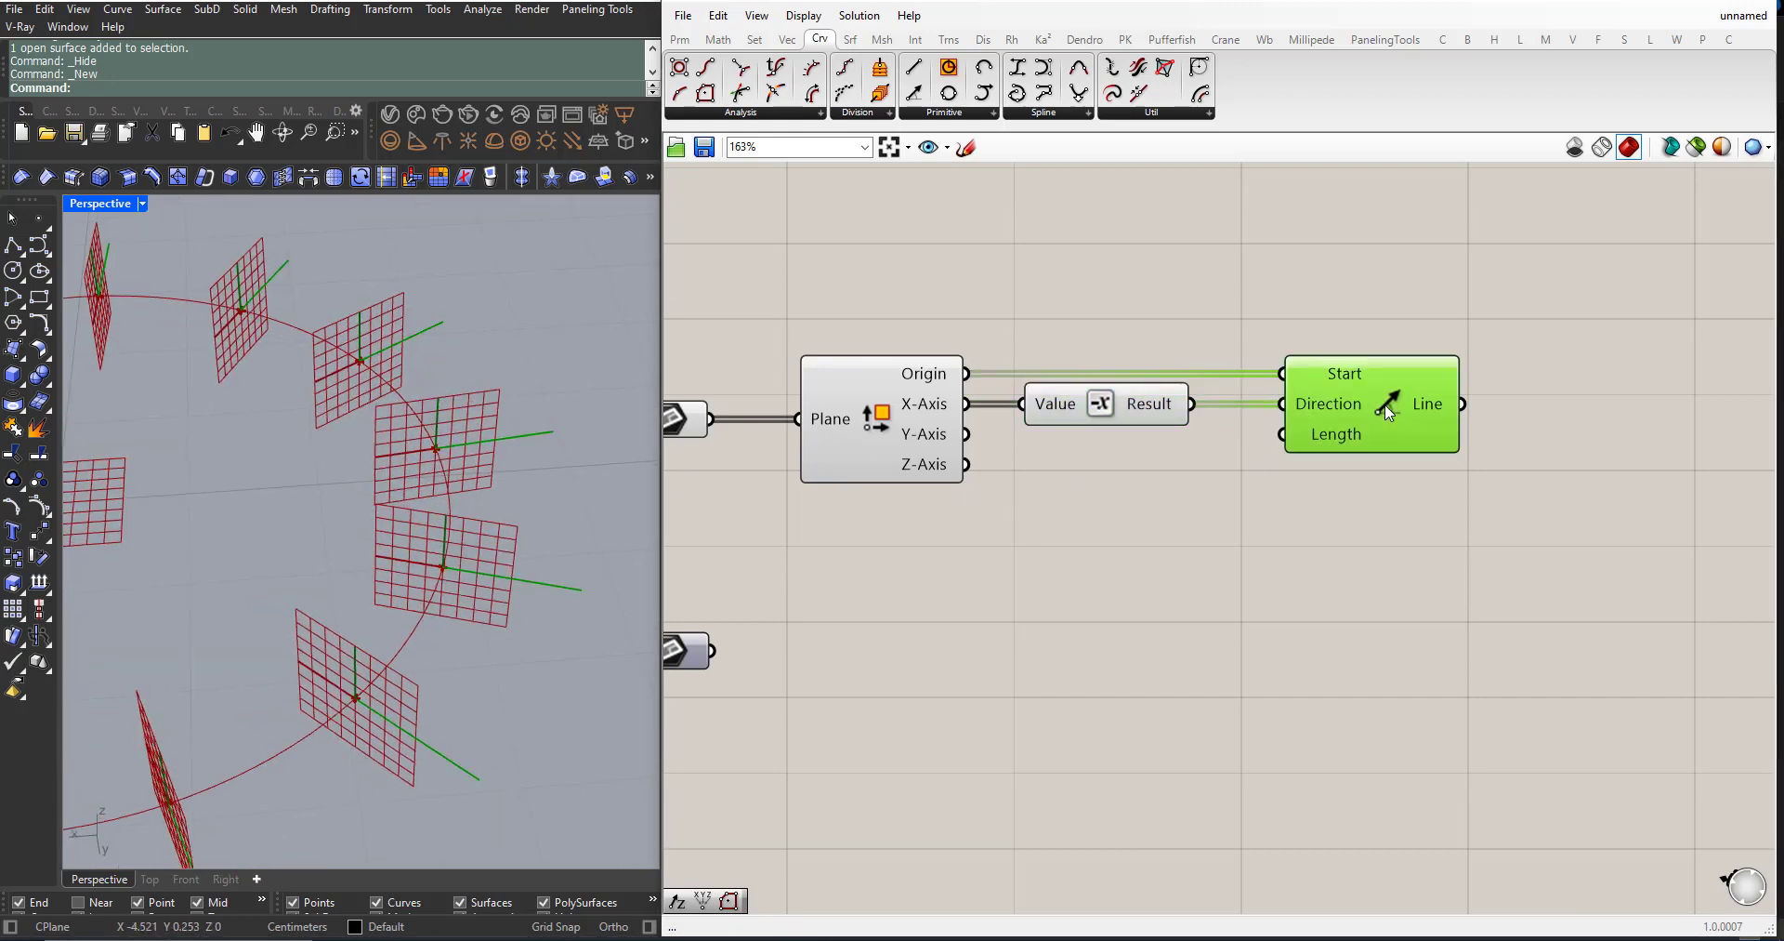
Step: Add a number slider with the value 35.00 and connect it to Line SDL's Length input
{"action": "scroll", "coordinate": [960, 521], "scroll_direction": "down", "scroll_amount": 2}
{"action": "left_click", "coordinate": [984, 589]}
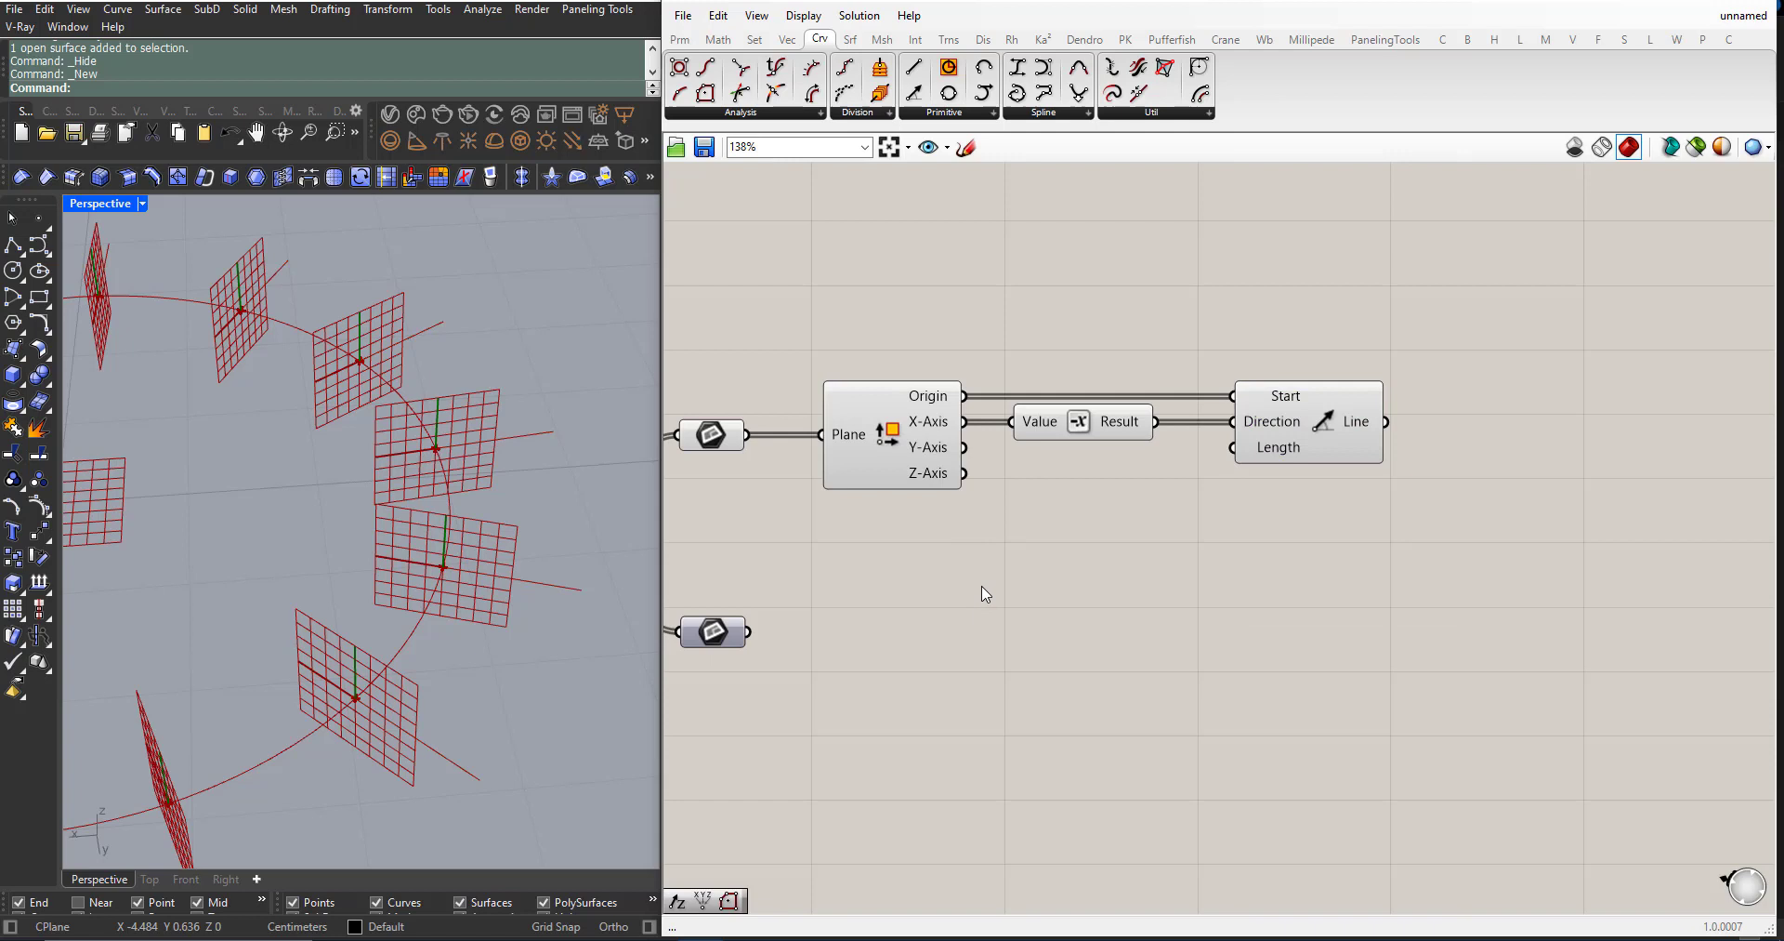
{"action": "double_click", "coordinate": [1027, 623]}
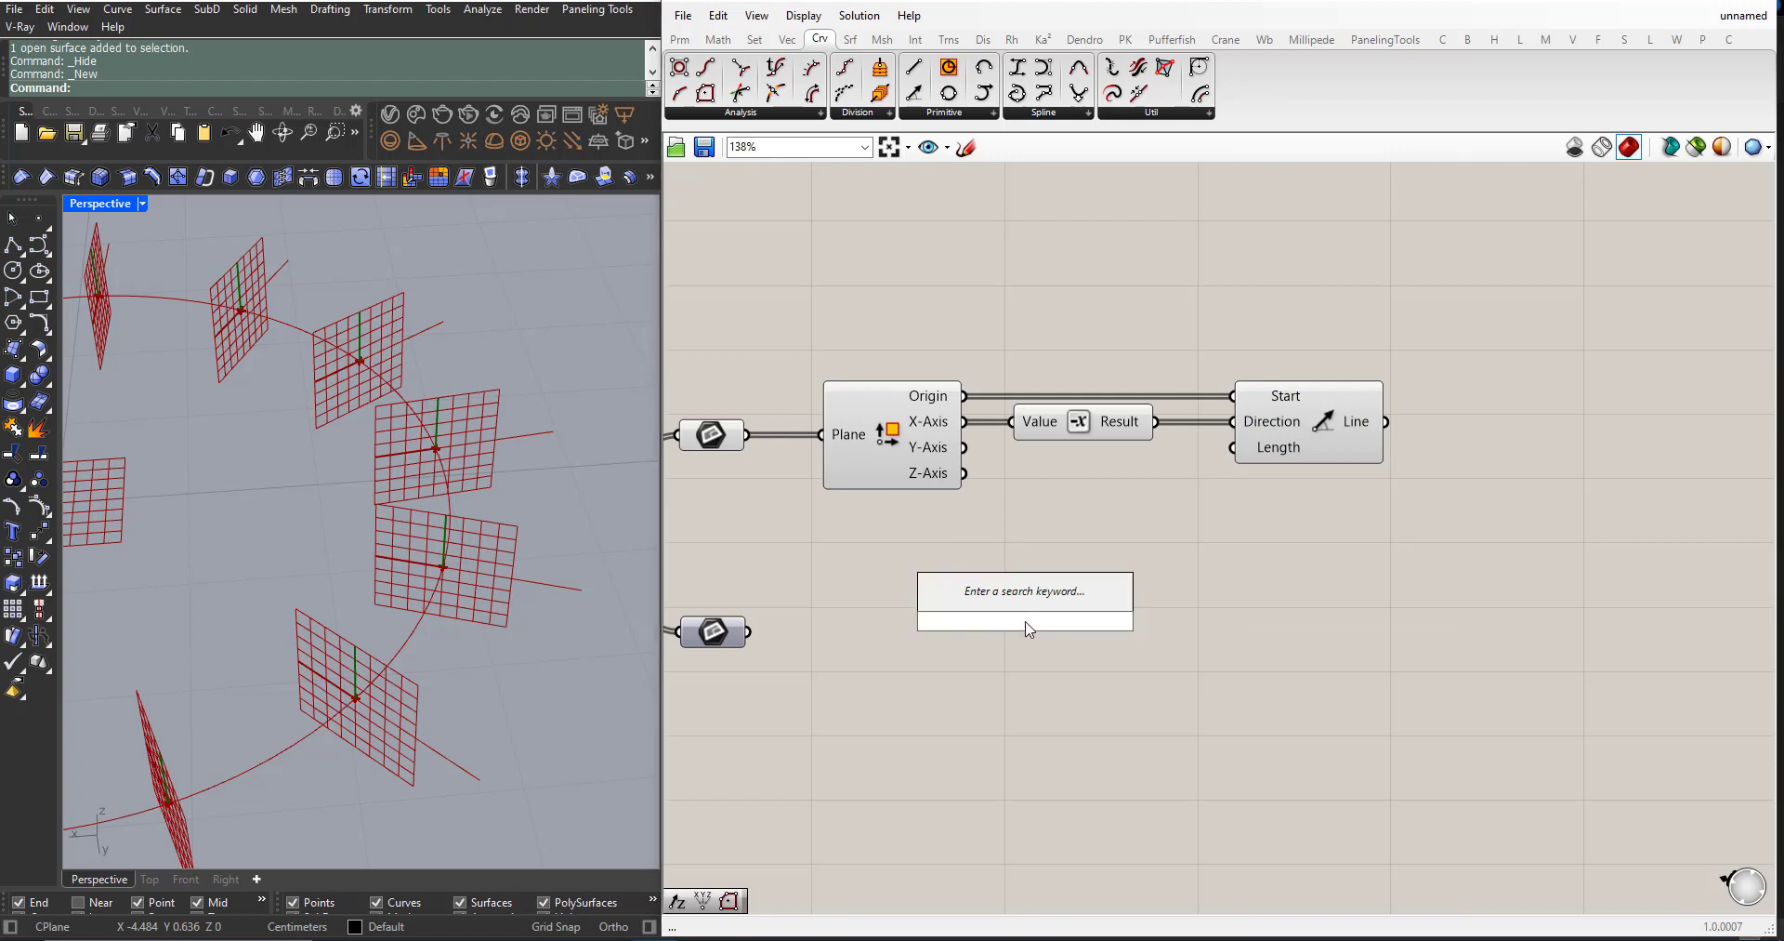
{"action": "type", "text": "35.00"}
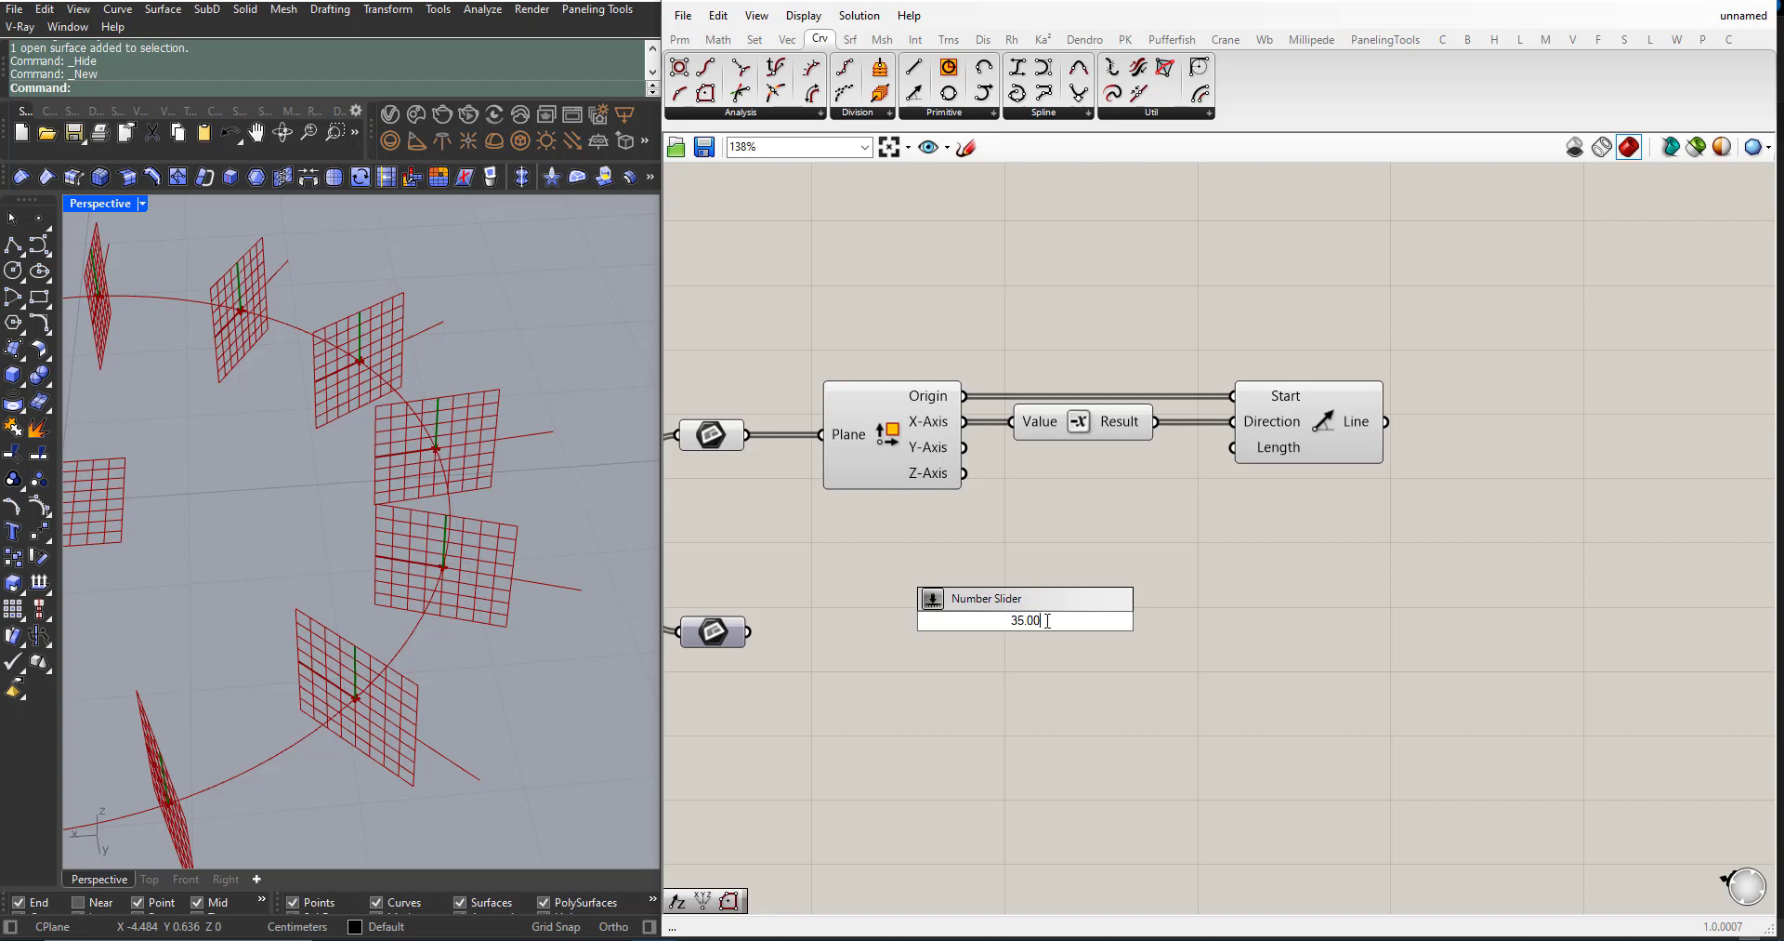
{"action": "key", "text": "Return"}
{"action": "double_click", "coordinate": [1075, 609]}
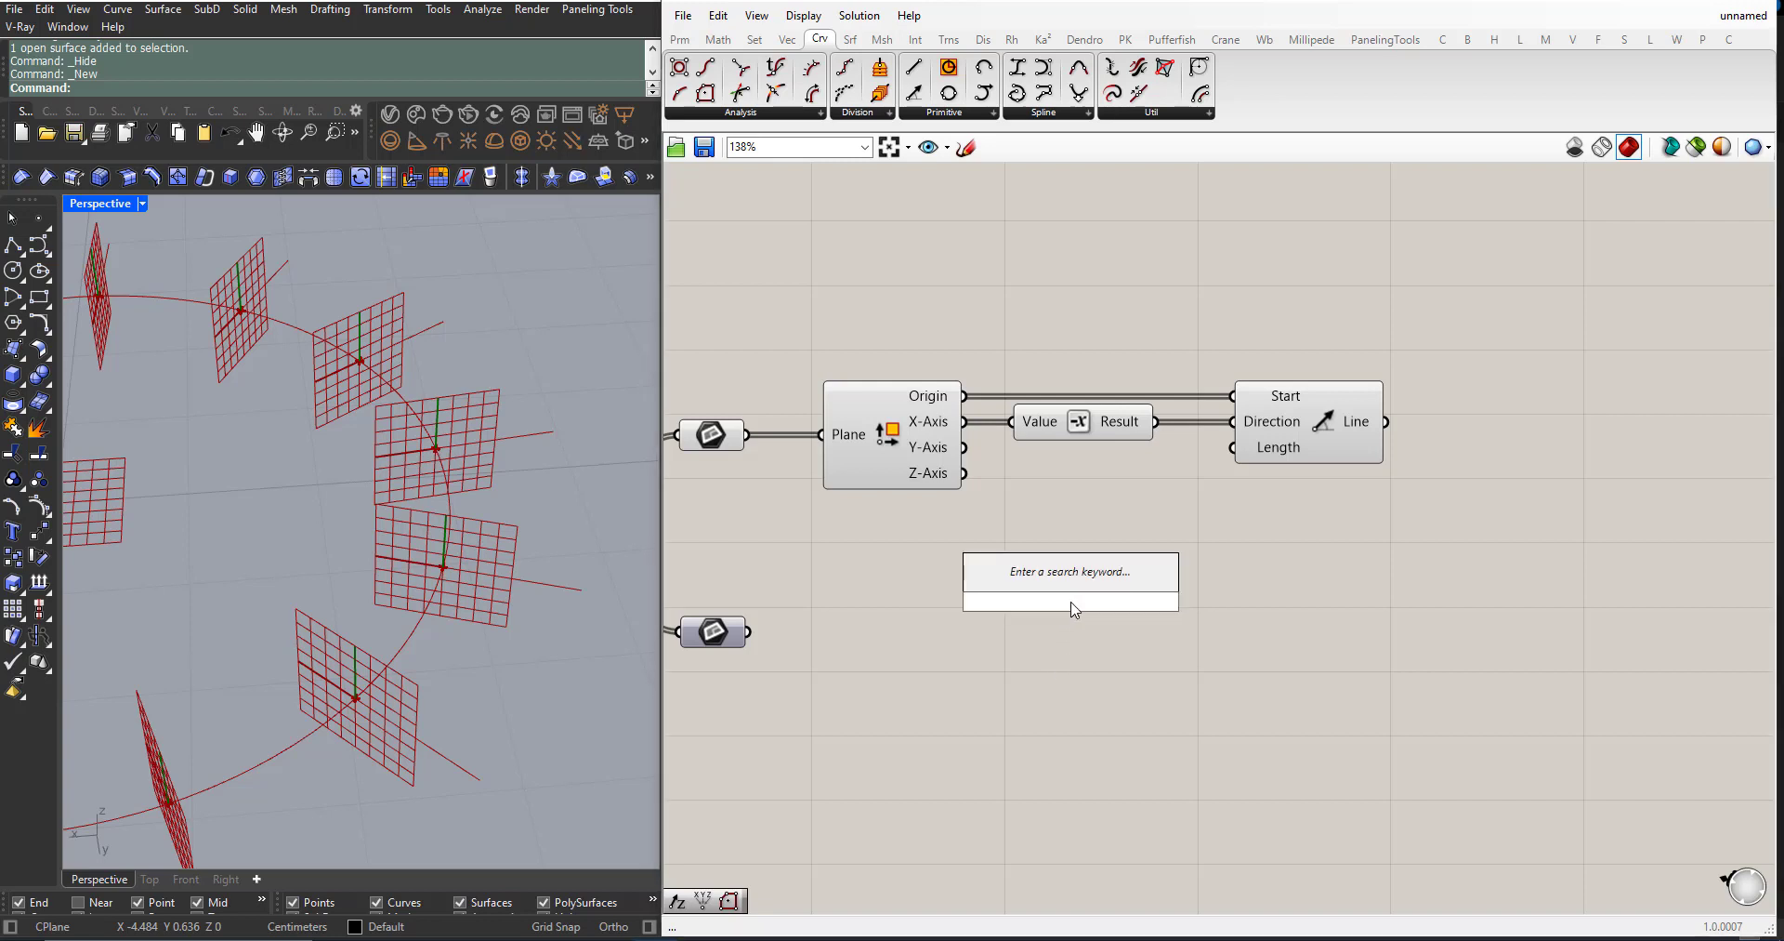
{"action": "type", "text": "35.00"}
{"action": "key", "text": "Return"}
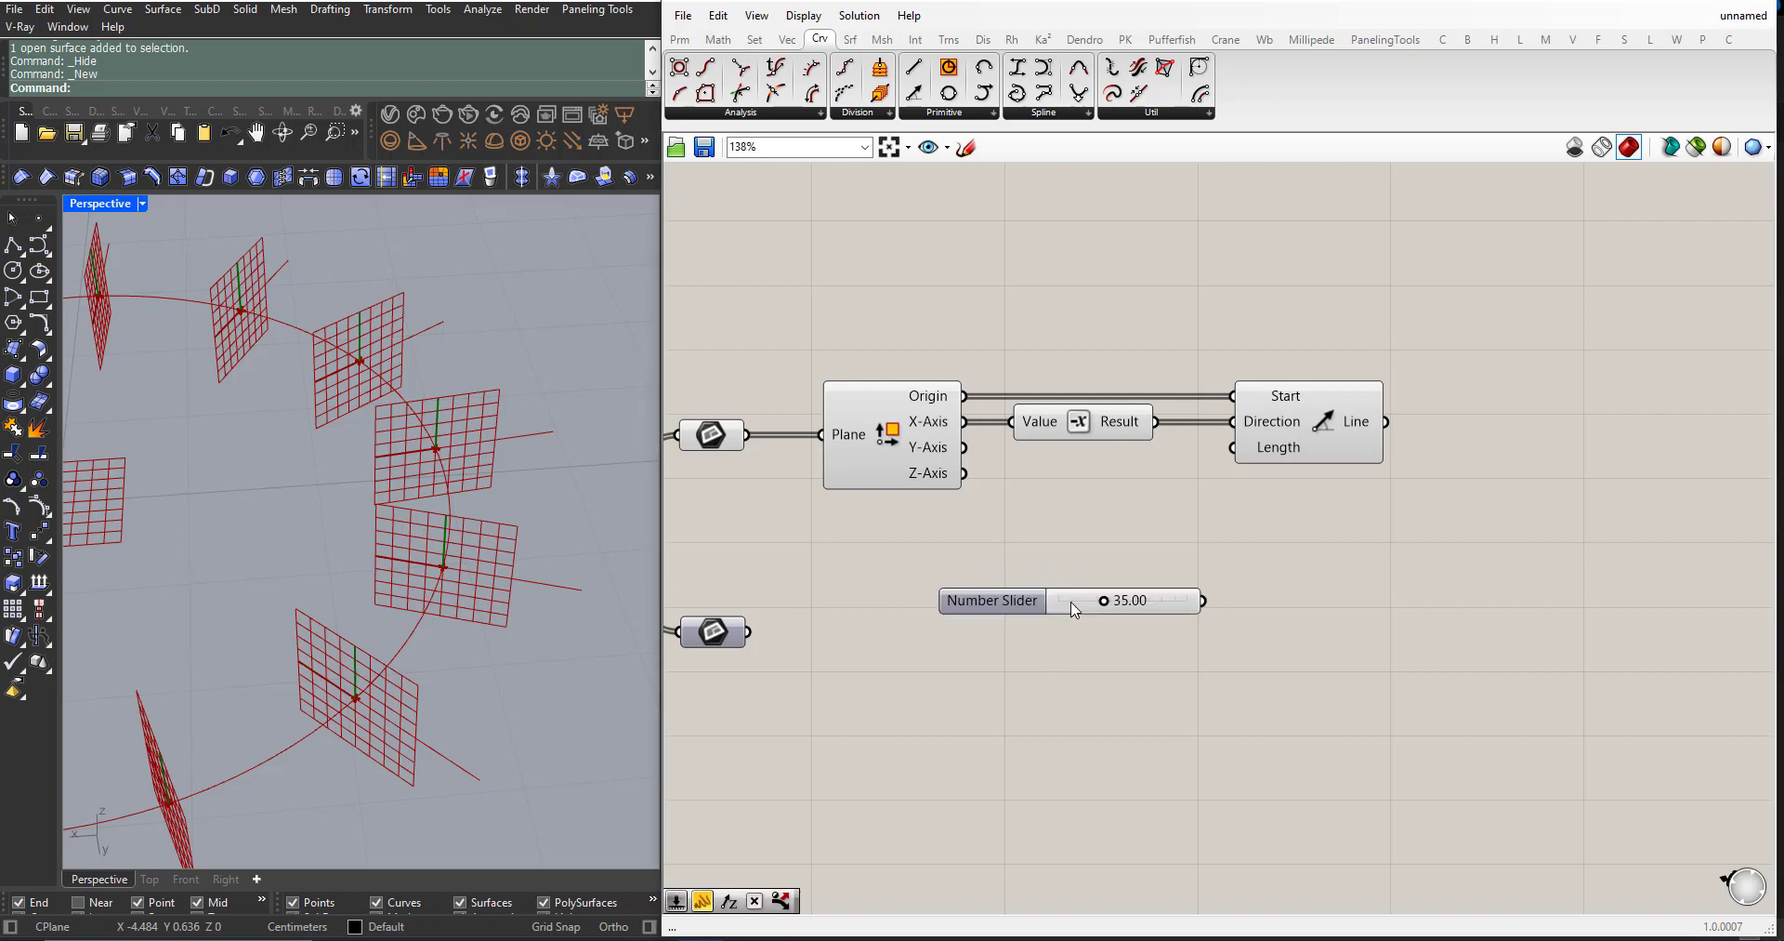
{"action": "left_click_drag", "start_coordinate": [1069, 603], "coordinate": [1234, 448]}
Step: Shorten the rays by setting the length slider to 27.05
{"action": "scroll", "coordinate": [372, 460], "scroll_direction": "down", "scroll_amount": 3}
{"action": "scroll", "coordinate": [409, 468], "scroll_direction": "down", "scroll_amount": 12}
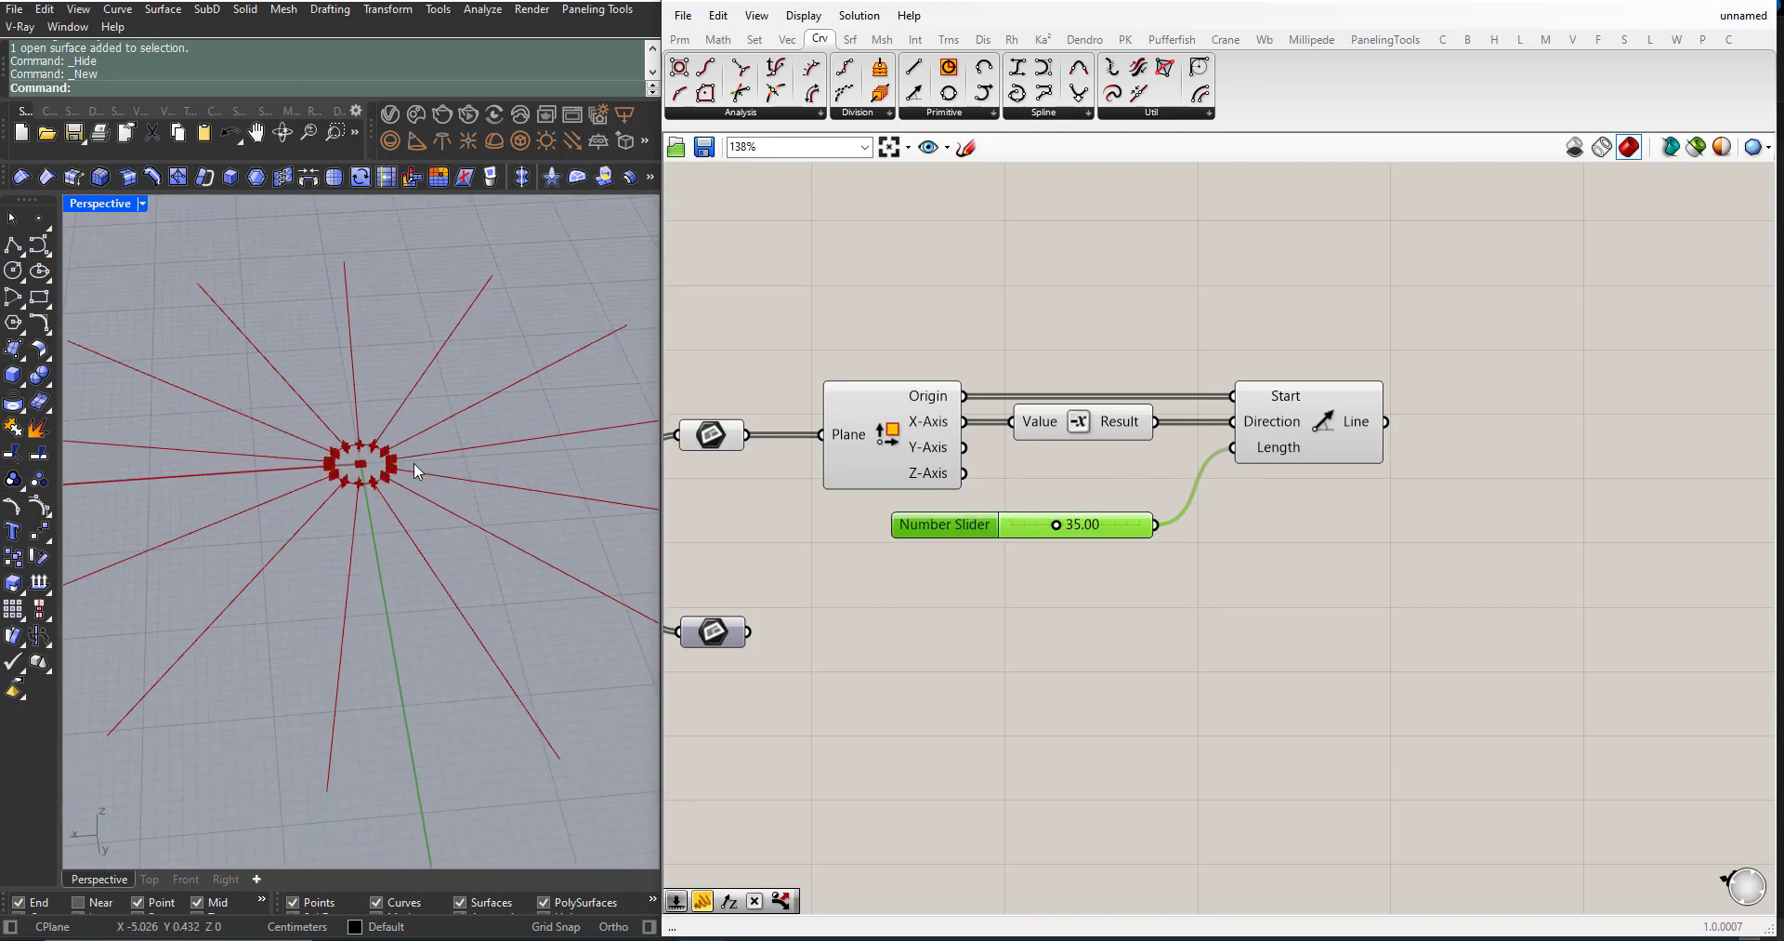
{"action": "right_click_drag", "start_coordinate": [348, 482], "coordinate": [359, 537]}
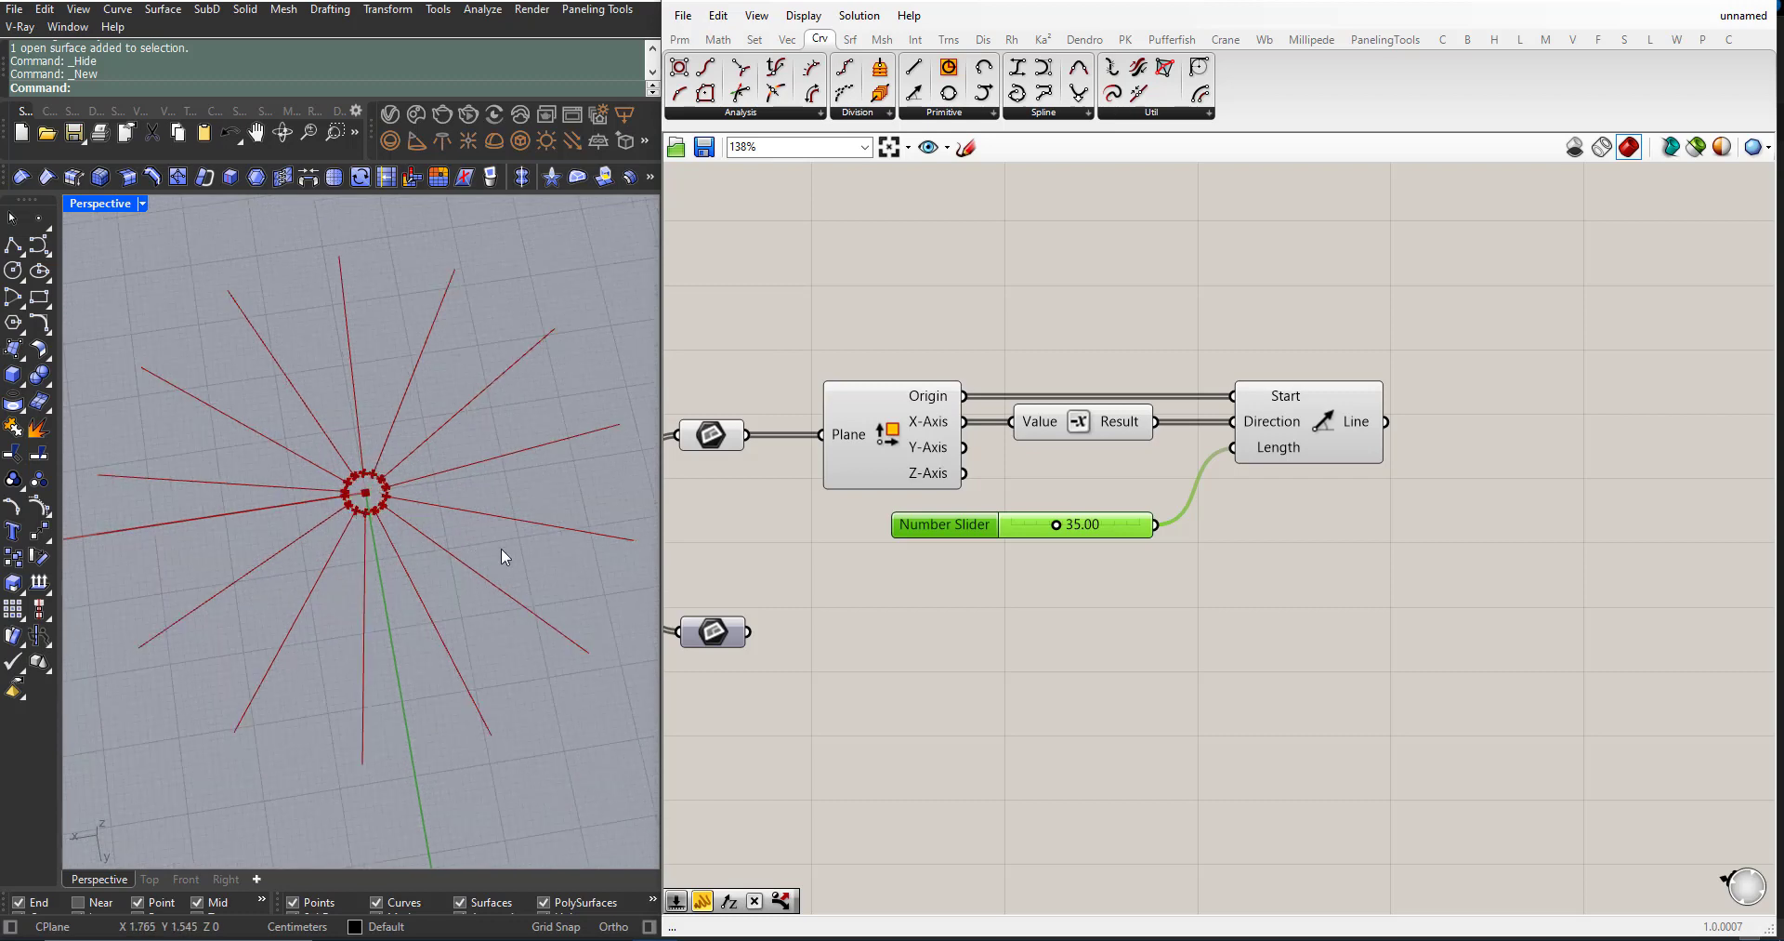
{"action": "left_click_drag", "start_coordinate": [1056, 525], "coordinate": [1048, 529]}
Step: Turn off the preview of the Deconstruct Plane and Negative components and the List A Plane parameter
{"action": "left_click_drag", "start_coordinate": [1104, 476], "coordinate": [813, 336]}
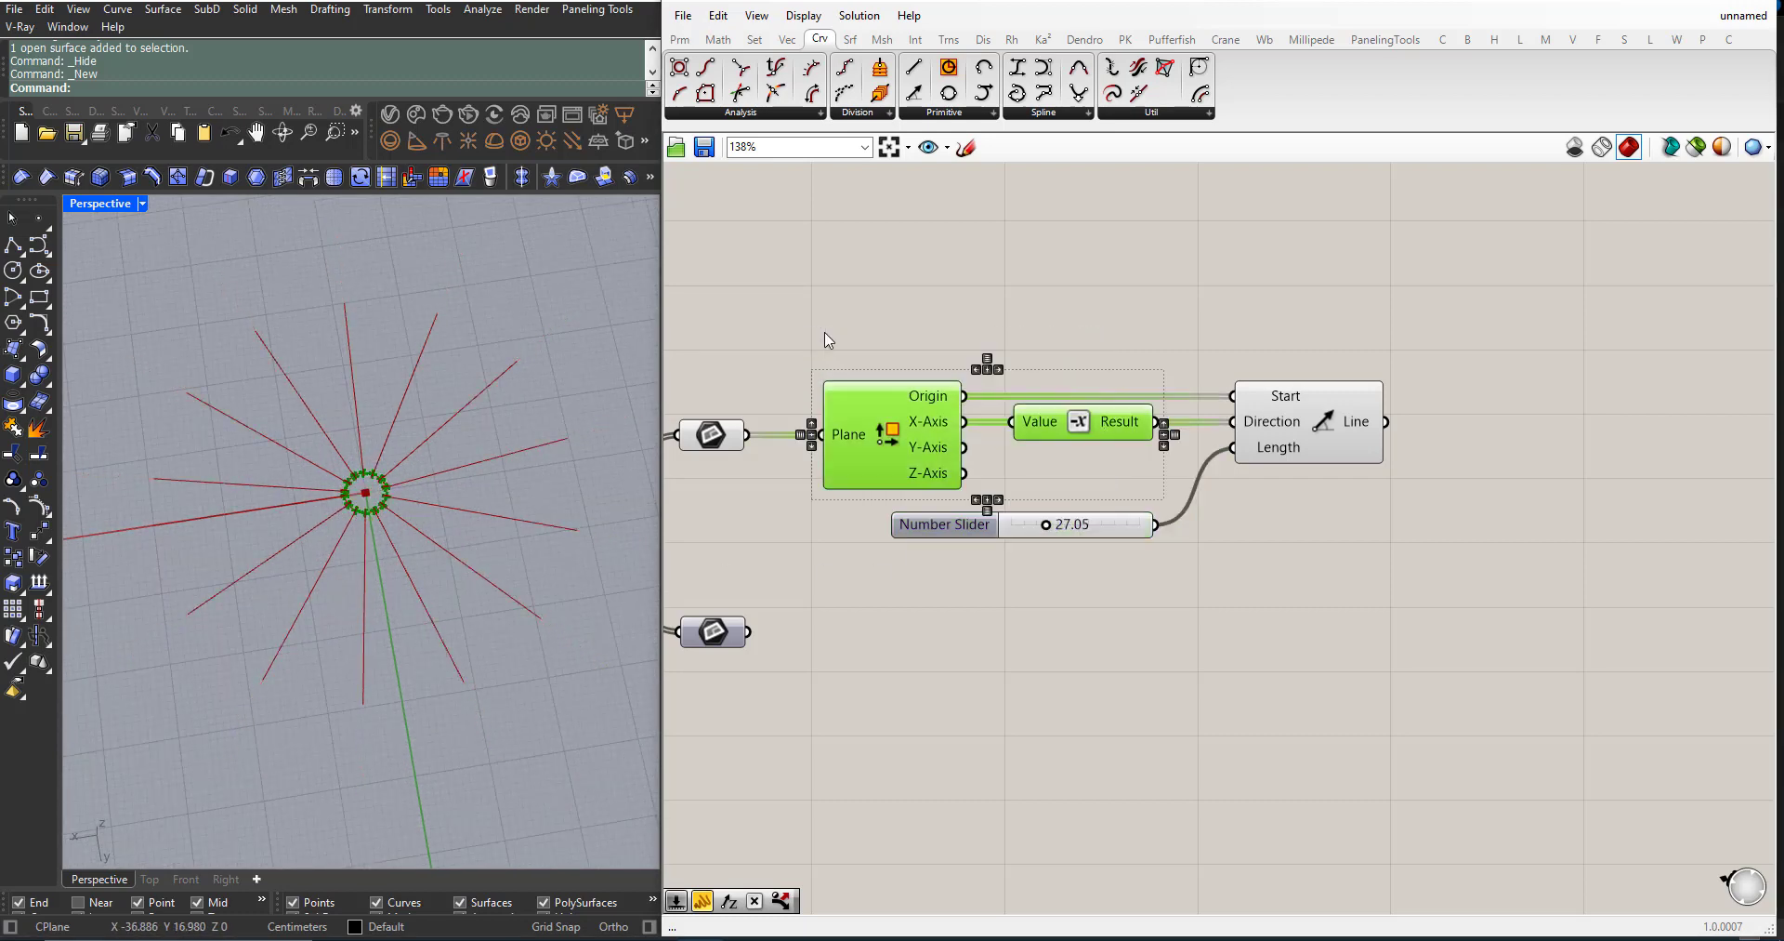
{"action": "middle_click", "coordinate": [896, 339]}
{"action": "left_click", "coordinate": [990, 305]}
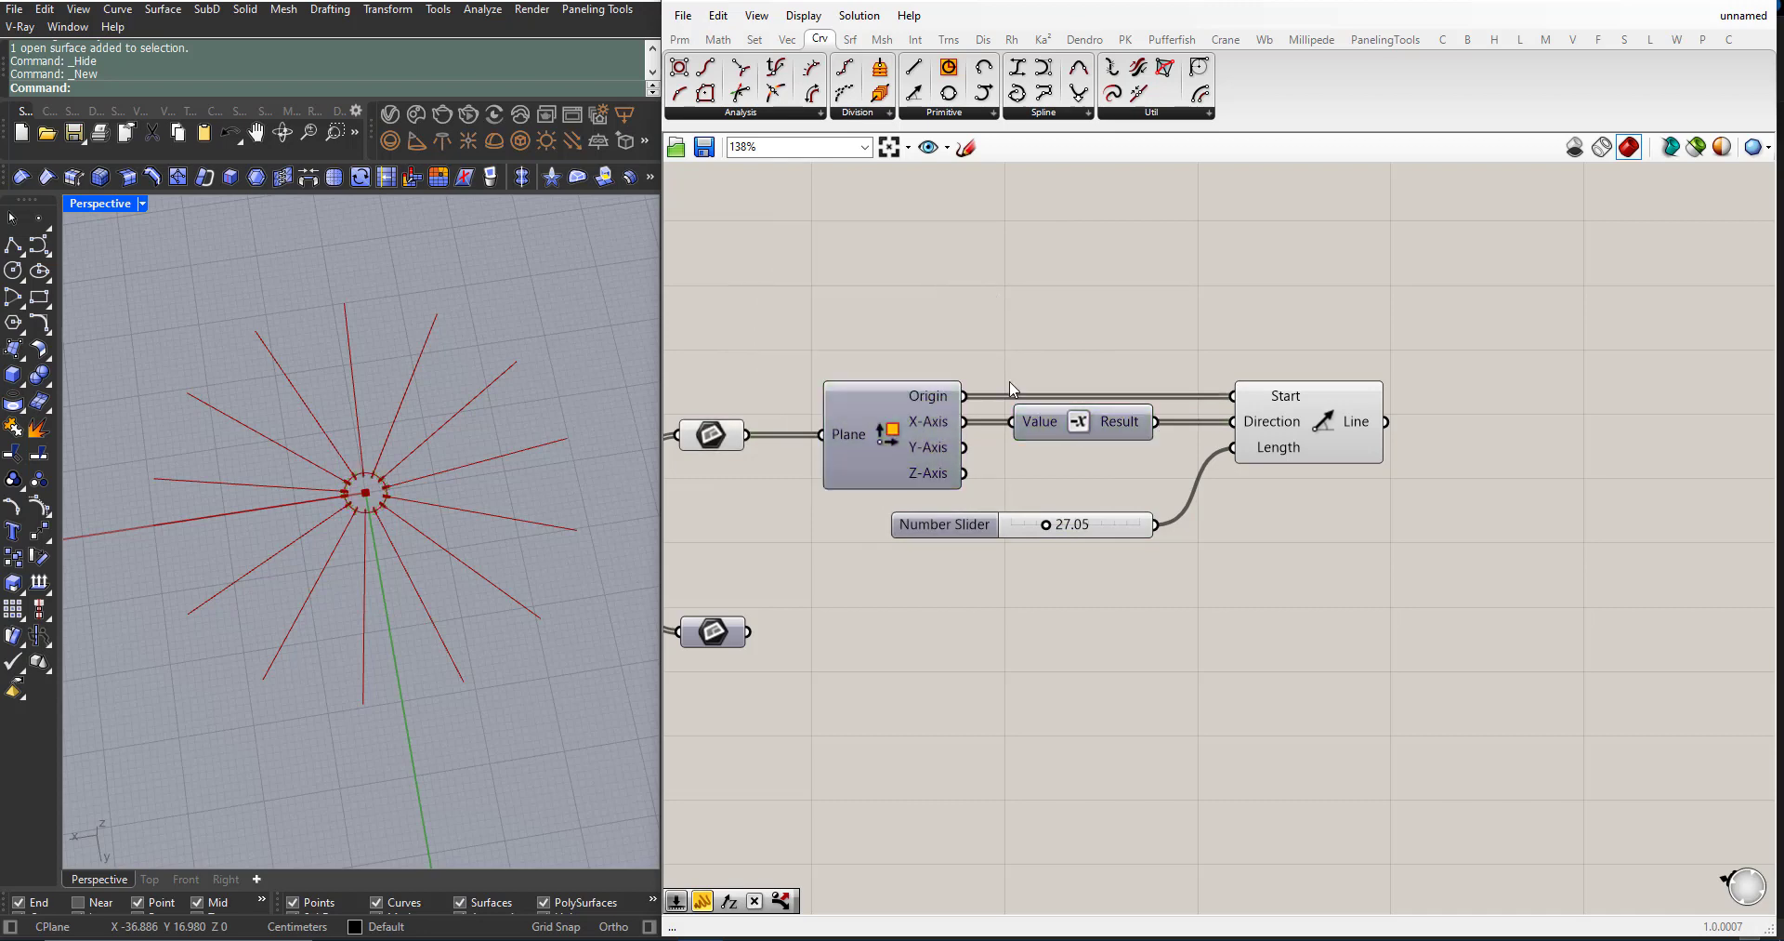
{"action": "scroll", "coordinate": [1164, 439], "scroll_direction": "down", "scroll_amount": 3}
{"action": "left_click_drag", "start_coordinate": [1094, 502], "coordinate": [894, 407]}
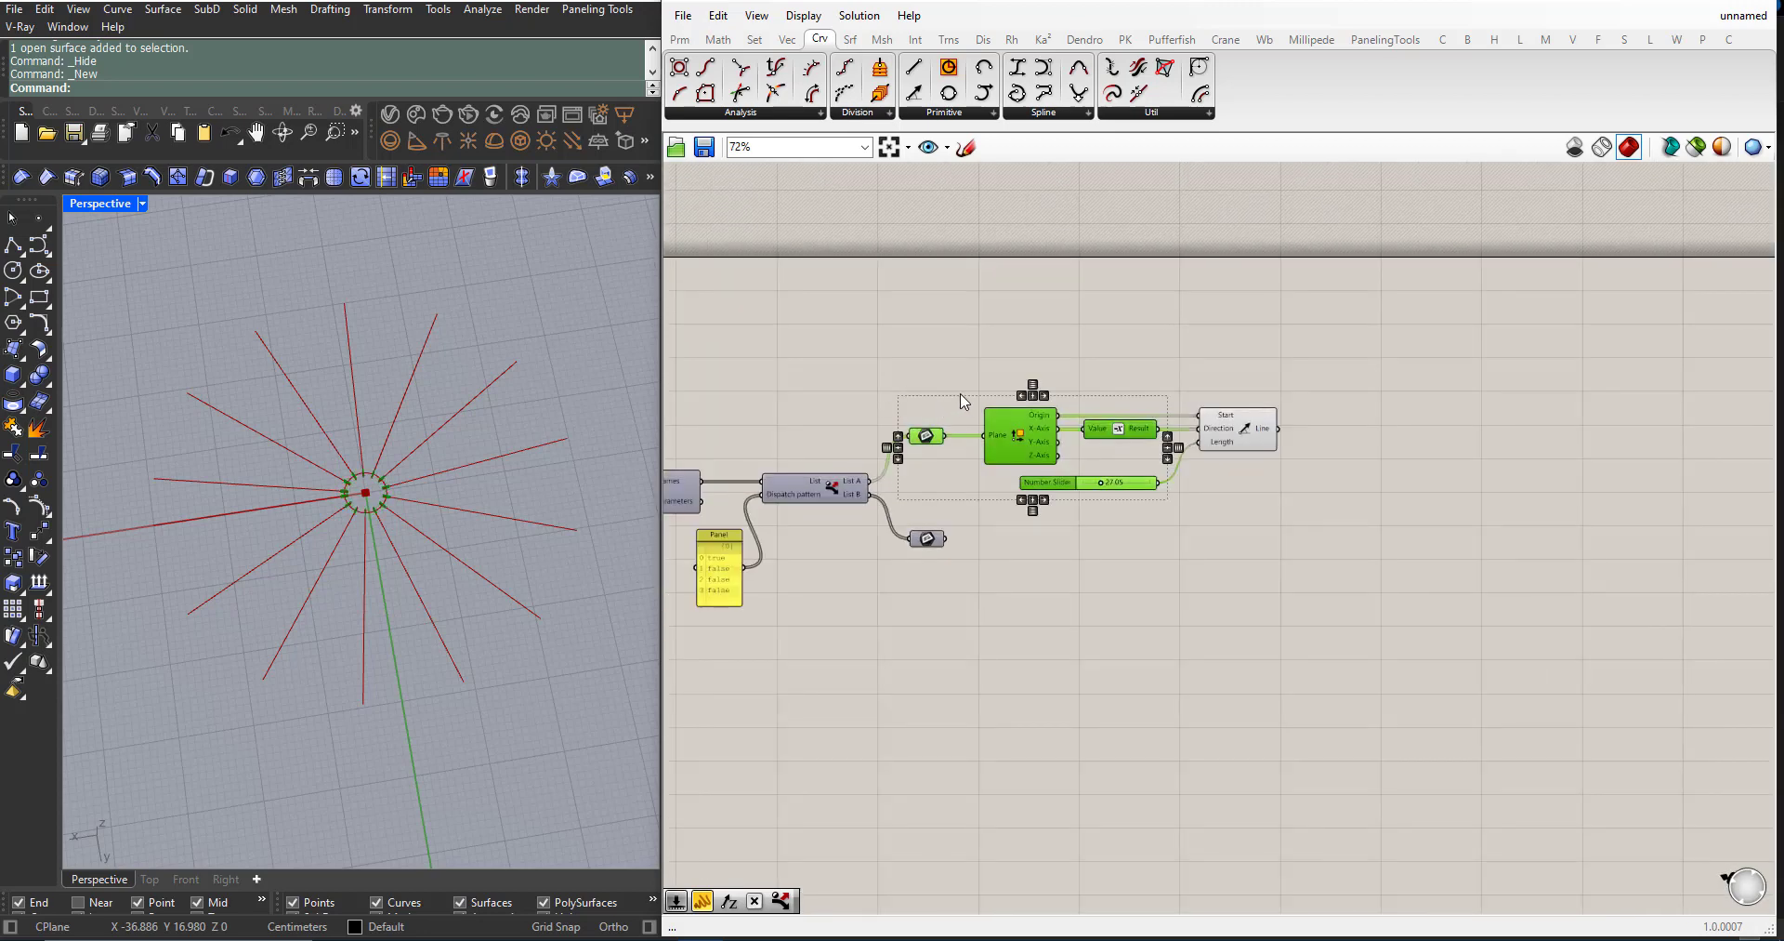
{"action": "middle_click", "coordinate": [963, 386]}
{"action": "left_click", "coordinate": [837, 597]}
Step: Move the length slider closer to Line SDL and set its value to 26.20
{"action": "scroll", "coordinate": [386, 534], "scroll_direction": "up", "scroll_amount": 6}
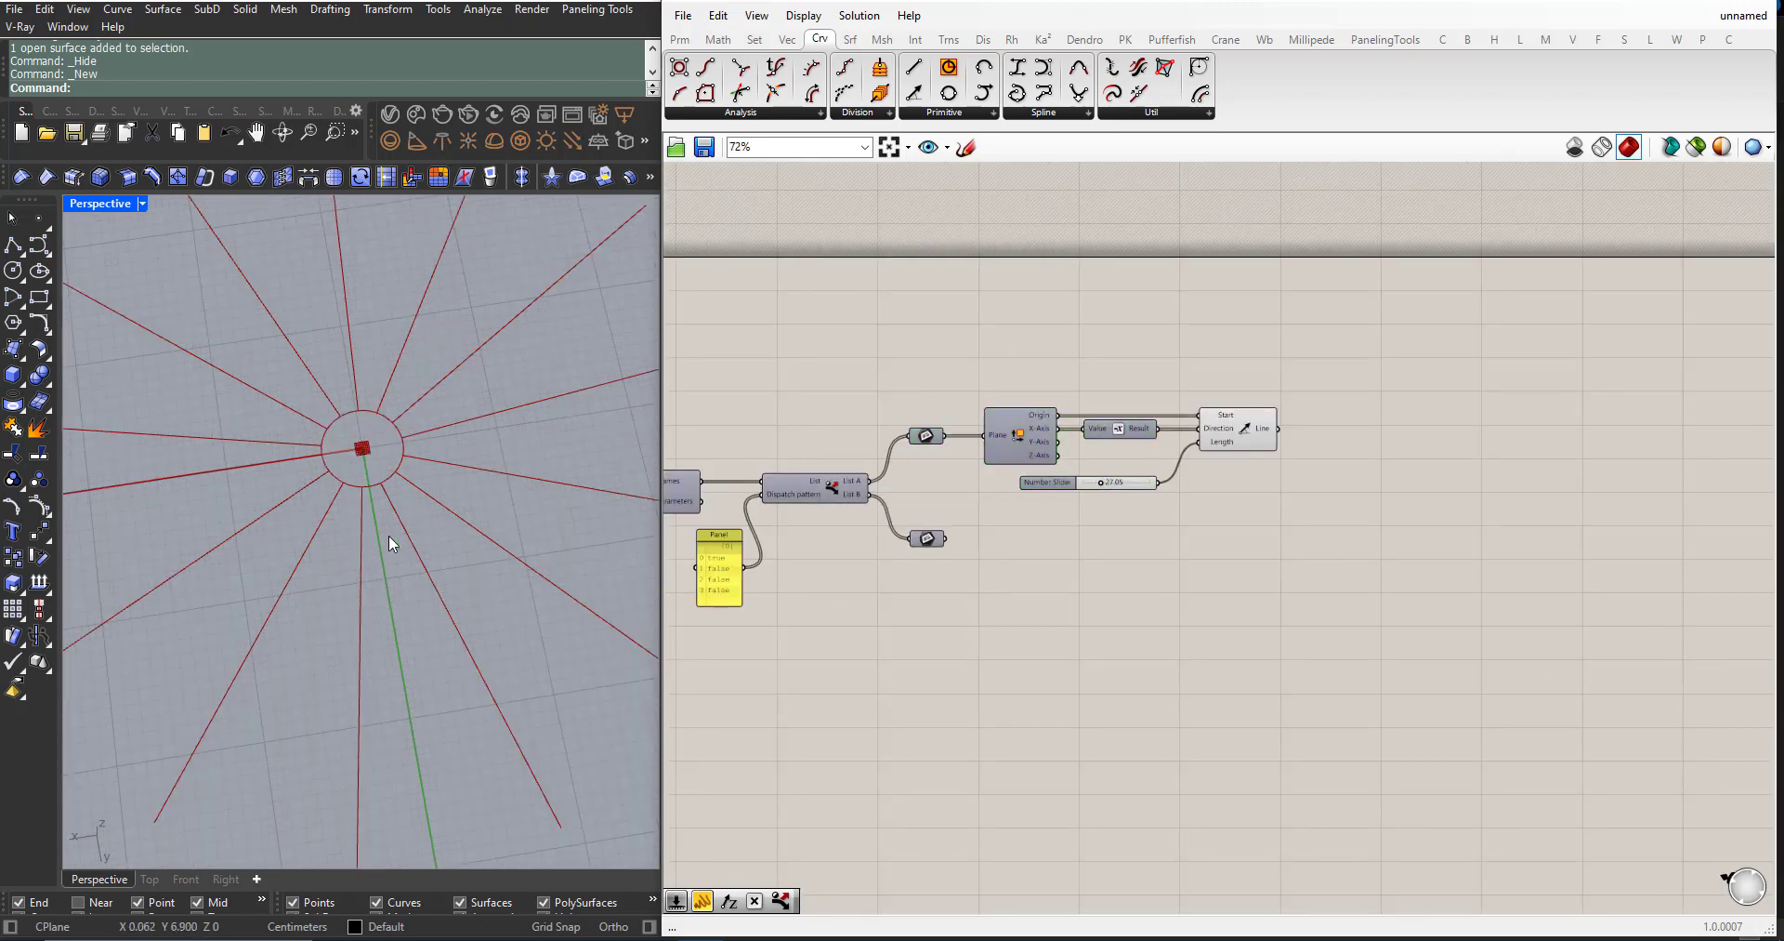
{"action": "right_click_drag", "start_coordinate": [388, 533], "coordinate": [513, 500]}
{"action": "scroll", "coordinate": [1150, 480], "scroll_direction": "up", "scroll_amount": 3}
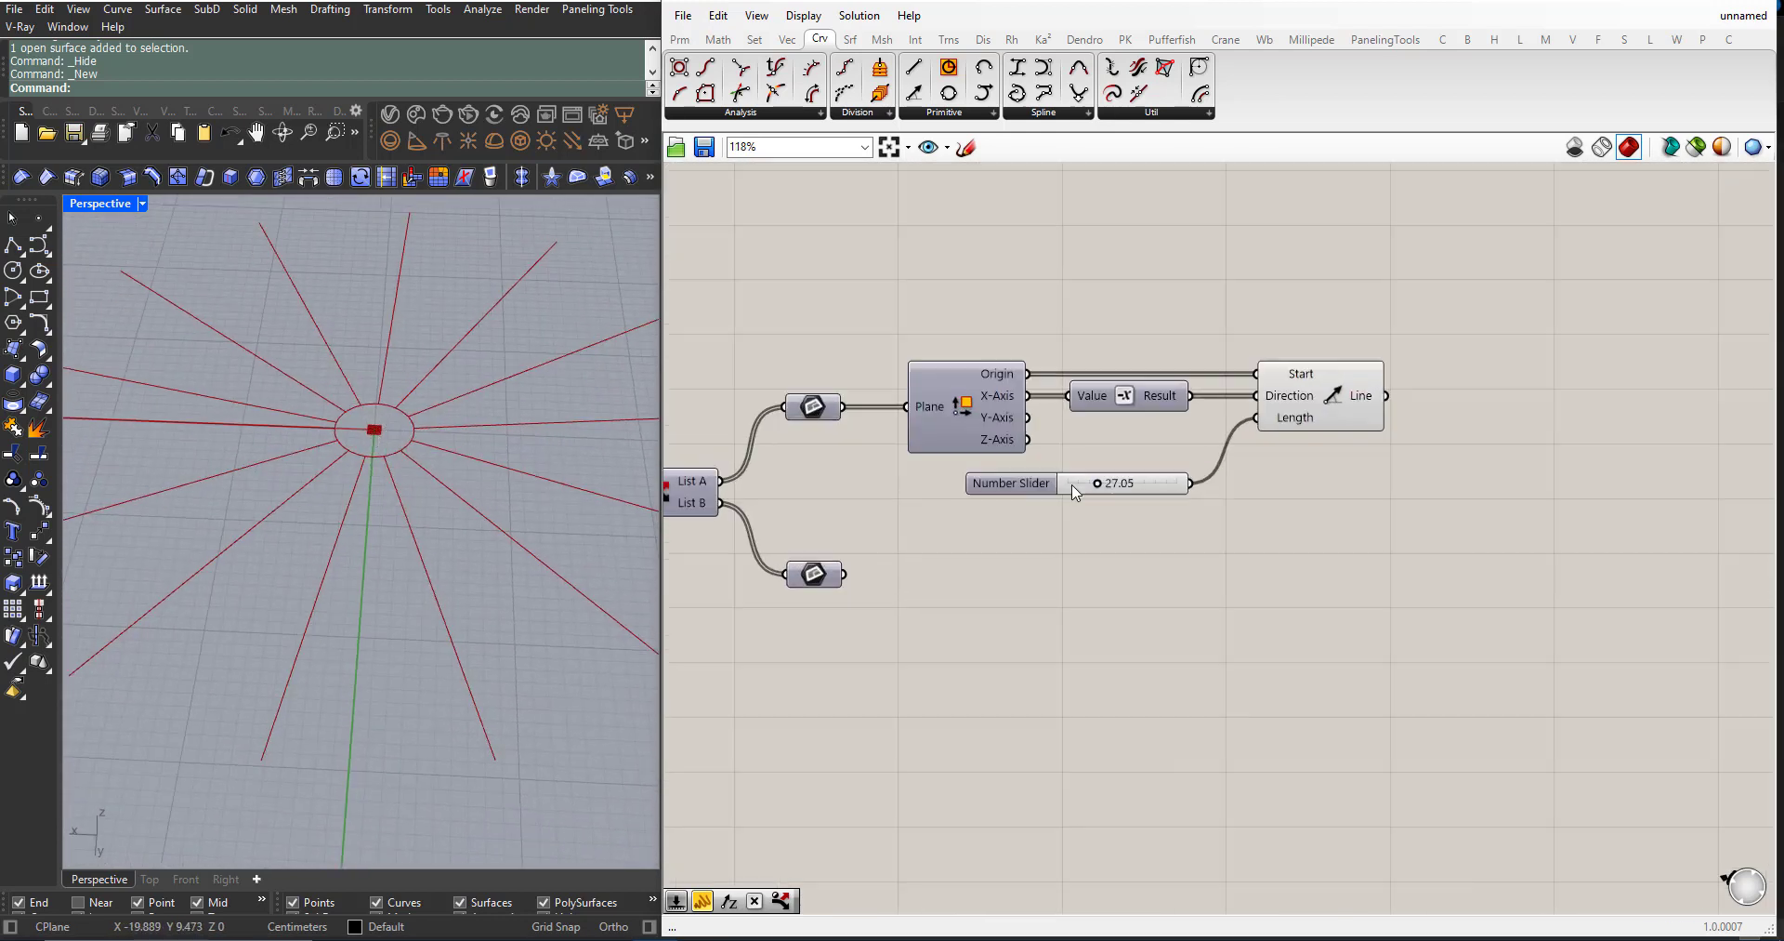
{"action": "left_click", "coordinate": [1158, 483]}
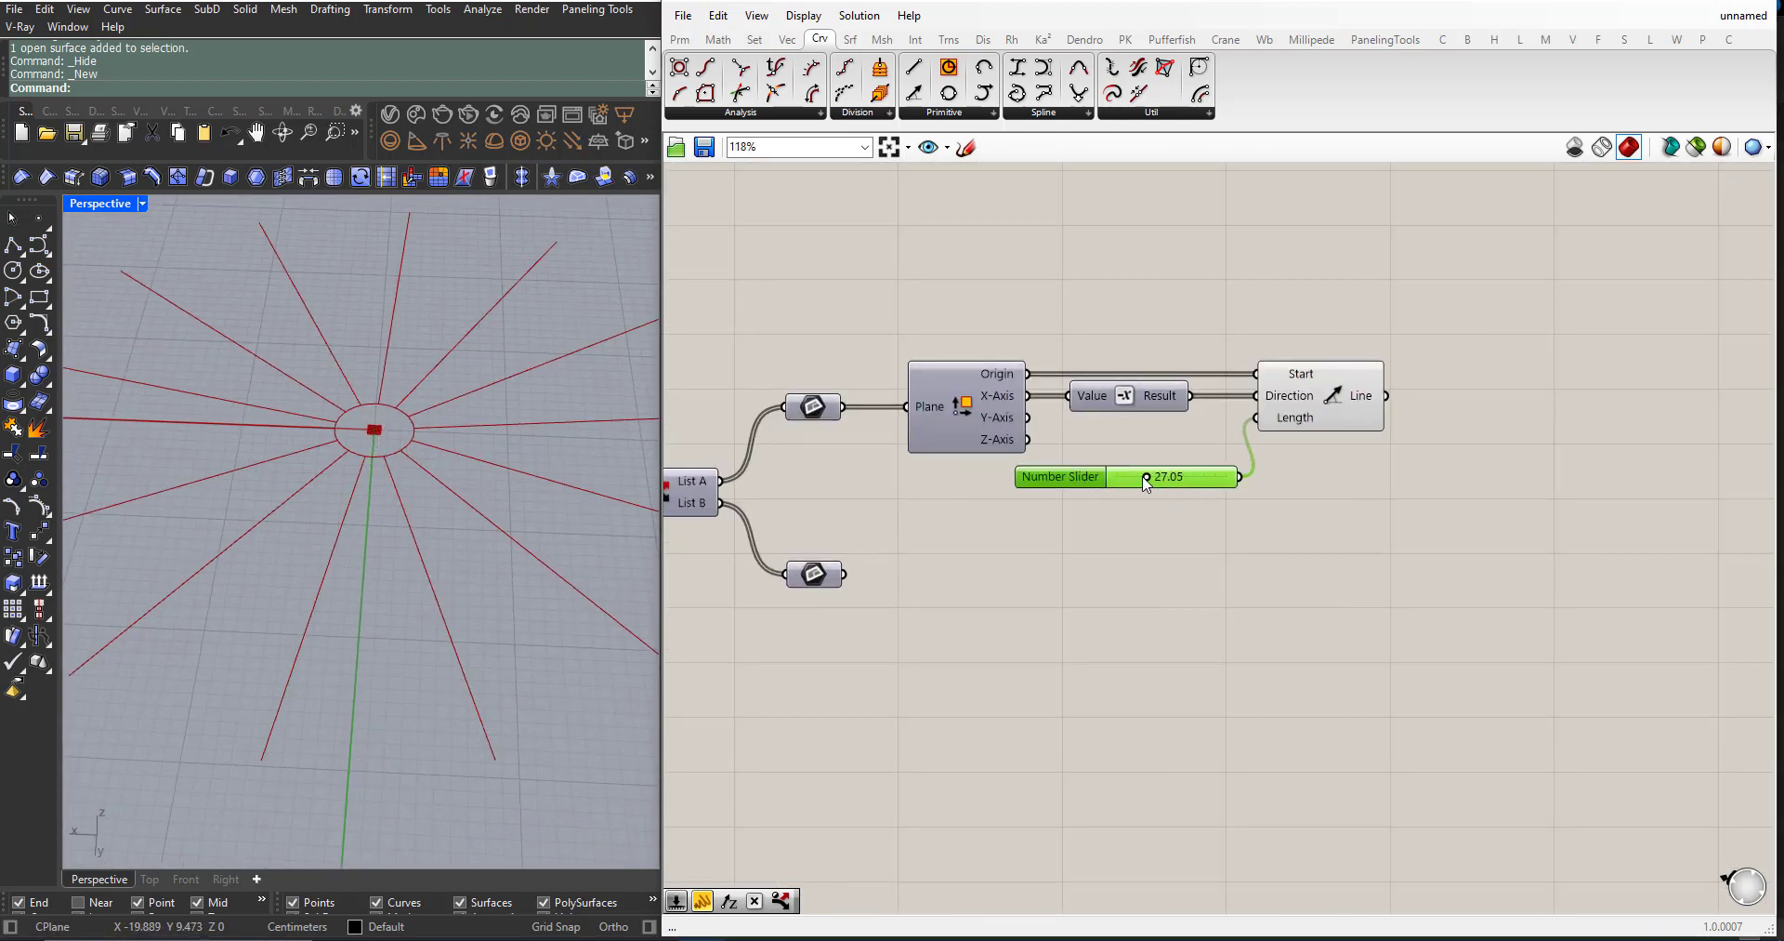
{"action": "mouse_move", "coordinate": [1145, 482]}
{"action": "left_mouse_down"}
{"action": "mouse_move", "coordinate": [1163, 479]}
{"action": "mouse_move", "coordinate": [1146, 481]}
{"action": "left_mouse_up"}
{"action": "scroll", "coordinate": [476, 504], "scroll_direction": "down", "scroll_amount": 3}
{"action": "right_click_drag", "start_coordinate": [433, 499], "coordinate": [439, 549]}
{"action": "scroll", "coordinate": [988, 475], "scroll_direction": "down", "scroll_amount": 2}
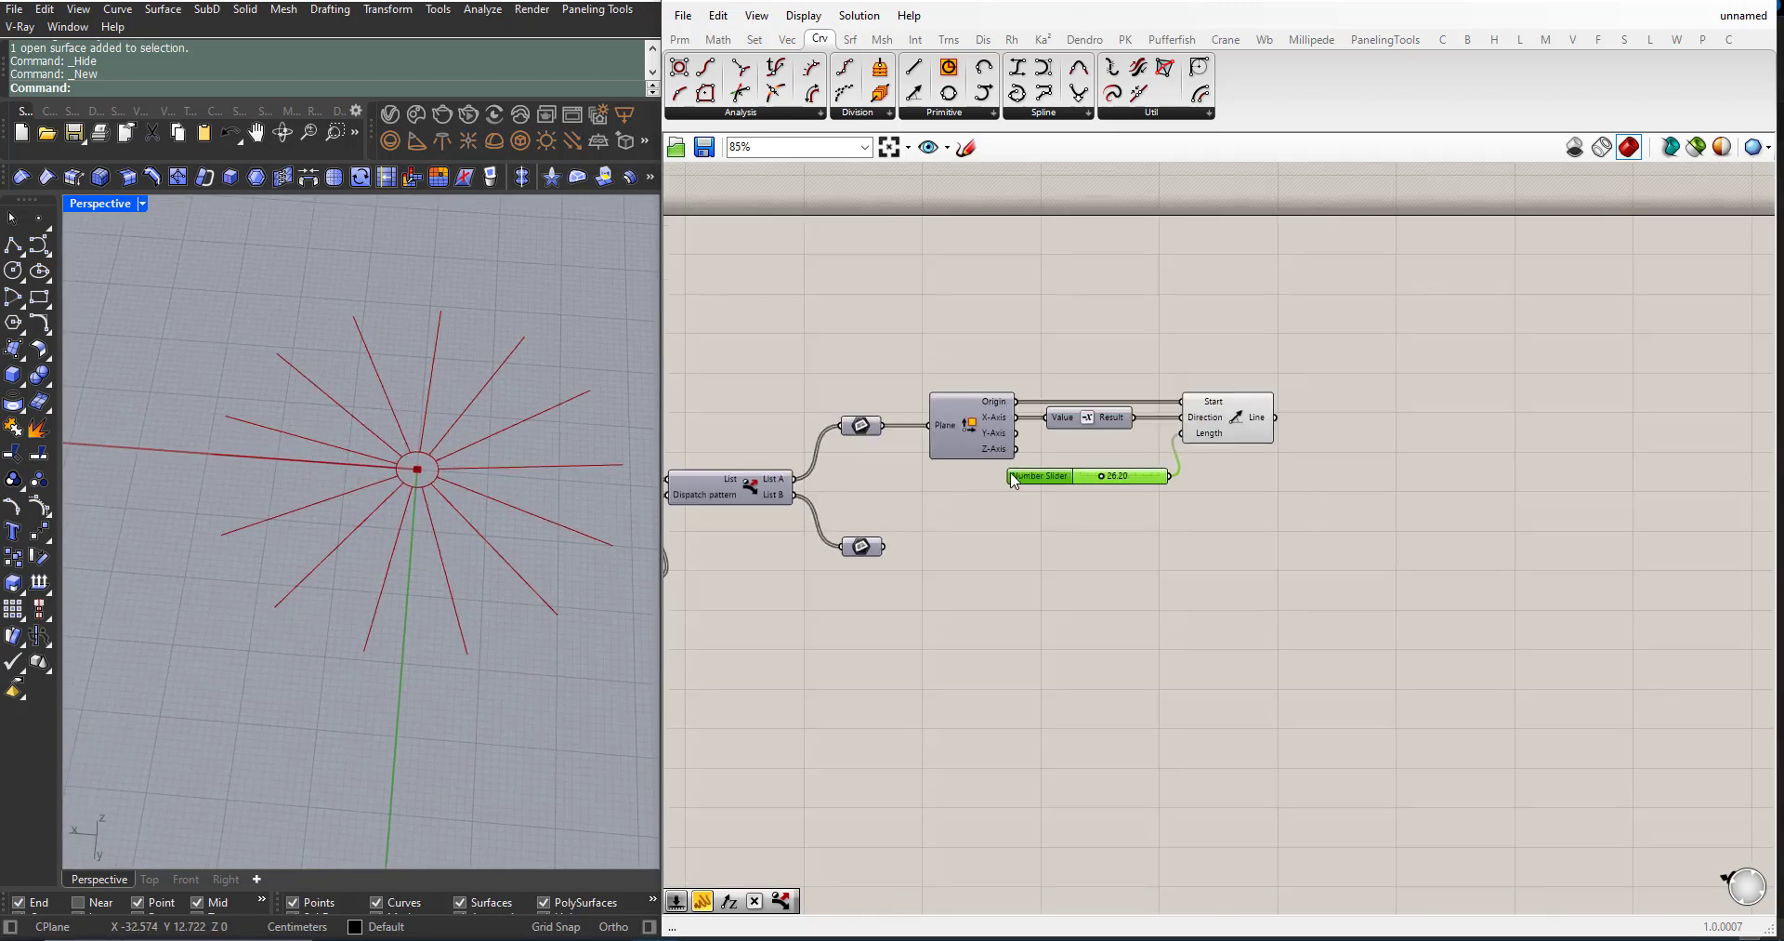
Step: Separate the two branches by moving the List A components higher and the List B Plane parameter lower
{"action": "left_click_drag", "start_coordinate": [1335, 476], "coordinate": [836, 378]}
{"action": "left_click_drag", "start_coordinate": [956, 422], "coordinate": [993, 350]}
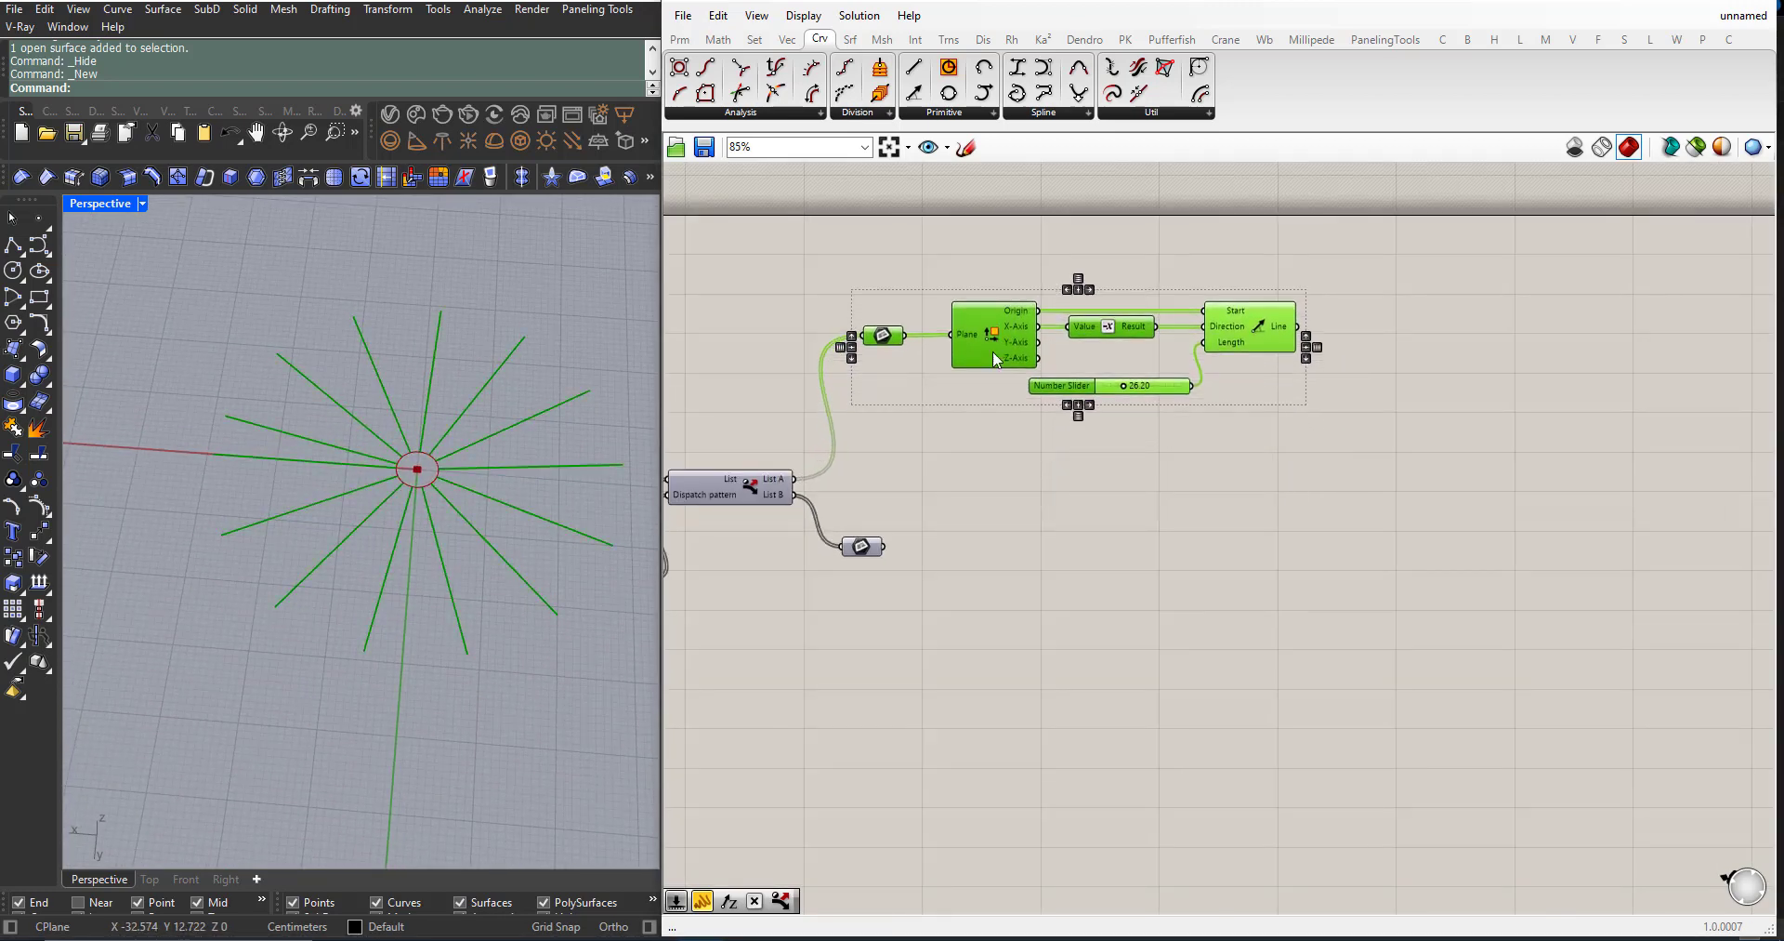
{"action": "left_click", "coordinate": [1127, 453]}
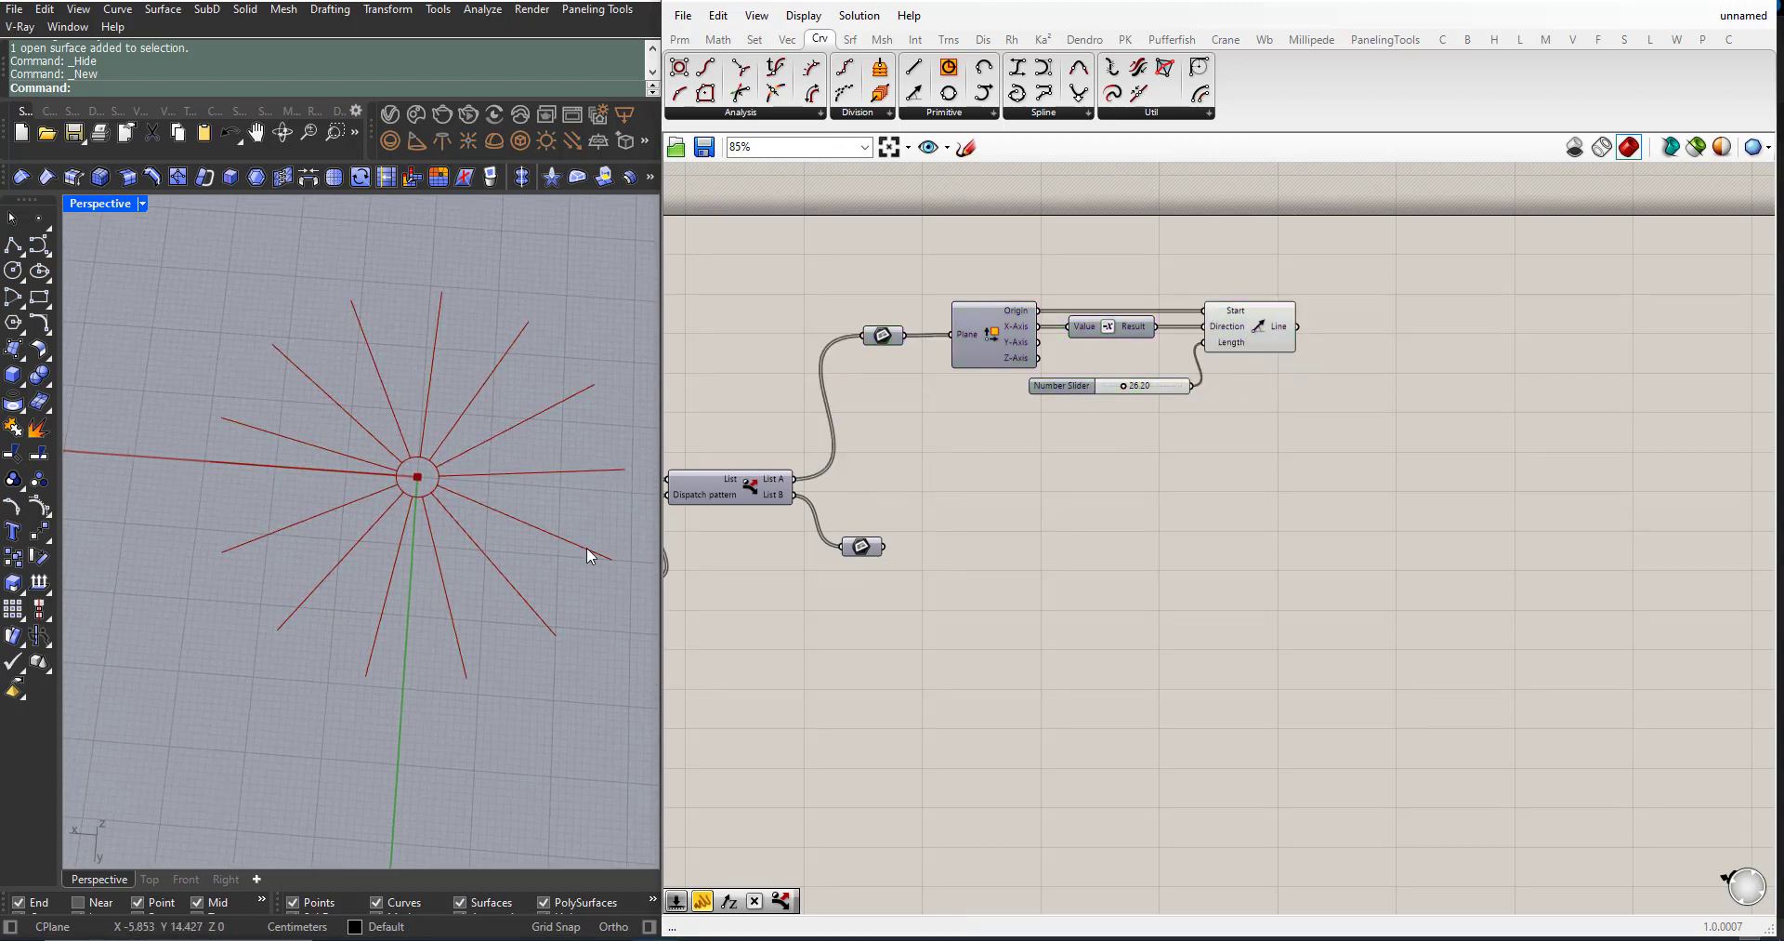
{"action": "scroll", "coordinate": [869, 558], "scroll_direction": "up", "scroll_amount": 1}
{"action": "left_click", "coordinate": [882, 578]}
{"action": "left_click_drag", "start_coordinate": [887, 588], "coordinate": [889, 628]}
{"action": "left_click", "coordinate": [941, 470]}
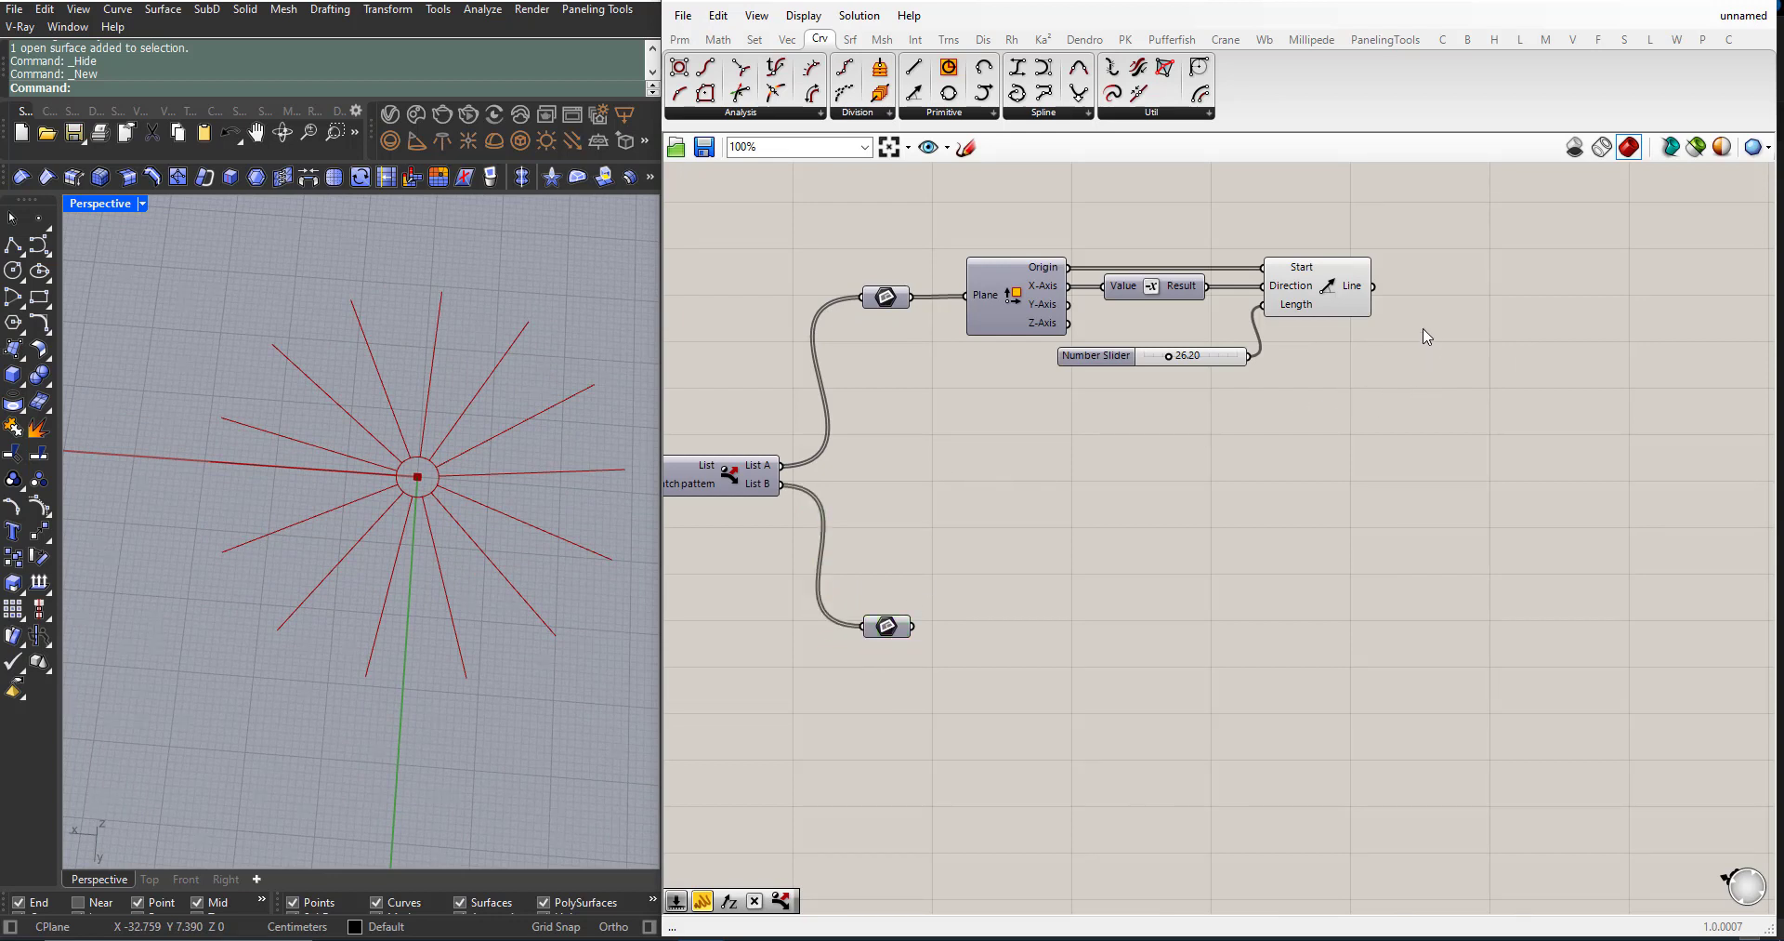
Step: Duplicate the Deconstruct Plane, Negative and Line SDL components for the second branch, feed the copy from the List B Plane parameter and align it
{"action": "left_click_drag", "start_coordinate": [1428, 337], "coordinate": [989, 217]}
{"action": "left_click", "coordinate": [1554, 362]}
{"action": "left_click_drag", "start_coordinate": [1515, 326], "coordinate": [979, 223]}
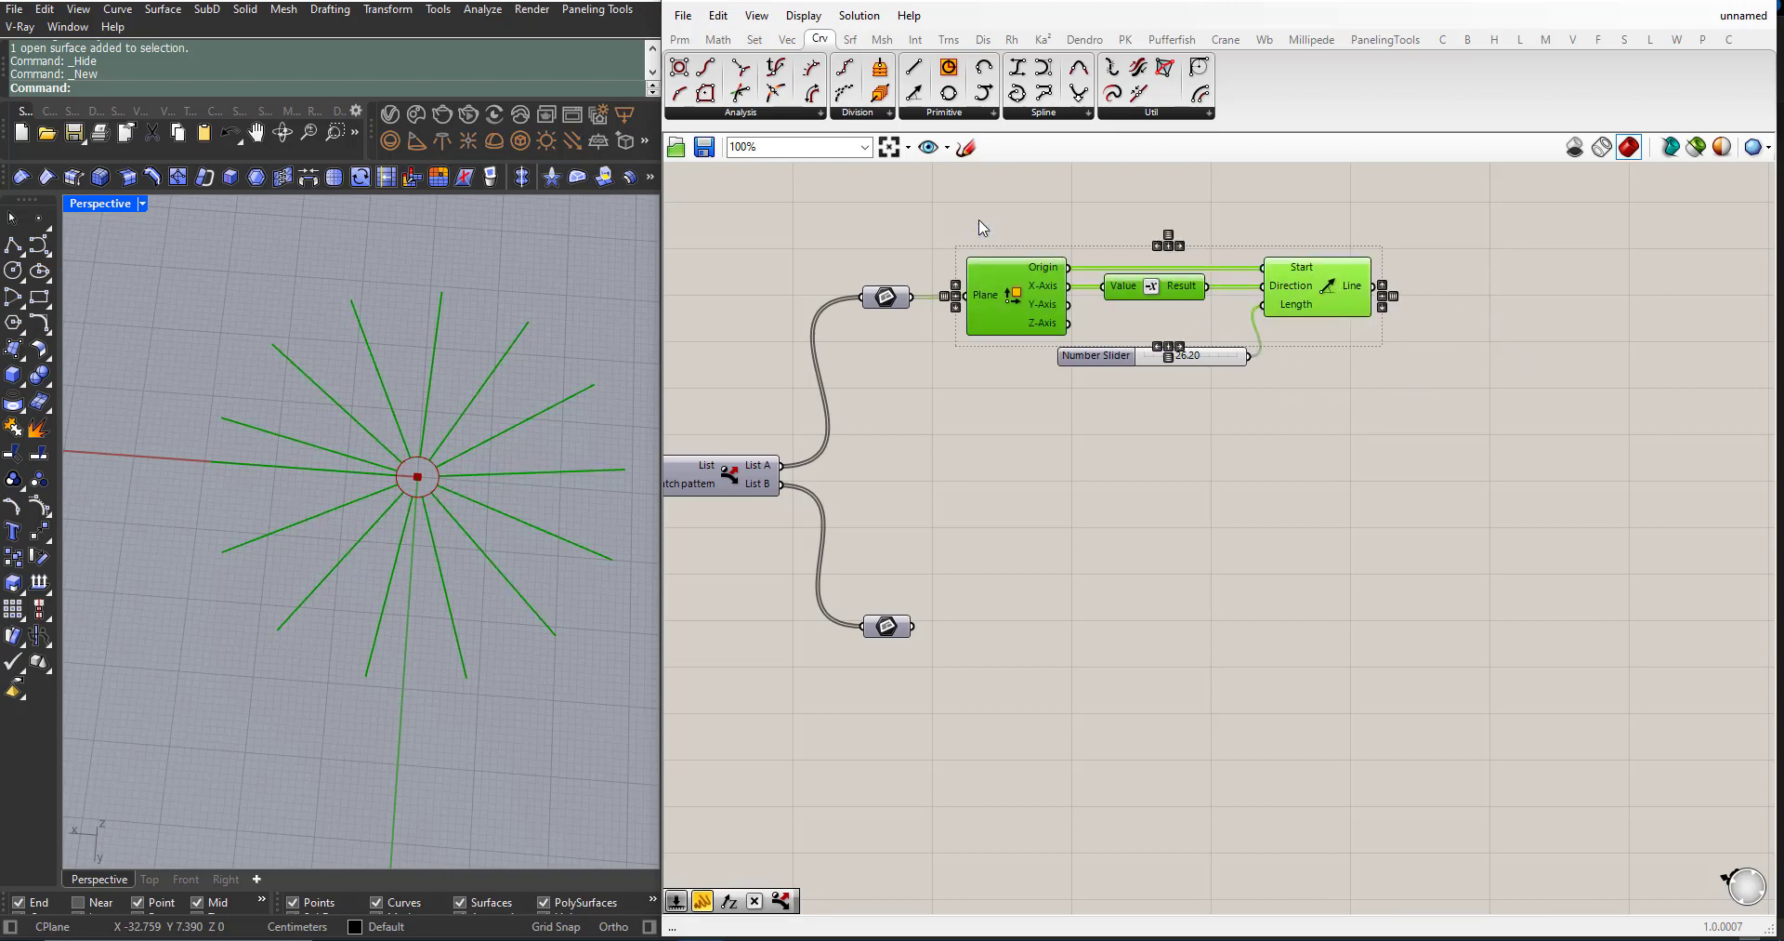
{"action": "left_click_drag", "start_coordinate": [1040, 300], "coordinate": [1091, 647], "text": "alt"}
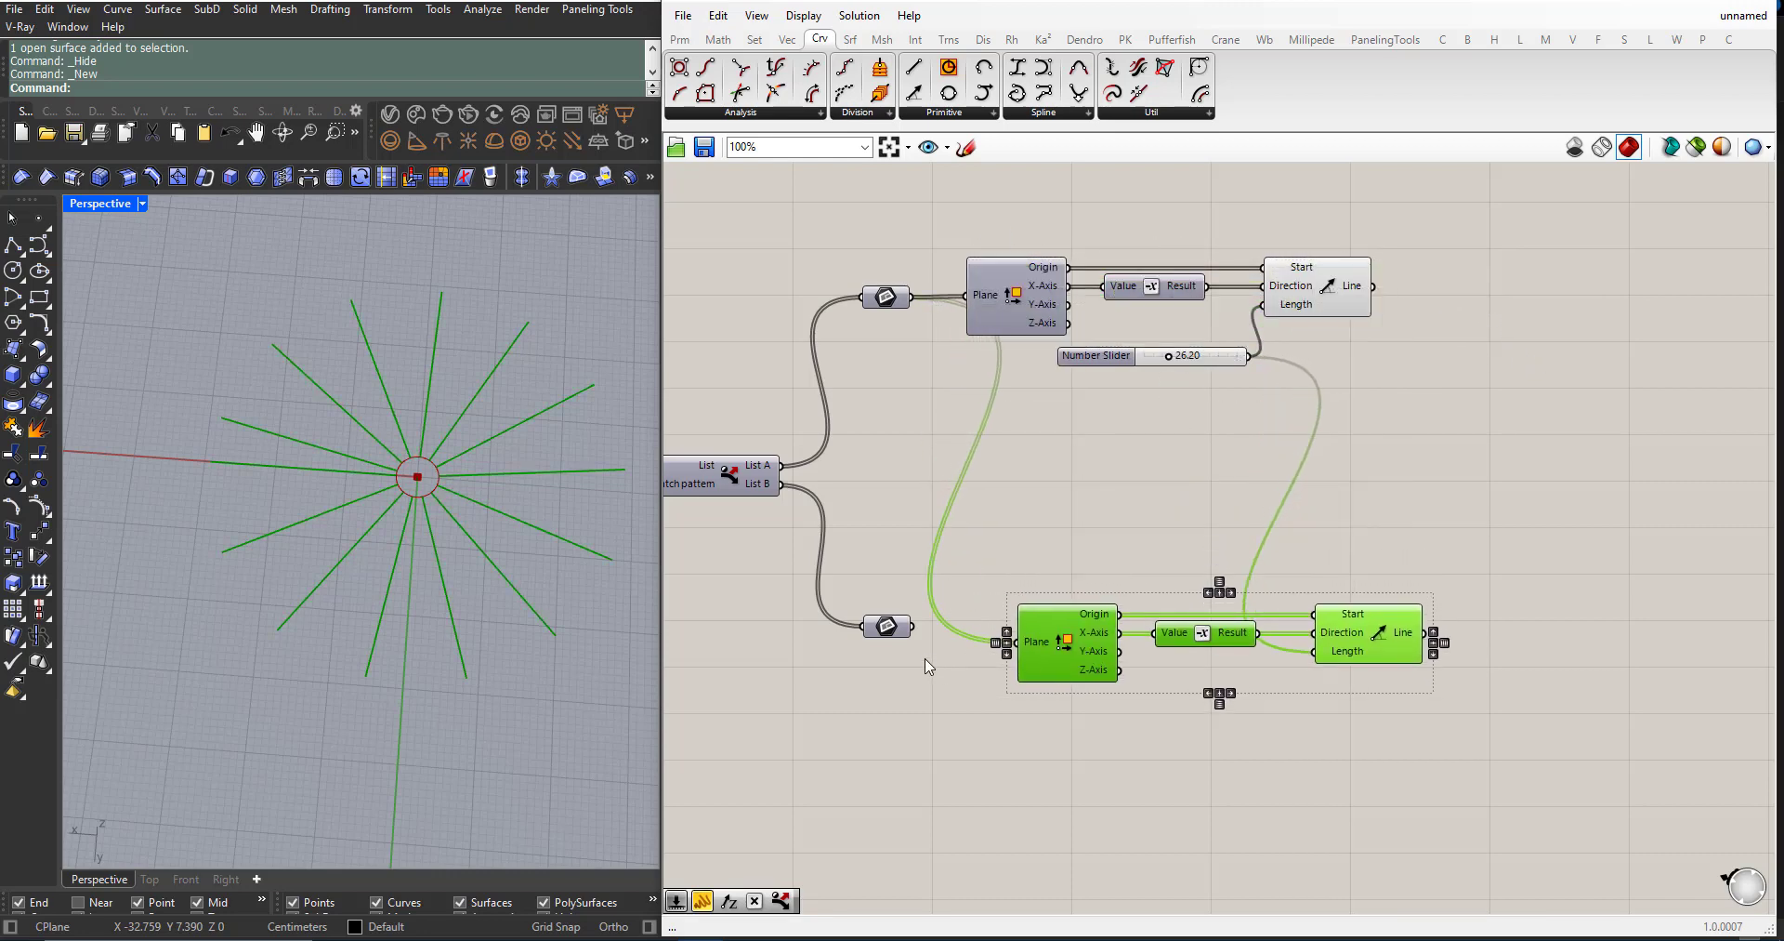
{"action": "left_click_drag", "start_coordinate": [911, 625], "coordinate": [1023, 642]}
{"action": "left_click", "coordinate": [1139, 724]}
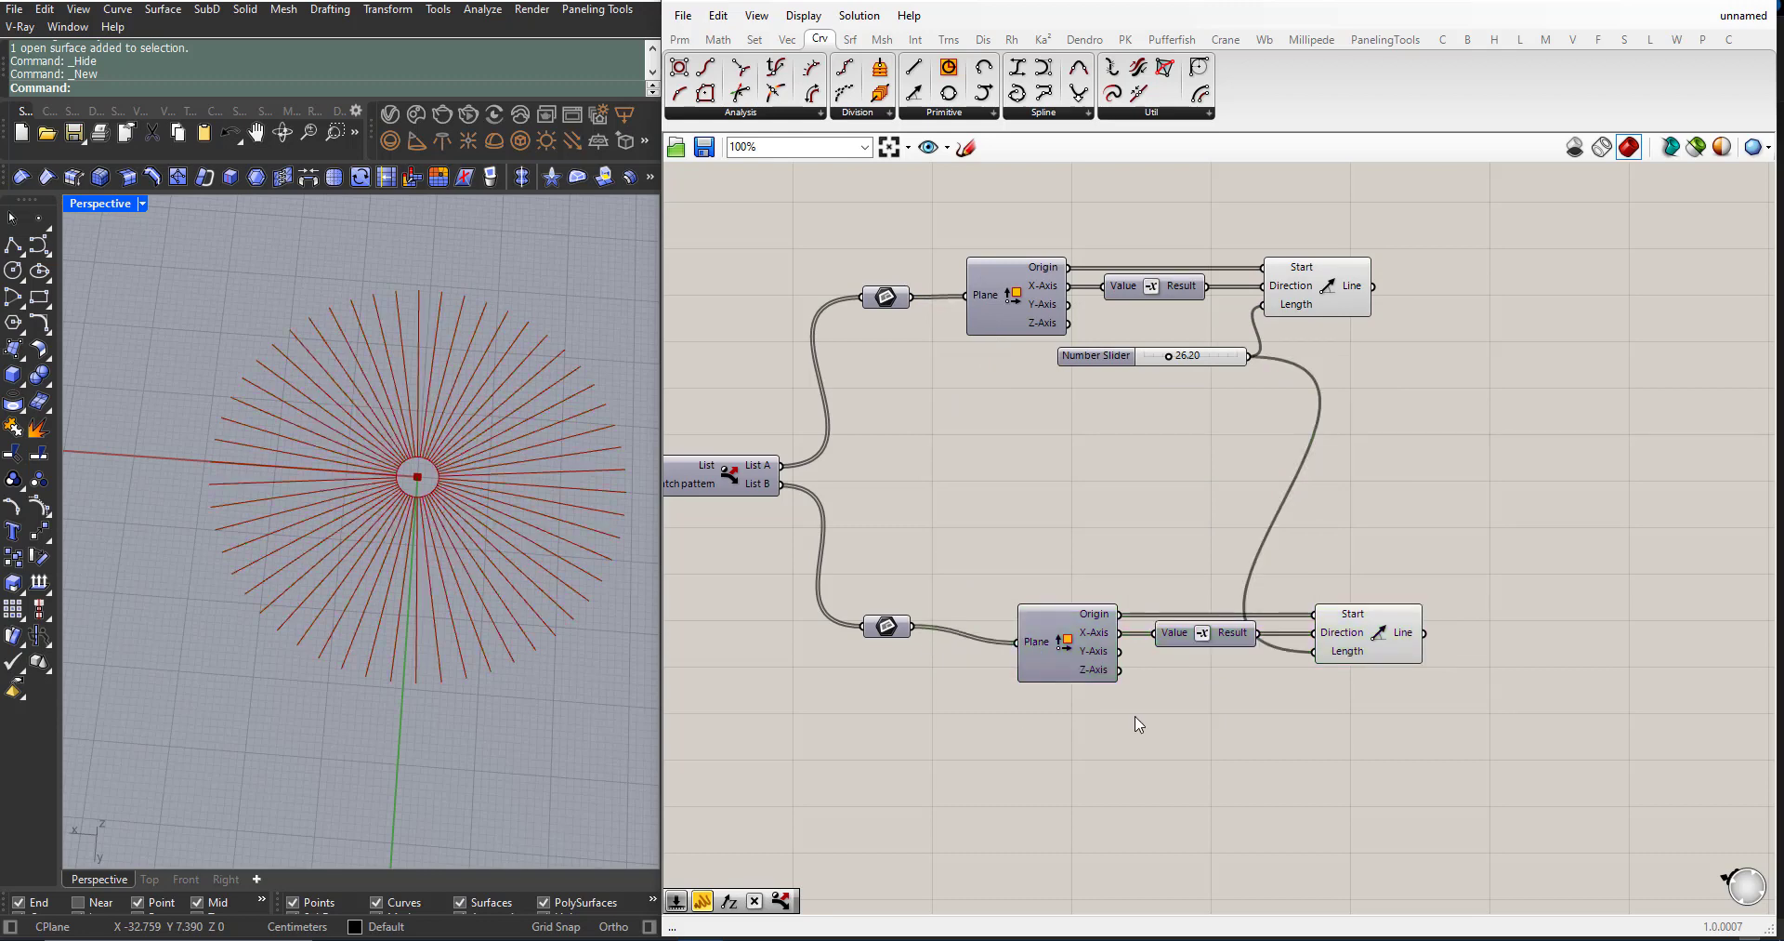
{"action": "left_click_drag", "start_coordinate": [1485, 723], "coordinate": [1055, 626]}
{"action": "left_click", "coordinate": [1022, 499]}
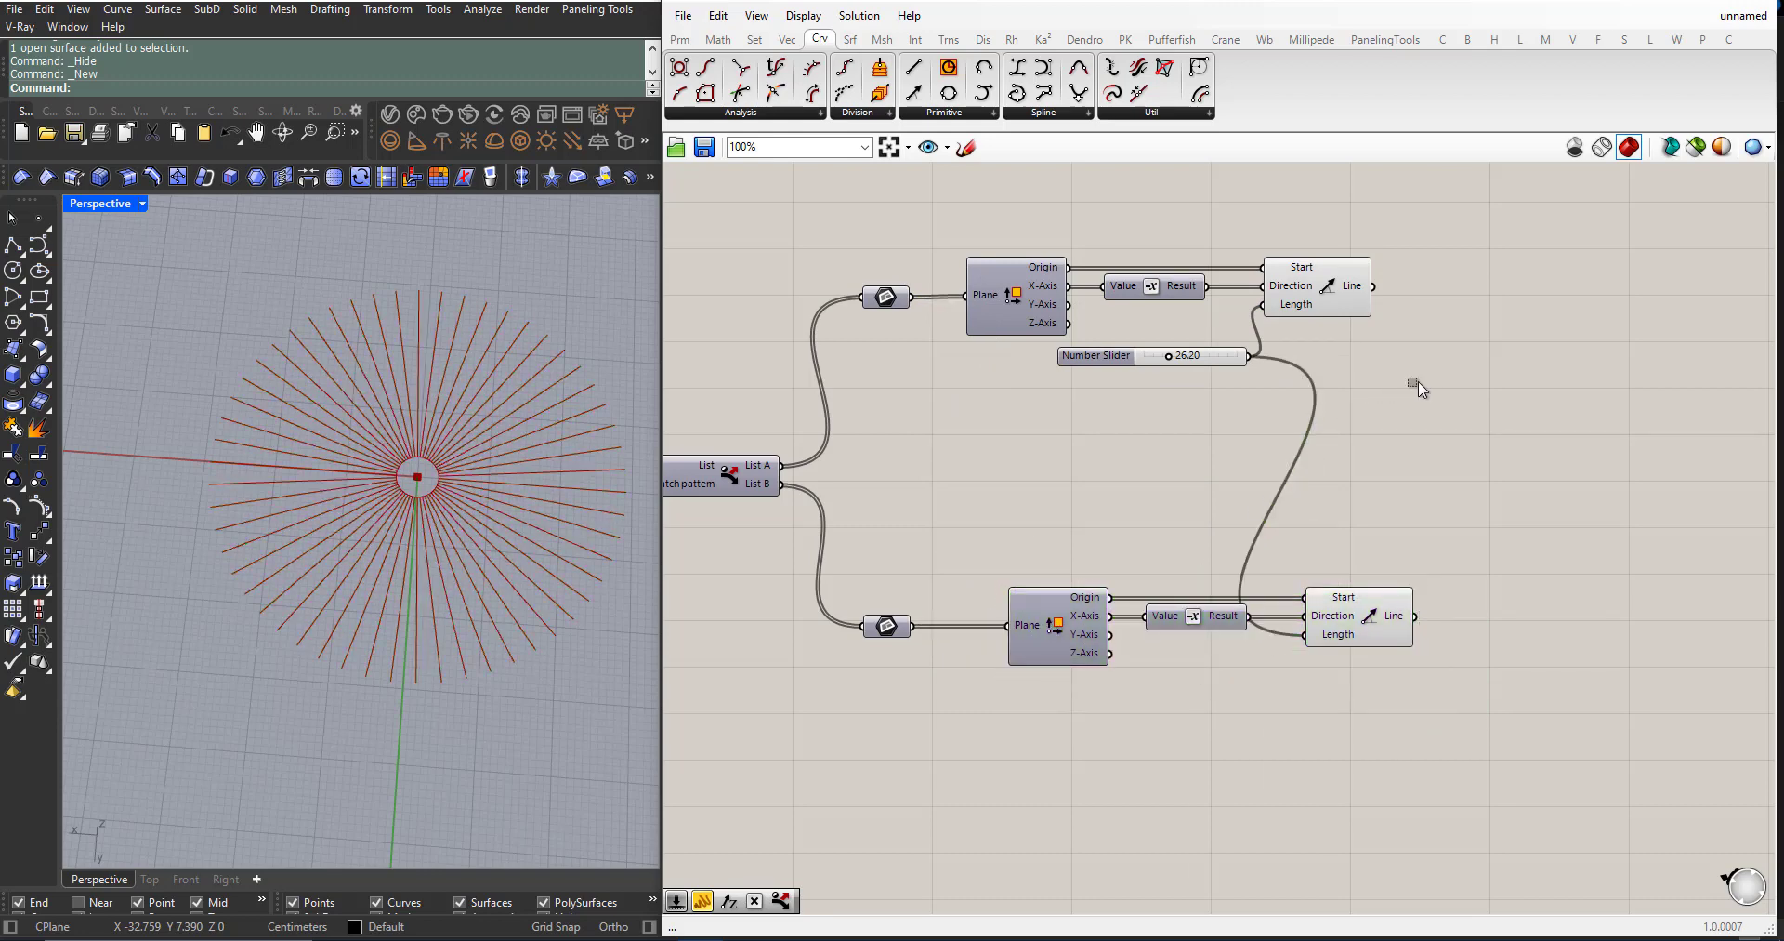
Step: Disconnect the number slider from the Length input of the copied Line SDL
{"action": "left_click_drag", "start_coordinate": [1418, 381], "coordinate": [1117, 214]}
{"action": "left_click", "coordinate": [1139, 448]}
{"action": "left_click", "coordinate": [1118, 364]}
{"action": "left_click", "coordinate": [1199, 470]}
{"action": "right_click", "coordinate": [1331, 637]}
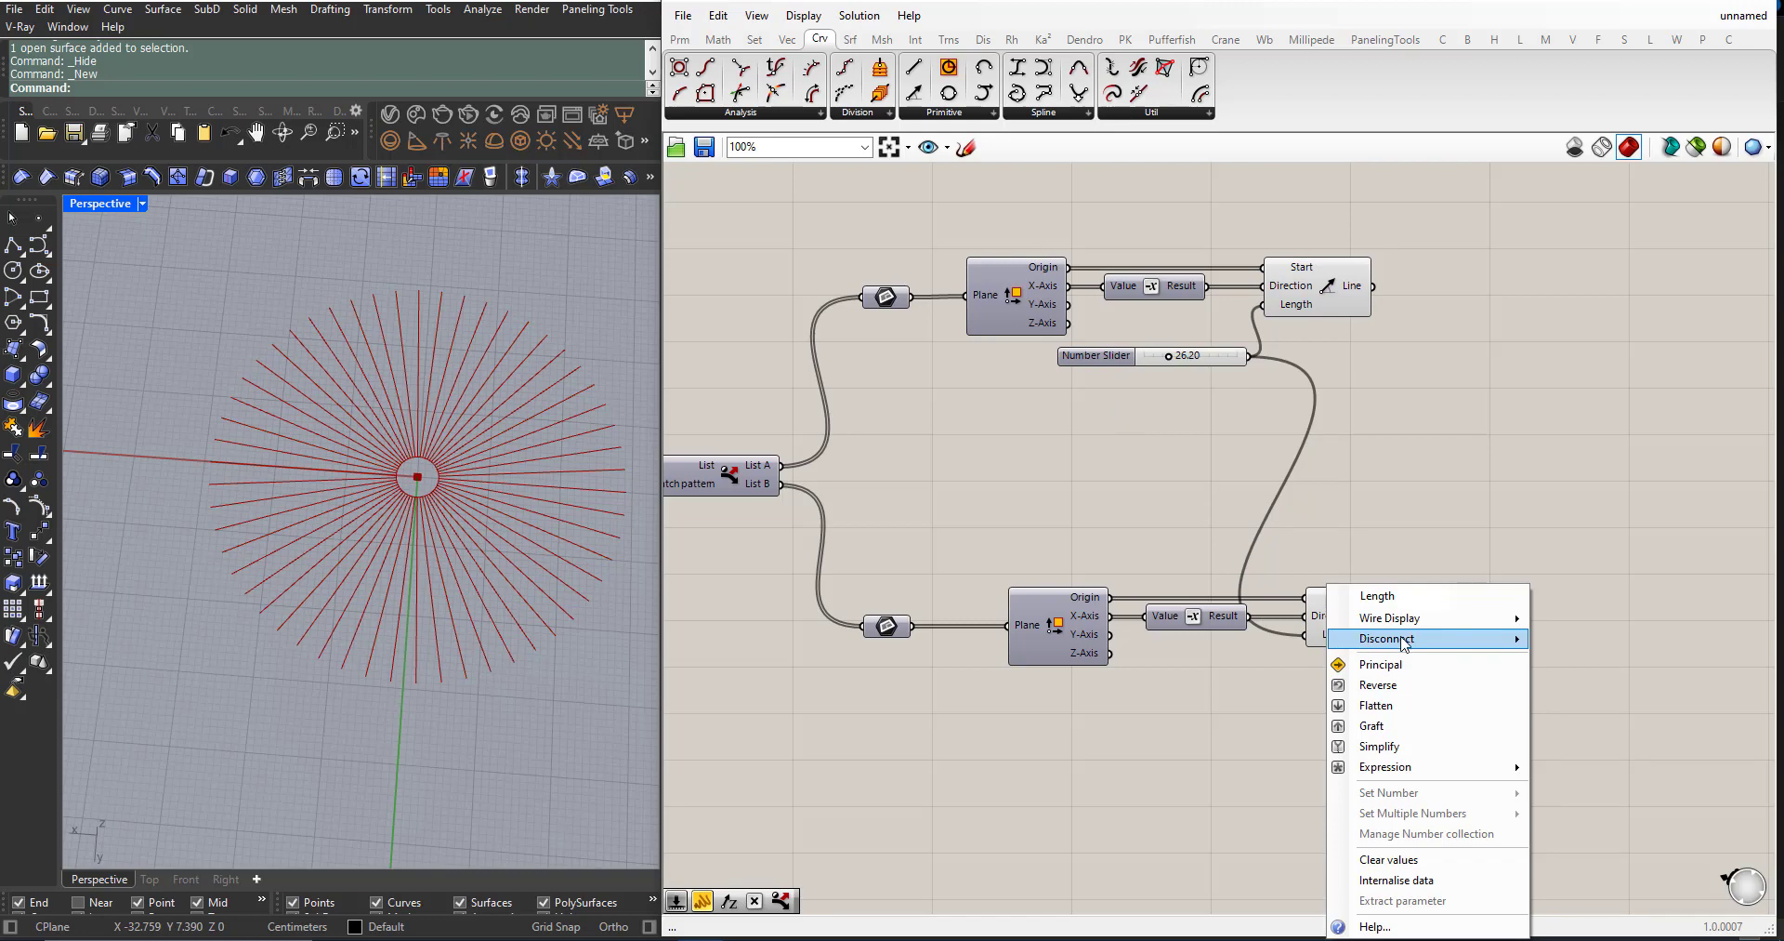
{"action": "mouse_move", "coordinate": [1505, 640]}
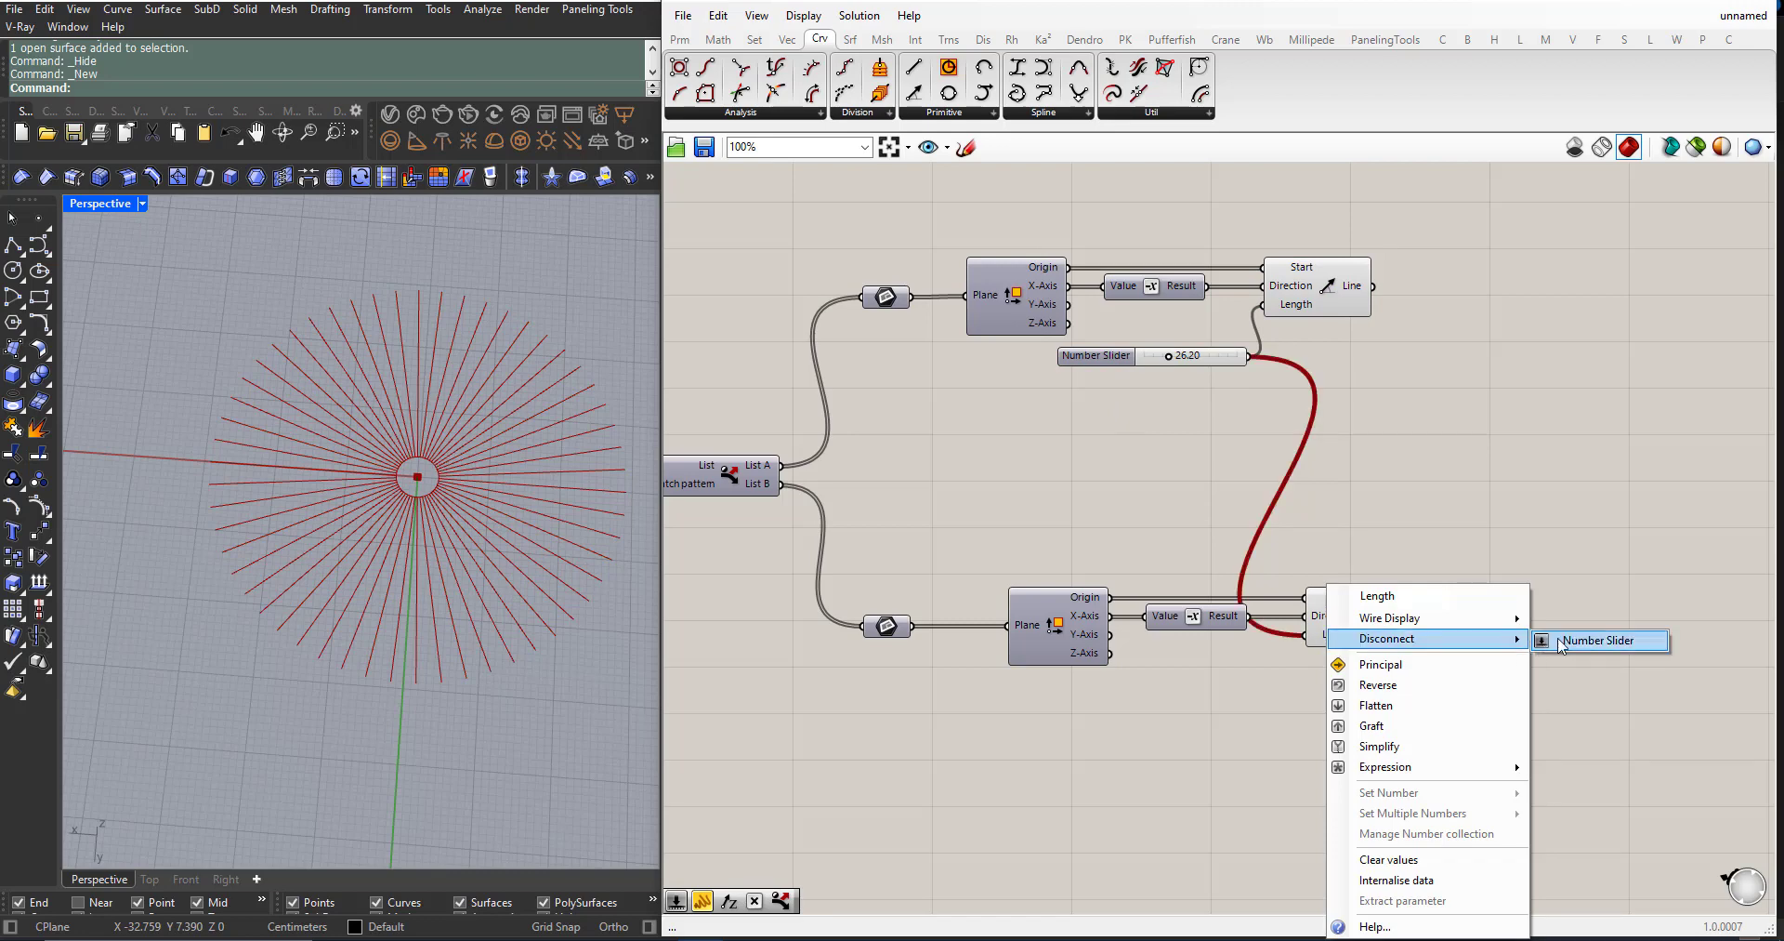
{"action": "left_click", "coordinate": [1589, 639]}
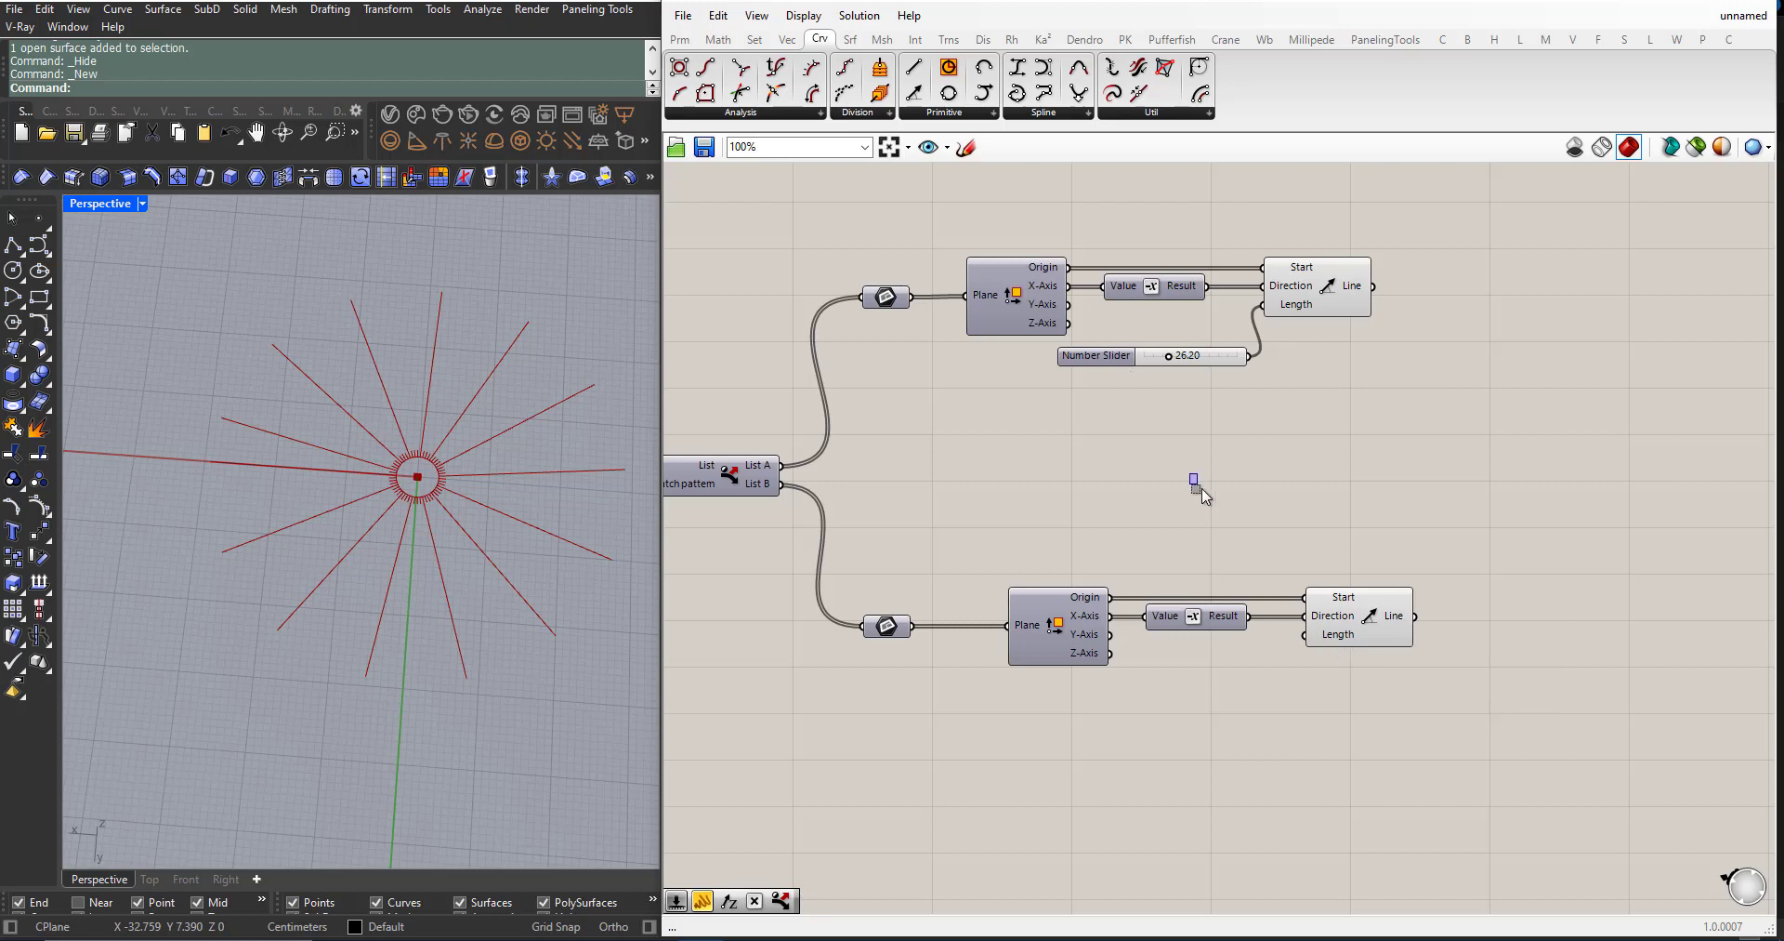
Step: Examine the List B rays around the circle in the Perspective viewport
{"action": "left_click", "coordinate": [1370, 622]}
{"action": "left_click", "coordinate": [1326, 726]}
{"action": "scroll", "coordinate": [1180, 462], "scroll_direction": "up", "scroll_amount": 1}
{"action": "scroll", "coordinate": [421, 469], "scroll_direction": "down", "scroll_amount": 2}
{"action": "scroll", "coordinate": [429, 470], "scroll_direction": "up", "scroll_amount": 5}
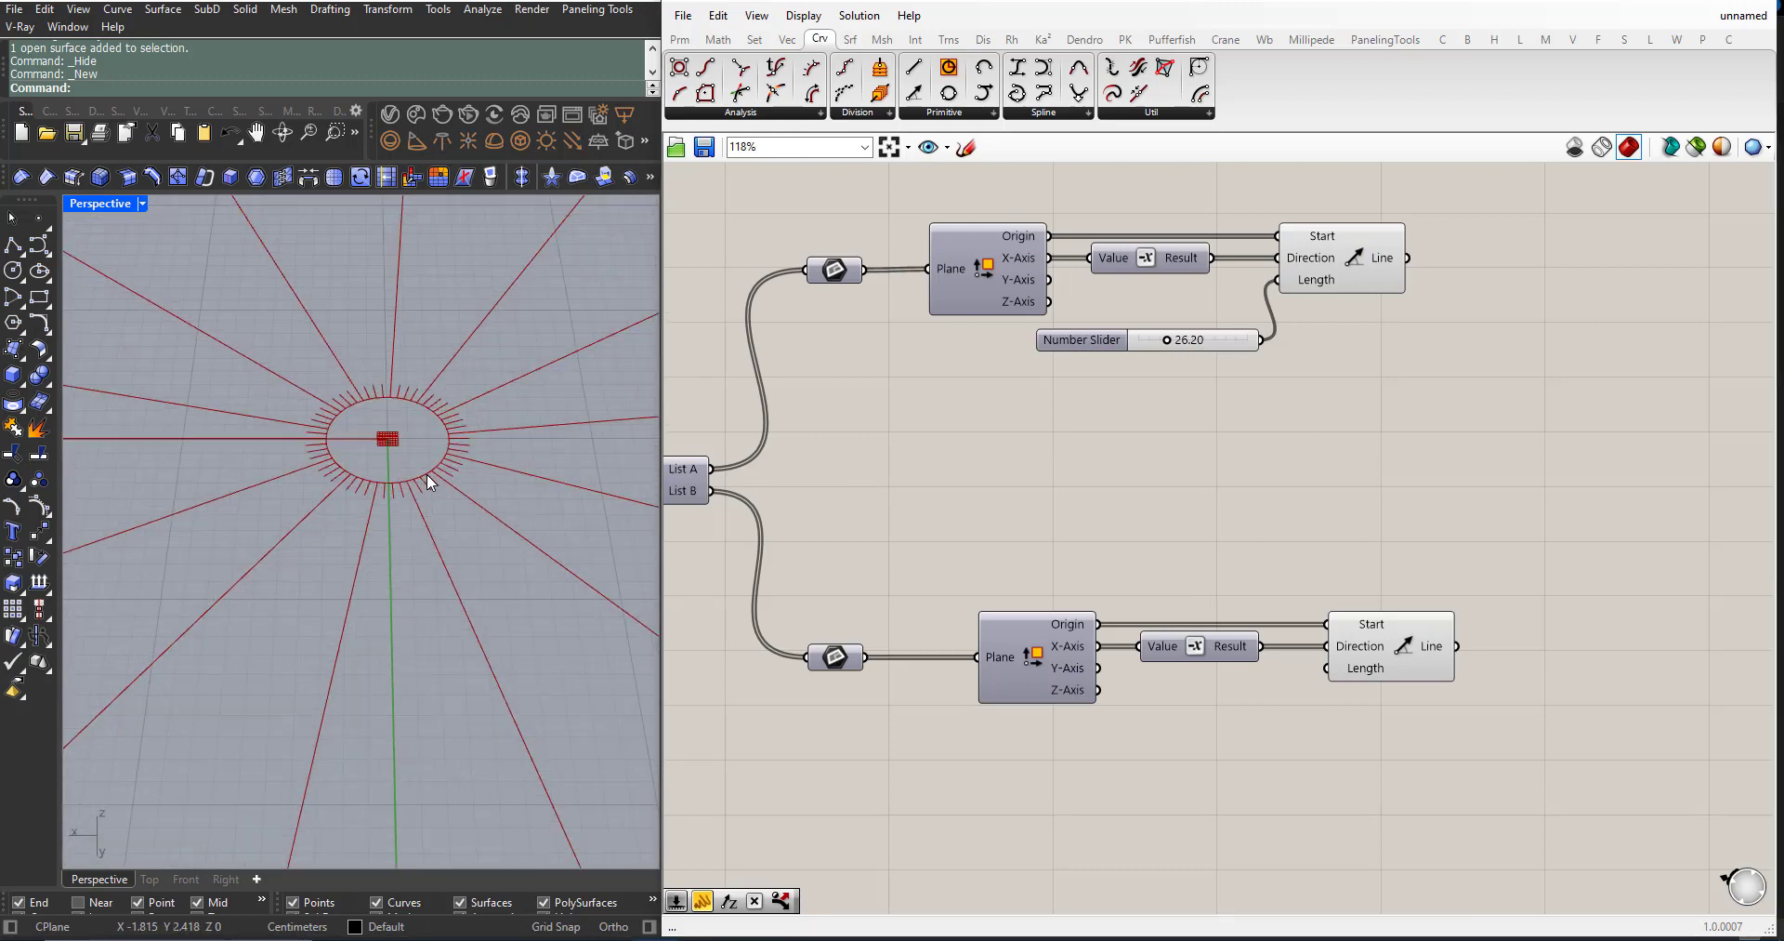
{"action": "scroll", "coordinate": [1324, 604], "scroll_direction": "down", "scroll_amount": 2}
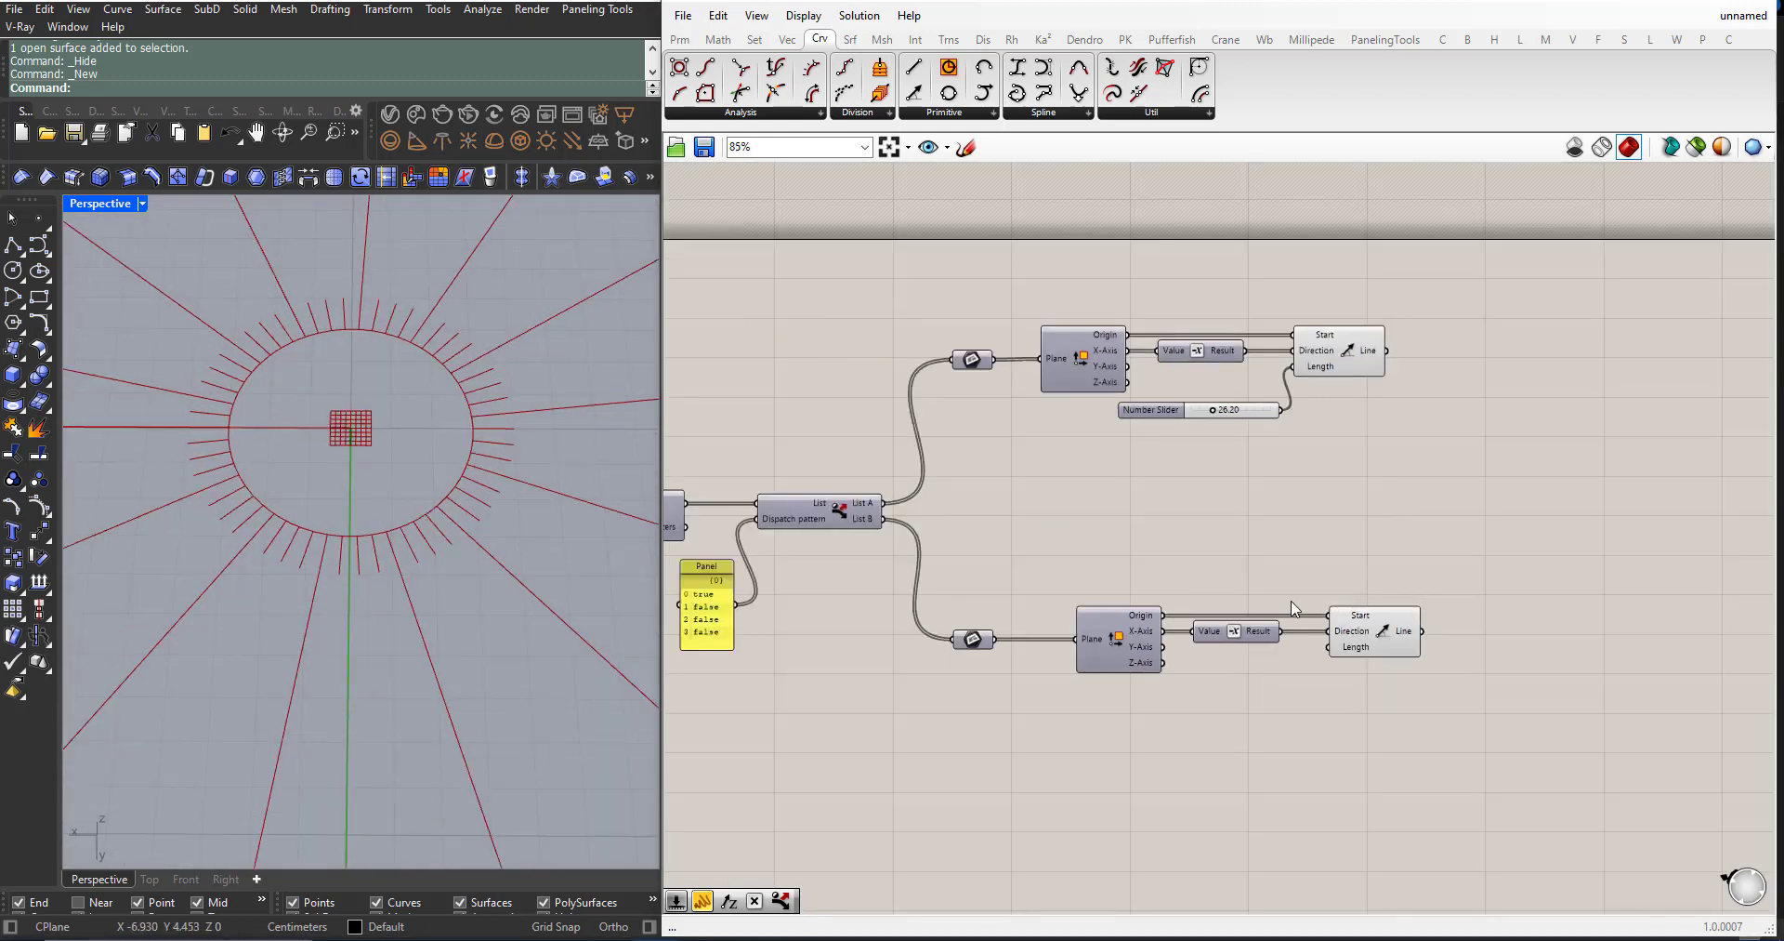
{"action": "scroll", "coordinate": [1302, 626], "scroll_direction": "up", "scroll_amount": 1}
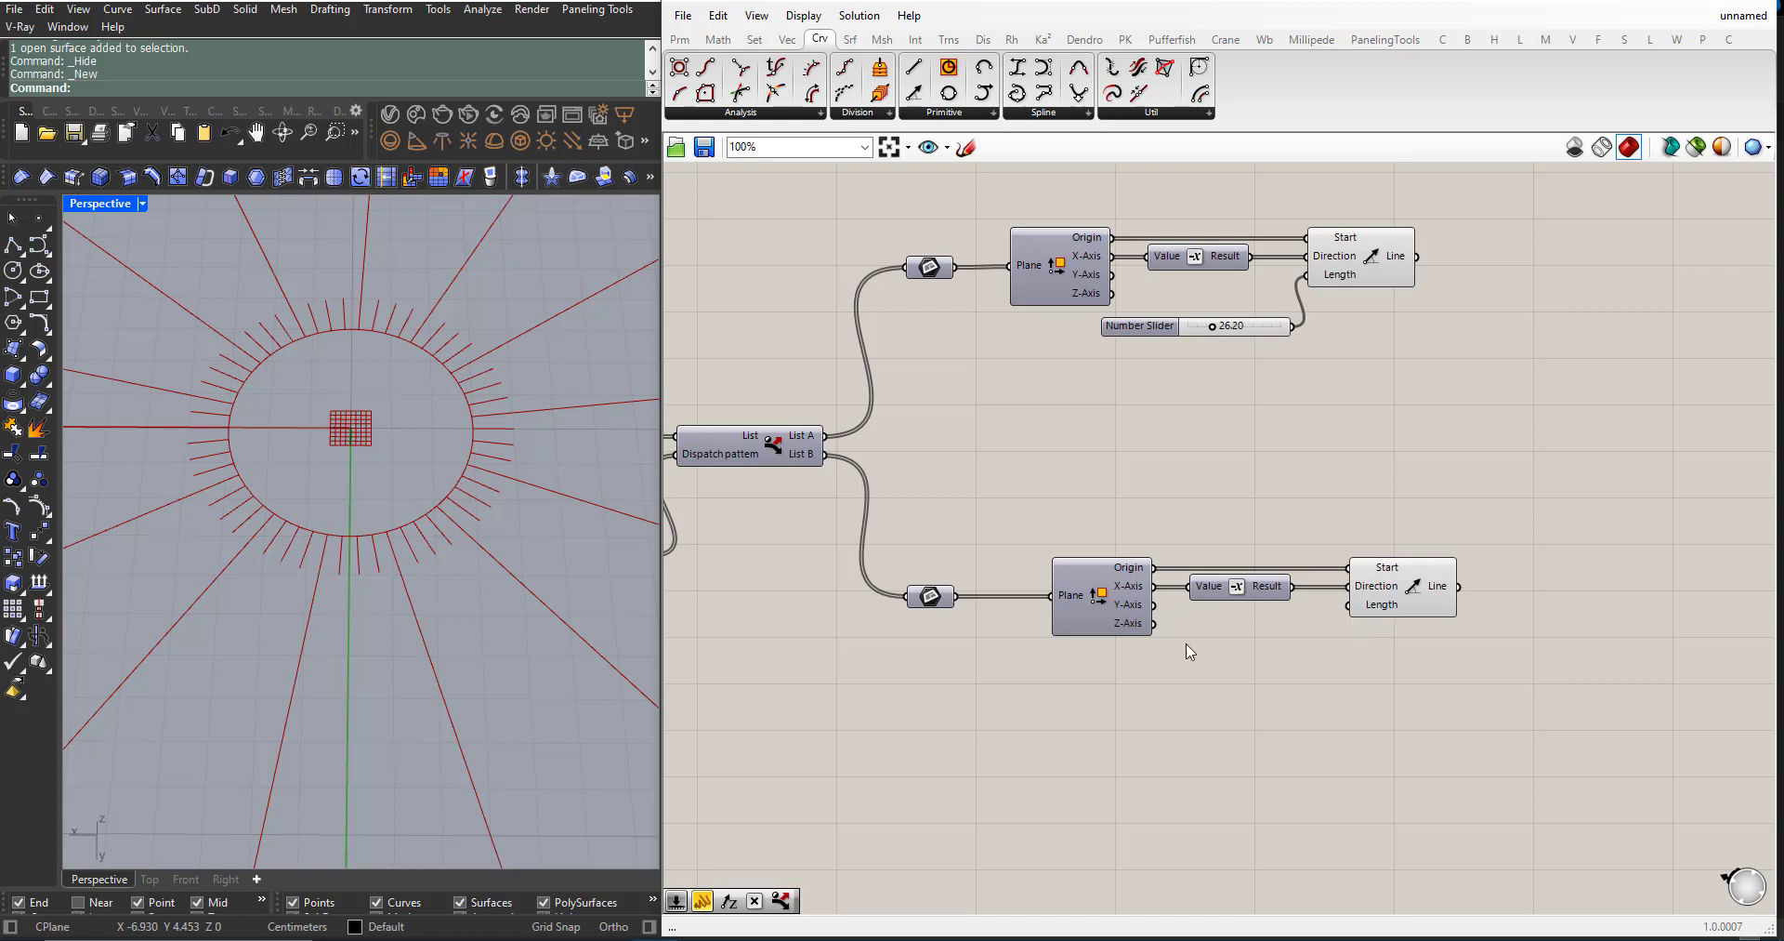
Step: Add a Random component below the copied Line SDL
{"action": "scroll", "coordinate": [1191, 651], "scroll_direction": "down", "scroll_amount": 1}
{"action": "double_click", "coordinate": [1245, 722]}
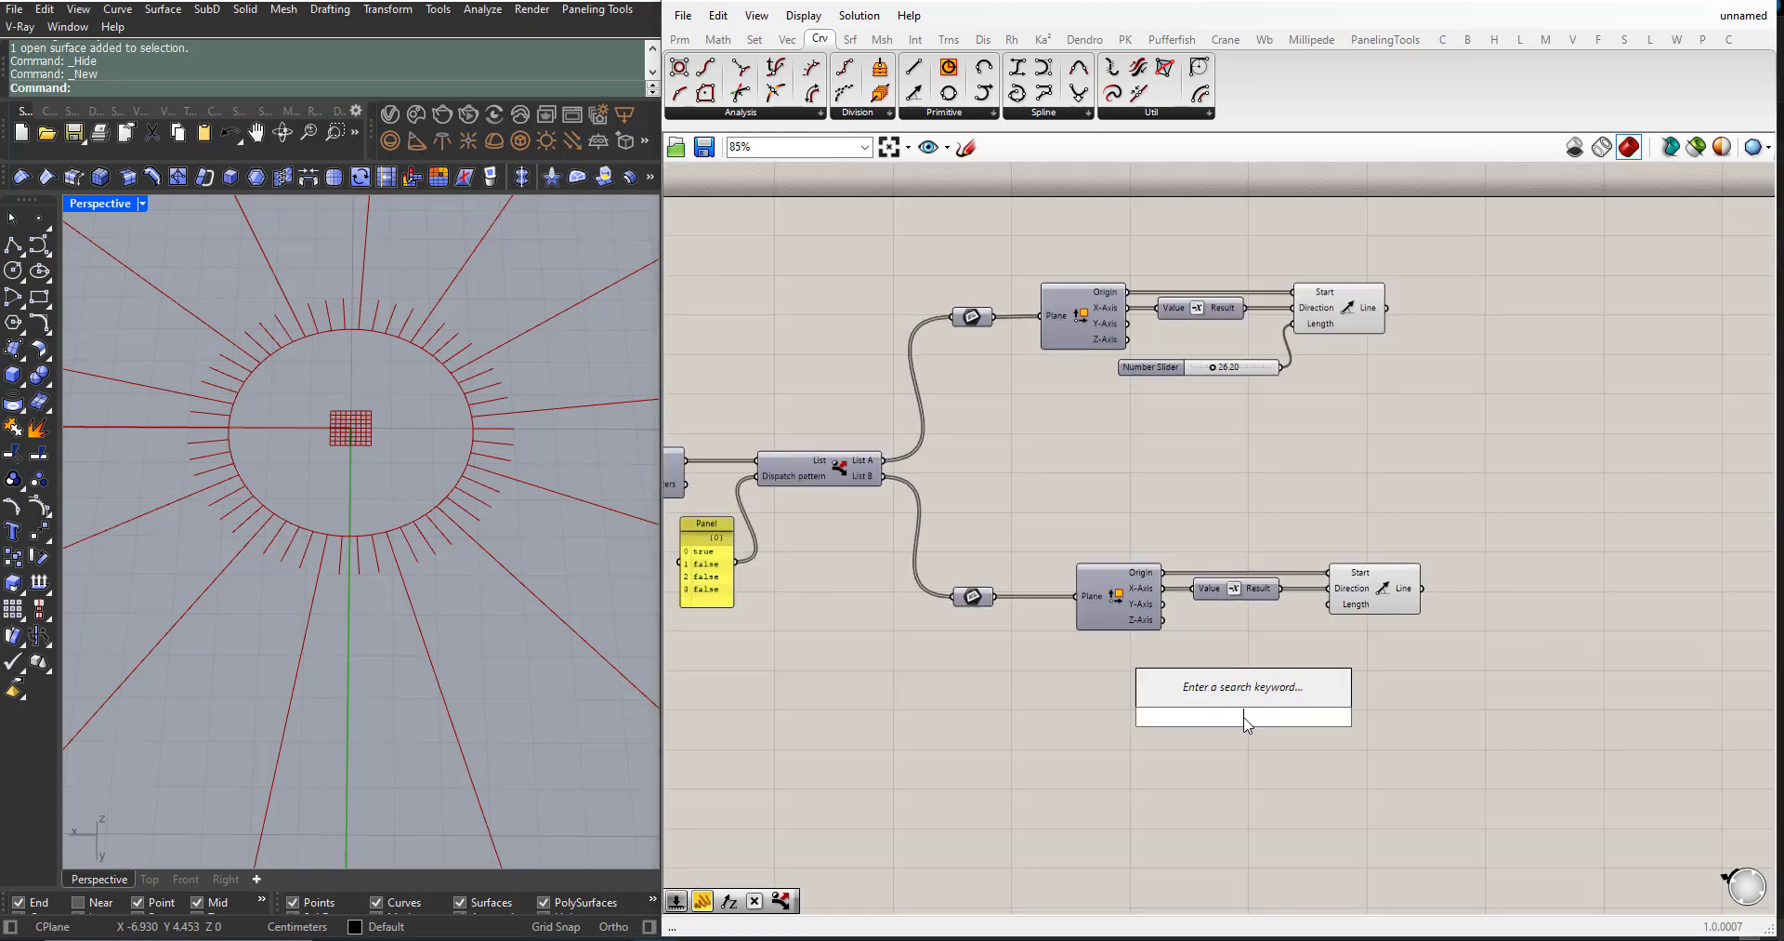
{"action": "type", "text": "rand"}
{"action": "key", "text": "Up"}
{"action": "key", "text": "Up"}
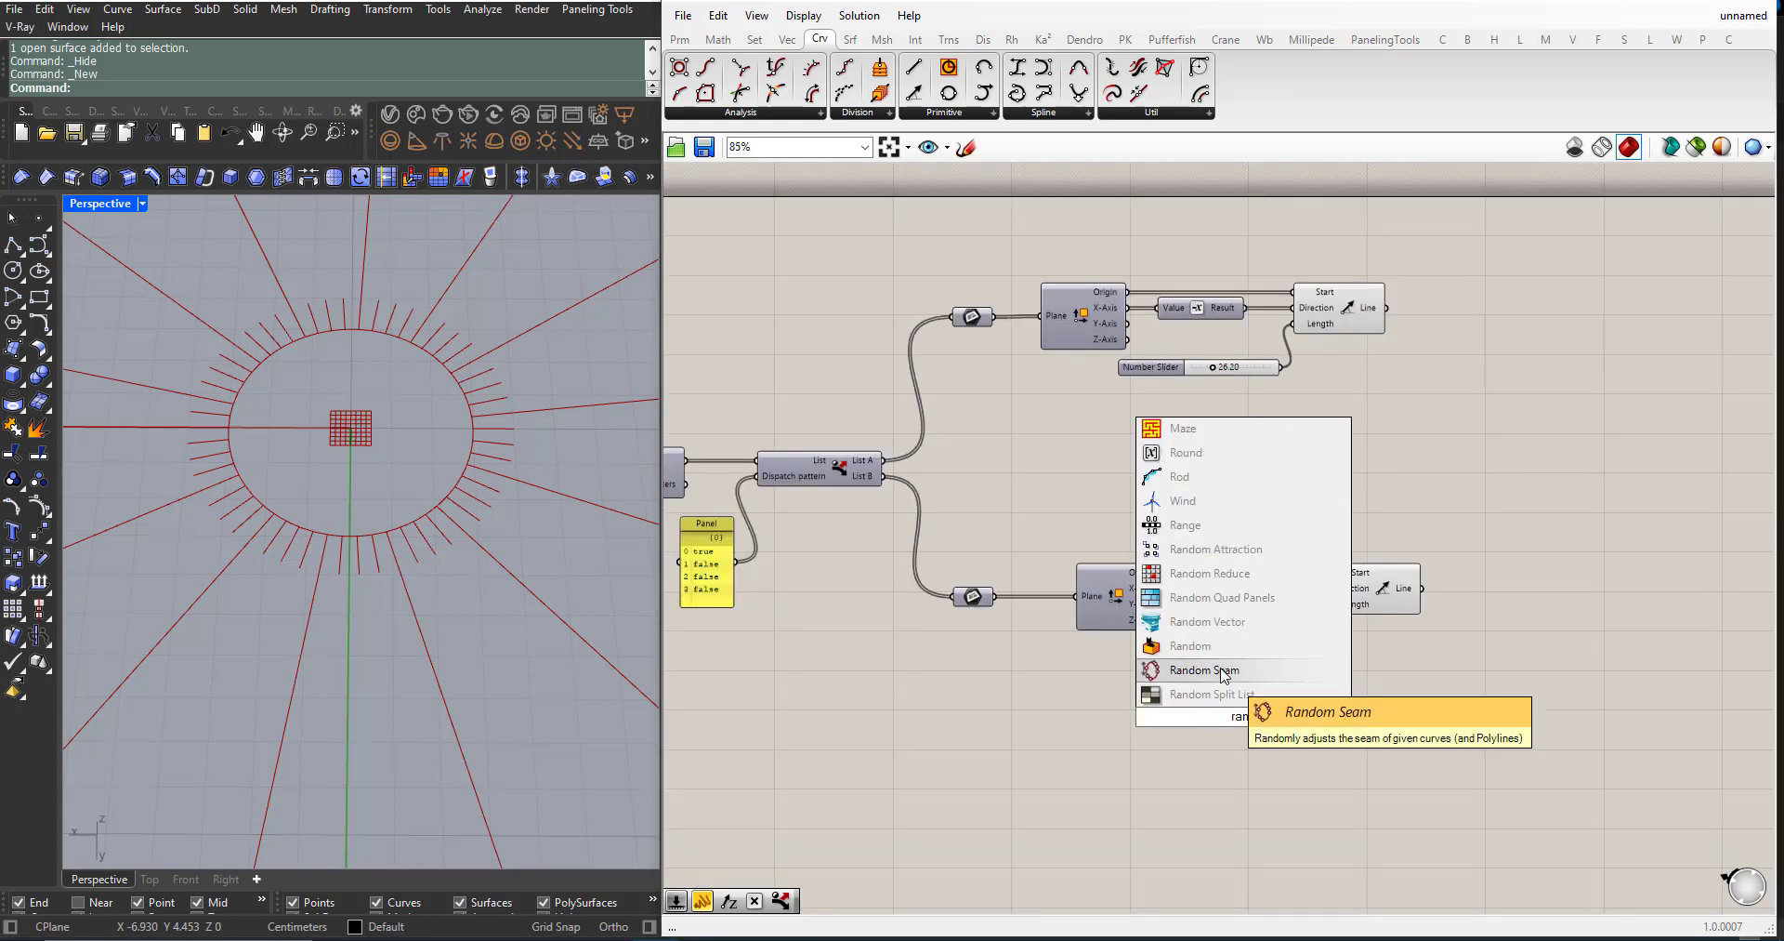
{"action": "key", "text": "Return"}
{"action": "scroll", "coordinate": [1240, 699], "scroll_direction": "up", "scroll_amount": 3}
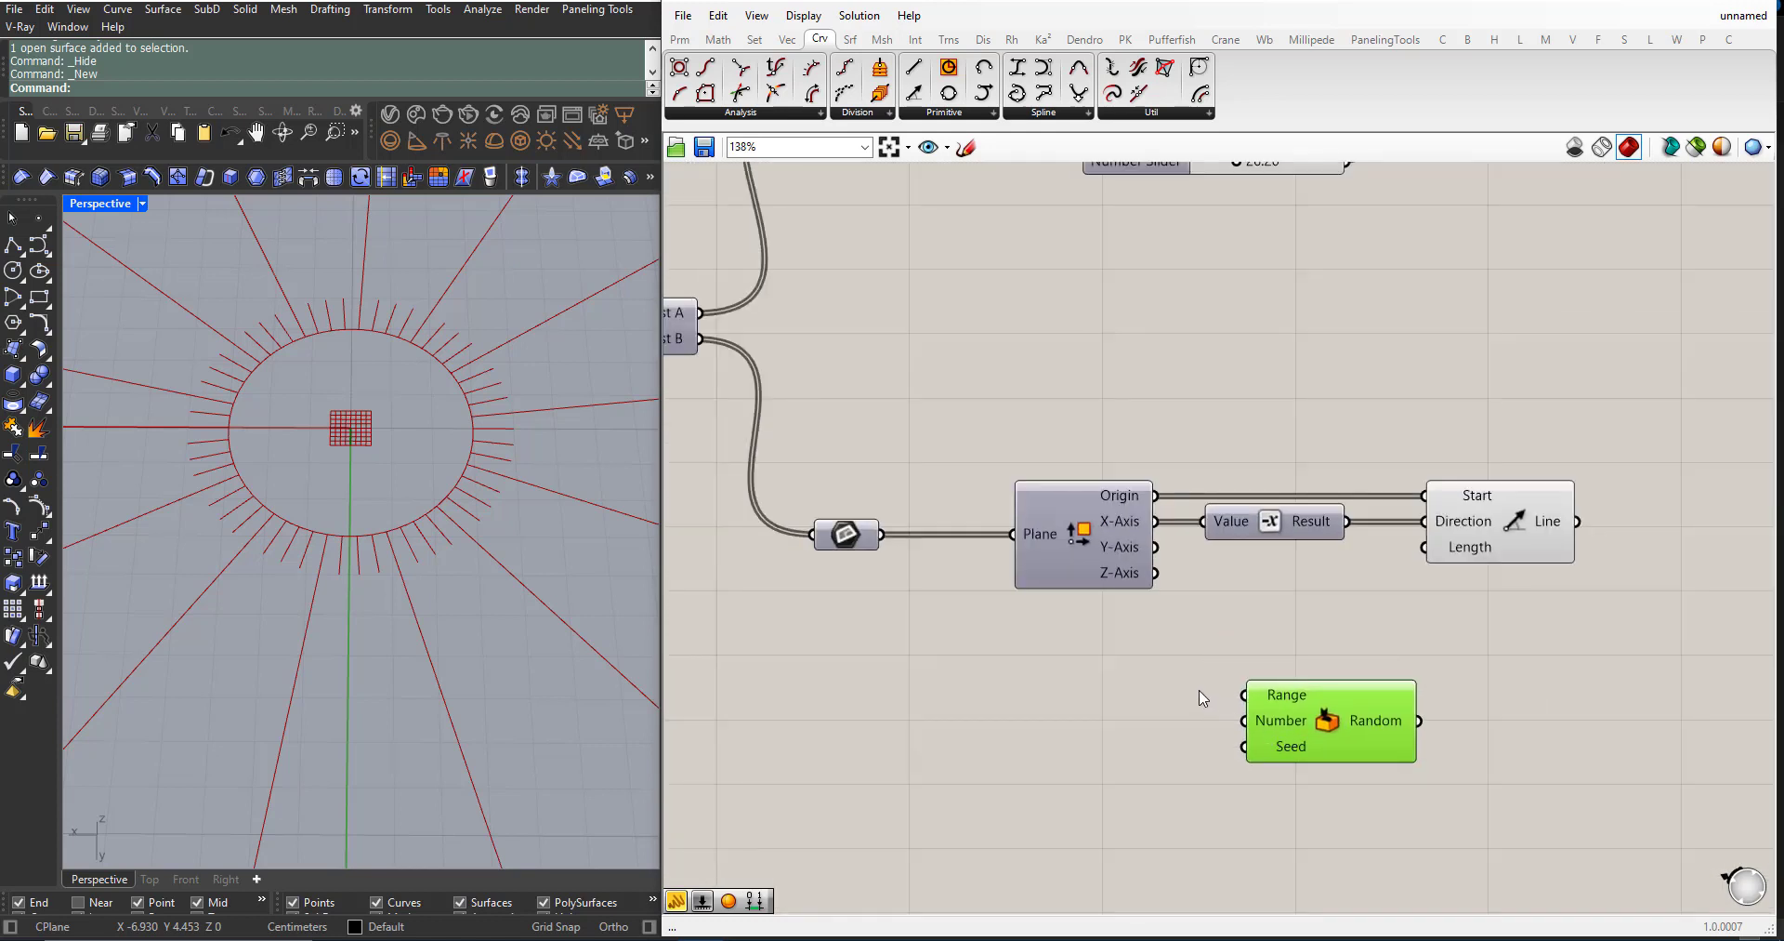
Step: Add a Construct Domain component and connect its Domain output to the Range input of Random
{"action": "mouse_move", "coordinate": [1277, 702]}
{"action": "left_click", "coordinate": [715, 41]}
{"action": "left_click", "coordinate": [695, 112]}
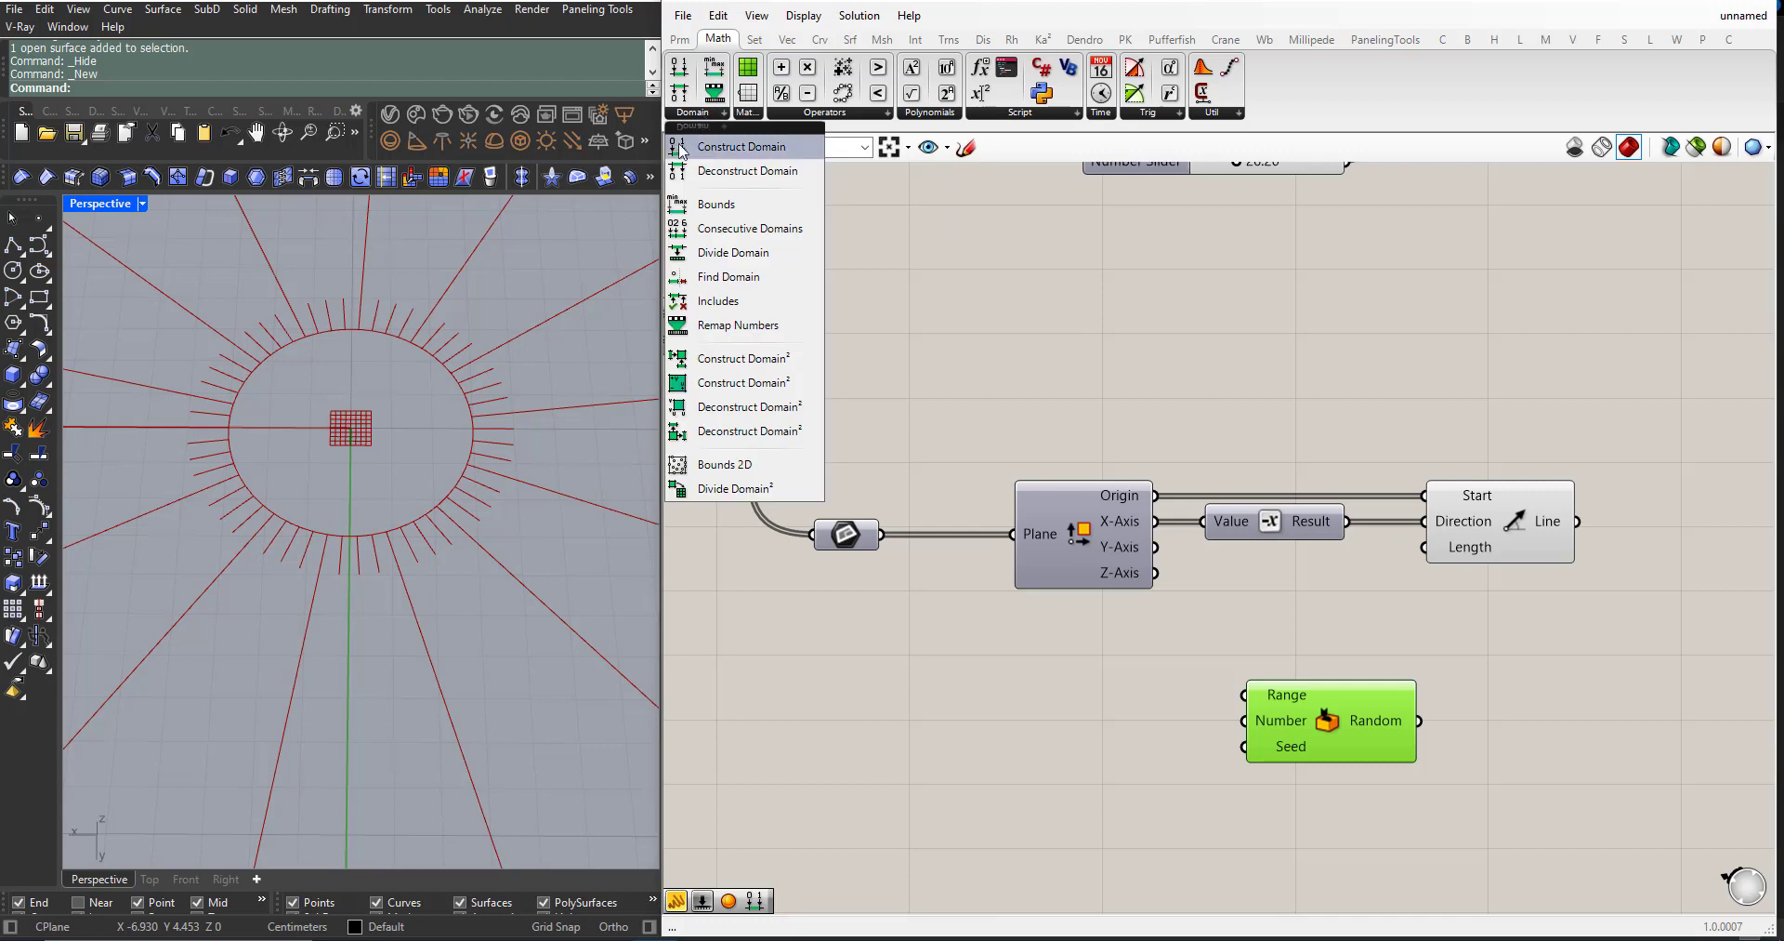
{"action": "left_click_drag", "start_coordinate": [701, 156], "coordinate": [1243, 695]}
{"action": "left_click_drag", "start_coordinate": [1108, 708], "coordinate": [1119, 702]}
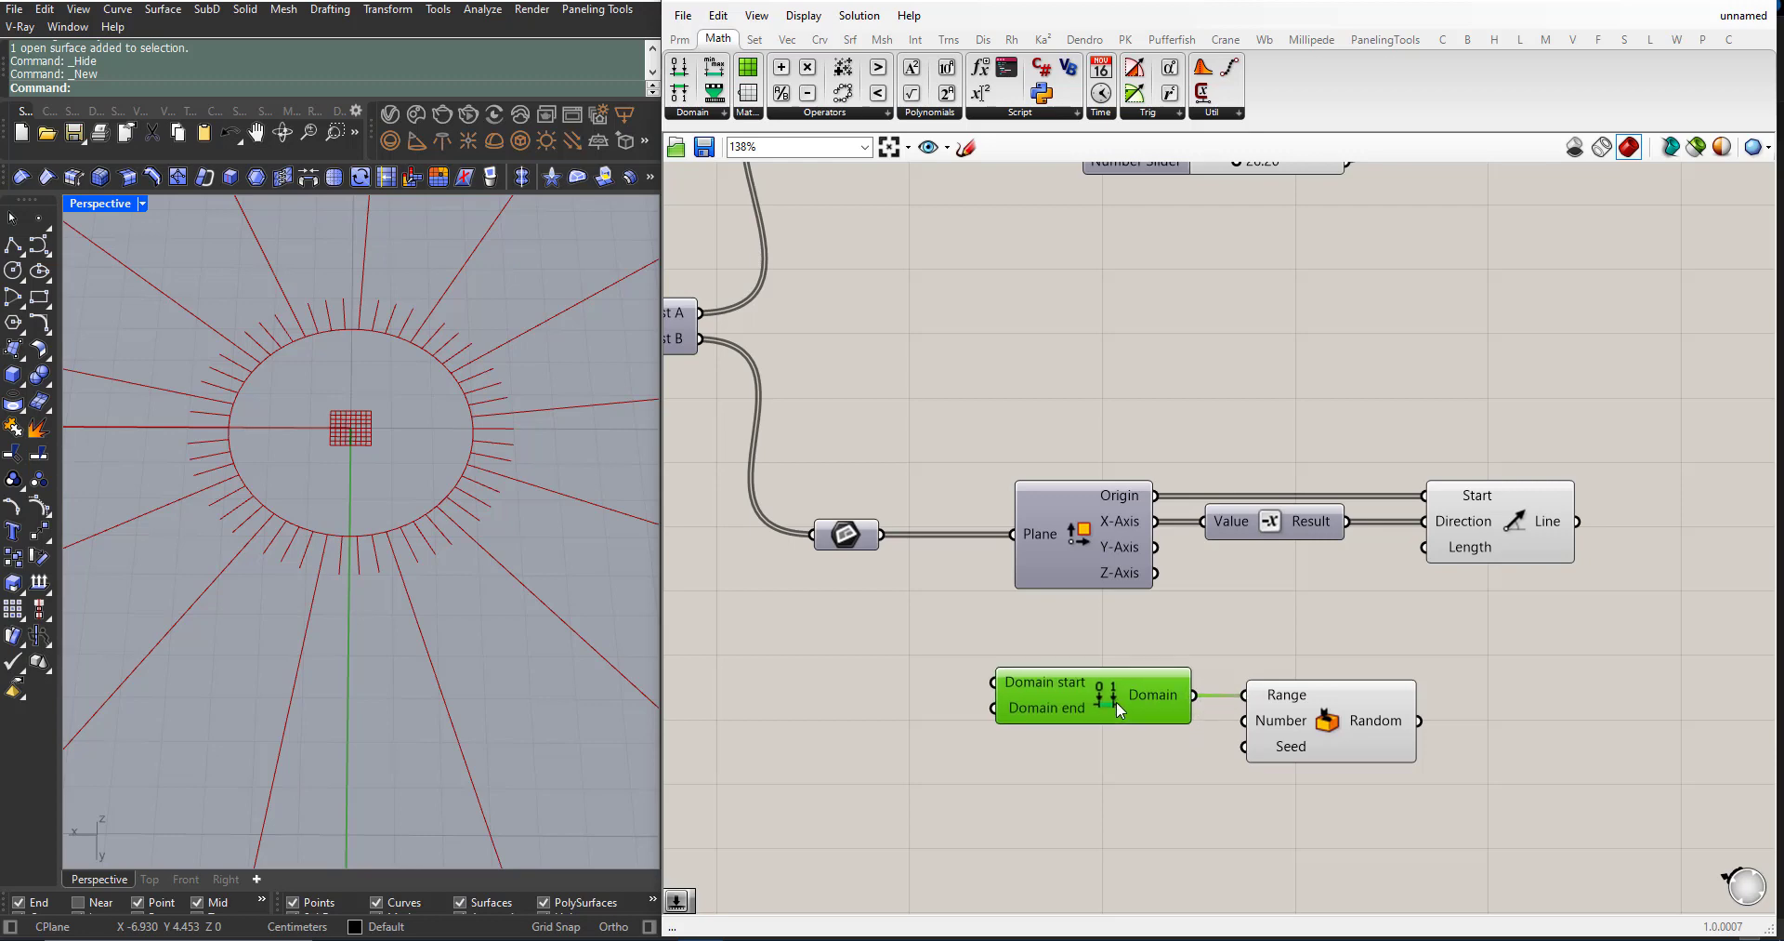
Step: Create a number slider with the value 14.00 and connect it to the Domain start input
{"action": "scroll", "coordinate": [988, 777], "scroll_direction": "down", "scroll_amount": 2}
{"action": "scroll", "coordinate": [967, 740], "scroll_direction": "up", "scroll_amount": 2}
{"action": "double_click", "coordinate": [968, 734]}
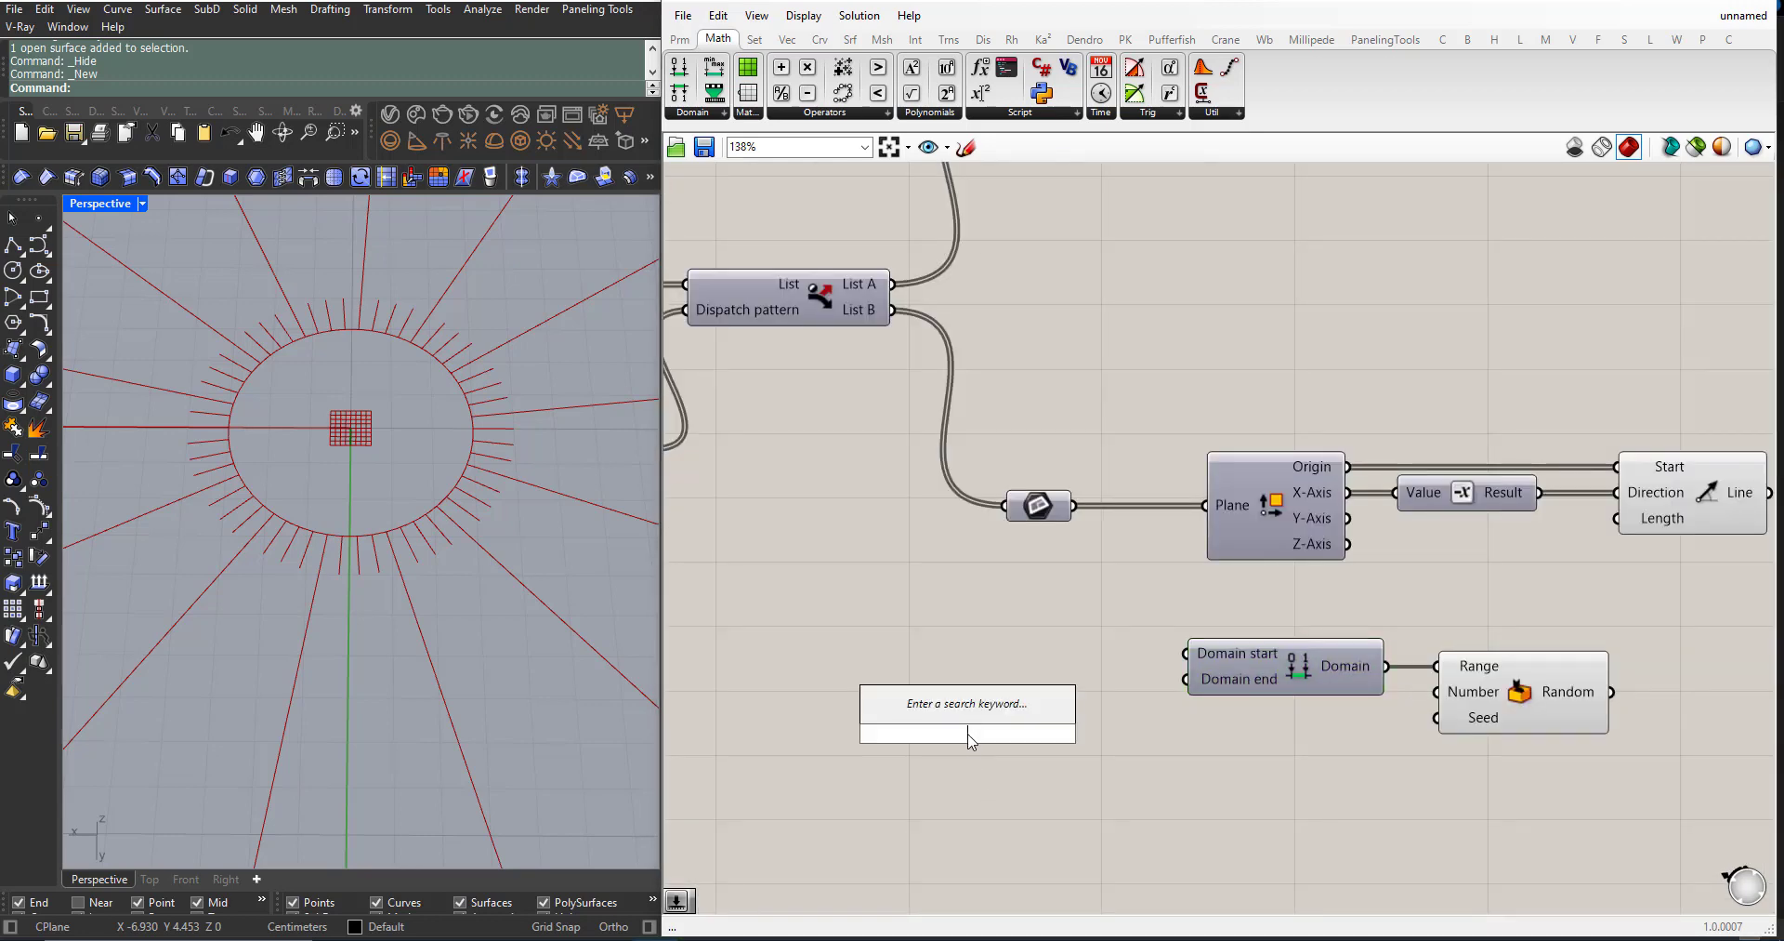
{"action": "type", "text": "1"}
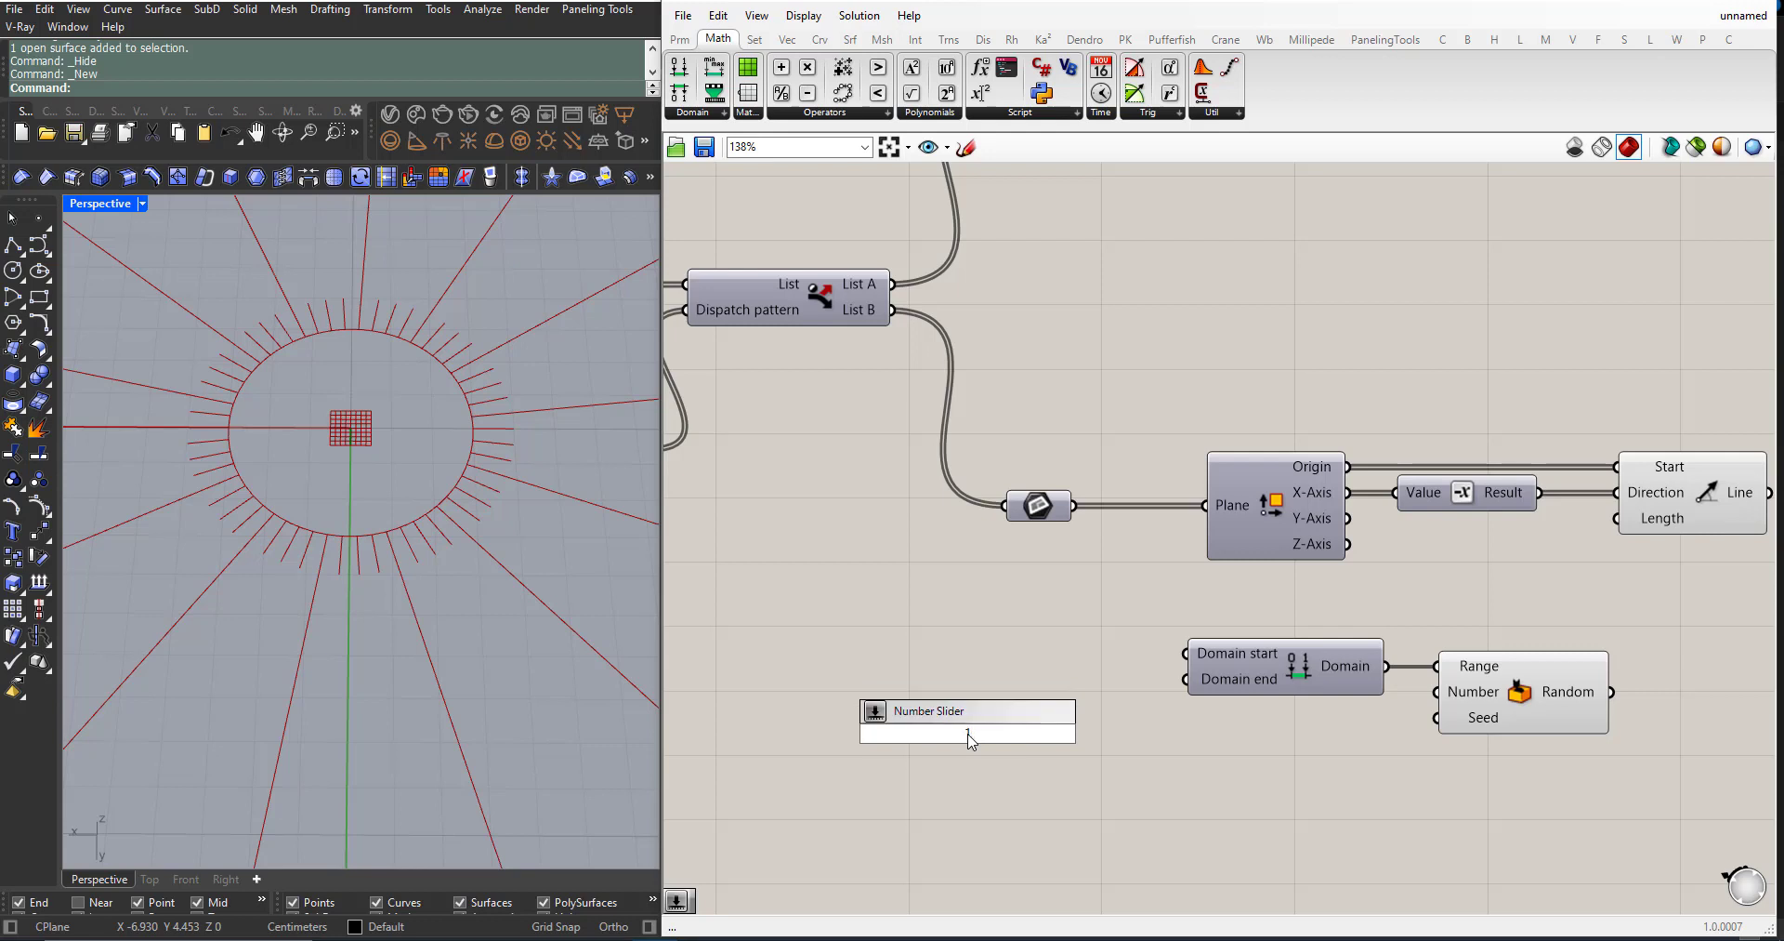
{"action": "type", "text": "4.00"}
{"action": "key", "text": "Return"}
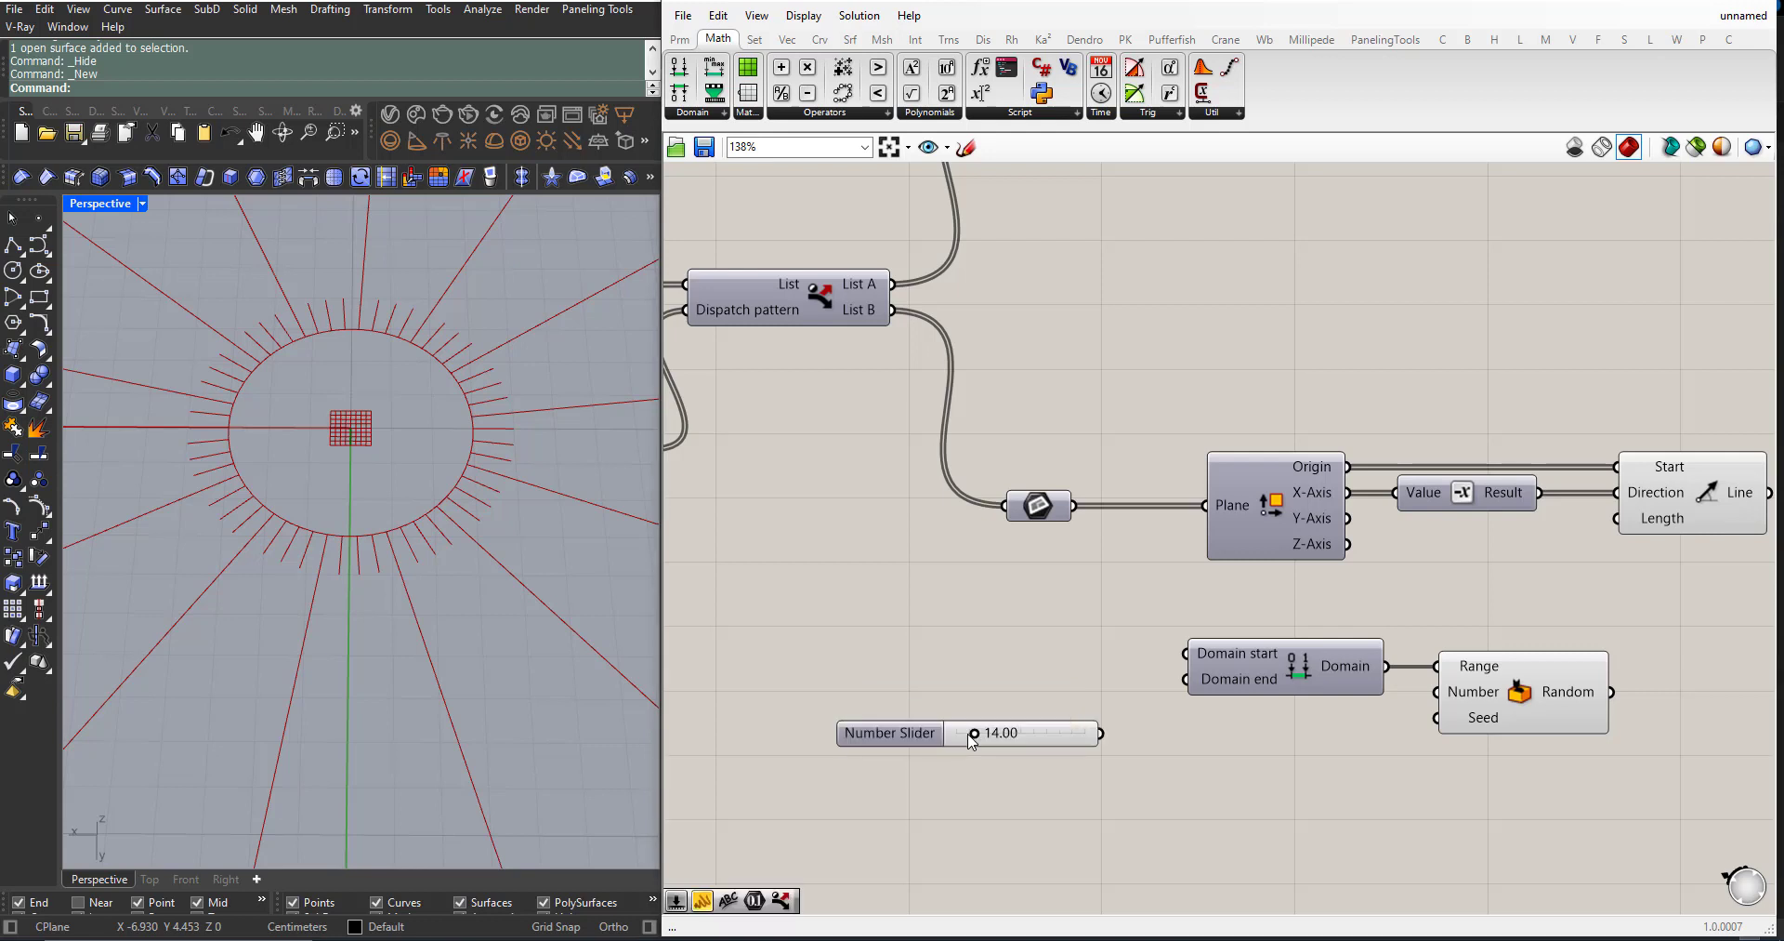
{"action": "left_click_drag", "start_coordinate": [905, 742], "coordinate": [929, 656]}
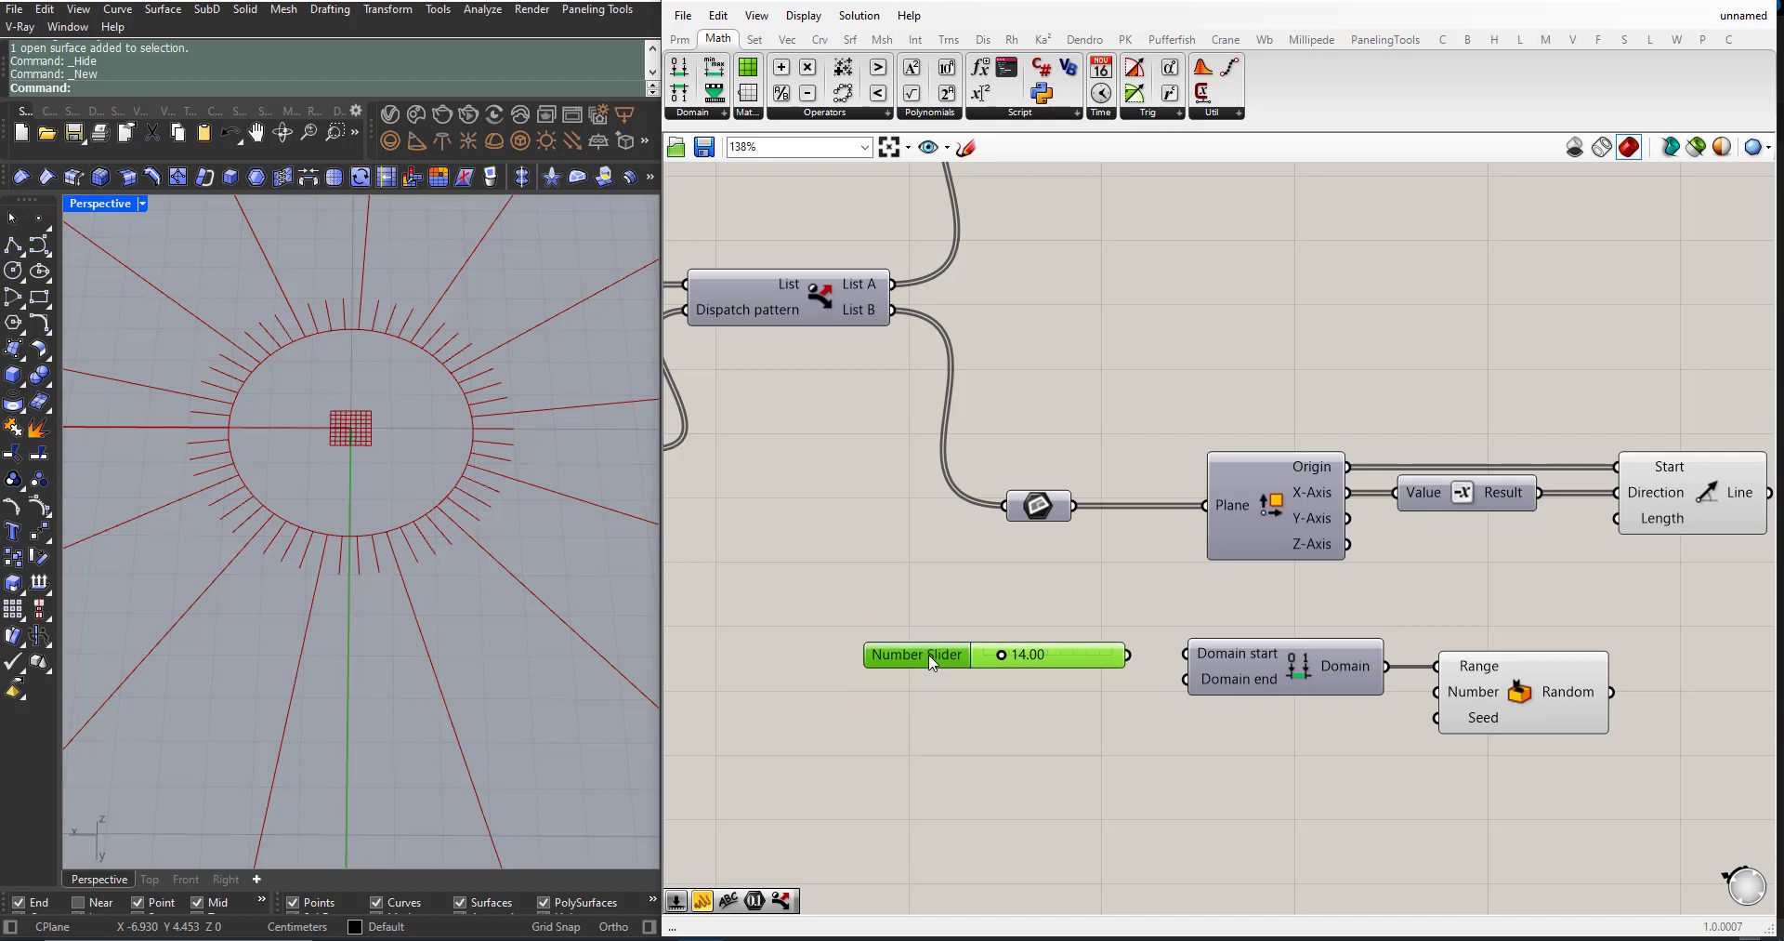
{"action": "left_click_drag", "start_coordinate": [1128, 655], "coordinate": [1186, 653]}
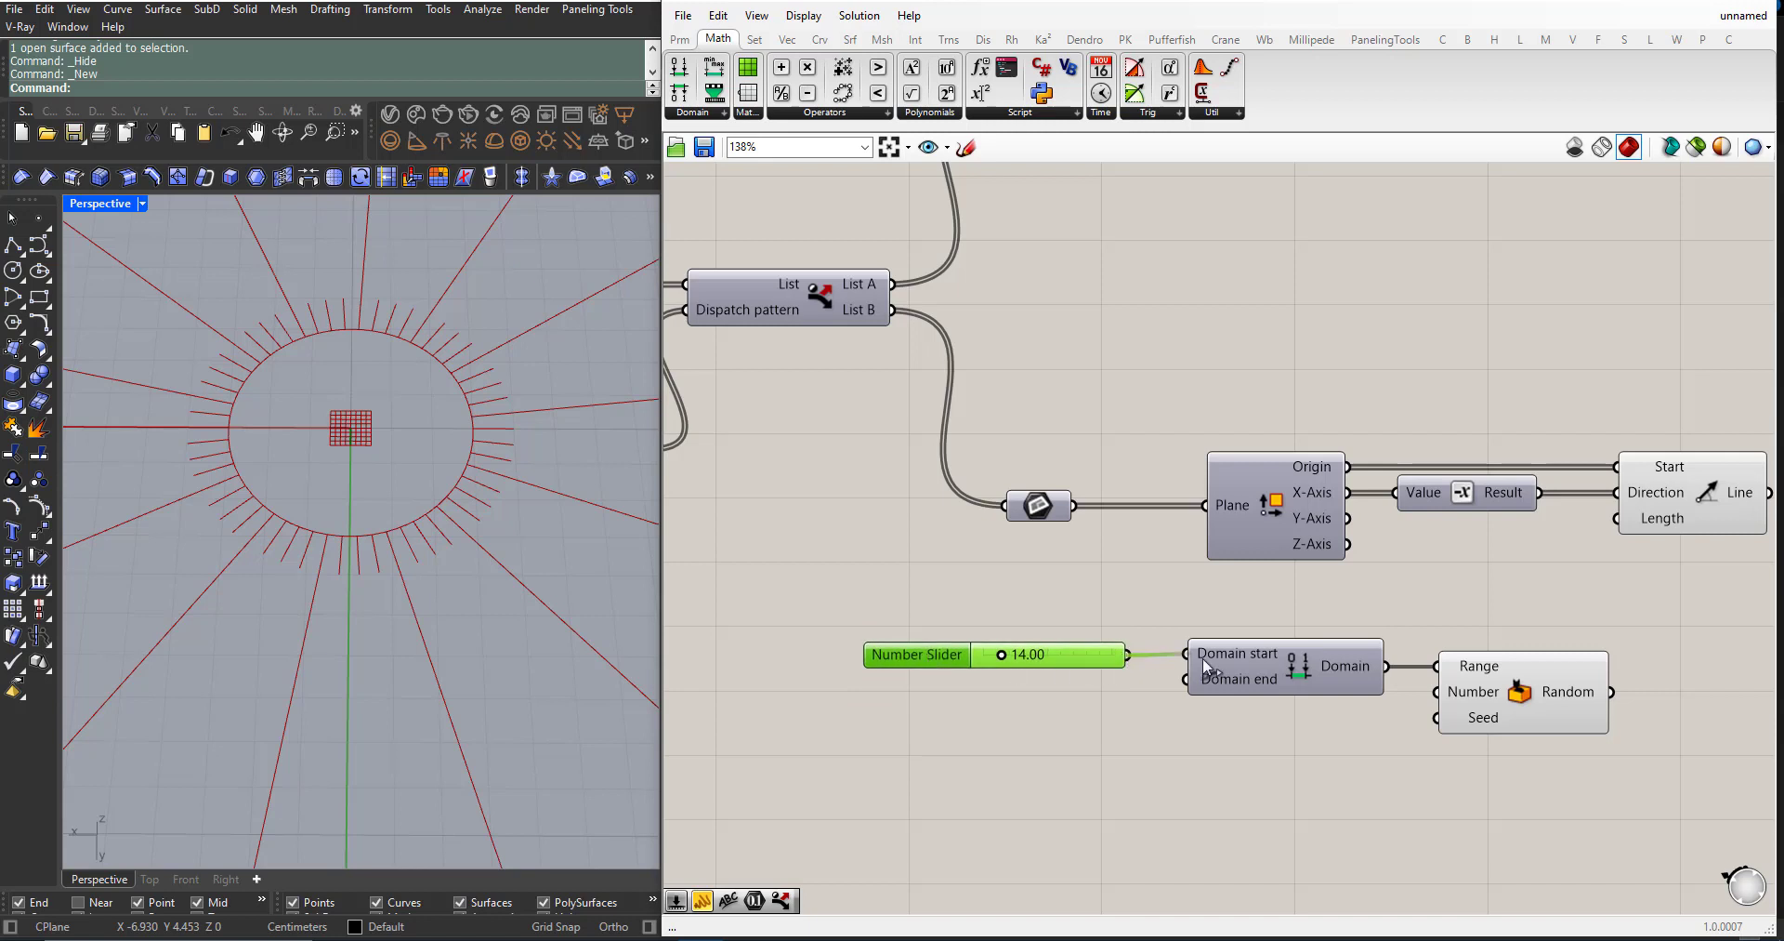
Step: Create a number slider with the value 25.00, align it under the first one and connect it to the Domain end input
{"action": "double_click", "coordinate": [953, 748]}
{"action": "type", "text": "25.00"}
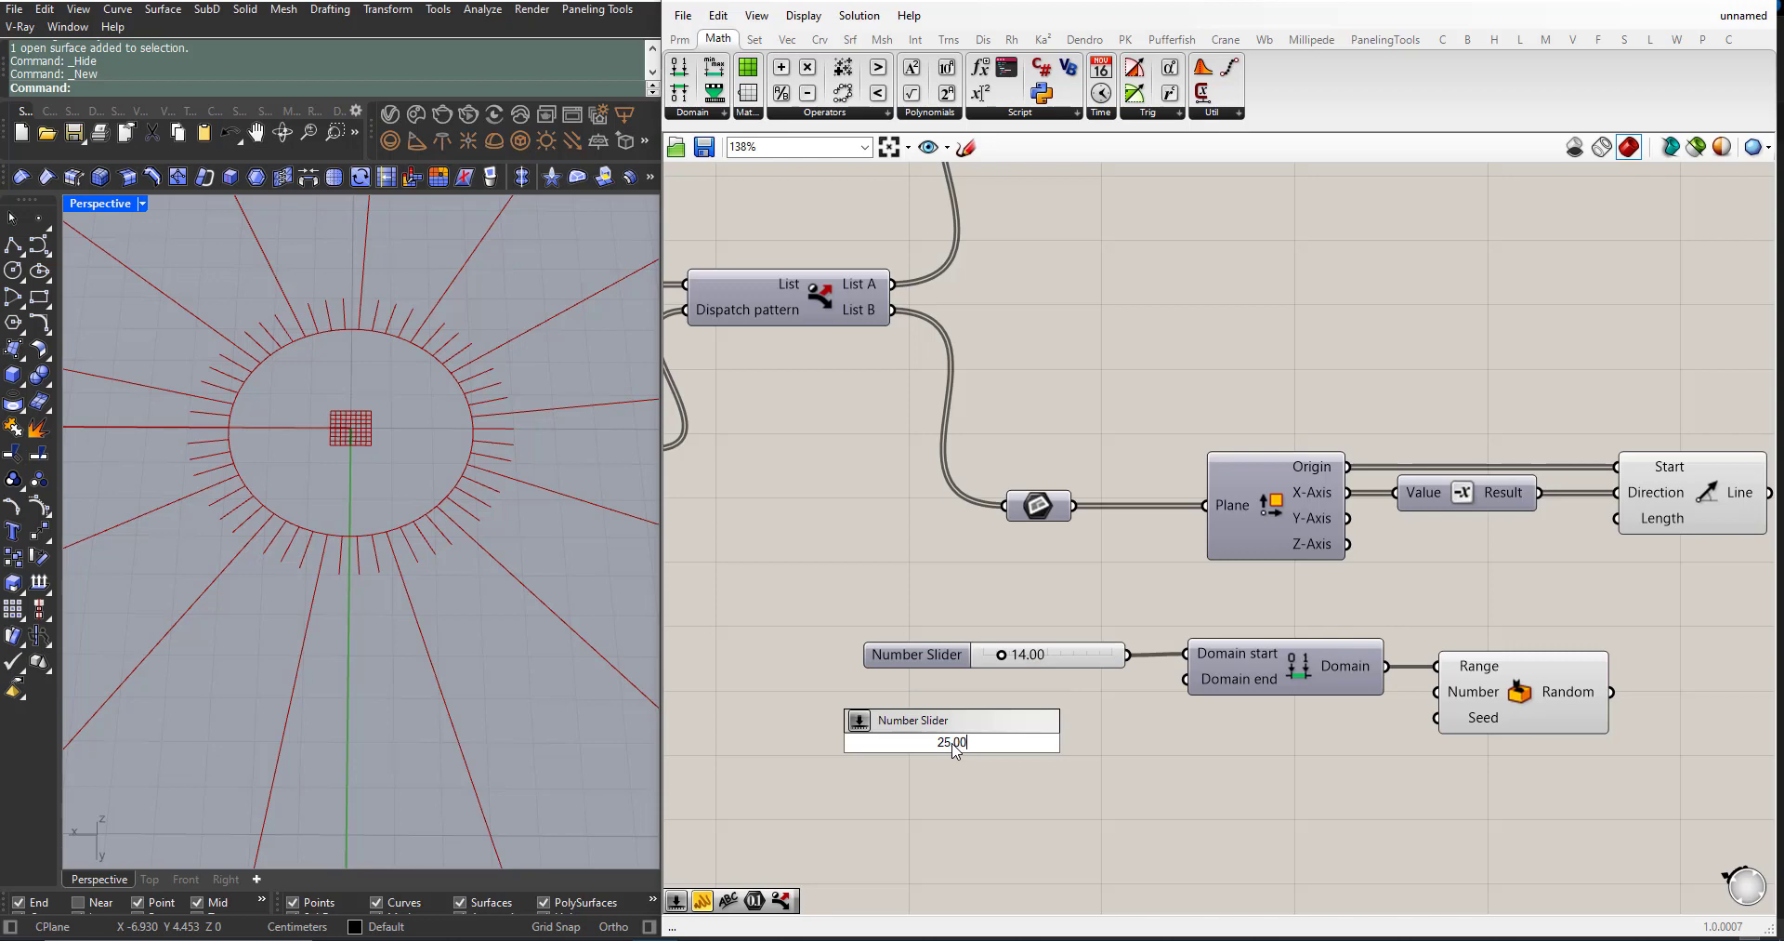
{"action": "key", "text": "Return"}
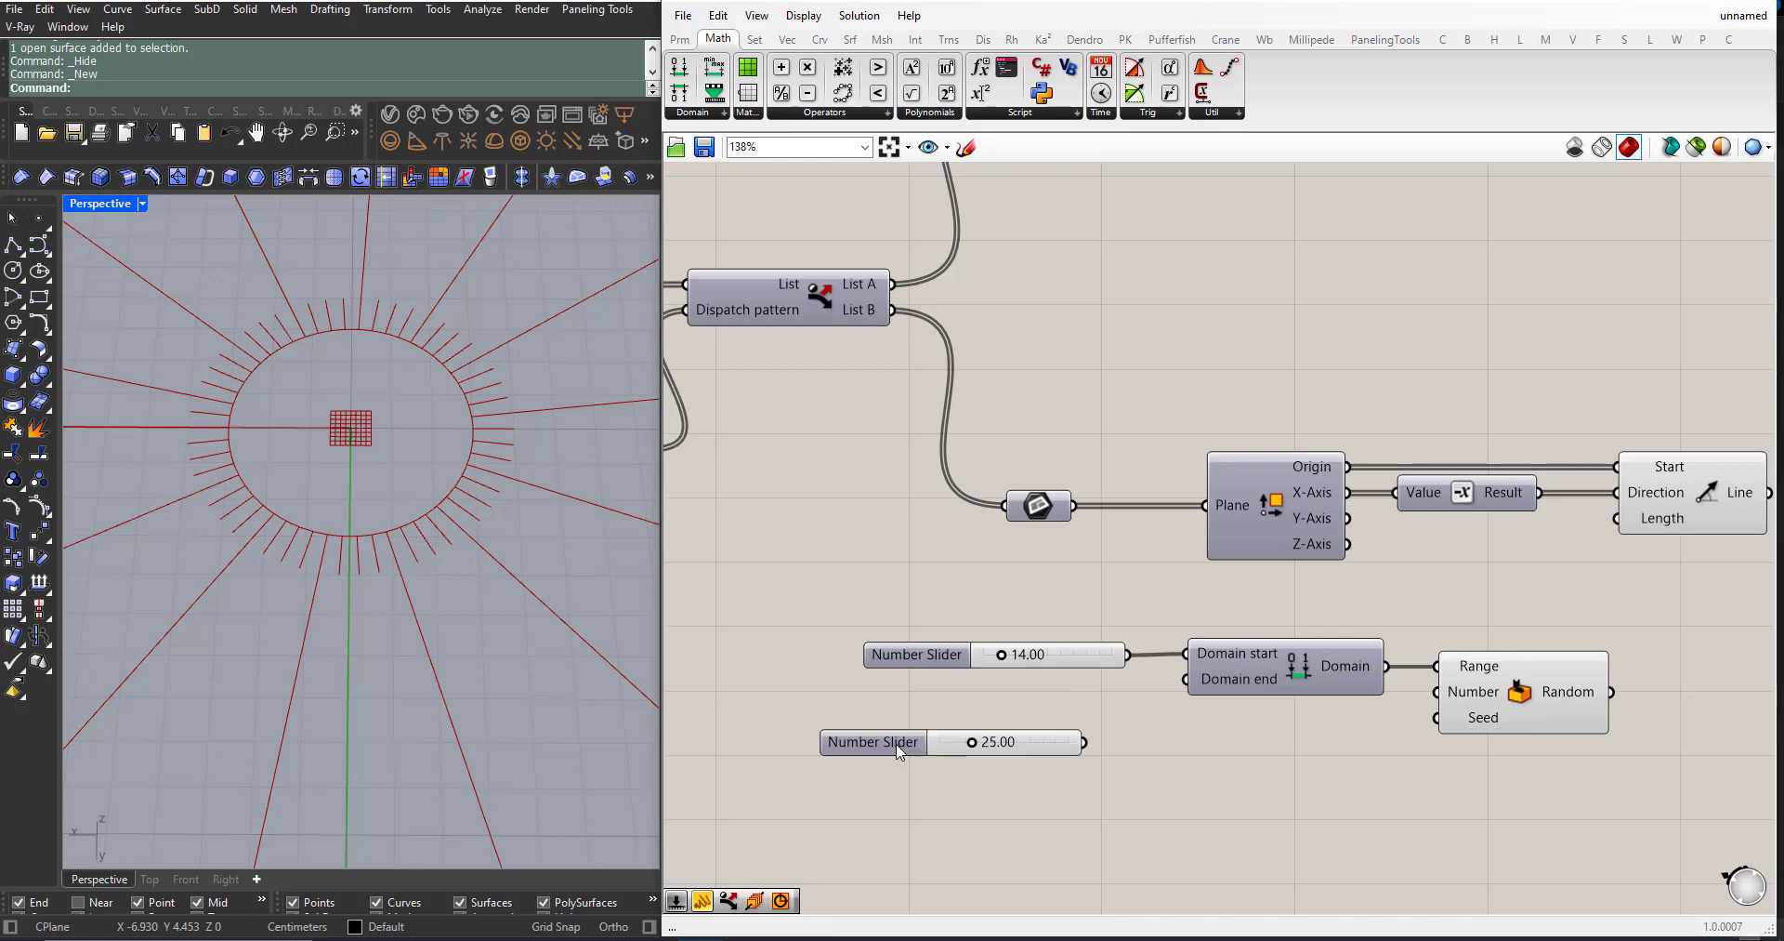
{"action": "left_click_drag", "start_coordinate": [900, 751], "coordinate": [944, 694]}
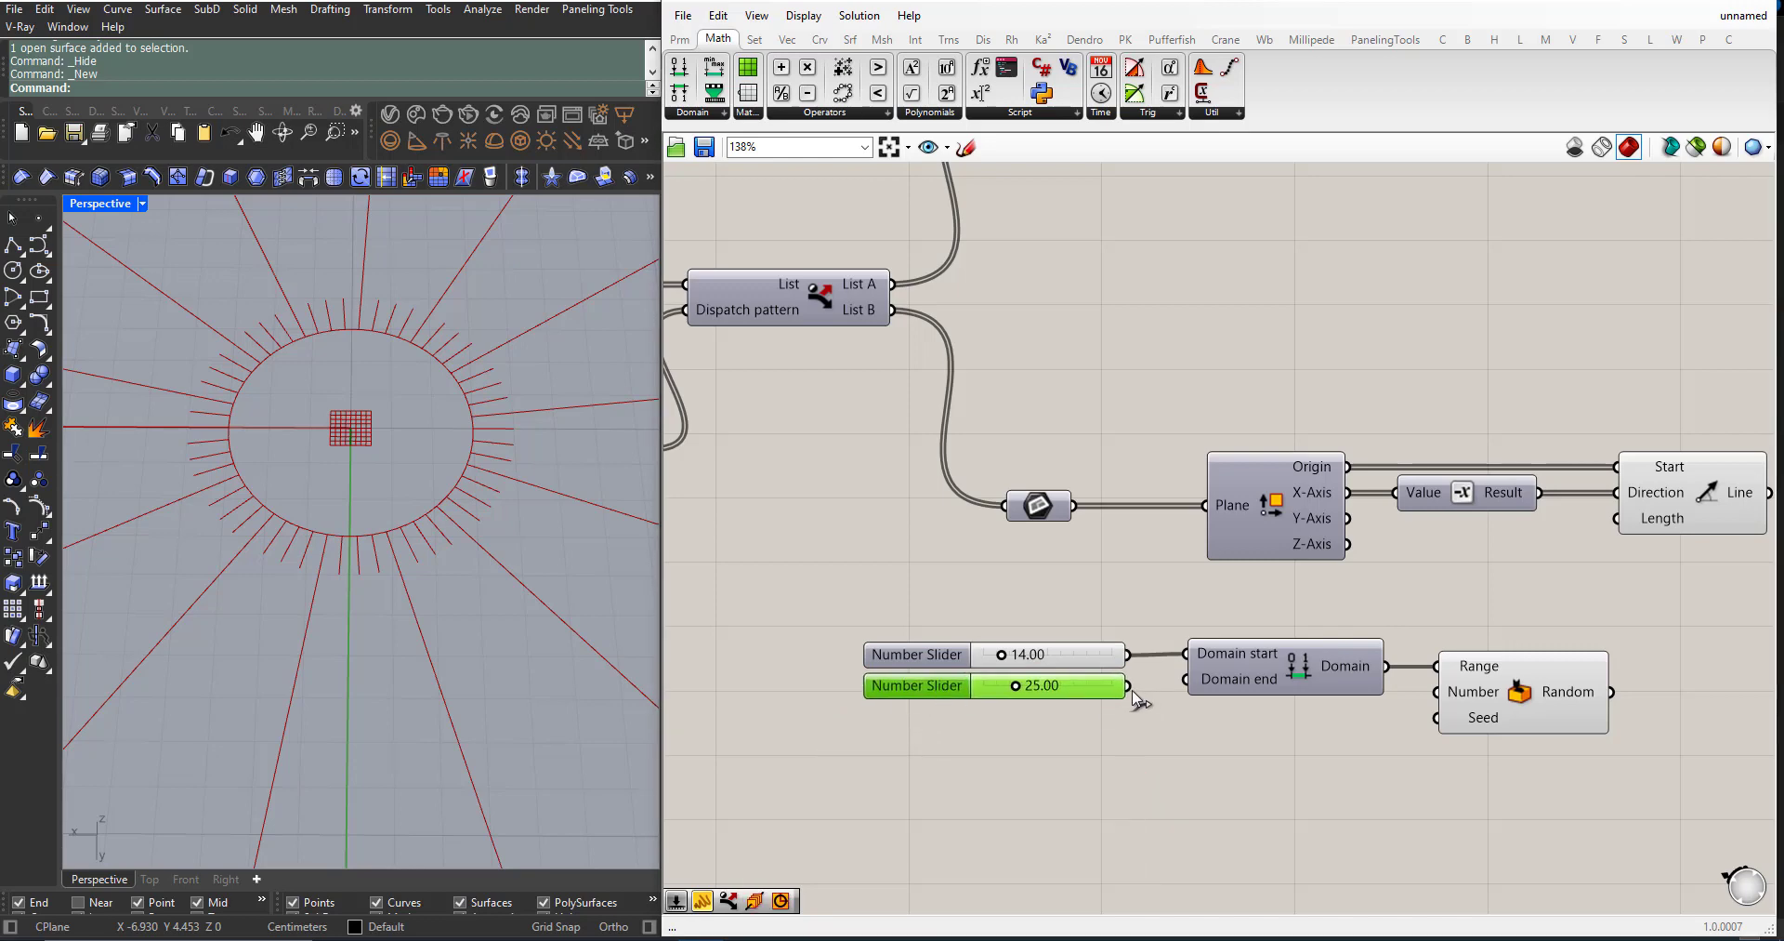
{"action": "left_click_drag", "start_coordinate": [1130, 687], "coordinate": [1187, 679]}
Step: Move the two domain sliders, Construct Domain and Random lower to clear space beneath the List B branch
{"action": "scroll", "coordinate": [1018, 671], "scroll_direction": "down", "scroll_amount": 2}
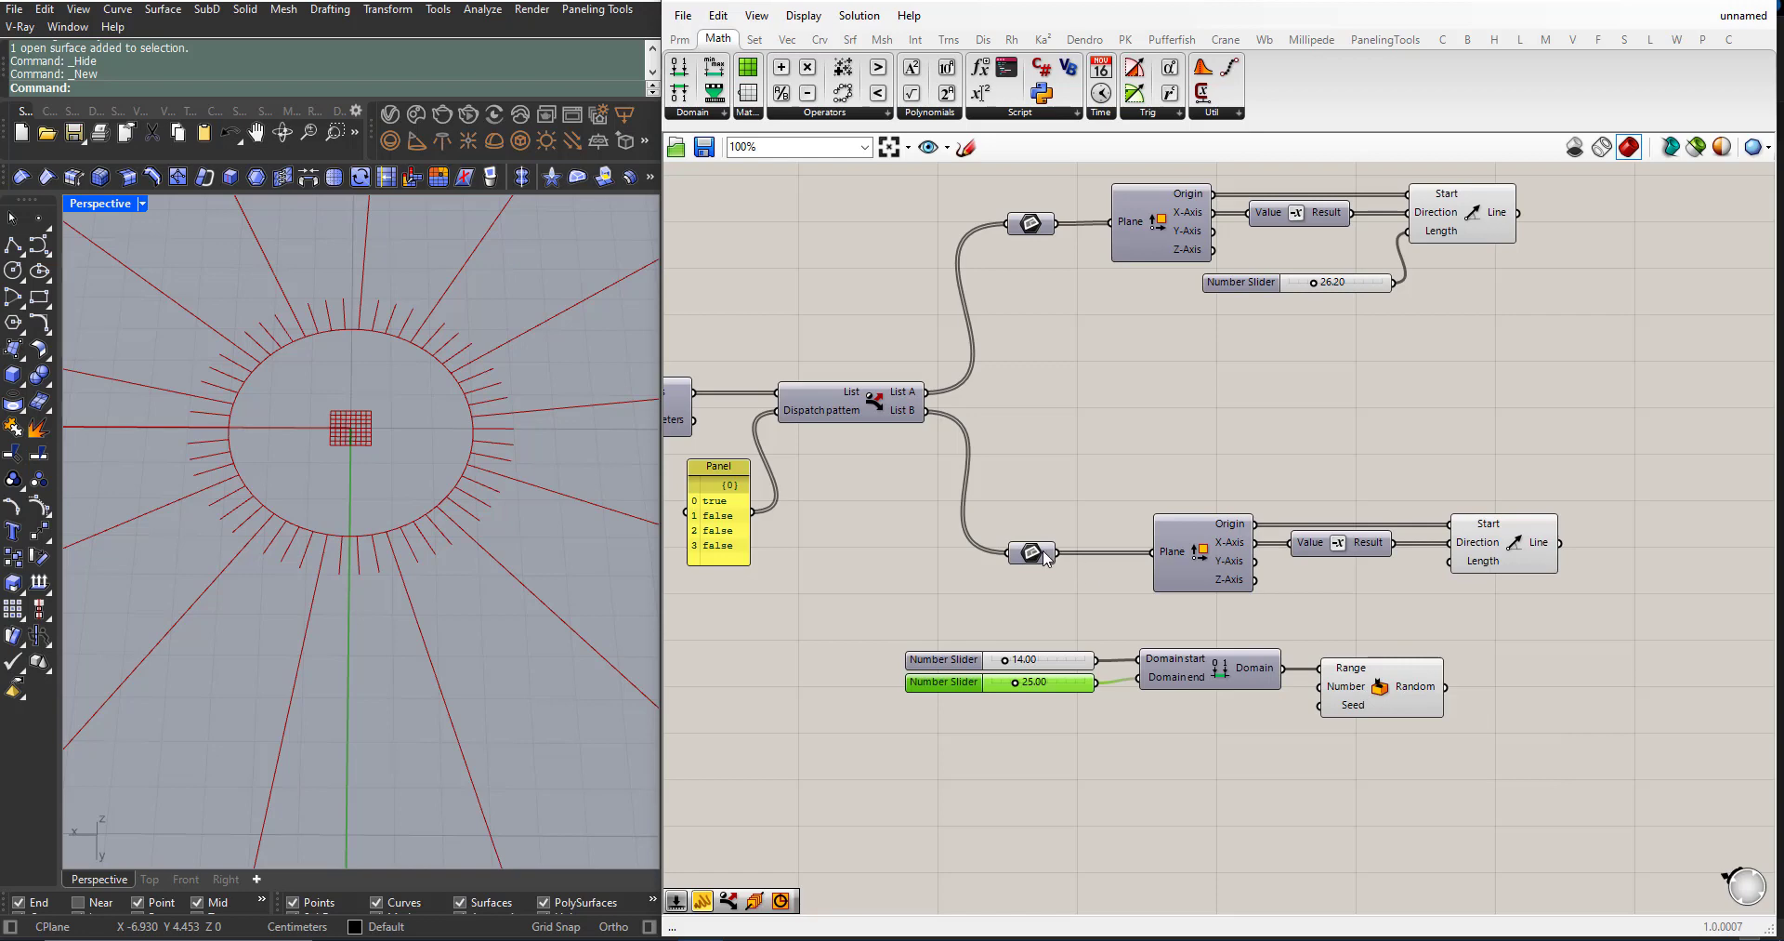
{"action": "scroll", "coordinate": [1029, 556], "scroll_direction": "down", "scroll_amount": 2}
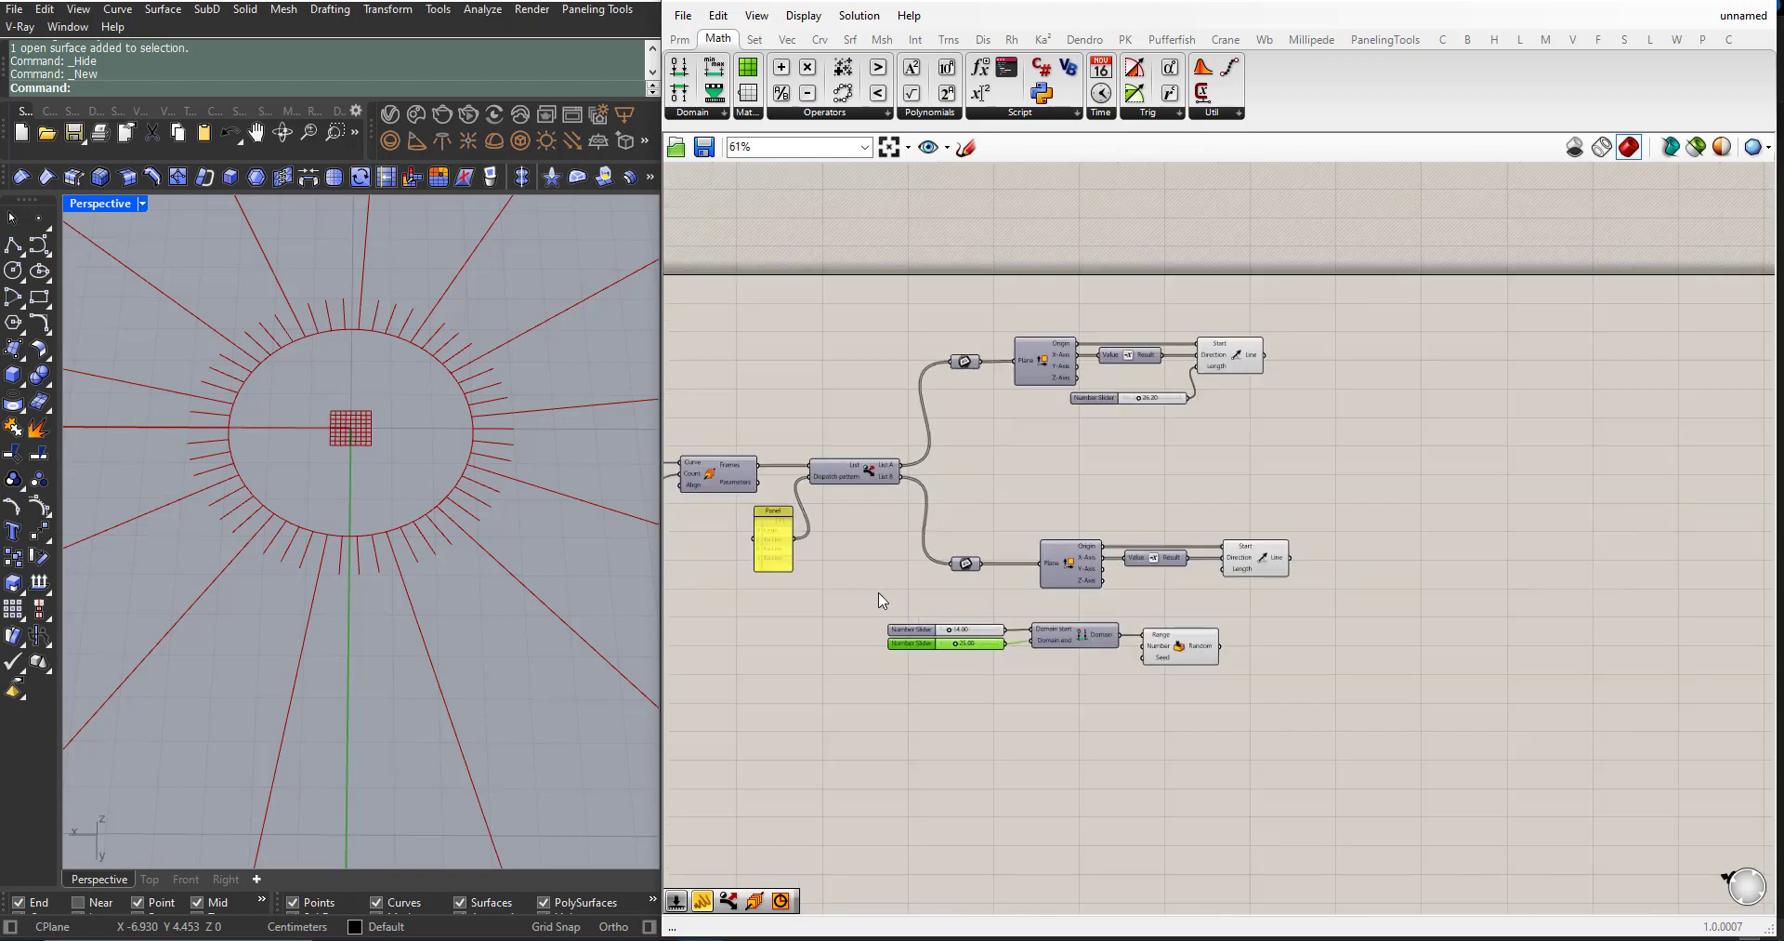
{"action": "left_click_drag", "start_coordinate": [1255, 739], "coordinate": [876, 605]}
{"action": "left_click_drag", "start_coordinate": [1188, 654], "coordinate": [1228, 691]}
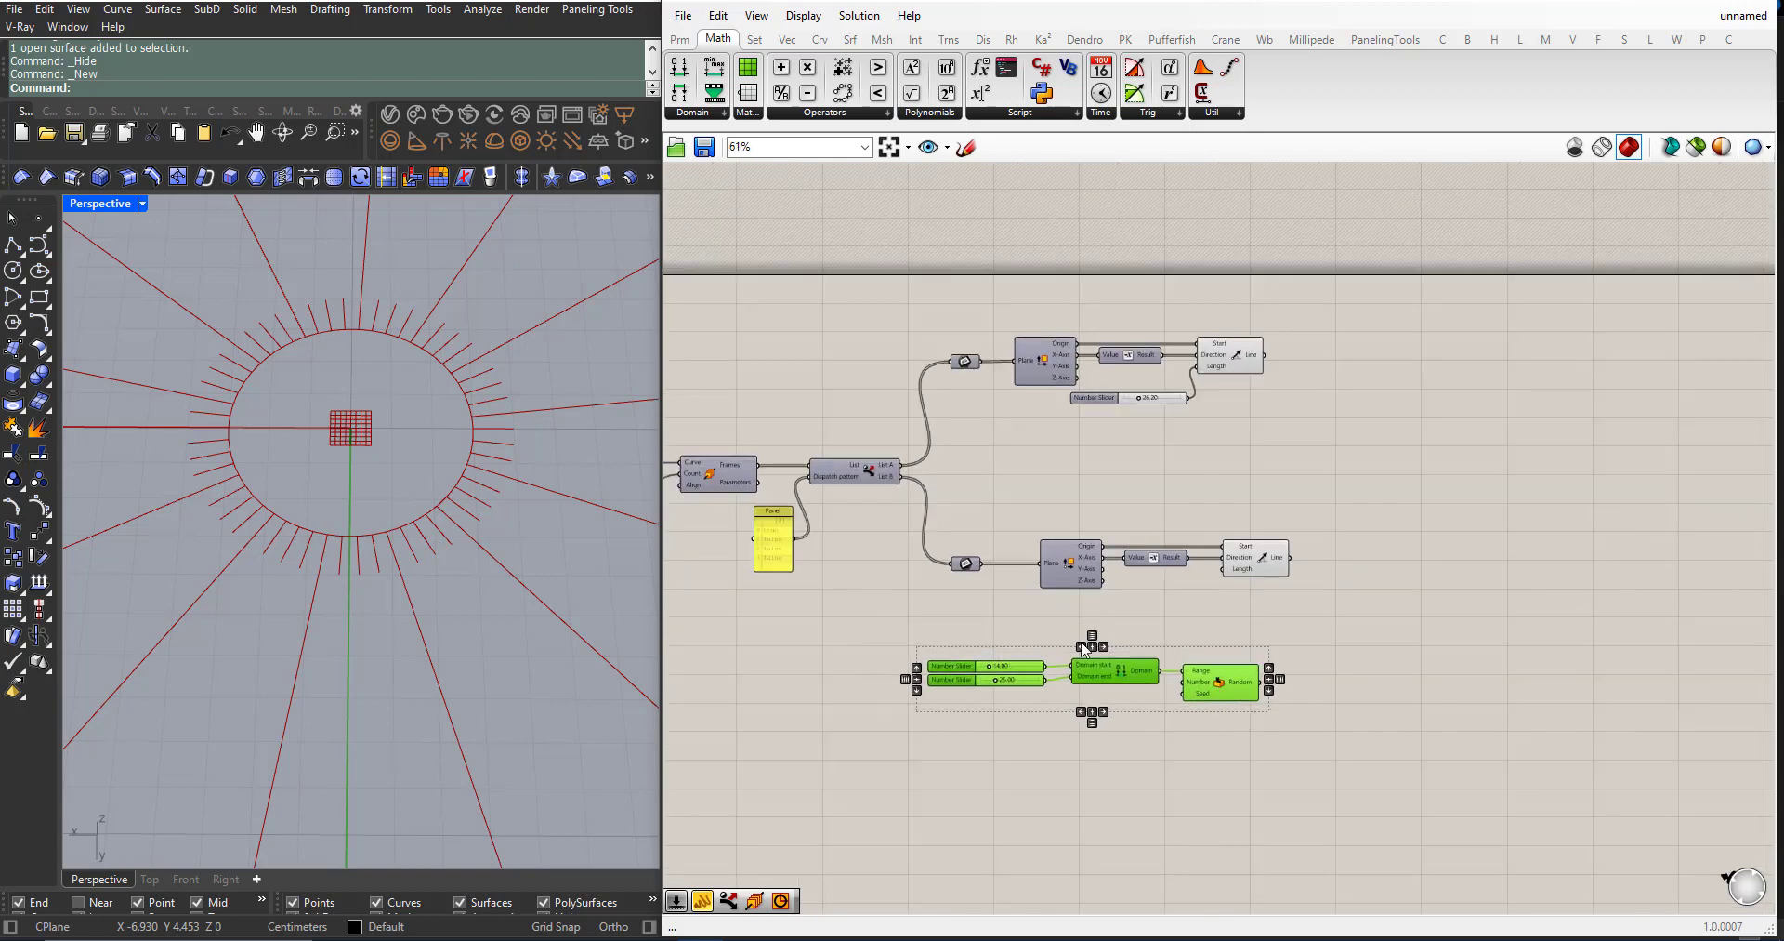
{"action": "scroll", "coordinate": [995, 595], "scroll_direction": "up", "scroll_amount": 3}
{"action": "left_click", "coordinate": [946, 617]}
Step: Add a List Length component below the List B Plane parameter and connect that parameter to its List input
{"action": "left_click", "coordinate": [755, 39]}
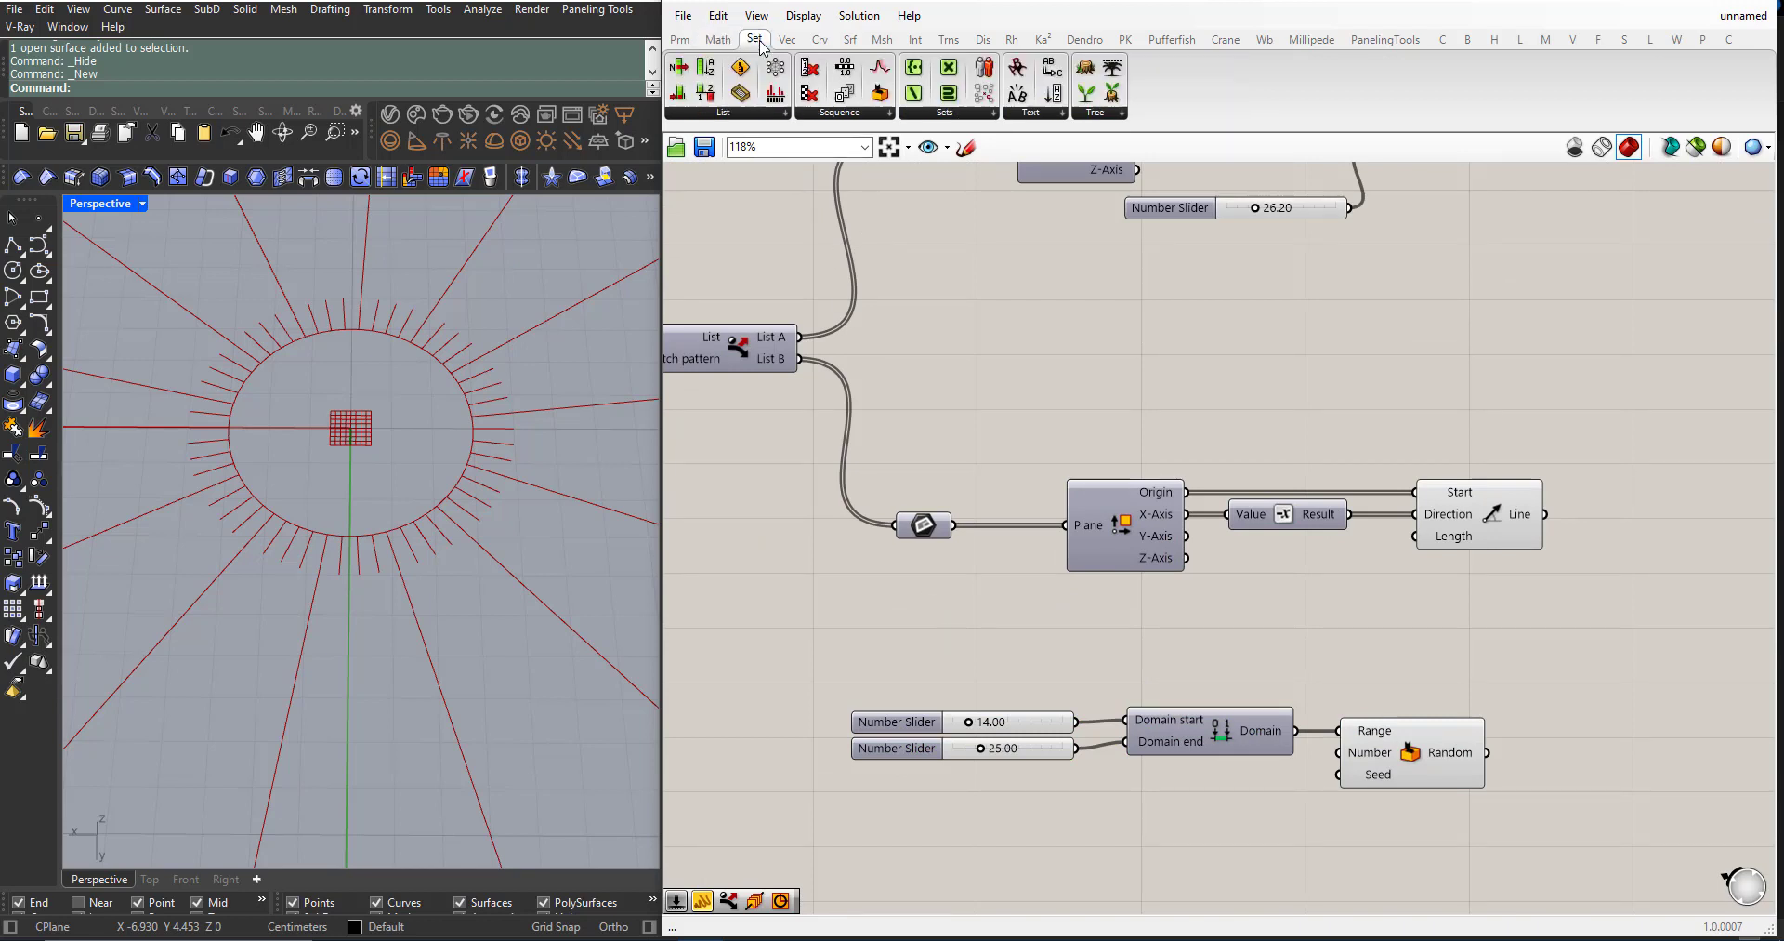
{"action": "left_click", "coordinate": [730, 114]}
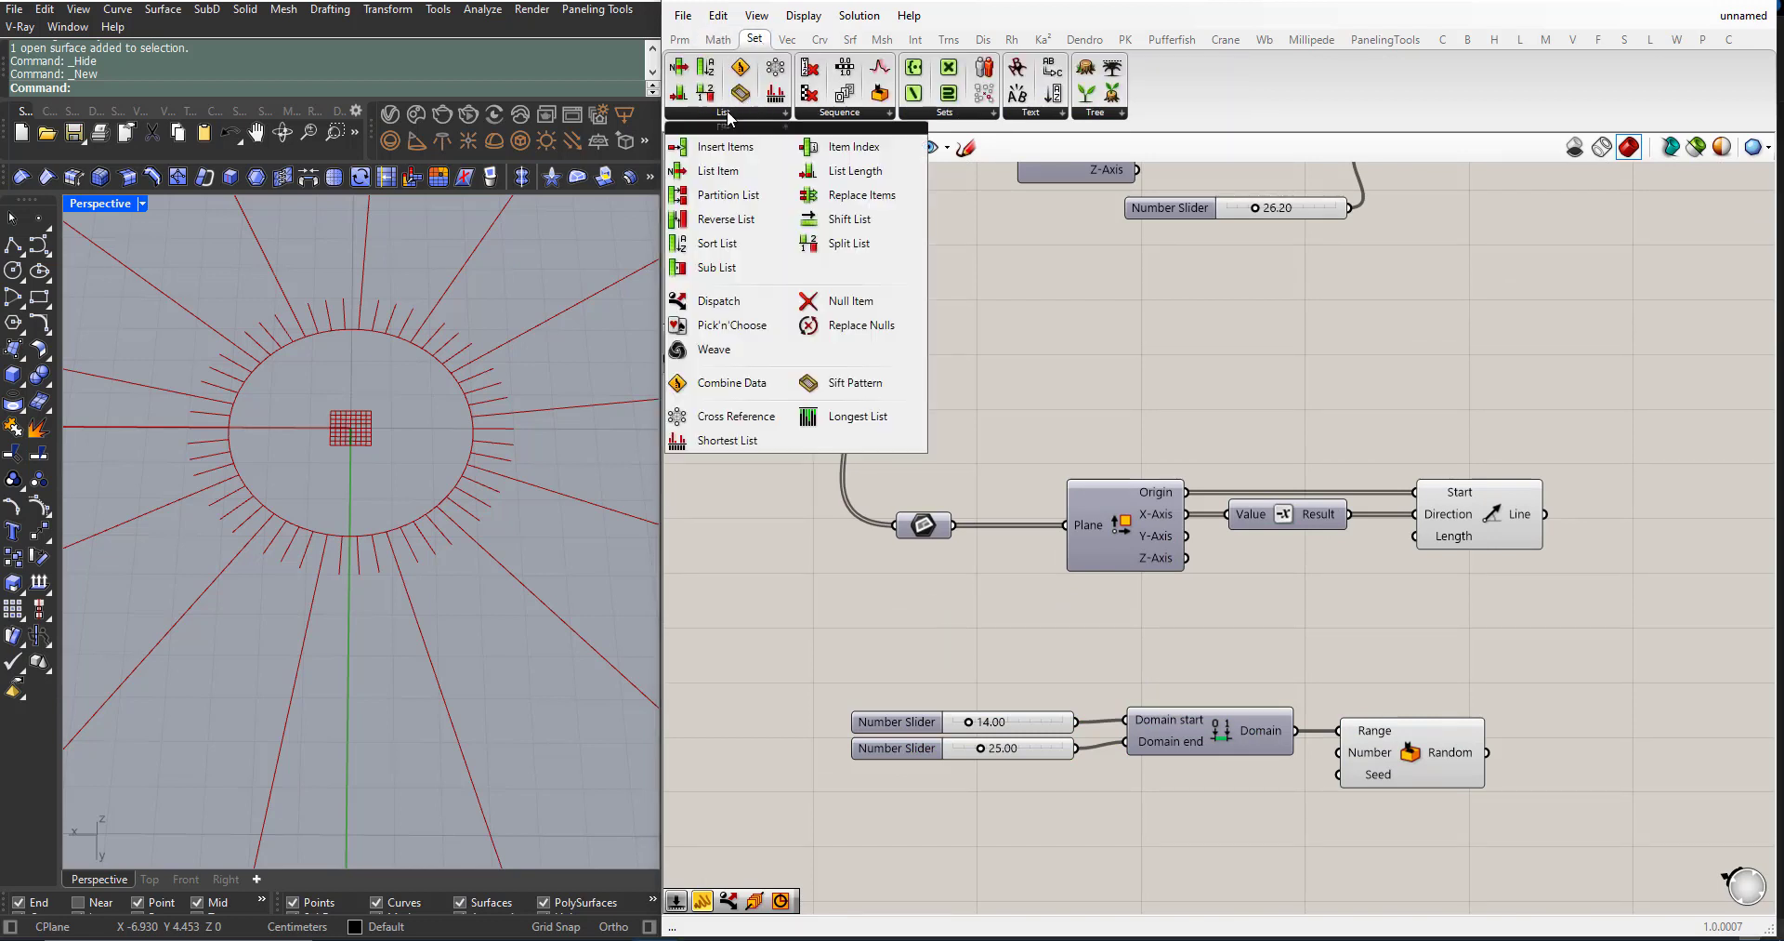
{"action": "left_click", "coordinate": [855, 170]}
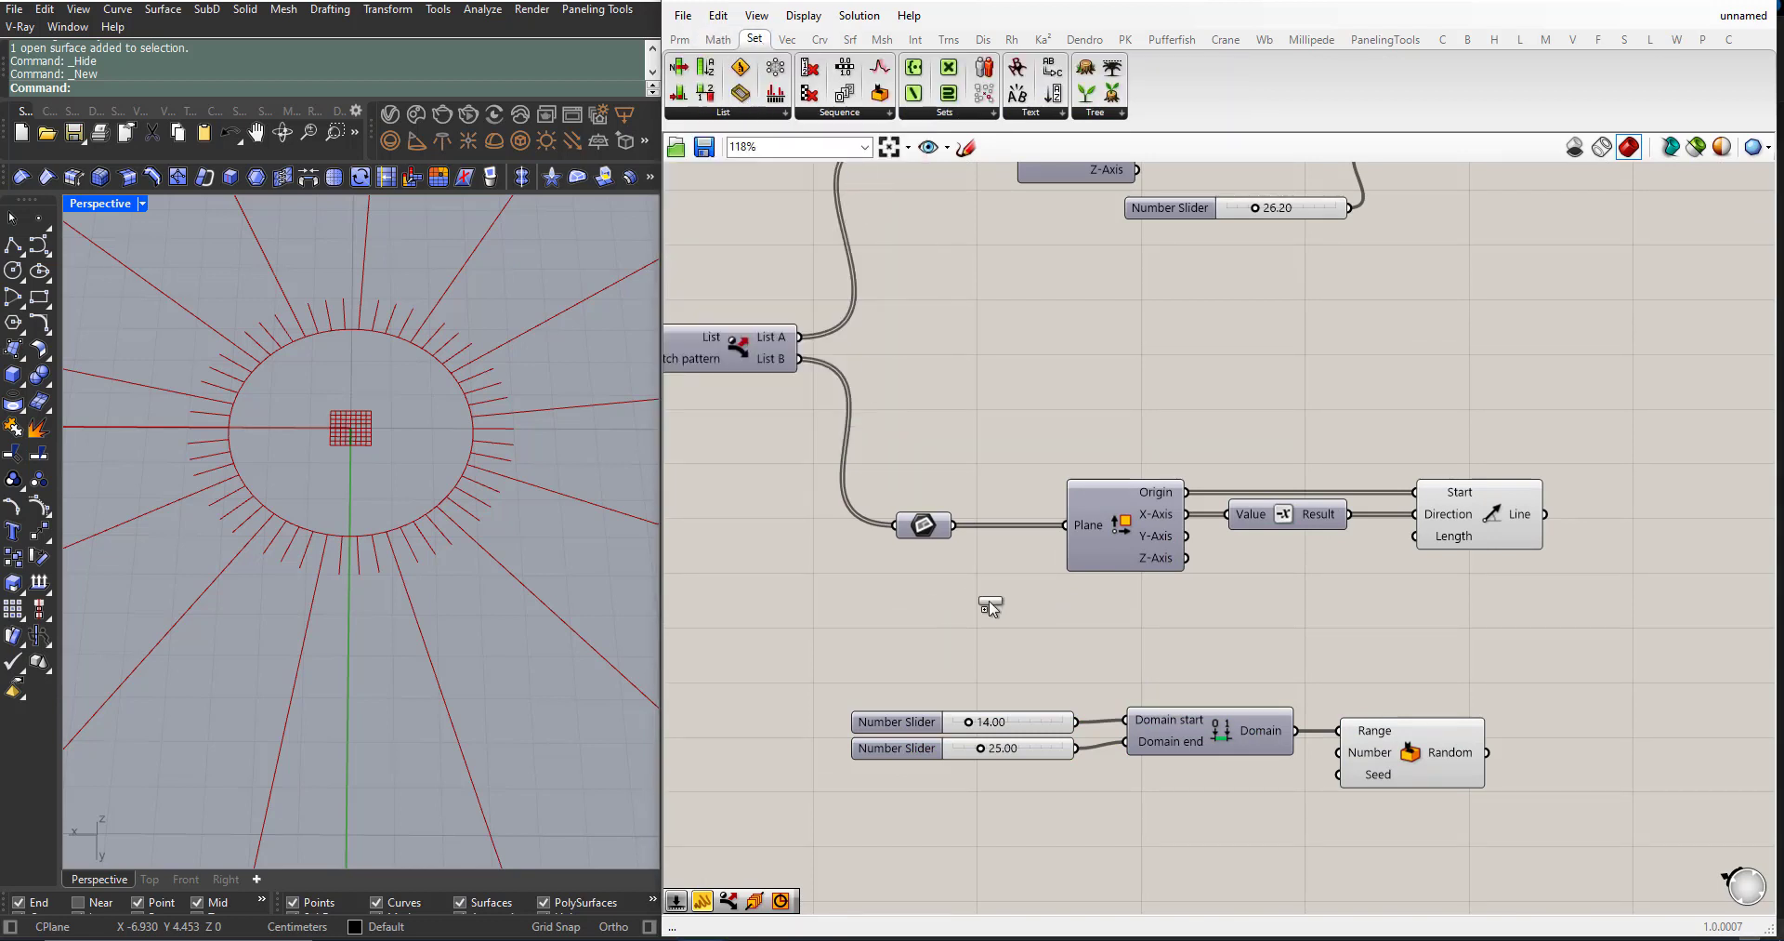
{"action": "left_click", "coordinate": [1014, 618]}
{"action": "left_click_drag", "start_coordinate": [954, 525], "coordinate": [957, 615]}
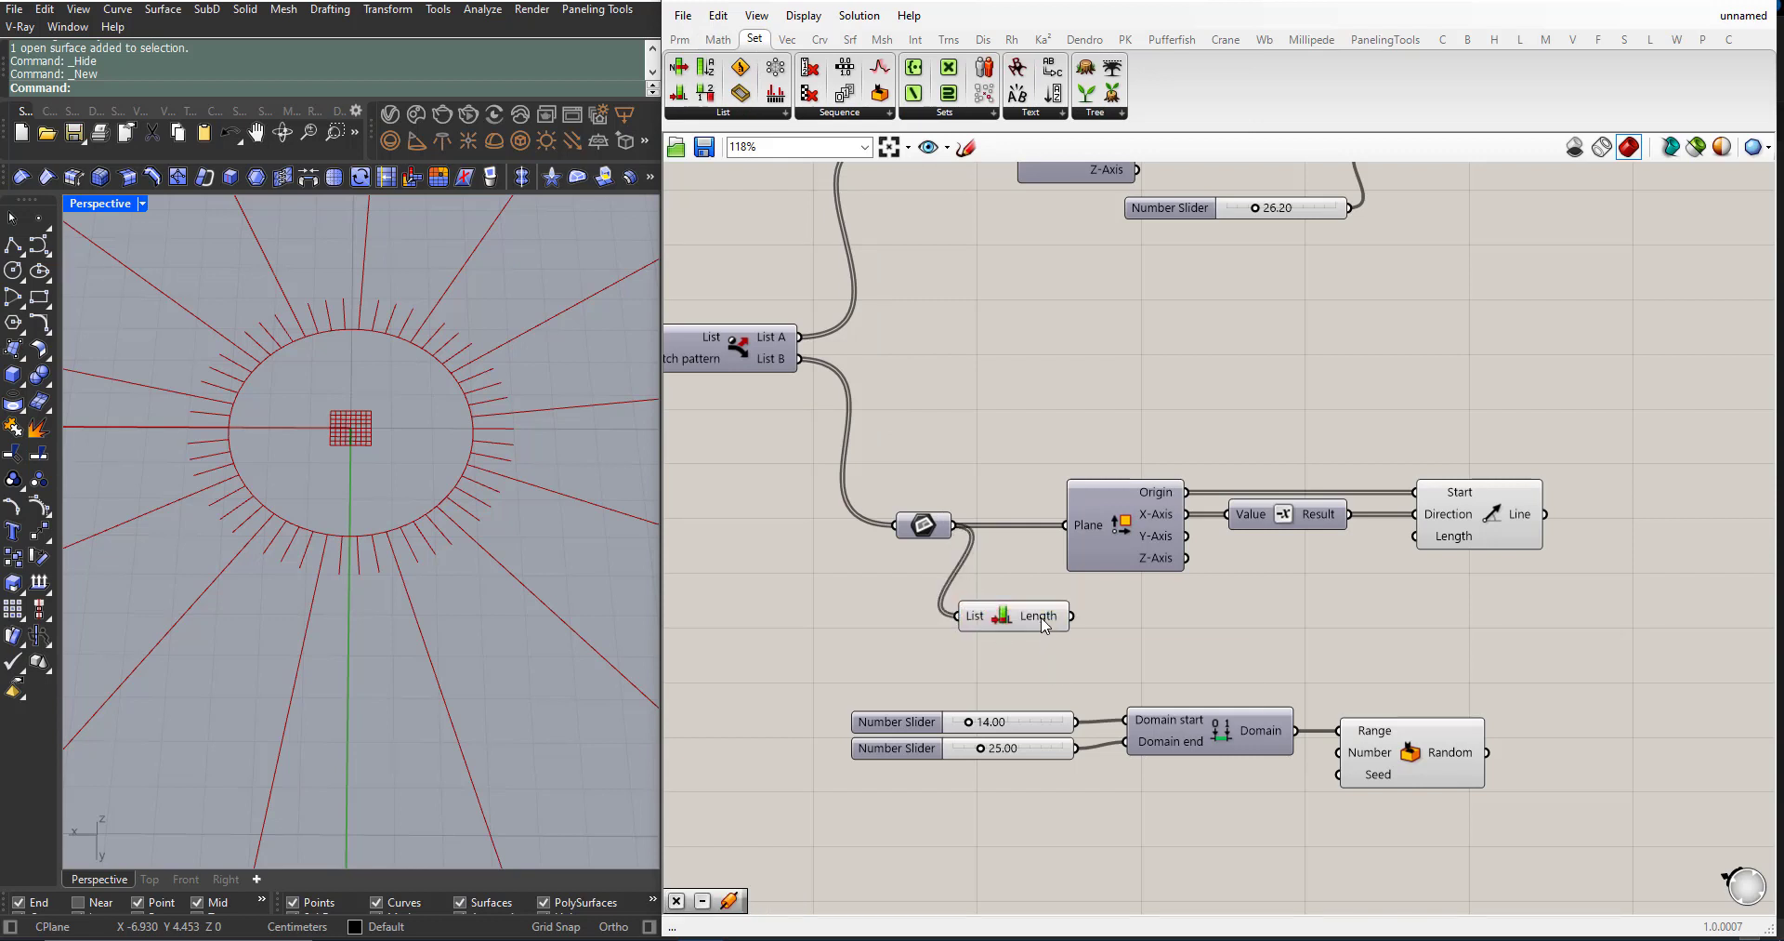
{"action": "mouse_move", "coordinate": [1045, 626]}
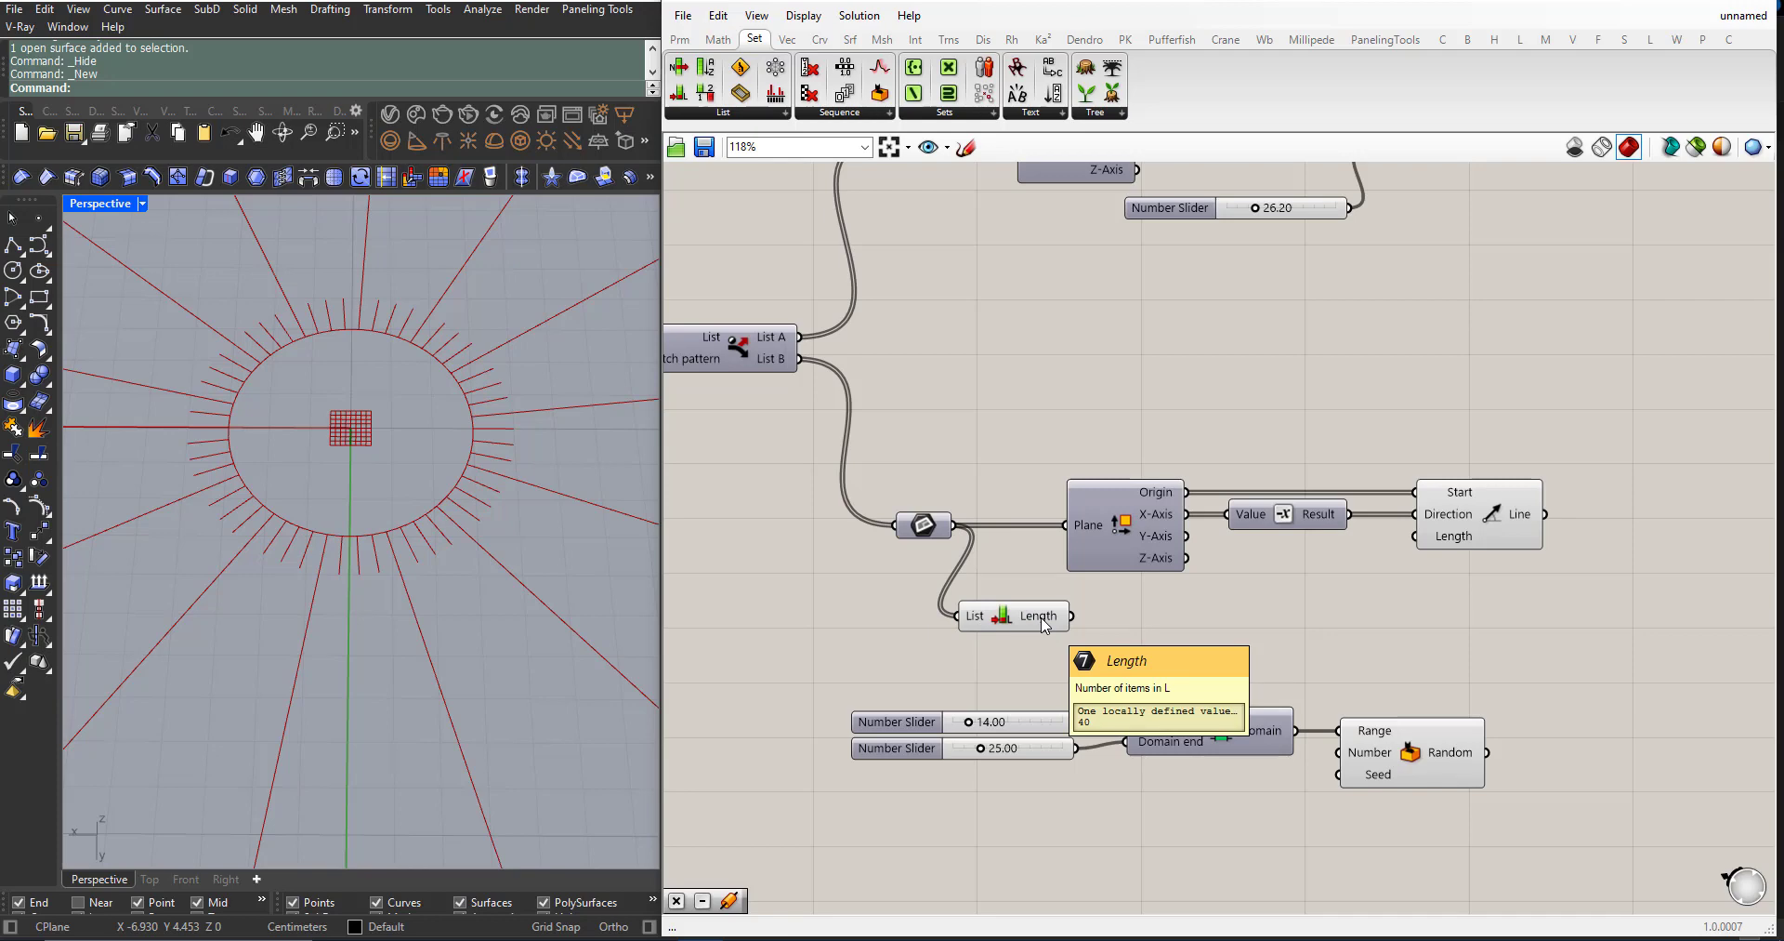
Step: Connect the List Length output to the Number input of Random
{"action": "scroll", "coordinate": [1037, 625], "scroll_direction": "down", "scroll_amount": 5}
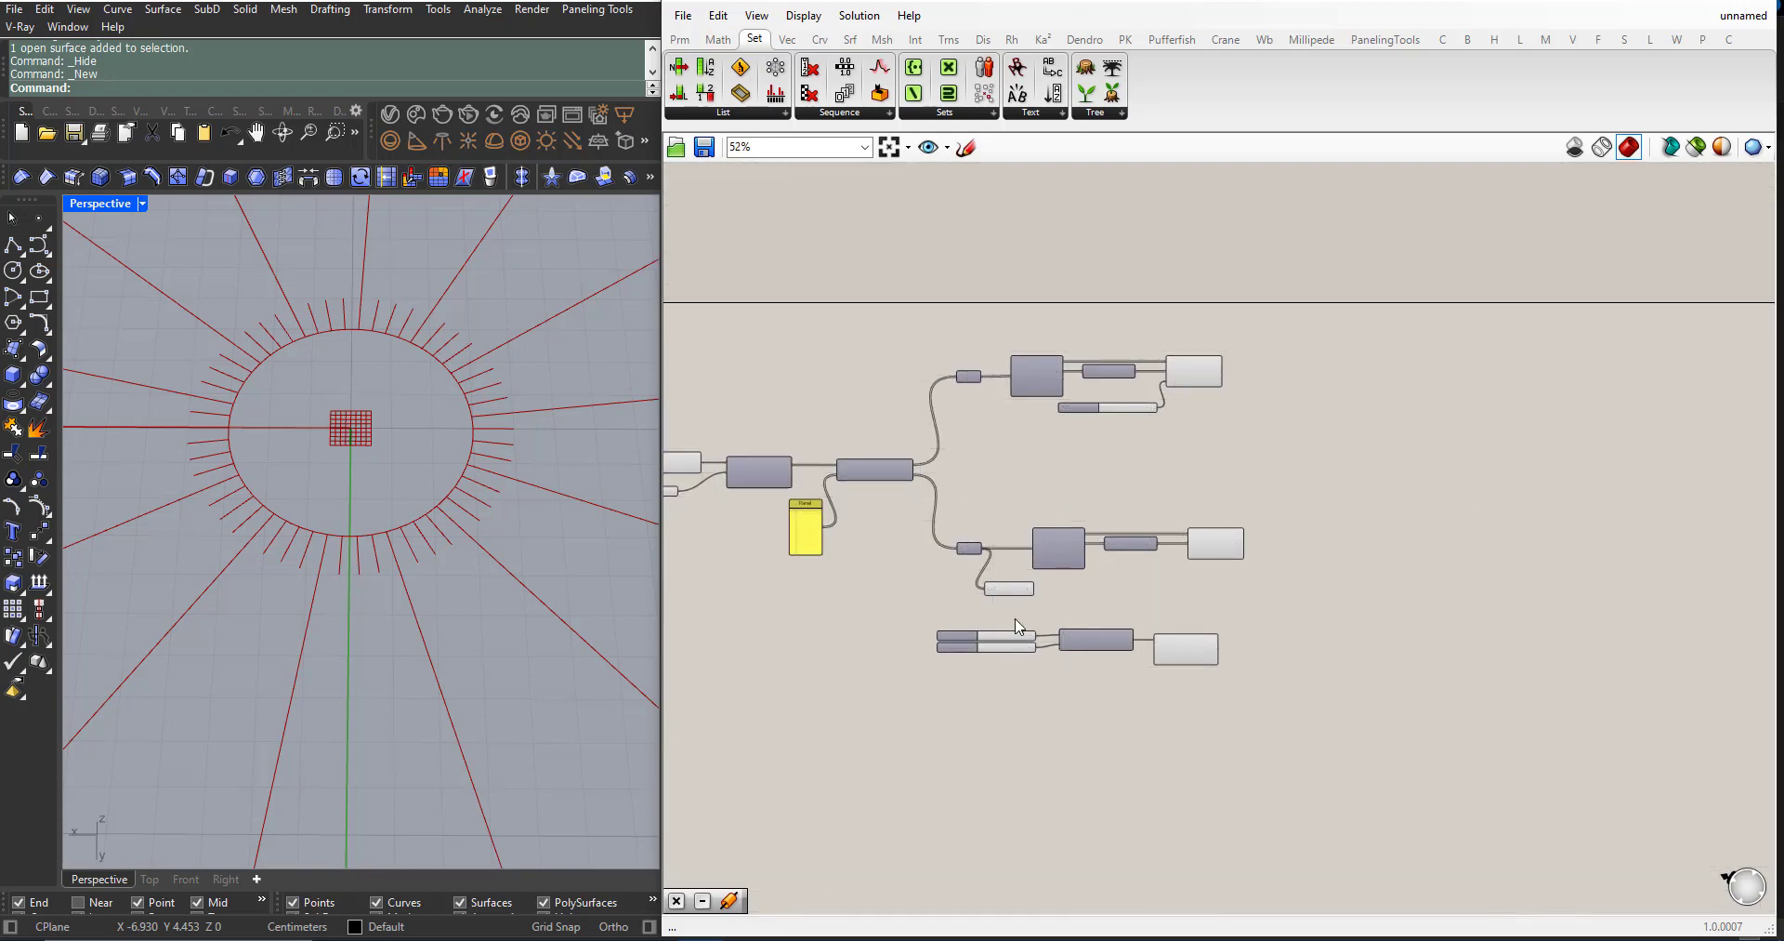
{"action": "scroll", "coordinate": [1020, 626], "scroll_direction": "up", "scroll_amount": 3}
{"action": "left_click_drag", "start_coordinate": [1045, 569], "coordinate": [1239, 667]}
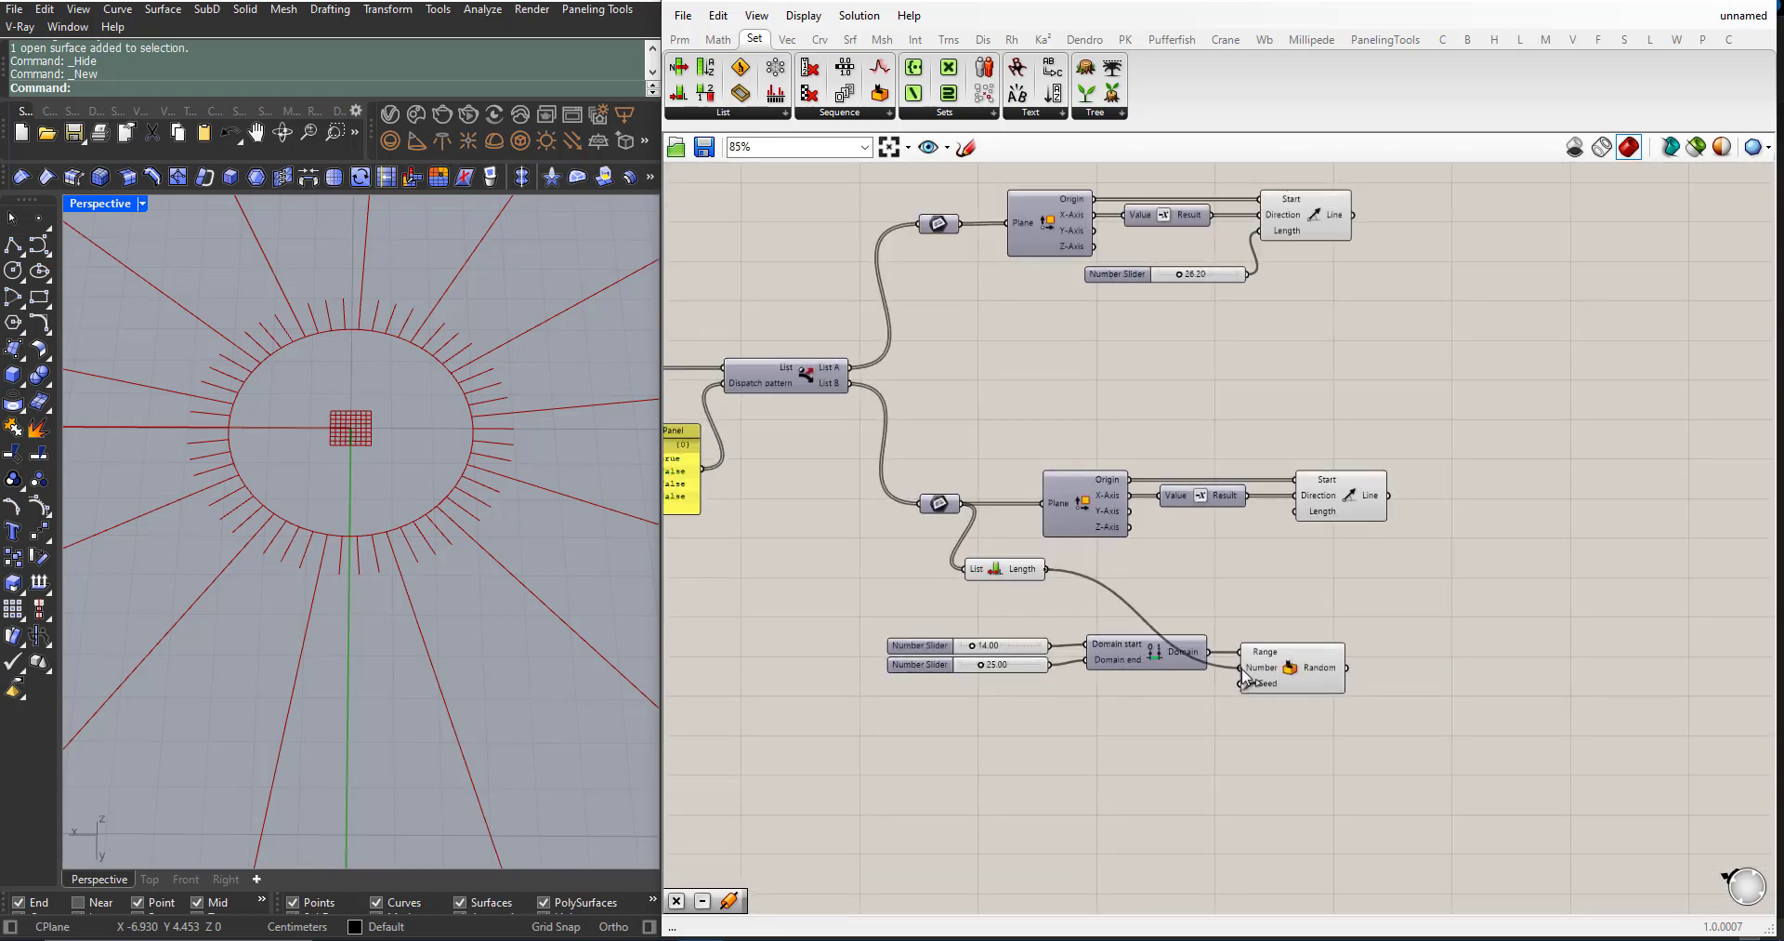
Step: Move Construct Domain and its two sliders farther from Random so they clear the List Length wire
{"action": "scroll", "coordinate": [1199, 713], "scroll_direction": "up", "scroll_amount": 2}
{"action": "left_click_drag", "start_coordinate": [1114, 695], "coordinate": [818, 590]}
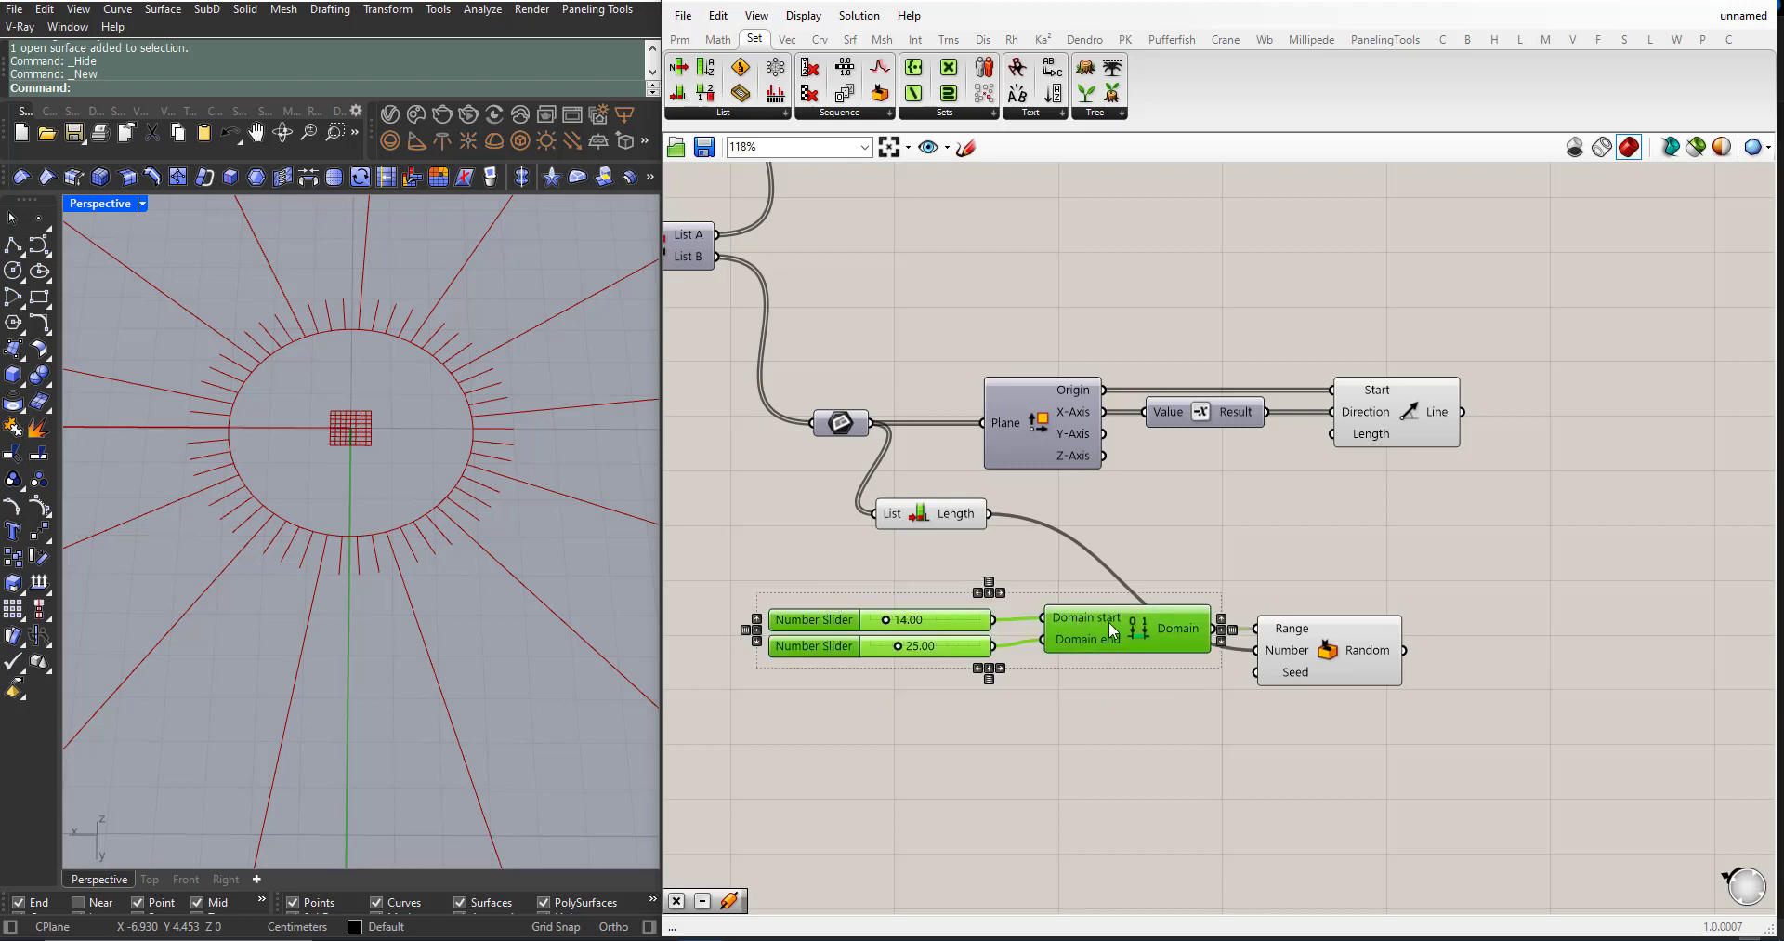
{"action": "left_click_drag", "start_coordinate": [1107, 621], "coordinate": [969, 617]}
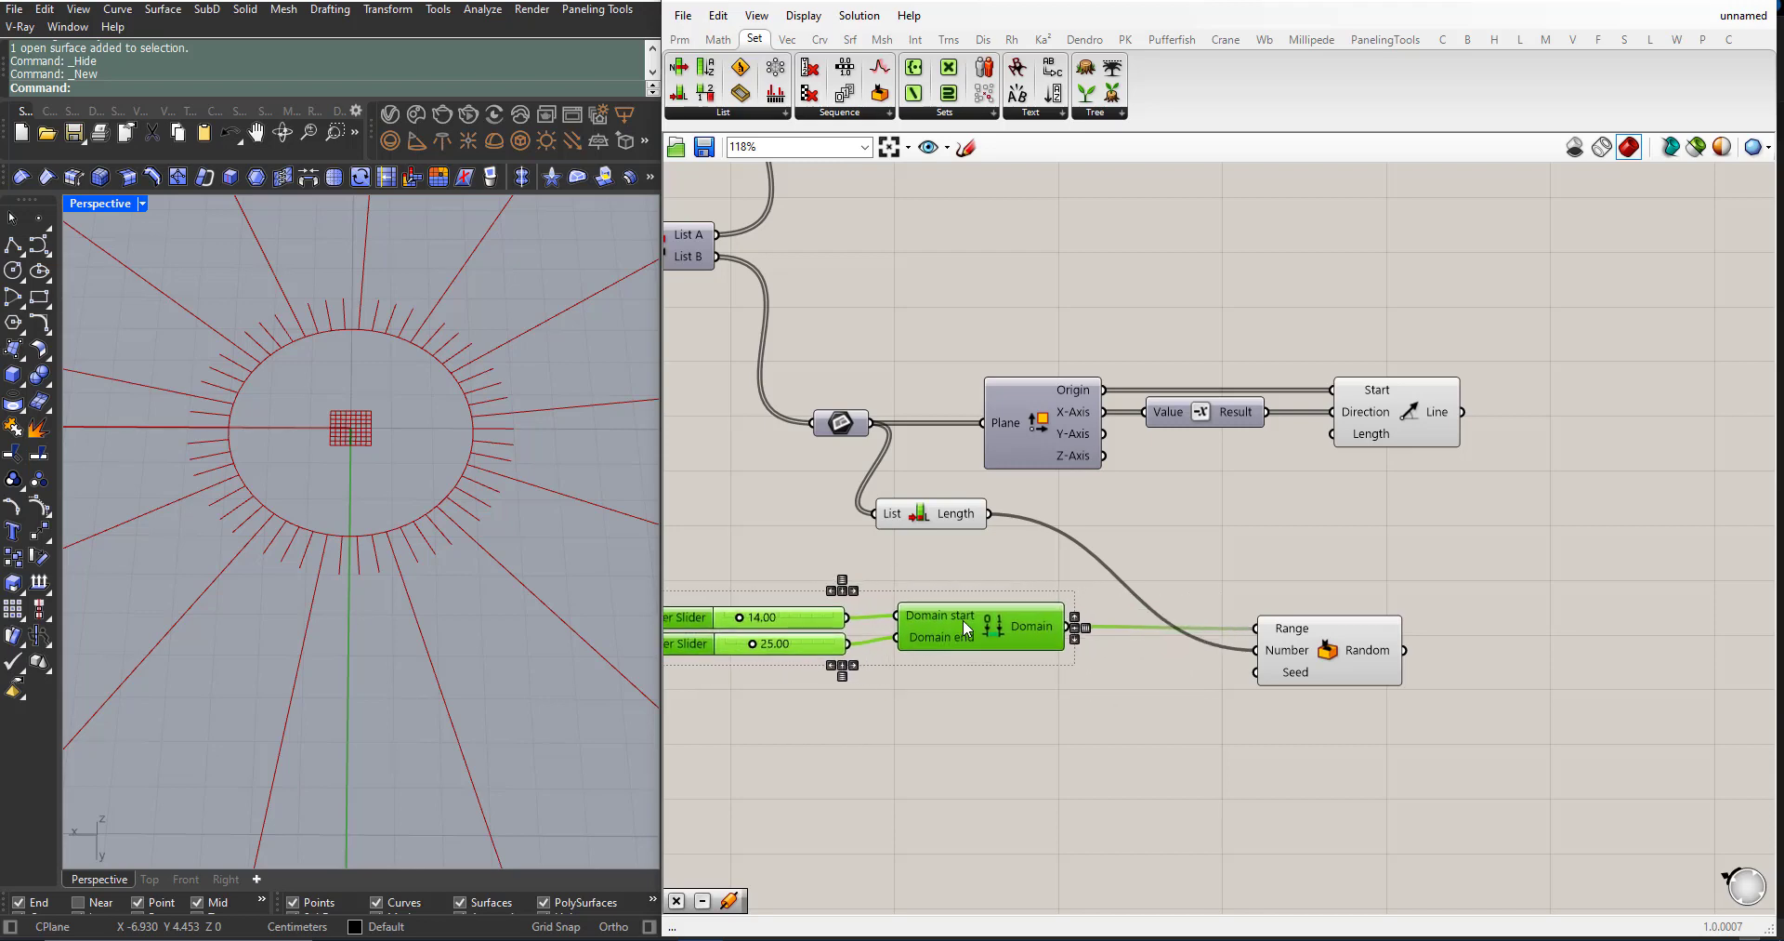
Step: Add a number slider set to 3000 below Construct Domain and connect it to the Seed input of Random
{"action": "left_click", "coordinate": [1080, 758]}
{"action": "scroll", "coordinate": [1083, 758], "scroll_direction": "down", "scroll_amount": 1}
{"action": "scroll", "coordinate": [1132, 730], "scroll_direction": "up", "scroll_amount": 3}
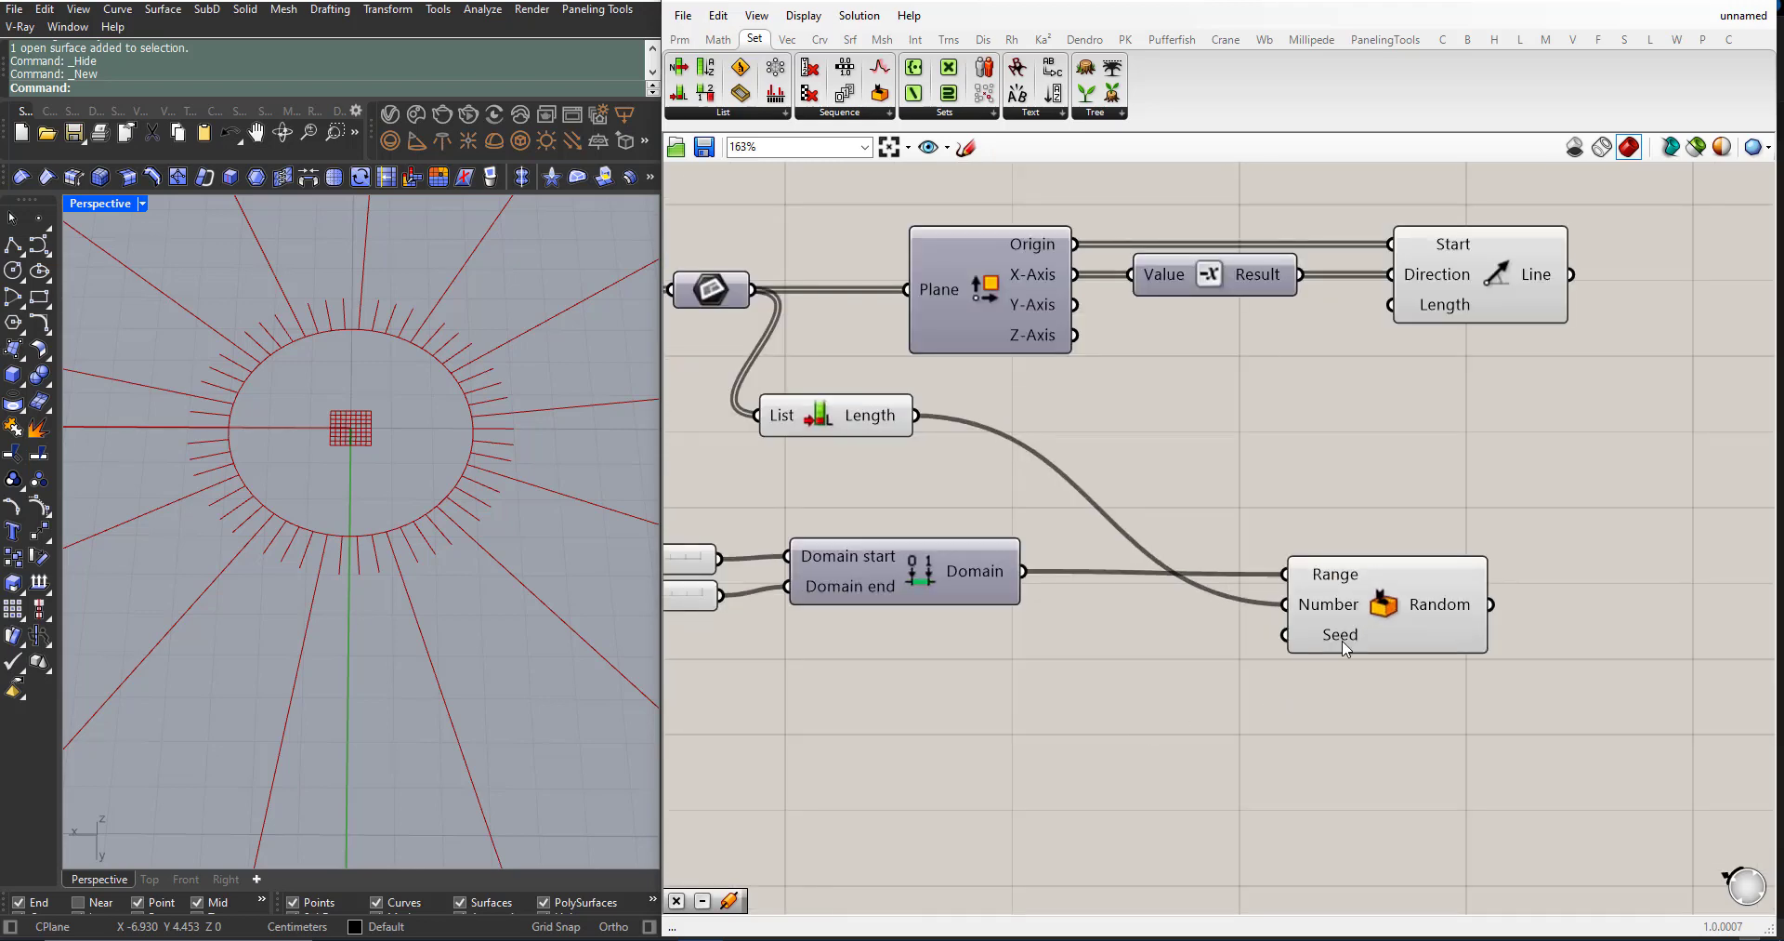
{"action": "double_click", "coordinate": [1122, 725]}
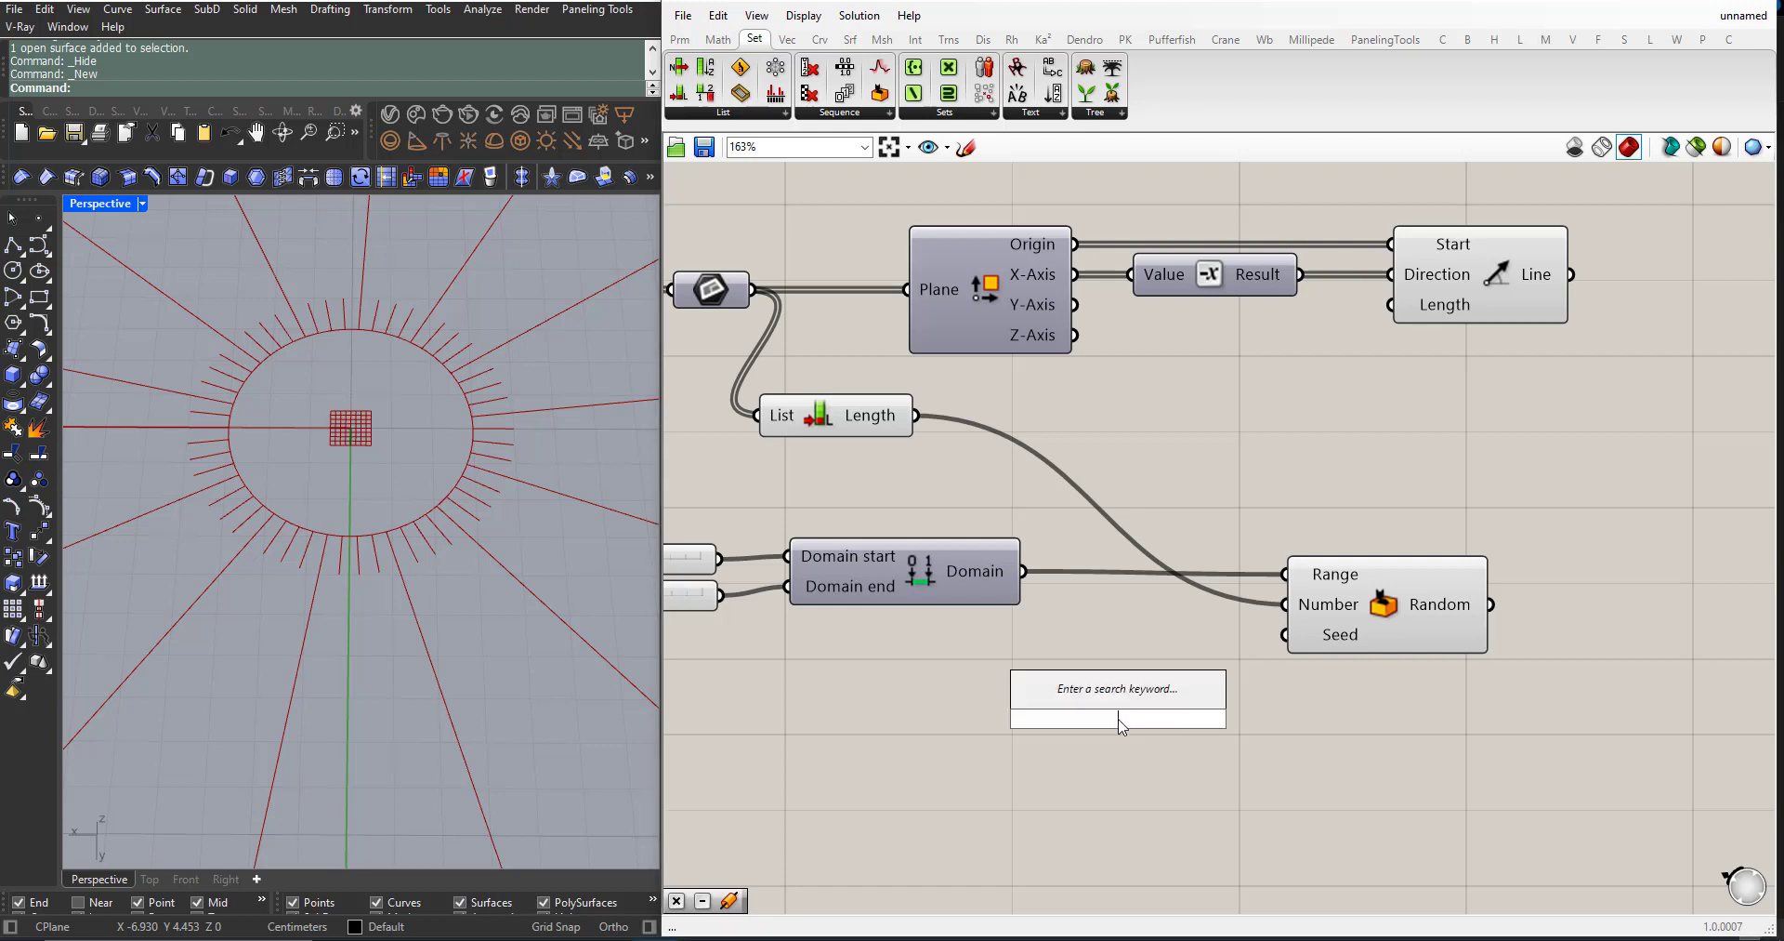
{"action": "type", "text": "3000"}
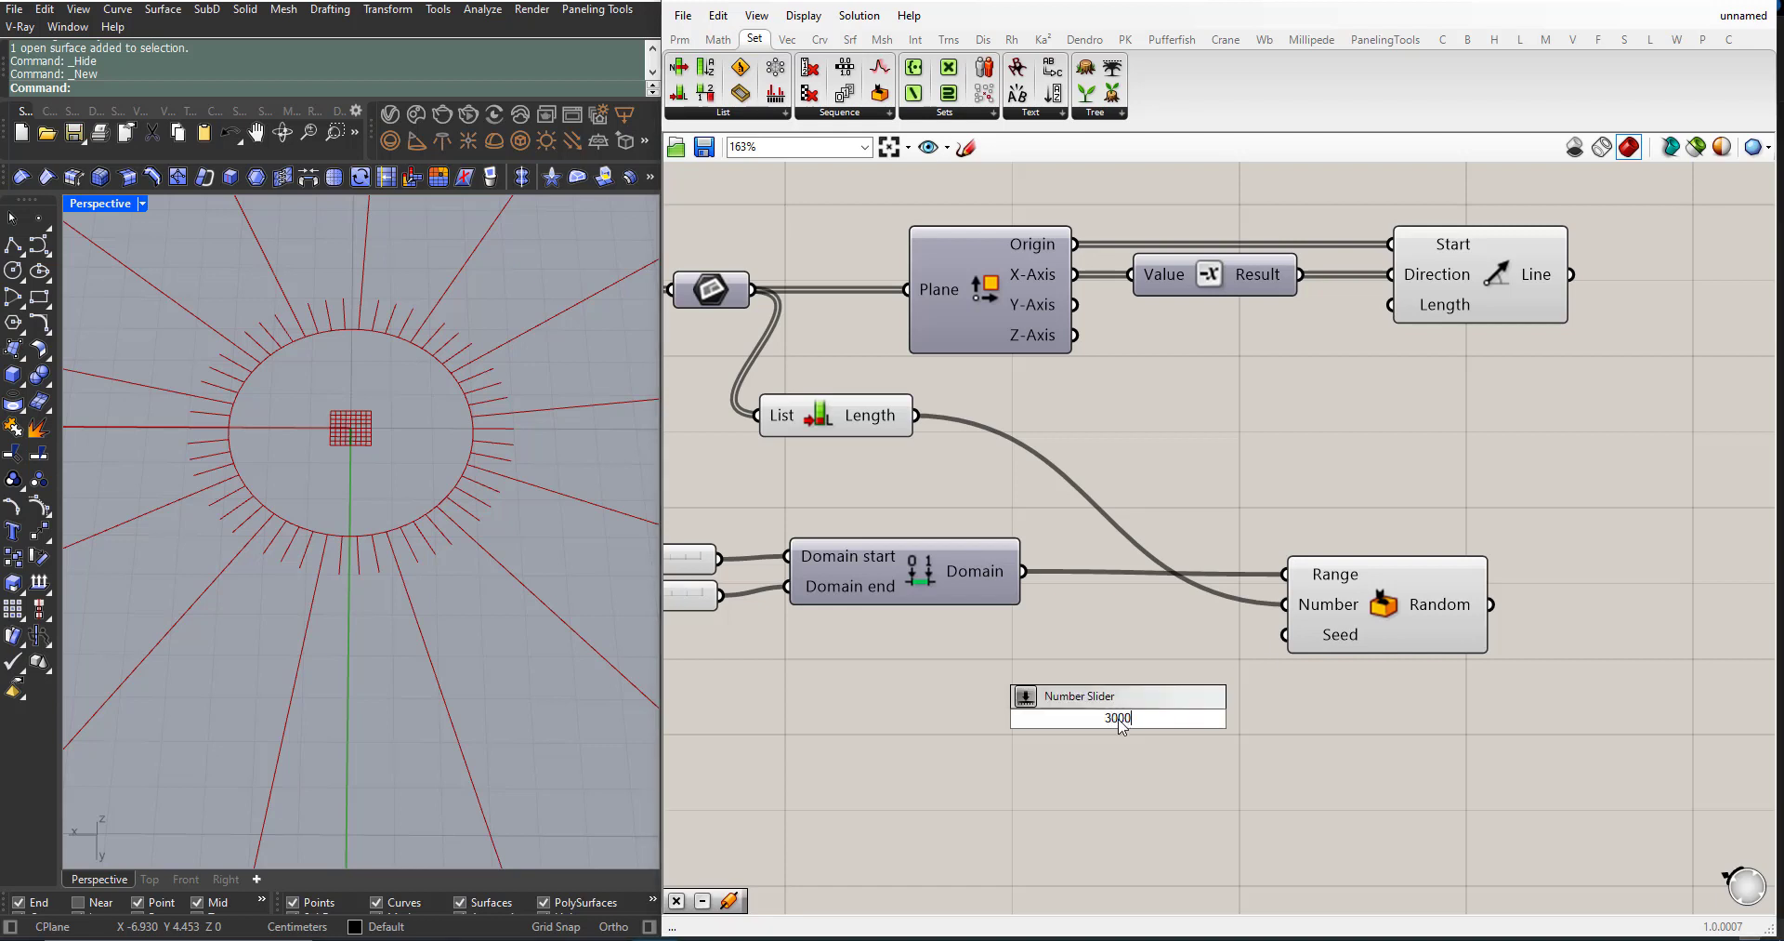
{"action": "key", "text": "Return"}
{"action": "left_click_drag", "start_coordinate": [1016, 730], "coordinate": [902, 686]}
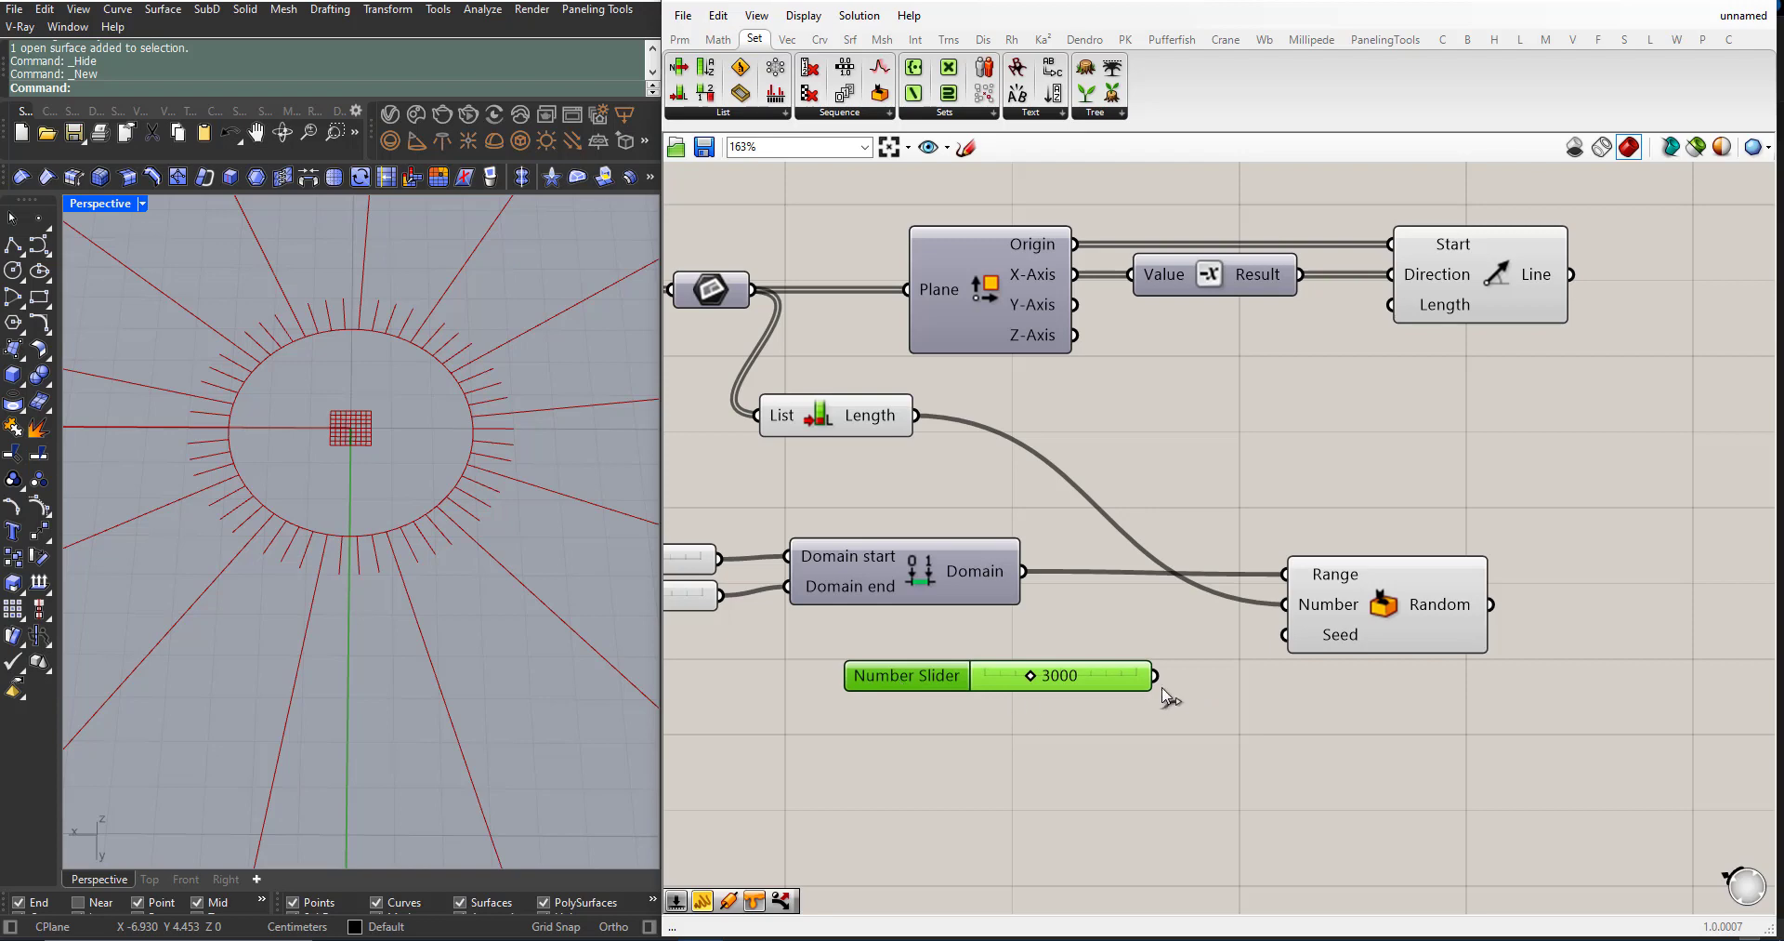
{"action": "left_click_drag", "start_coordinate": [1156, 677], "coordinate": [1286, 635]}
{"action": "scroll", "coordinate": [1144, 718], "scroll_direction": "down", "scroll_amount": 2}
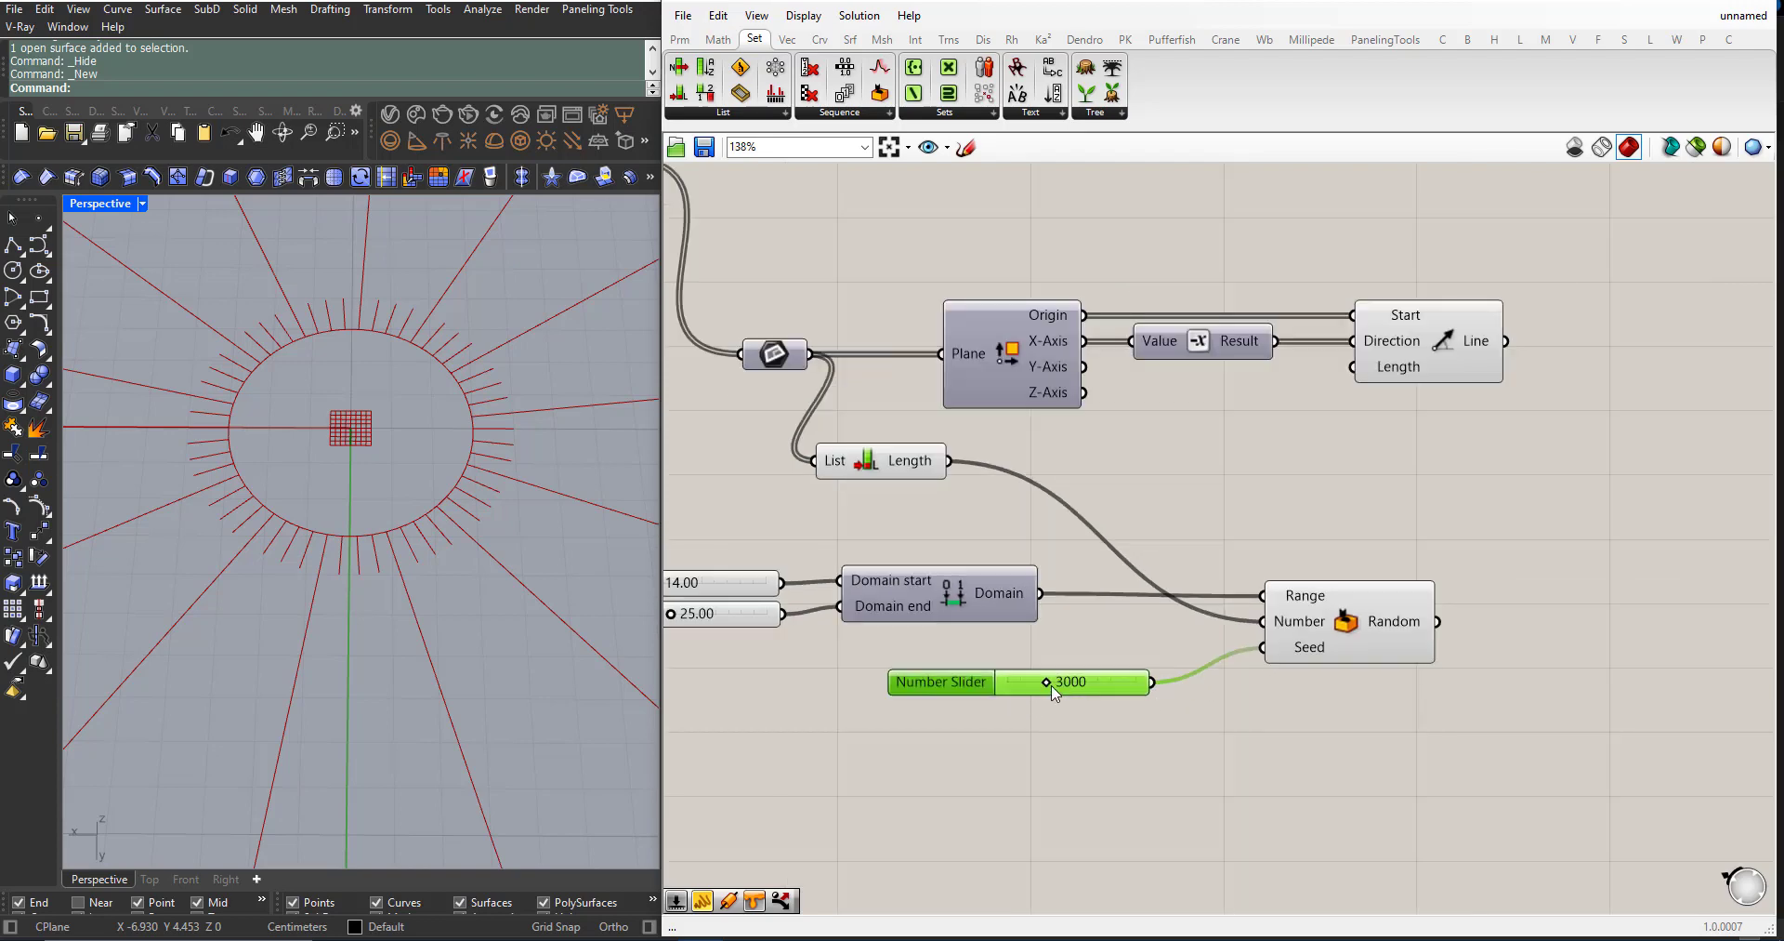
Step: Line up the seed slider with Random's Seed input and set it to 4806
{"action": "left_click_drag", "start_coordinate": [1052, 685], "coordinate": [1004, 678]}
{"action": "scroll", "coordinate": [1058, 738], "scroll_direction": "down", "scroll_amount": 2}
{"action": "scroll", "coordinate": [1004, 683], "scroll_direction": "down", "scroll_amount": 2}
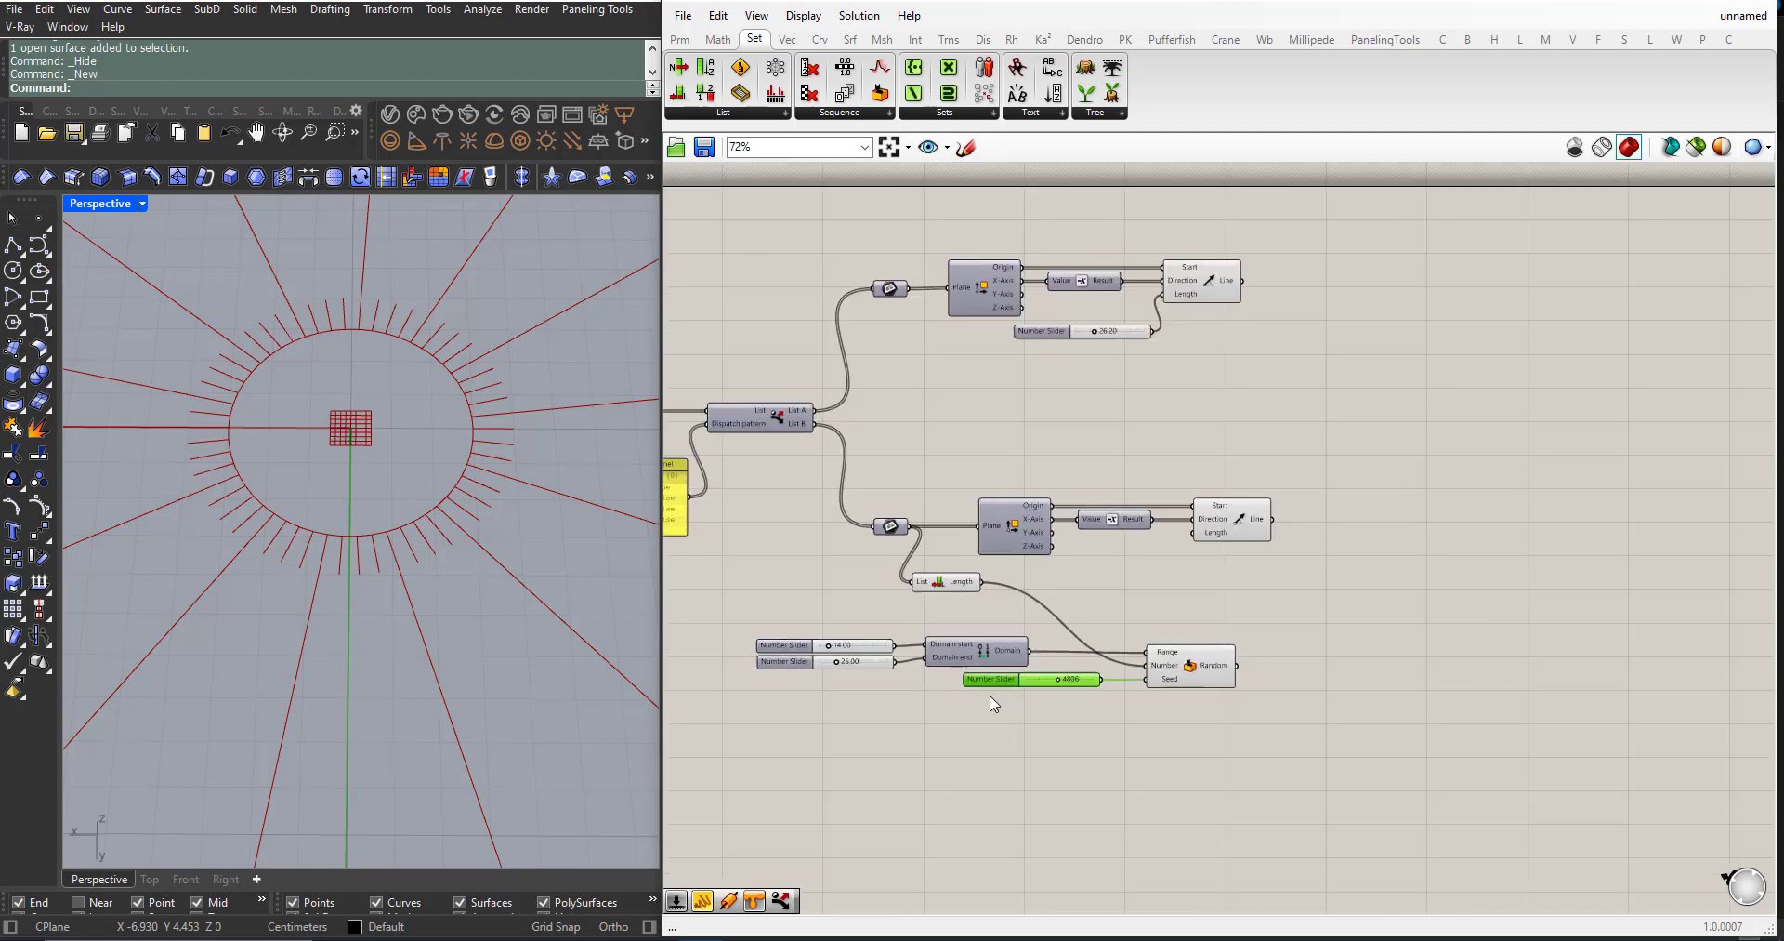
{"action": "scroll", "coordinate": [1190, 626], "scroll_direction": "up", "scroll_amount": 2}
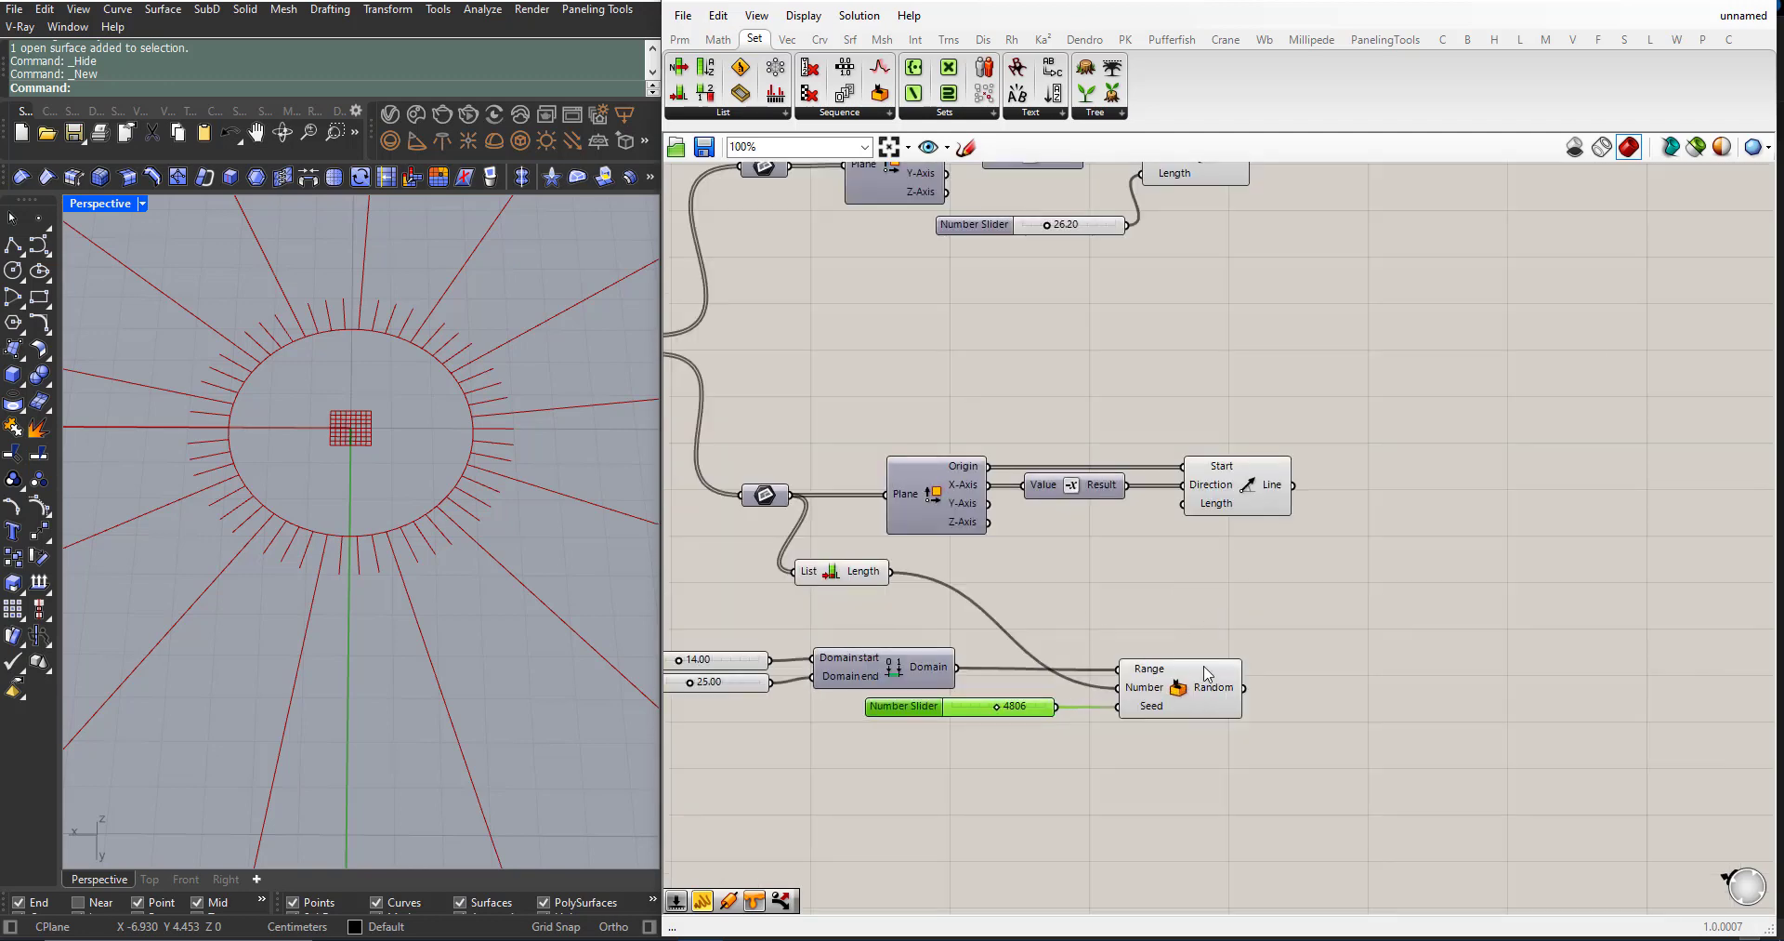
Step: Move the List B Line component farther from its direction component and connect the Random output to its Length input
{"action": "left_click_drag", "start_coordinate": [1234, 499], "coordinate": [1474, 489]}
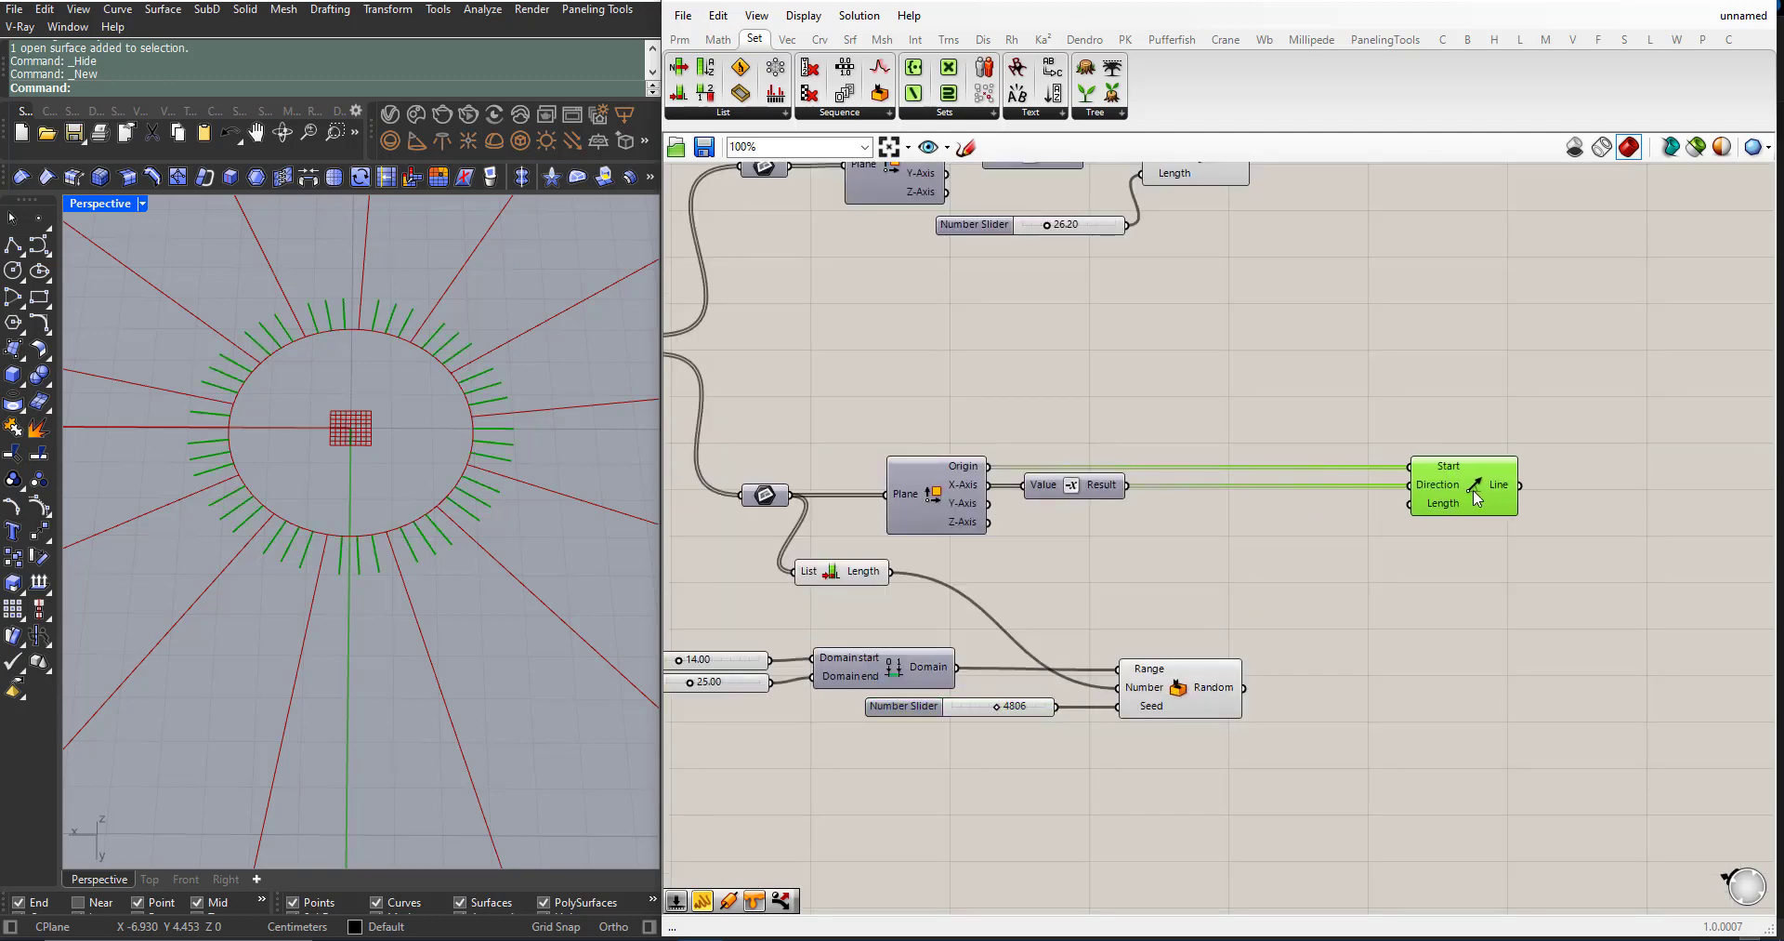
{"action": "left_click", "coordinate": [1311, 614]}
{"action": "left_click_drag", "start_coordinate": [1244, 688], "coordinate": [1412, 504]}
Step: Examine the whole ray pattern in the Rhino viewport with the List B Line component selected to highlight its rays
{"action": "scroll", "coordinate": [443, 610], "scroll_direction": "down", "scroll_amount": 8}
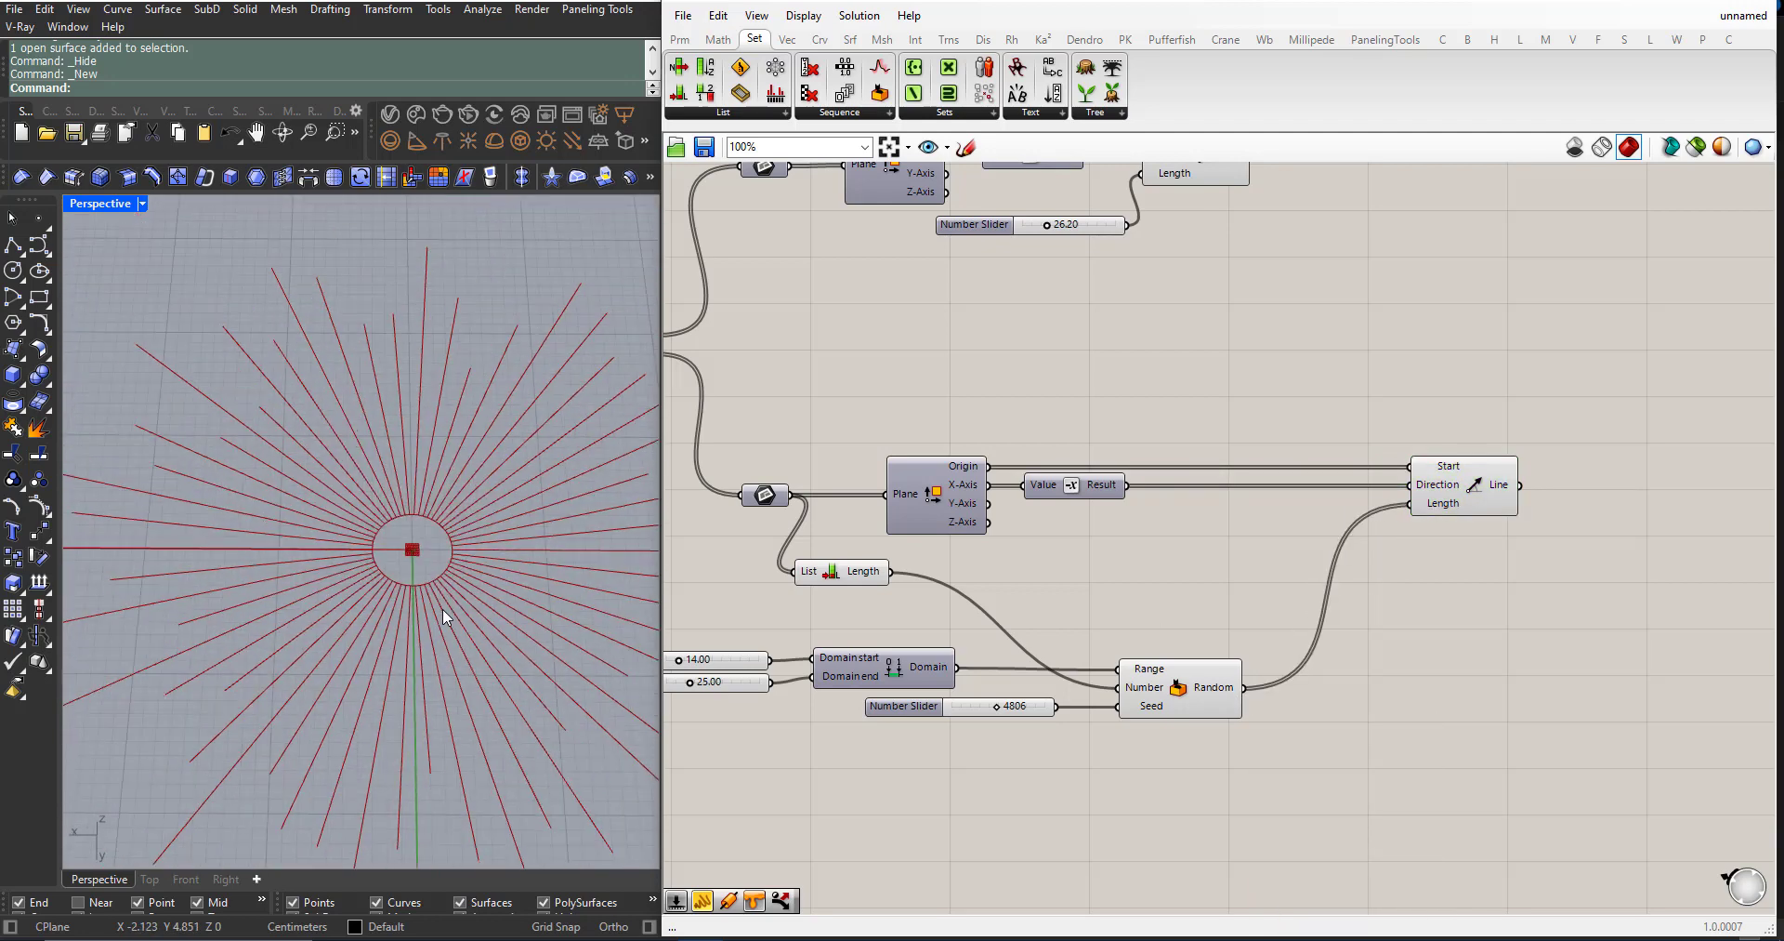
{"action": "right_click_drag", "start_coordinate": [421, 597], "coordinate": [409, 548]}
{"action": "scroll", "coordinate": [409, 547], "scroll_direction": "down", "scroll_amount": 3}
{"action": "scroll", "coordinate": [506, 657], "scroll_direction": "up", "scroll_amount": 2}
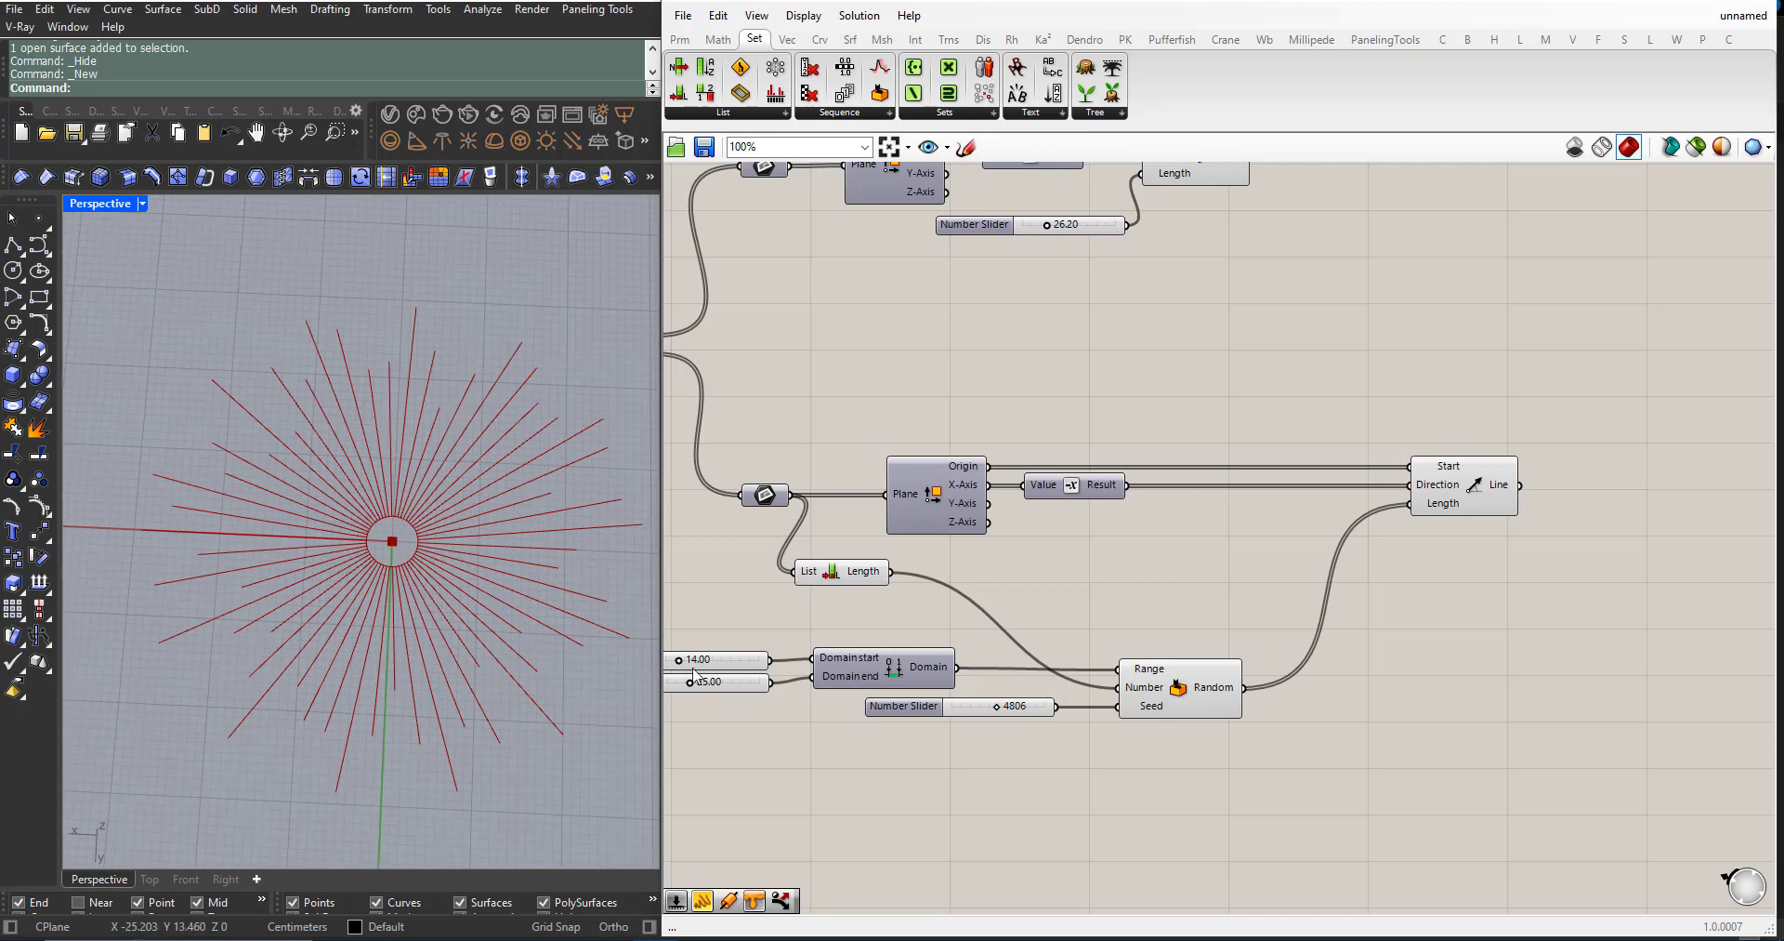
{"action": "scroll", "coordinate": [1073, 679], "scroll_direction": "down", "scroll_amount": 1}
{"action": "left_click", "coordinate": [1430, 517]}
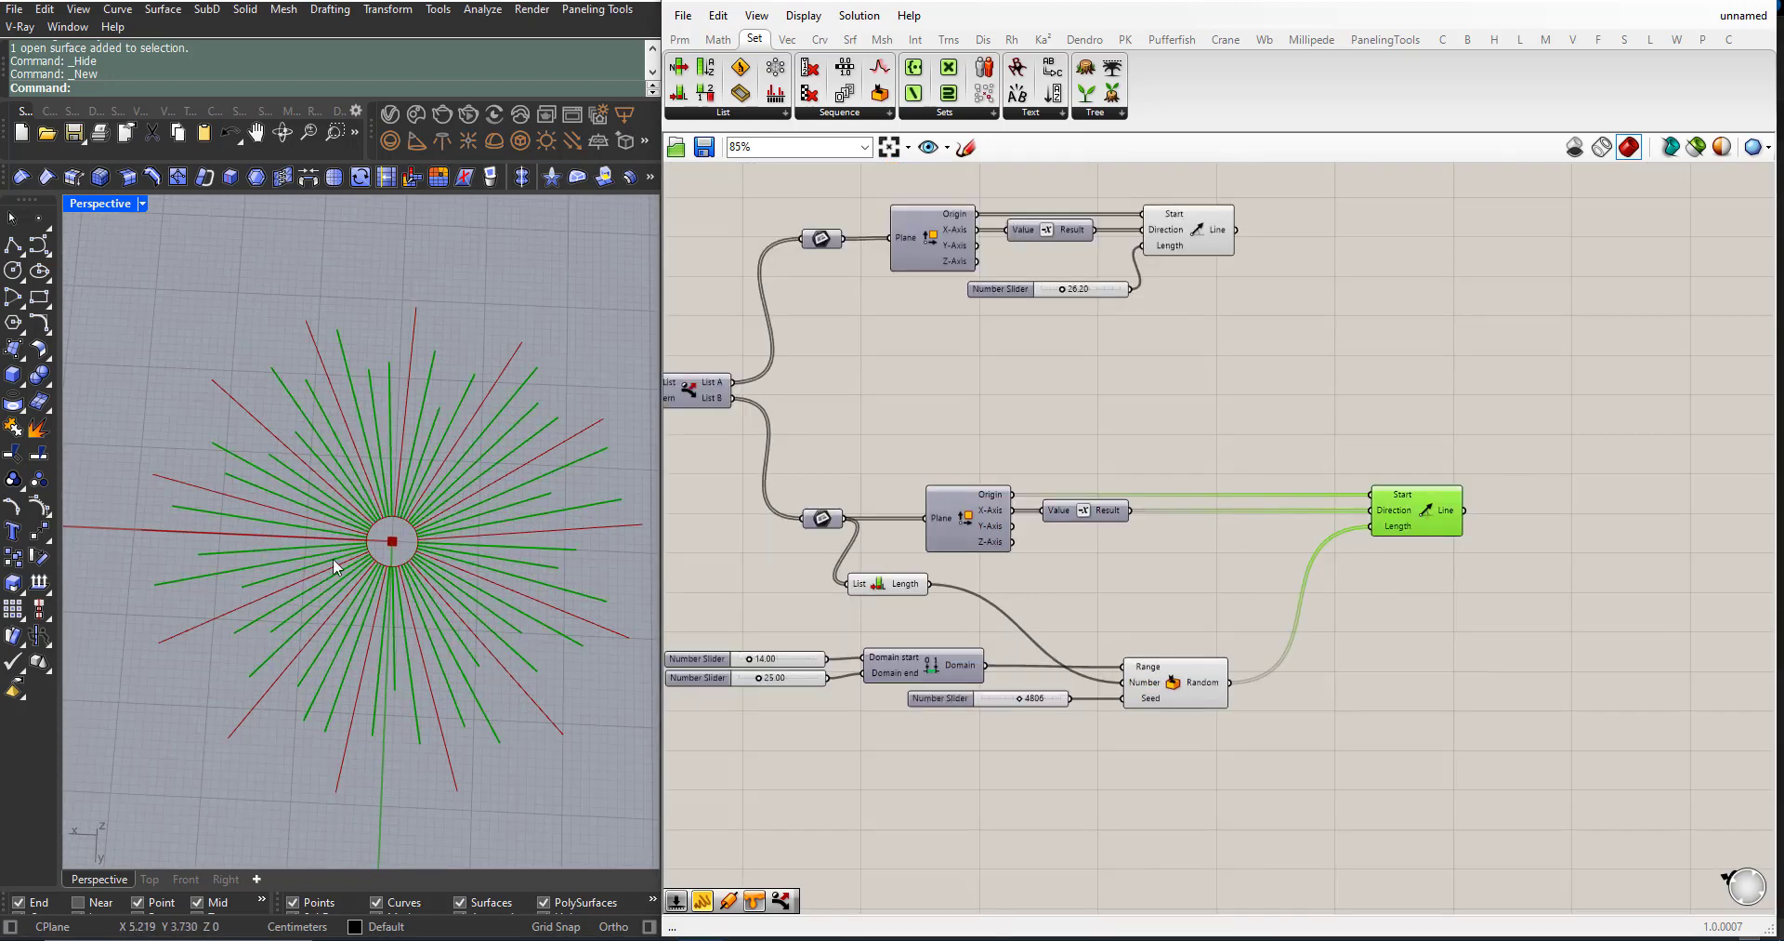
{"action": "scroll", "coordinate": [337, 558], "scroll_direction": "up", "scroll_amount": 2}
{"action": "right_click_drag", "start_coordinate": [420, 541], "coordinate": [432, 572]}
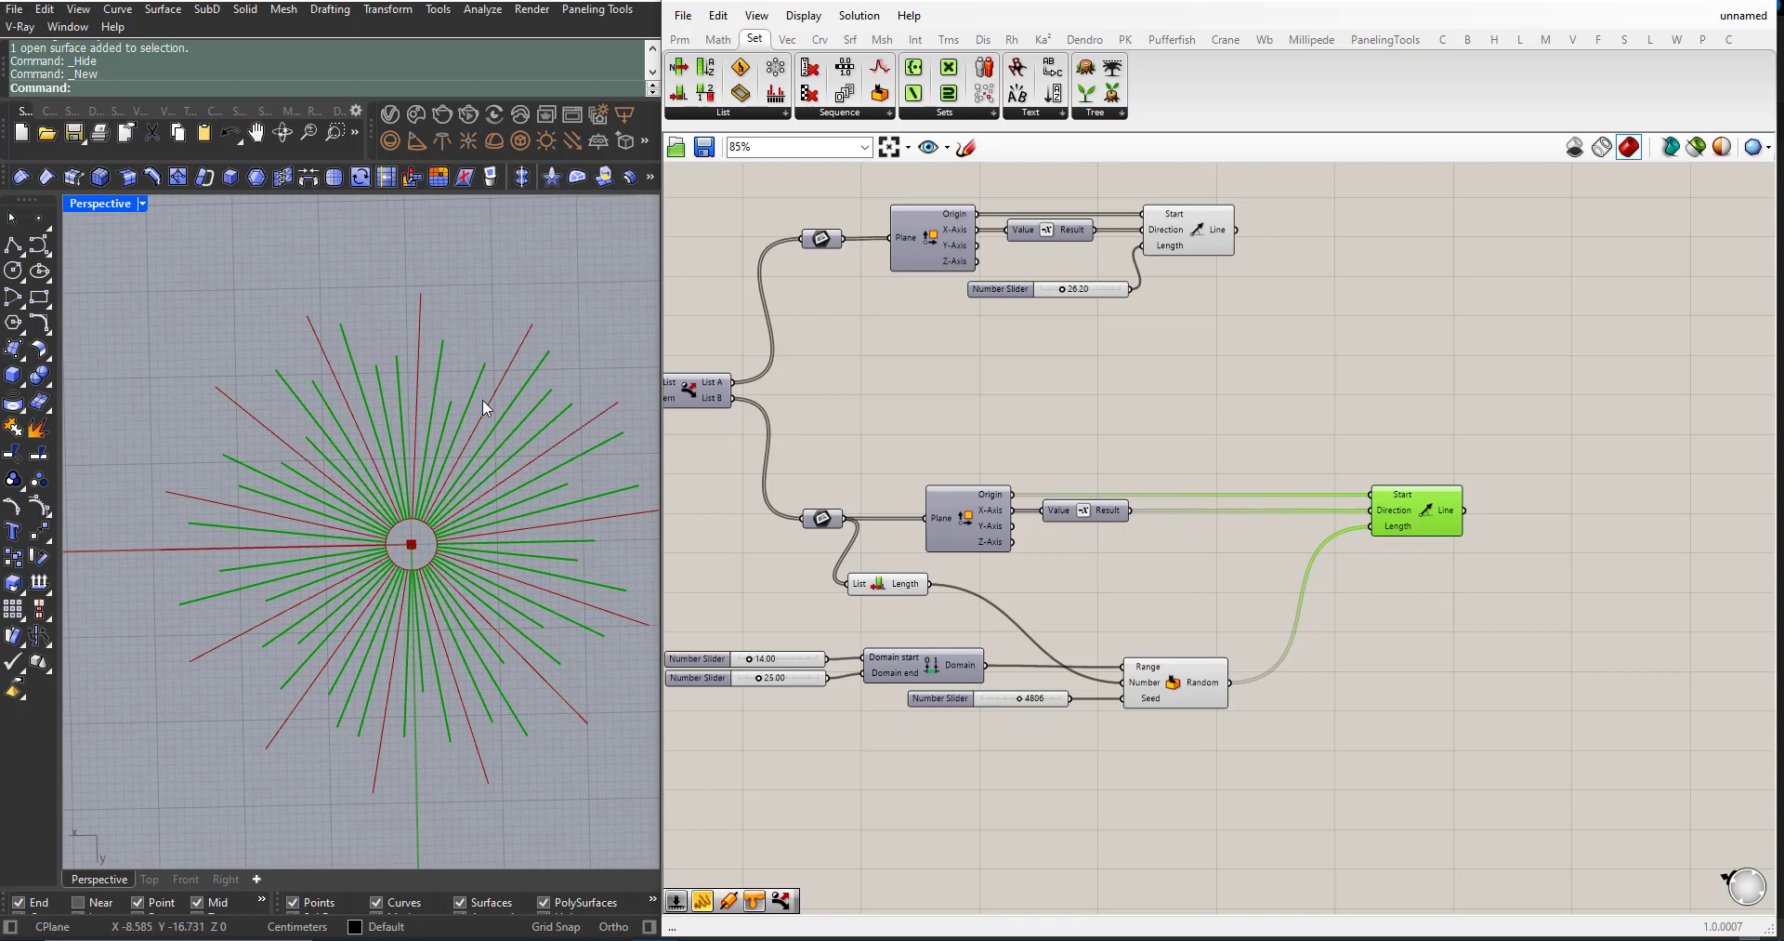
Step: Try a Random seed of 3144 with a ray length domain from 19.77 to 23.67
{"action": "scroll", "coordinate": [1022, 720], "scroll_direction": "up", "scroll_amount": 3}
{"action": "left_click_drag", "start_coordinate": [997, 682], "coordinate": [980, 686]}
{"action": "scroll", "coordinate": [1196, 700], "scroll_direction": "down", "scroll_amount": 5}
{"action": "scroll", "coordinate": [1033, 689], "scroll_direction": "up", "scroll_amount": 8}
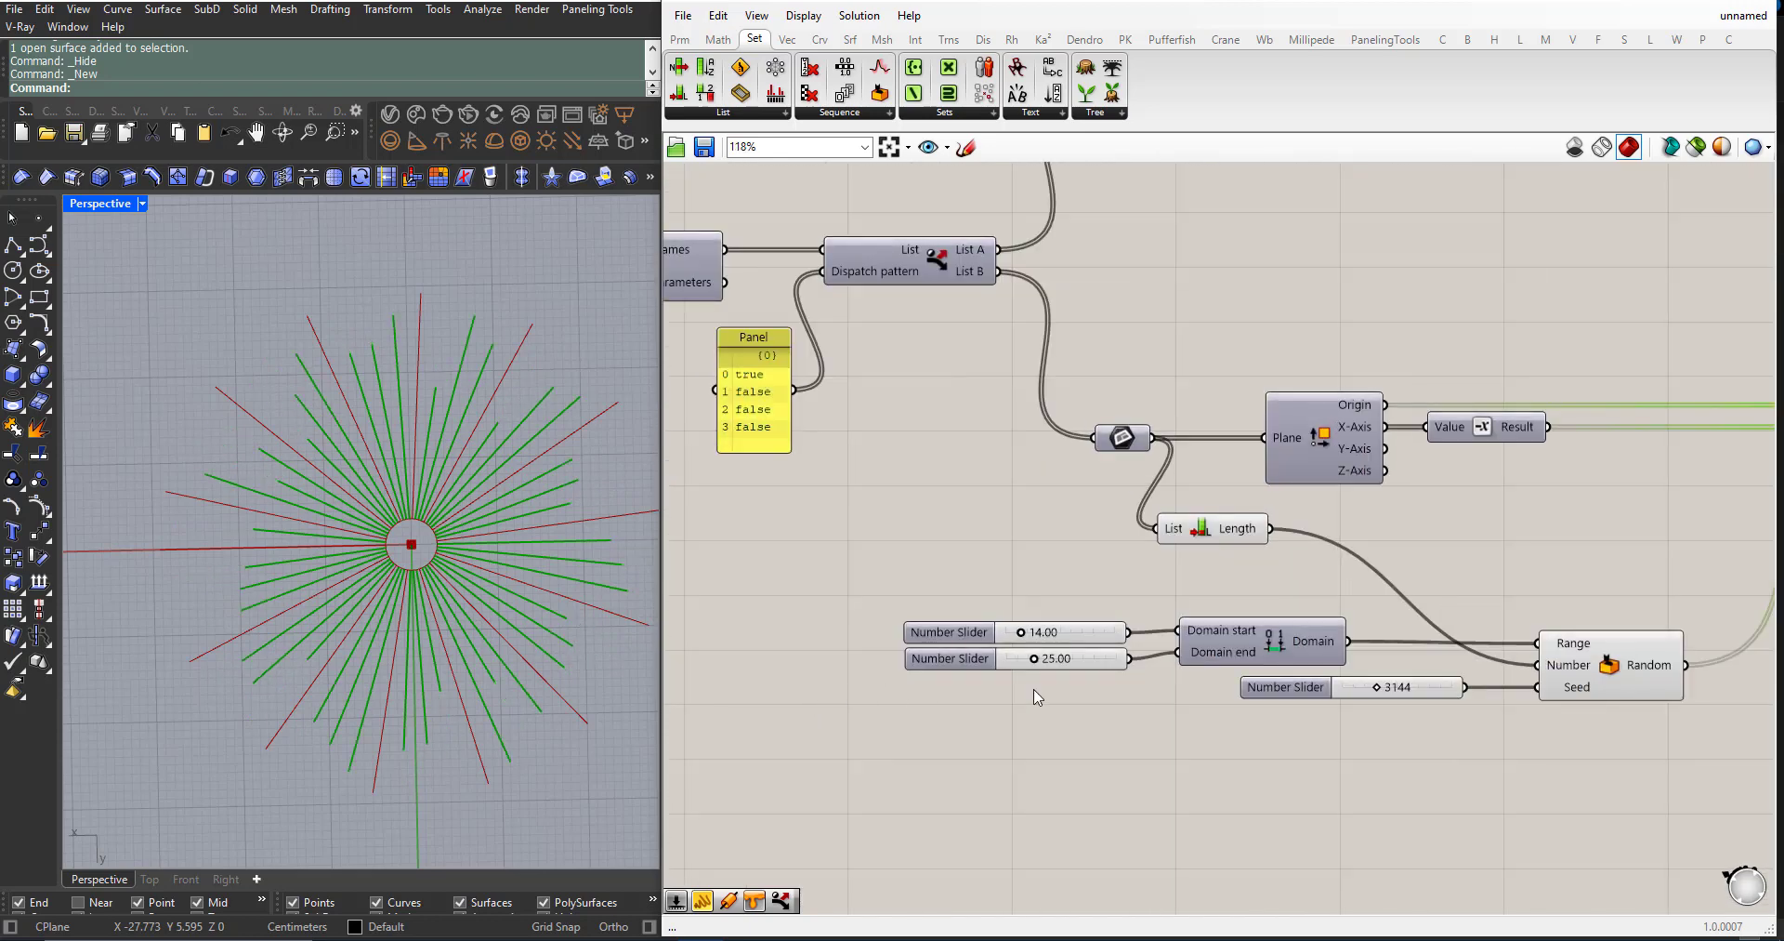
{"action": "left_click_drag", "start_coordinate": [1008, 583], "coordinate": [1030, 629]}
{"action": "scroll", "coordinate": [968, 688], "scroll_direction": "down", "scroll_amount": 1}
{"action": "scroll", "coordinate": [968, 689], "scroll_direction": "down", "scroll_amount": 5}
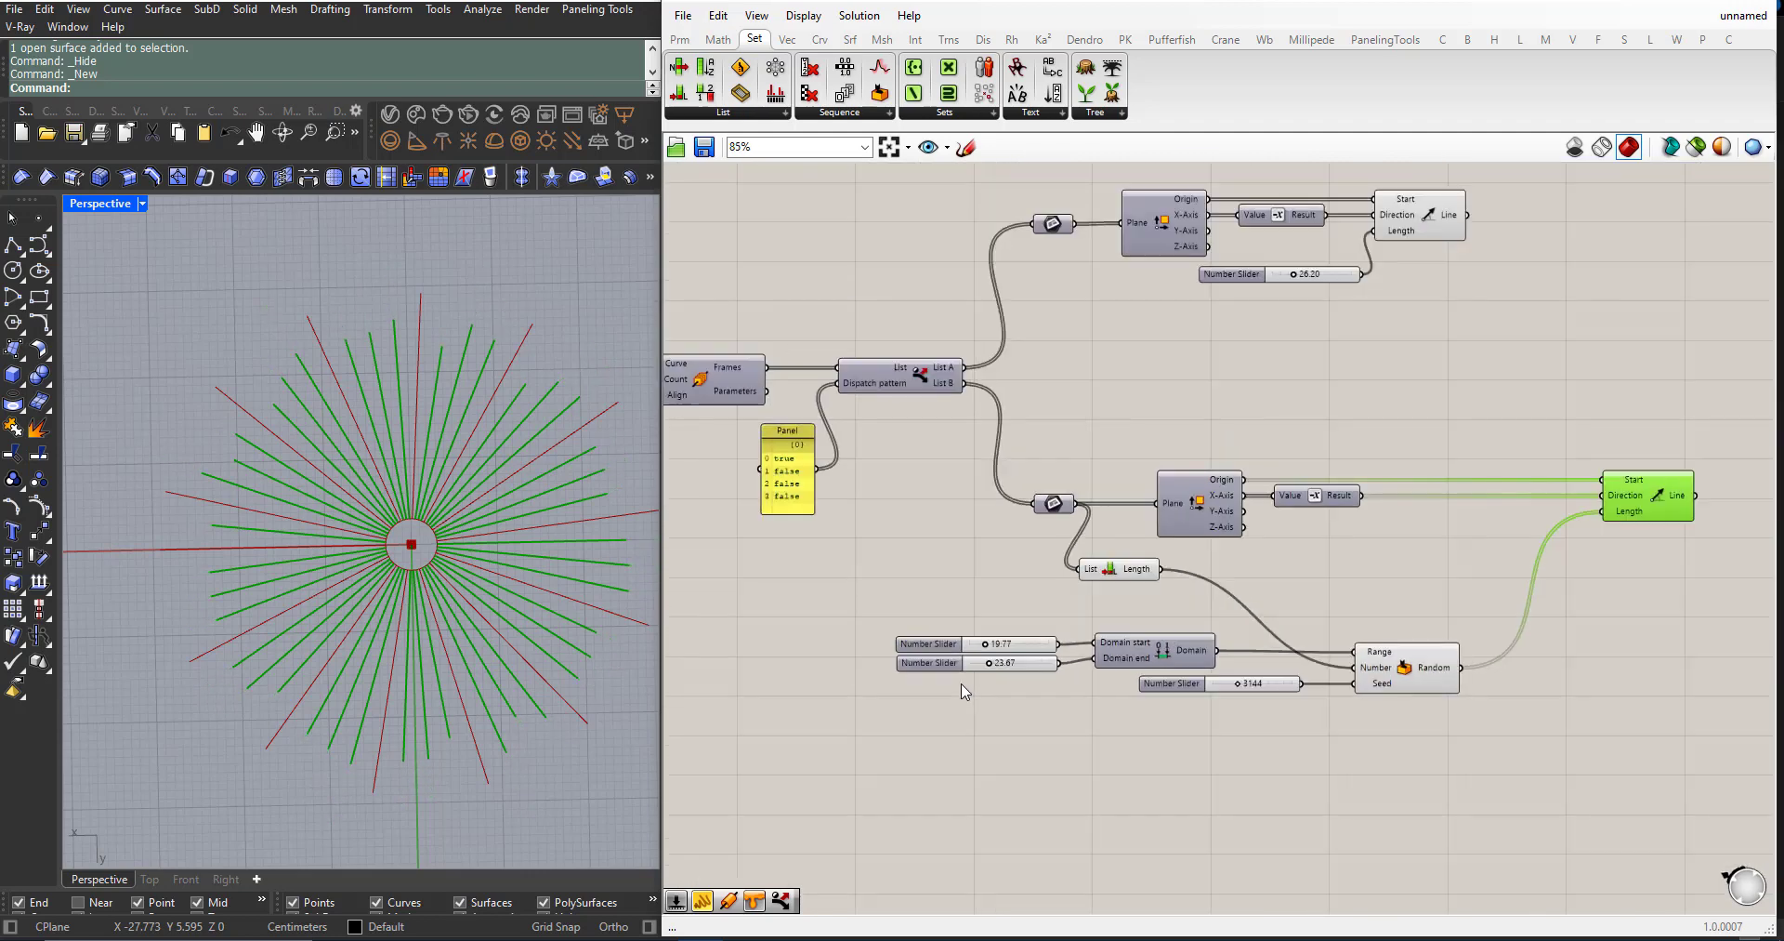
Step: Set the length slider of the List A rays to 39.10
{"action": "scroll", "coordinate": [1315, 269], "scroll_direction": "up", "scroll_amount": 4}
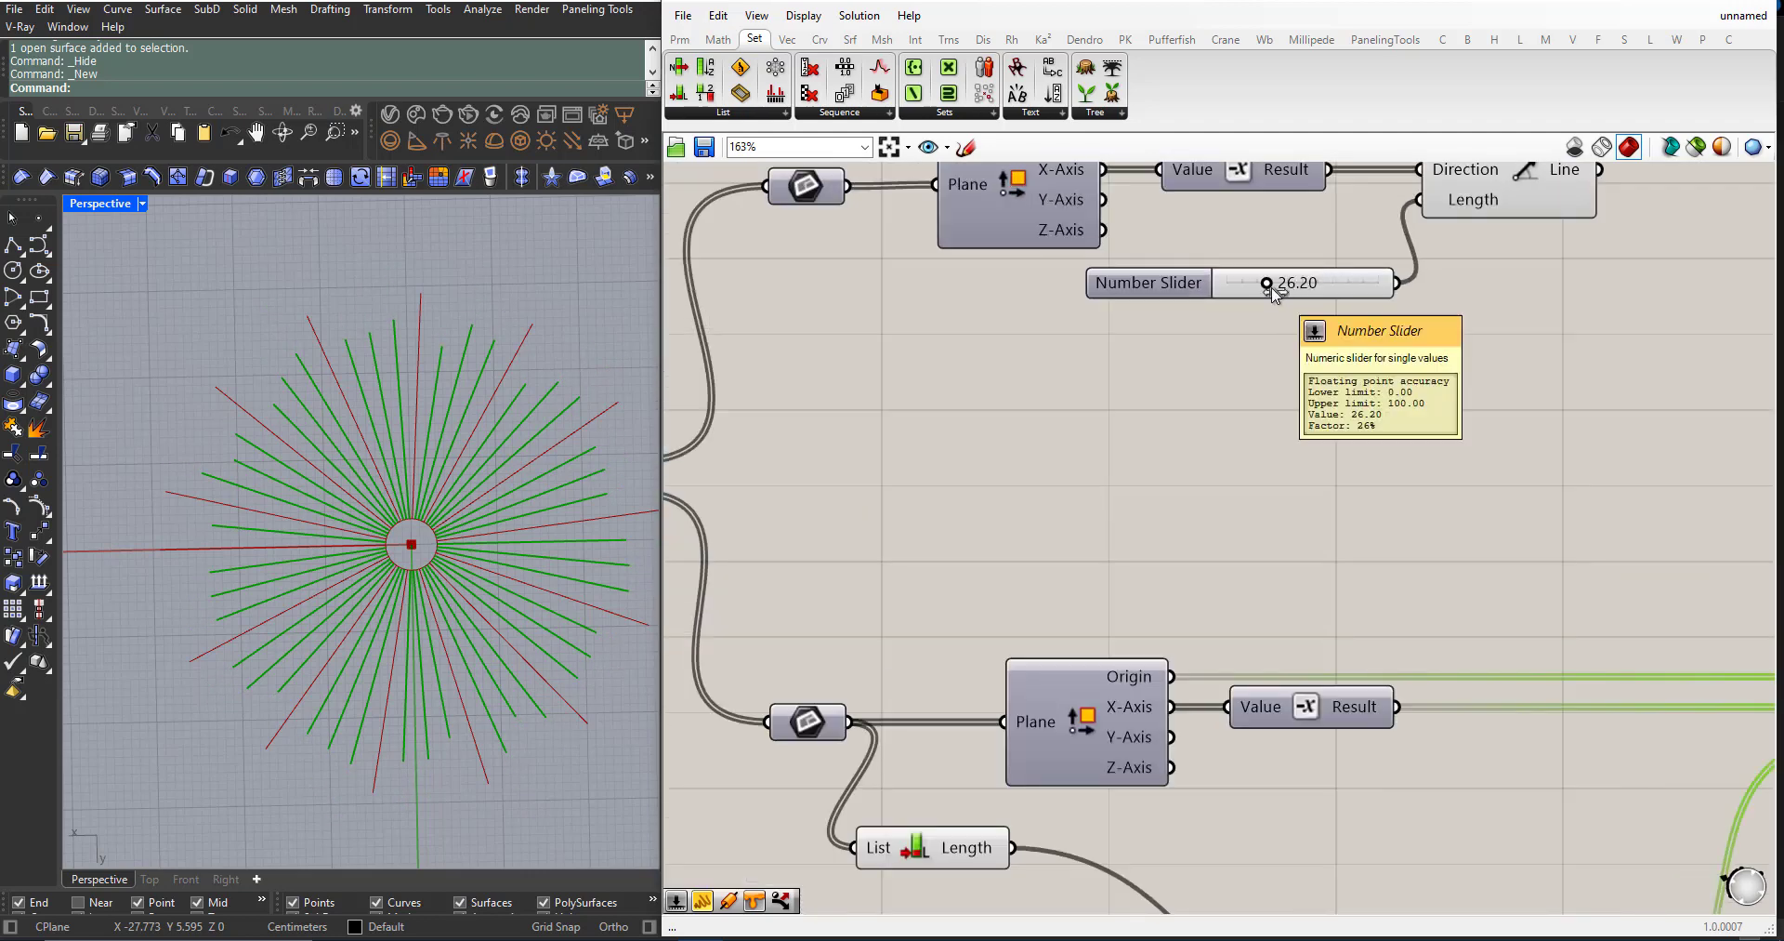
{"action": "left_click_drag", "start_coordinate": [1266, 288], "coordinate": [1294, 290]}
{"action": "scroll", "coordinate": [1238, 382], "scroll_direction": "down", "scroll_amount": 4}
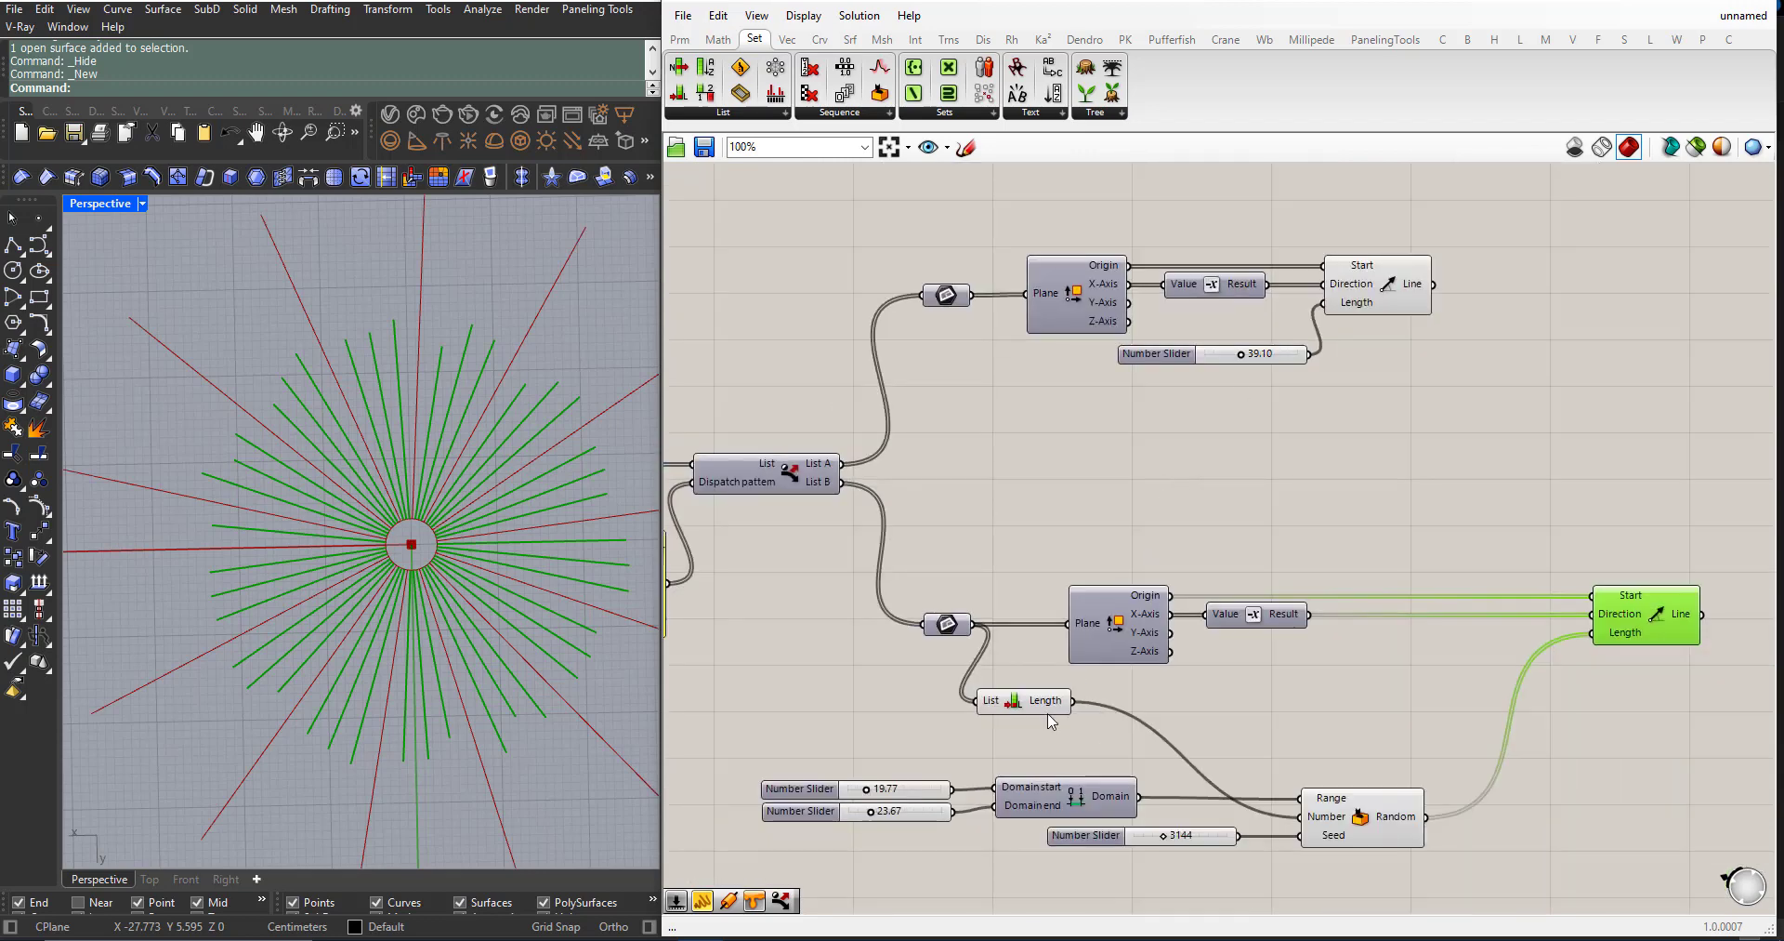
Step: Set the List B length domain sliders to 23.38 for the start and 36.68 for the end
{"action": "scroll", "coordinate": [898, 825], "scroll_direction": "up", "scroll_amount": 3}
{"action": "mouse_move", "coordinate": [848, 814]}
{"action": "left_mouse_down"}
{"action": "mouse_move", "coordinate": [865, 813]}
{"action": "mouse_move", "coordinate": [849, 783]}
{"action": "left_mouse_up"}
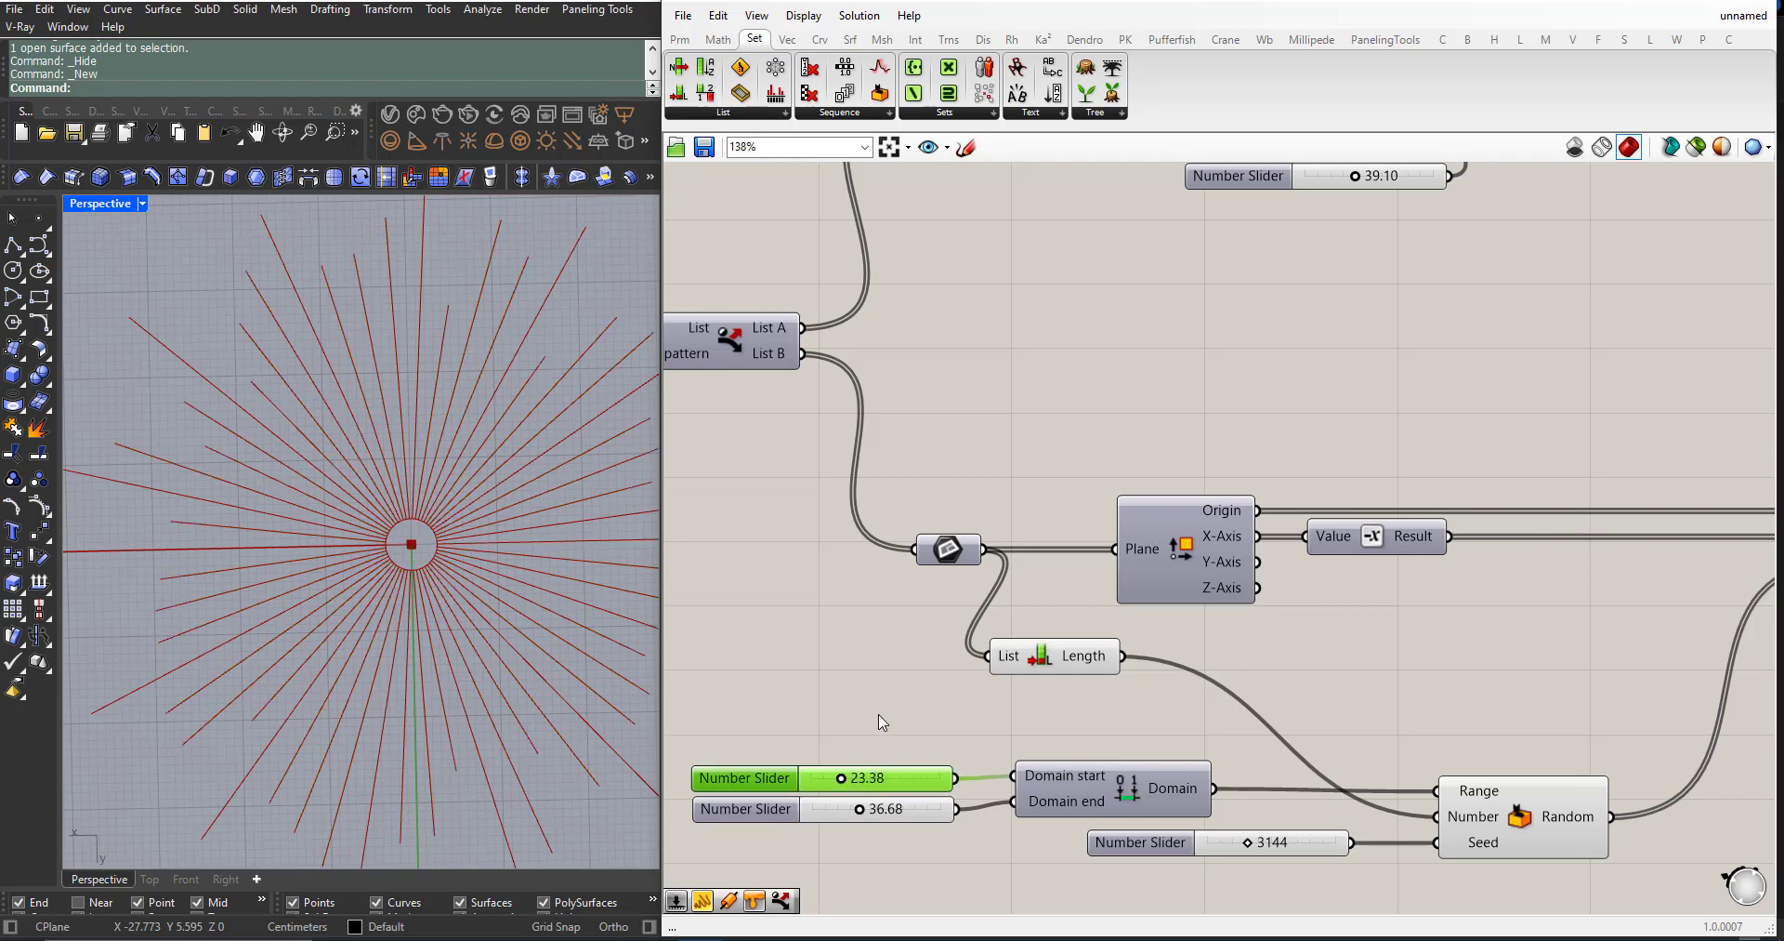
{"action": "scroll", "coordinate": [883, 722], "scroll_direction": "down", "scroll_amount": 2}
{"action": "scroll", "coordinate": [432, 621], "scroll_direction": "down", "scroll_amount": 3}
Step: Set the Random seed slider to 3577 to vary the List B ray lengths
{"action": "right_click_drag", "start_coordinate": [433, 615], "coordinate": [439, 512]}
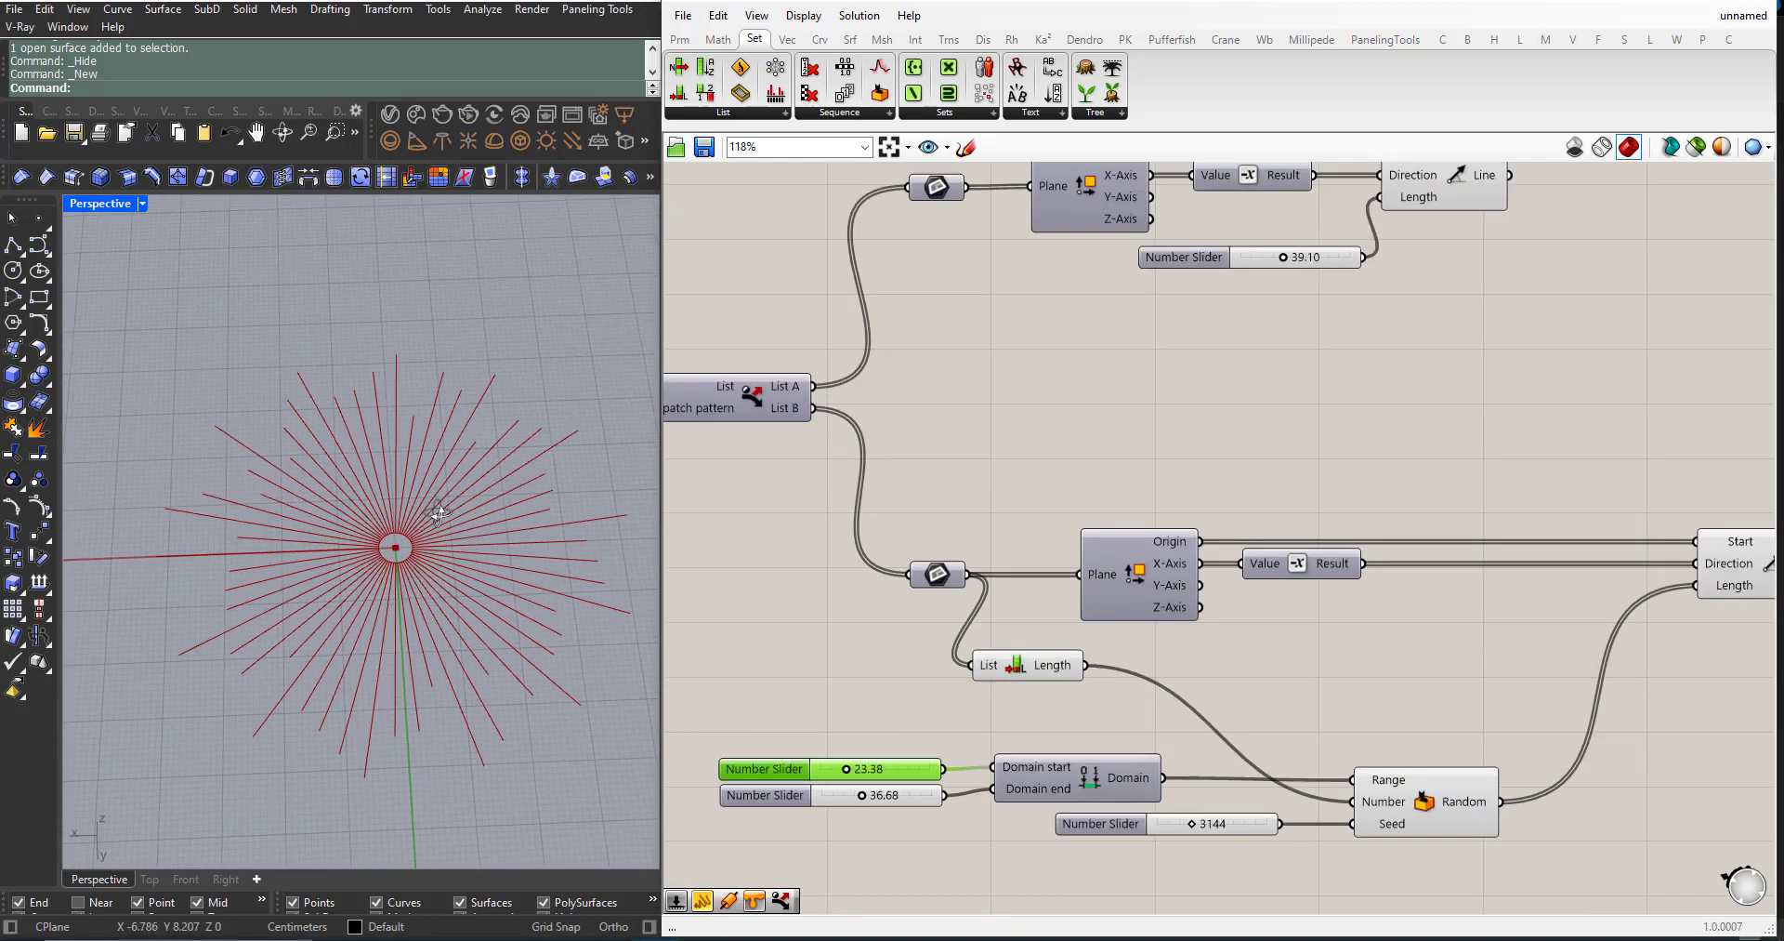
{"action": "scroll", "coordinate": [1175, 776], "scroll_direction": "down", "scroll_amount": 3}
{"action": "scroll", "coordinate": [1150, 729], "scroll_direction": "up", "scroll_amount": 5}
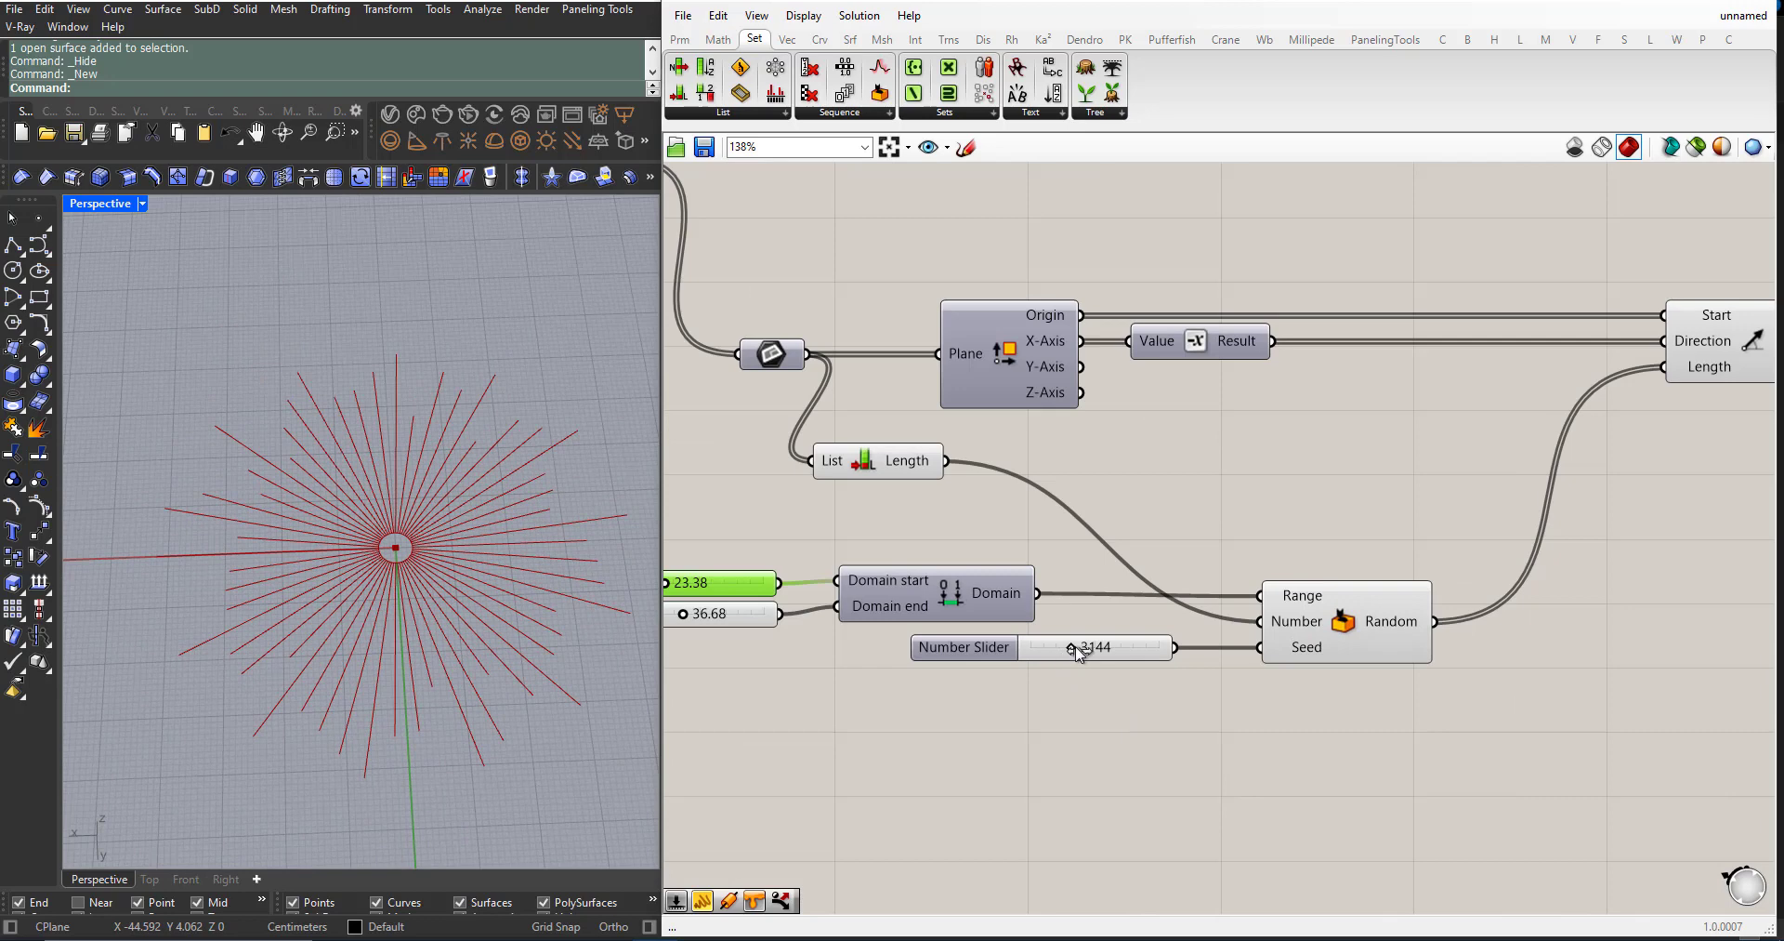
{"action": "left_click_drag", "start_coordinate": [1076, 646], "coordinate": [1079, 647]}
Step: Move the List A Line component together with its length slider farther from the direction component, towards the List B Line's column
{"action": "scroll", "coordinate": [1318, 559], "scroll_direction": "down", "scroll_amount": 10}
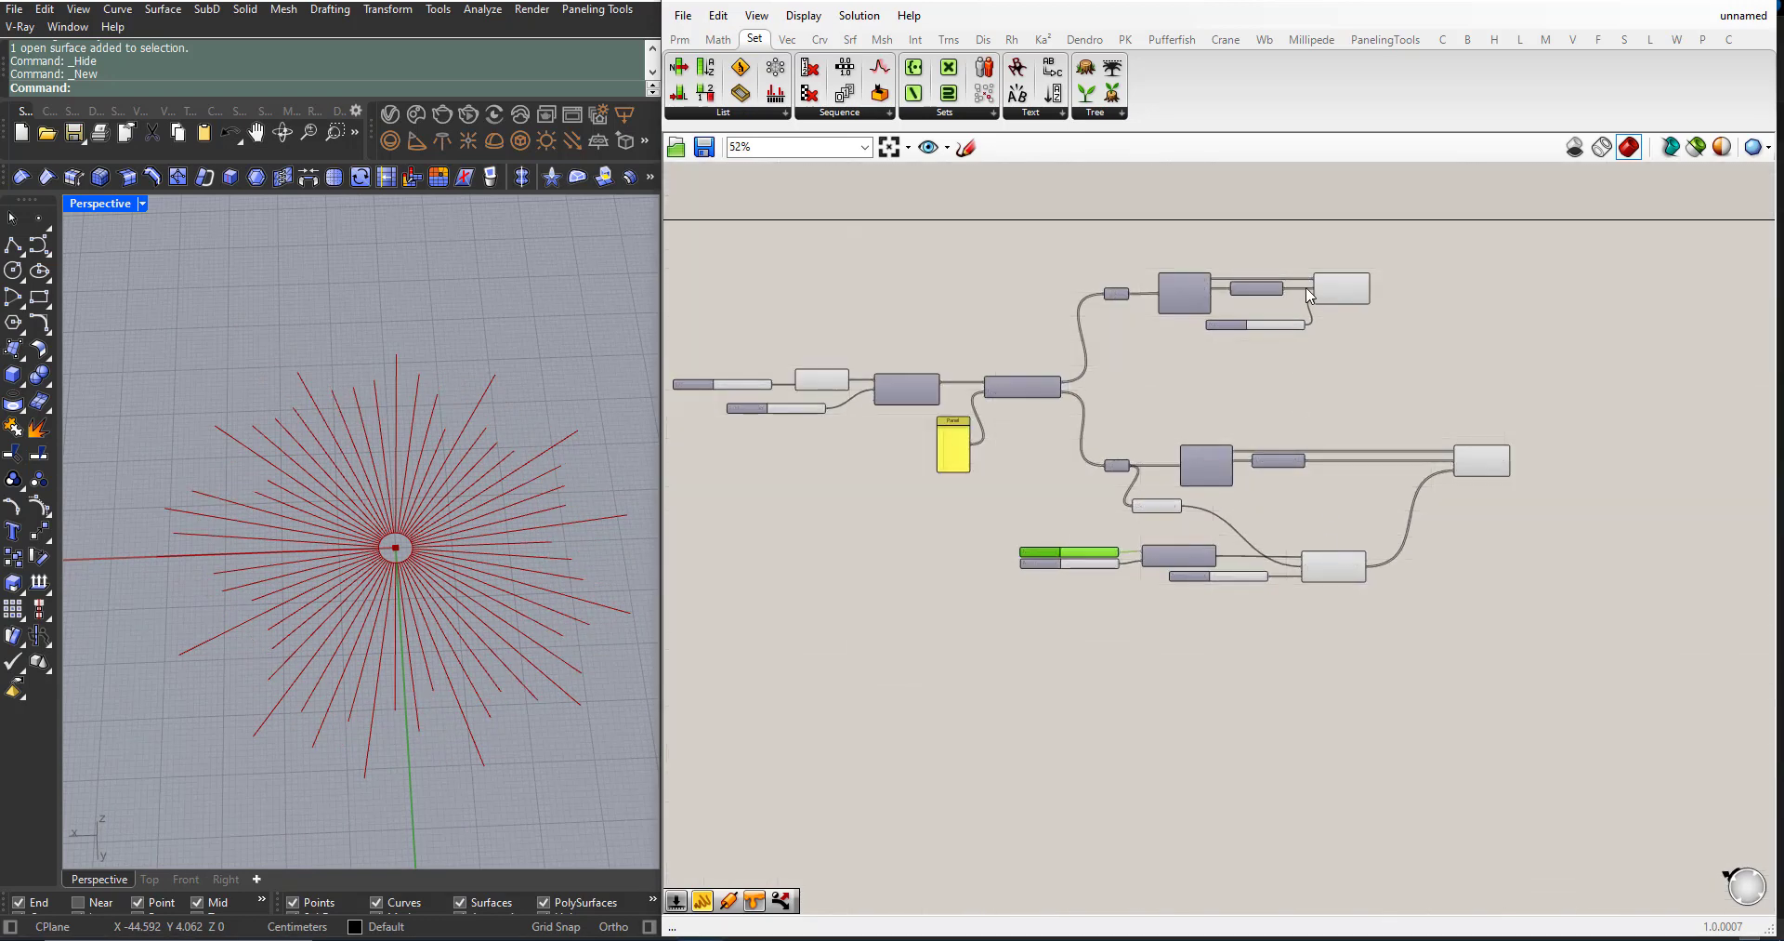
{"action": "scroll", "coordinate": [1311, 296], "scroll_direction": "up", "scroll_amount": 7}
{"action": "left_click_drag", "start_coordinate": [1431, 420], "coordinate": [1291, 228]}
{"action": "left_click_drag", "start_coordinate": [1417, 295], "coordinate": [1644, 293]}
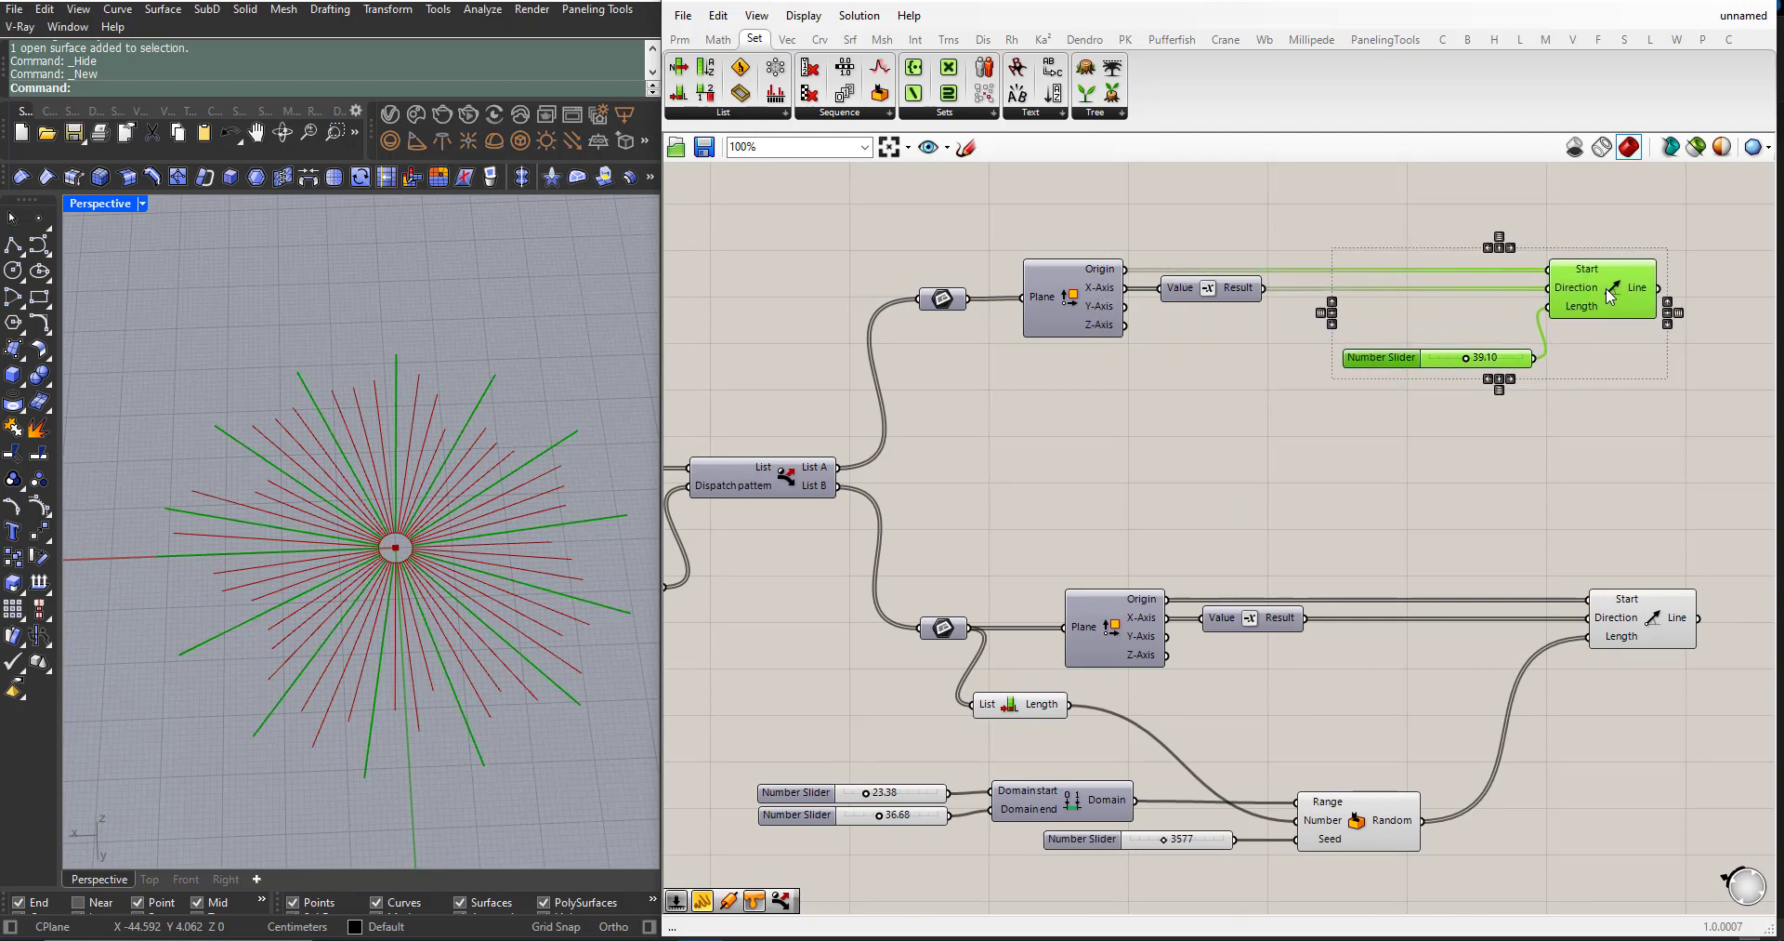
{"action": "left_click", "coordinate": [1353, 486]}
Step: Examine both branches of the definition and the rays around the central circle in the Rhino viewport
{"action": "scroll", "coordinate": [1218, 488], "scroll_direction": "down", "scroll_amount": 3}
{"action": "scroll", "coordinate": [1290, 760], "scroll_direction": "up", "scroll_amount": 3}
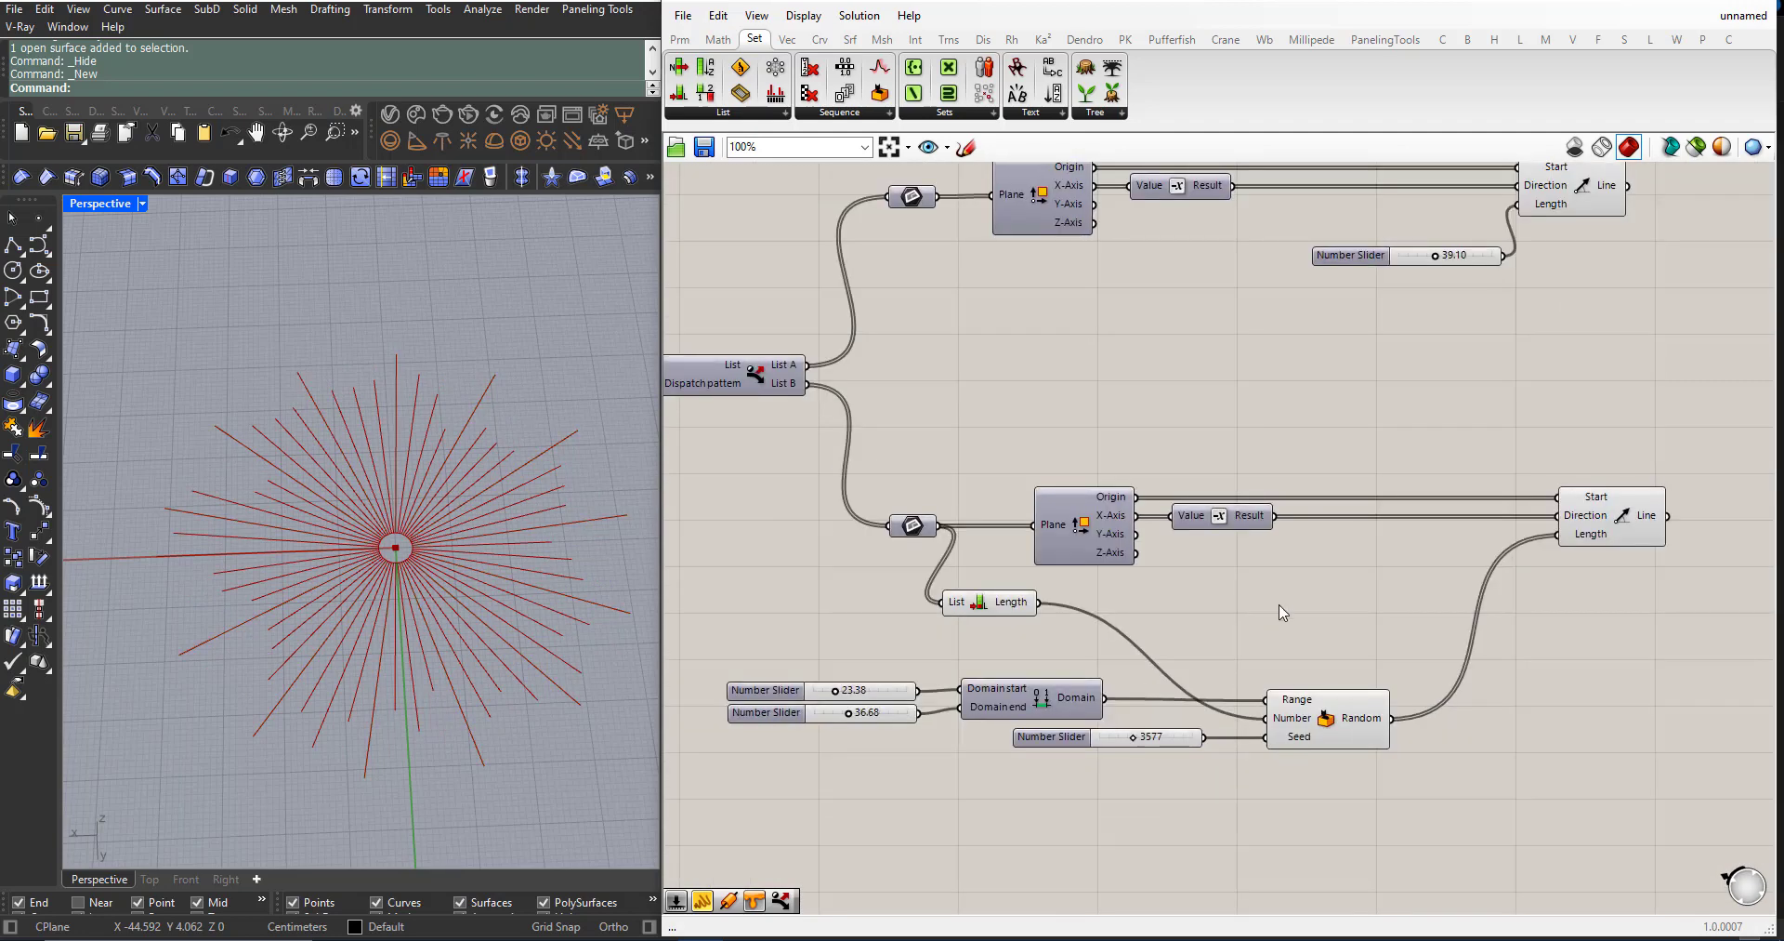
{"action": "scroll", "coordinate": [1282, 612], "scroll_direction": "down", "scroll_amount": 3}
{"action": "scroll", "coordinate": [303, 466], "scroll_direction": "down", "scroll_amount": 2}
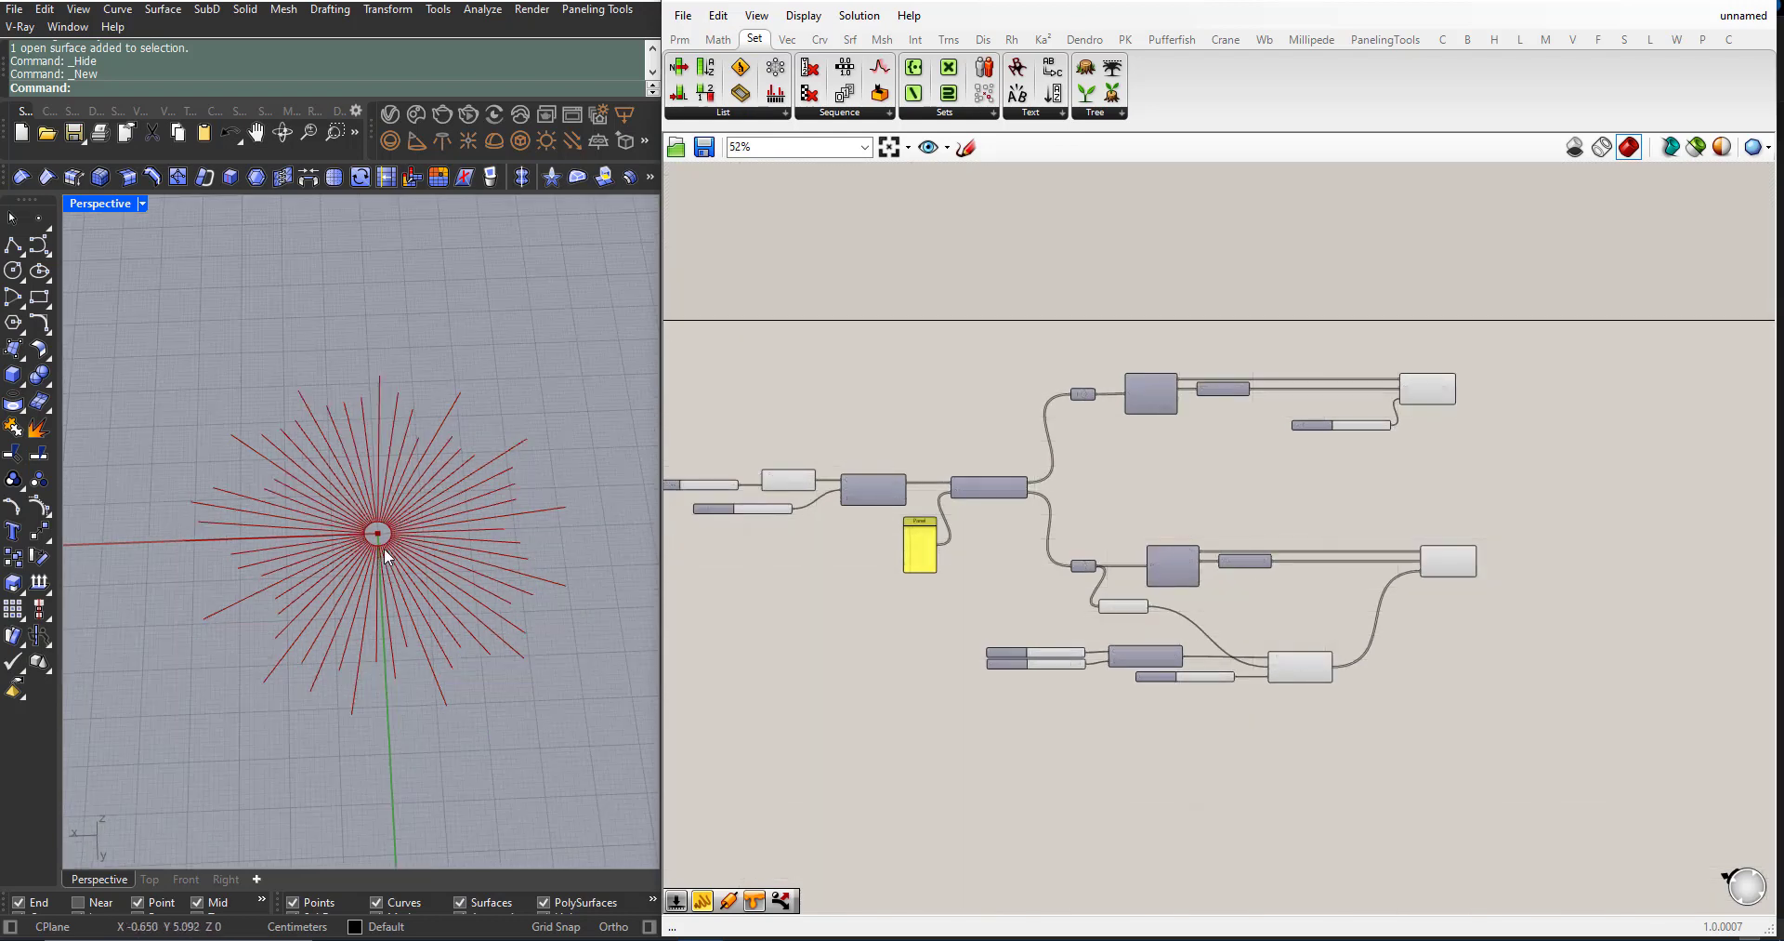
{"action": "scroll", "coordinate": [396, 538], "scroll_direction": "up", "scroll_amount": 6}
{"action": "right_click_drag", "start_coordinate": [400, 539], "coordinate": [400, 495]}
{"action": "scroll", "coordinate": [400, 496], "scroll_direction": "down", "scroll_amount": 5}
{"action": "scroll", "coordinate": [386, 537], "scroll_direction": "up", "scroll_amount": 7}
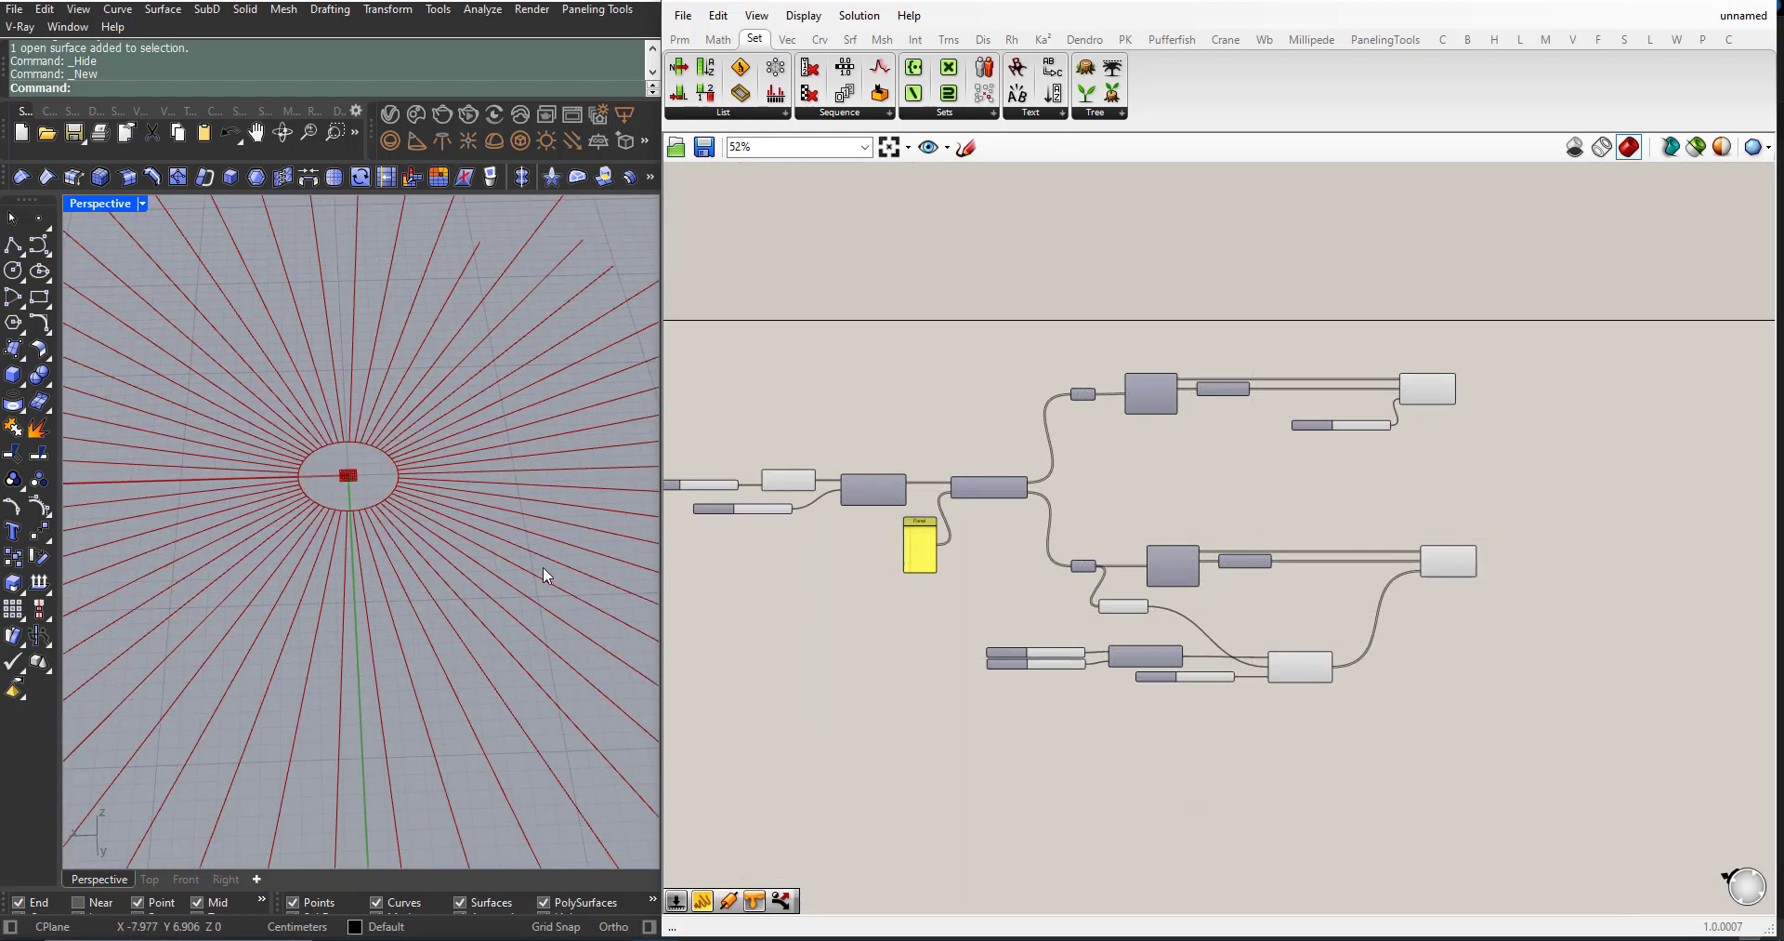
Step: Align the List A Line component vertically with the List B Line component, moving its length slider along with it
{"action": "scroll", "coordinate": [1141, 518], "scroll_direction": "down", "scroll_amount": 1}
{"action": "scroll", "coordinate": [1422, 465], "scroll_direction": "up", "scroll_amount": 3}
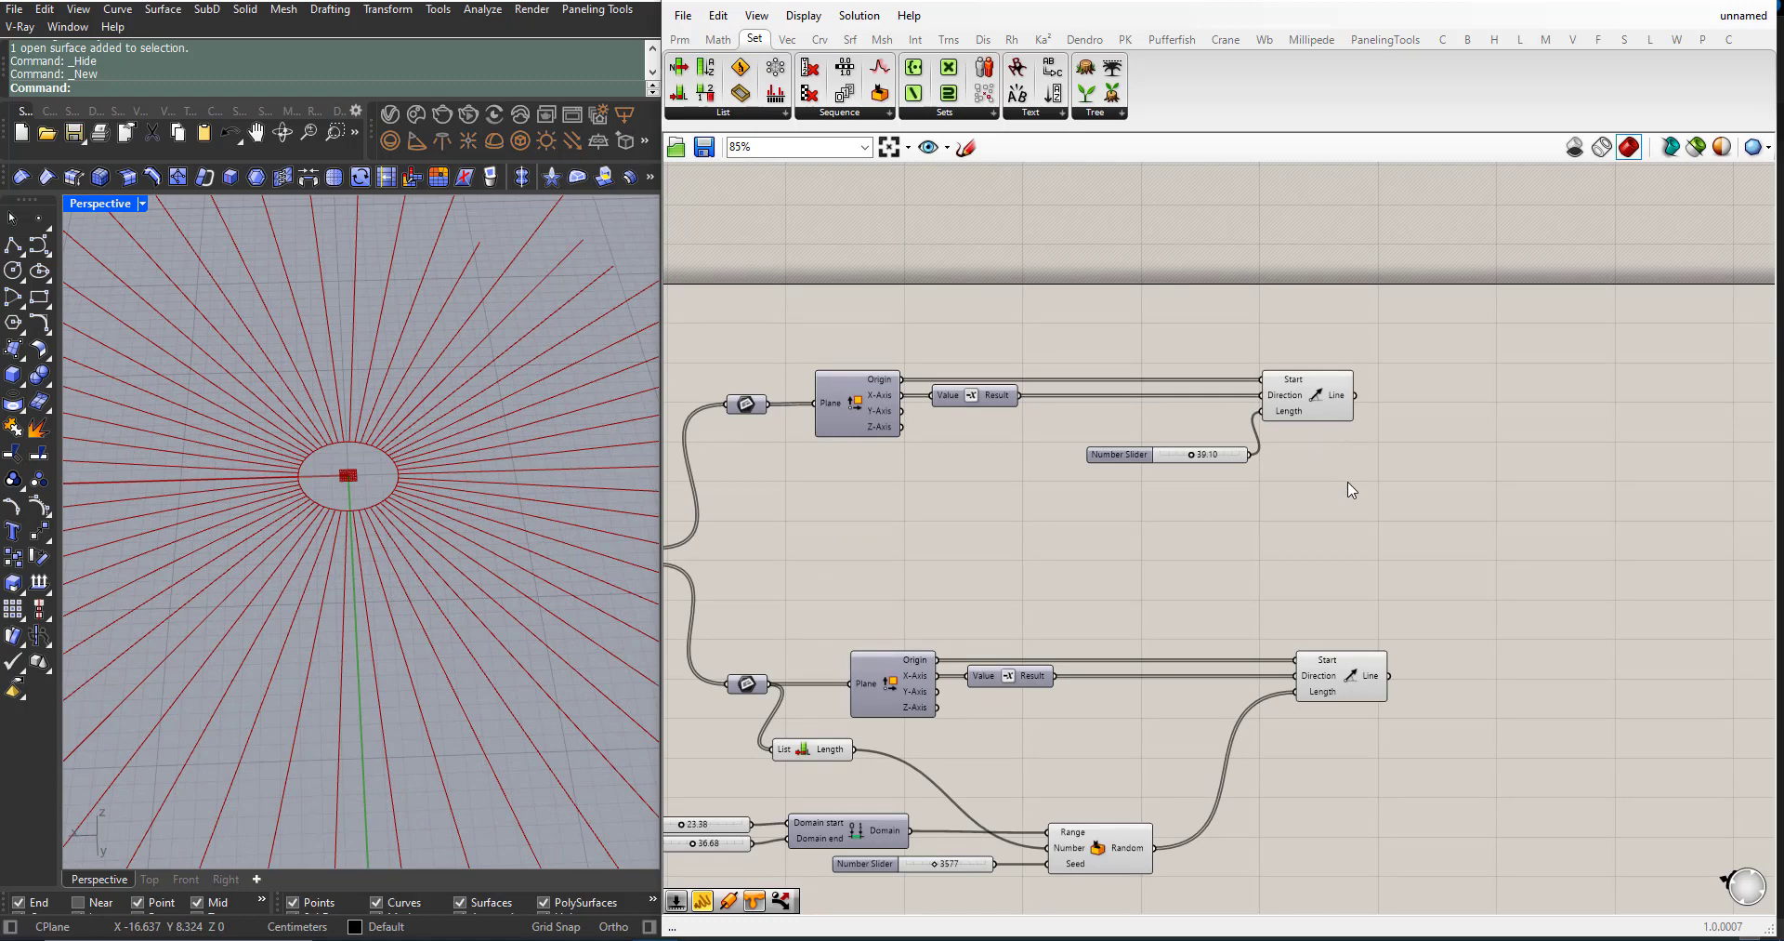
{"action": "left_click_drag", "start_coordinate": [1353, 490], "coordinate": [1342, 390]}
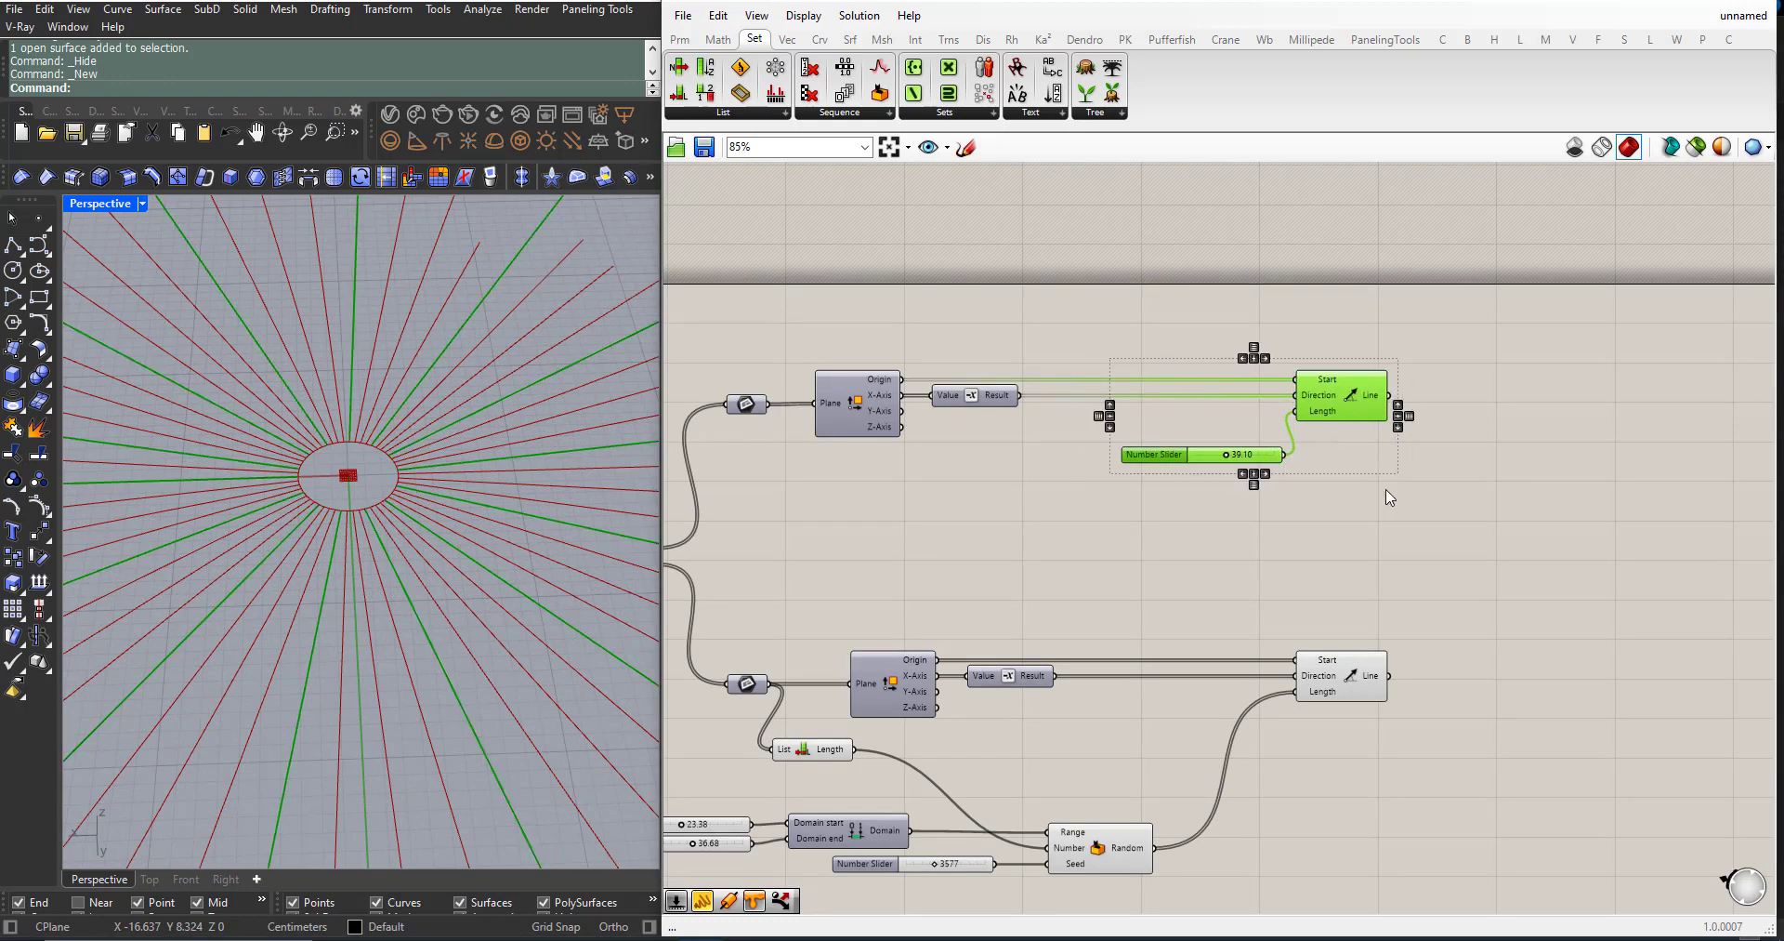
{"action": "left_click", "coordinate": [1361, 509]}
Step: Move the List A length slider level with the Length input of its Line component
{"action": "scroll", "coordinate": [1217, 583], "scroll_direction": "down", "scroll_amount": 2}
{"action": "scroll", "coordinate": [1485, 584], "scroll_direction": "up", "scroll_amount": 3}
{"action": "right_click_drag", "start_coordinate": [455, 553], "coordinate": [389, 587]}
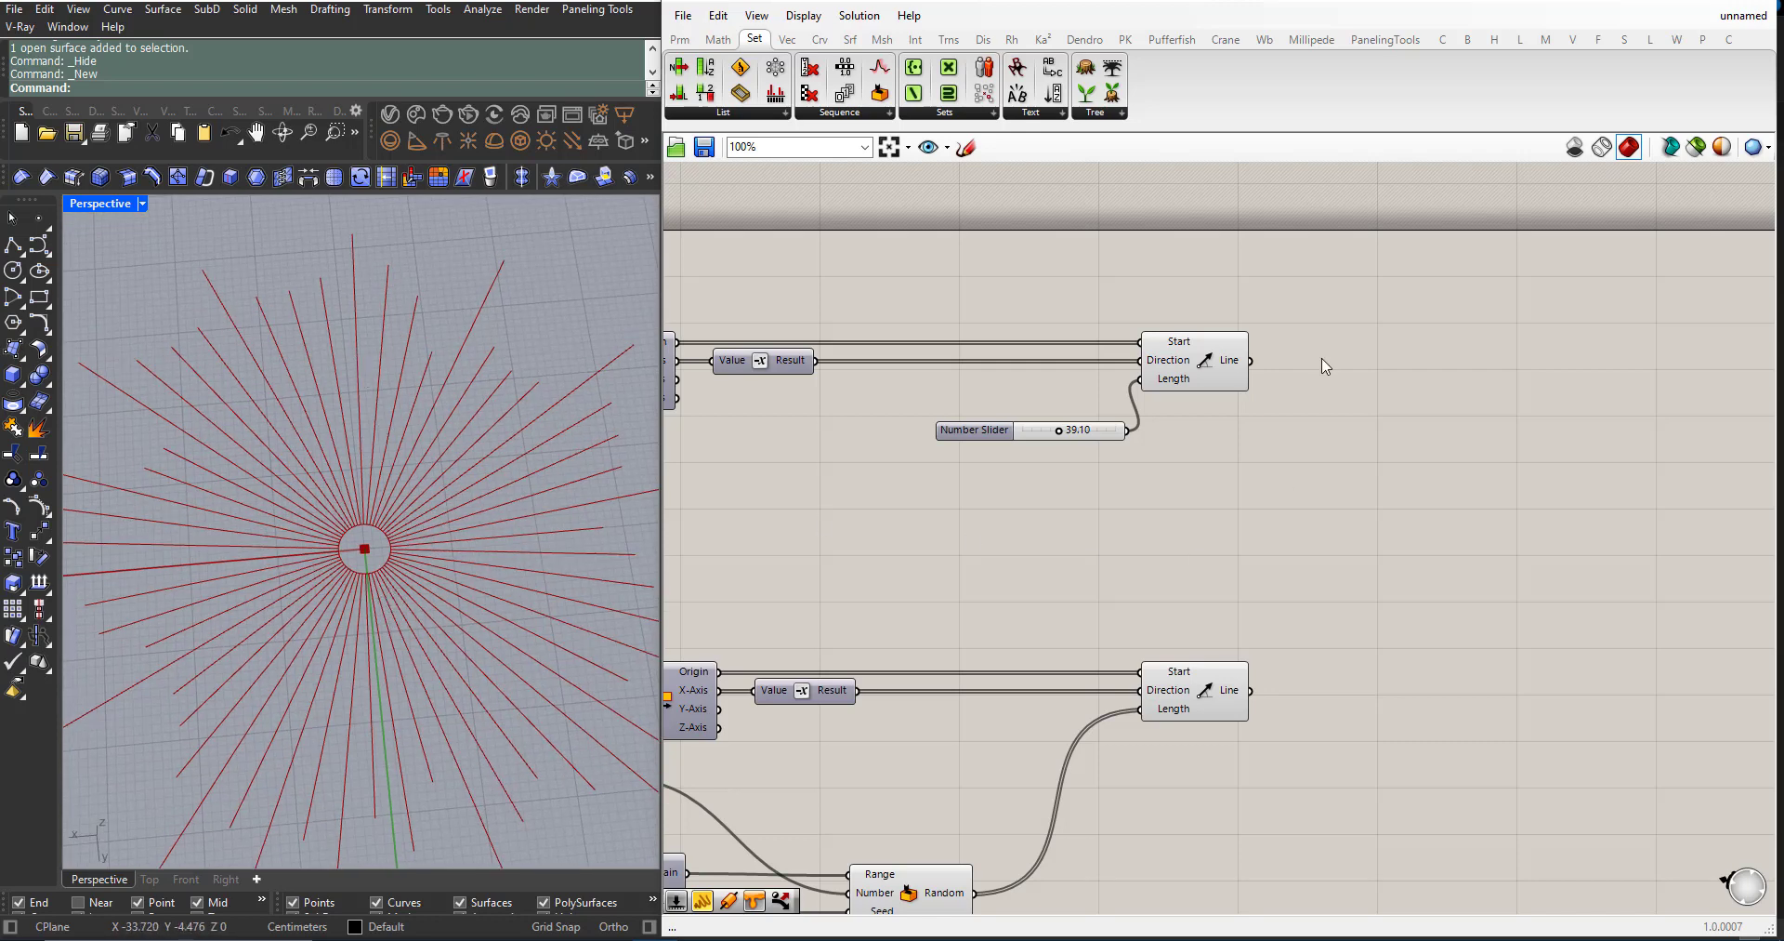
{"action": "scroll", "coordinate": [911, 560], "scroll_direction": "down", "scroll_amount": 1}
{"action": "left_click_drag", "start_coordinate": [973, 456], "coordinate": [962, 413]}
Step: Add a Pipe component beside the two Line components and connect both Line outputs to its Curve input
{"action": "scroll", "coordinate": [853, 497], "scroll_direction": "down", "scroll_amount": 2}
{"action": "scroll", "coordinate": [1163, 521], "scroll_direction": "up", "scroll_amount": 4}
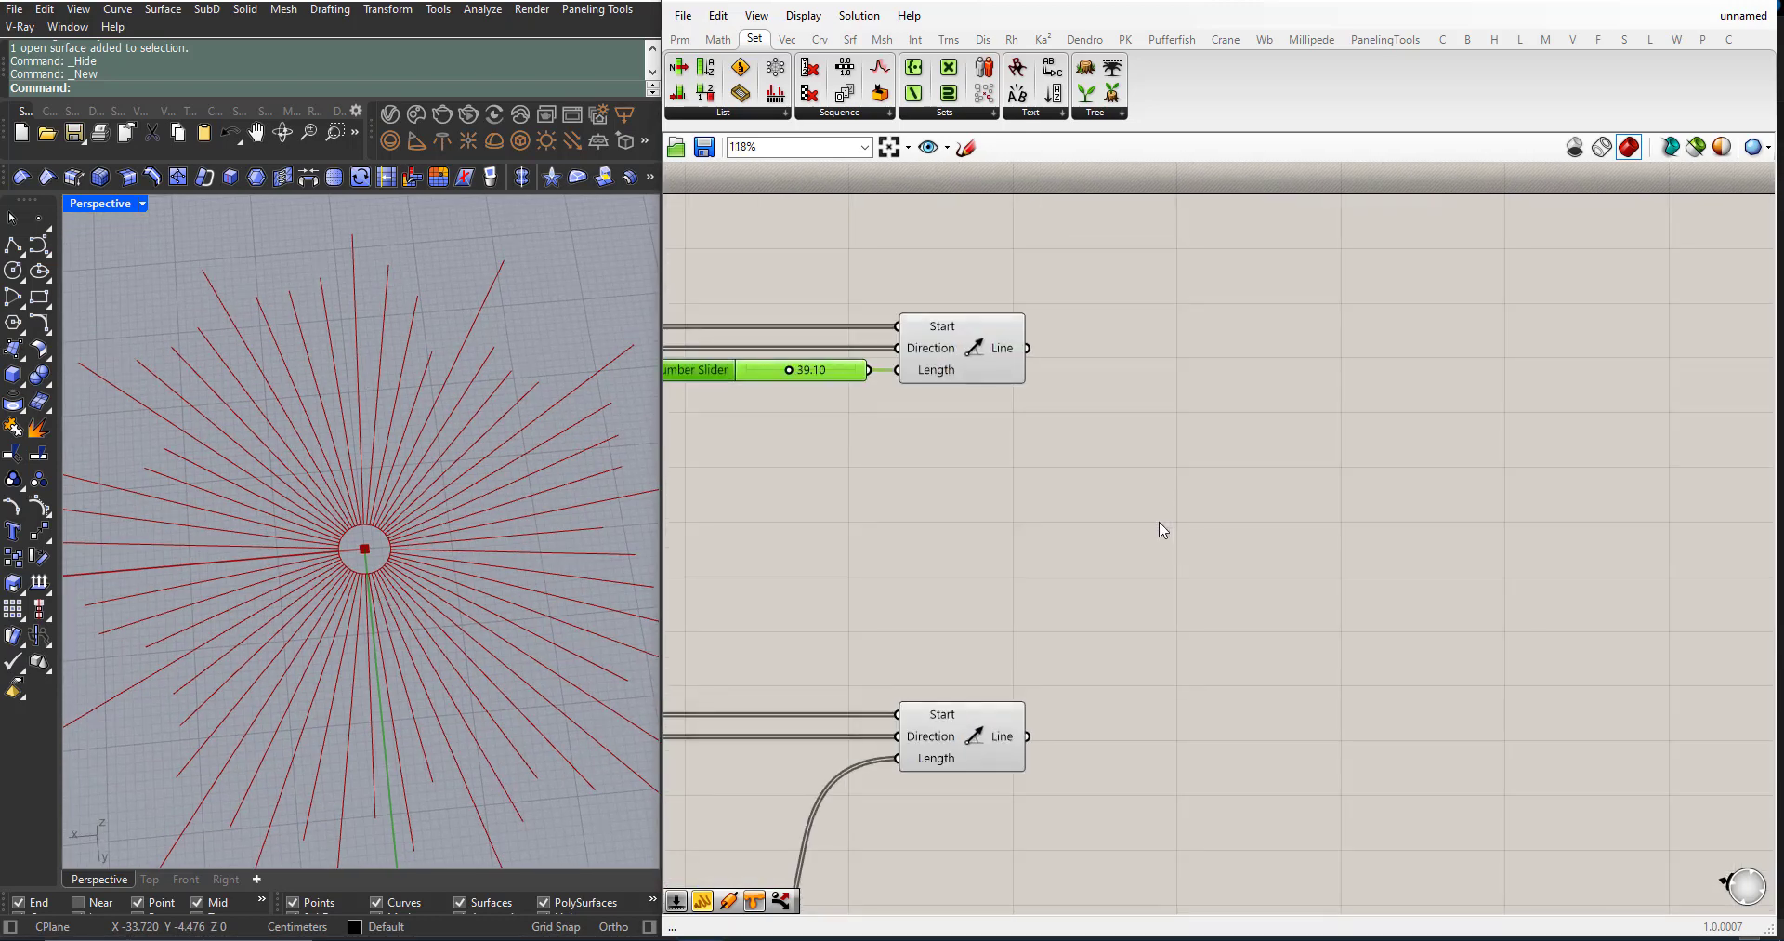
{"action": "double_click", "coordinate": [1161, 521]}
{"action": "type", "text": "pipe"}
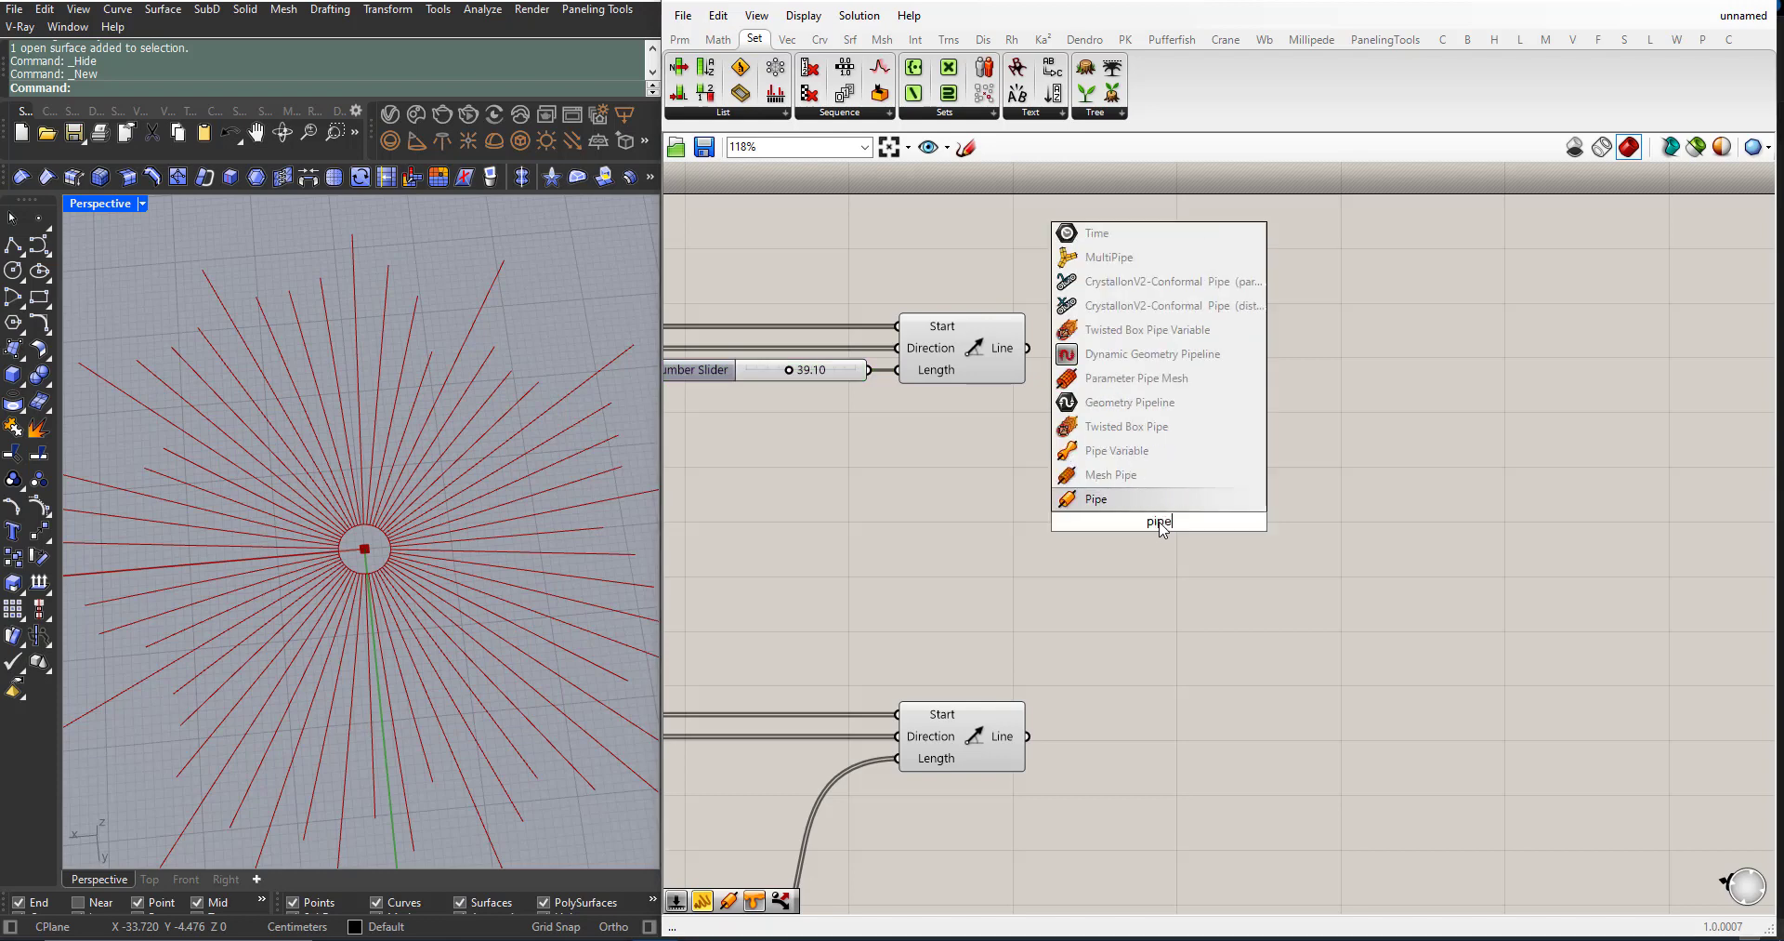
{"action": "key", "text": "Return"}
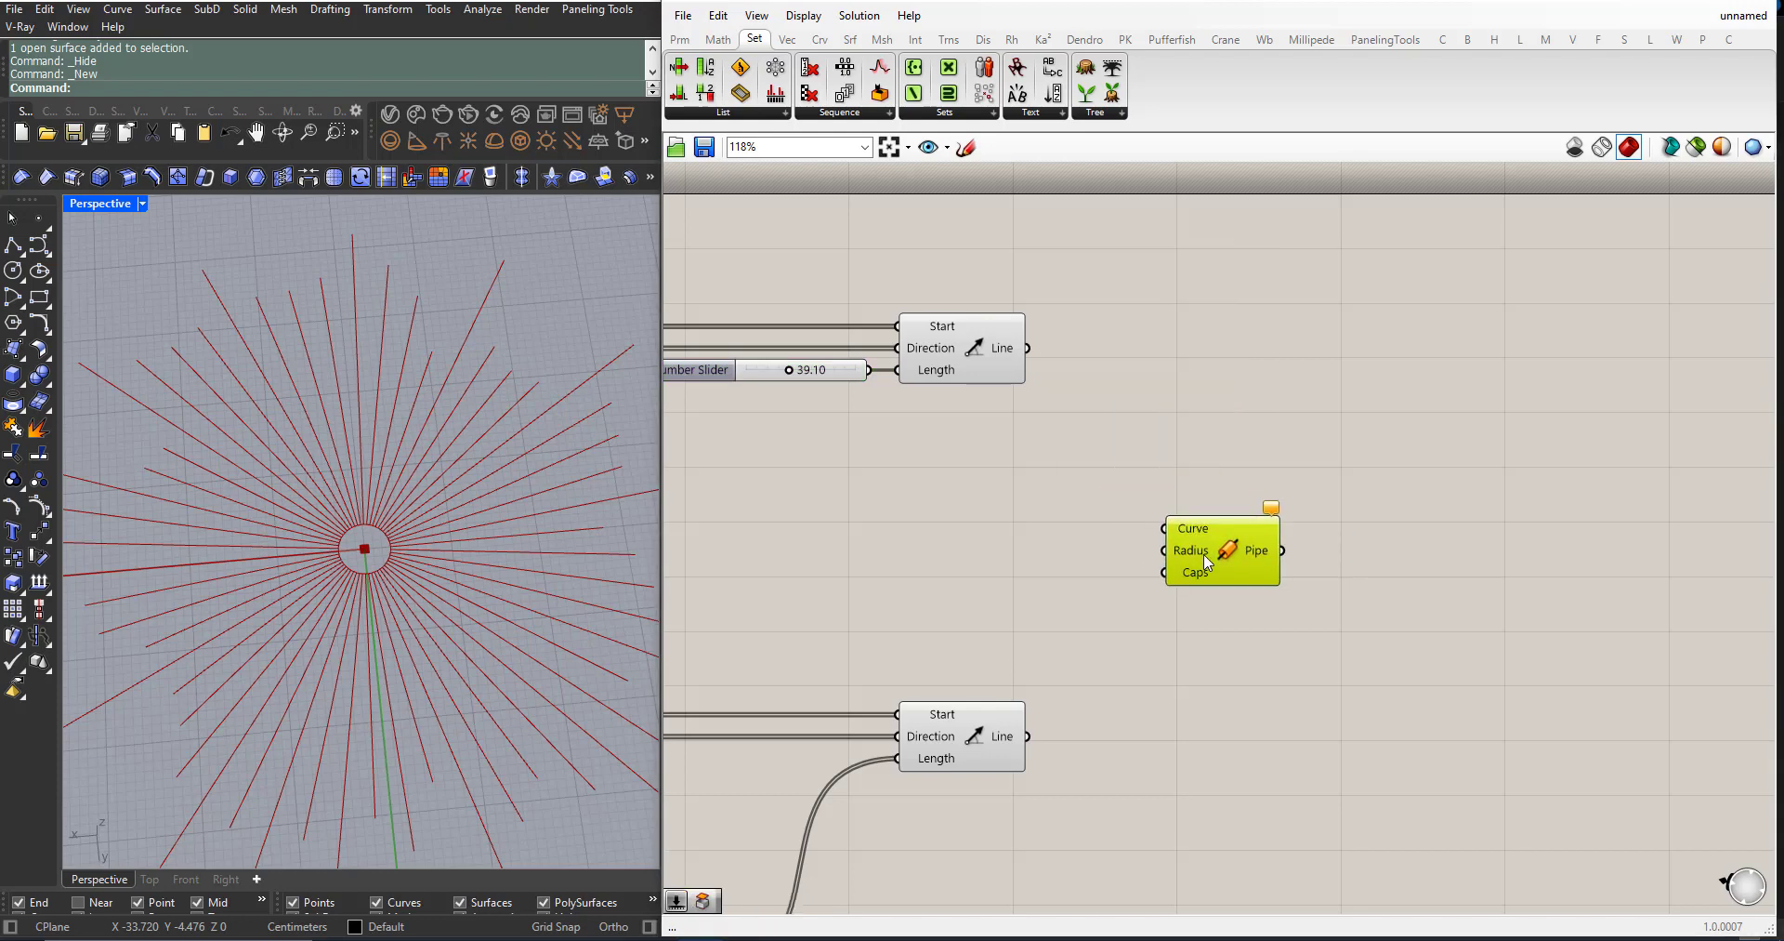
{"action": "left_click_drag", "start_coordinate": [1179, 540], "coordinate": [1173, 534]}
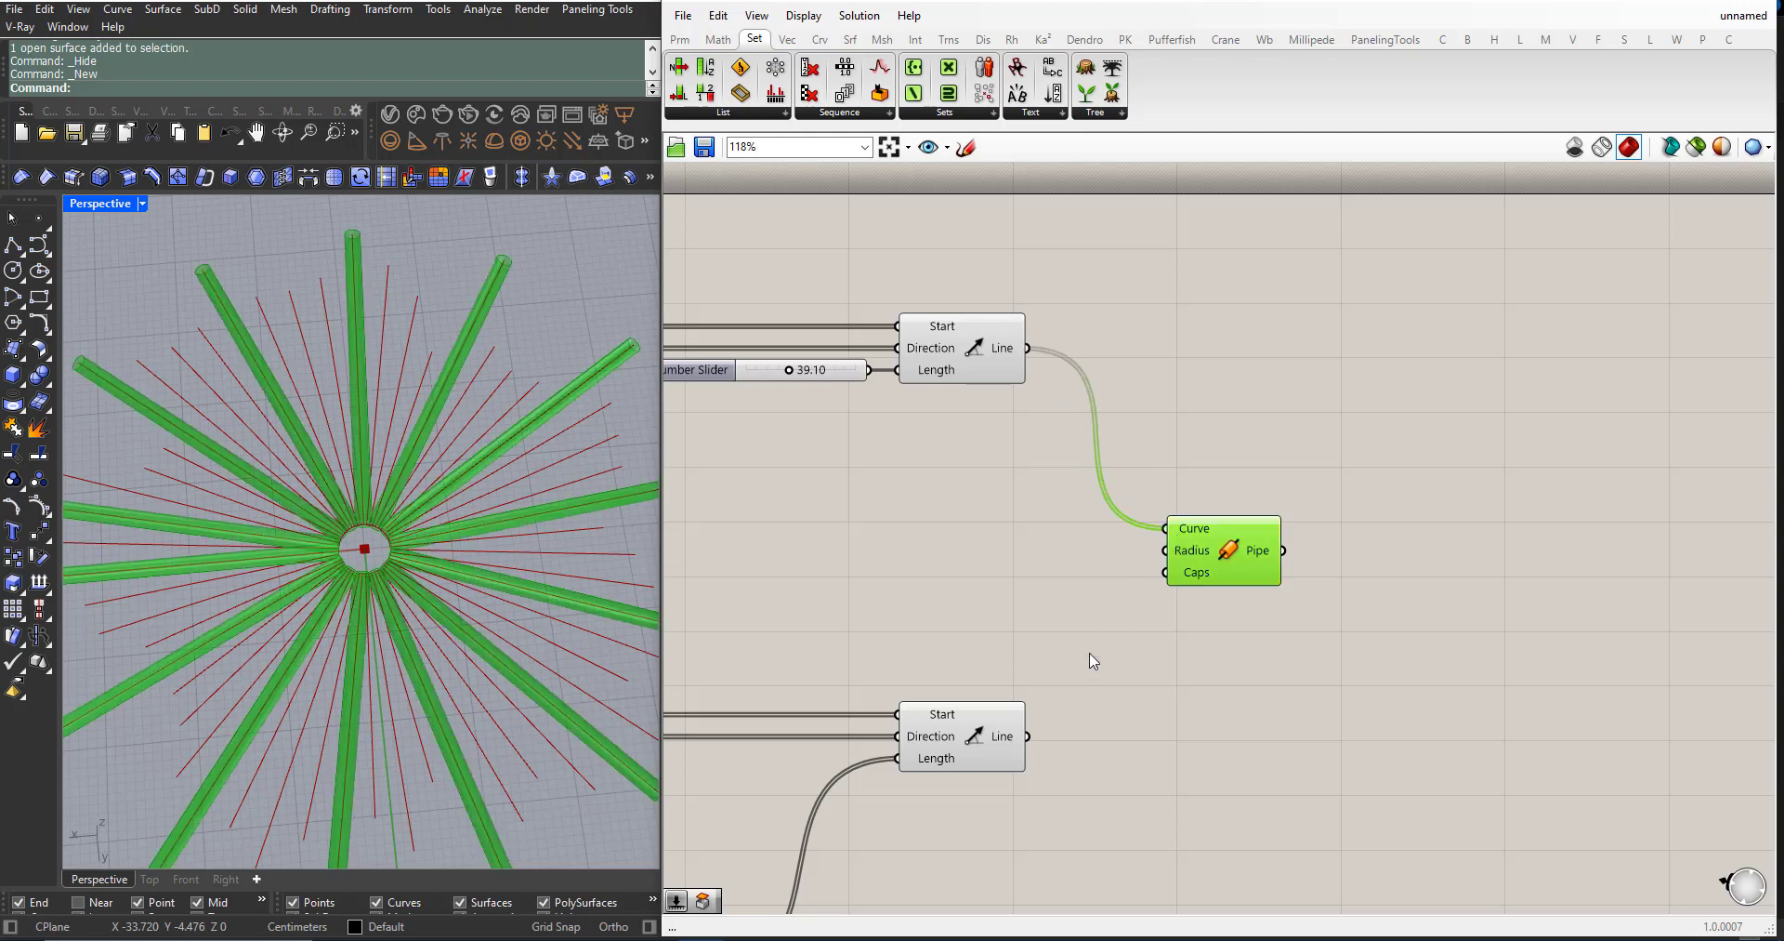
{"action": "left_click_drag", "start_coordinate": [1030, 743], "coordinate": [1166, 529], "text": "shift"}
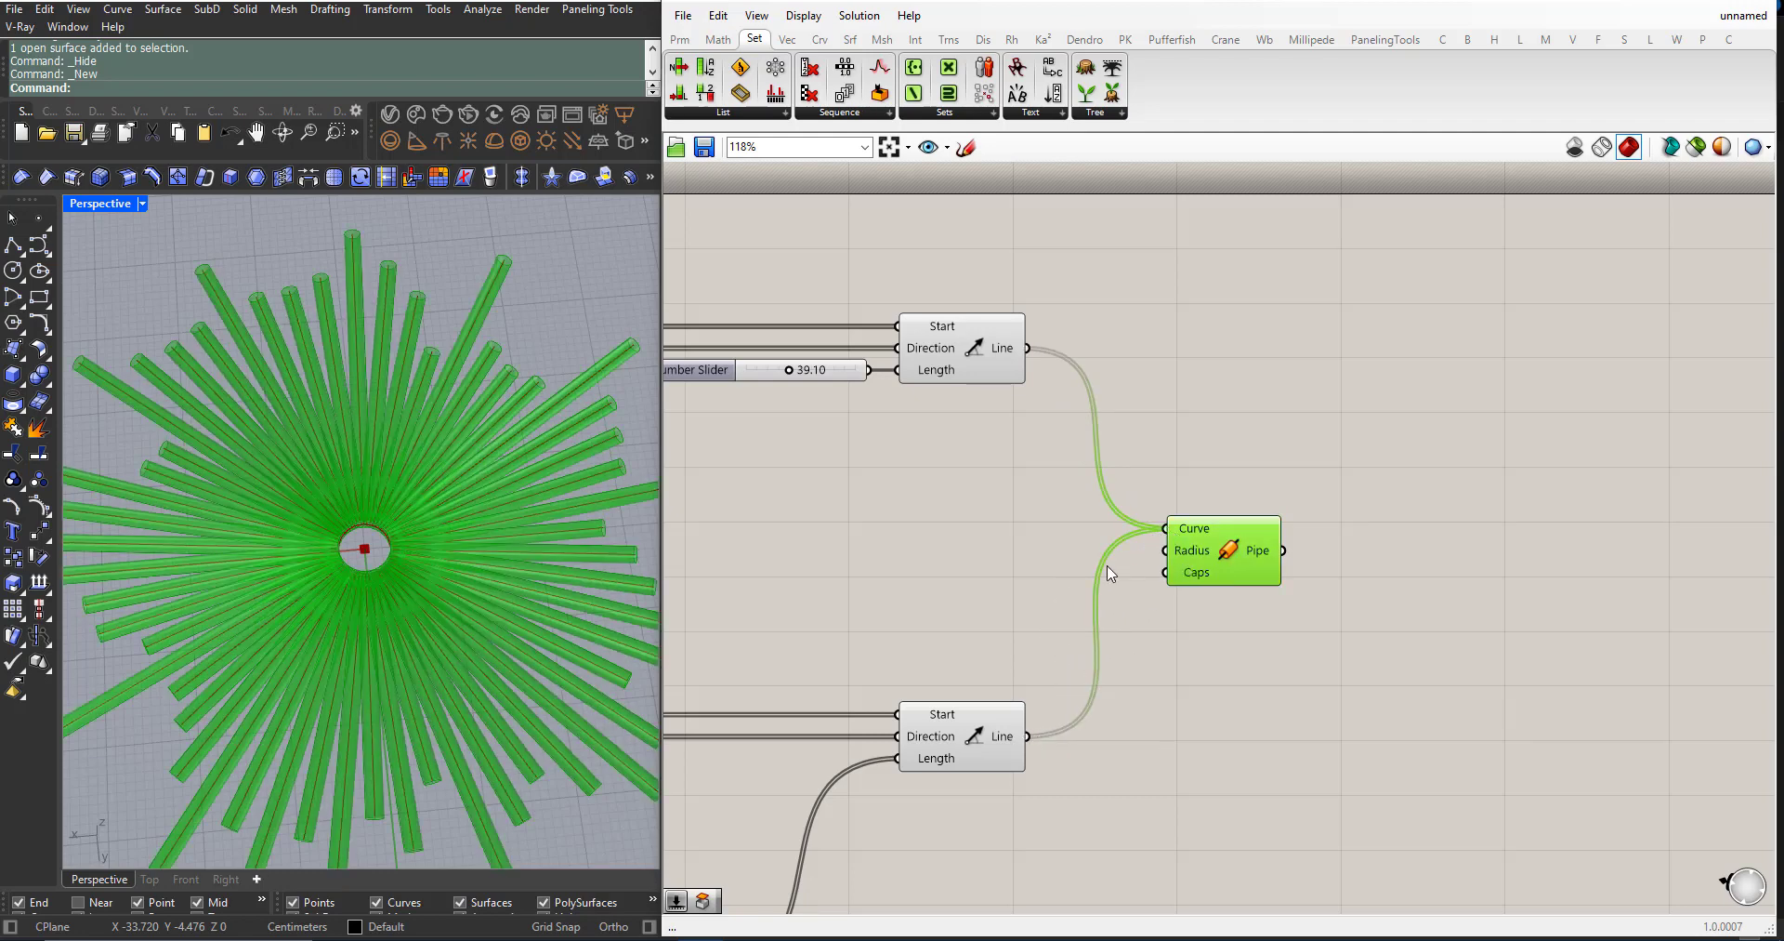
Step: Add a number slider set to 0.1, connect it to the Pipe's Radius input and line it up with that input
{"action": "double_click", "coordinate": [932, 560]}
{"action": "type", "text": "0"}
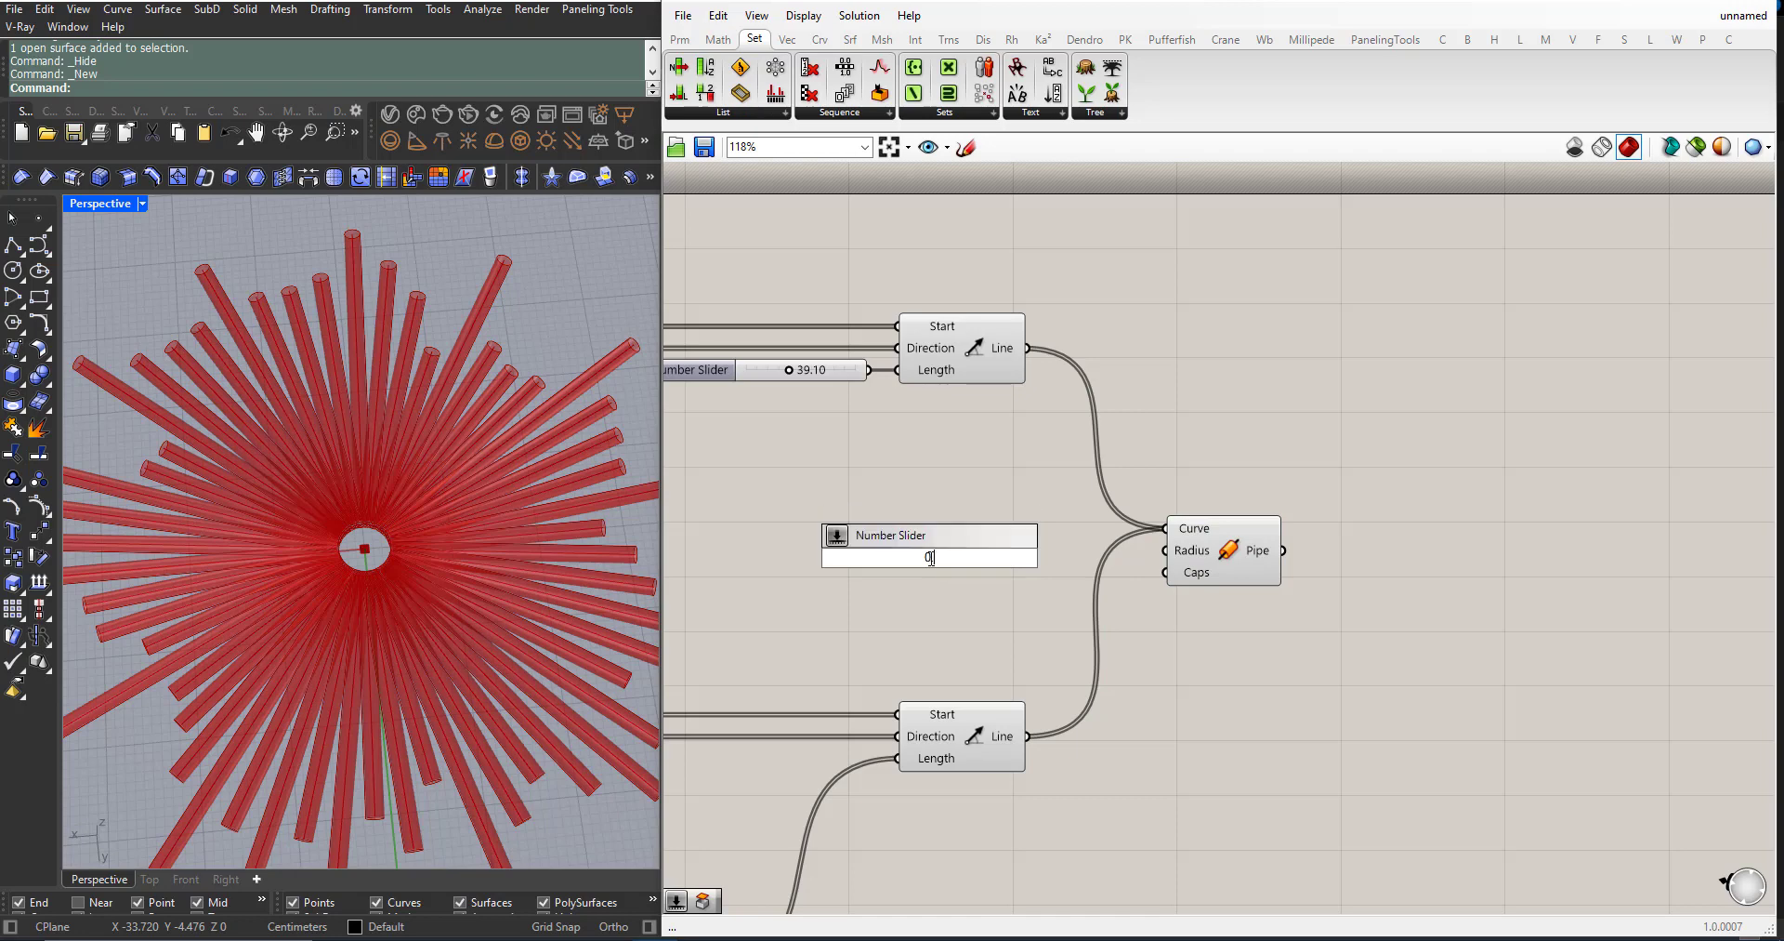
{"action": "type", "text": ".1"}
{"action": "key", "text": "Return"}
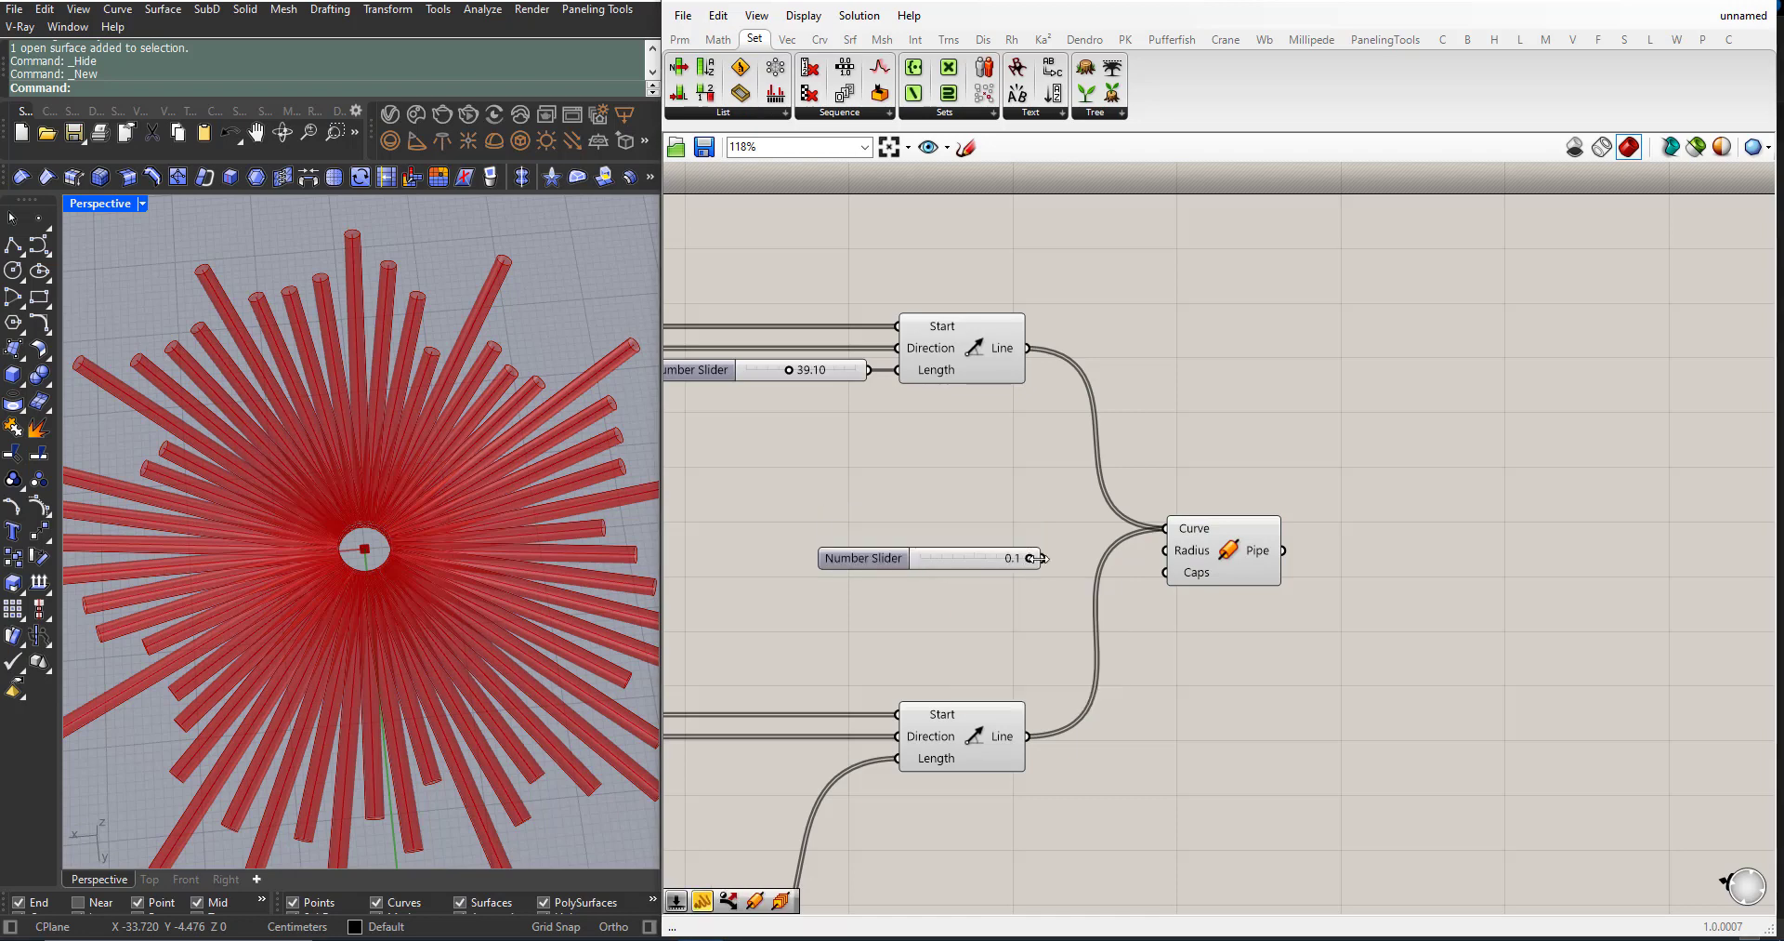
{"action": "left_click_drag", "start_coordinate": [1043, 559], "coordinate": [1167, 550]}
{"action": "left_click_drag", "start_coordinate": [864, 557], "coordinate": [848, 551]}
Step: Set the Pipe radius slider's accuracy to two decimal digits and fine-tune its value
{"action": "scroll", "coordinate": [587, 526], "scroll_direction": "up", "scroll_amount": 3}
{"action": "double_click", "coordinate": [844, 552]}
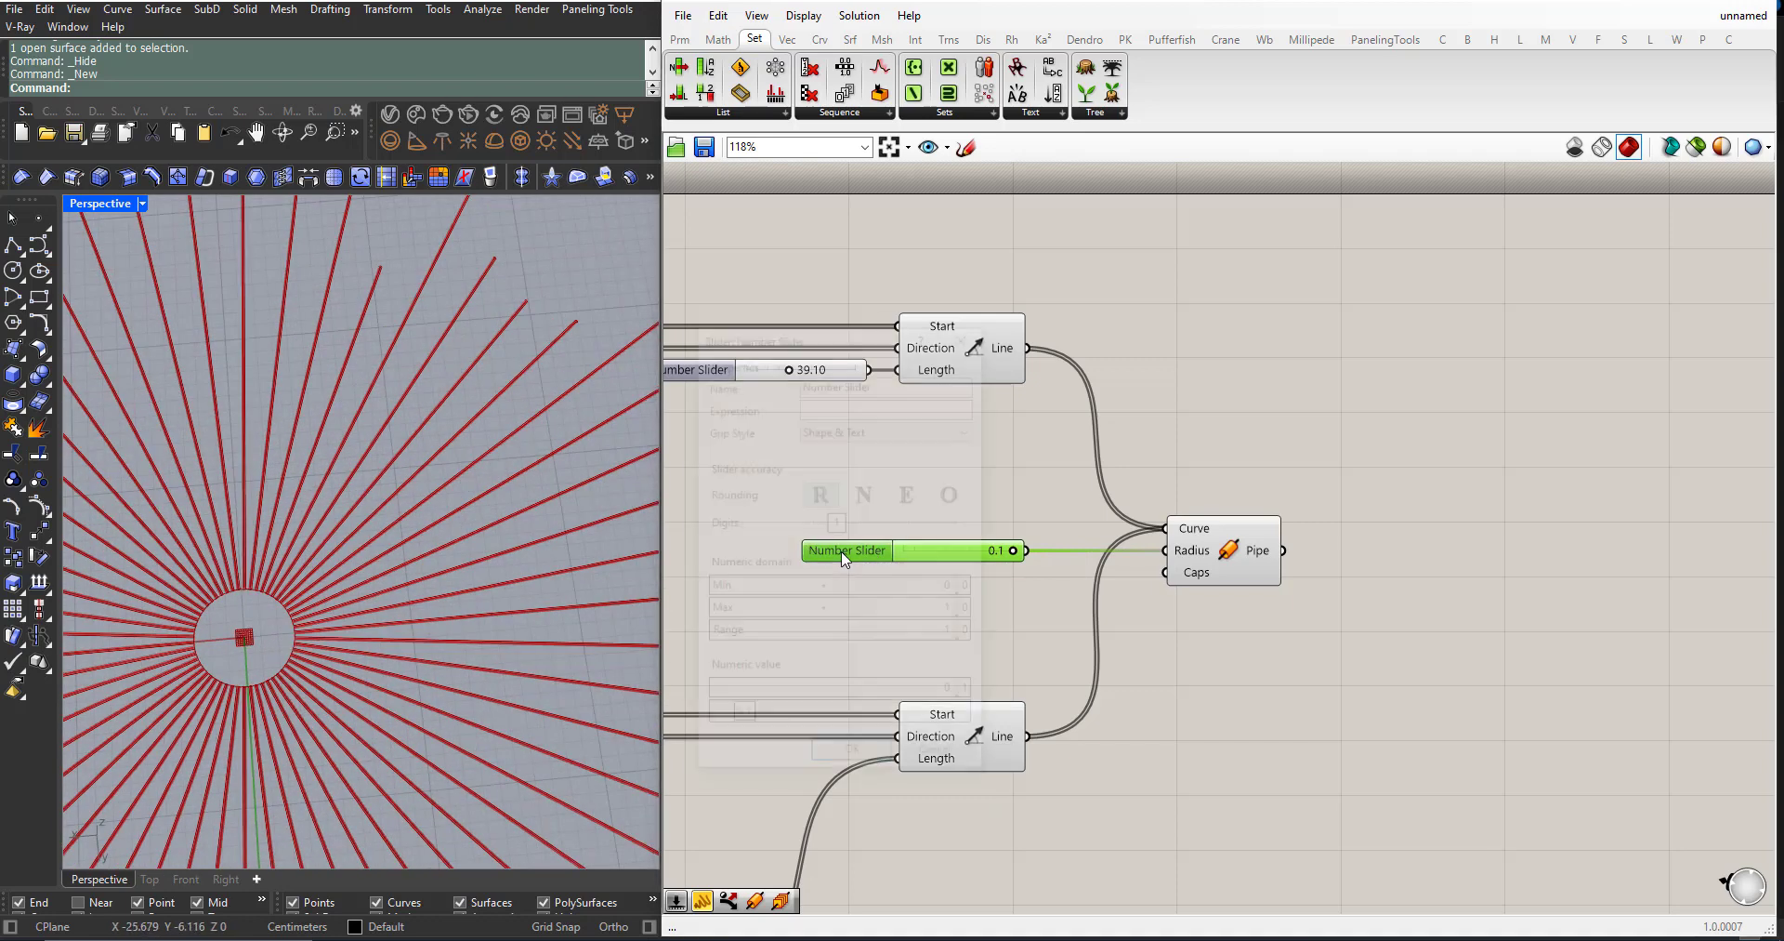
{"action": "left_click_drag", "start_coordinate": [949, 618], "coordinate": [954, 562]}
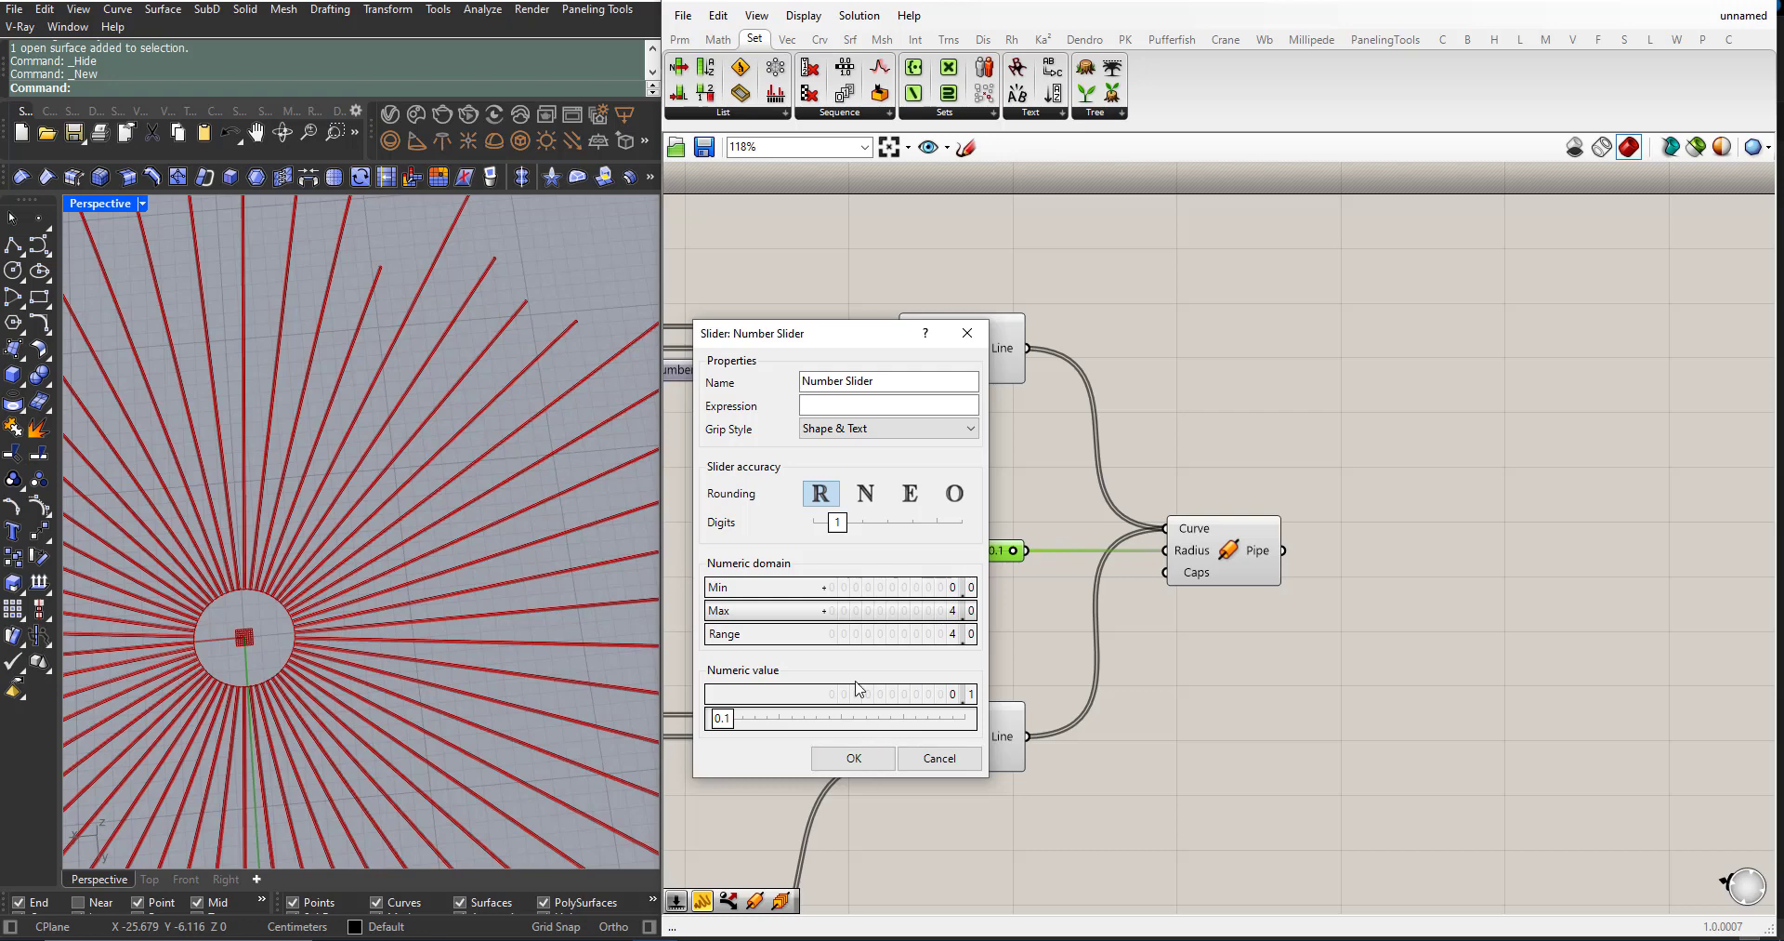
{"action": "left_click_drag", "start_coordinate": [837, 522], "coordinate": [862, 522]}
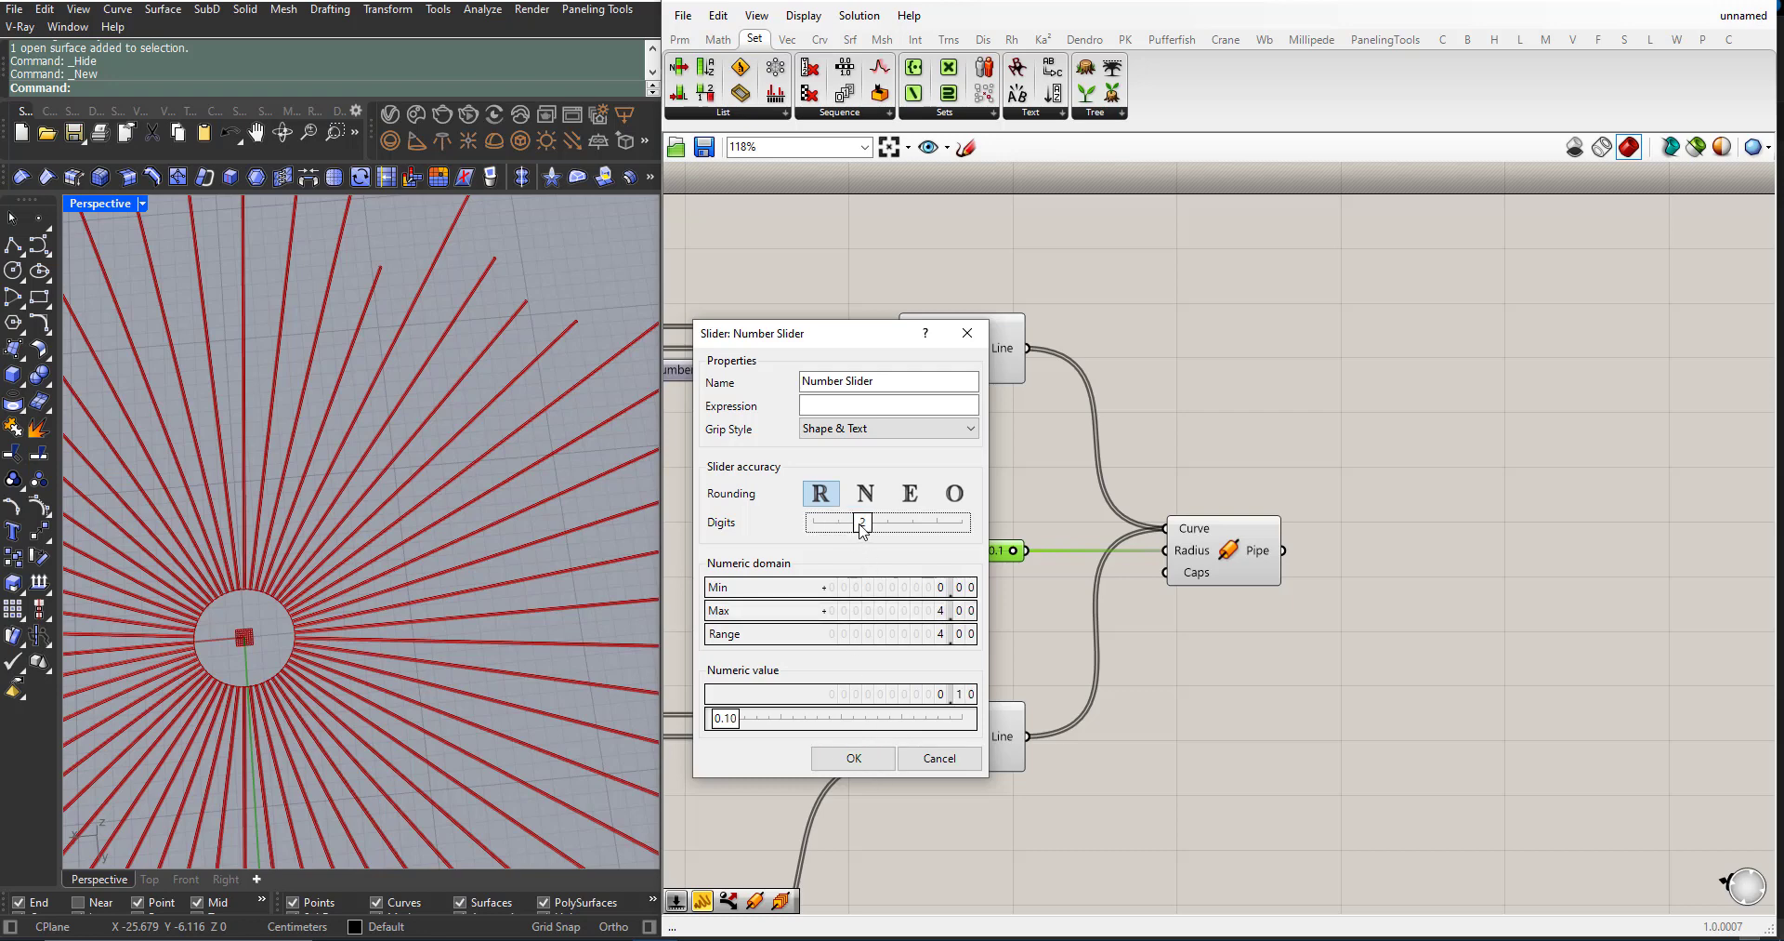
{"action": "left_click", "coordinate": [876, 755]}
{"action": "scroll", "coordinate": [966, 555], "scroll_direction": "up", "scroll_amount": 3}
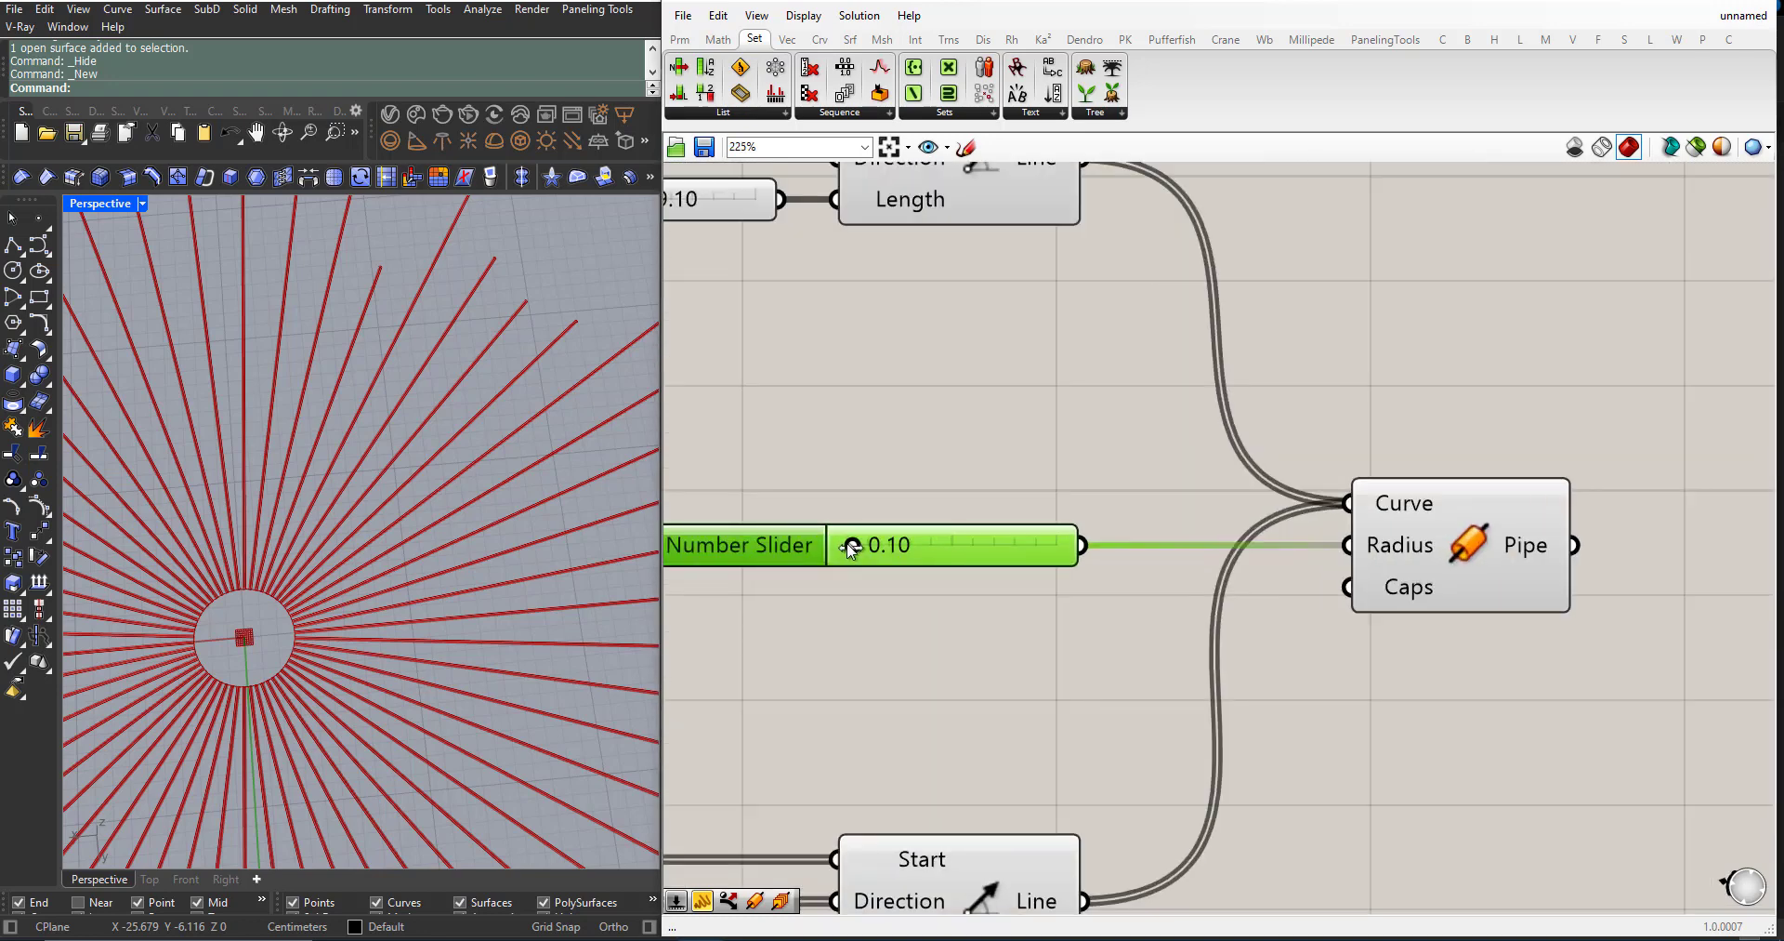
{"action": "left_click_drag", "start_coordinate": [851, 548], "coordinate": [853, 548]}
Step: Move the Circle component together with its radius slider and the division count slider below the rest of the definition
{"action": "scroll", "coordinate": [454, 559], "scroll_direction": "down", "scroll_amount": 5}
{"action": "mouse_move", "coordinate": [455, 559]}
{"action": "right_mouse_down"}
{"action": "mouse_move", "coordinate": [446, 506]}
{"action": "mouse_move", "coordinate": [449, 541]}
{"action": "right_mouse_up"}
{"action": "scroll", "coordinate": [1354, 426], "scroll_direction": "down", "scroll_amount": 6}
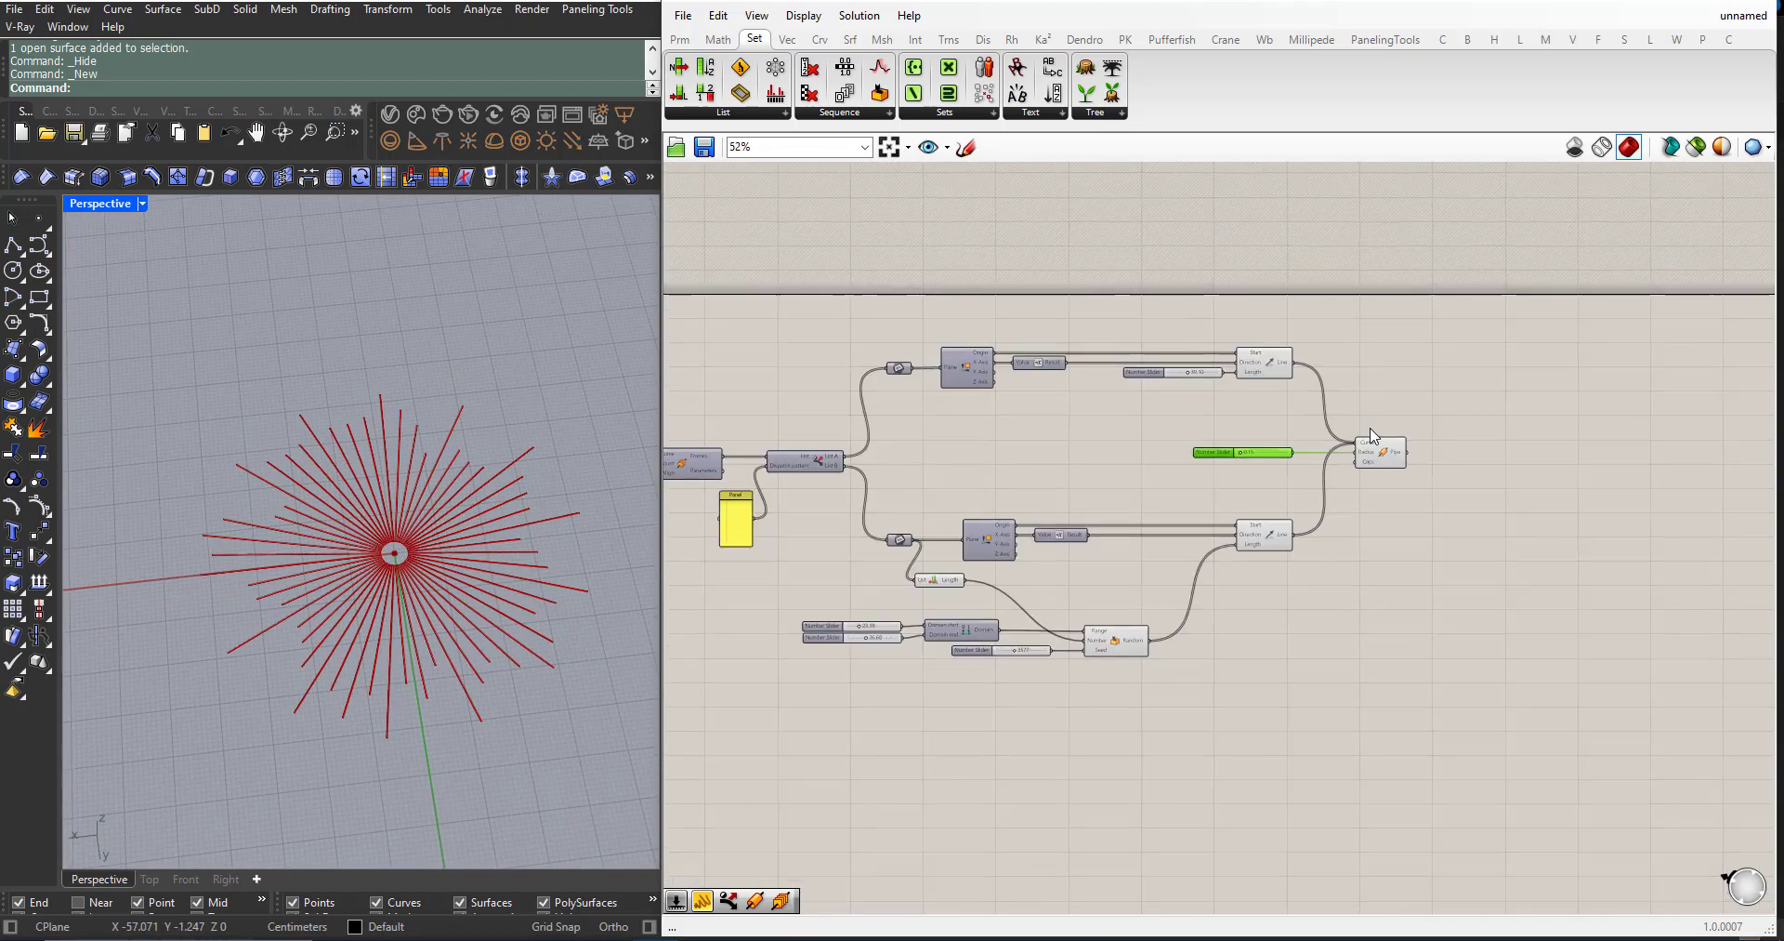
{"action": "scroll", "coordinate": [1221, 389], "scroll_direction": "down", "scroll_amount": 3}
{"action": "scroll", "coordinate": [1217, 494], "scroll_direction": "up", "scroll_amount": 3}
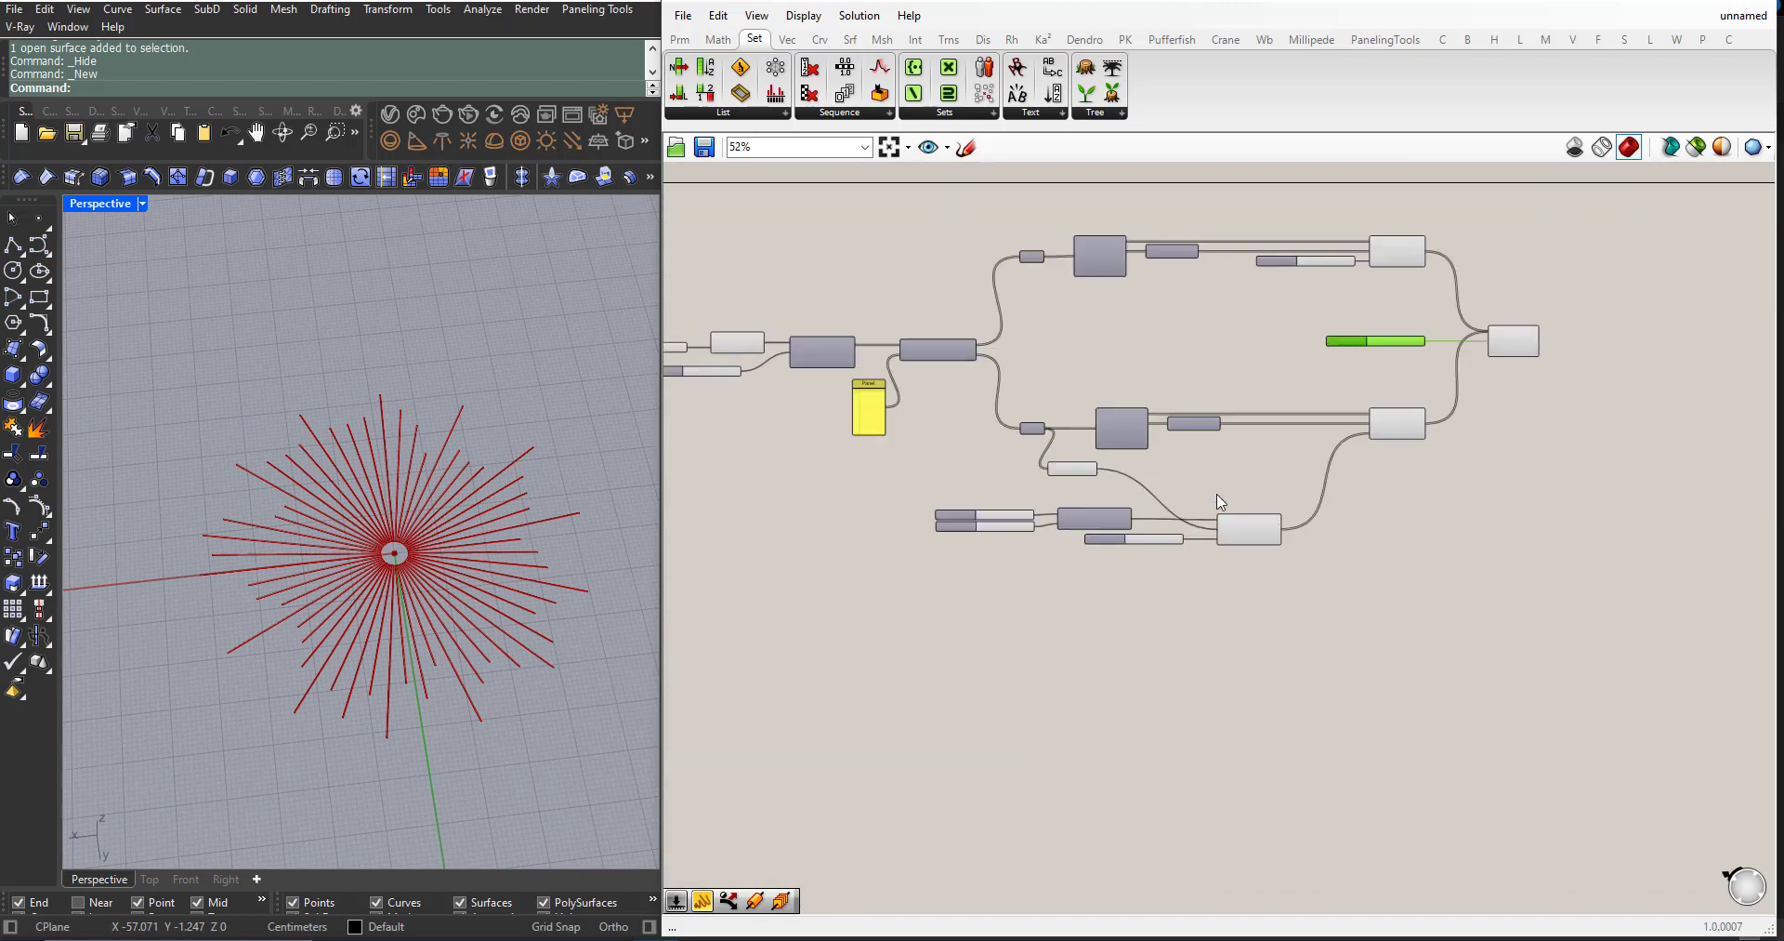
{"action": "scroll", "coordinate": [764, 365], "scroll_direction": "up", "scroll_amount": 3}
{"action": "scroll", "coordinate": [1022, 372], "scroll_direction": "down", "scroll_amount": 4}
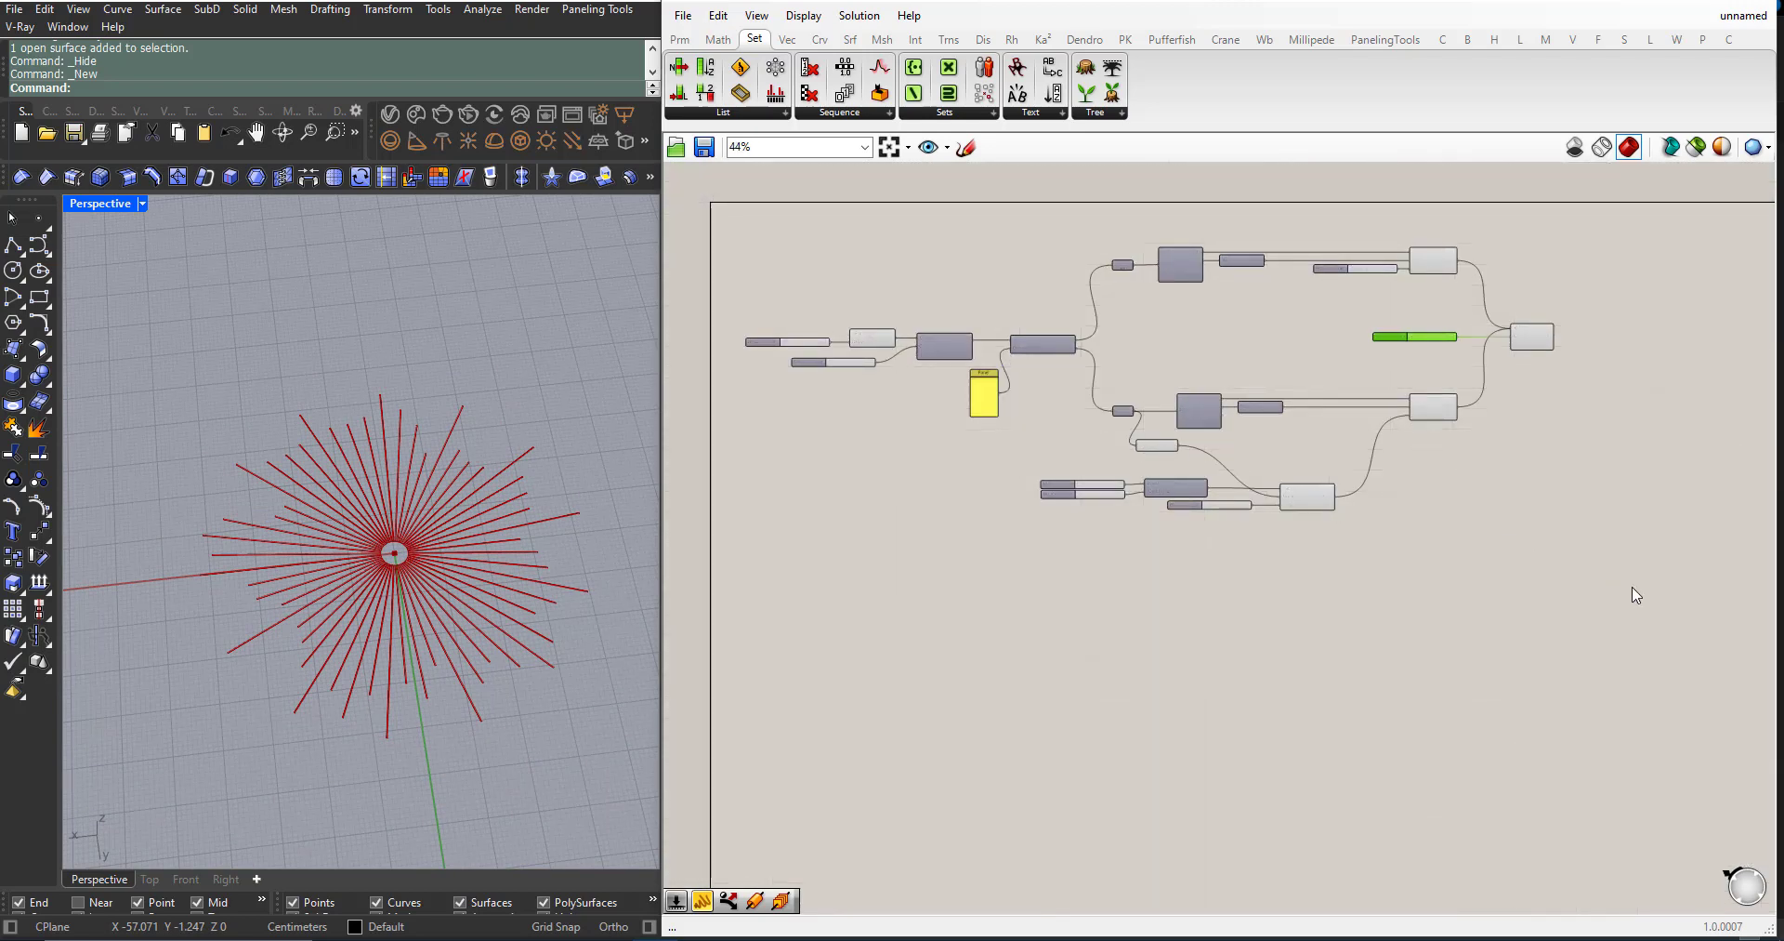
{"action": "left_click_drag", "start_coordinate": [901, 399], "coordinate": [844, 658]}
{"action": "left_click", "coordinate": [917, 758]}
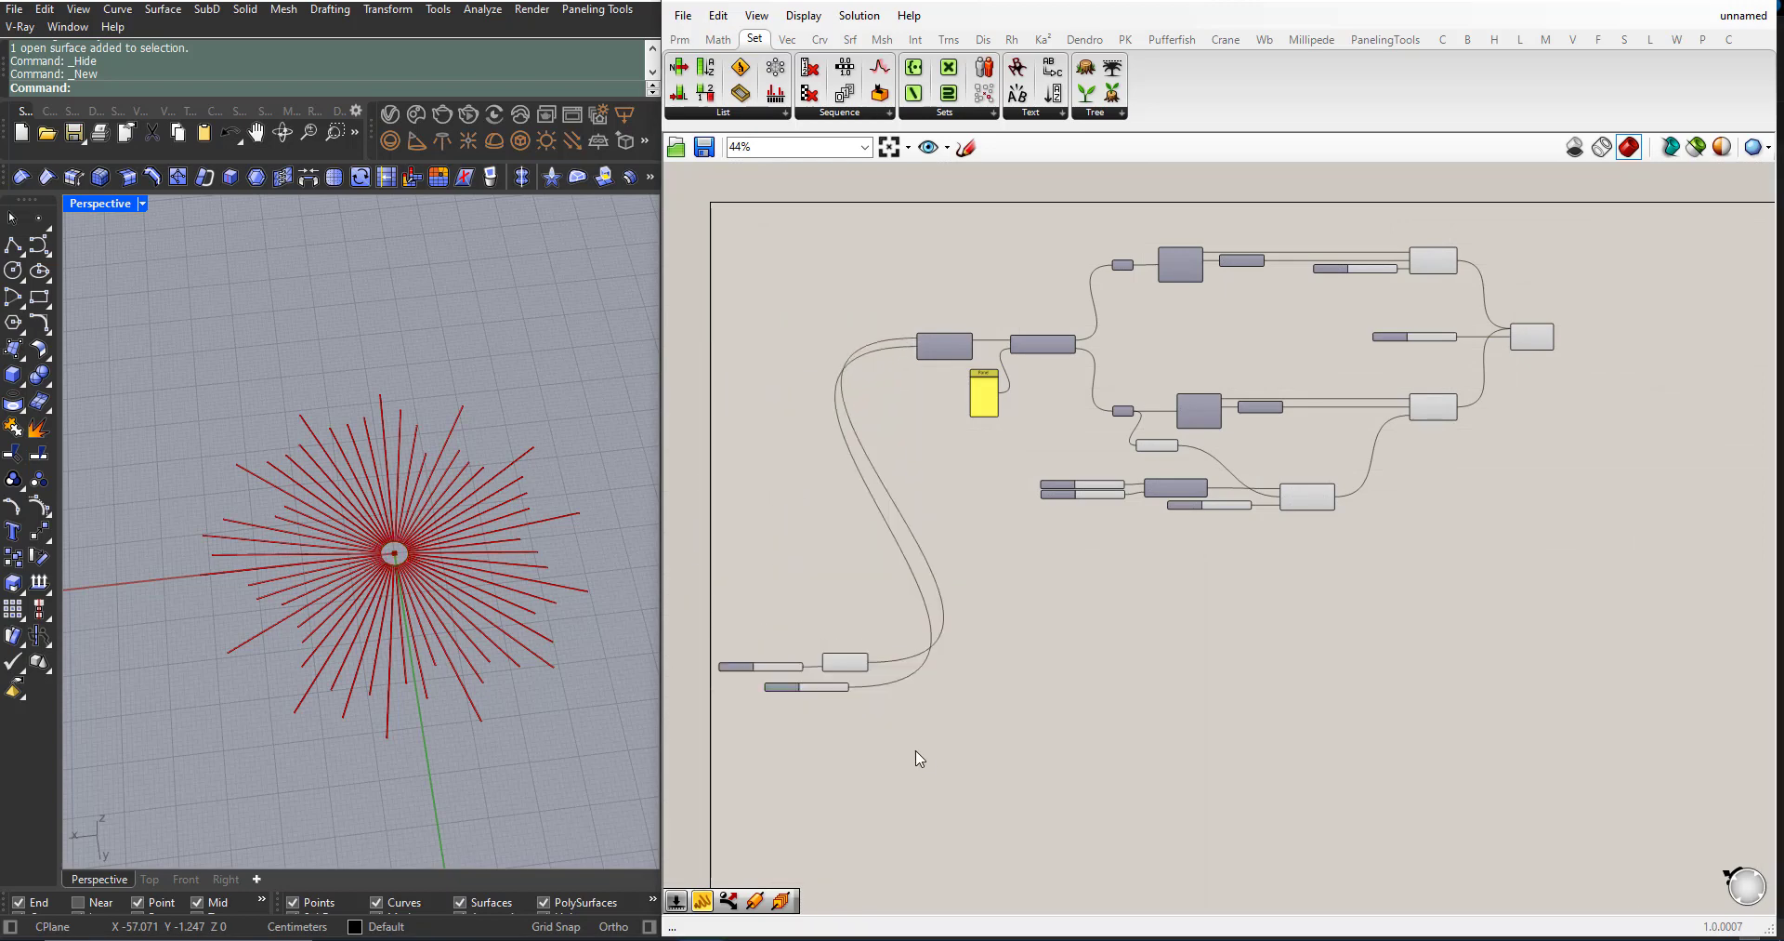
Step: Examine the Circle component and the central opening where the piped rays begin
{"action": "scroll", "coordinate": [842, 678], "scroll_direction": "up", "scroll_amount": 5}
{"action": "scroll", "coordinate": [843, 679], "scroll_direction": "up", "scroll_amount": 3}
{"action": "scroll", "coordinate": [854, 643], "scroll_direction": "down", "scroll_amount": 3}
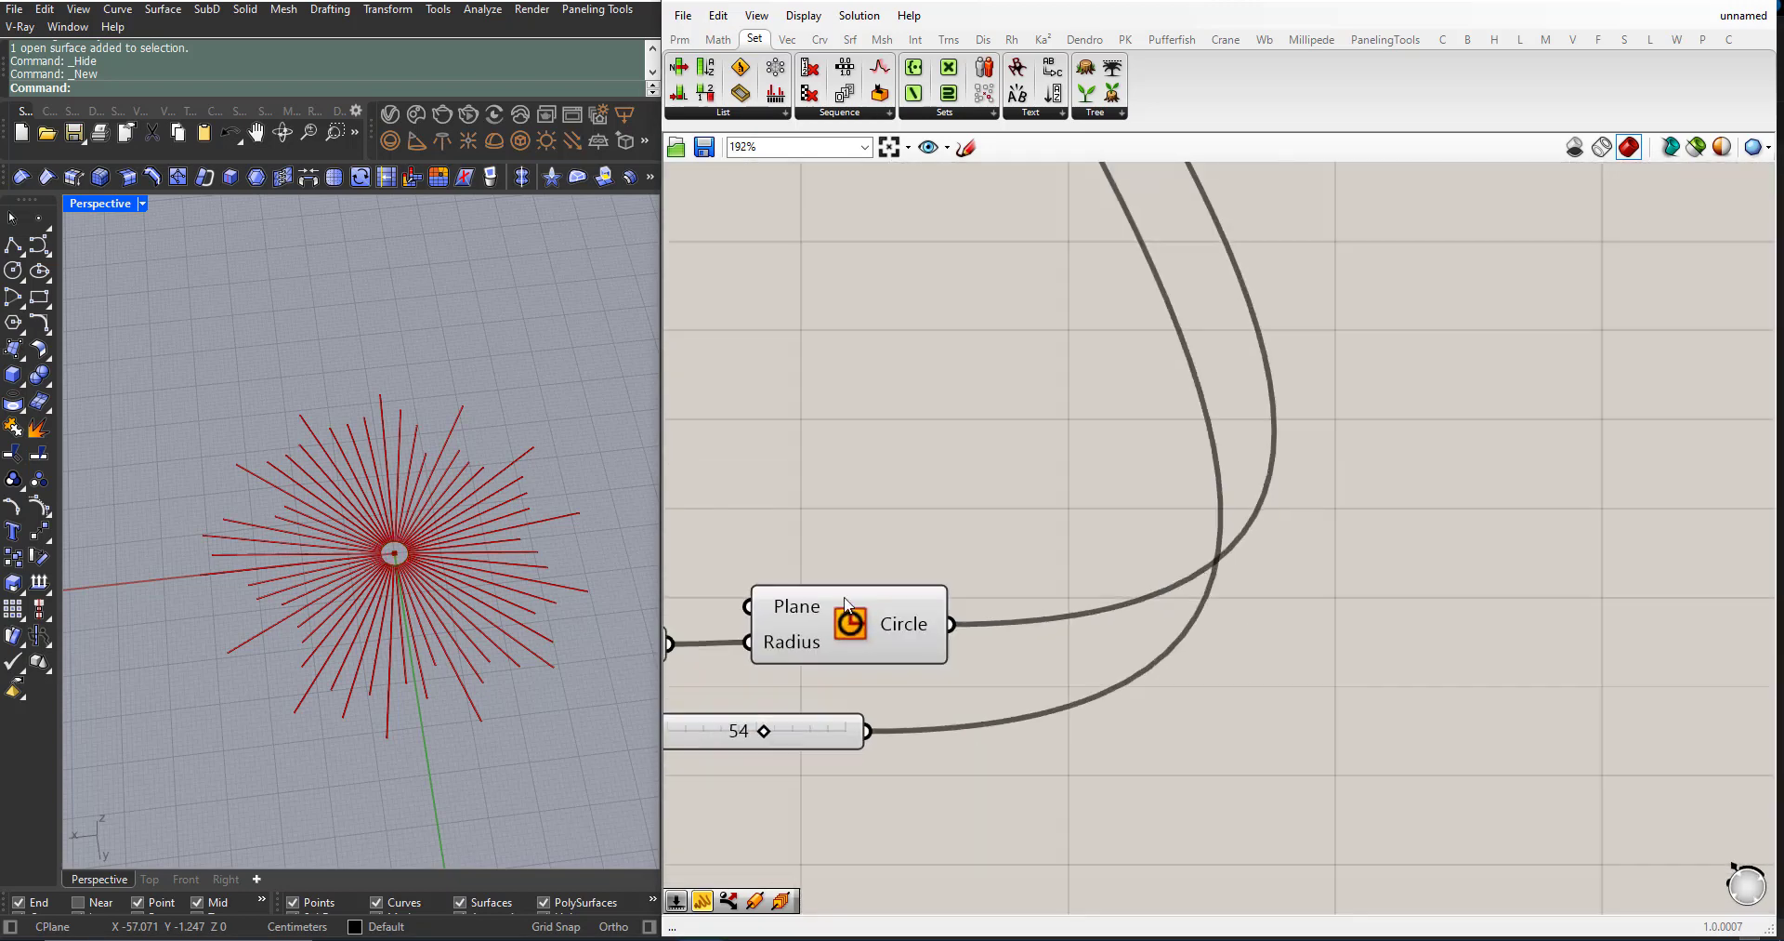
{"action": "scroll", "coordinate": [489, 533], "scroll_direction": "up", "scroll_amount": 3}
{"action": "scroll", "coordinate": [277, 589], "scroll_direction": "up", "scroll_amount": 2}
{"action": "scroll", "coordinate": [454, 570], "scroll_direction": "down", "scroll_amount": 5}
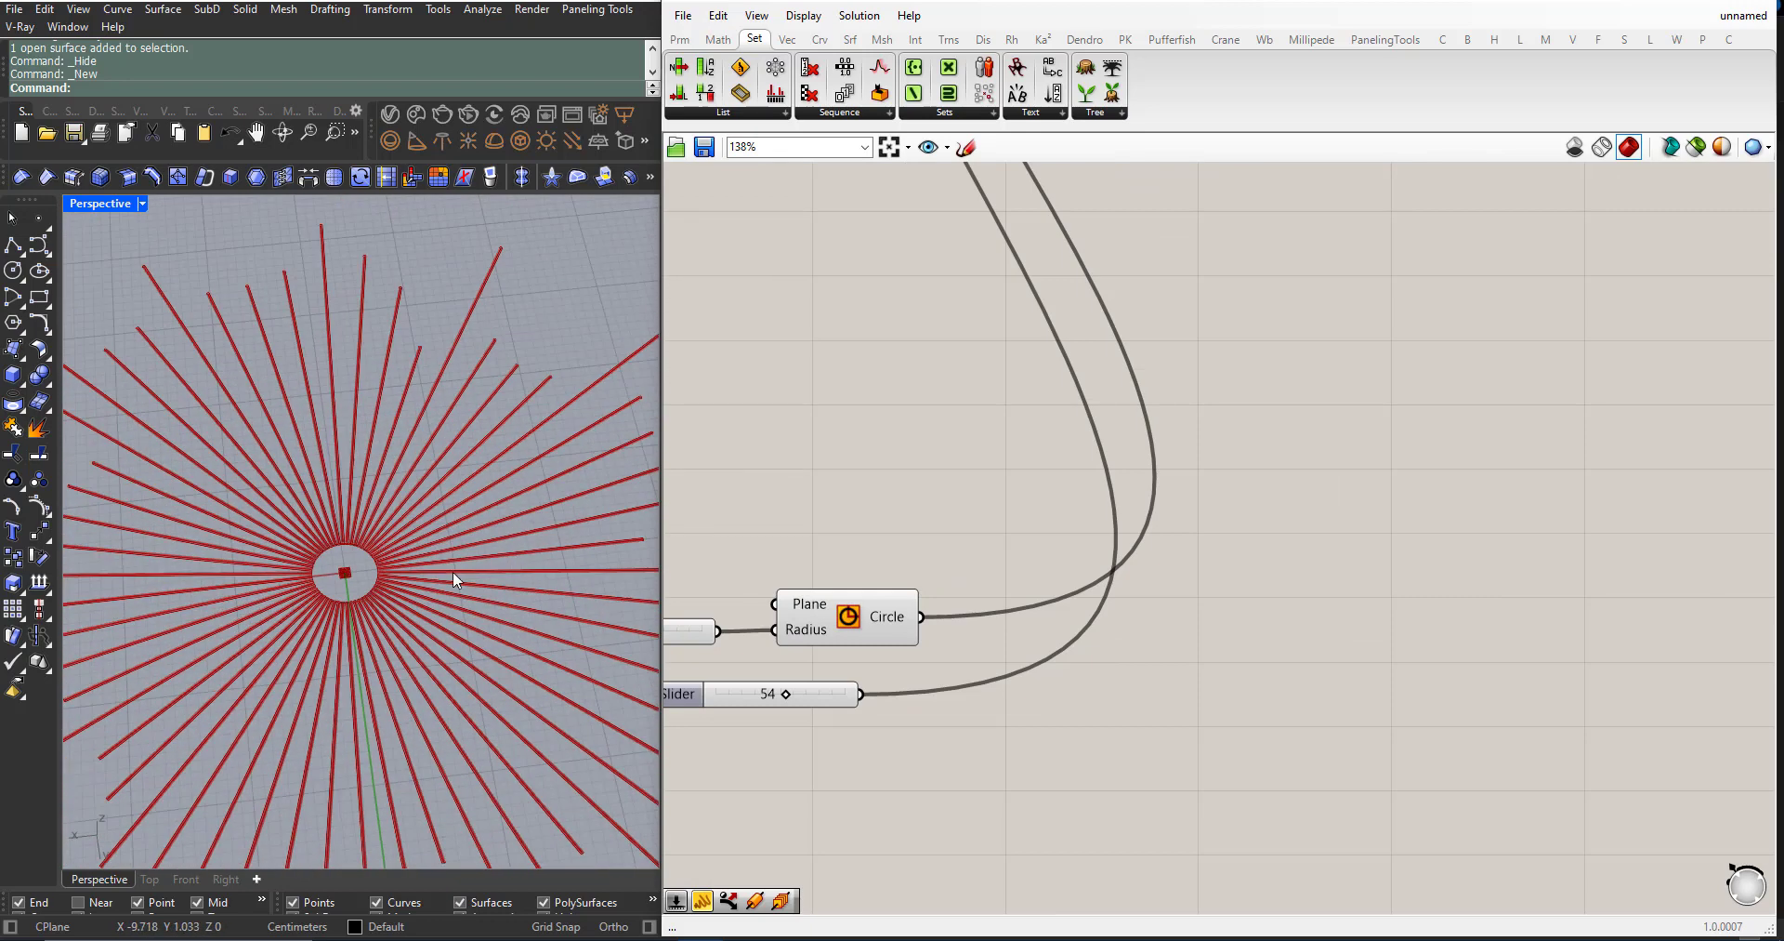
{"action": "scroll", "coordinate": [320, 579], "scroll_direction": "up", "scroll_amount": 8}
{"action": "right_click_drag", "start_coordinate": [397, 569], "coordinate": [403, 500]}
{"action": "scroll", "coordinate": [403, 498], "scroll_direction": "up", "scroll_amount": 3}
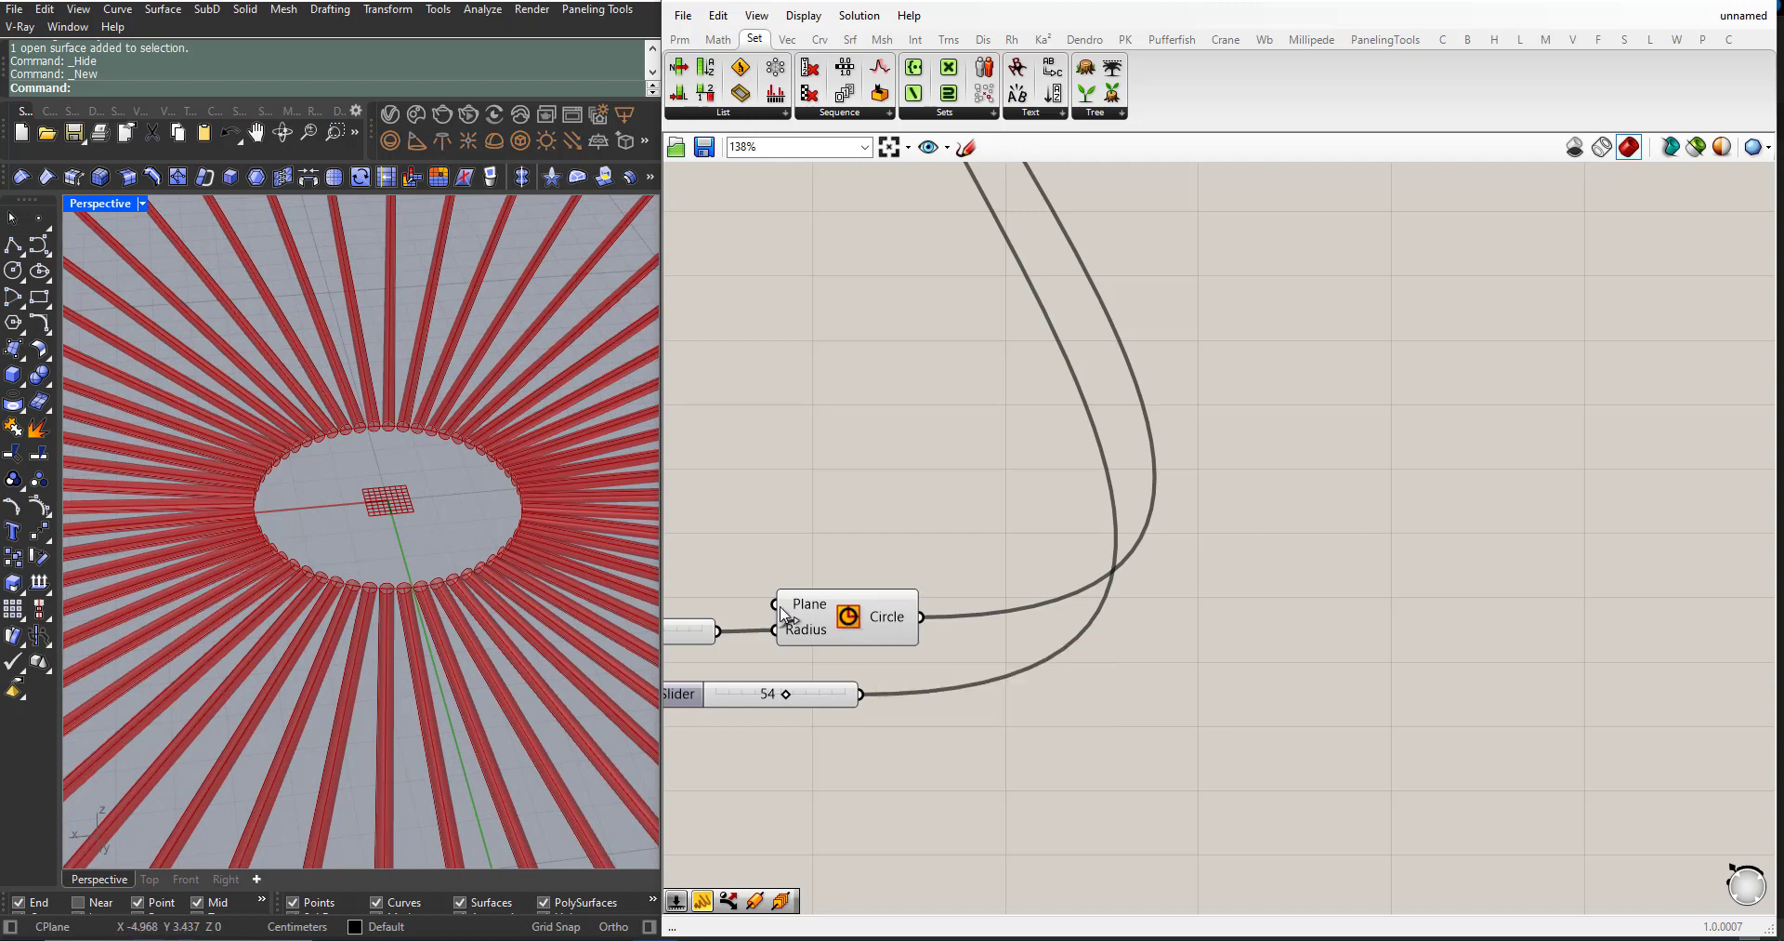
{"action": "scroll", "coordinate": [423, 472], "scroll_direction": "down", "scroll_amount": 5}
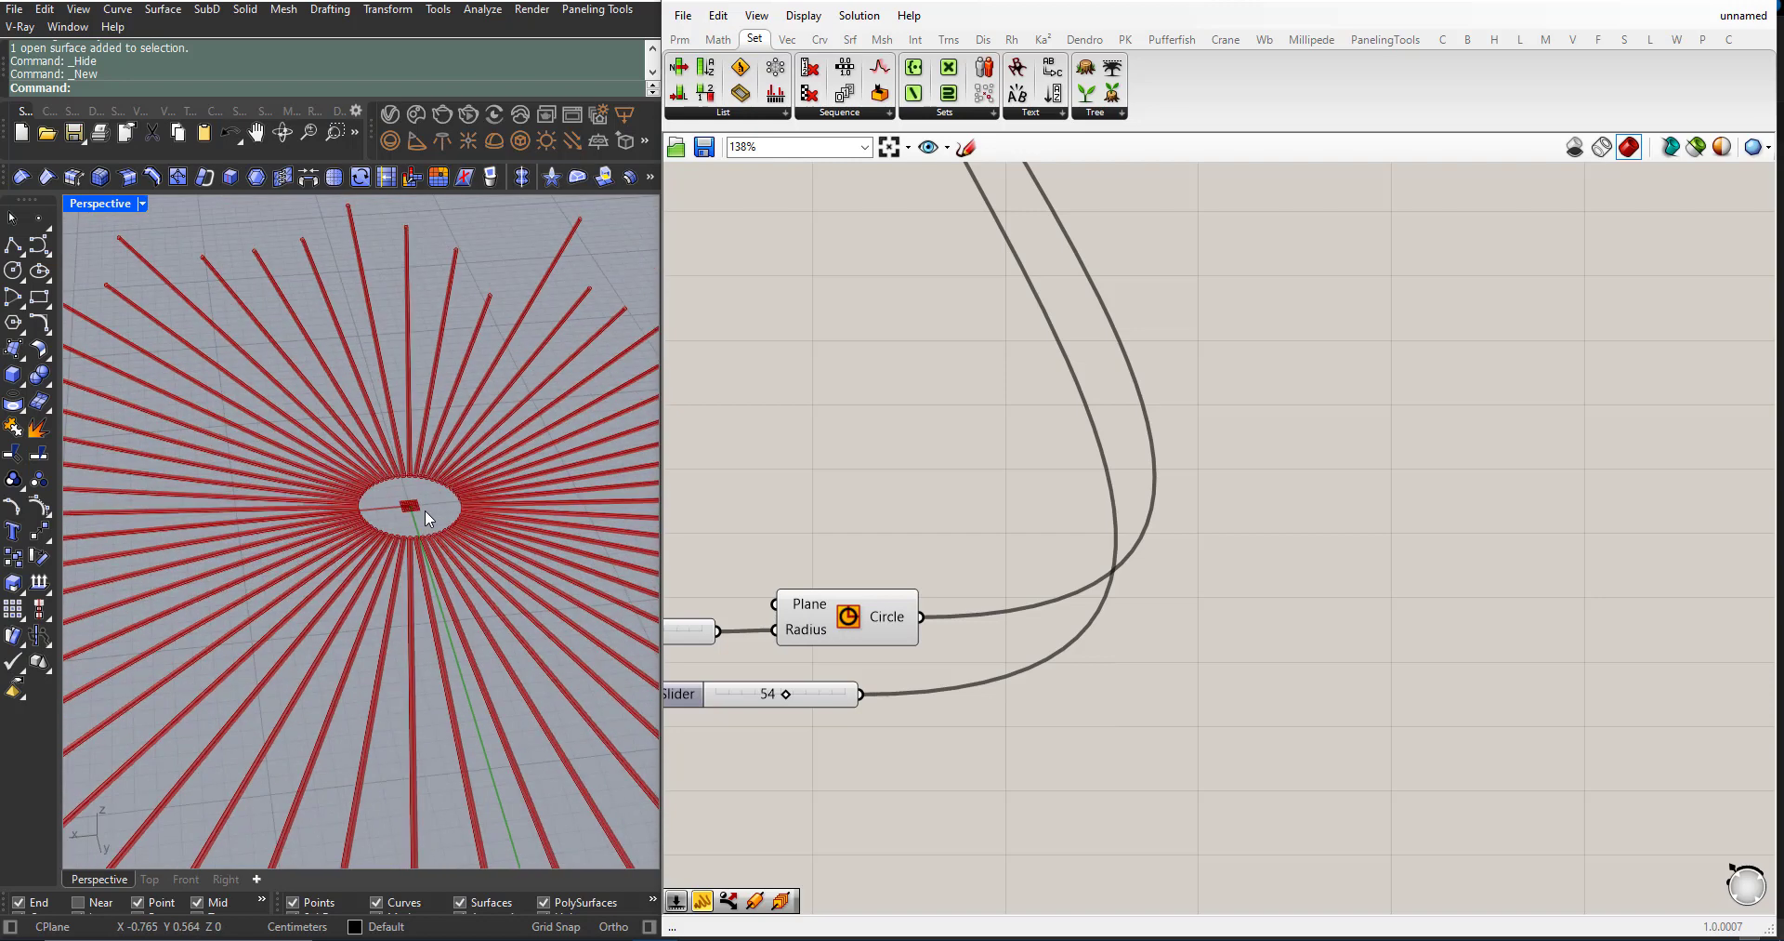
{"action": "scroll", "coordinate": [593, 437], "scroll_direction": "down", "scroll_amount": 3}
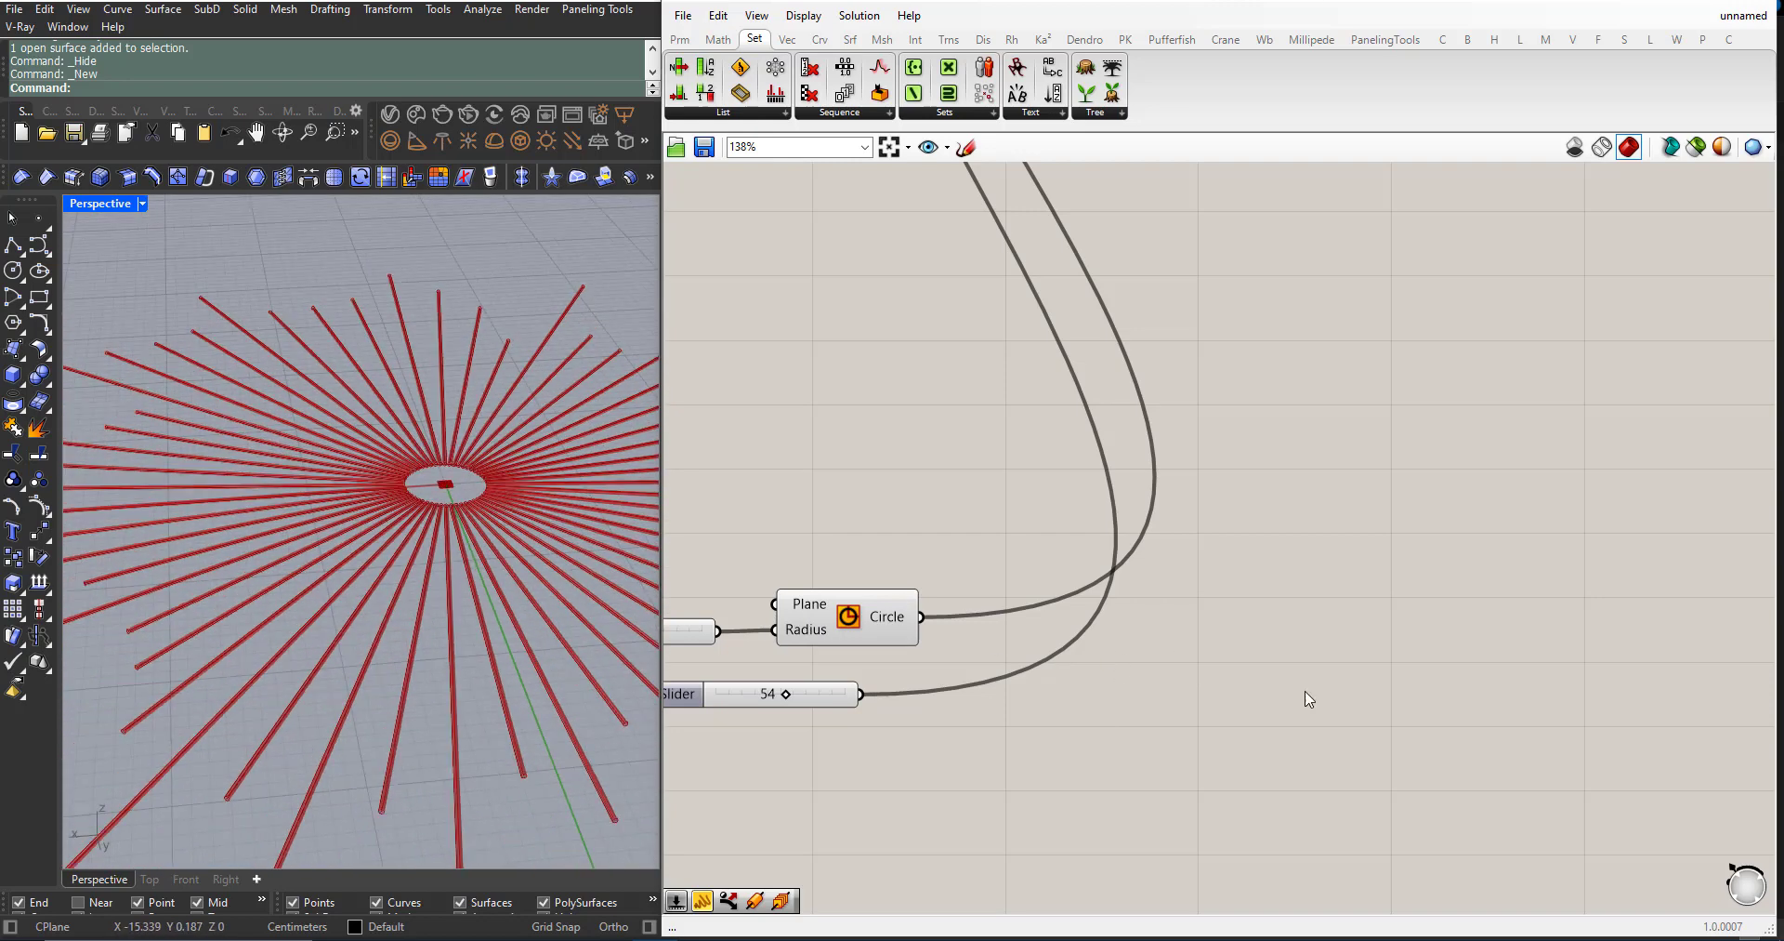
Step: Add a Move component to the right of the Circle component
{"action": "double_click", "coordinate": [1321, 695]}
{"action": "type", "text": "move"}
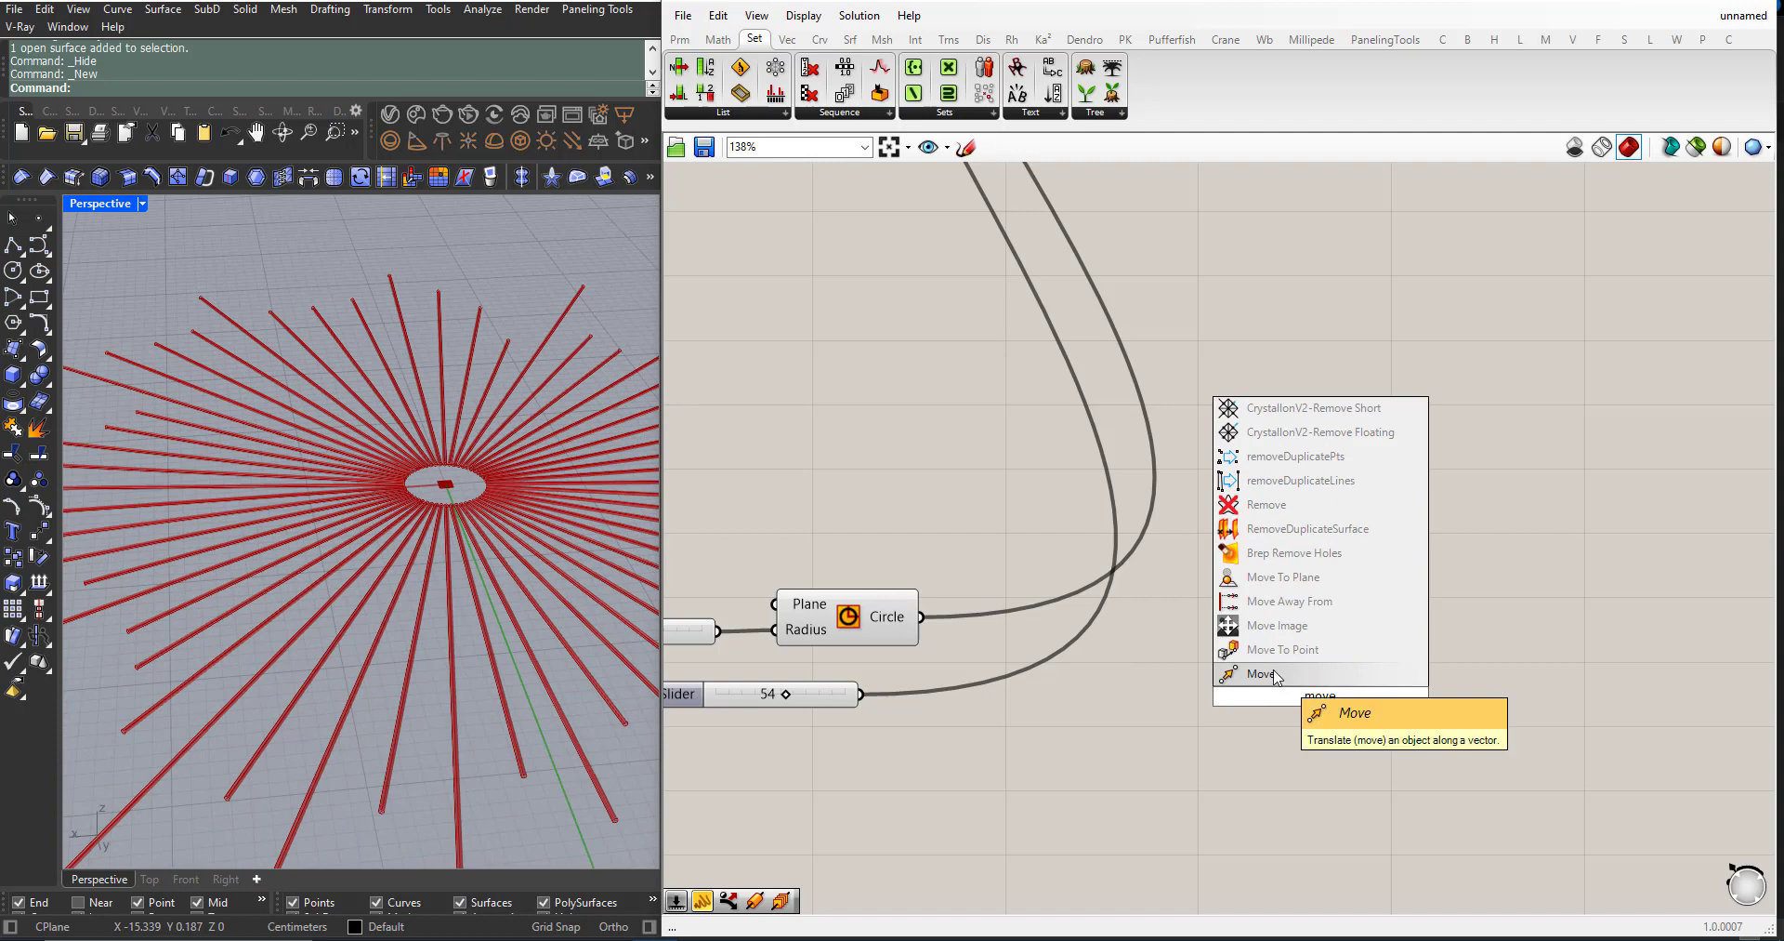
{"action": "left_click", "coordinate": [1277, 677]}
{"action": "left_click_drag", "start_coordinate": [1236, 706], "coordinate": [1278, 667]}
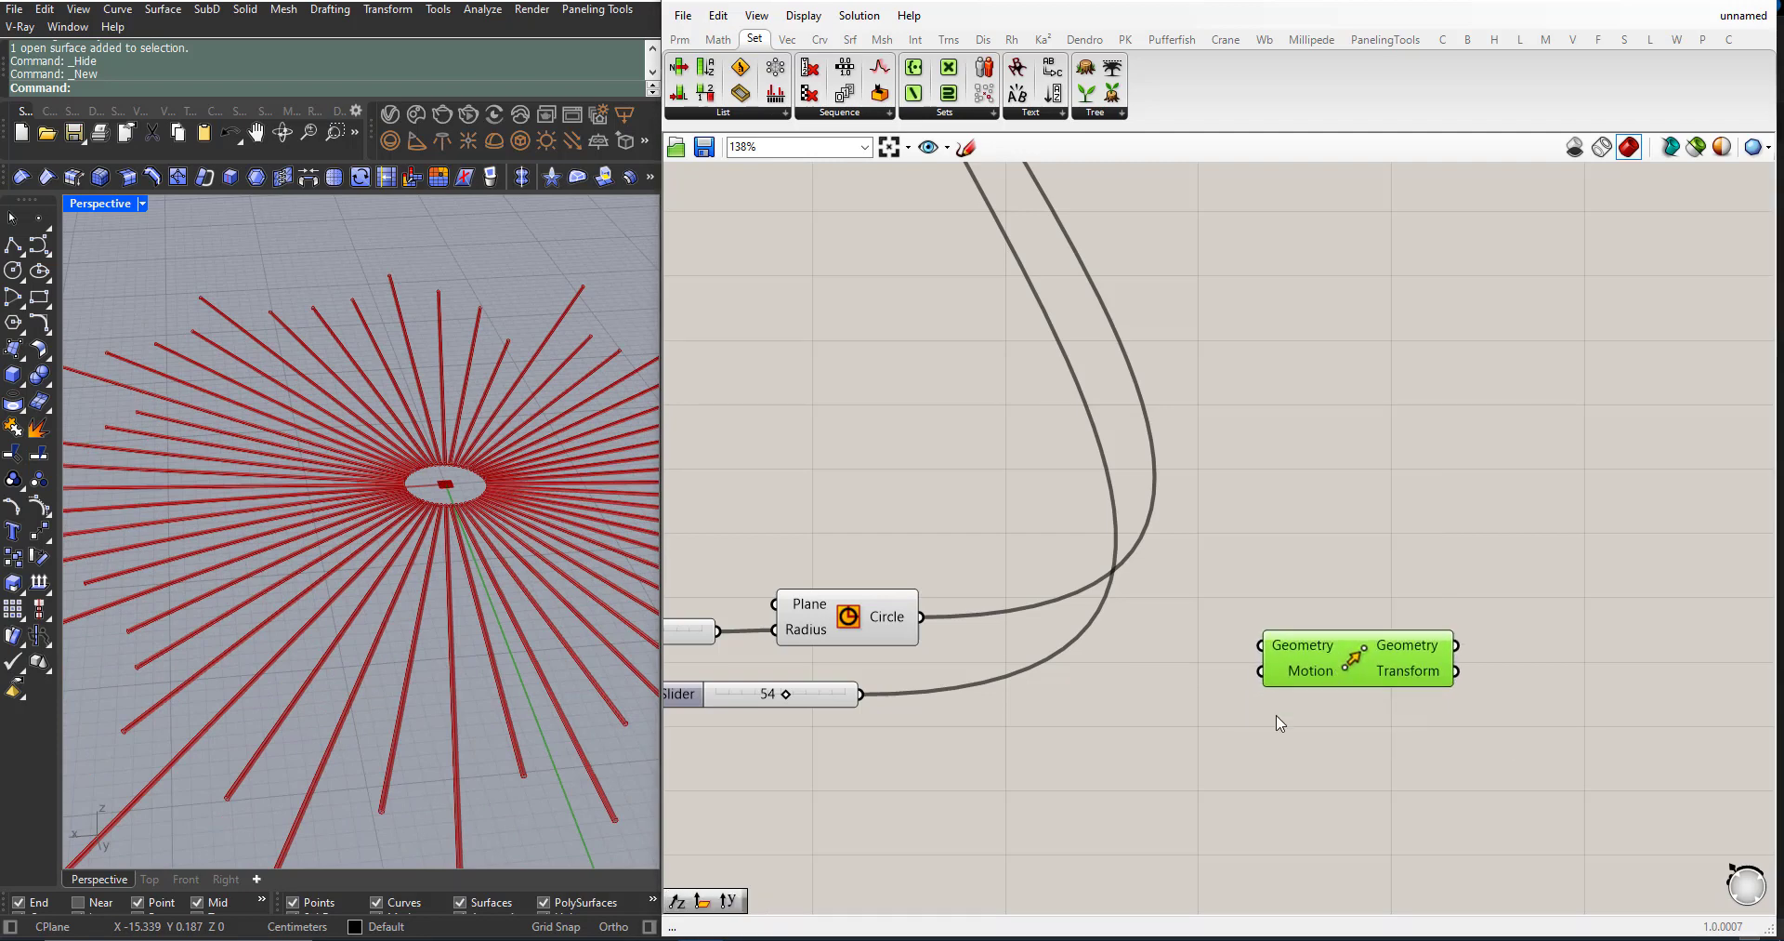
Step: Add a Unit Z vector connected to the Move component's Motion input, and connect the Circle output to its Geometry input
{"action": "double_click", "coordinate": [1128, 776]}
{"action": "type", "text": "z"}
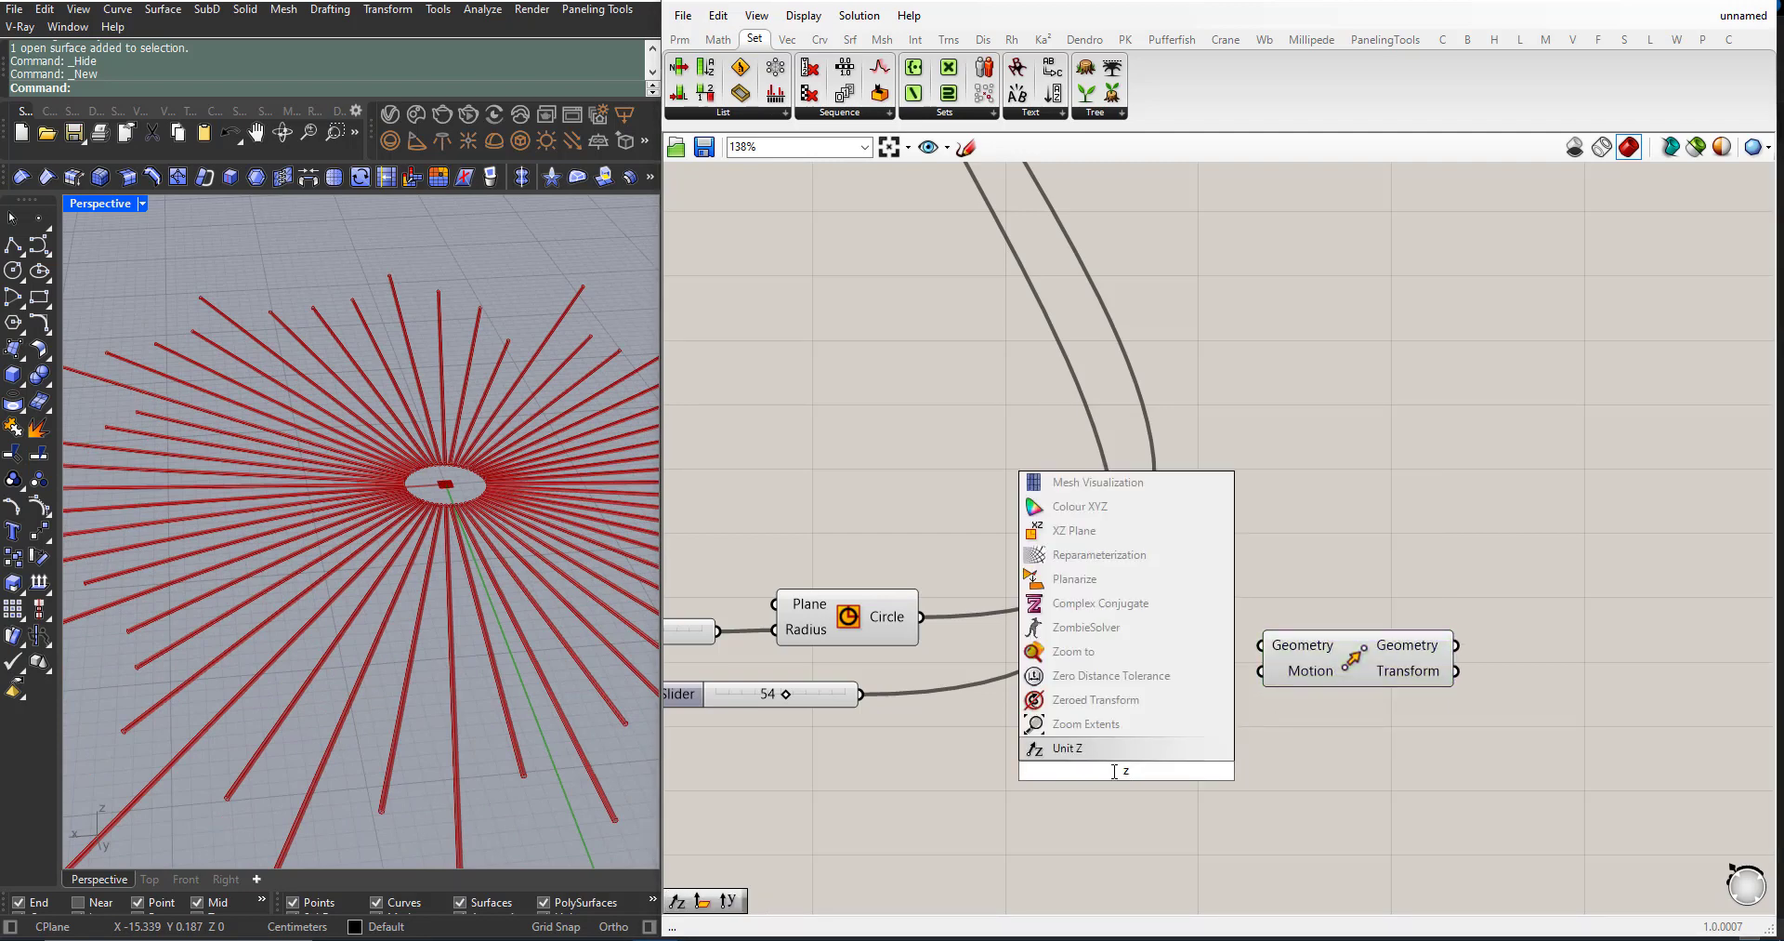
{"action": "left_click", "coordinate": [1129, 749]}
{"action": "left_click_drag", "start_coordinate": [1135, 768], "coordinate": [1264, 671]}
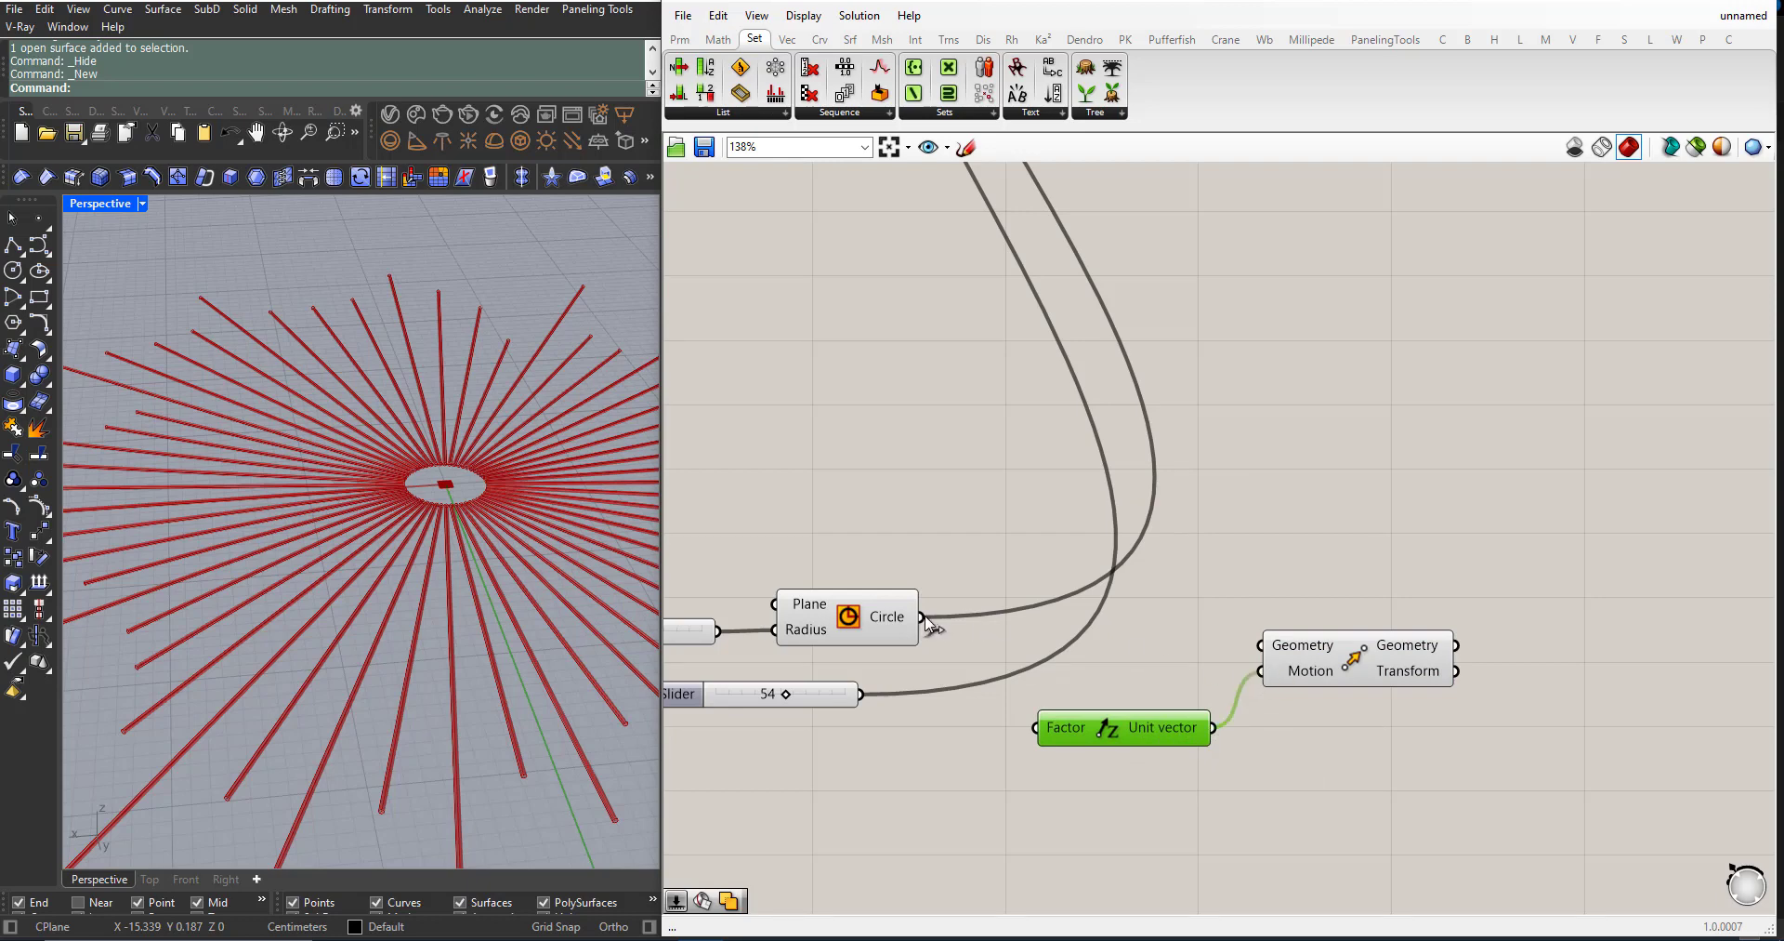
{"action": "left_click_drag", "start_coordinate": [927, 624], "coordinate": [1261, 644]}
{"action": "right_click_drag", "start_coordinate": [447, 534], "coordinate": [509, 476]}
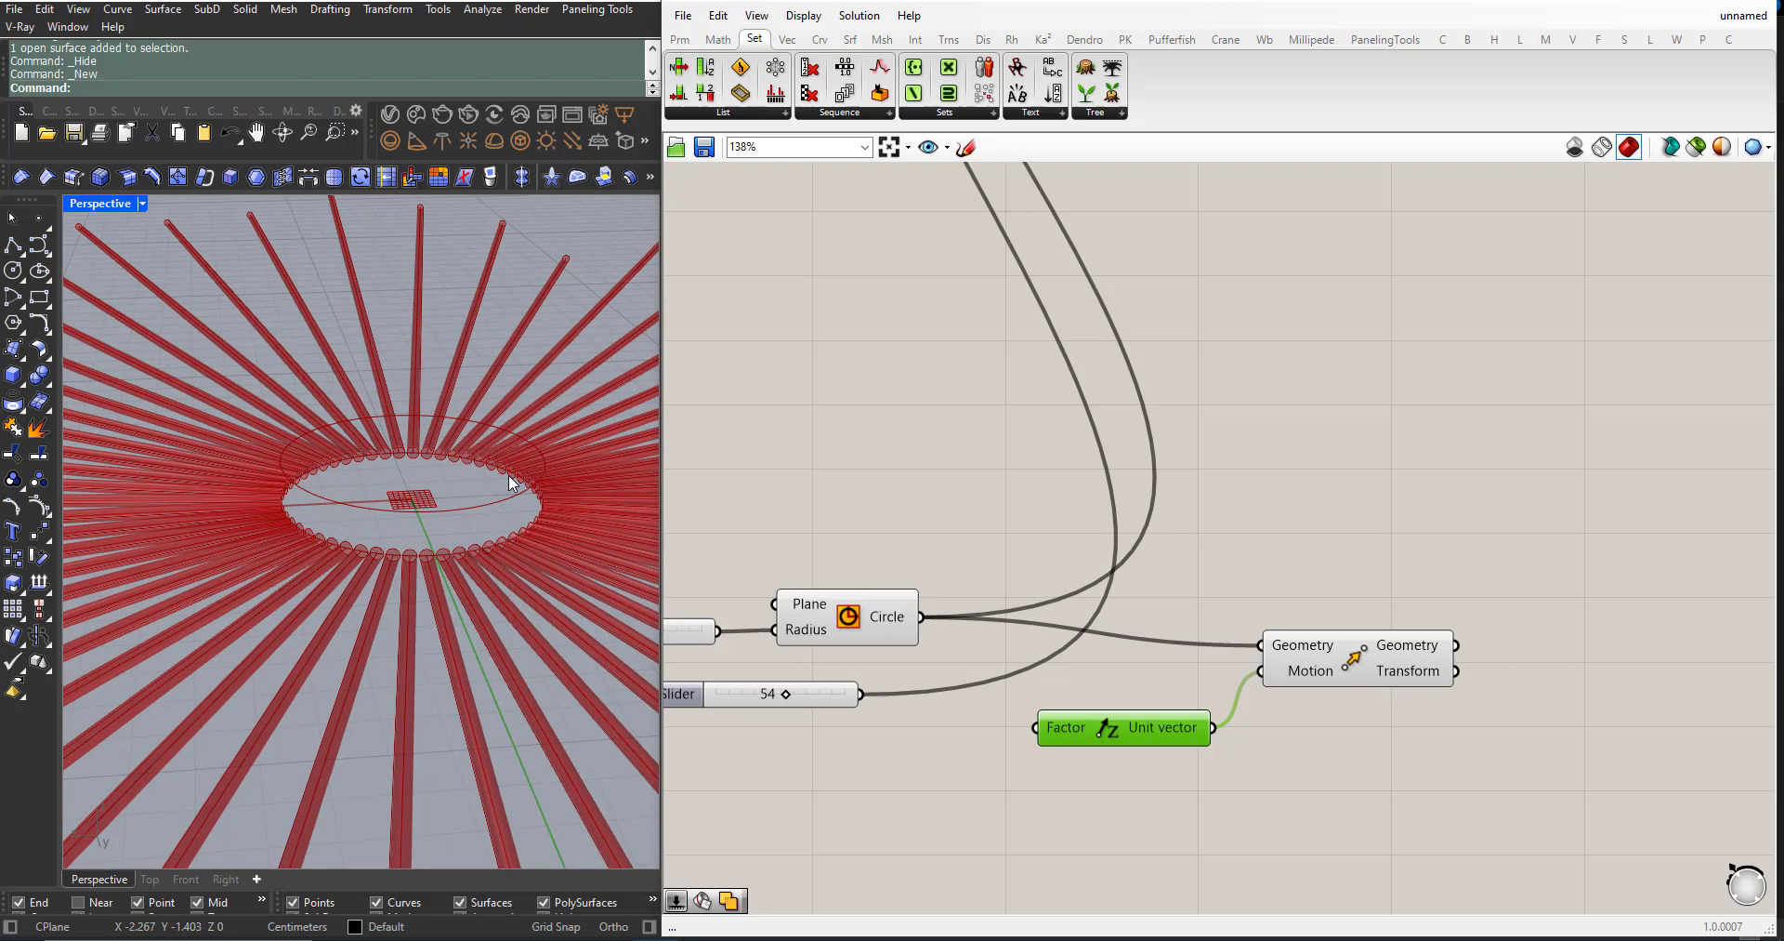
{"action": "left_click", "coordinate": [1398, 679]}
Step: Add a number slider set to 3 near the Unit Z component and switch its rounding to real numbers with three digits
{"action": "scroll", "coordinate": [1204, 664], "scroll_direction": "down", "scroll_amount": 2}
{"action": "double_click", "coordinate": [920, 828]}
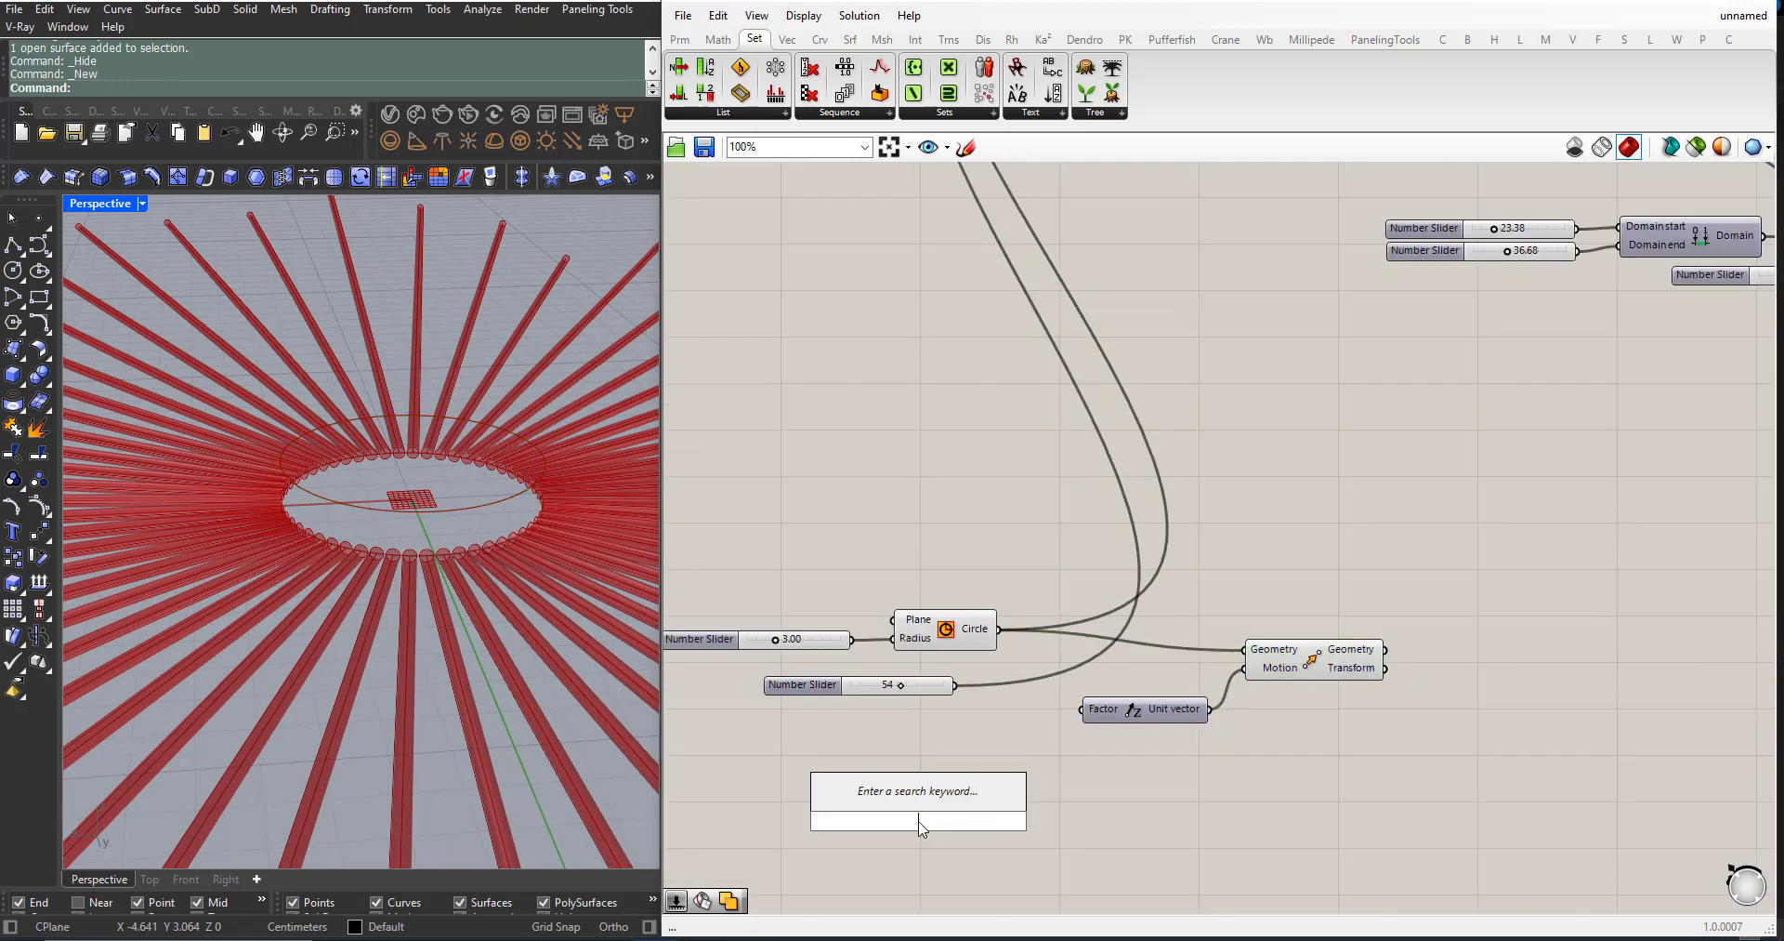
{"action": "type", "text": "3"}
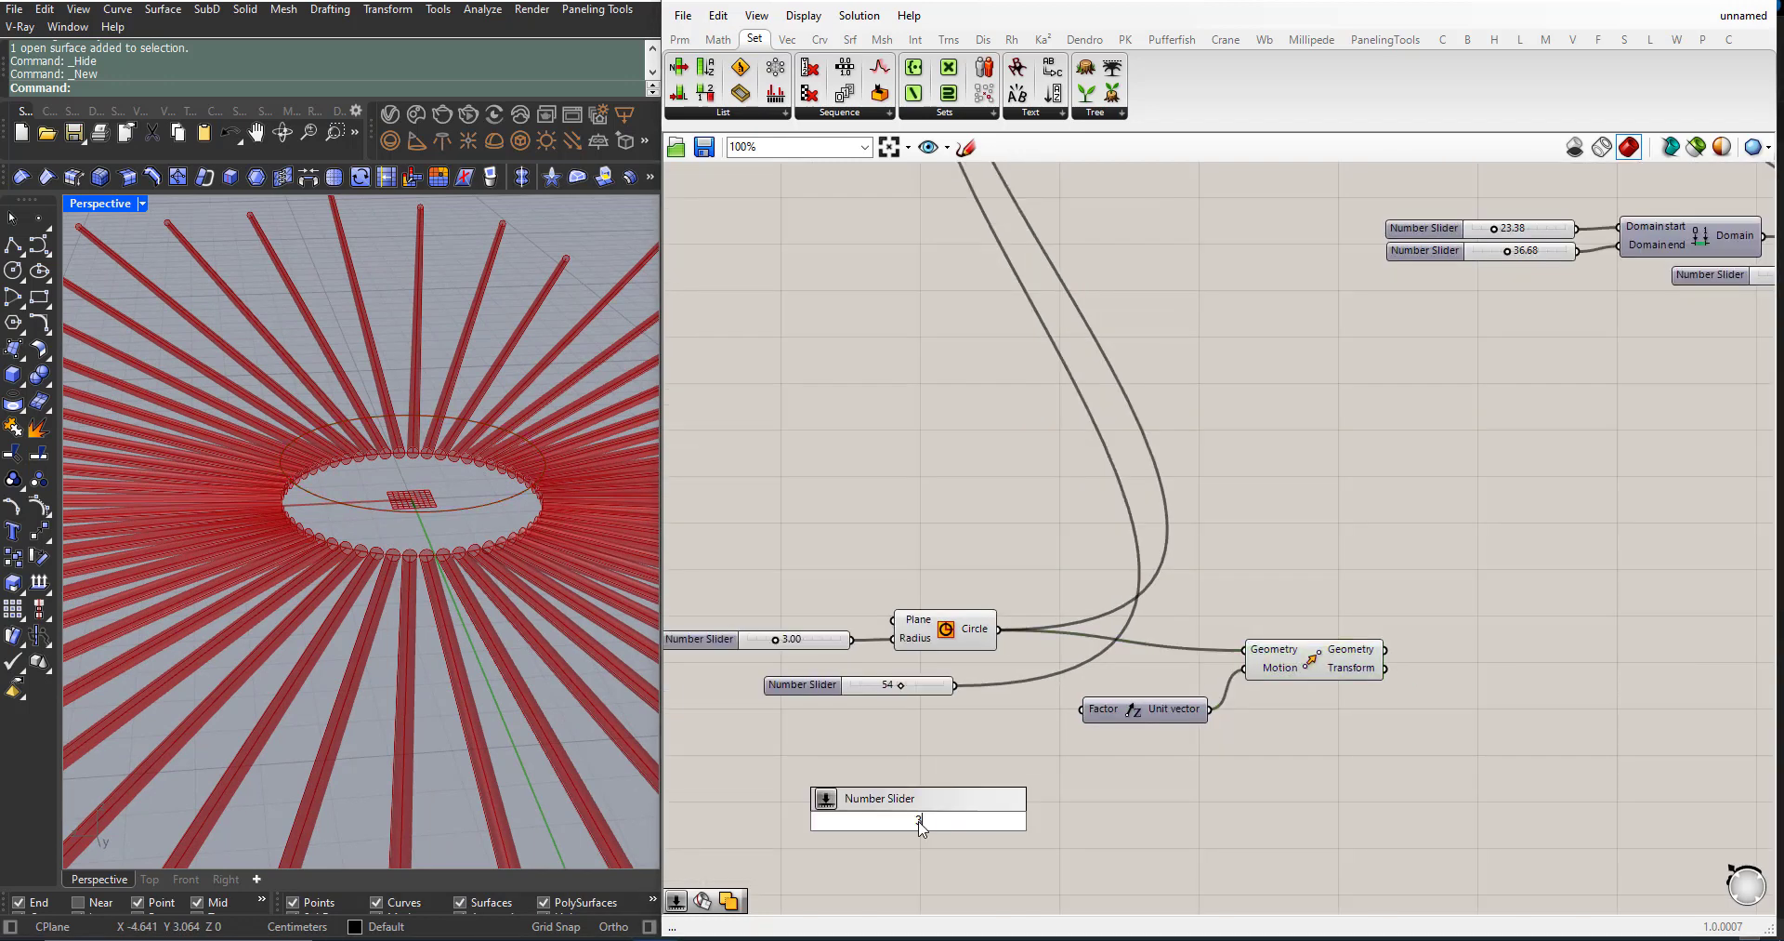
{"action": "key", "text": "Return"}
{"action": "left_click_drag", "start_coordinate": [892, 825], "coordinate": [897, 781]}
{"action": "double_click", "coordinate": [897, 782]}
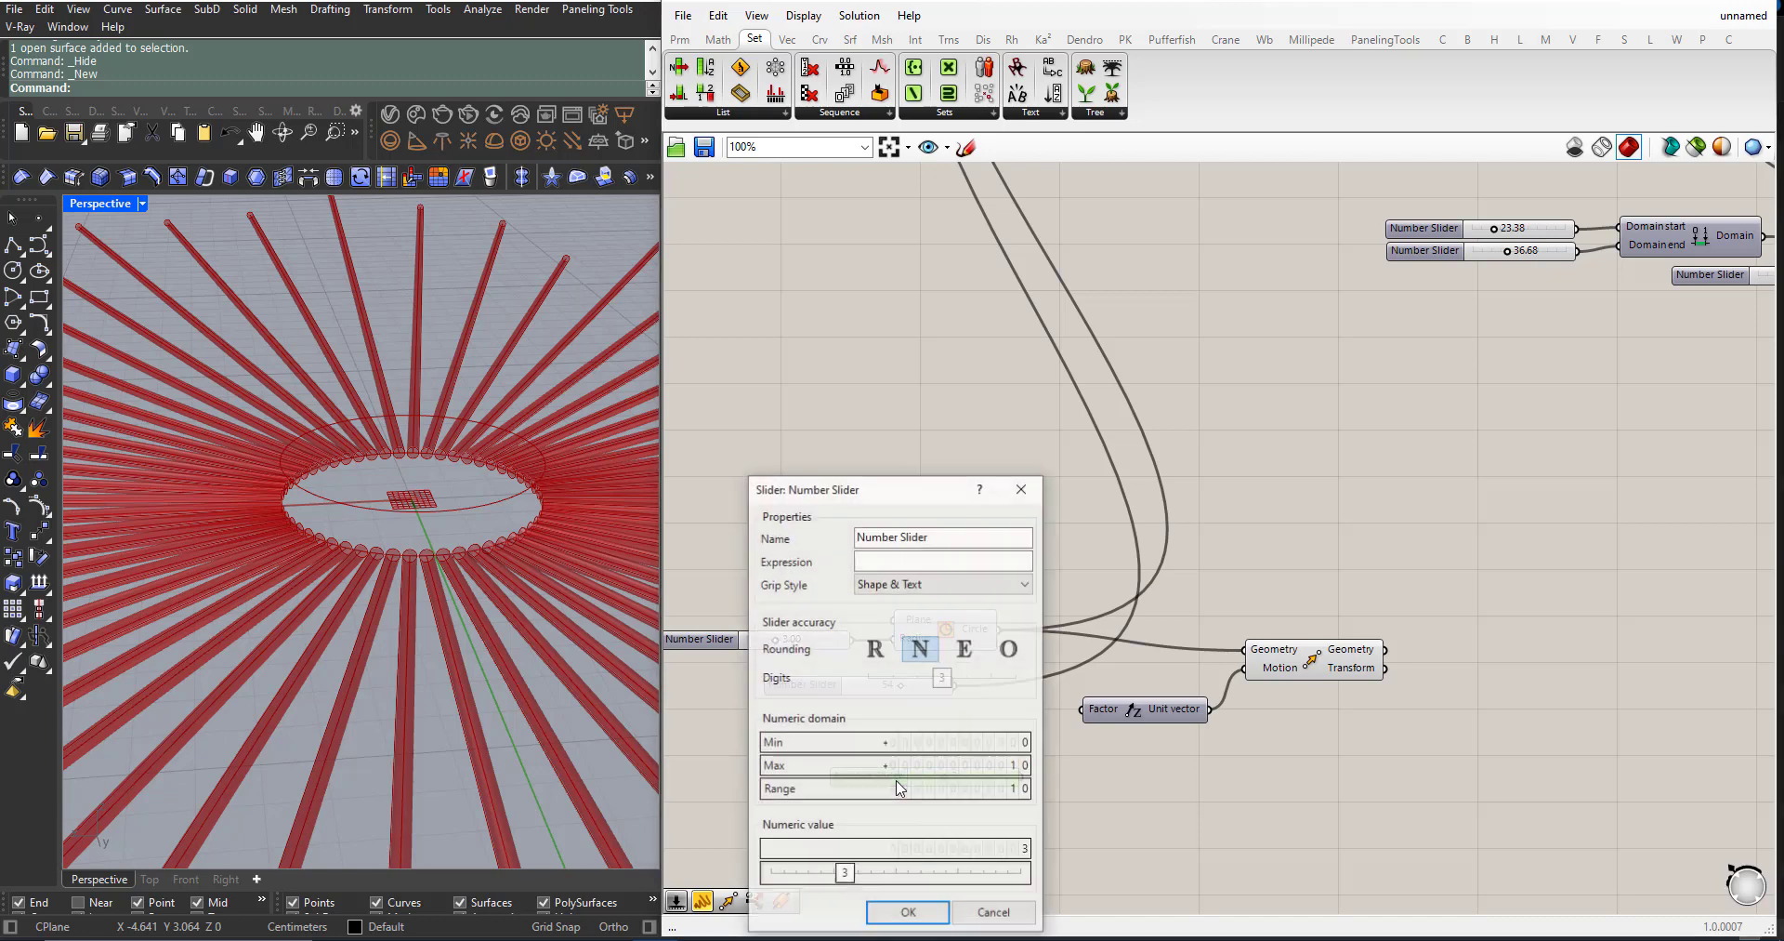
{"action": "left_click", "coordinate": [875, 648]}
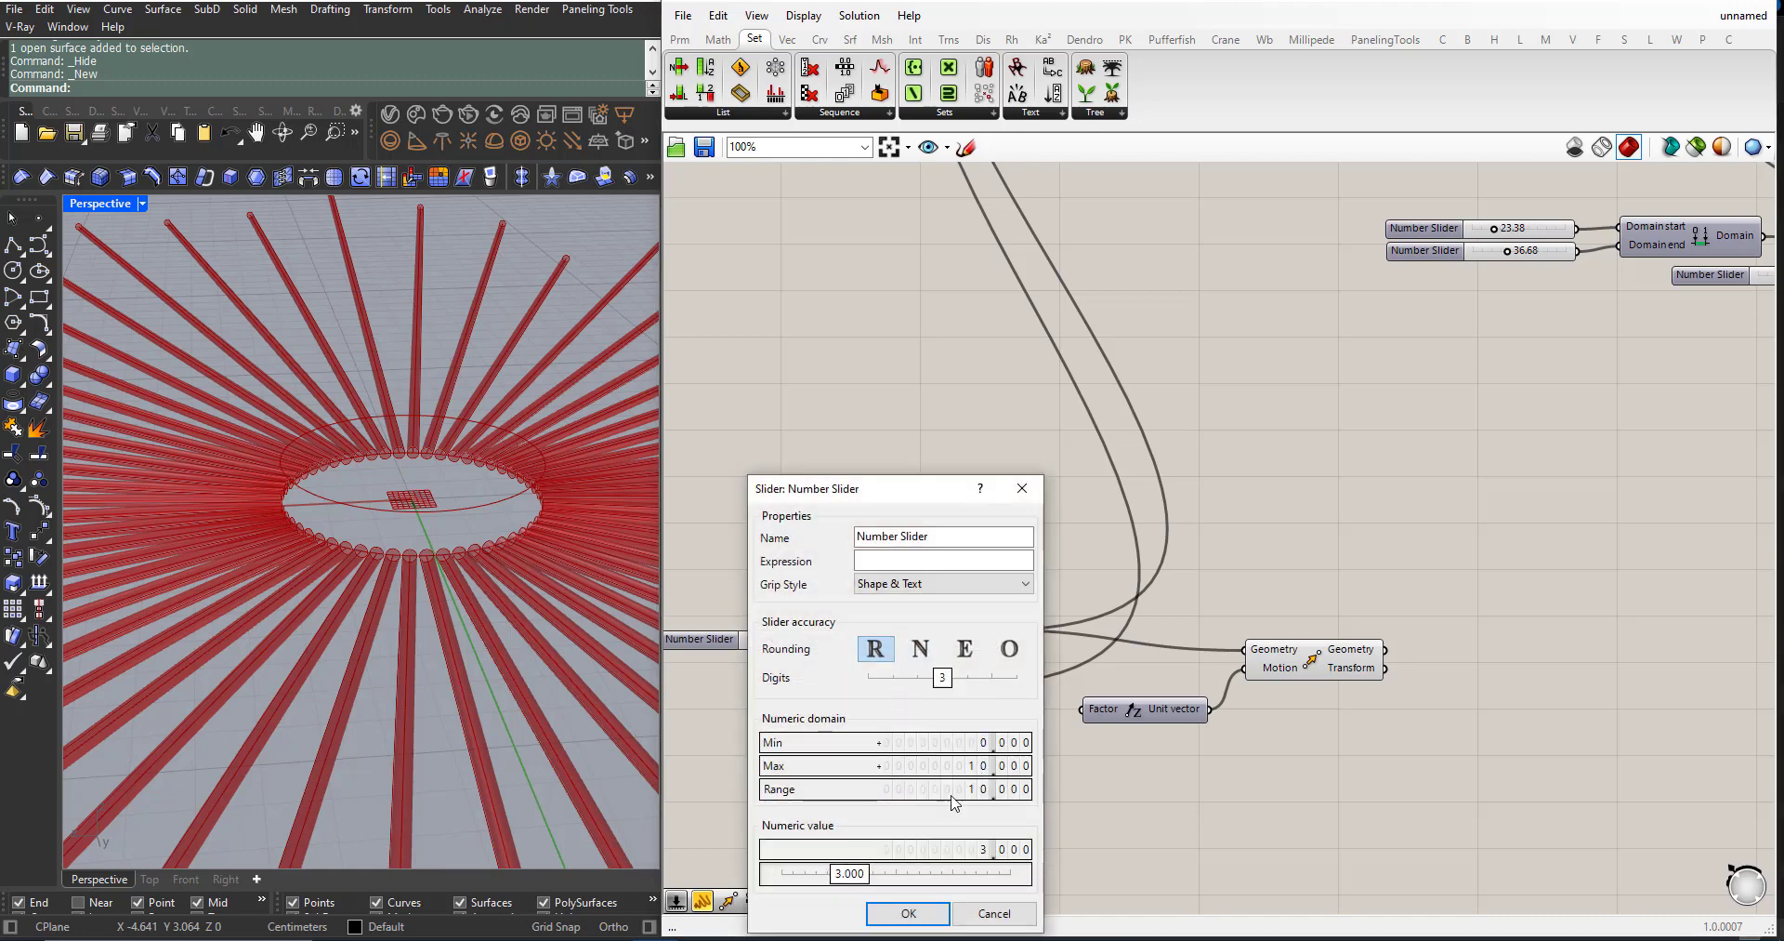
{"action": "left_click", "coordinate": [908, 915]}
Step: Connect the new slider to the Unit Z Factor input and set it to 0.236
{"action": "scroll", "coordinate": [1007, 740], "scroll_direction": "up", "scroll_amount": 3}
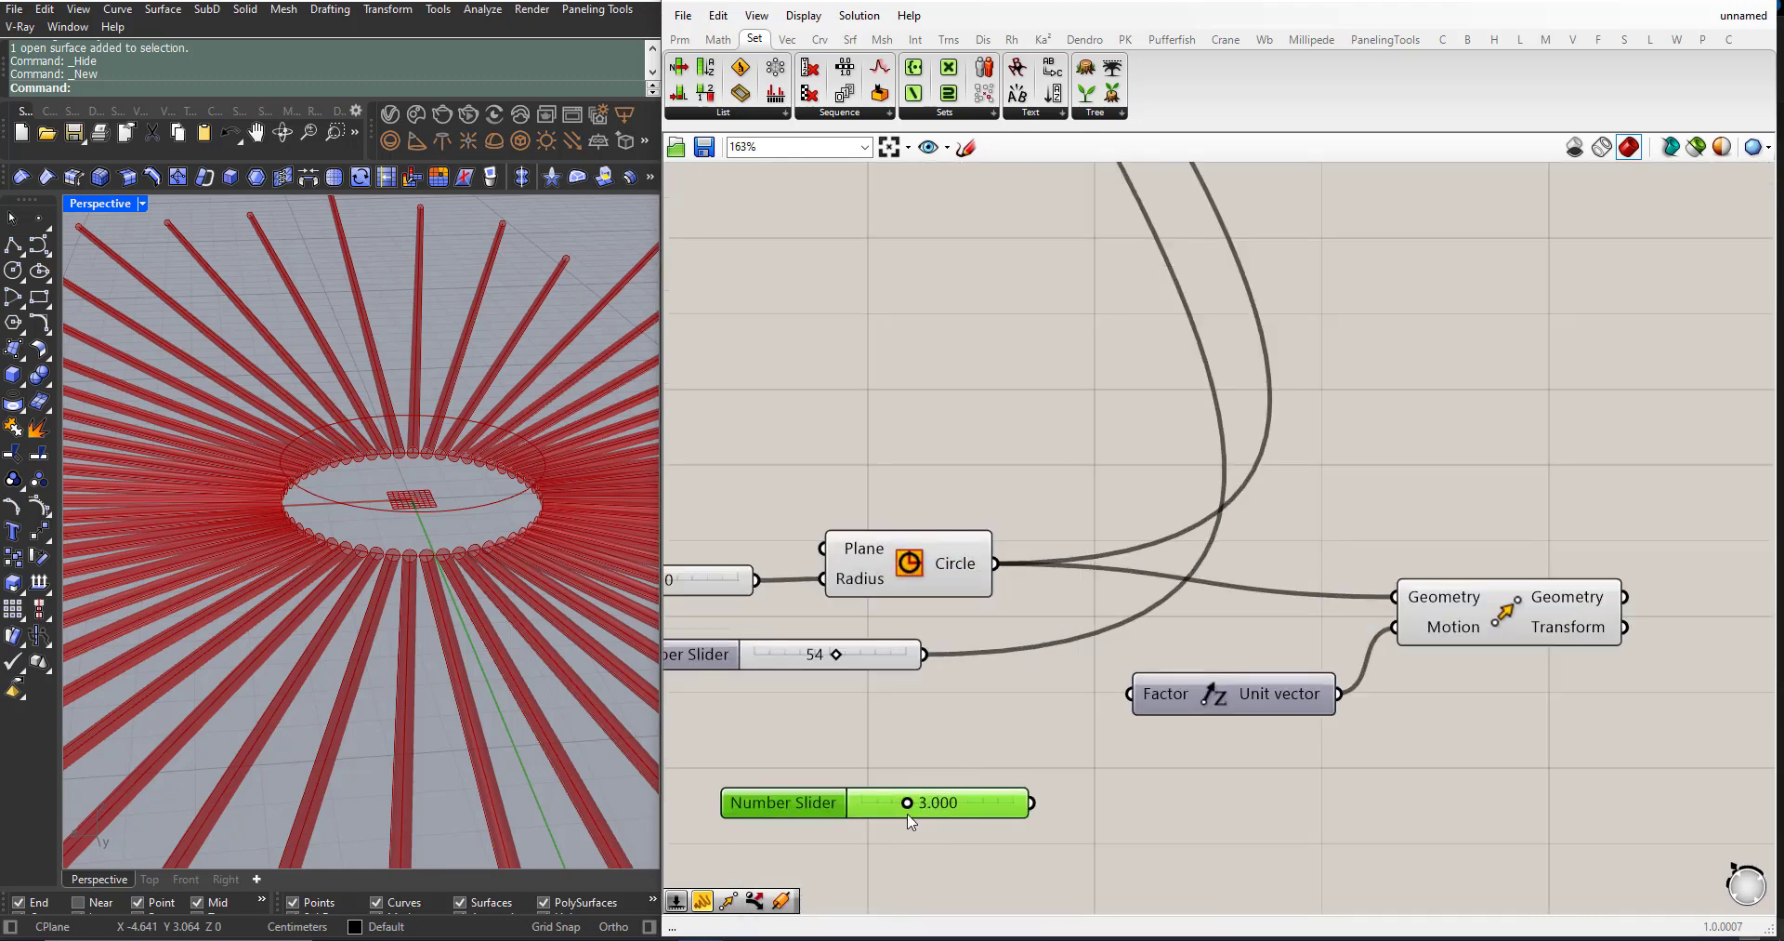
{"action": "left_click_drag", "start_coordinate": [1028, 805], "coordinate": [1130, 693]}
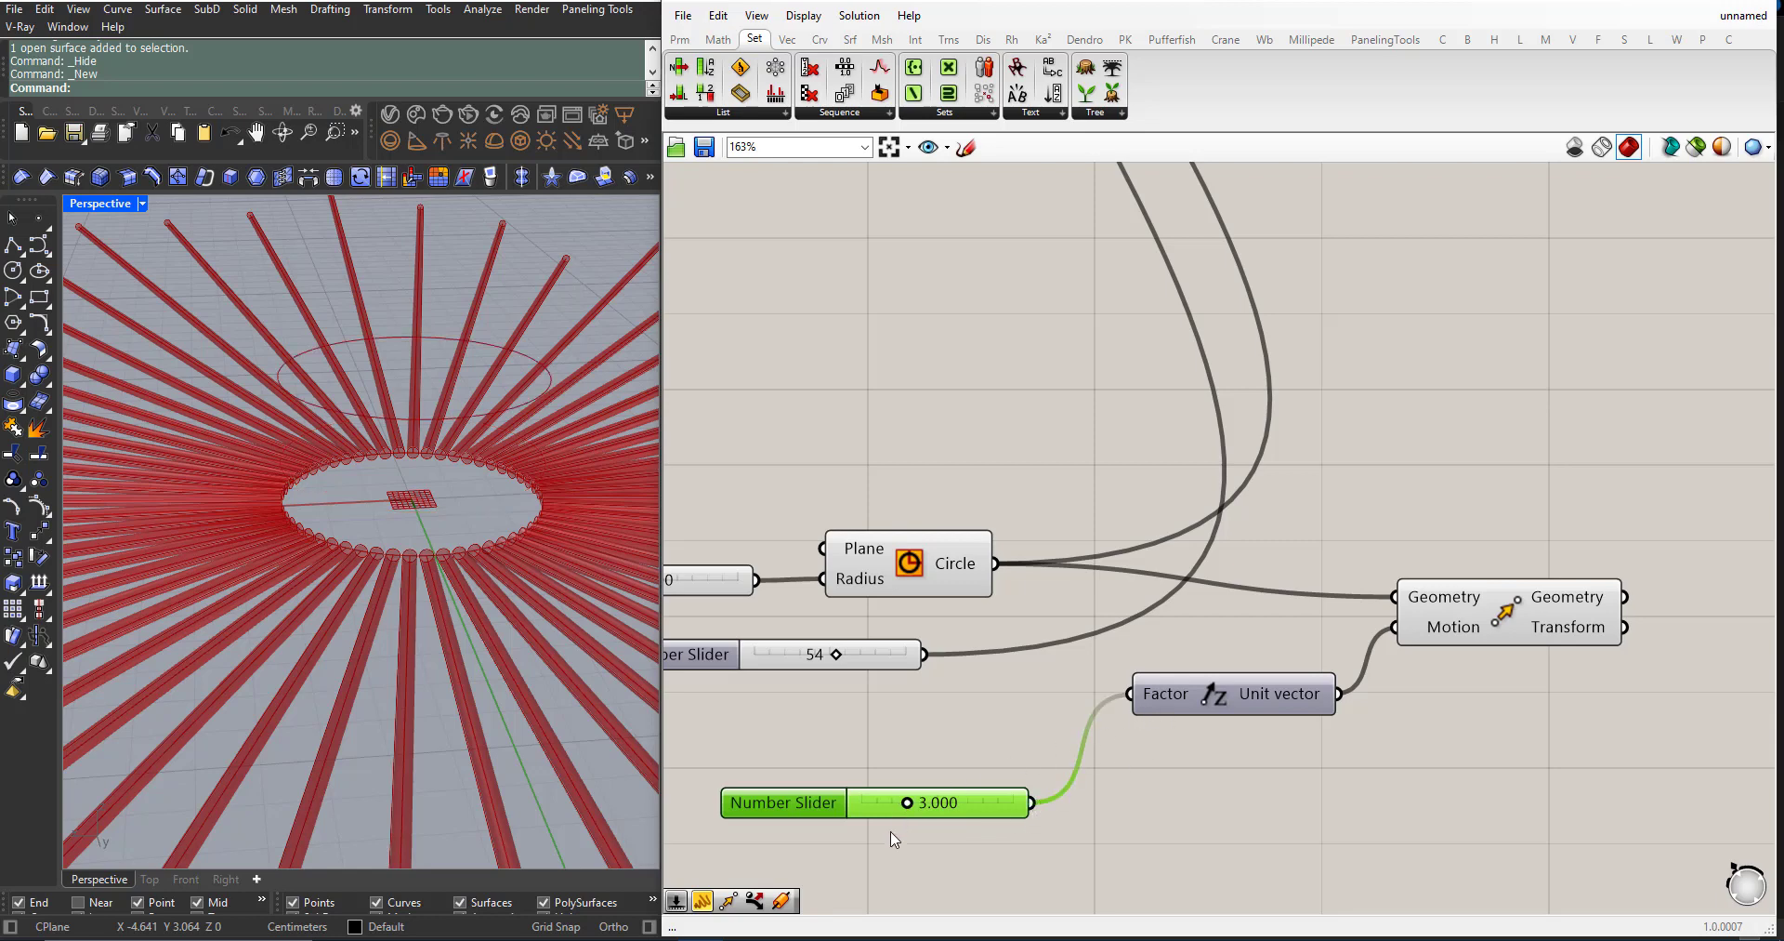
{"action": "left_click_drag", "start_coordinate": [910, 807], "coordinate": [867, 812]}
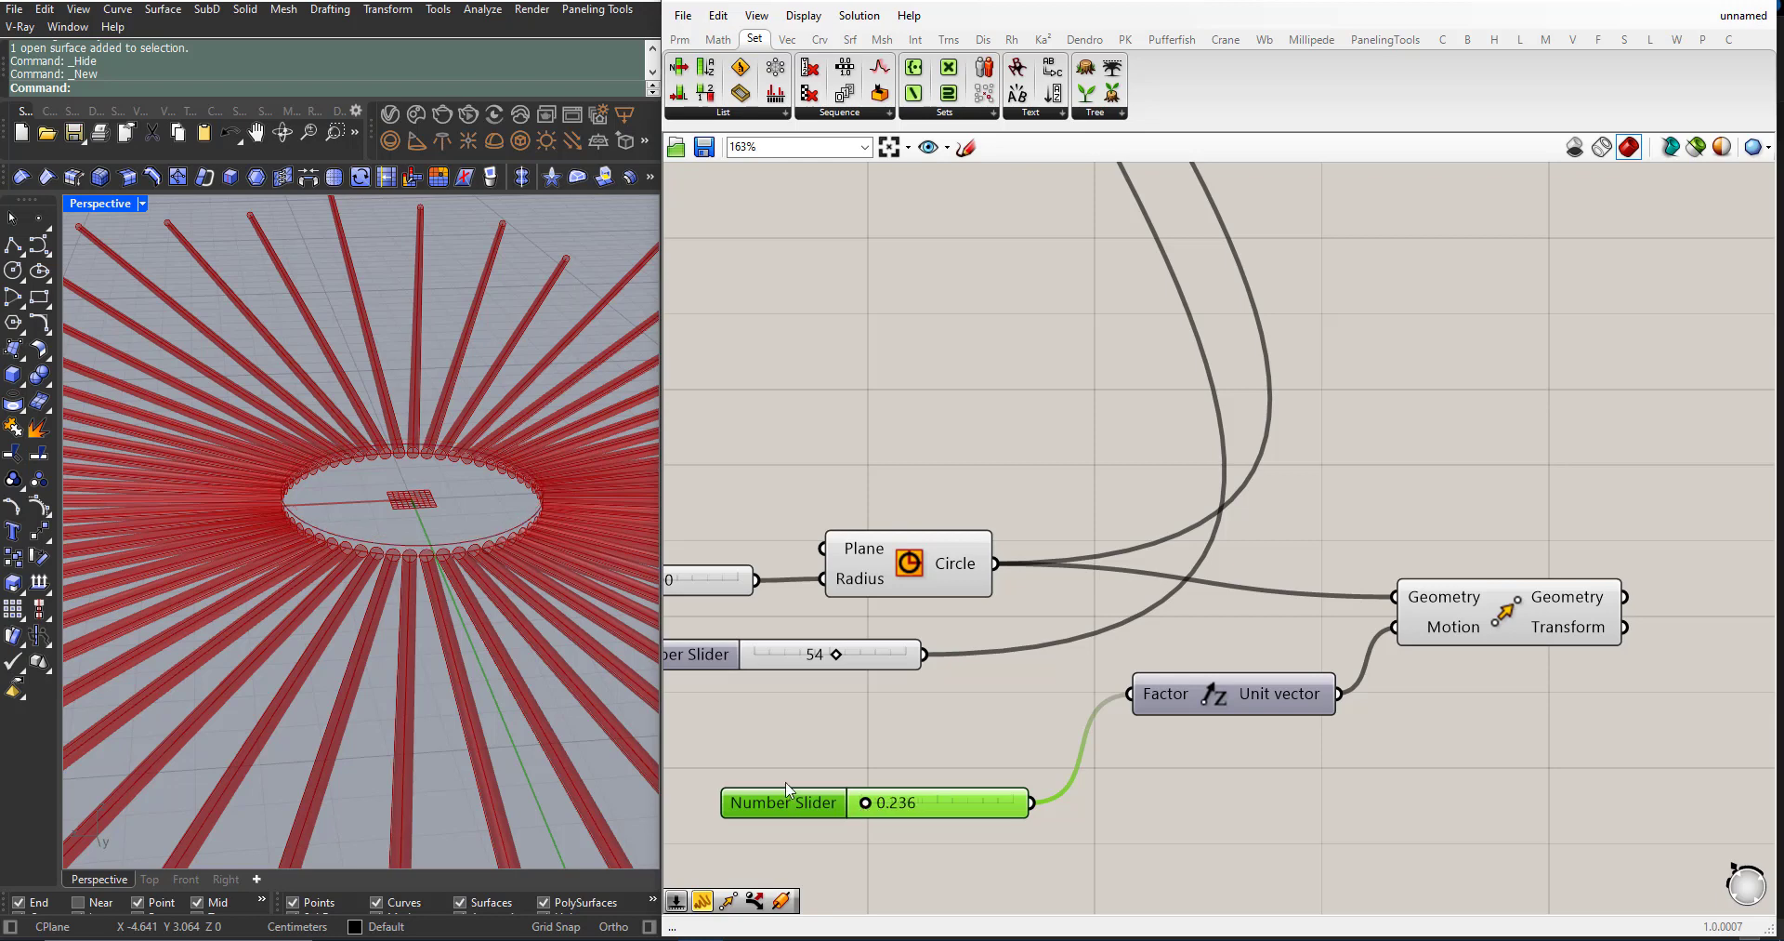
{"action": "scroll", "coordinate": [392, 539], "scroll_direction": "down", "scroll_amount": 4}
{"action": "right_click_drag", "start_coordinate": [392, 539], "coordinate": [410, 485]}
{"action": "scroll", "coordinate": [410, 485], "scroll_direction": "up", "scroll_amount": 4}
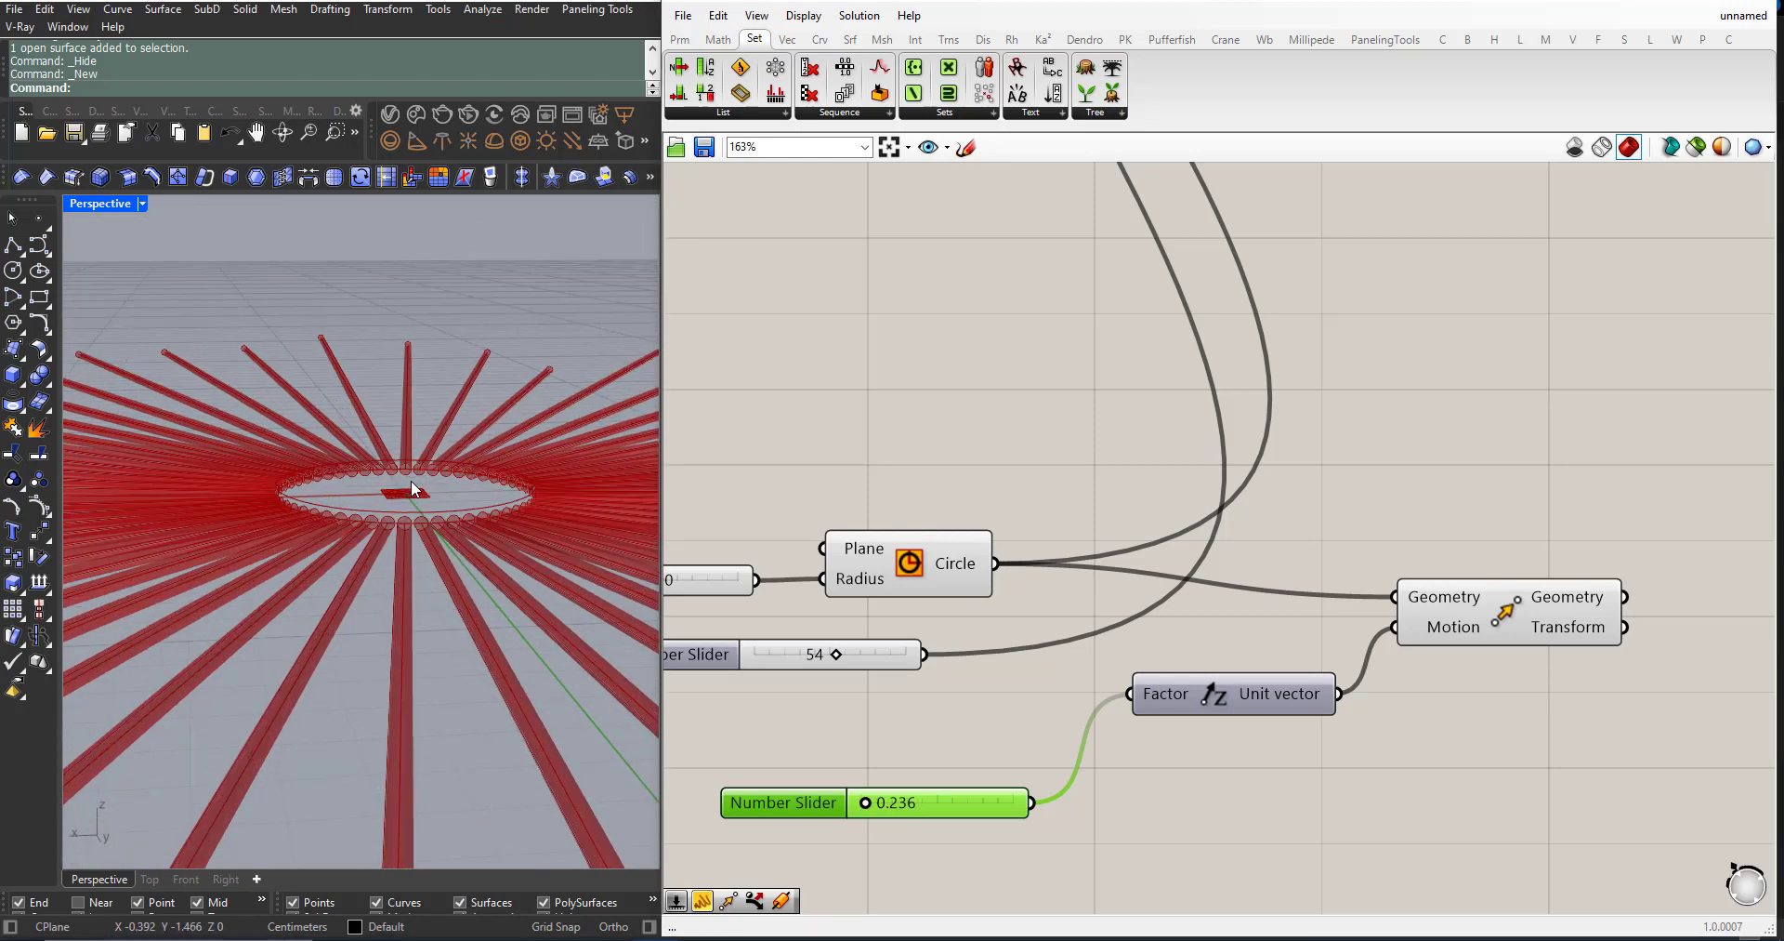
Step: Shift the Move and Unit Z components, along with the 0.236 factor slider, farther right of the Circle component
{"action": "scroll", "coordinate": [672, 549], "scroll_direction": "down", "scroll_amount": 3}
{"action": "scroll", "coordinate": [1029, 626], "scroll_direction": "down", "scroll_amount": 1}
{"action": "left_click_drag", "start_coordinate": [1169, 593], "coordinate": [1124, 573]}
{"action": "left_click_drag", "start_coordinate": [1172, 732], "coordinate": [957, 538]}
{"action": "left_click_drag", "start_coordinate": [1118, 579], "coordinate": [1414, 581]}
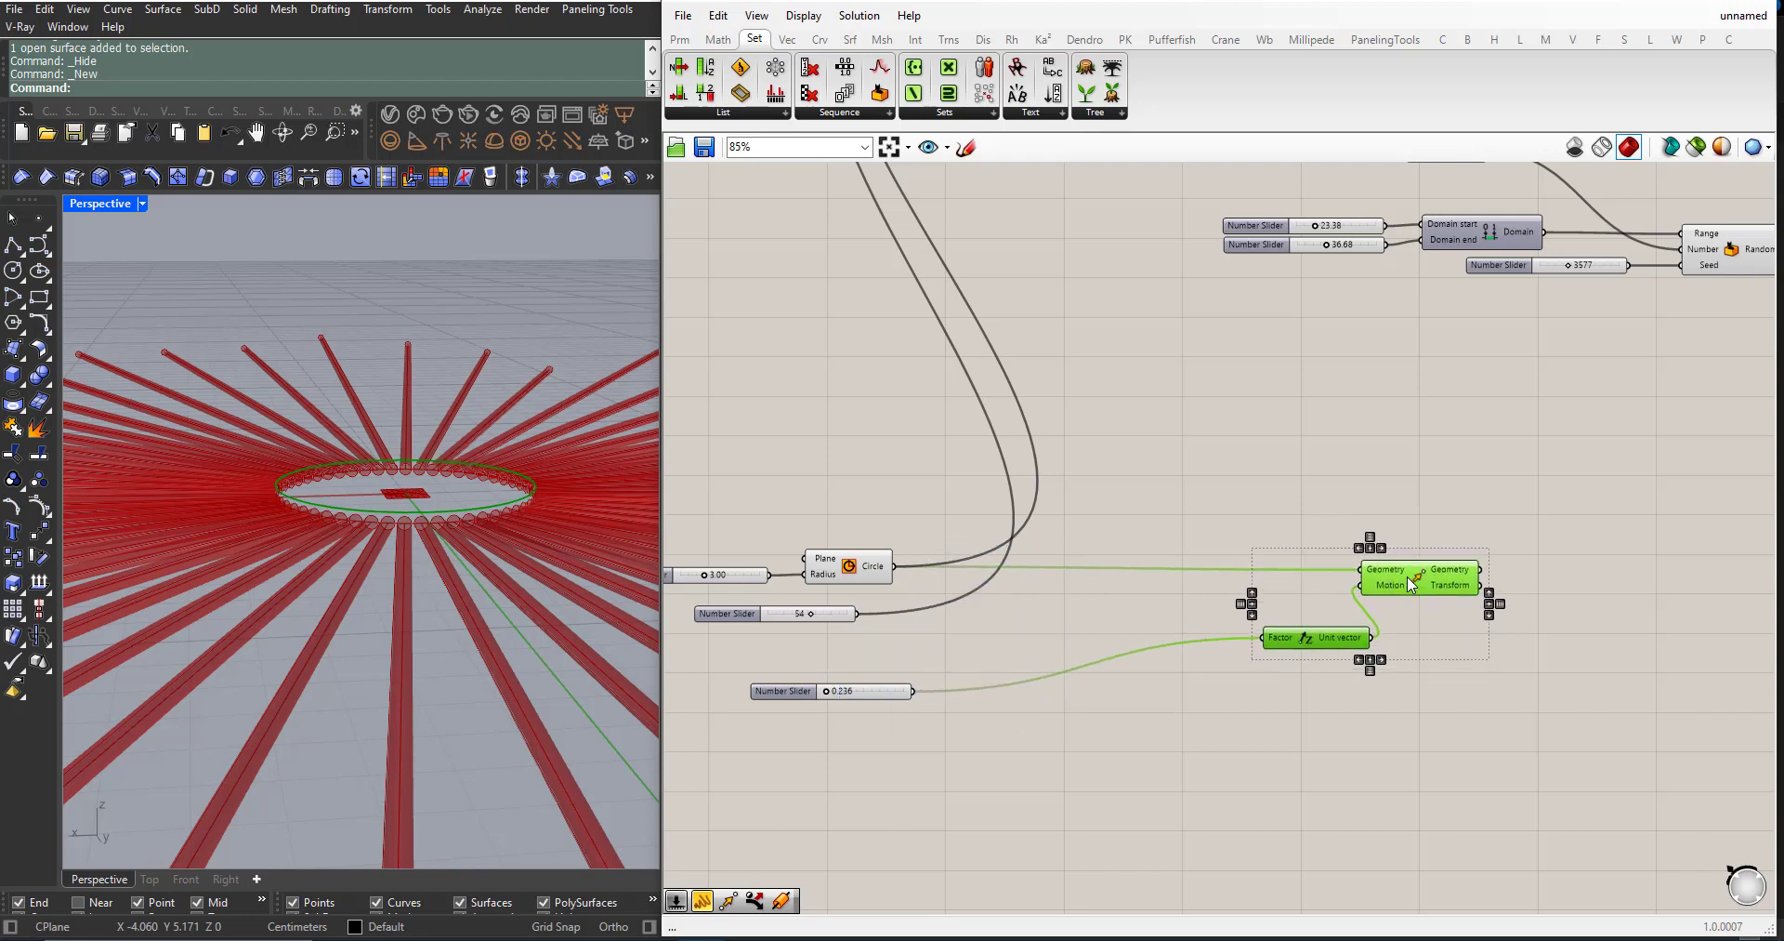
{"action": "left_click_drag", "start_coordinate": [792, 697], "coordinate": [1108, 643]}
Step: Add an Extrude component between the Circle and Move components
{"action": "scroll", "coordinate": [890, 632], "scroll_direction": "down", "scroll_amount": 1}
{"action": "scroll", "coordinate": [889, 632], "scroll_direction": "up", "scroll_amount": 2}
{"action": "left_click", "coordinate": [855, 578]}
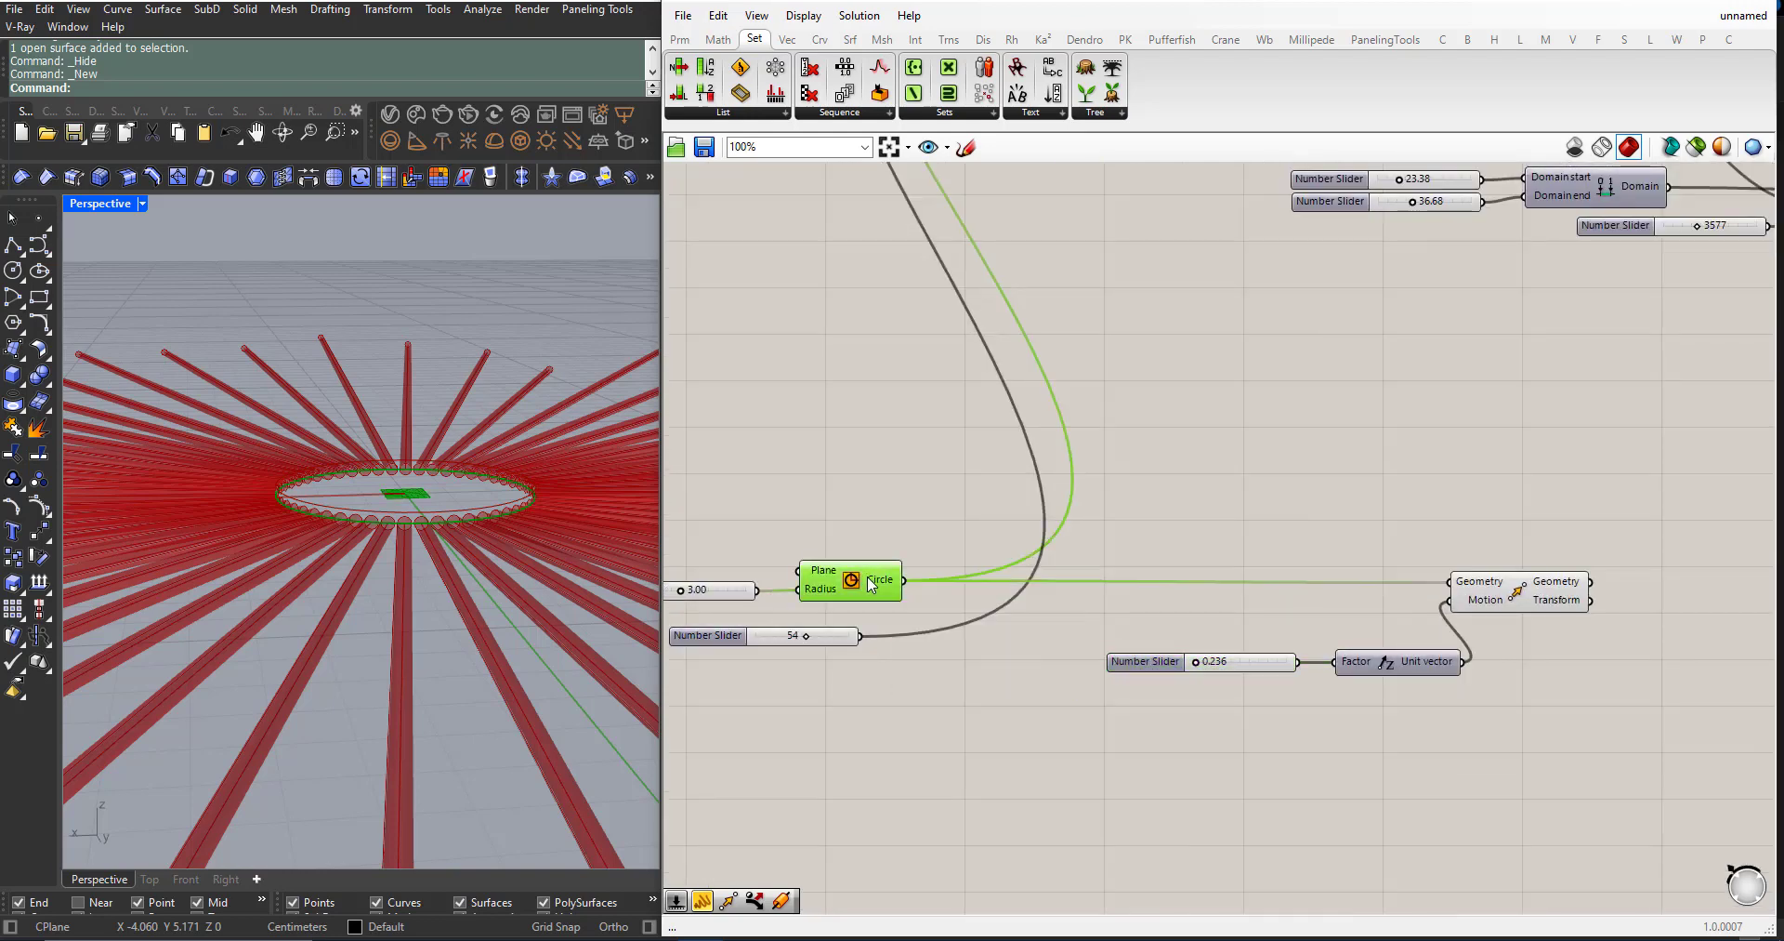
{"action": "mouse_move", "coordinate": [383, 538]}
{"action": "right_mouse_down"}
{"action": "mouse_move", "coordinate": [362, 518]}
{"action": "mouse_move", "coordinate": [353, 543]}
{"action": "right_mouse_up"}
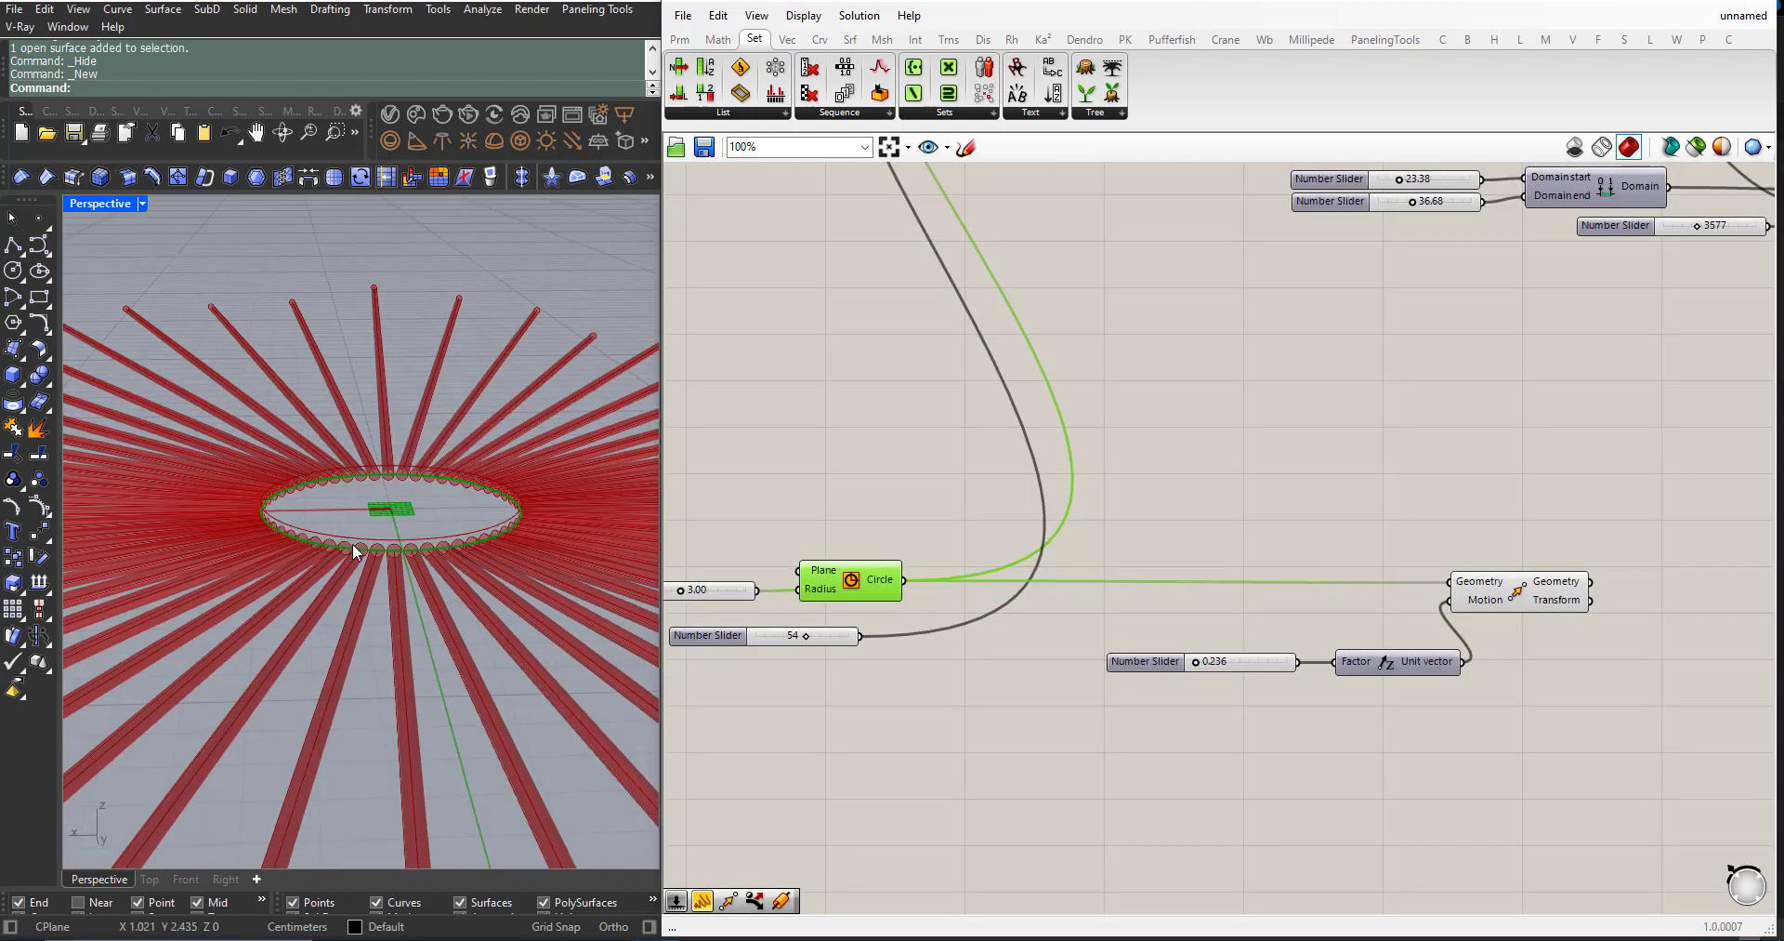
{"action": "left_click", "coordinate": [1150, 550]}
{"action": "double_click", "coordinate": [1151, 550]}
{"action": "type", "text": "extrud"}
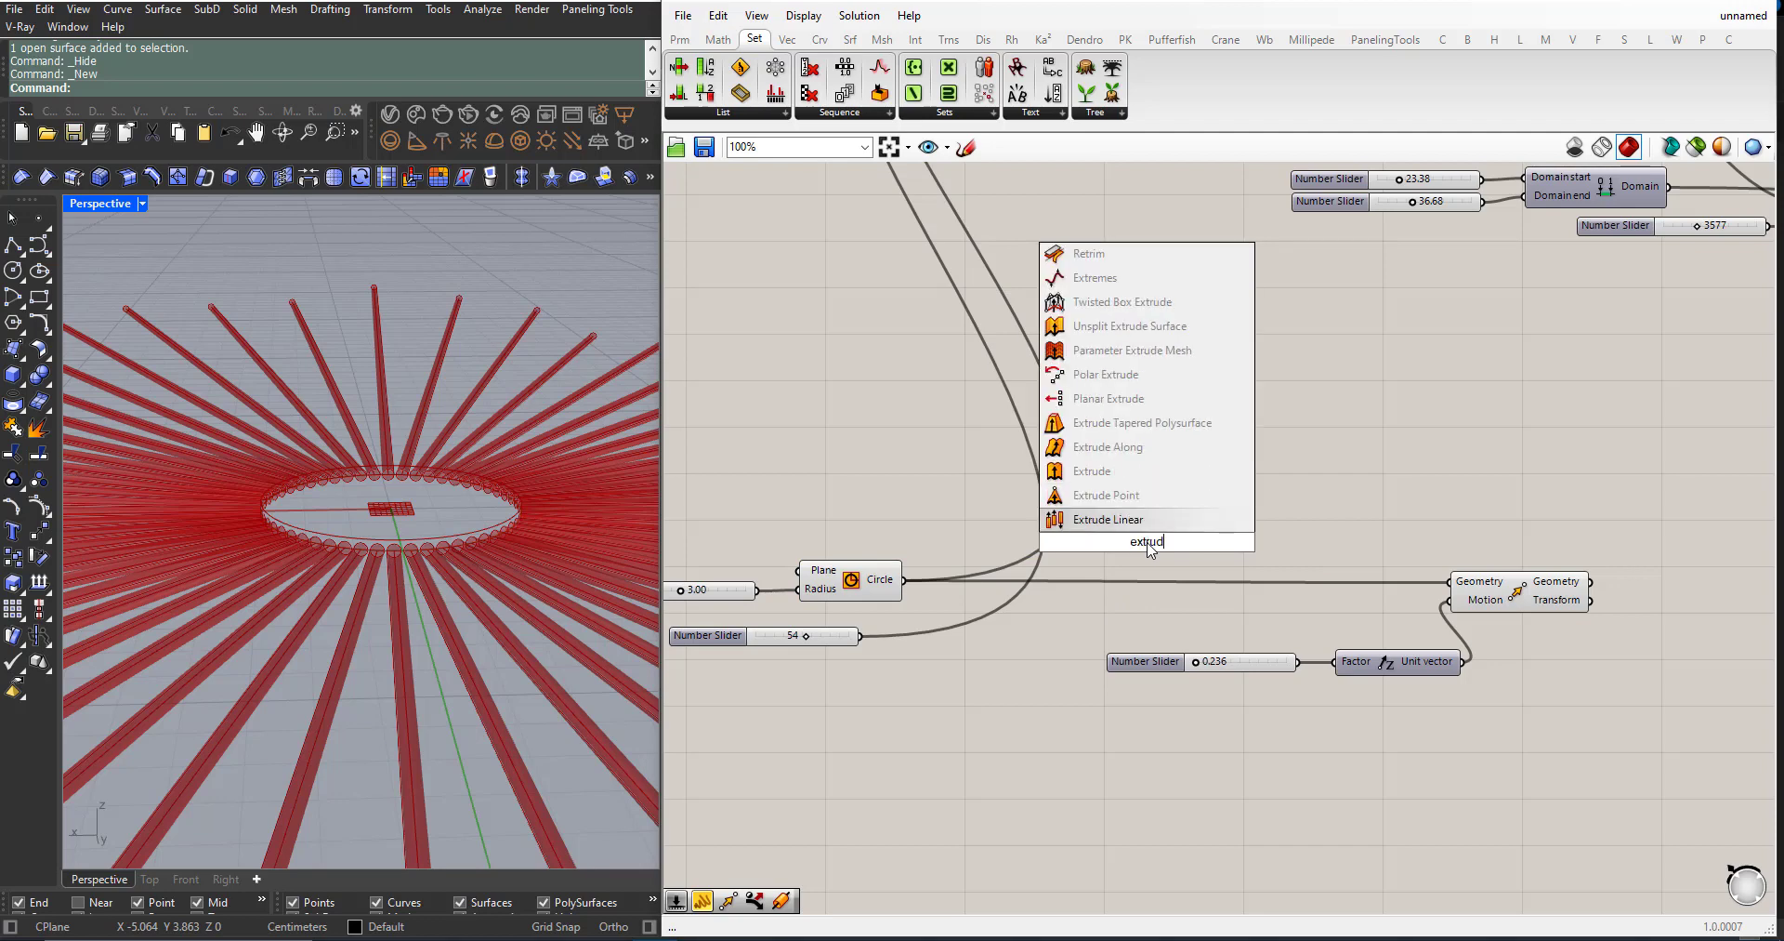
{"action": "left_click", "coordinate": [1101, 470]}
{"action": "left_click_drag", "start_coordinate": [1138, 530], "coordinate": [1291, 528]}
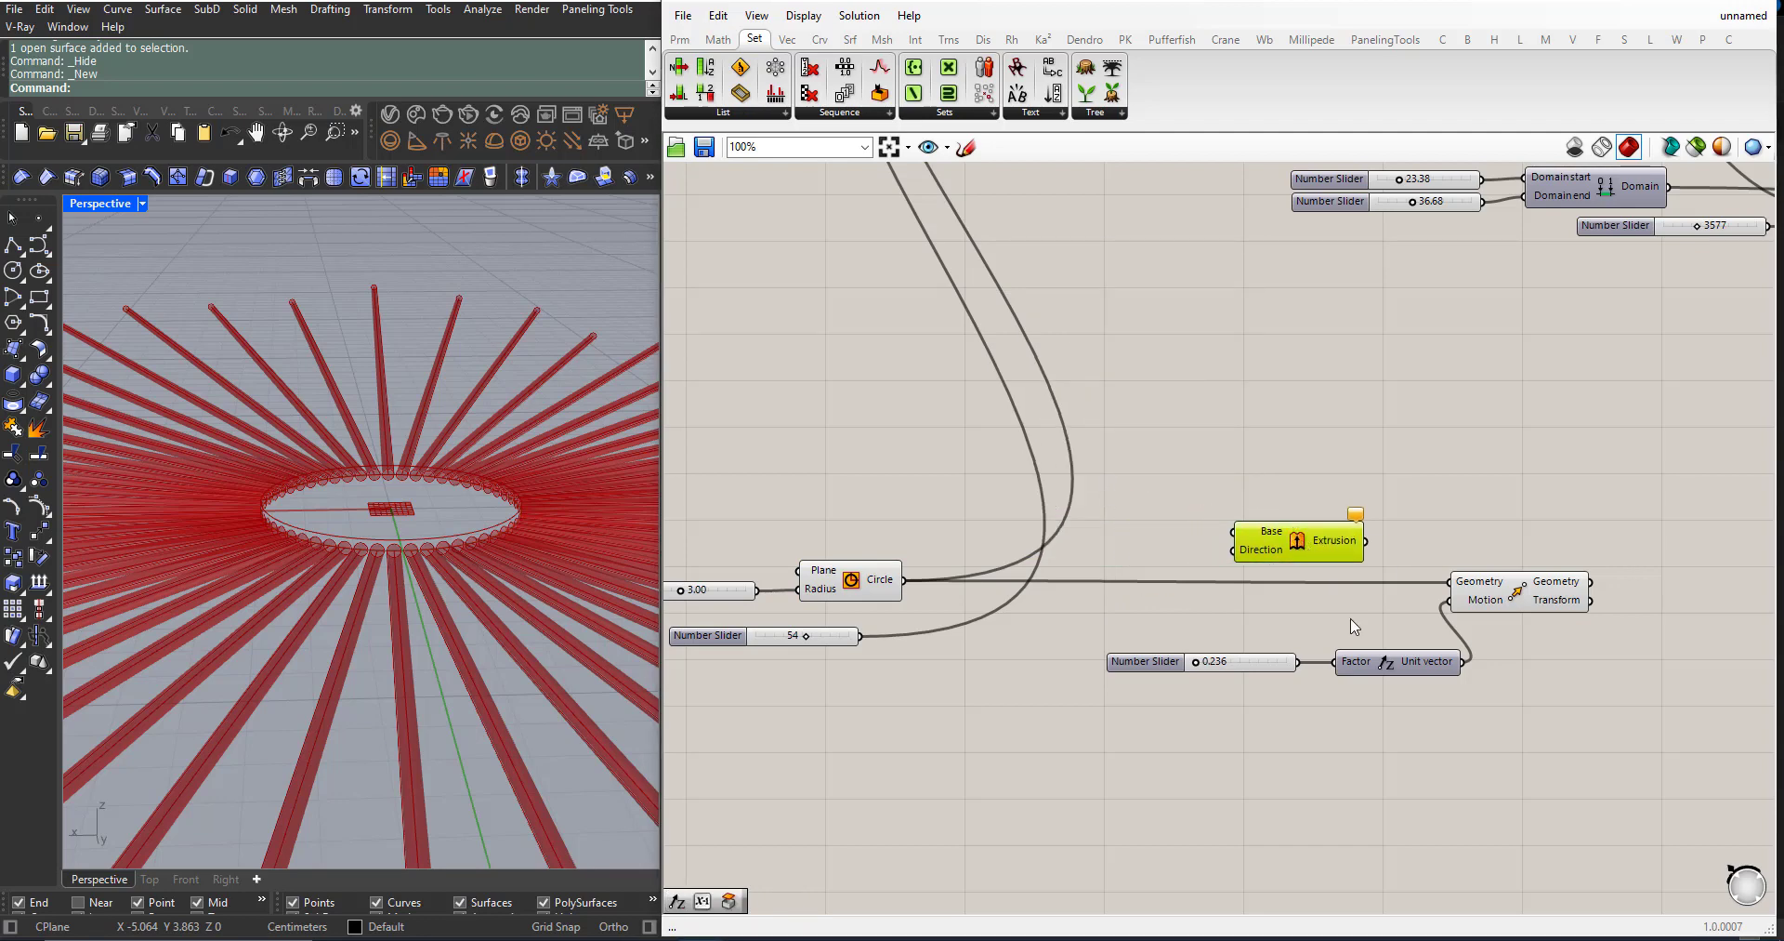
Step: Move the Unit Z component and its factor slider back to the left, below the Extrude component
{"action": "left_click_drag", "start_coordinate": [1425, 703], "coordinate": [1180, 654]}
{"action": "left_click_drag", "start_coordinate": [1350, 660], "coordinate": [1107, 689]}
{"action": "left_click", "coordinate": [1197, 775]}
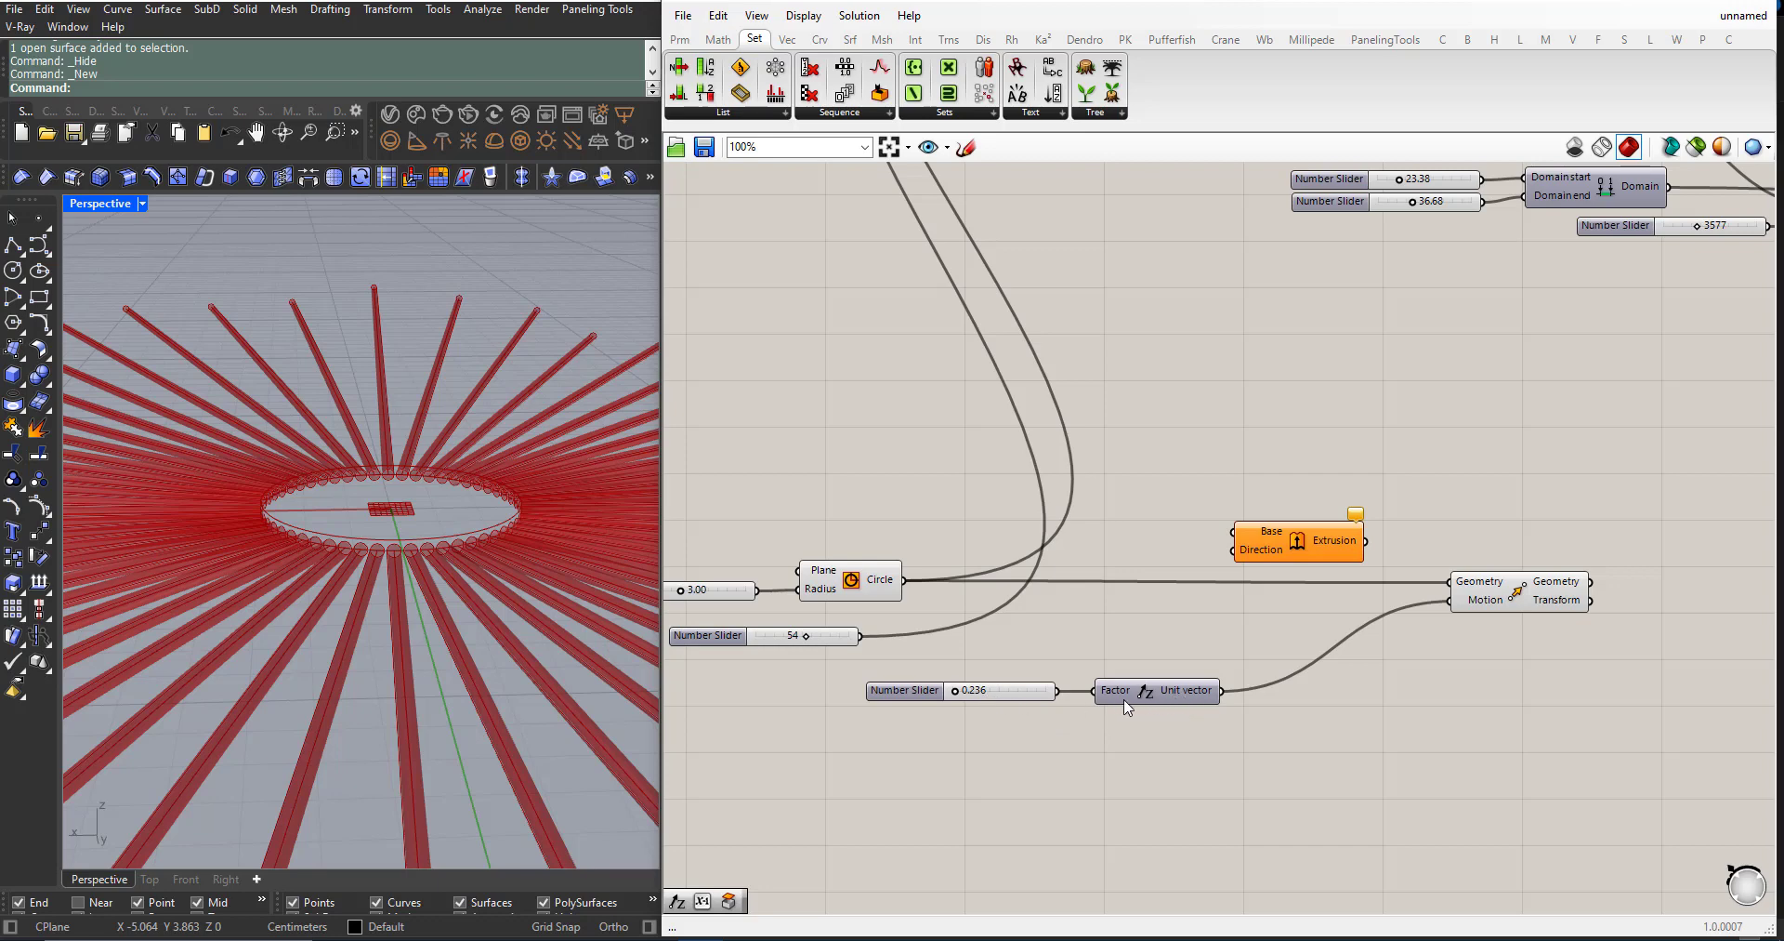
Step: Connect the Unit Z vector to the Extrude Direction input and the Circle to its Base input, and inspect the extruded ring
{"action": "left_click_drag", "start_coordinate": [1221, 691], "coordinate": [1234, 550]}
{"action": "left_click_drag", "start_coordinate": [903, 581], "coordinate": [1233, 530]}
{"action": "right_click_drag", "start_coordinate": [443, 494], "coordinate": [447, 485]}
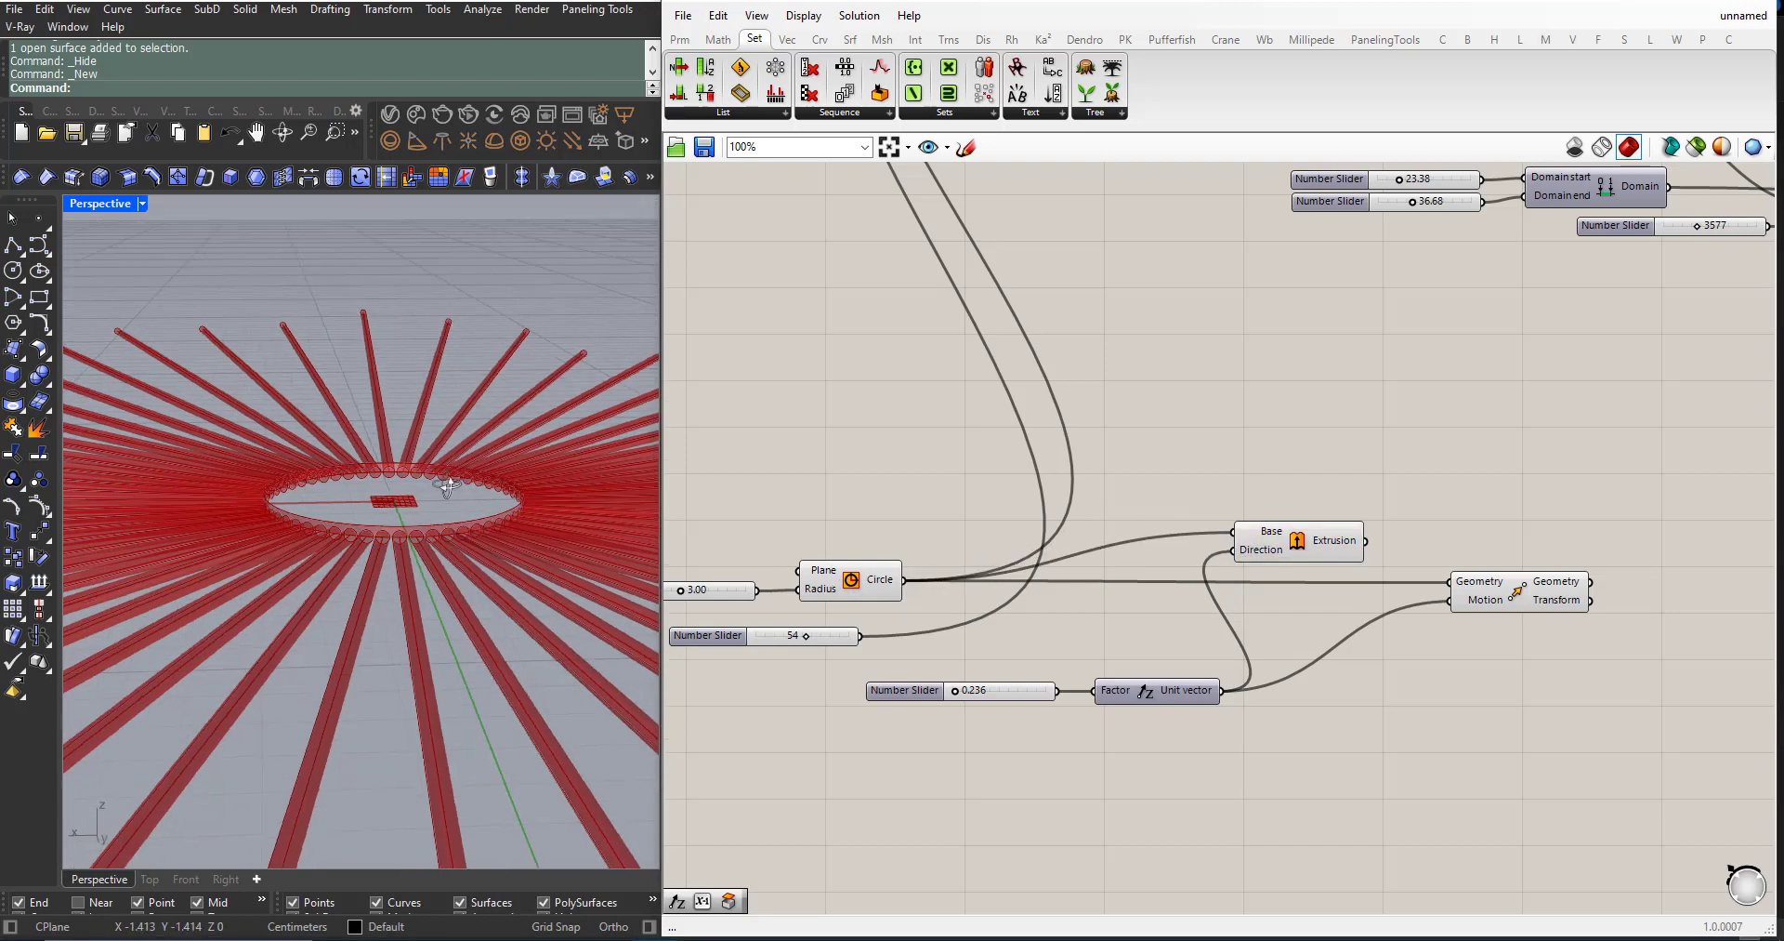
{"action": "left_click", "coordinate": [1310, 546]}
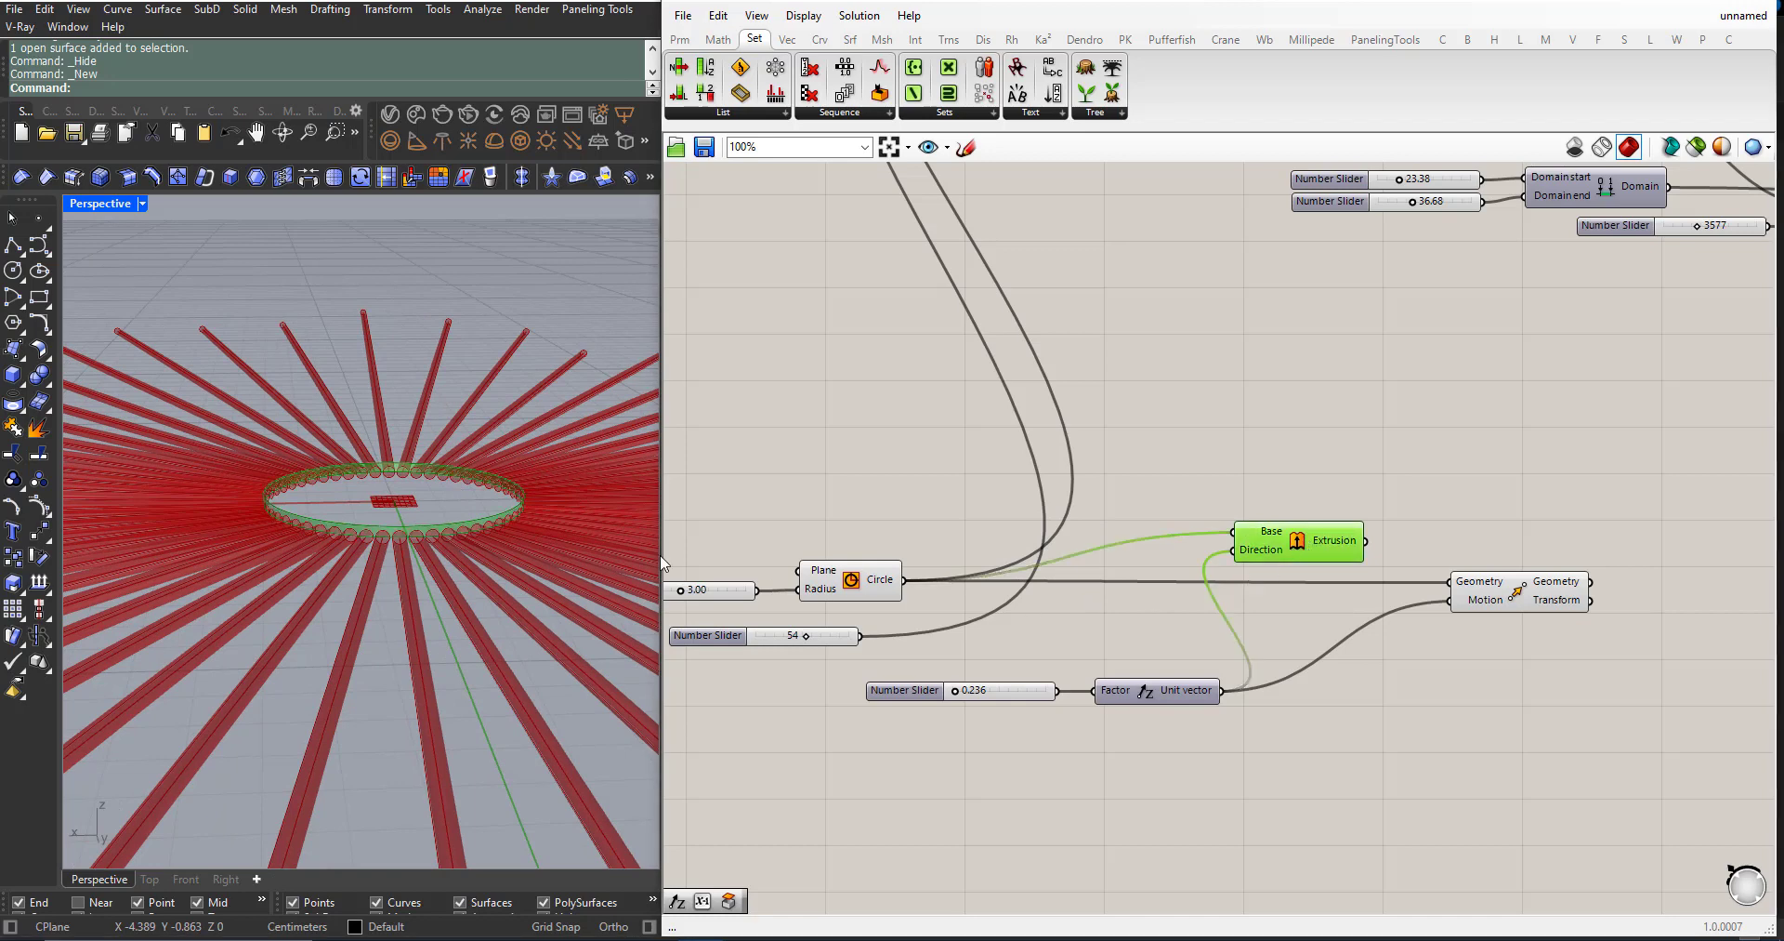
{"action": "right_click_drag", "start_coordinate": [521, 539], "coordinate": [483, 531]}
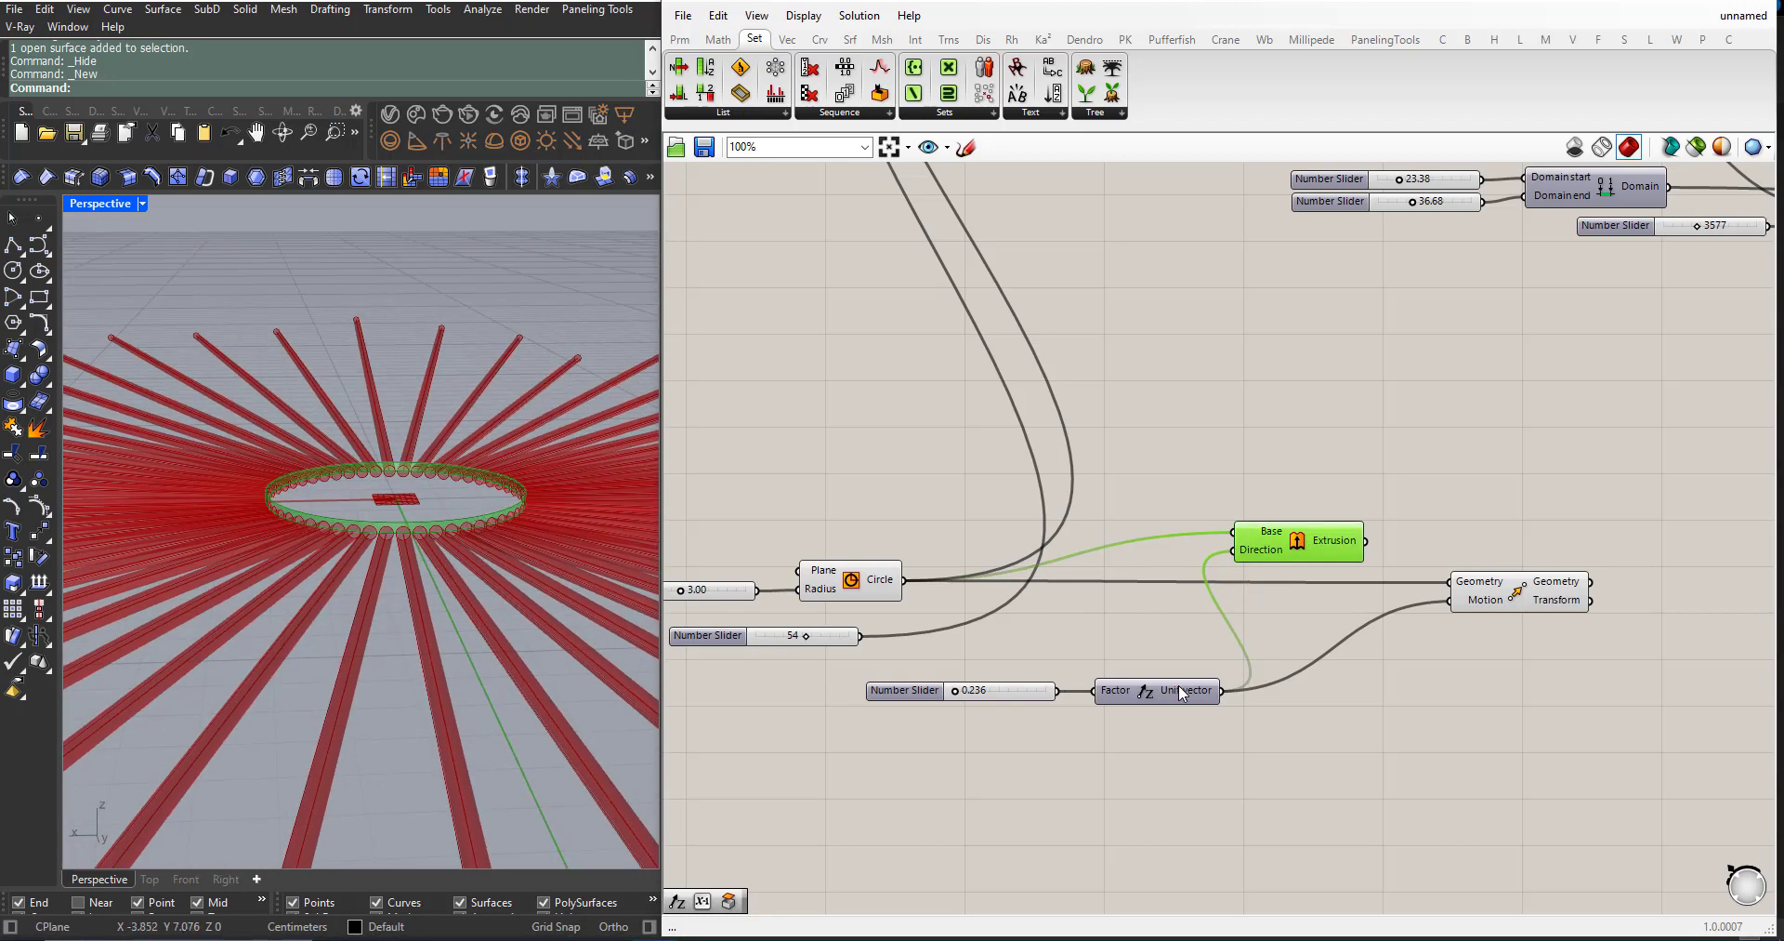
Step: Set the Unit Z factor slider to 0.406, checking the extruded ring and the moved circle against the rays
{"action": "scroll", "coordinate": [978, 723], "scroll_direction": "up", "scroll_amount": 1}
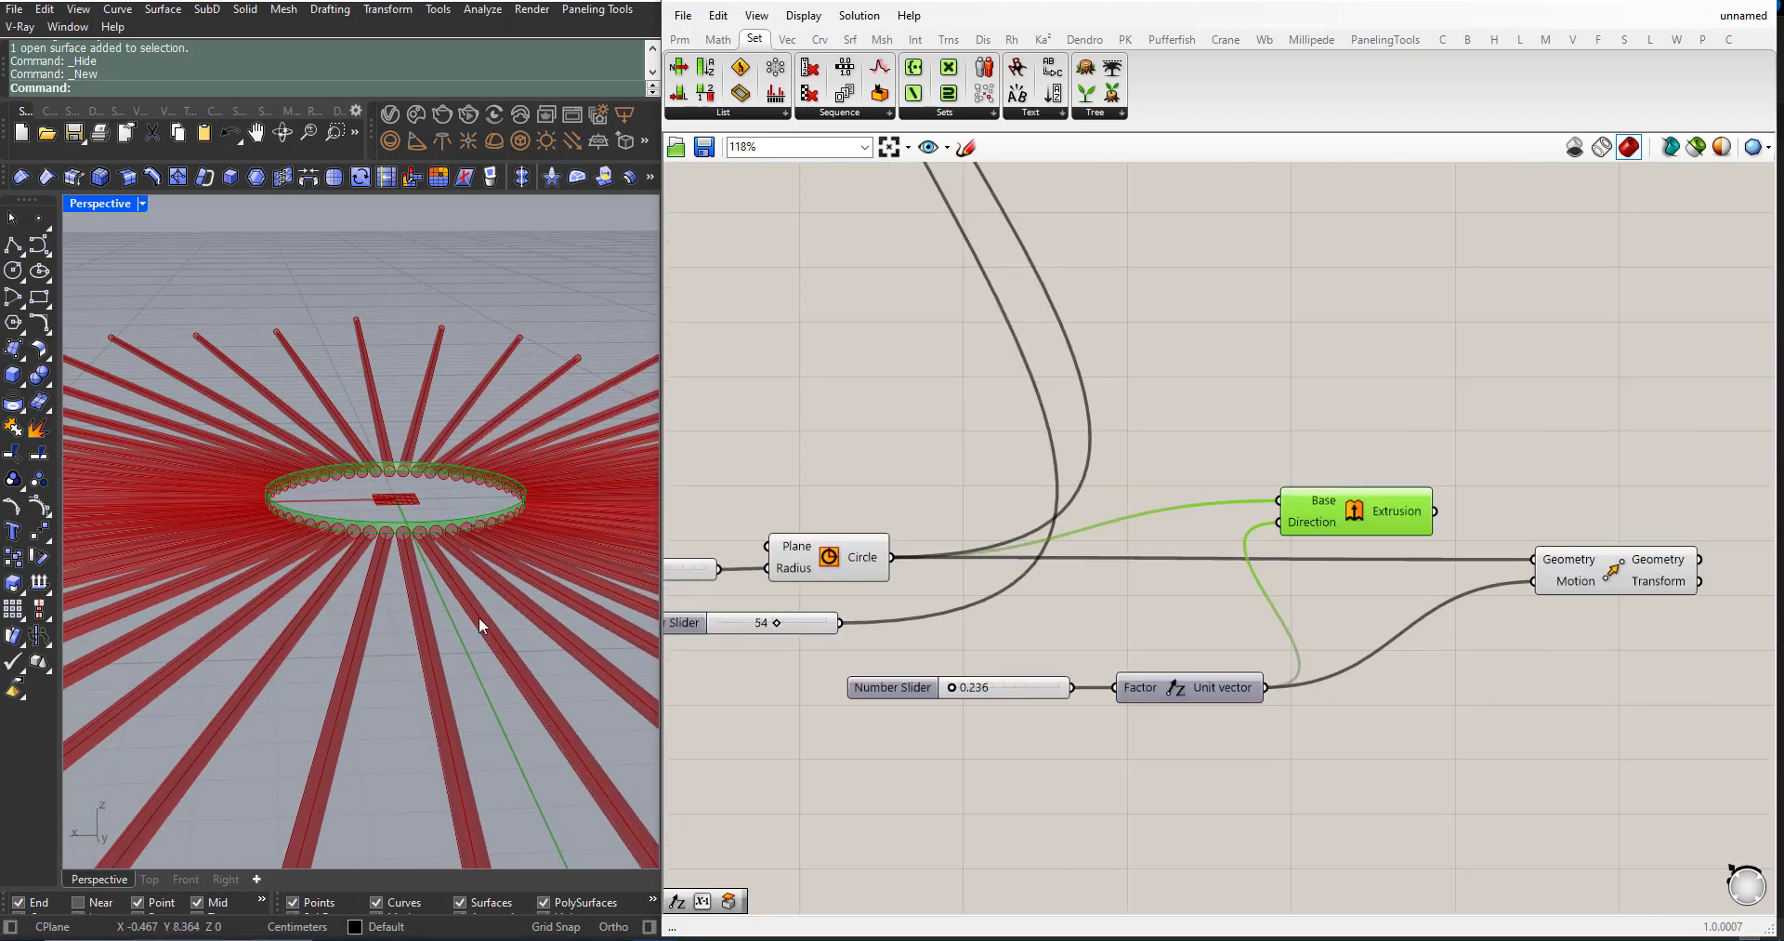
{"action": "right_click_drag", "start_coordinate": [478, 616], "coordinate": [437, 558]}
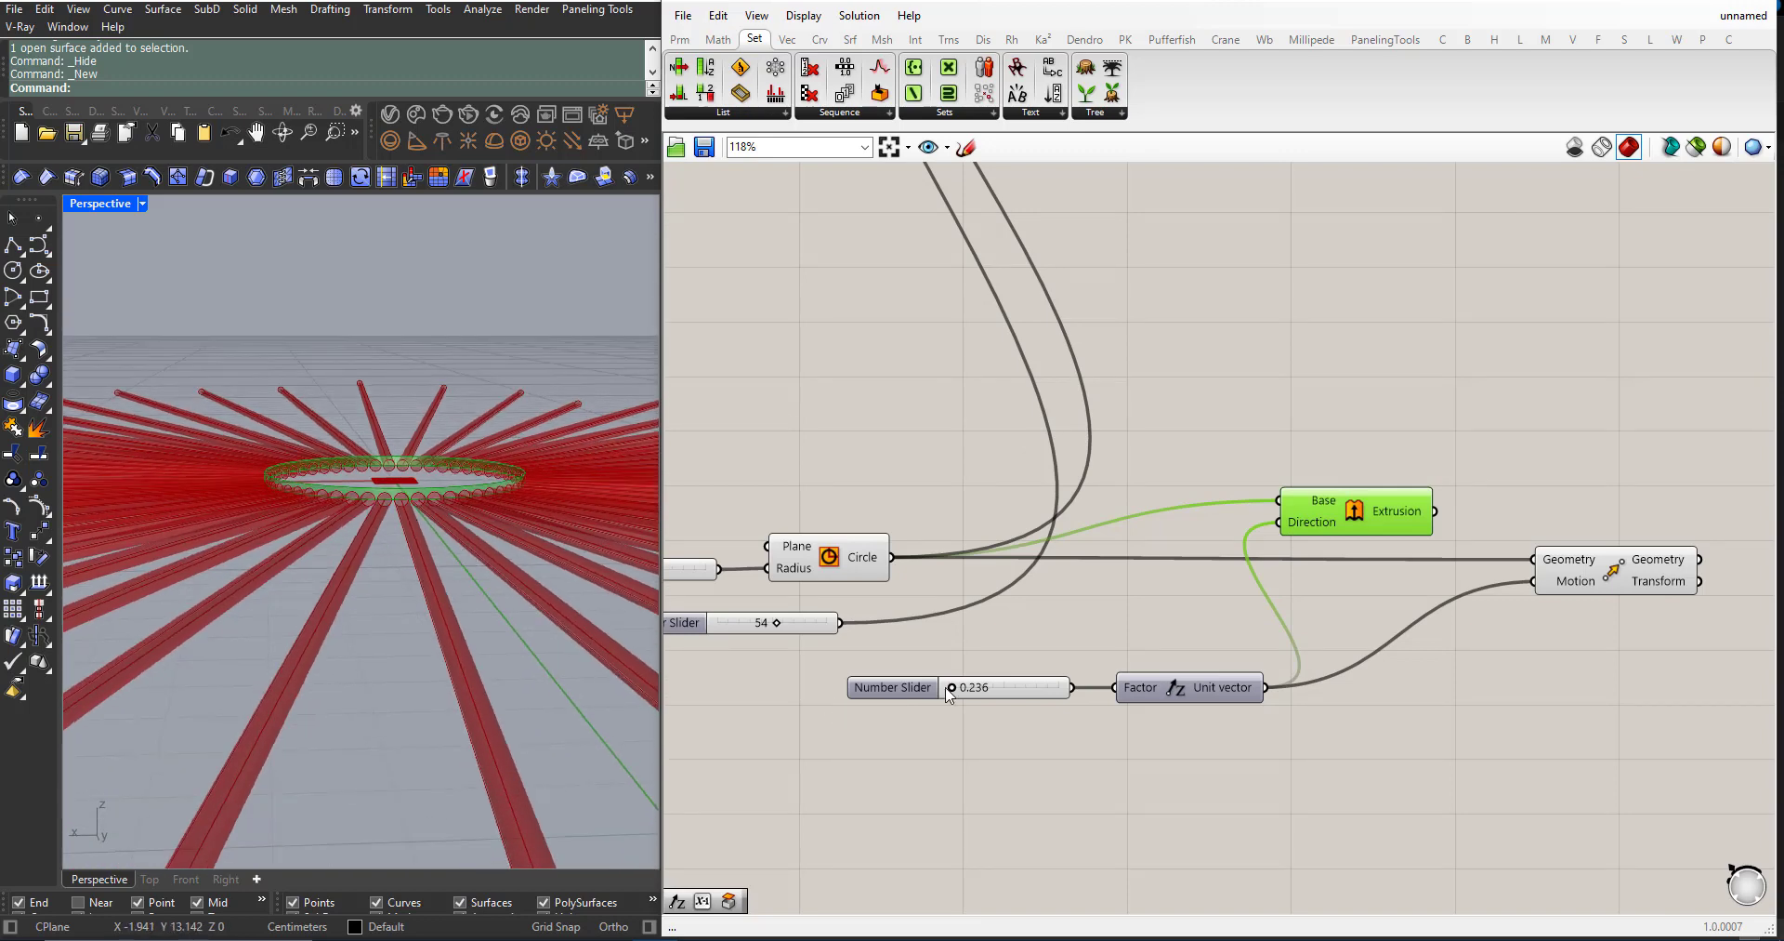
{"action": "left_click_drag", "start_coordinate": [956, 692], "coordinate": [966, 690]}
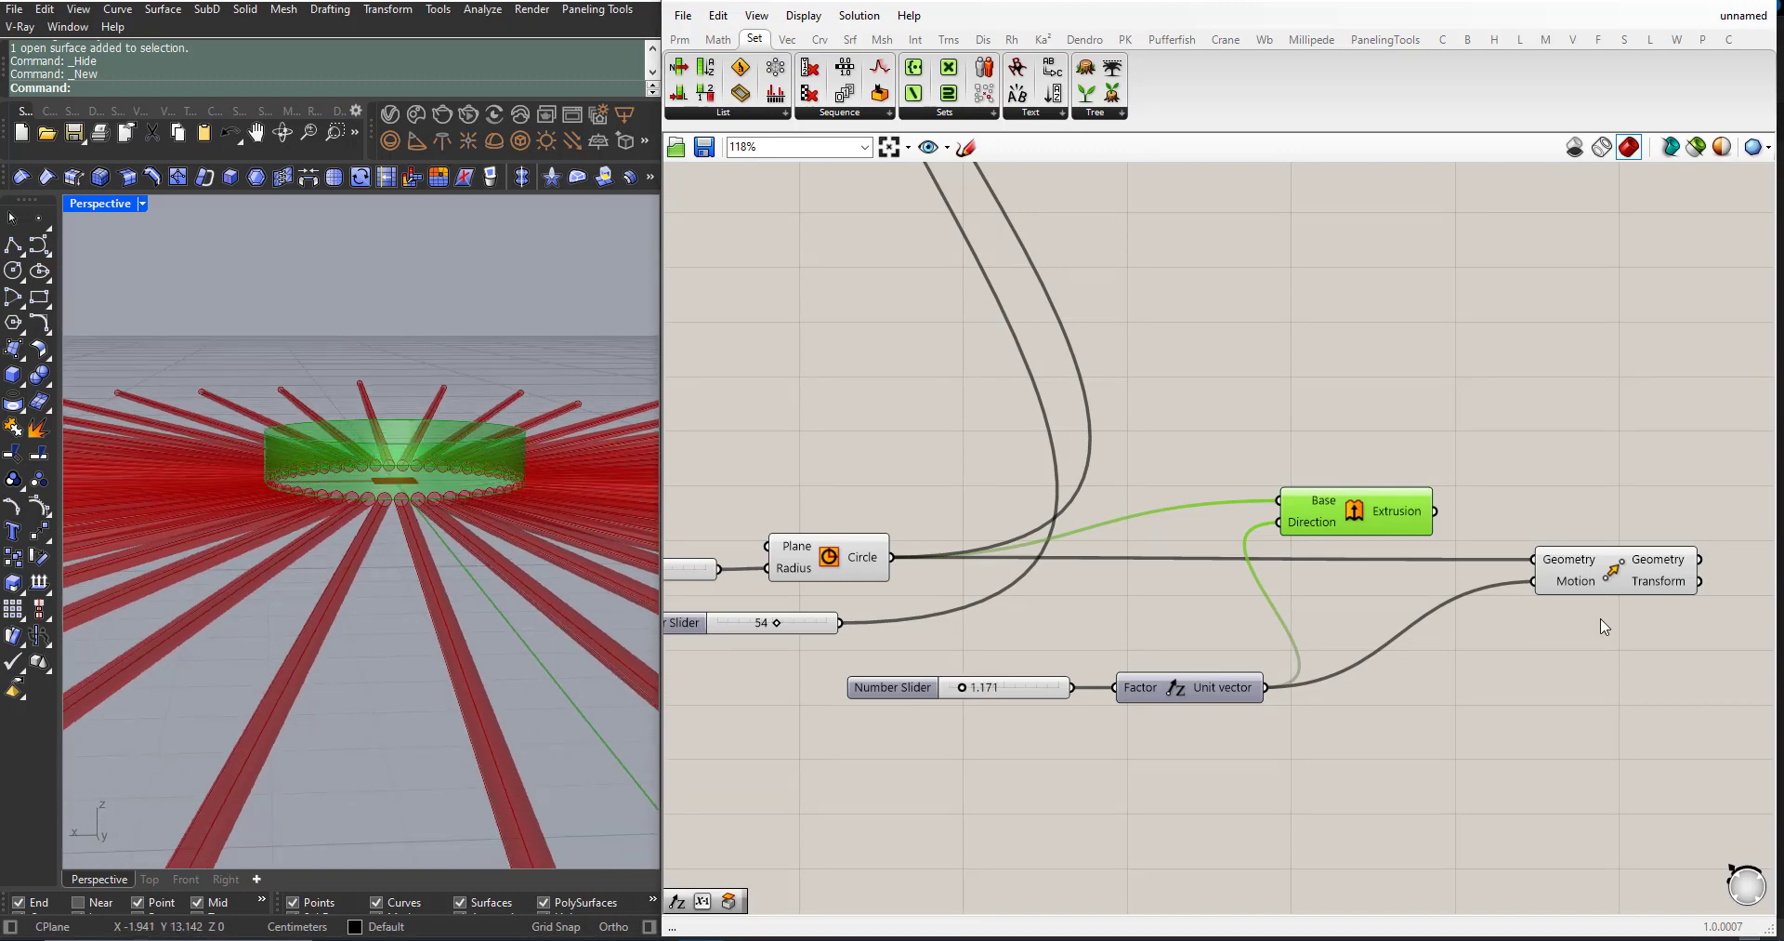
{"action": "left_click", "coordinate": [1622, 574]}
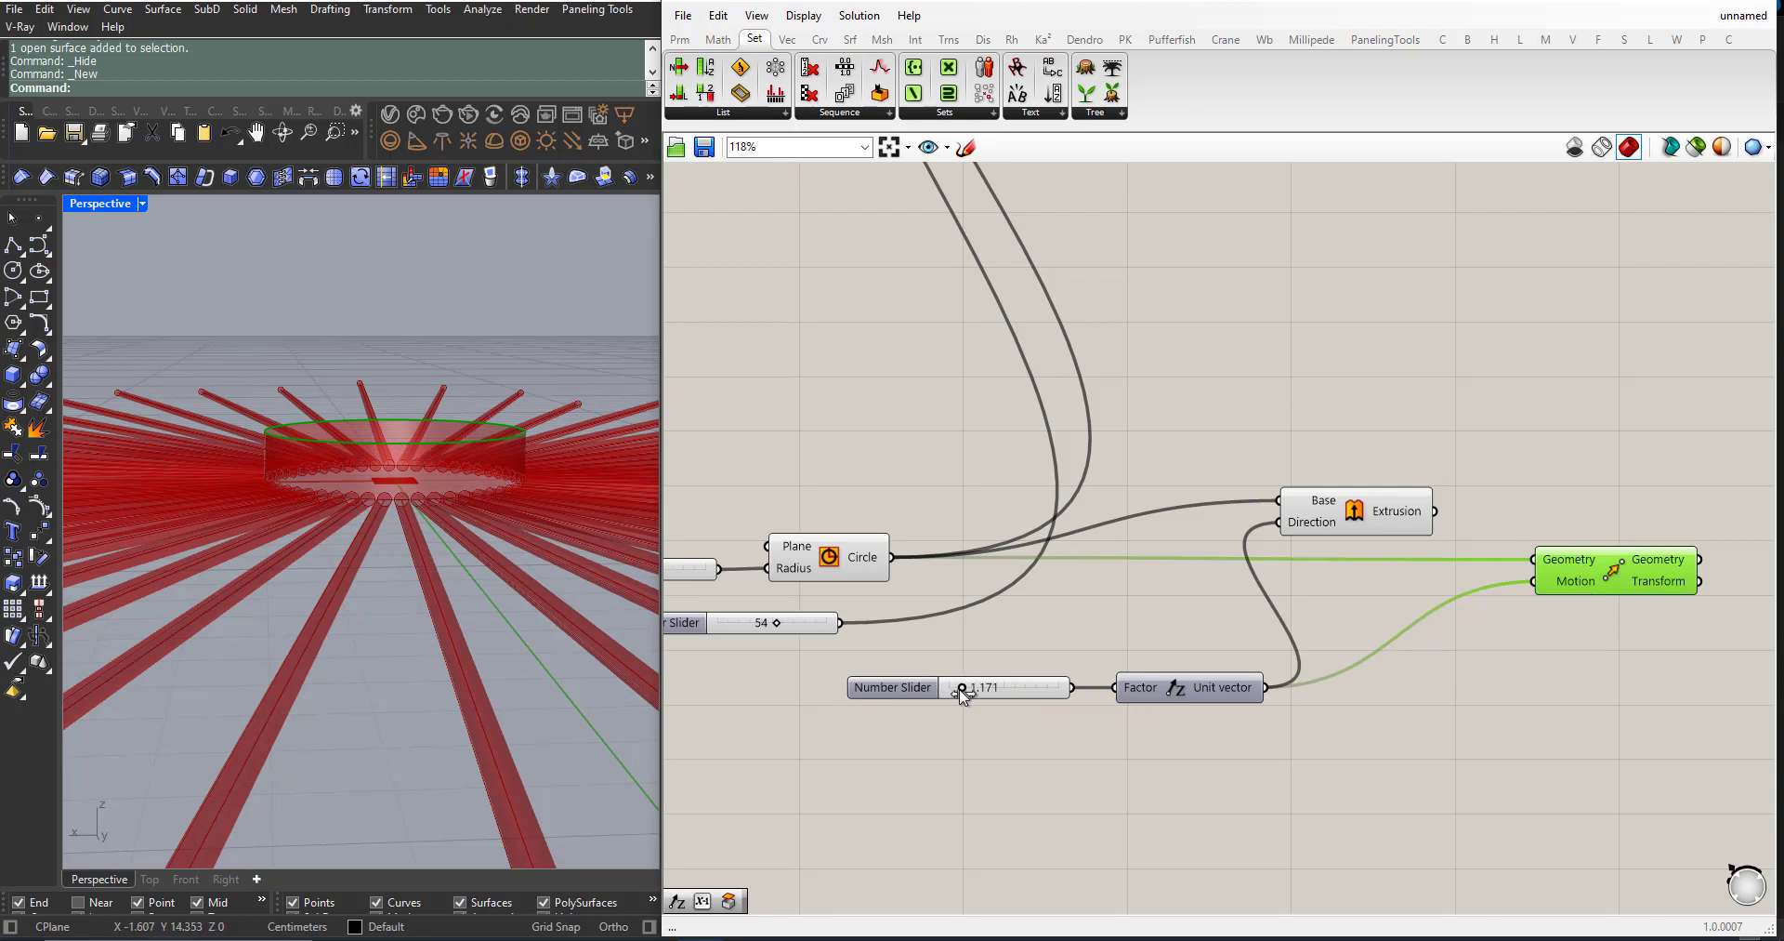
{"action": "left_click_drag", "start_coordinate": [961, 690], "coordinate": [958, 690]}
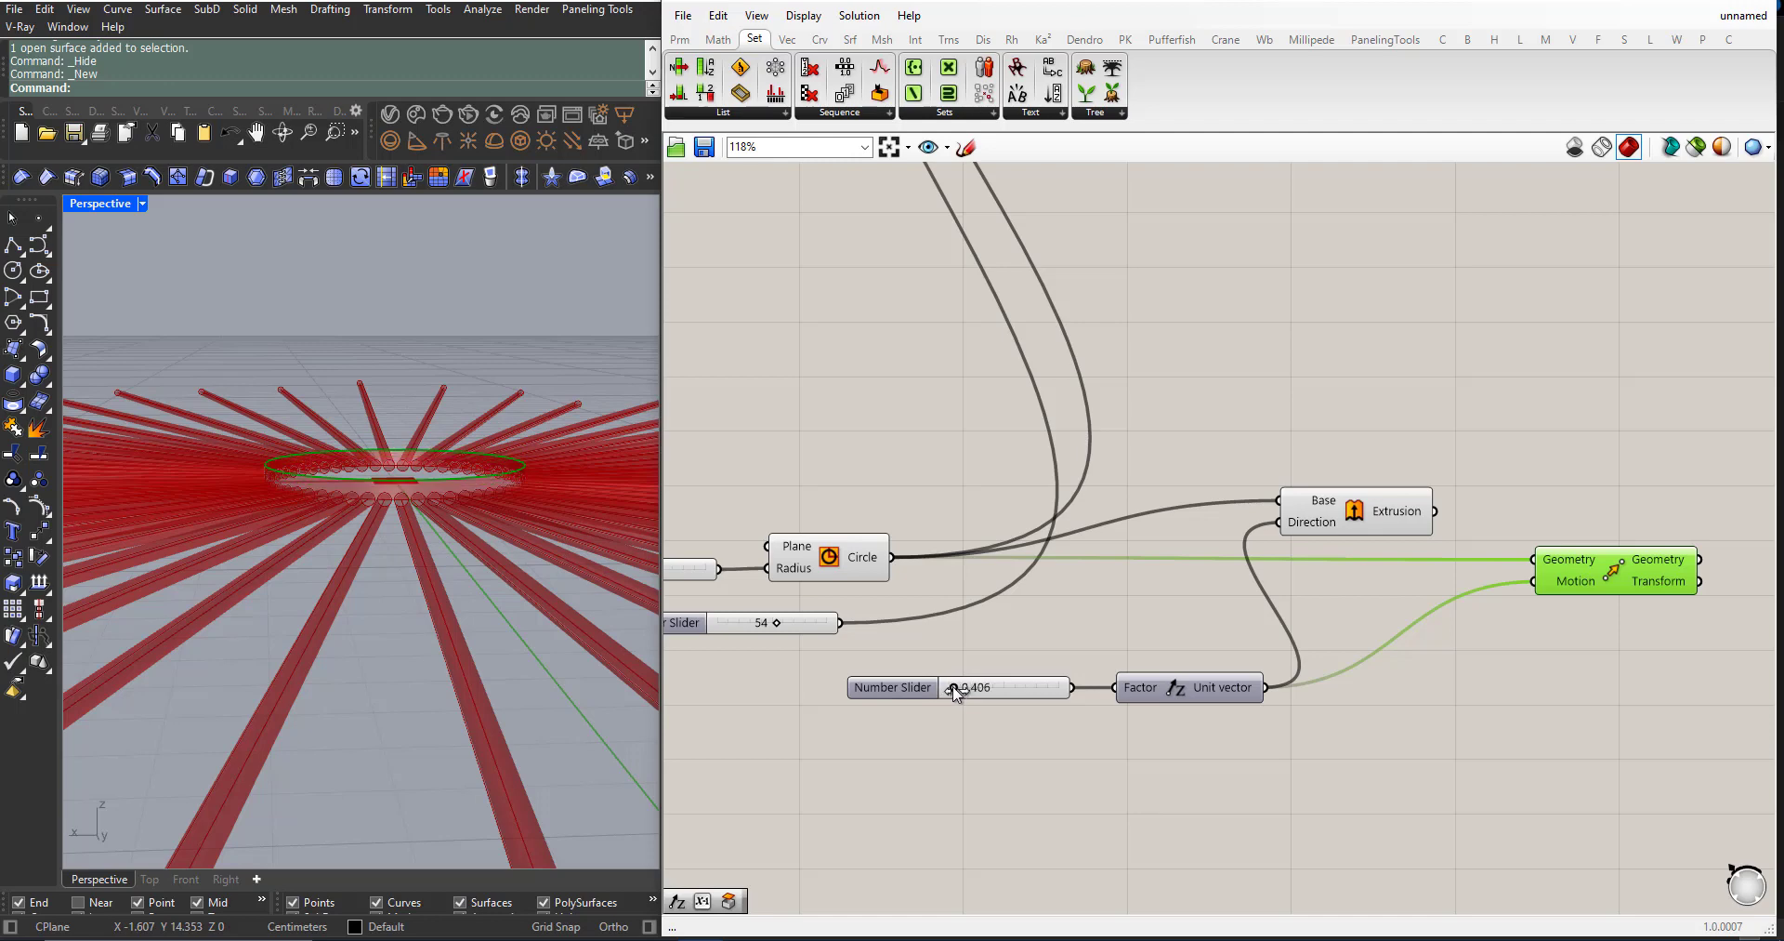
{"action": "right_click_drag", "start_coordinate": [455, 474], "coordinate": [459, 558]}
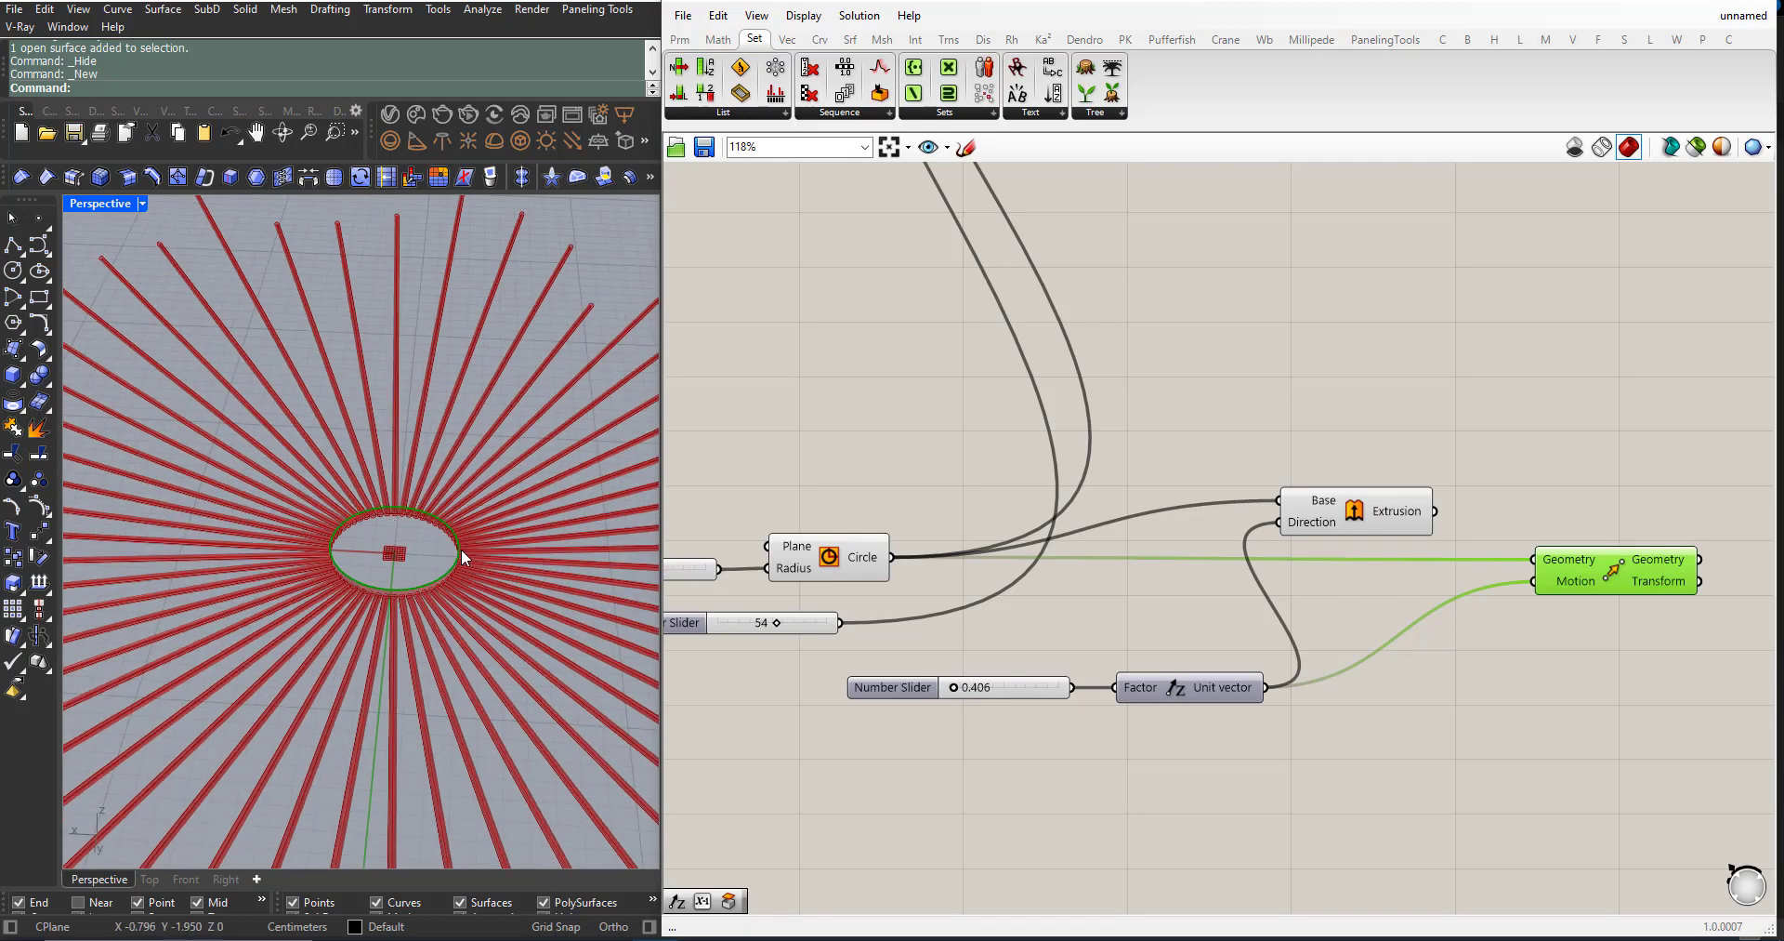
Step: Add an Offset Curve component after the Move component and connect the moved Geometry to its Curve input
{"action": "scroll", "coordinate": [949, 595], "scroll_direction": "down", "scroll_amount": 2}
{"action": "mouse_move", "coordinate": [1252, 534]}
{"action": "left_mouse_down"}
{"action": "mouse_move", "coordinate": [1195, 528]}
{"action": "mouse_move", "coordinate": [1230, 534]}
{"action": "left_mouse_up"}
{"action": "scroll", "coordinate": [1152, 595], "scroll_direction": "down", "scroll_amount": 3}
{"action": "scroll", "coordinate": [1335, 618], "scroll_direction": "up", "scroll_amount": 4}
{"action": "left_click", "coordinate": [1227, 584]}
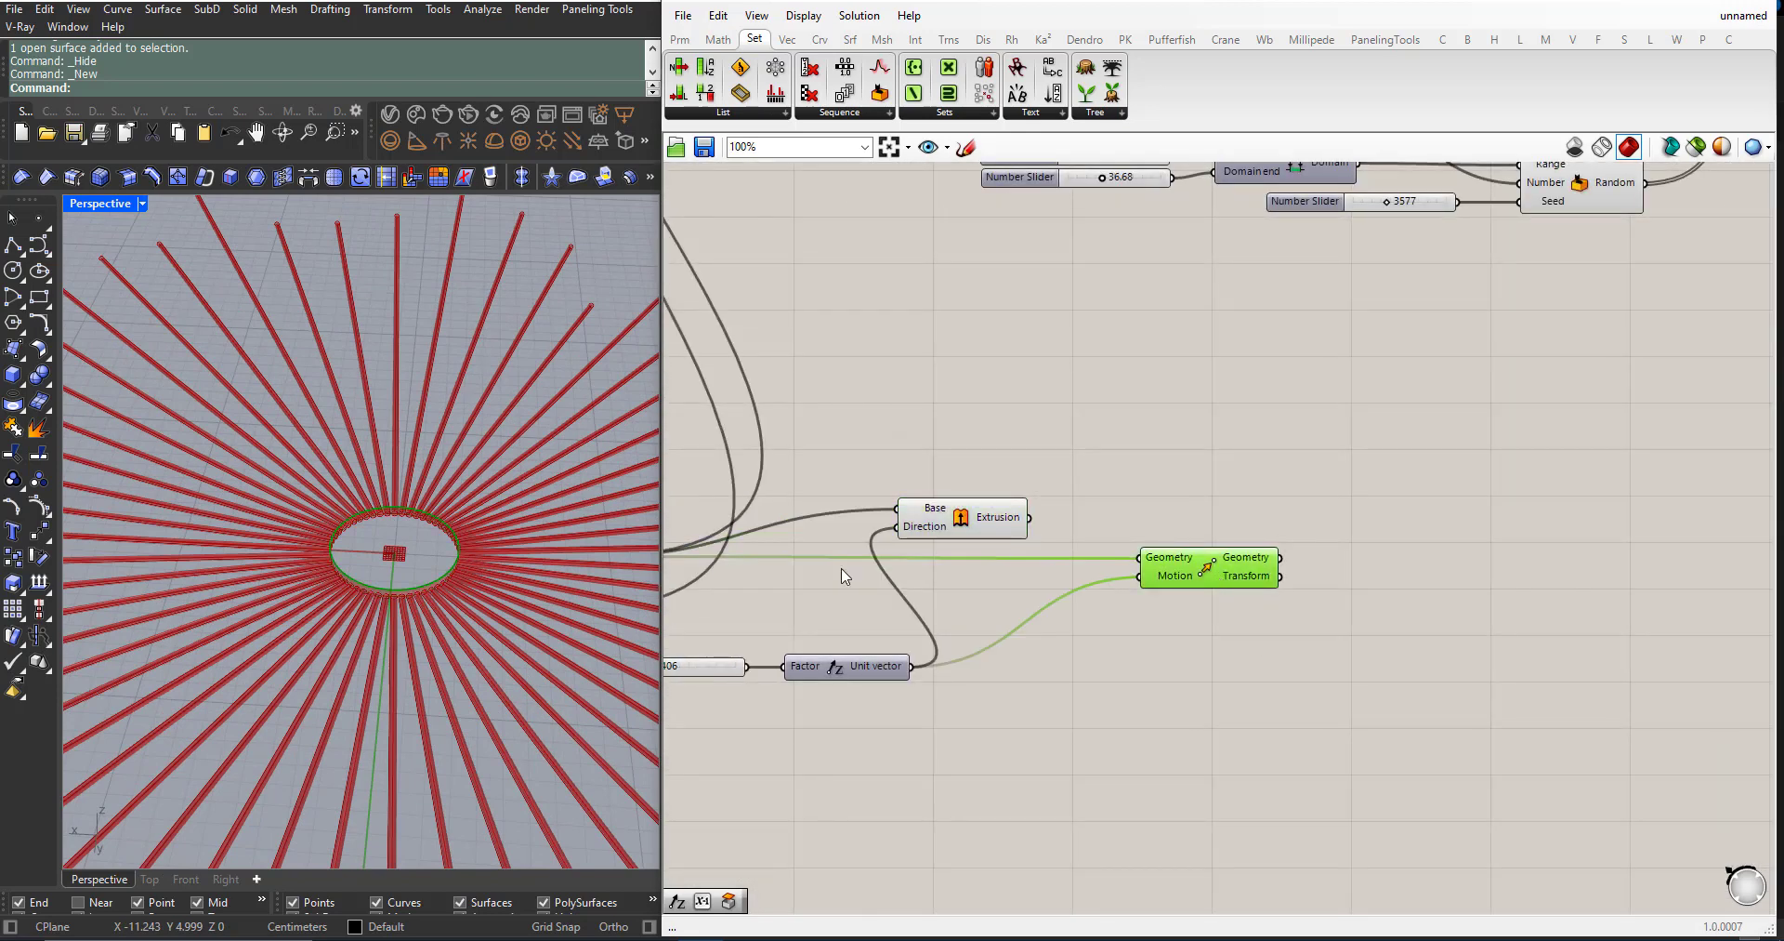
{"action": "right_click_drag", "start_coordinate": [493, 600], "coordinate": [522, 532]}
{"action": "right_click_drag", "start_coordinate": [1152, 572], "coordinate": [1114, 625]}
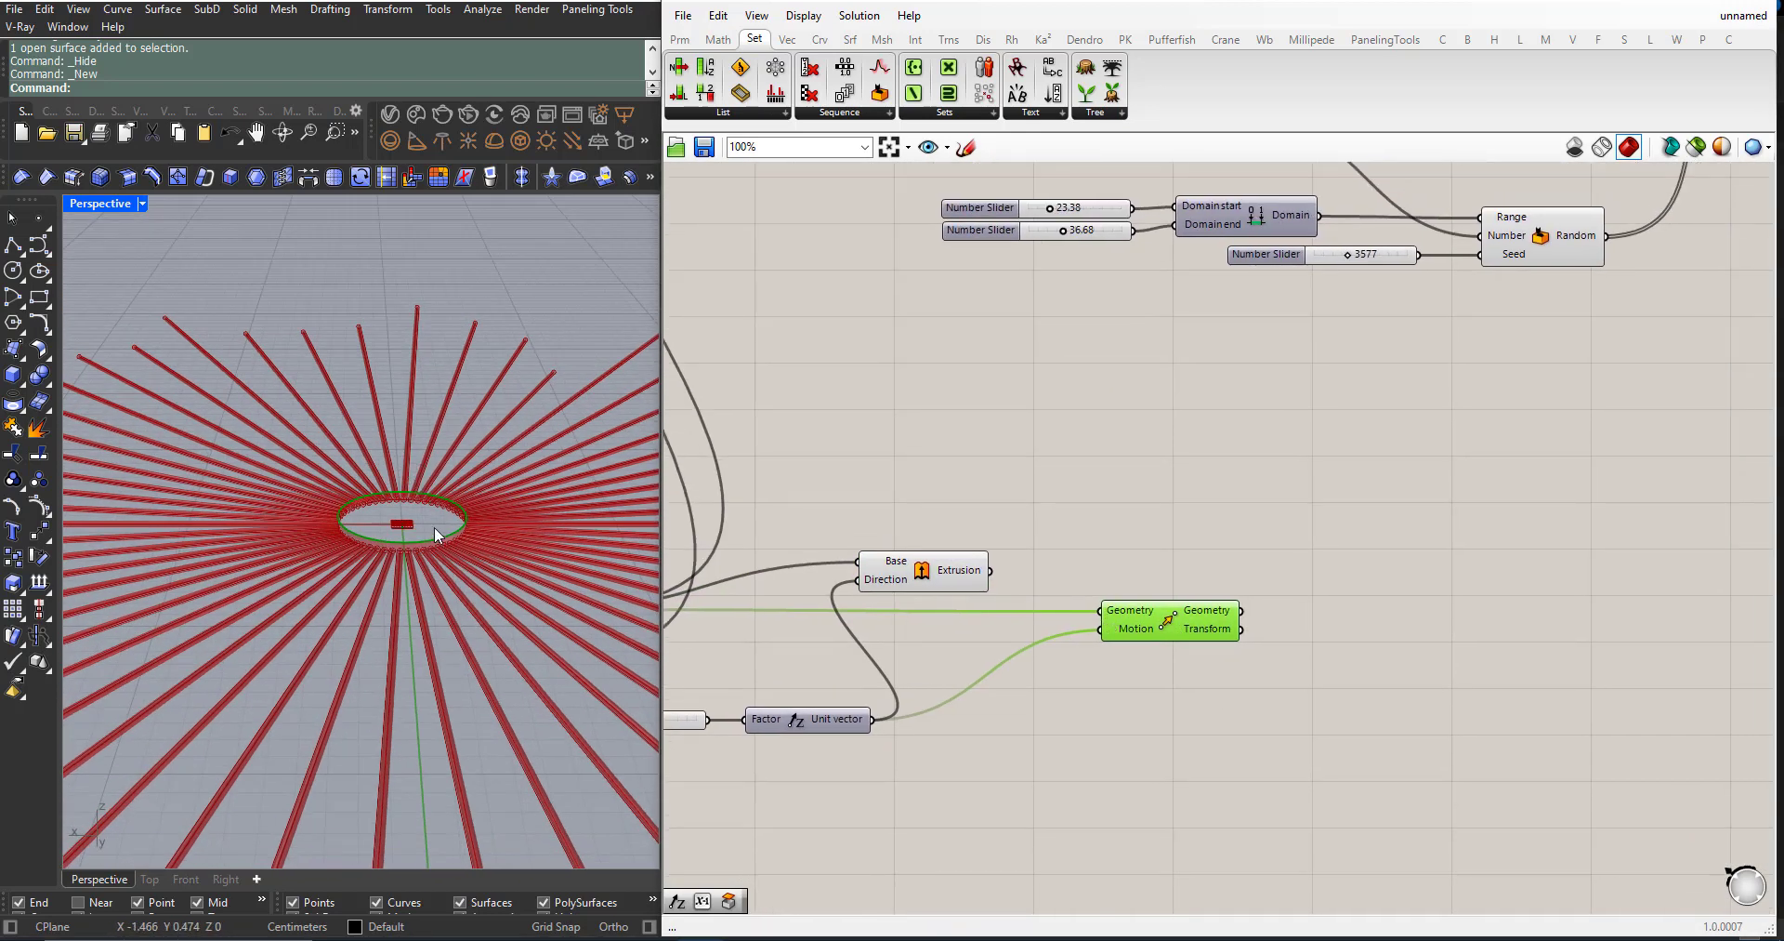
{"action": "right_click_drag", "start_coordinate": [433, 526], "coordinate": [404, 628]}
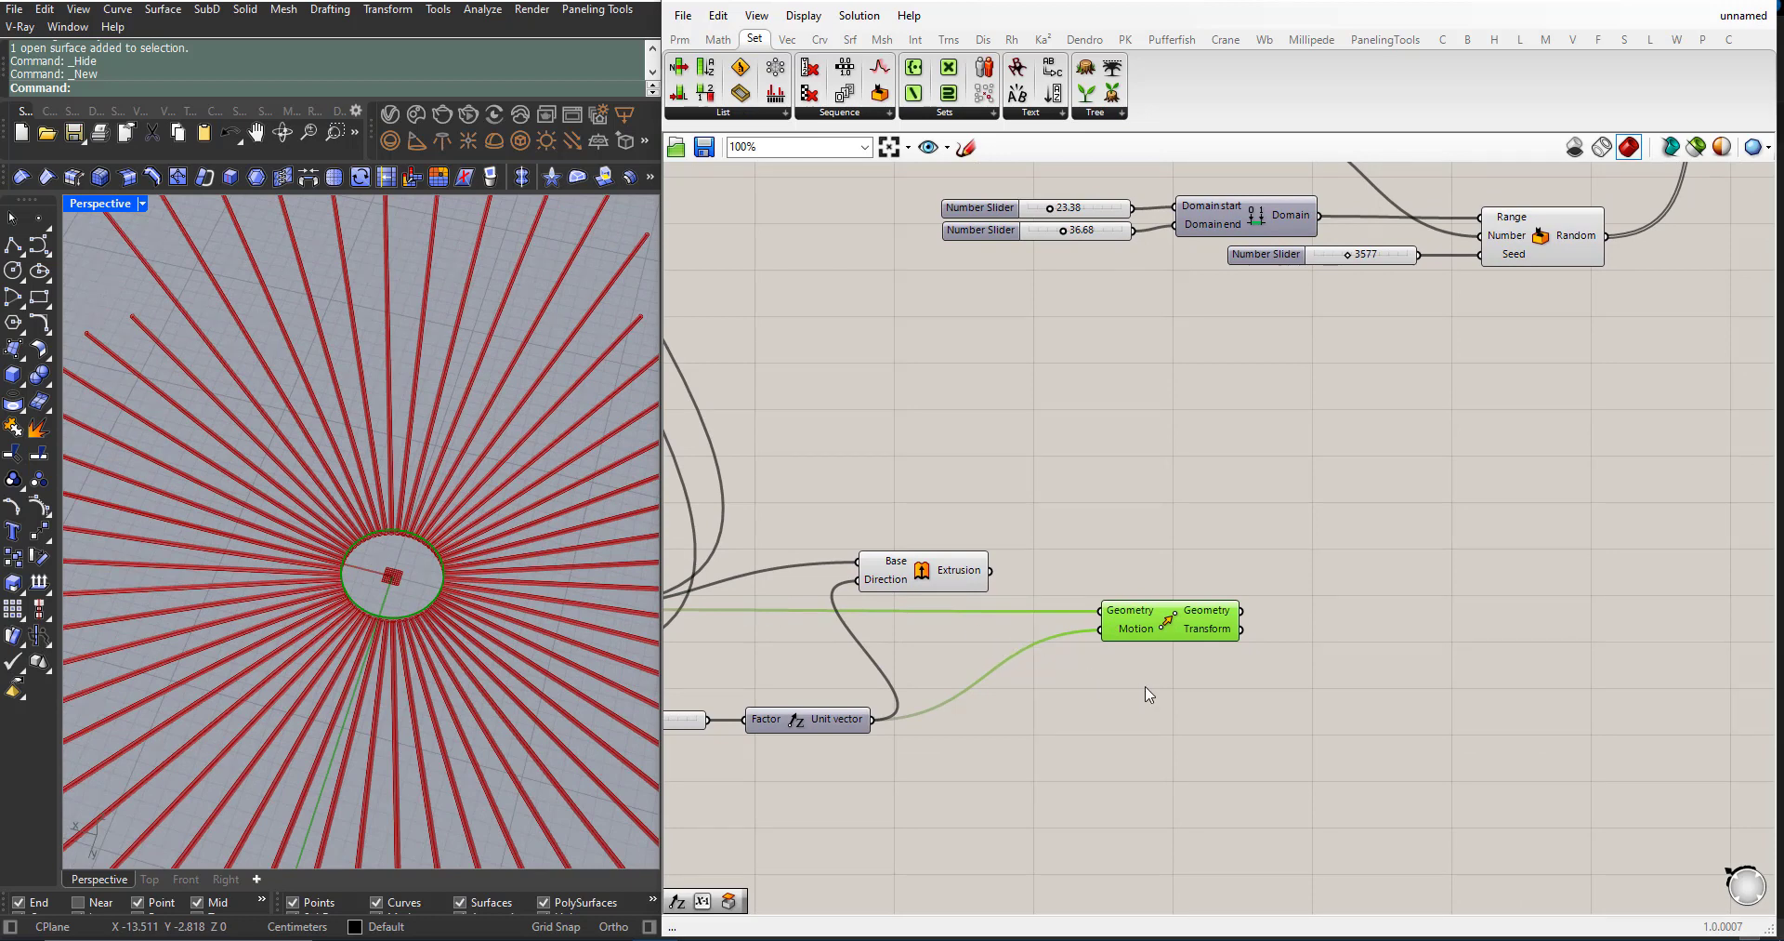
{"action": "double_click", "coordinate": [1342, 716]}
{"action": "type", "text": "offset"}
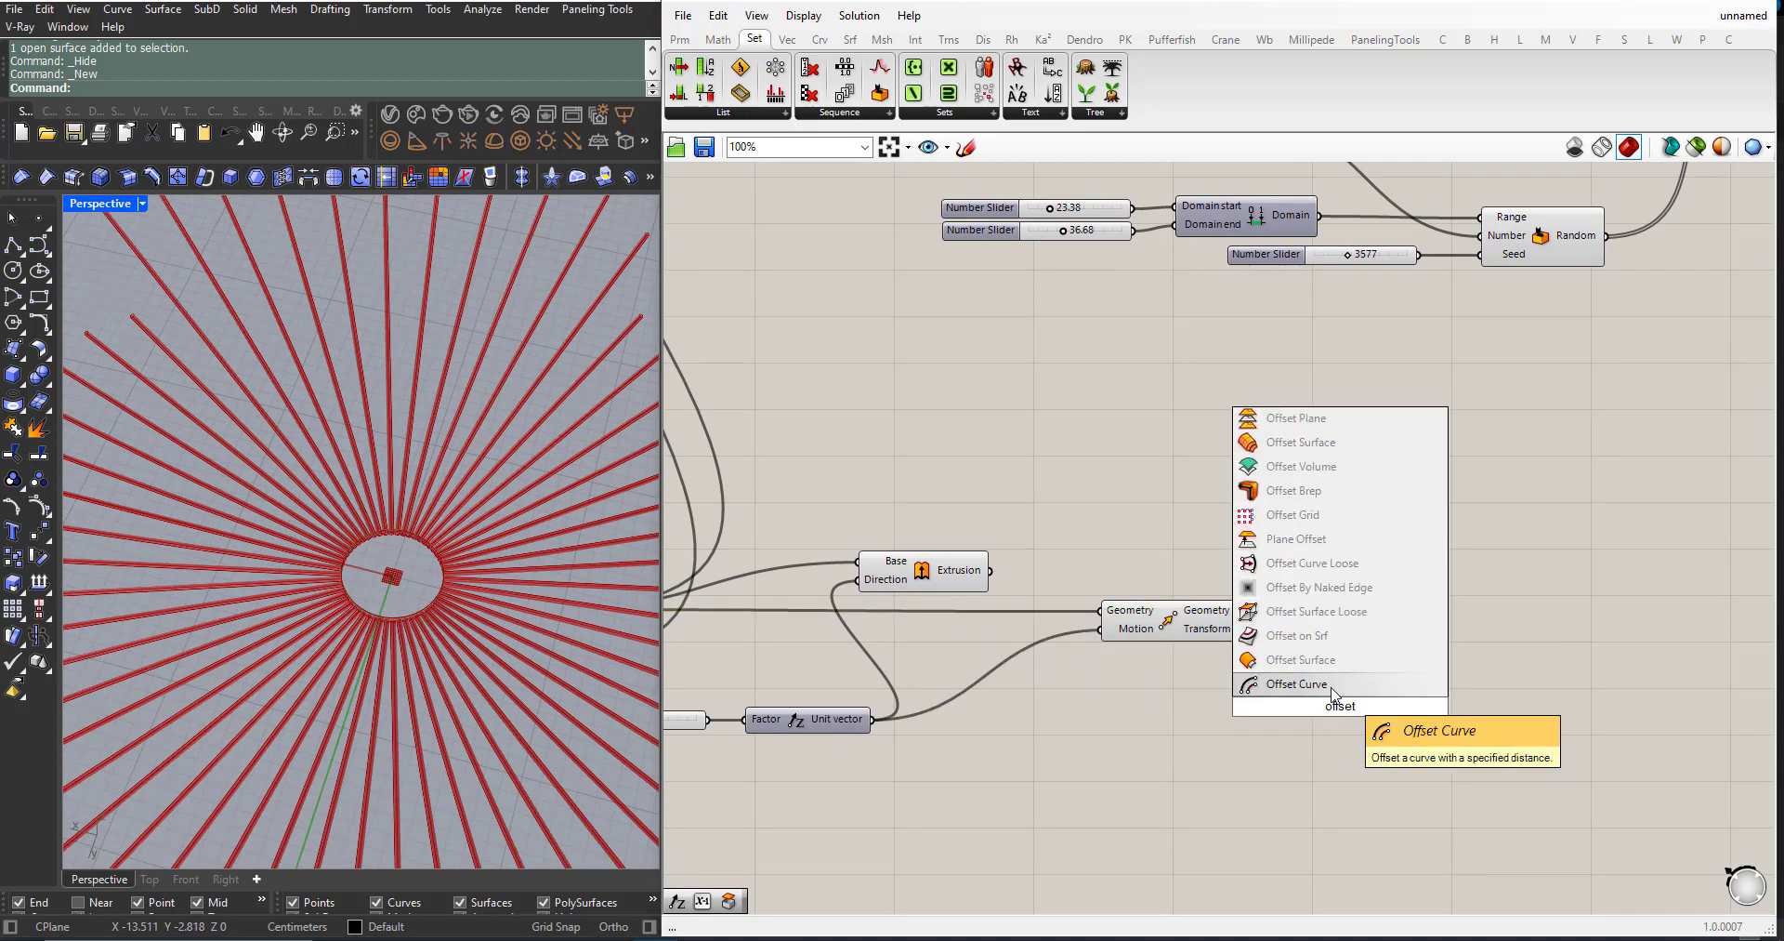
{"action": "left_click", "coordinate": [1332, 688]}
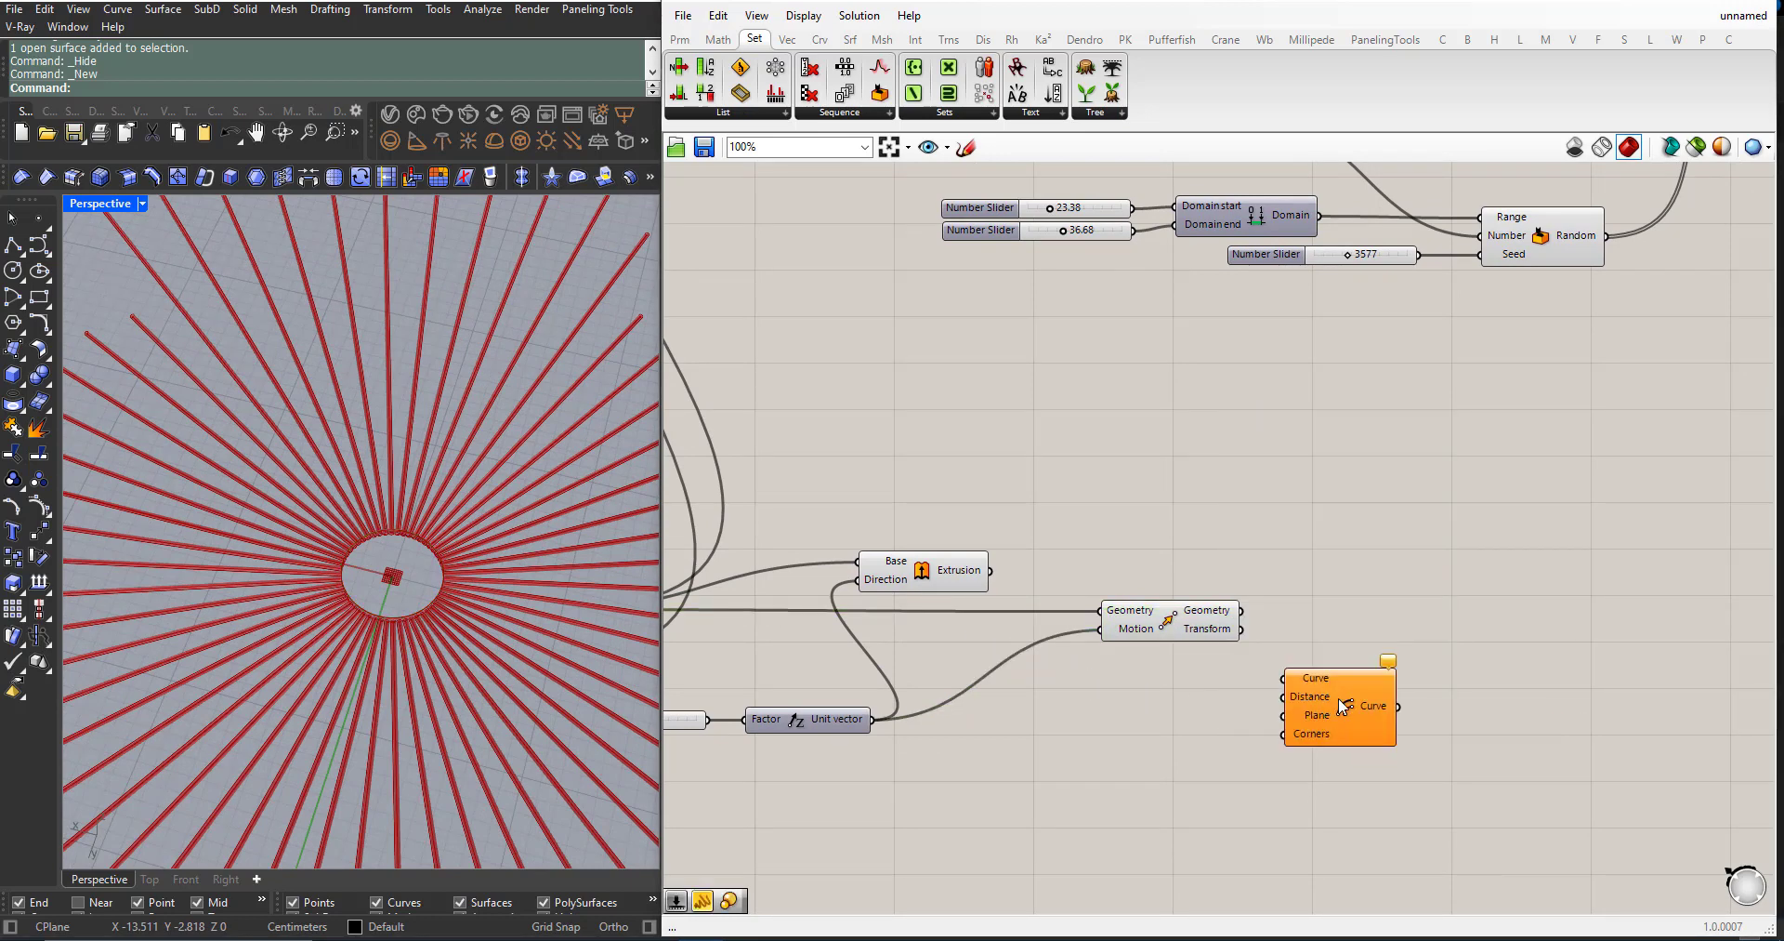
{"action": "left_click_drag", "start_coordinate": [1242, 609], "coordinate": [1338, 710]}
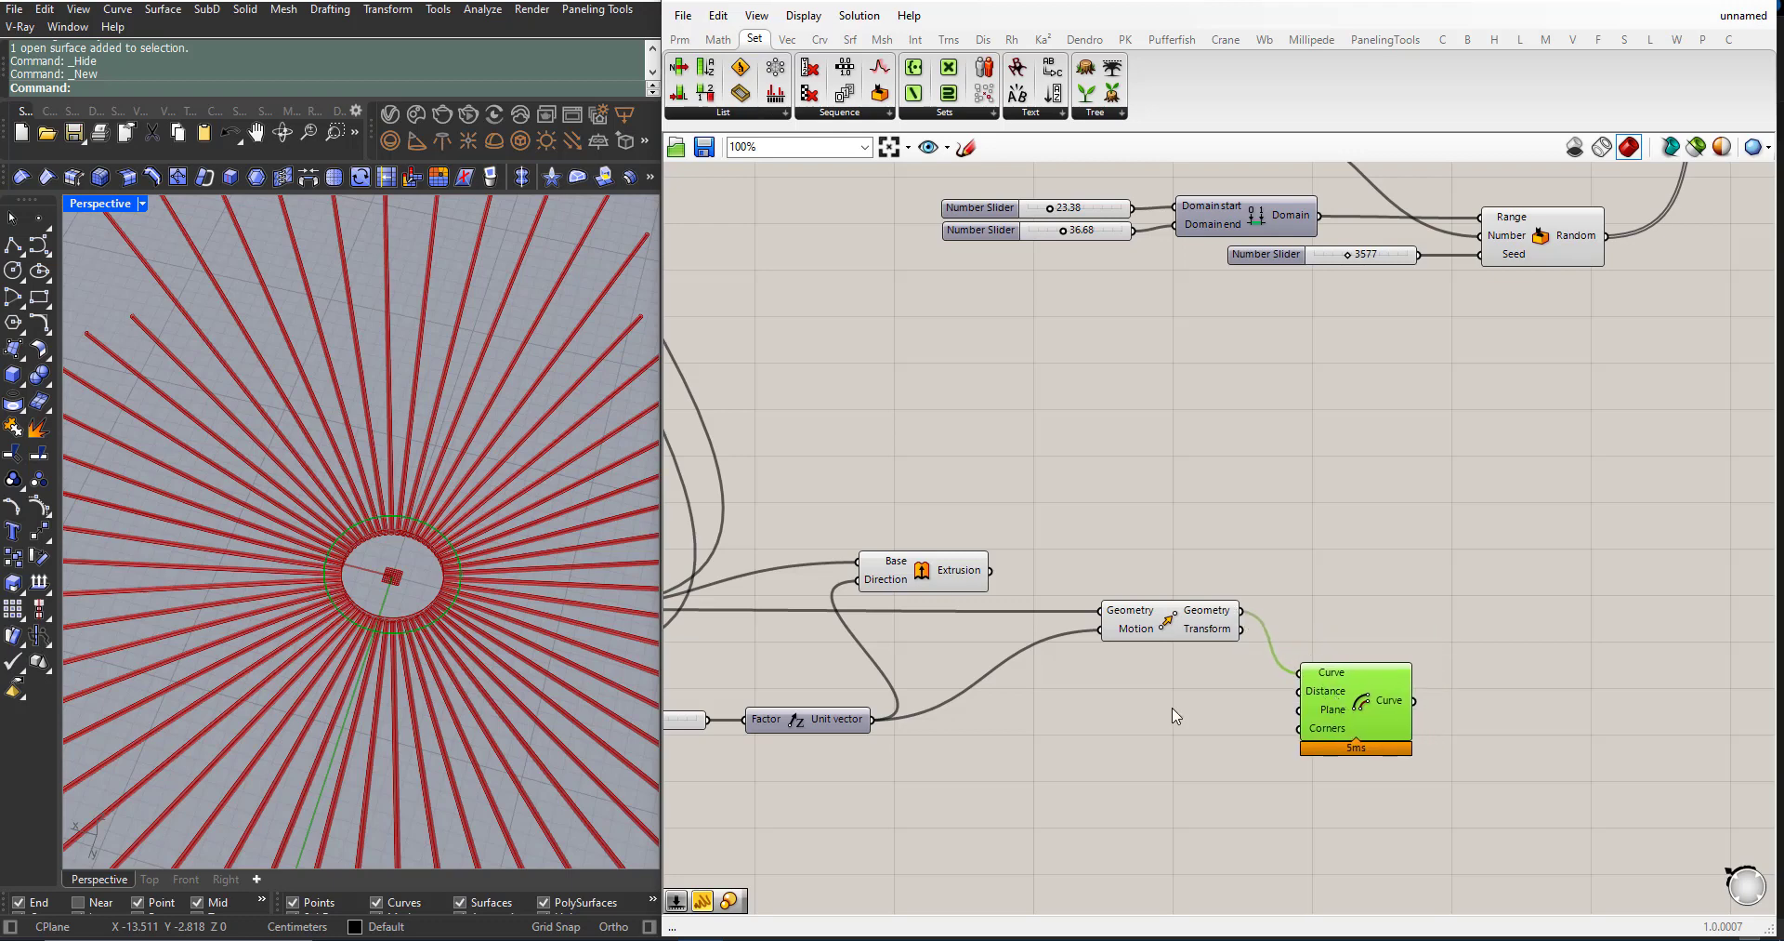
Step: Turn off the viewport preview of the Move component
{"action": "left_click_drag", "start_coordinate": [1204, 698], "coordinate": [1142, 585]}
{"action": "middle_click", "coordinate": [1178, 612]}
{"action": "left_click", "coordinate": [1219, 548]}
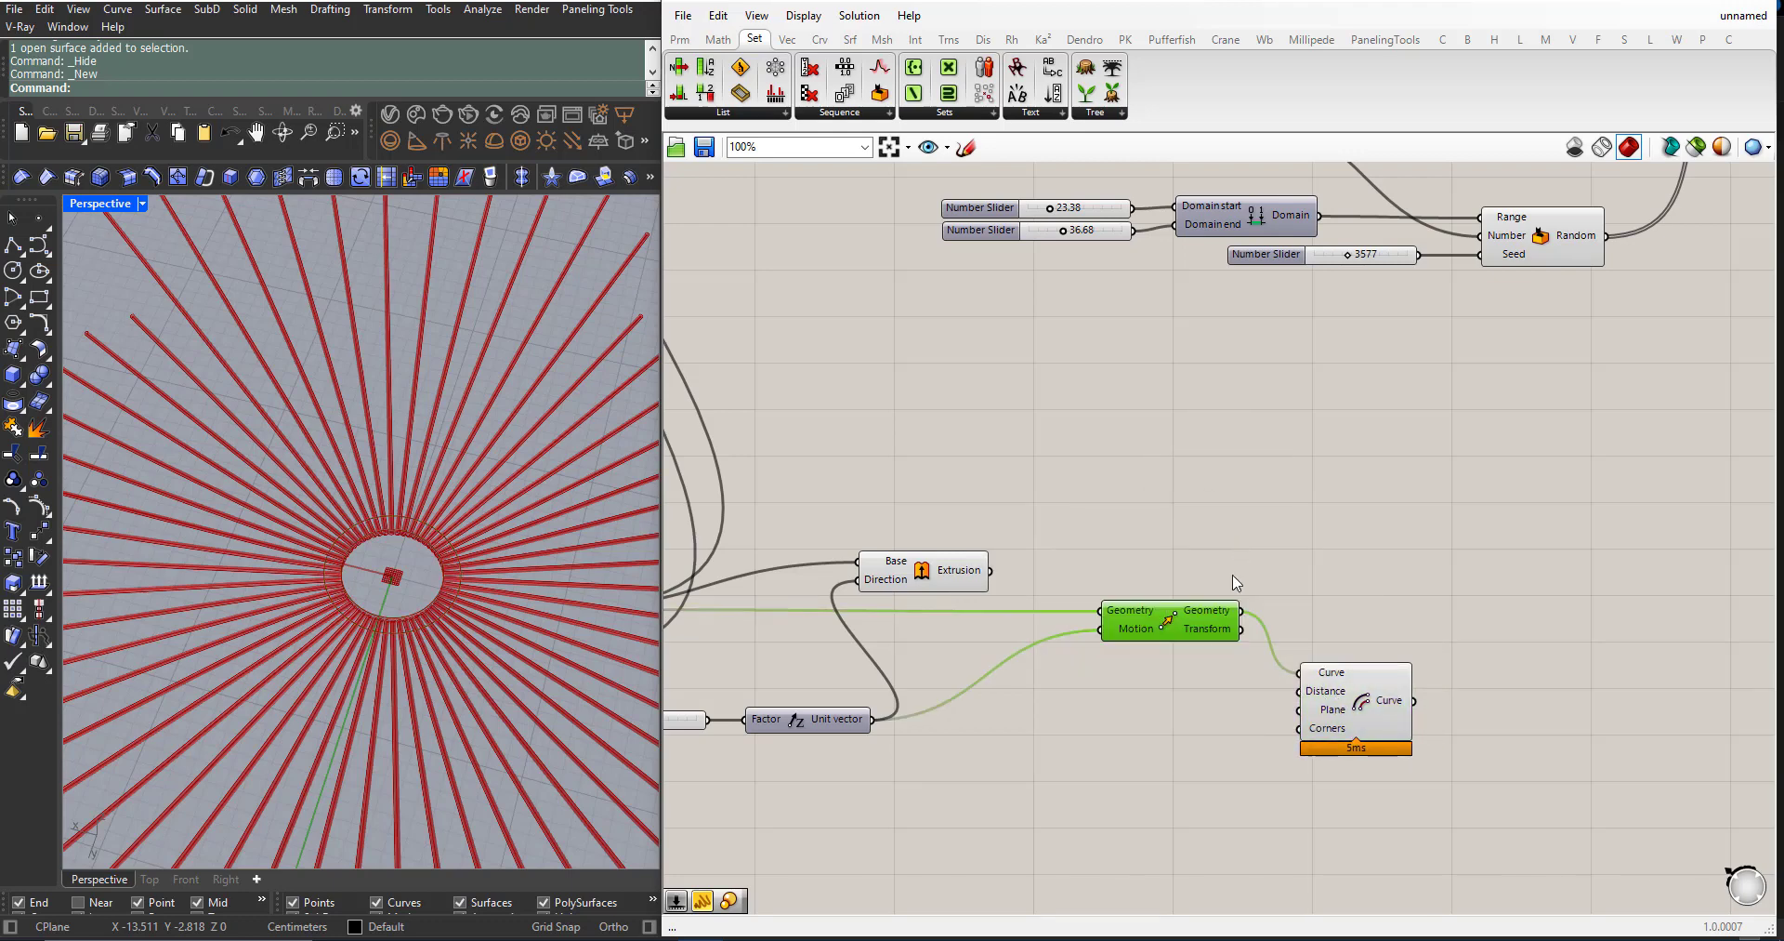
Step: Add a 13.00 number slider below the Move component and connect it to the Offset Curve Distance input
{"action": "double_click", "coordinate": [1173, 757]}
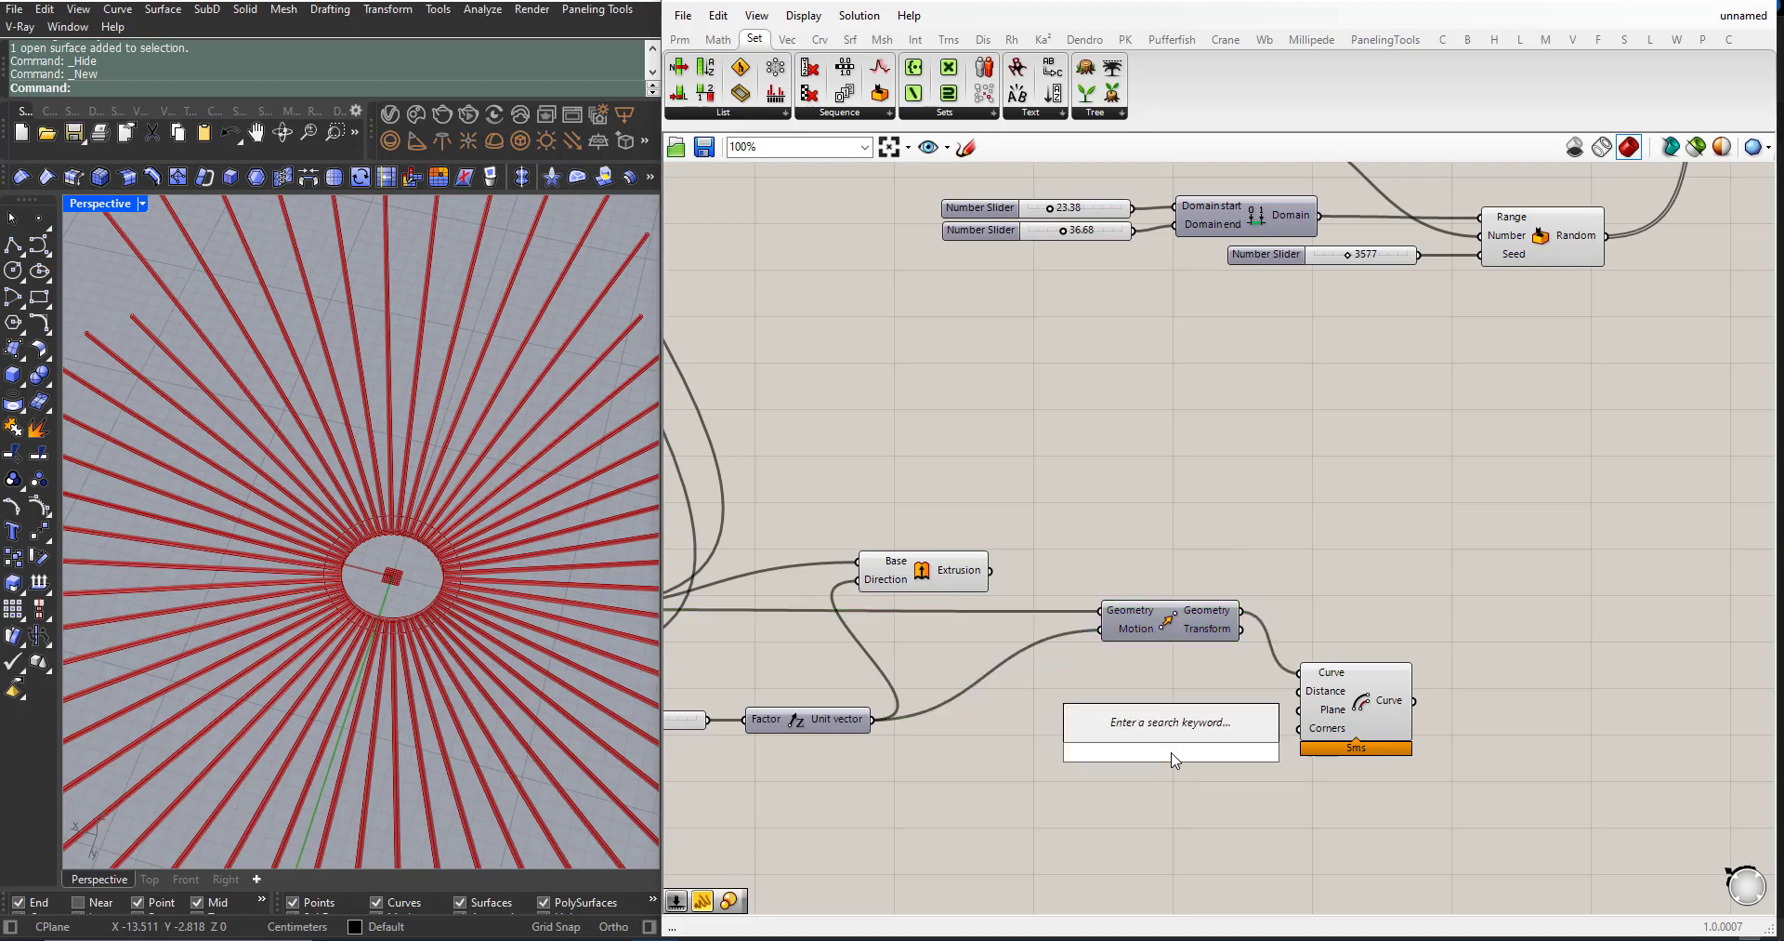
{"action": "type", "text": "13.00"}
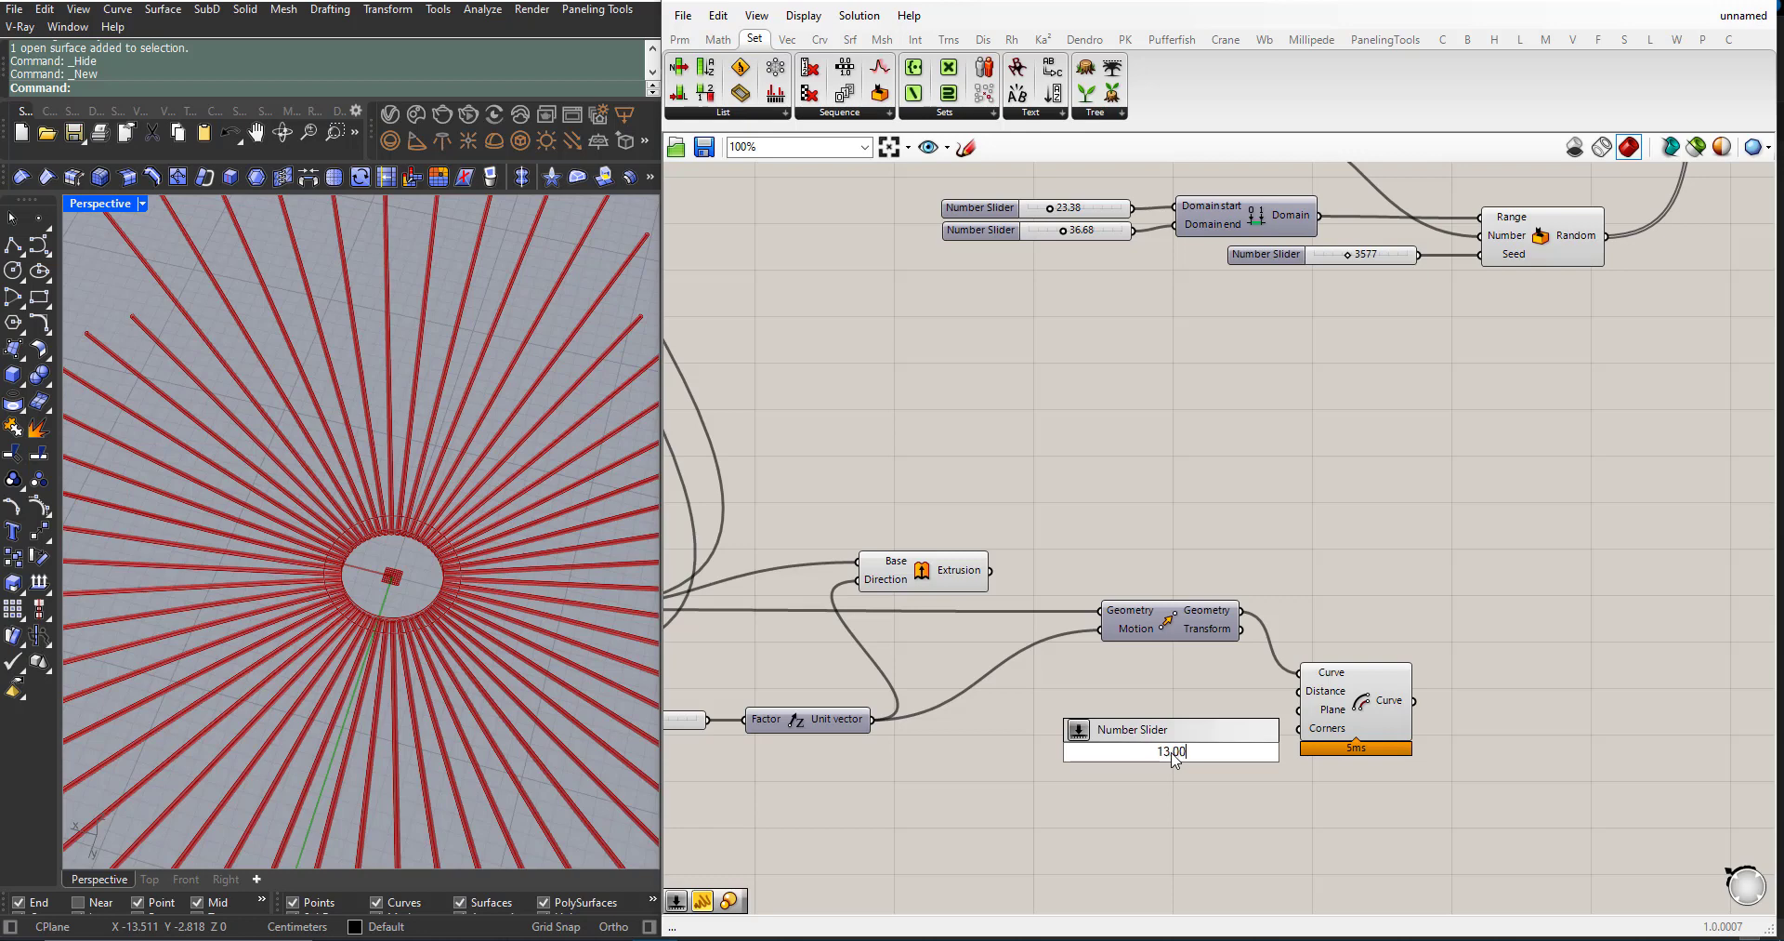
{"action": "key", "text": "Return"}
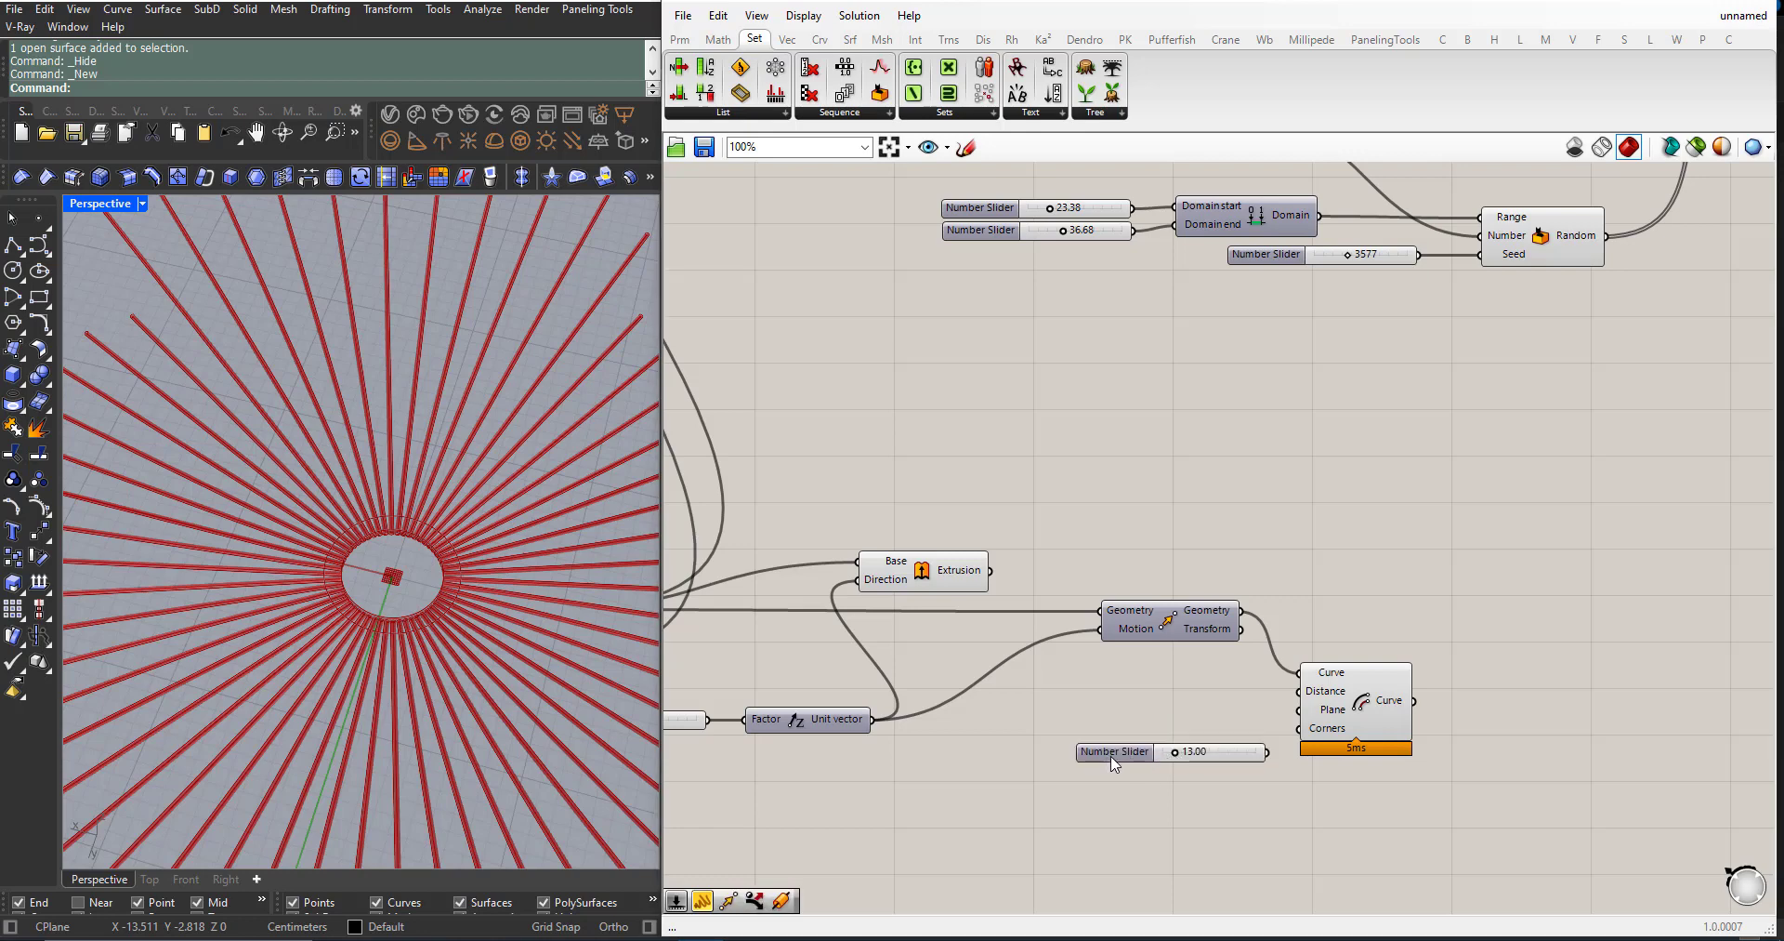
{"action": "left_click_drag", "start_coordinate": [1115, 762], "coordinate": [1104, 703]}
{"action": "left_click_drag", "start_coordinate": [1257, 693], "coordinate": [1300, 692]}
{"action": "left_click_drag", "start_coordinate": [1126, 701], "coordinate": [1128, 696]}
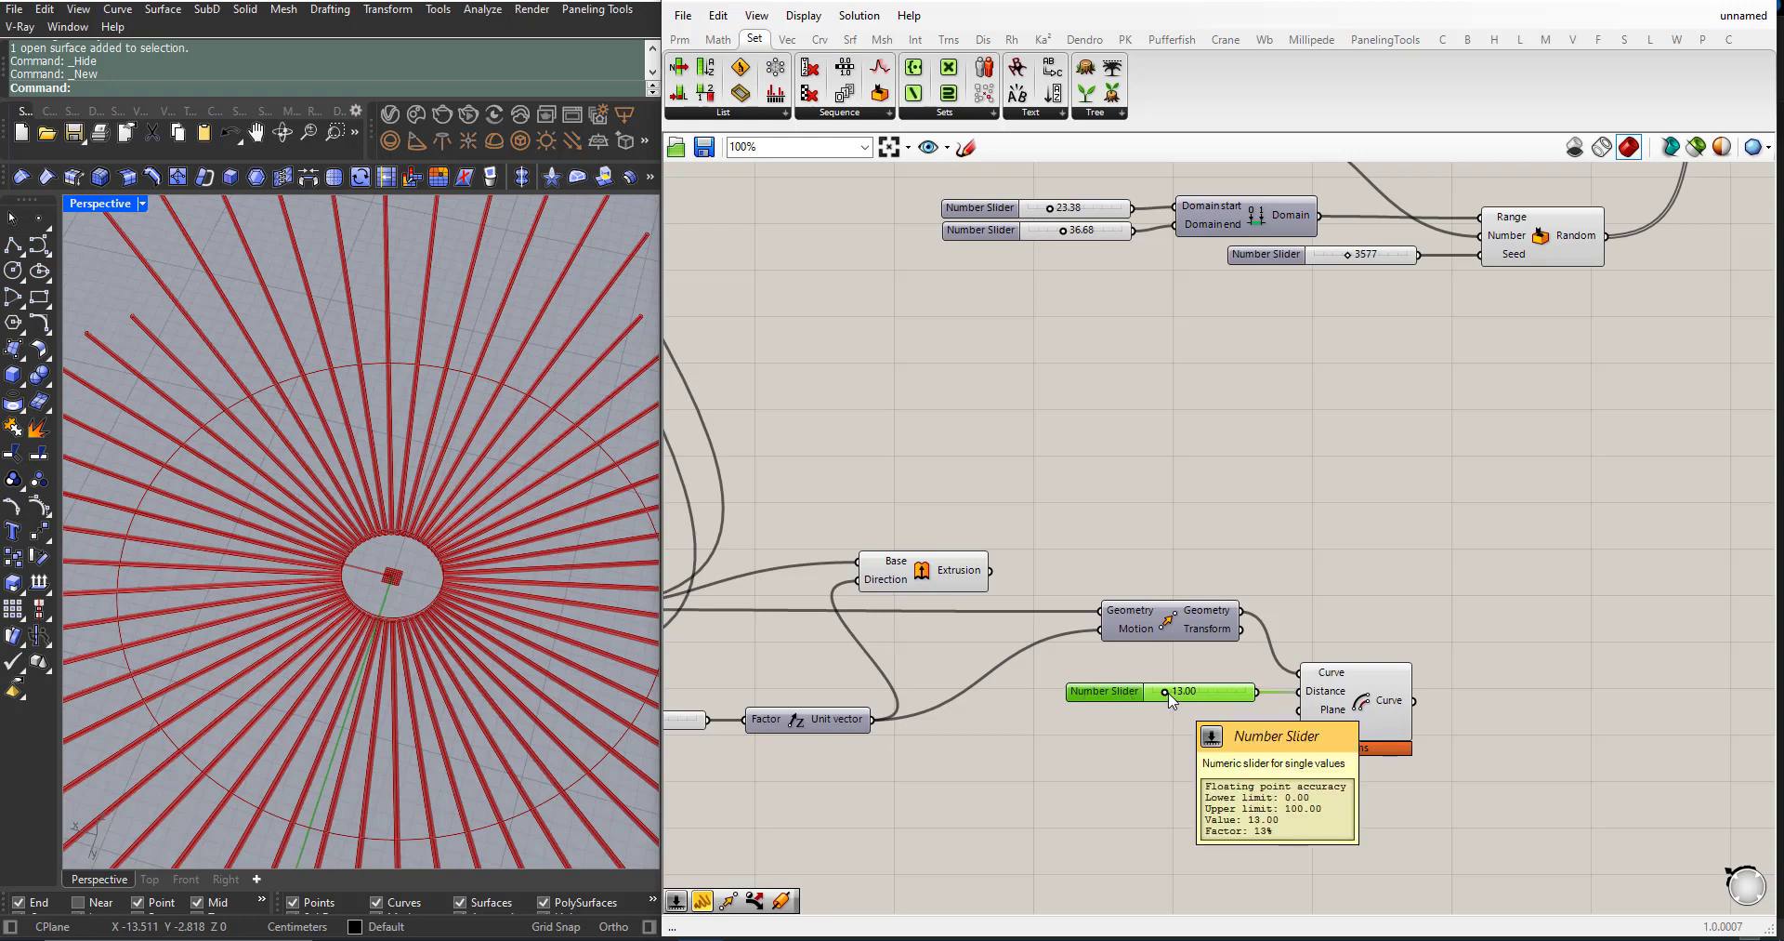
Step: Reduce the offset Distance slider to 1.44, checking the offset circle in the Top and Perspective views
{"action": "left_click_drag", "start_coordinate": [1166, 691], "coordinate": [1157, 691]}
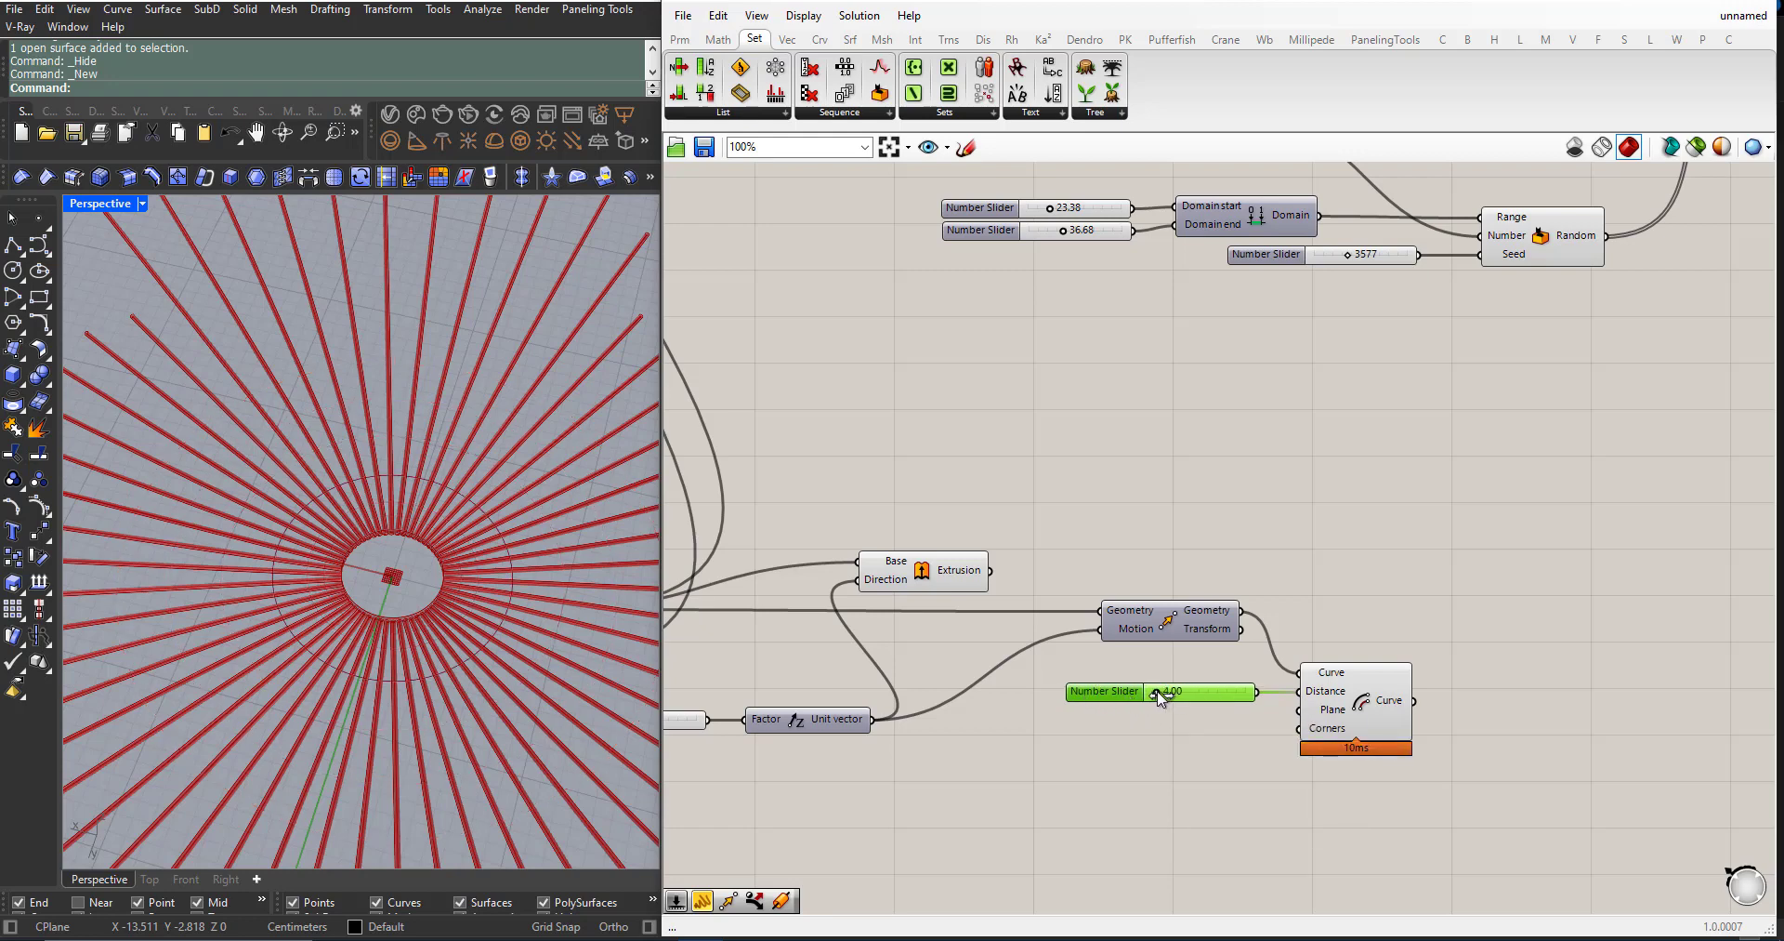
{"action": "left_click", "coordinate": [1337, 710]}
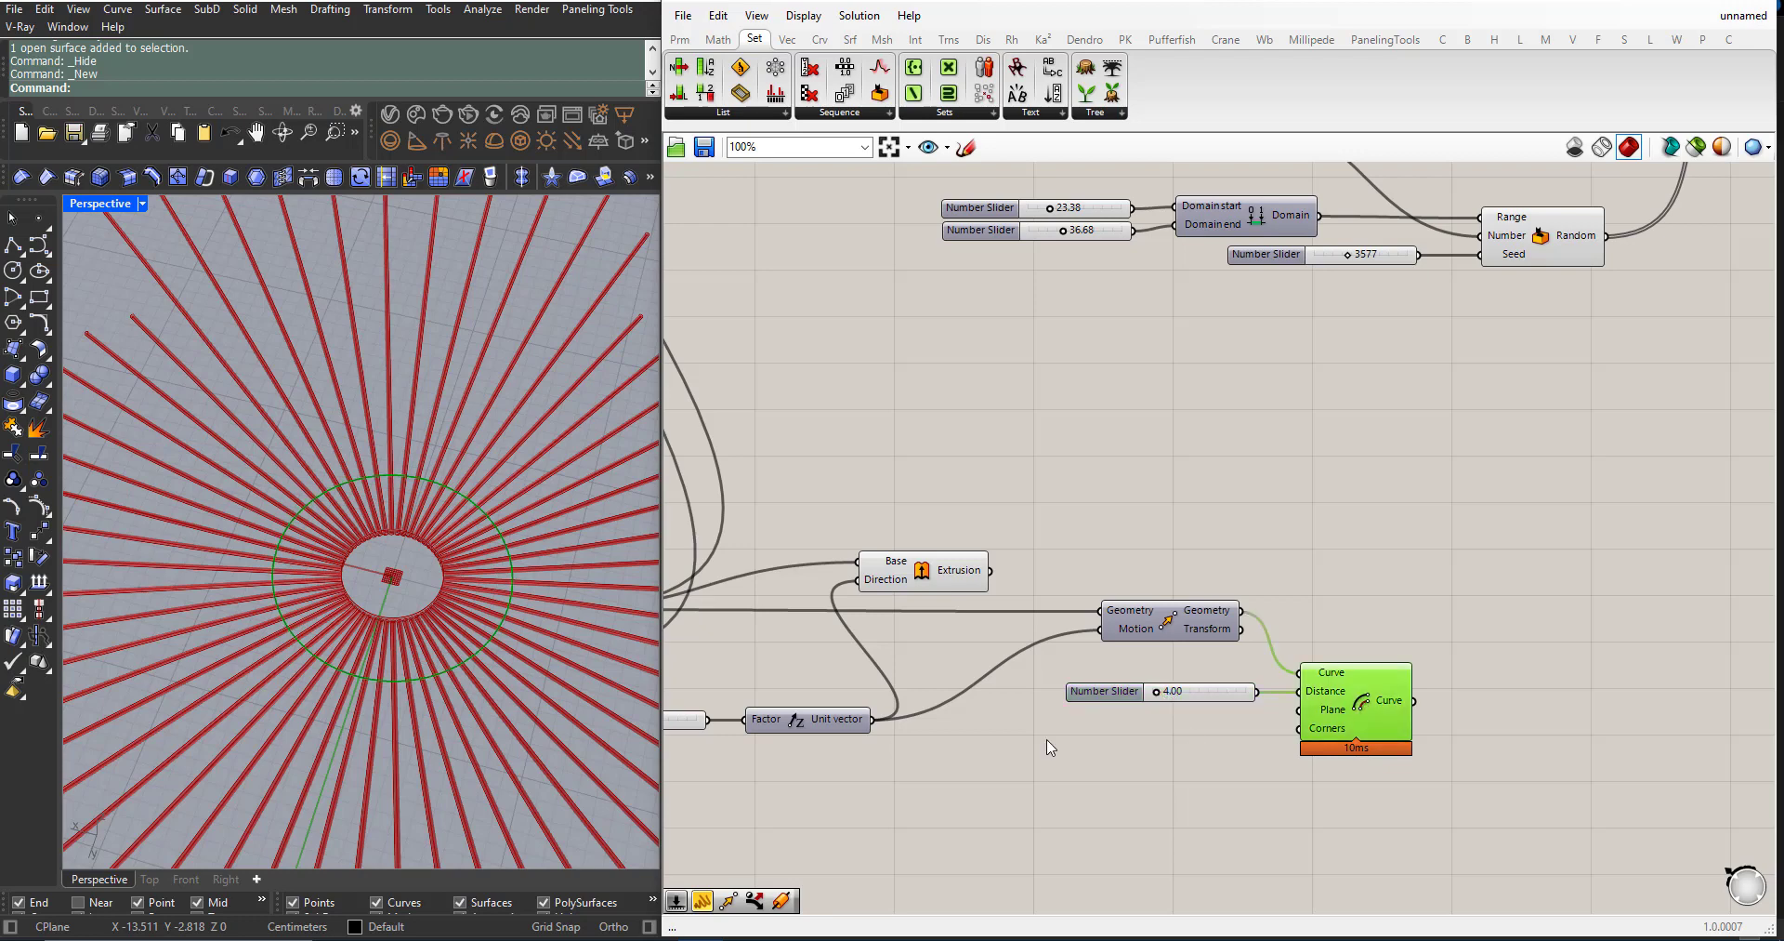
{"action": "left_click", "coordinate": [151, 880]}
{"action": "scroll", "coordinate": [1178, 699], "scroll_direction": "up", "scroll_amount": 5}
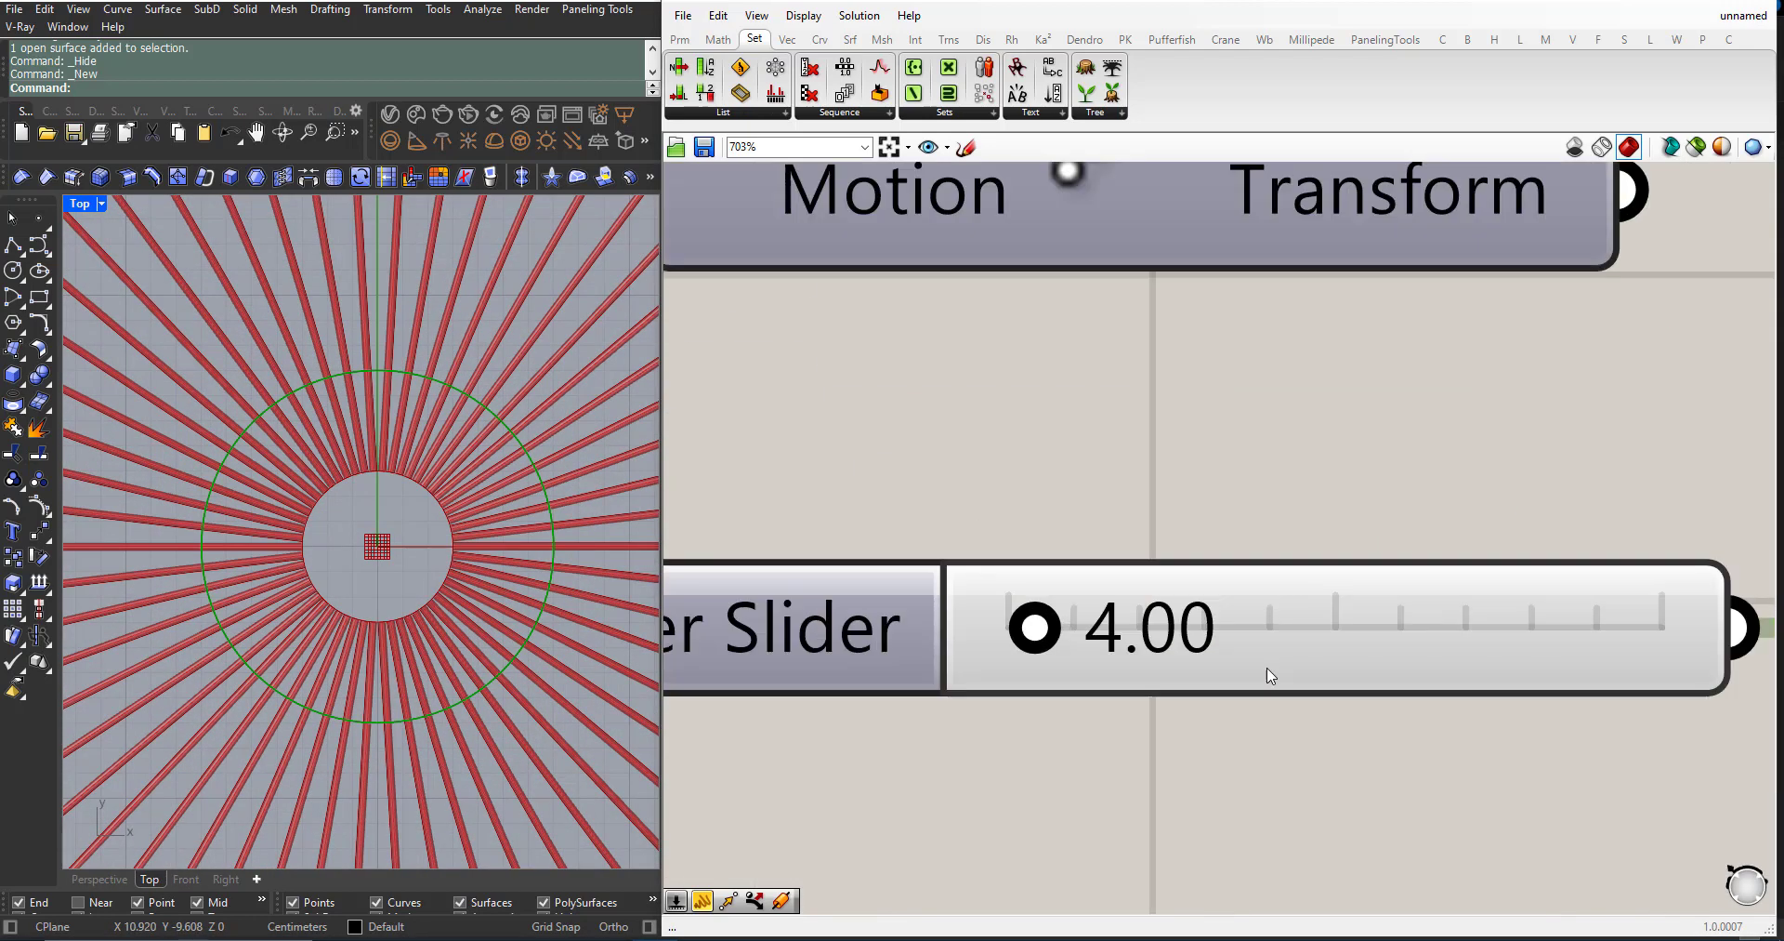
{"action": "left_click_drag", "start_coordinate": [1033, 641], "coordinate": [1020, 644]}
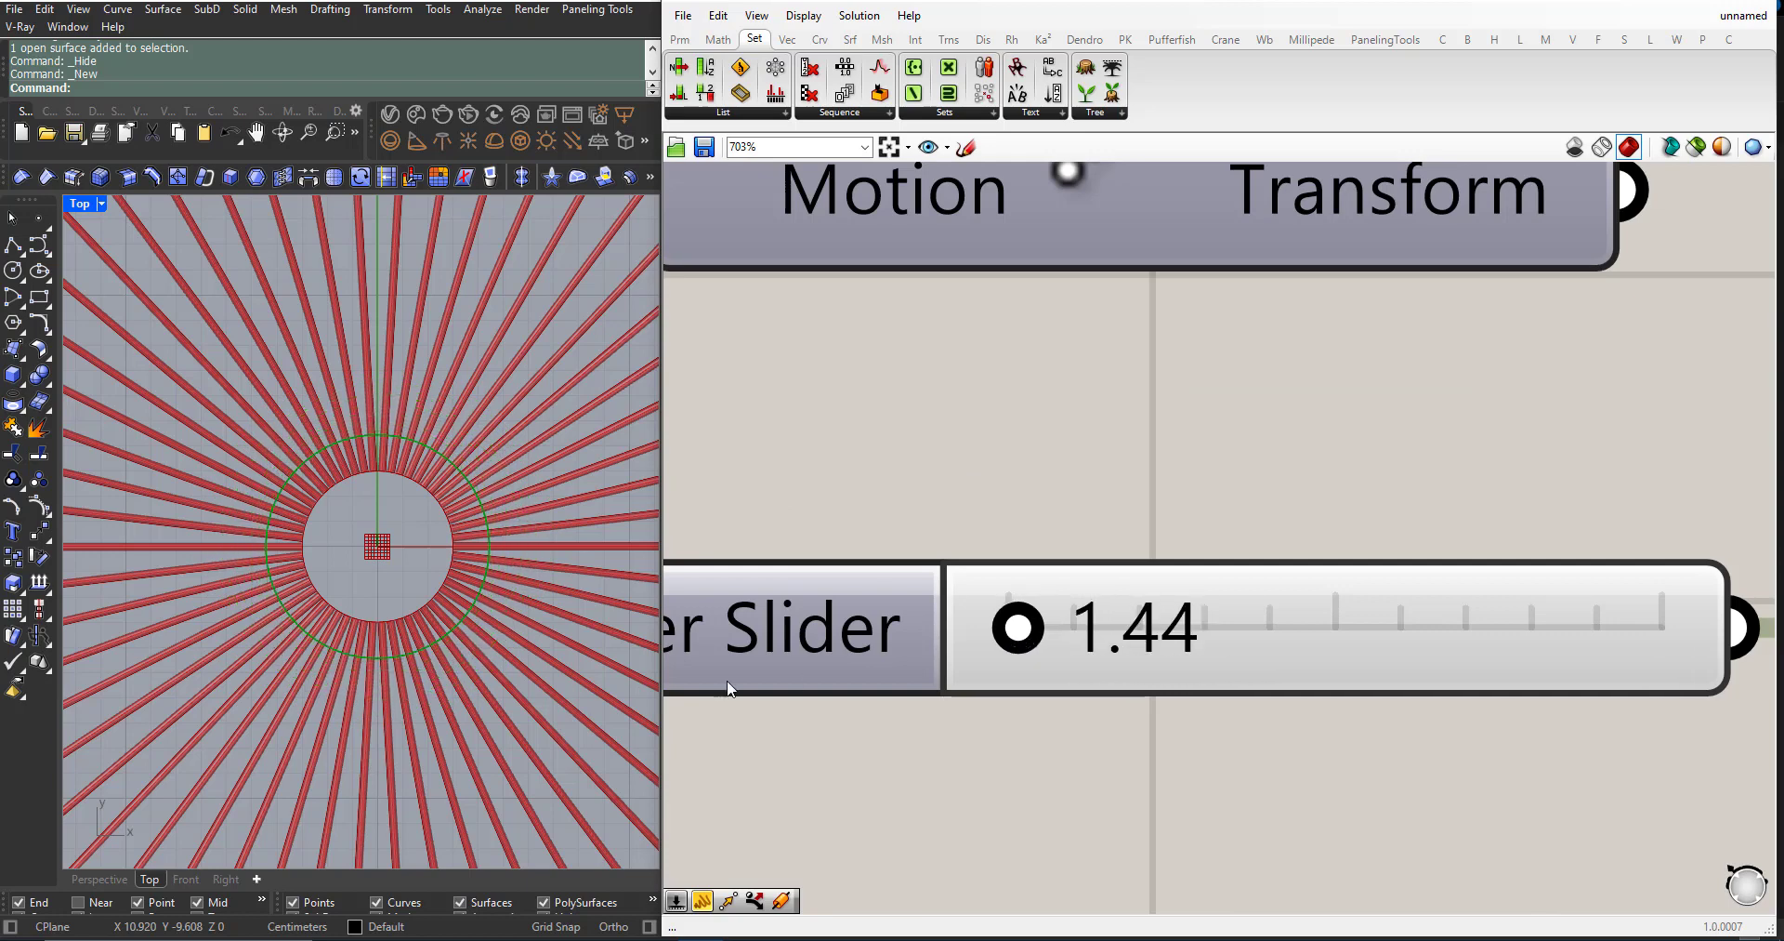
{"action": "left_click", "coordinate": [124, 881]}
{"action": "right_click_drag", "start_coordinate": [383, 665], "coordinate": [364, 530]}
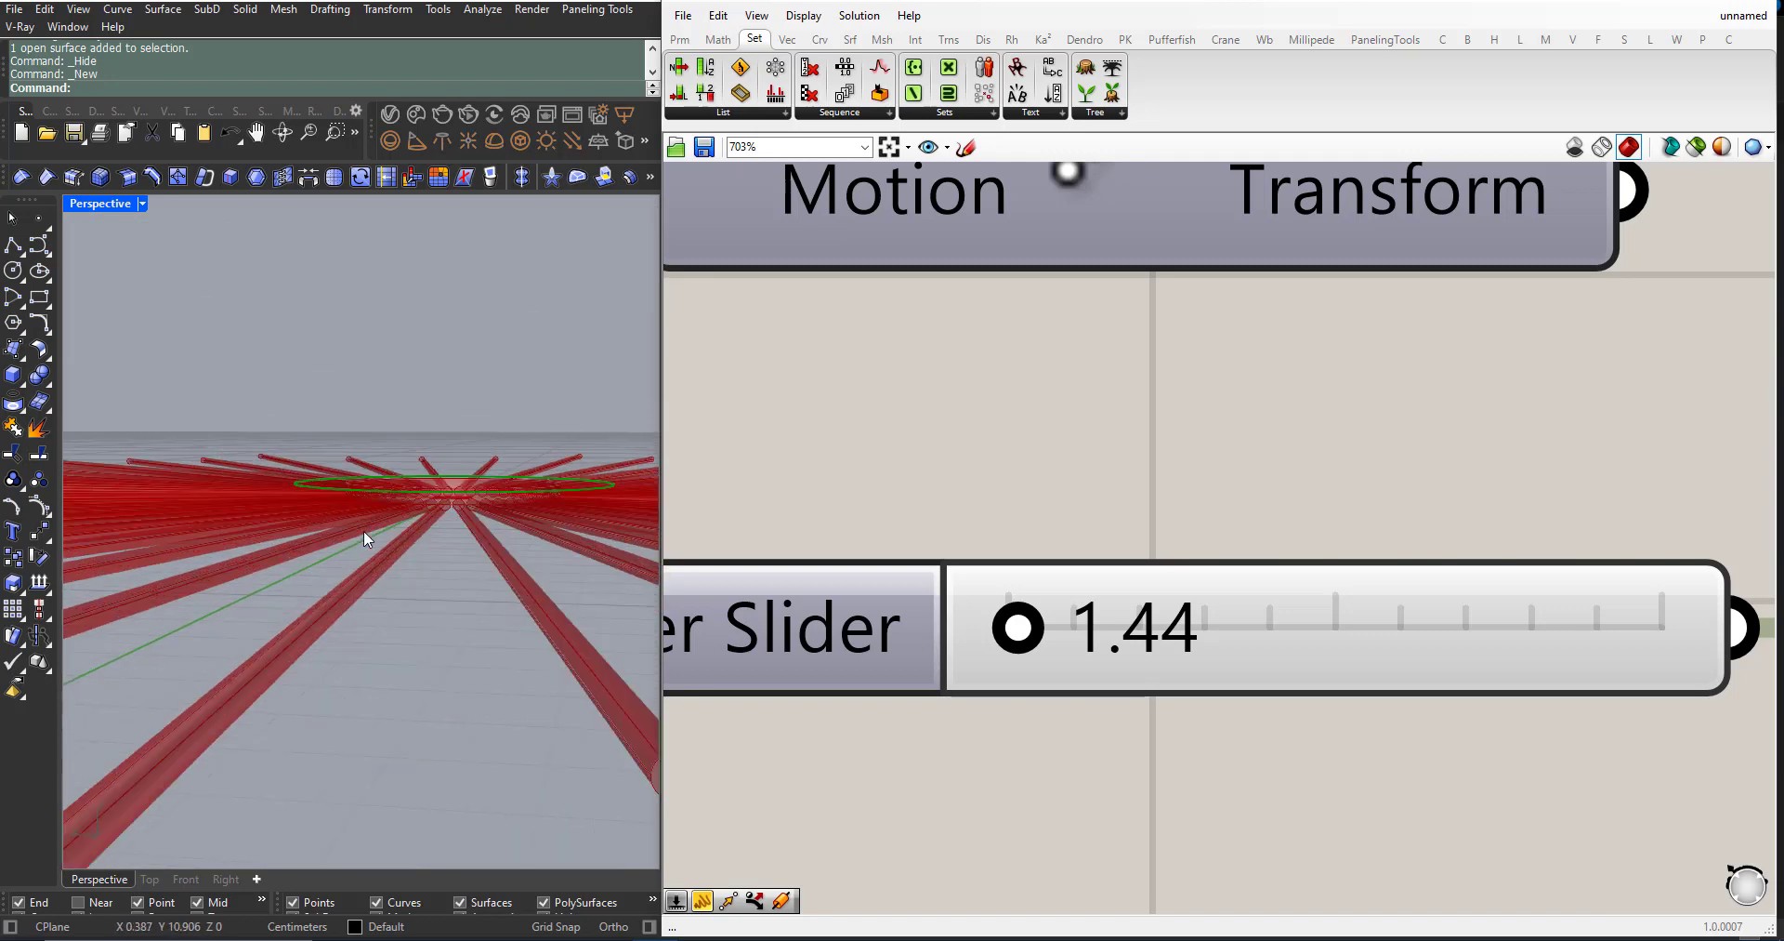
{"action": "right_click_drag", "start_coordinate": [443, 480], "coordinate": [382, 586]}
Step: Add an Extrude component beside Offset Curve and connect the offset Curve to its Base input
{"action": "scroll", "coordinate": [957, 612], "scroll_direction": "down", "scroll_amount": 9}
{"action": "scroll", "coordinate": [1158, 680], "scroll_direction": "up", "scroll_amount": 3}
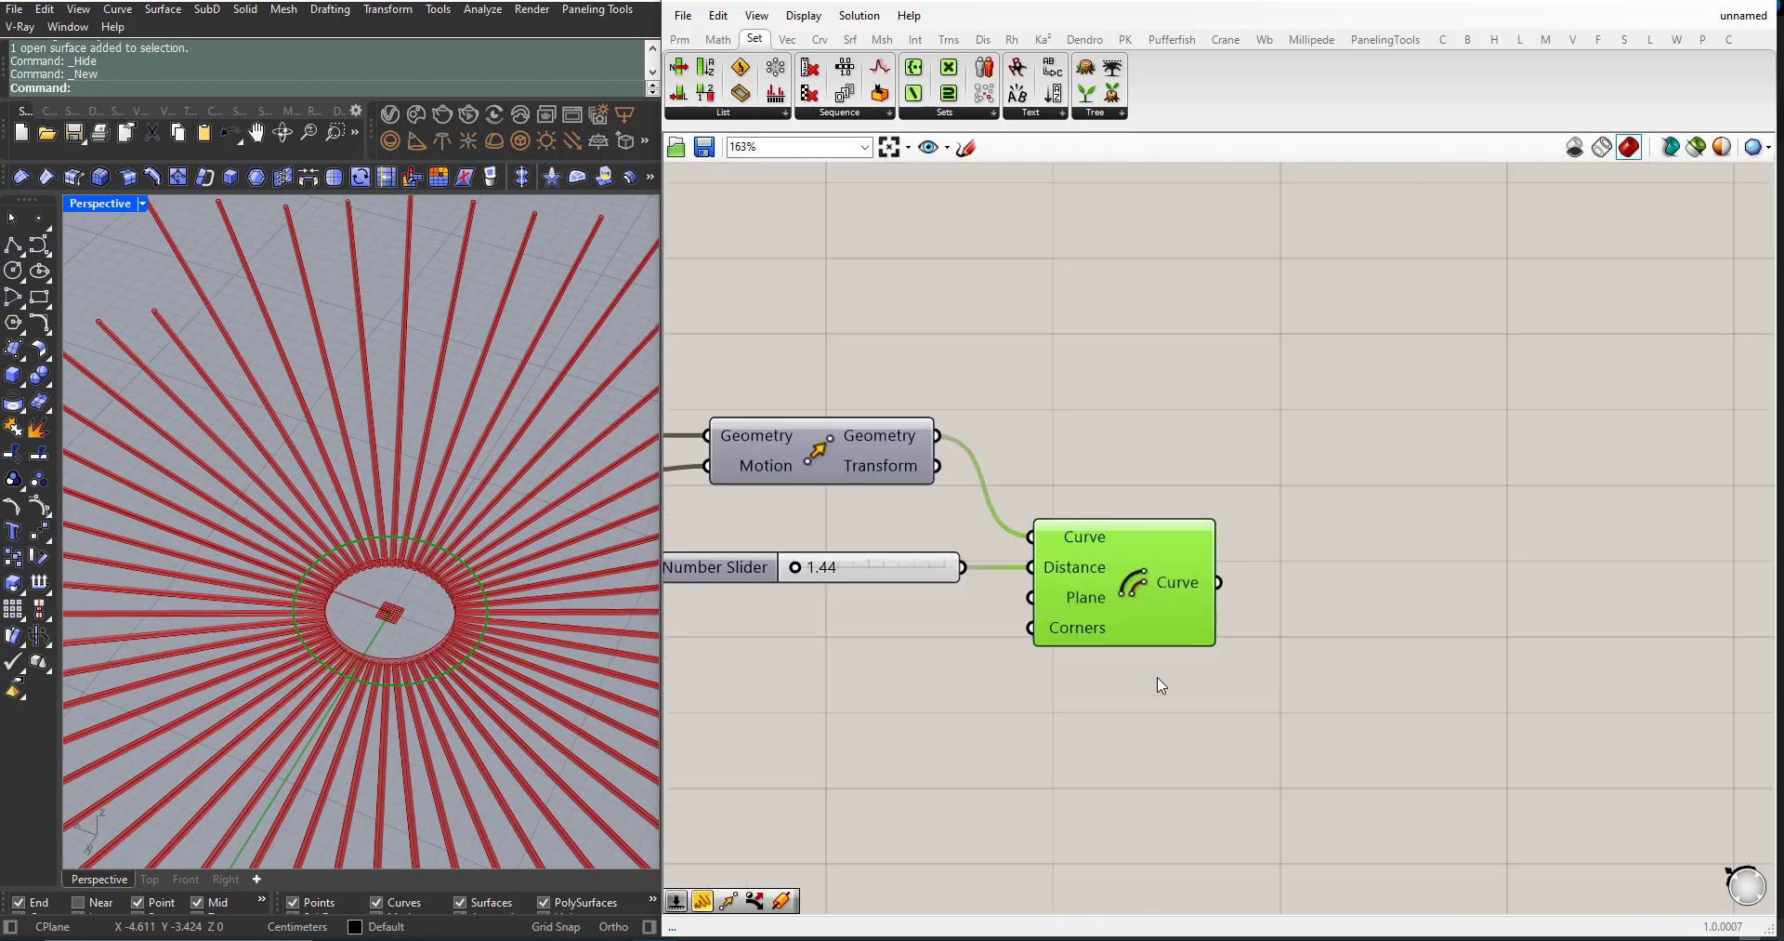
{"action": "double_click", "coordinate": [1334, 685]}
{"action": "type", "text": "ext"}
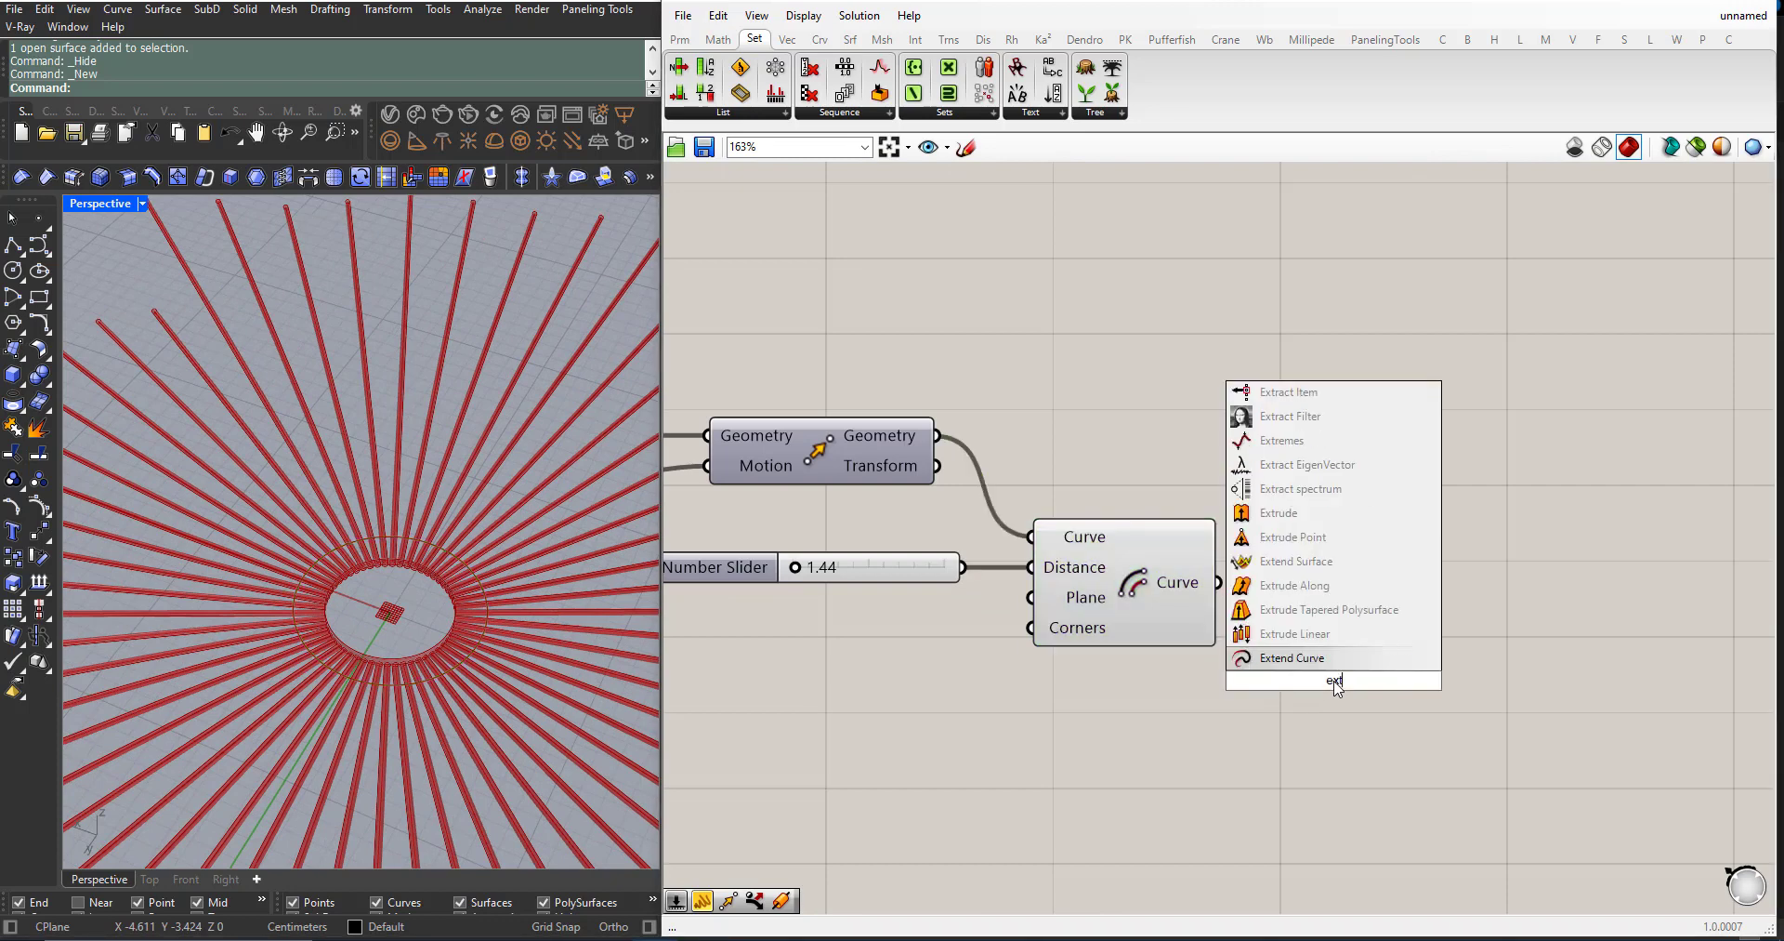
{"action": "type", "text": "rud"}
{"action": "left_click", "coordinate": [1297, 610]}
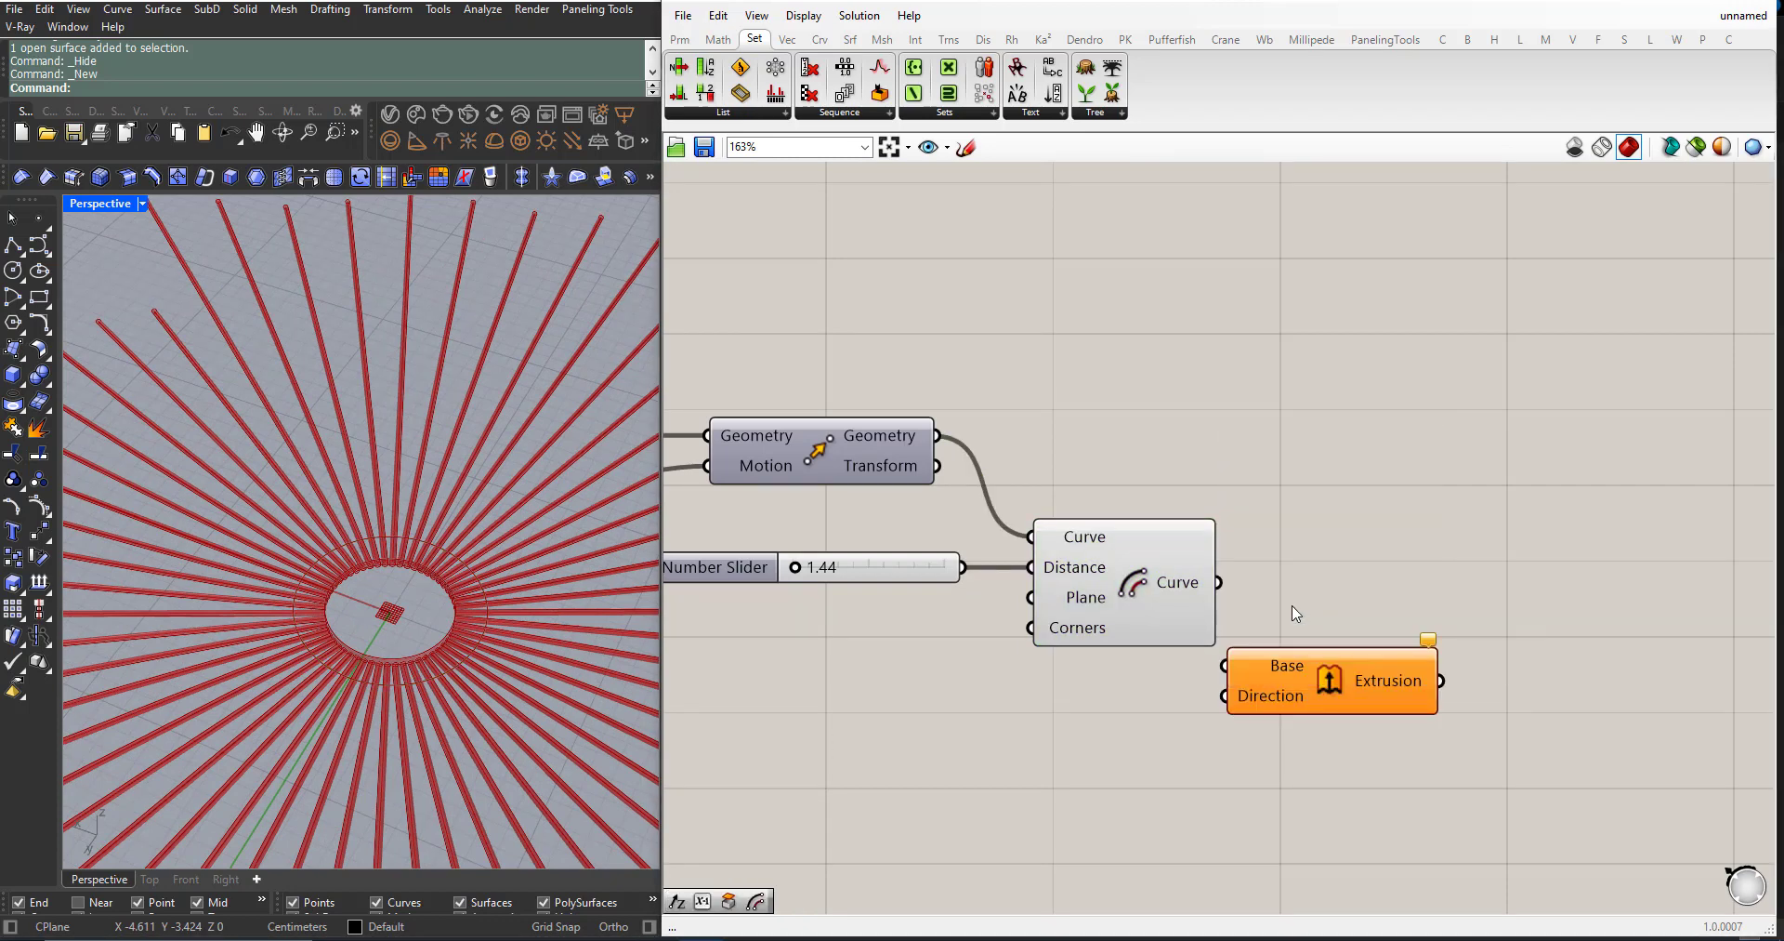
{"action": "left_click_drag", "start_coordinate": [1221, 582], "coordinate": [1234, 663]}
{"action": "left_click_drag", "start_coordinate": [1326, 695], "coordinate": [1390, 710]}
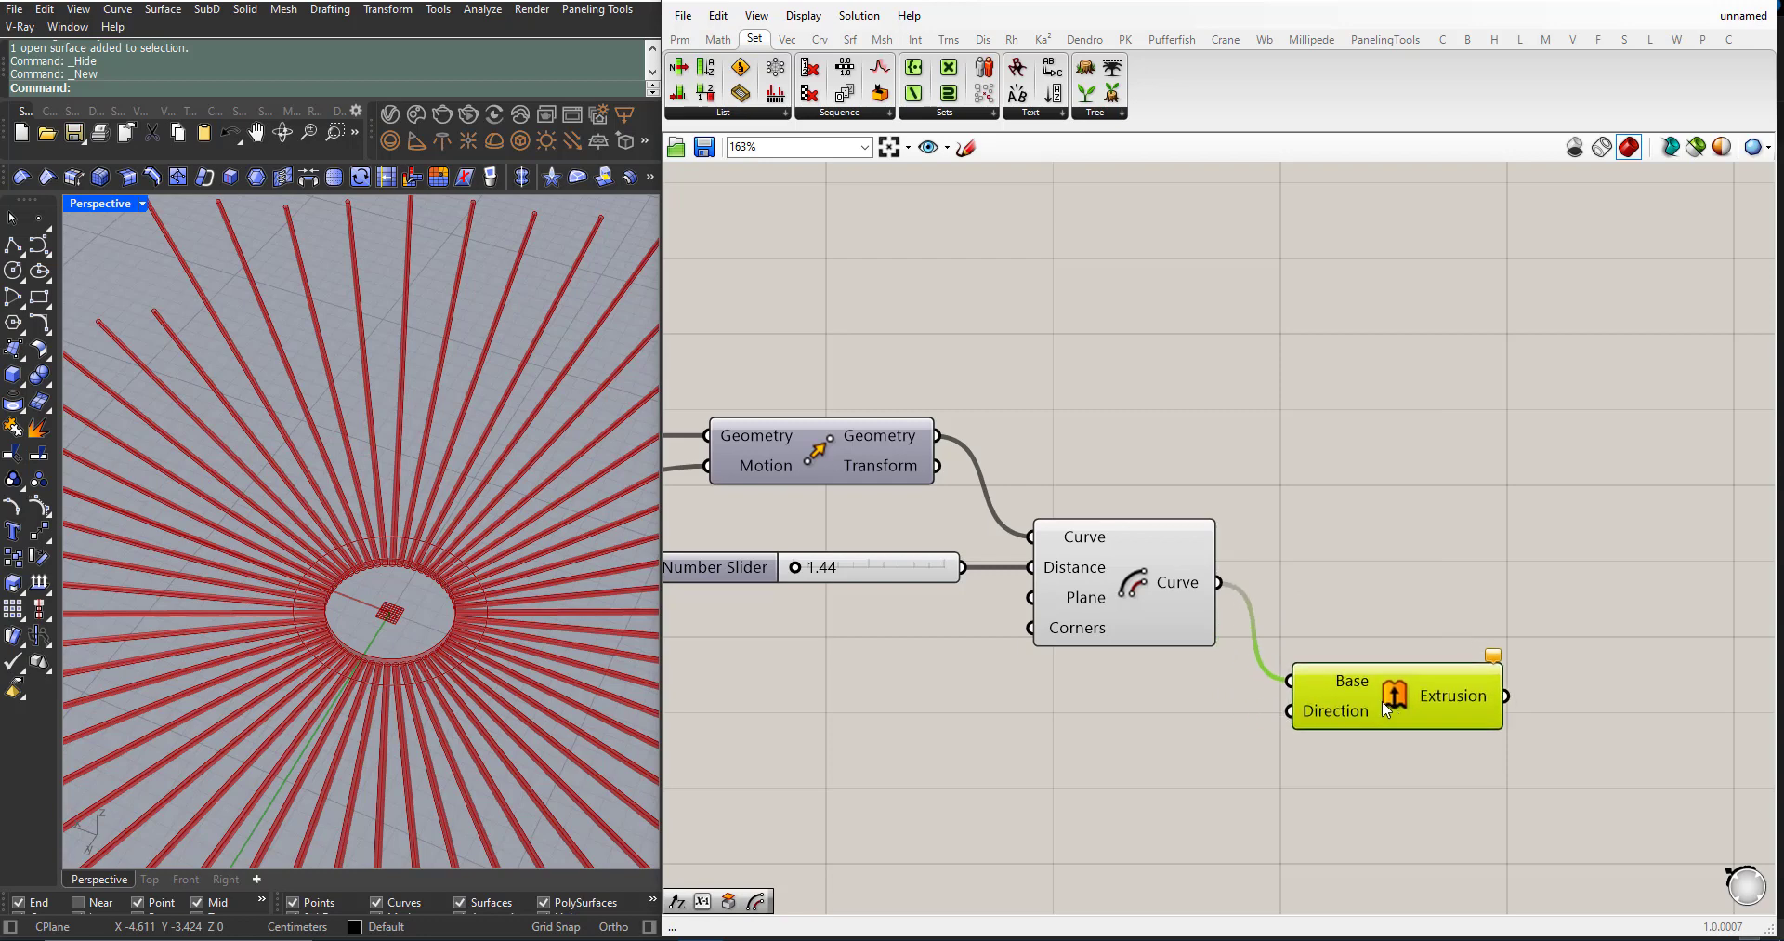
Step: Add a Unit Z component below Offset Curve and connect its vector to the new Extrude Direction input
{"action": "double_click", "coordinate": [1070, 807]}
{"action": "type", "text": "z"}
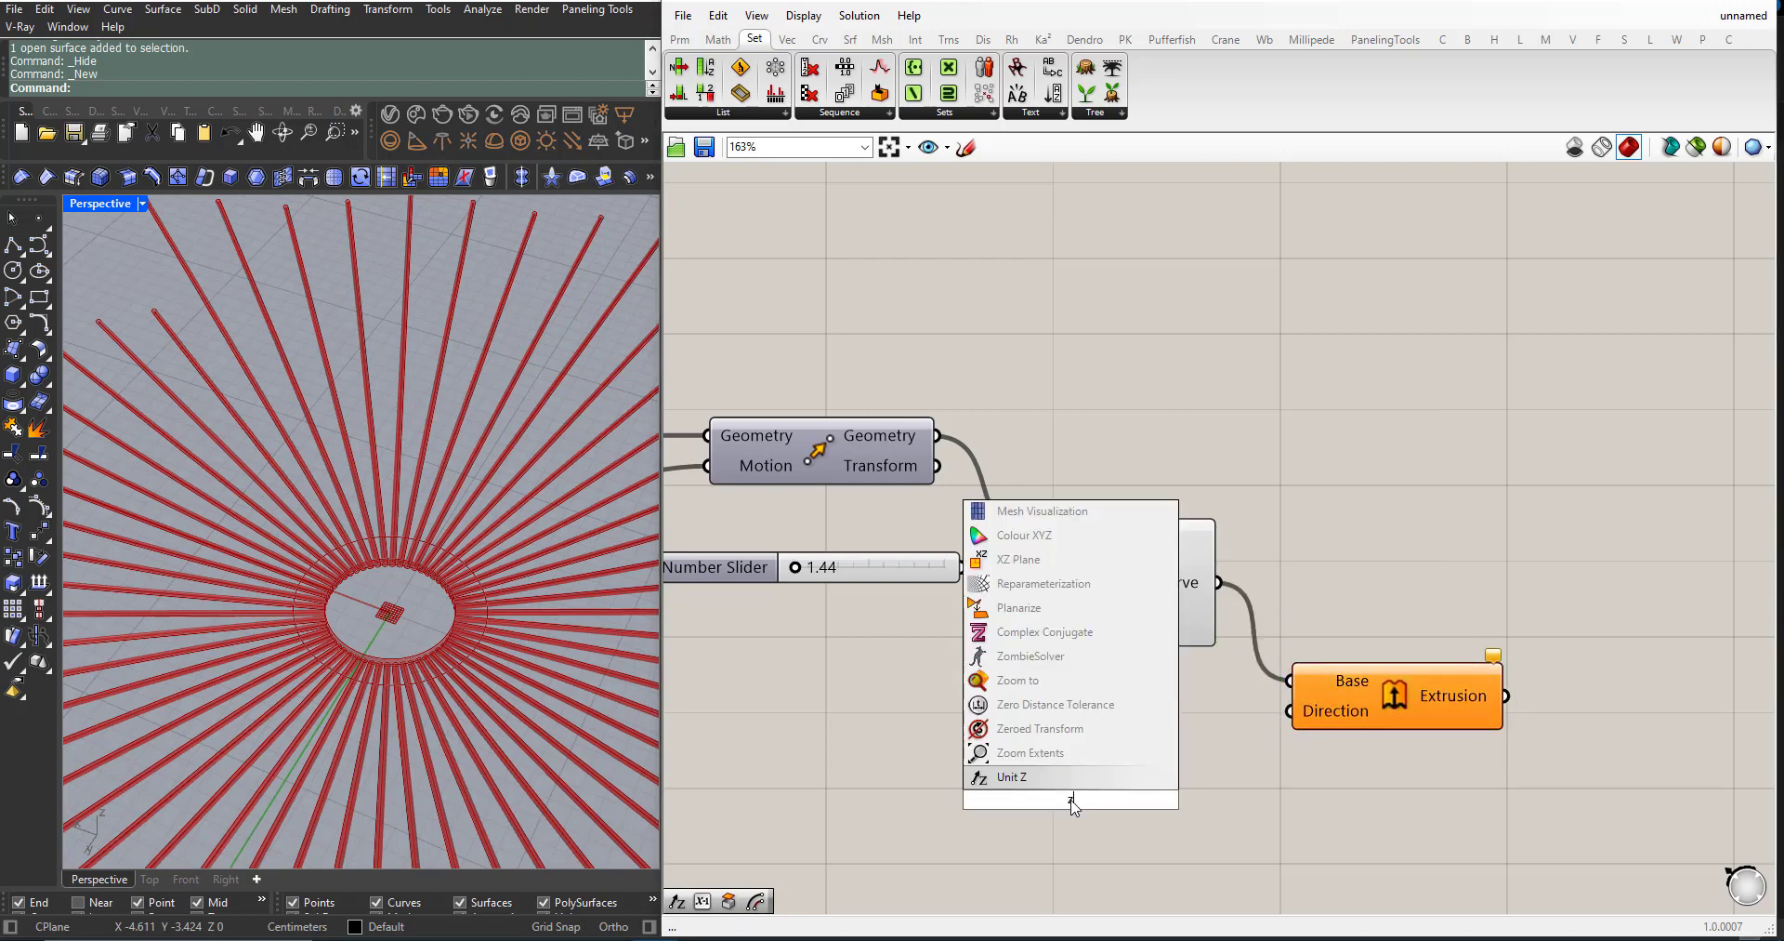
{"action": "left_click", "coordinate": [1061, 777]}
{"action": "left_click_drag", "start_coordinate": [1071, 806], "coordinate": [1291, 711]}
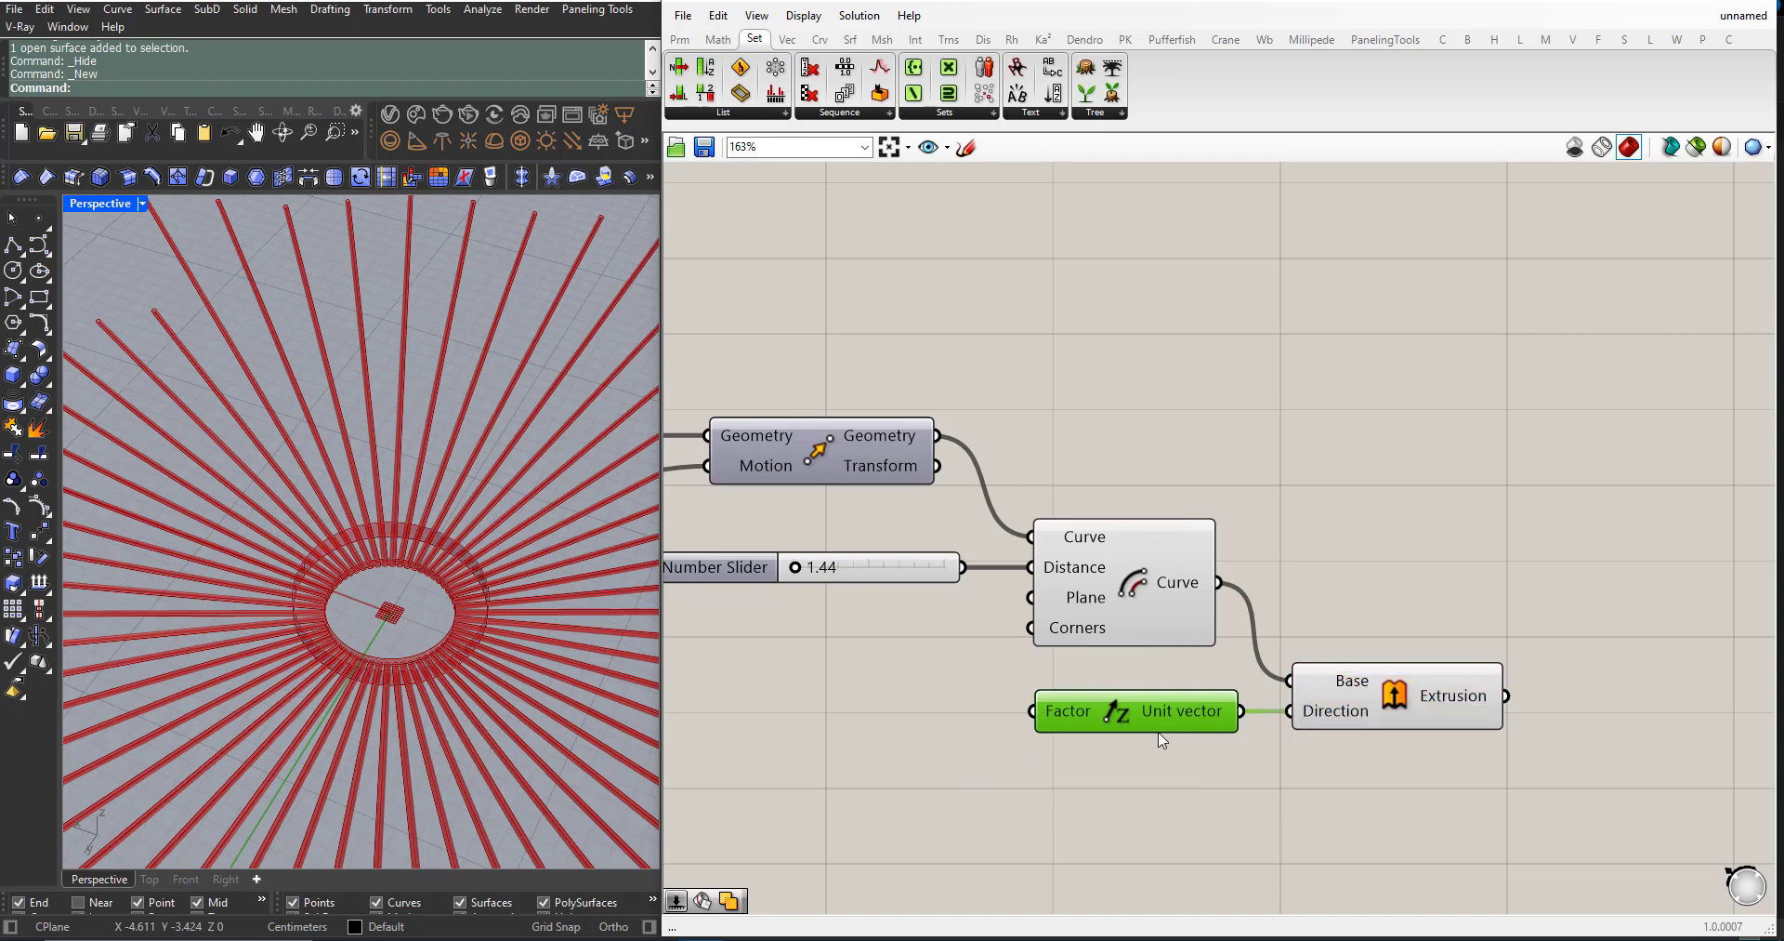
{"action": "left_click_drag", "start_coordinate": [1140, 709], "coordinate": [1154, 709]}
Step: Add a number slider with value 3 and set its rounding to floating-point numbers with three digits
{"action": "scroll", "coordinate": [1156, 707], "scroll_direction": "down", "scroll_amount": 3}
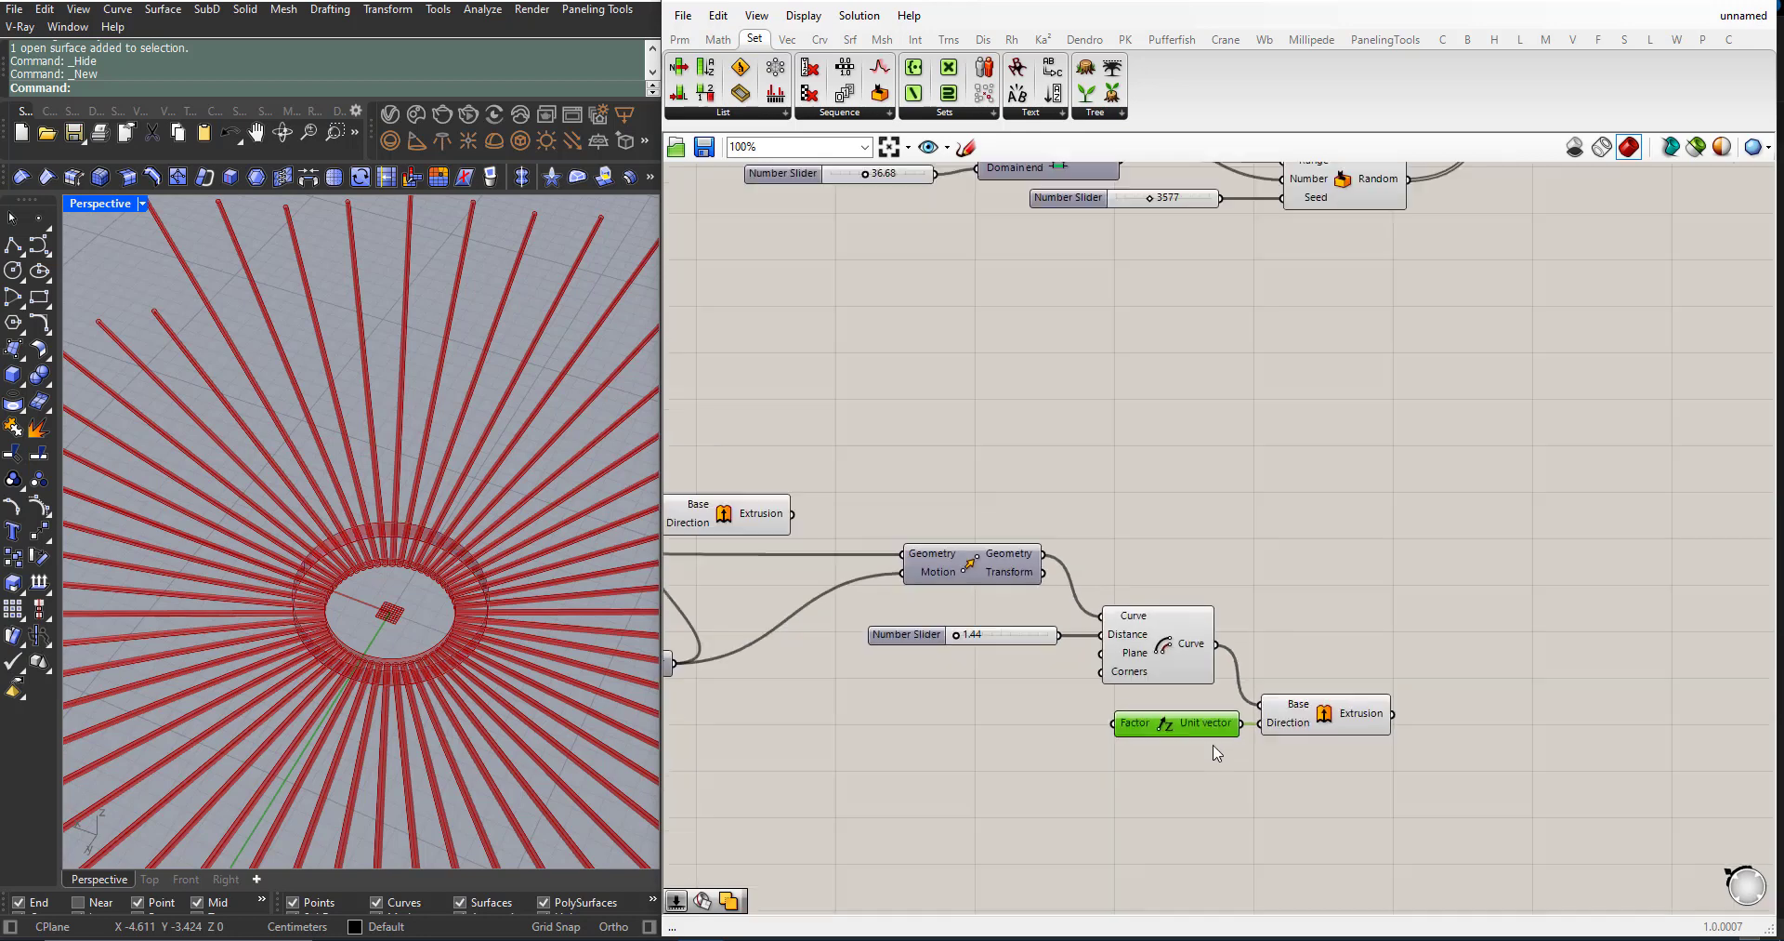
{"action": "double_click", "coordinate": [931, 812]}
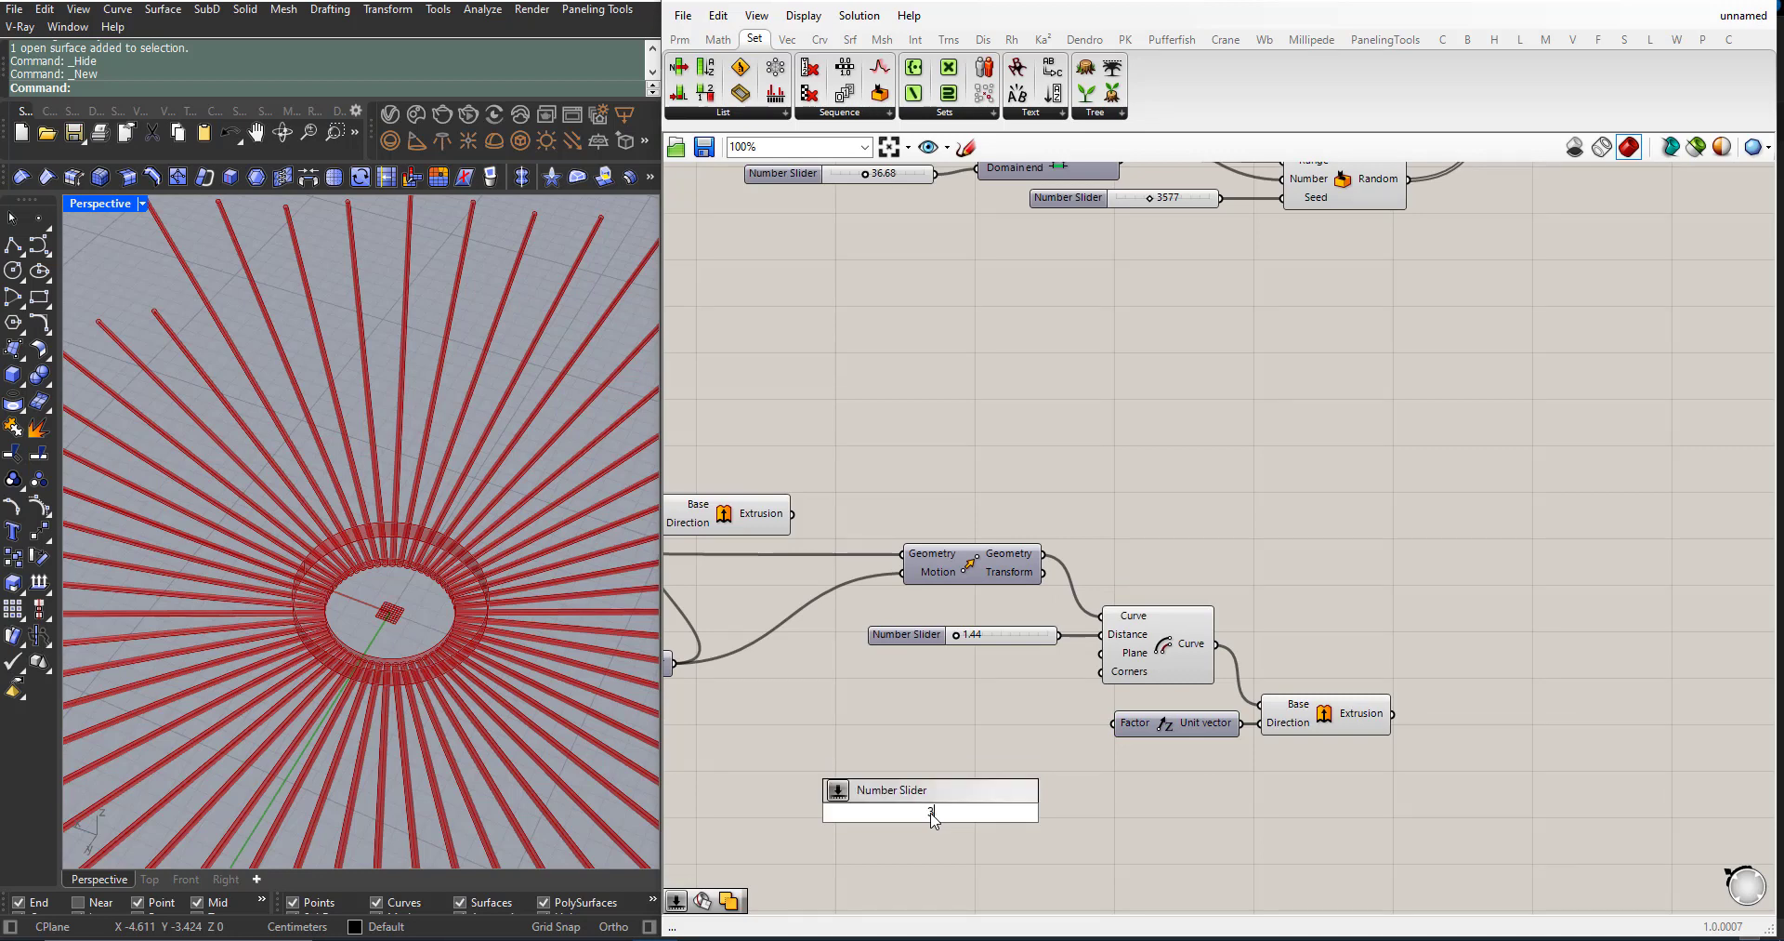
{"action": "key", "text": "Return"}
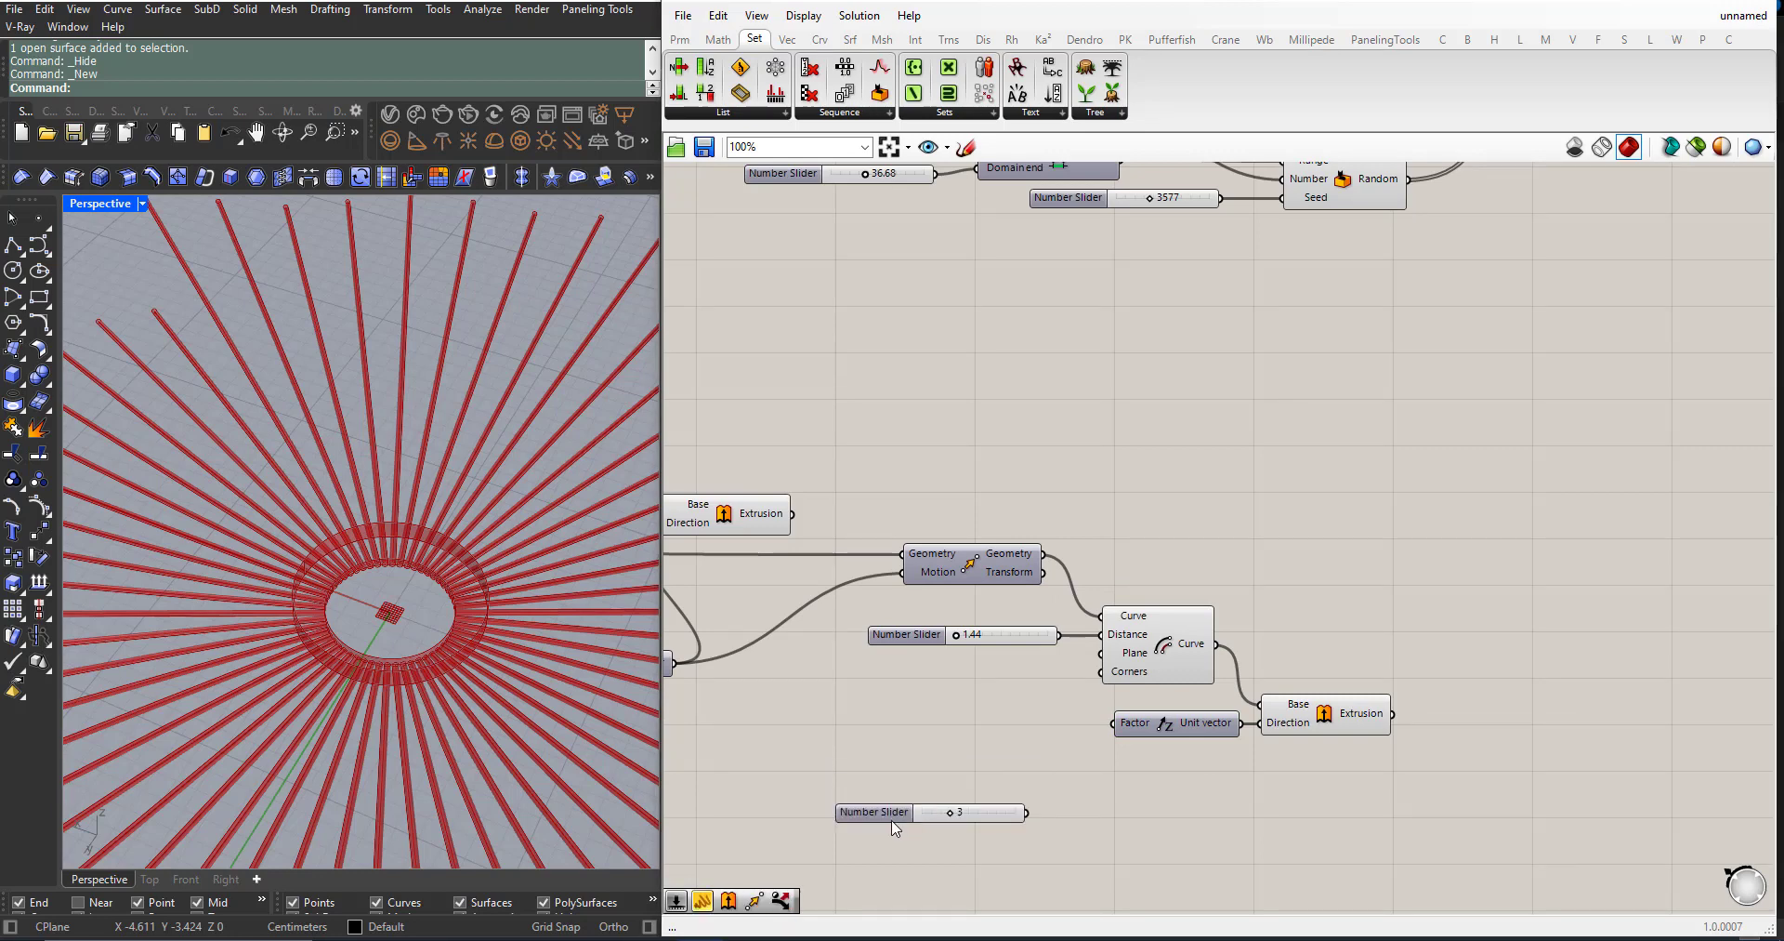
{"action": "double_click", "coordinate": [897, 814]}
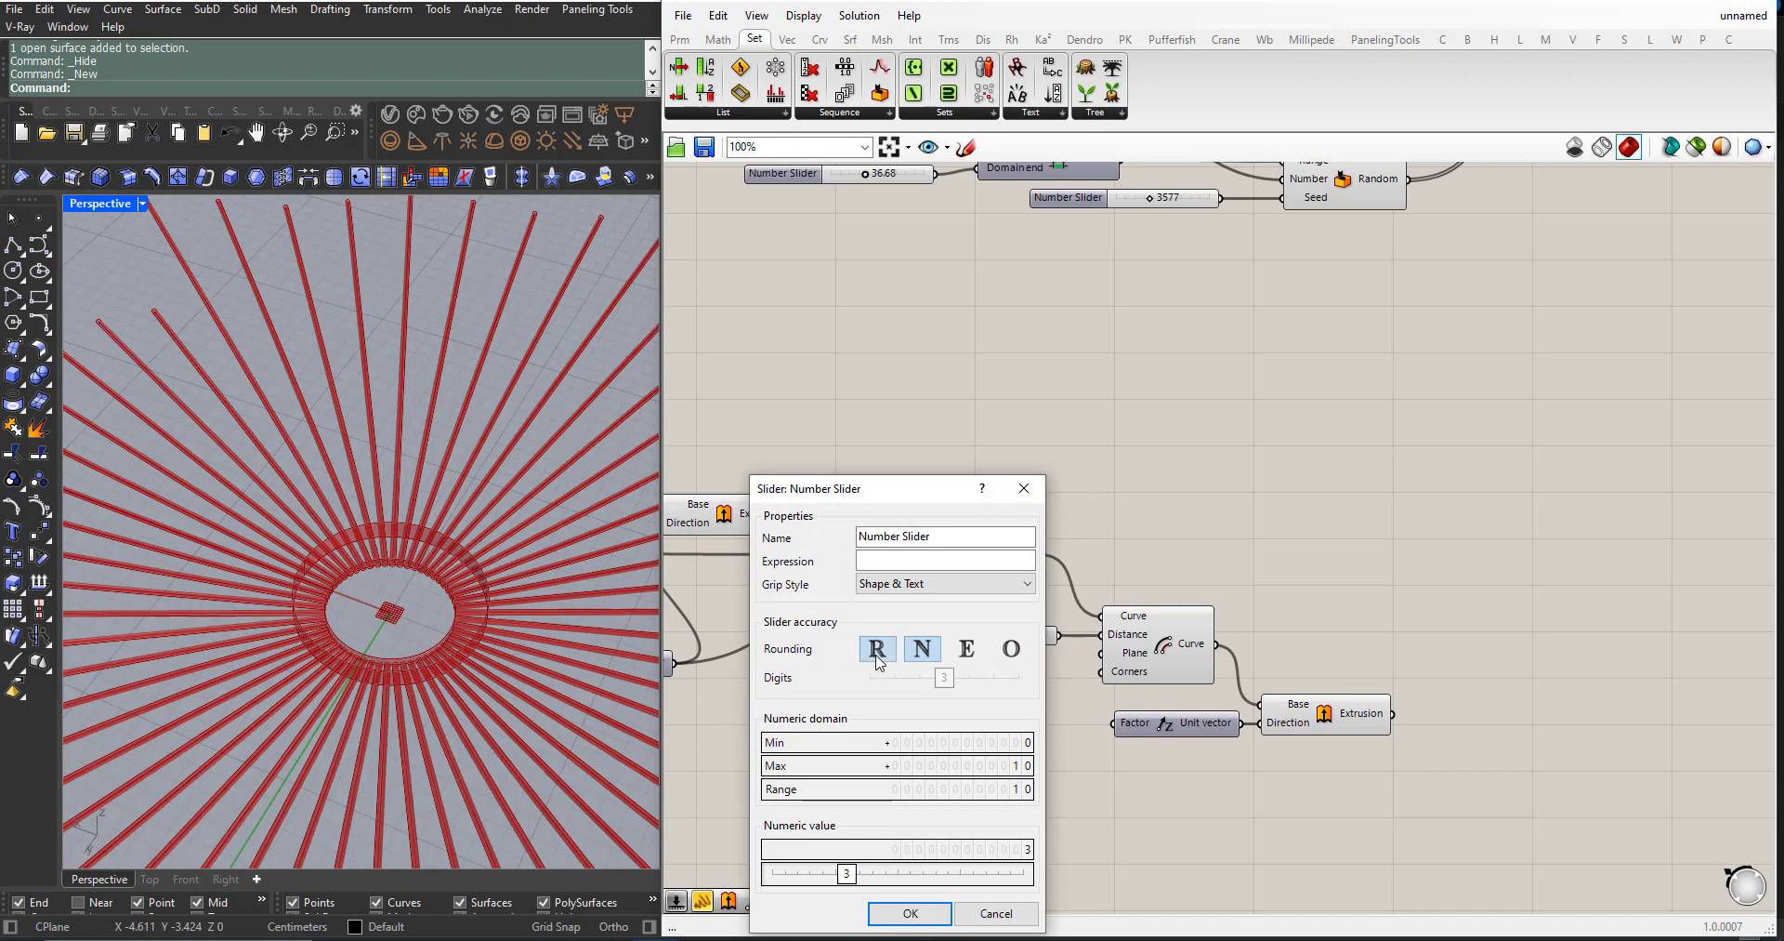
{"action": "left_click", "coordinate": [909, 907]}
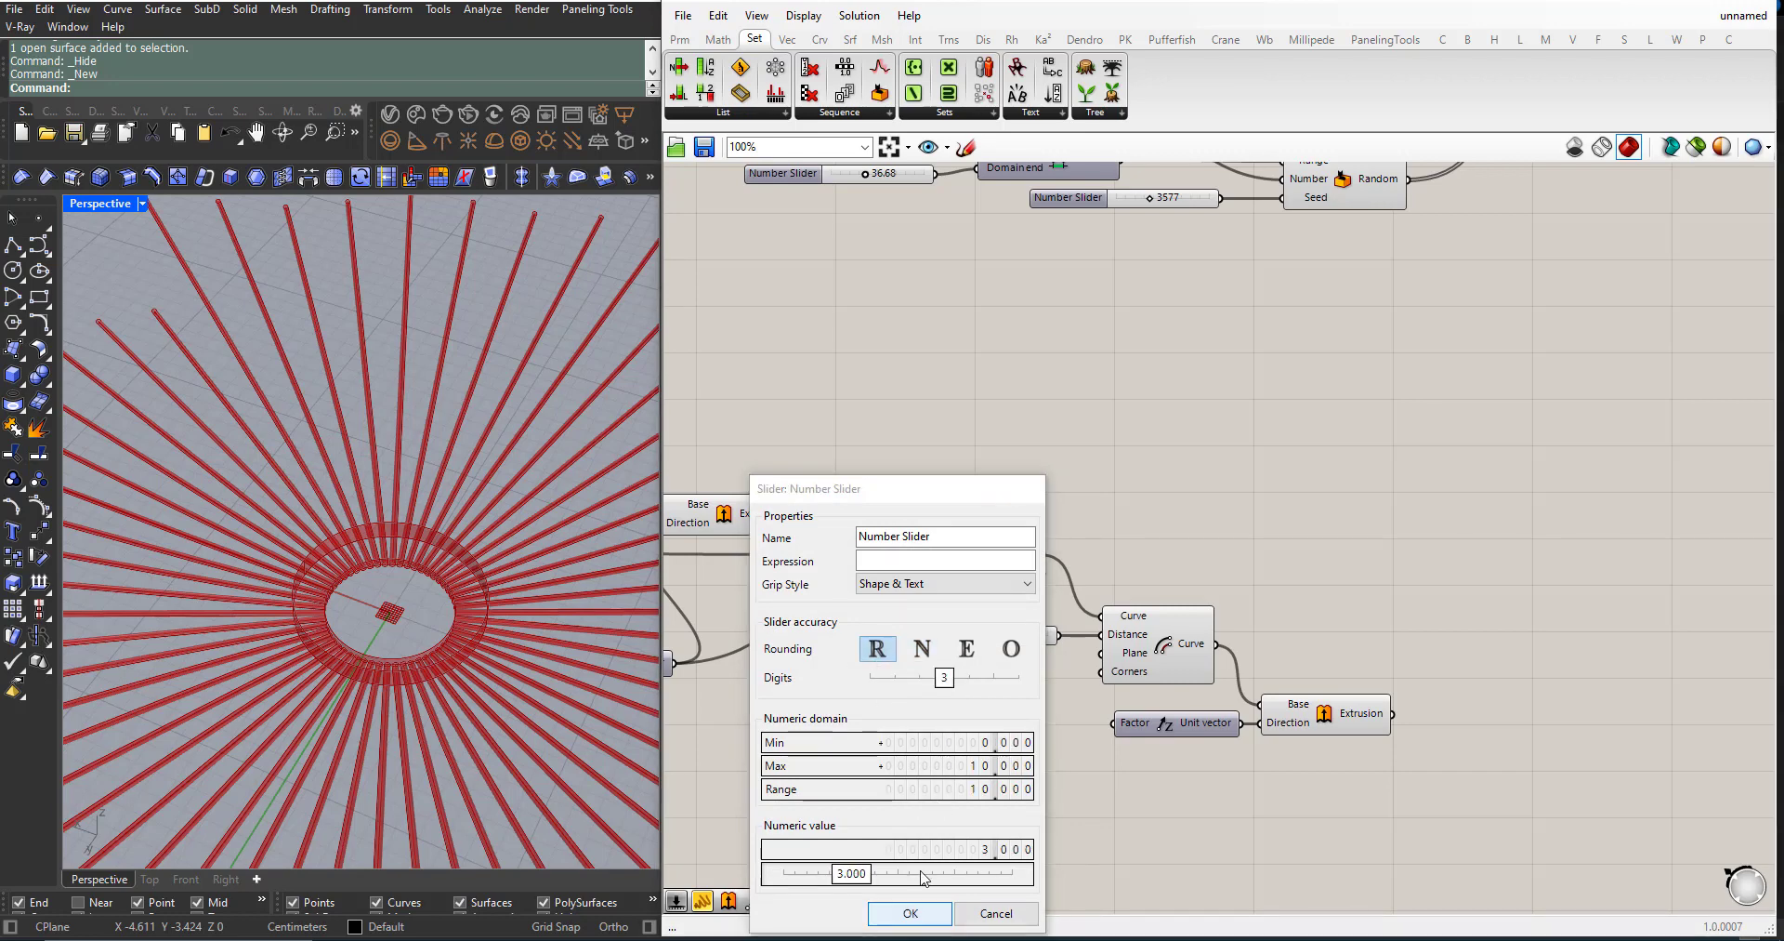
Step: Place the 3.000 slider beside the new Unit Z component and connect it to the Factor input
{"action": "scroll", "coordinate": [934, 818], "scroll_direction": "up", "scroll_amount": 3}
{"action": "left_click_drag", "start_coordinate": [841, 848], "coordinate": [920, 692]}
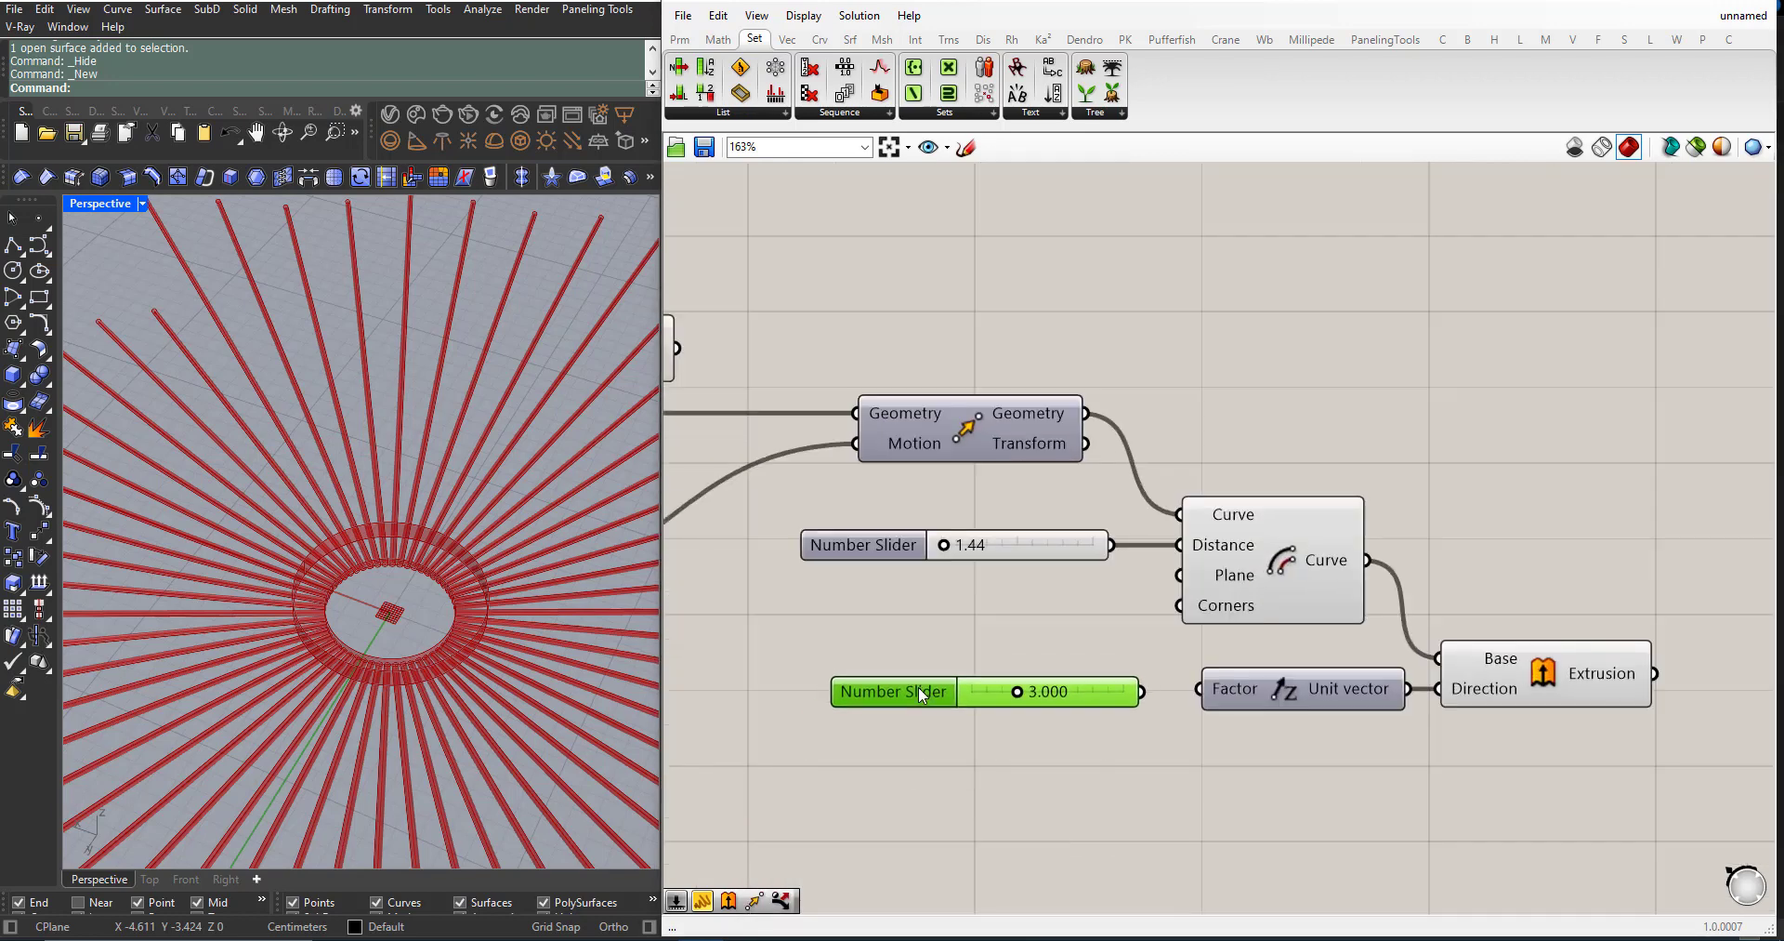
{"action": "left_click_drag", "start_coordinate": [1144, 693], "coordinate": [1199, 695]}
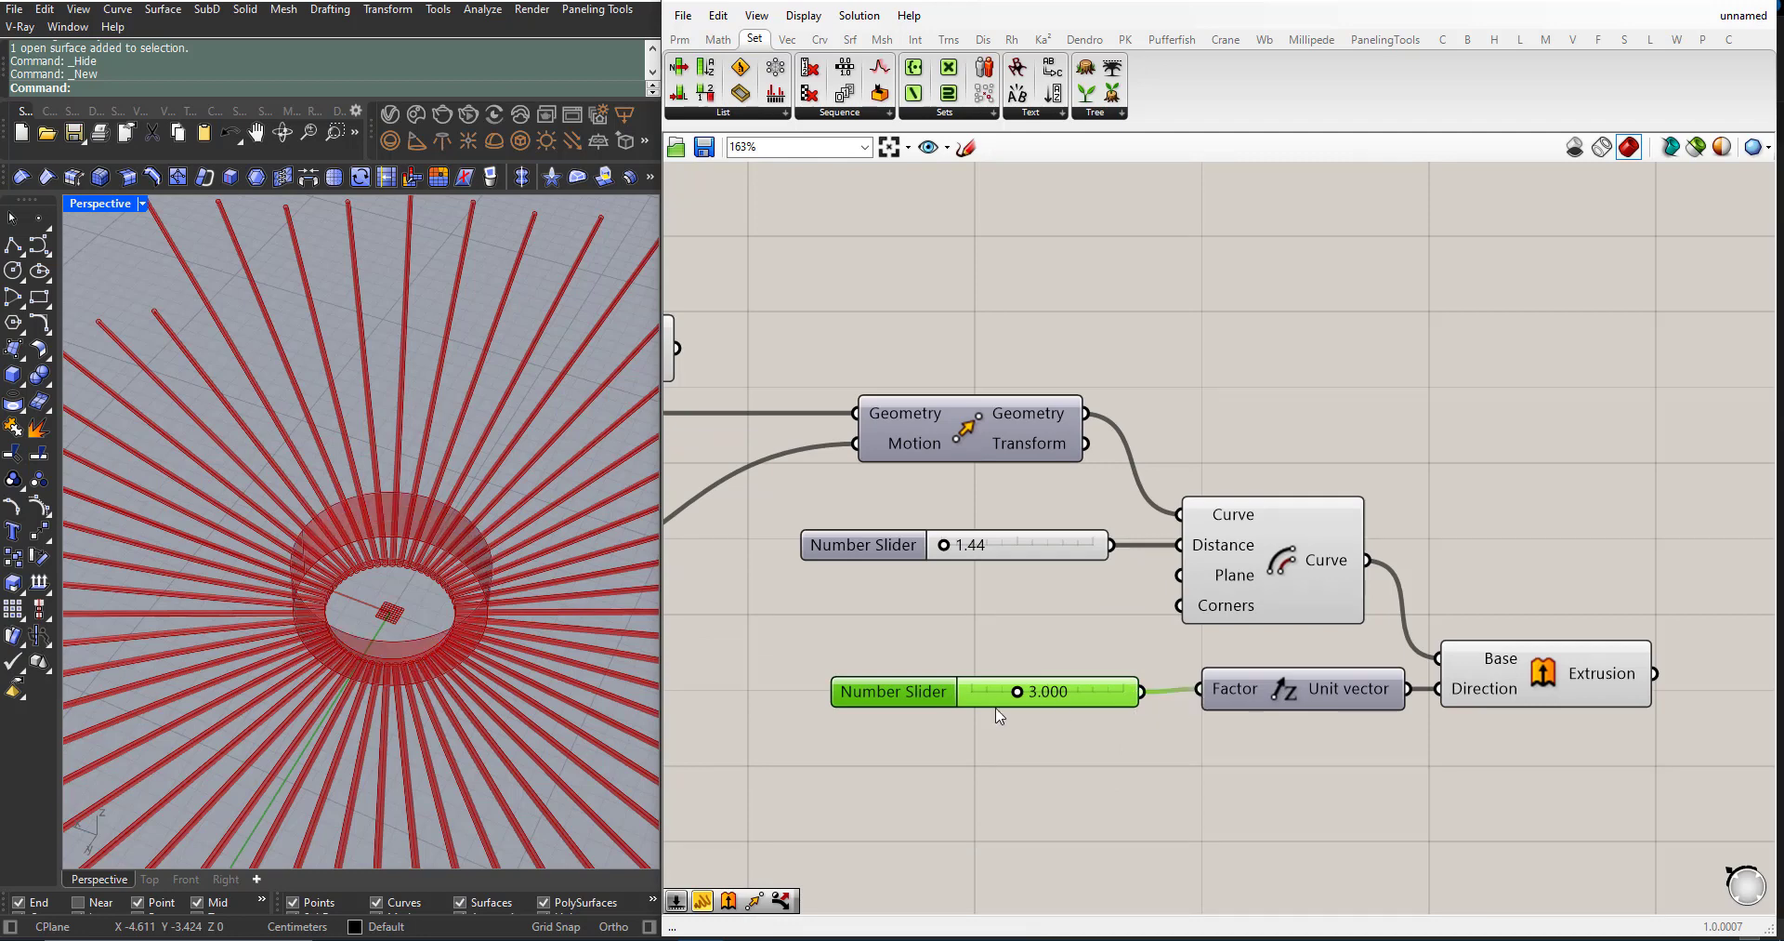
Step: Try a value of 0.500 on the slider driving the rim extrusion's Unit Z factor
{"action": "right_click_drag", "start_coordinate": [566, 729], "coordinate": [576, 646]}
{"action": "scroll", "coordinate": [1028, 707], "scroll_direction": "up", "scroll_amount": 5}
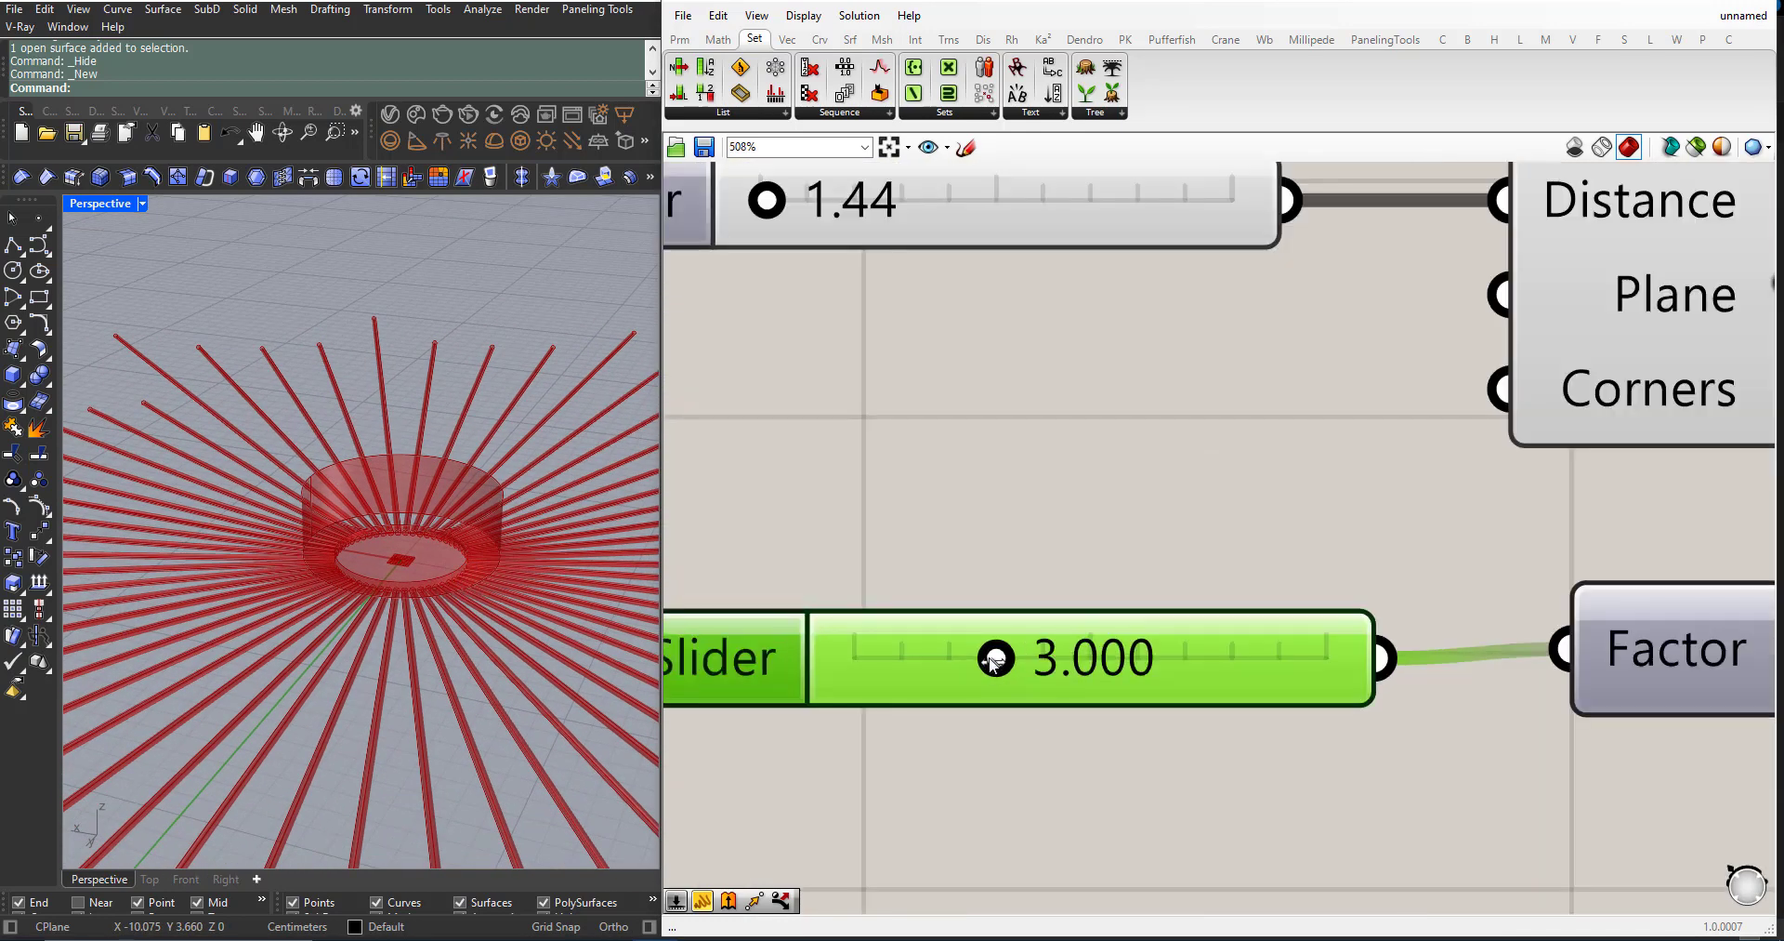
{"action": "left_click_drag", "start_coordinate": [995, 661], "coordinate": [875, 664]}
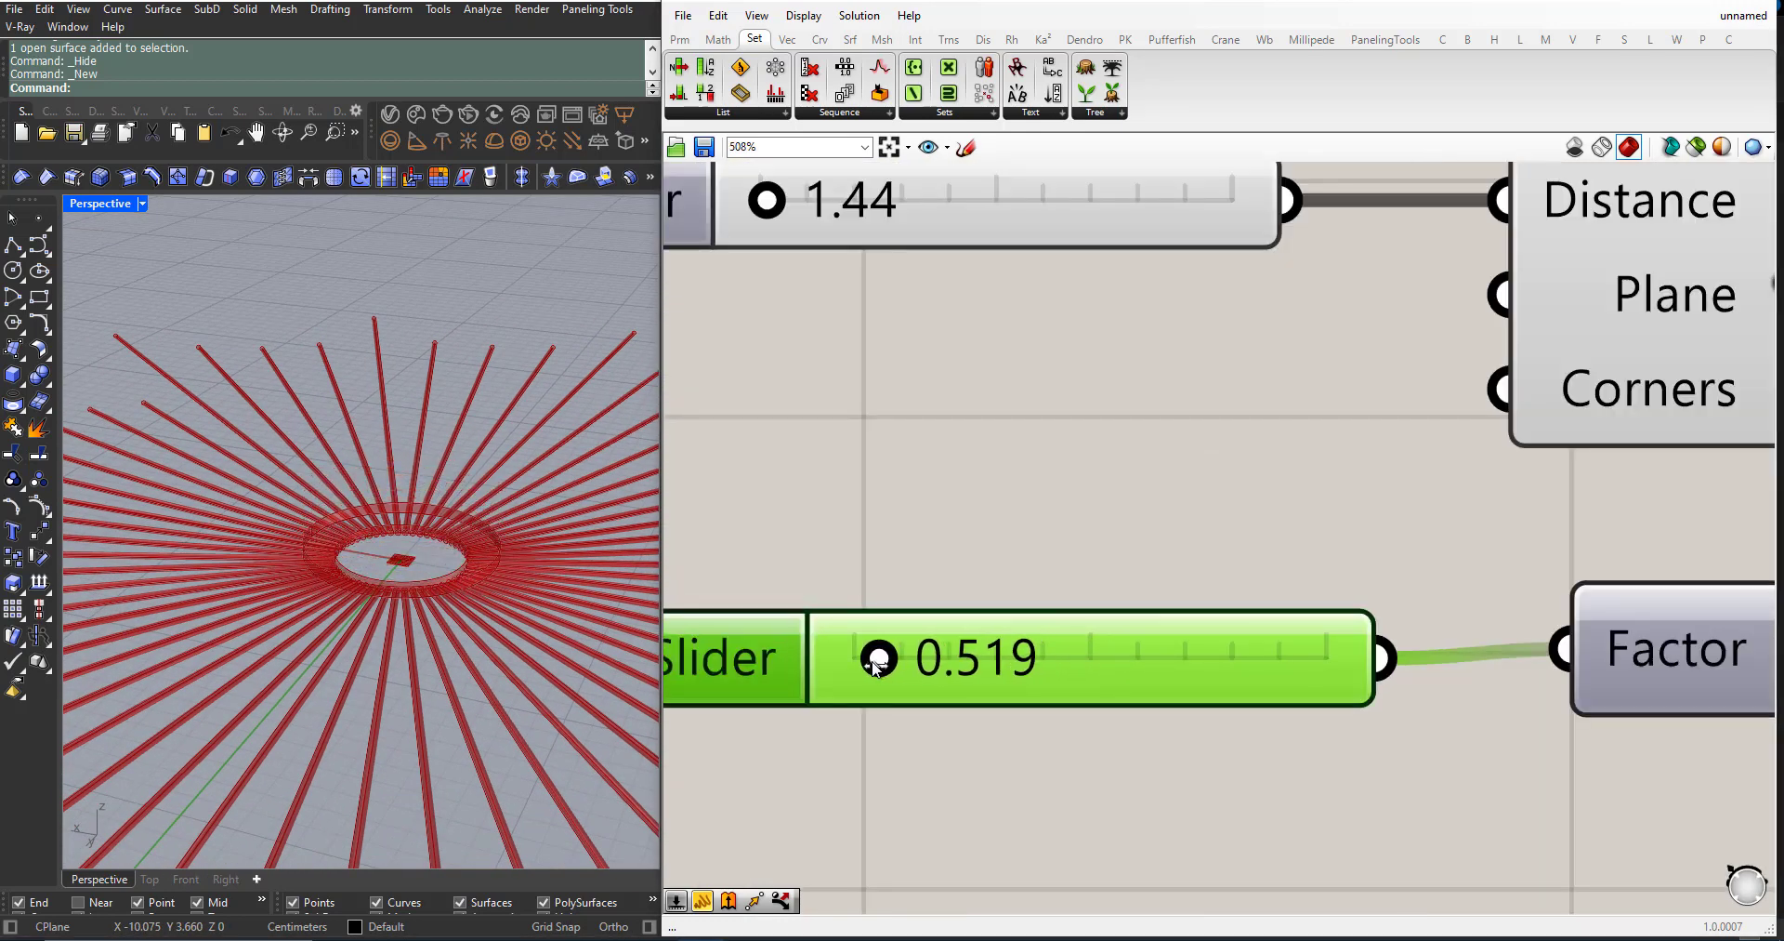
{"action": "double_click", "coordinate": [950, 676]}
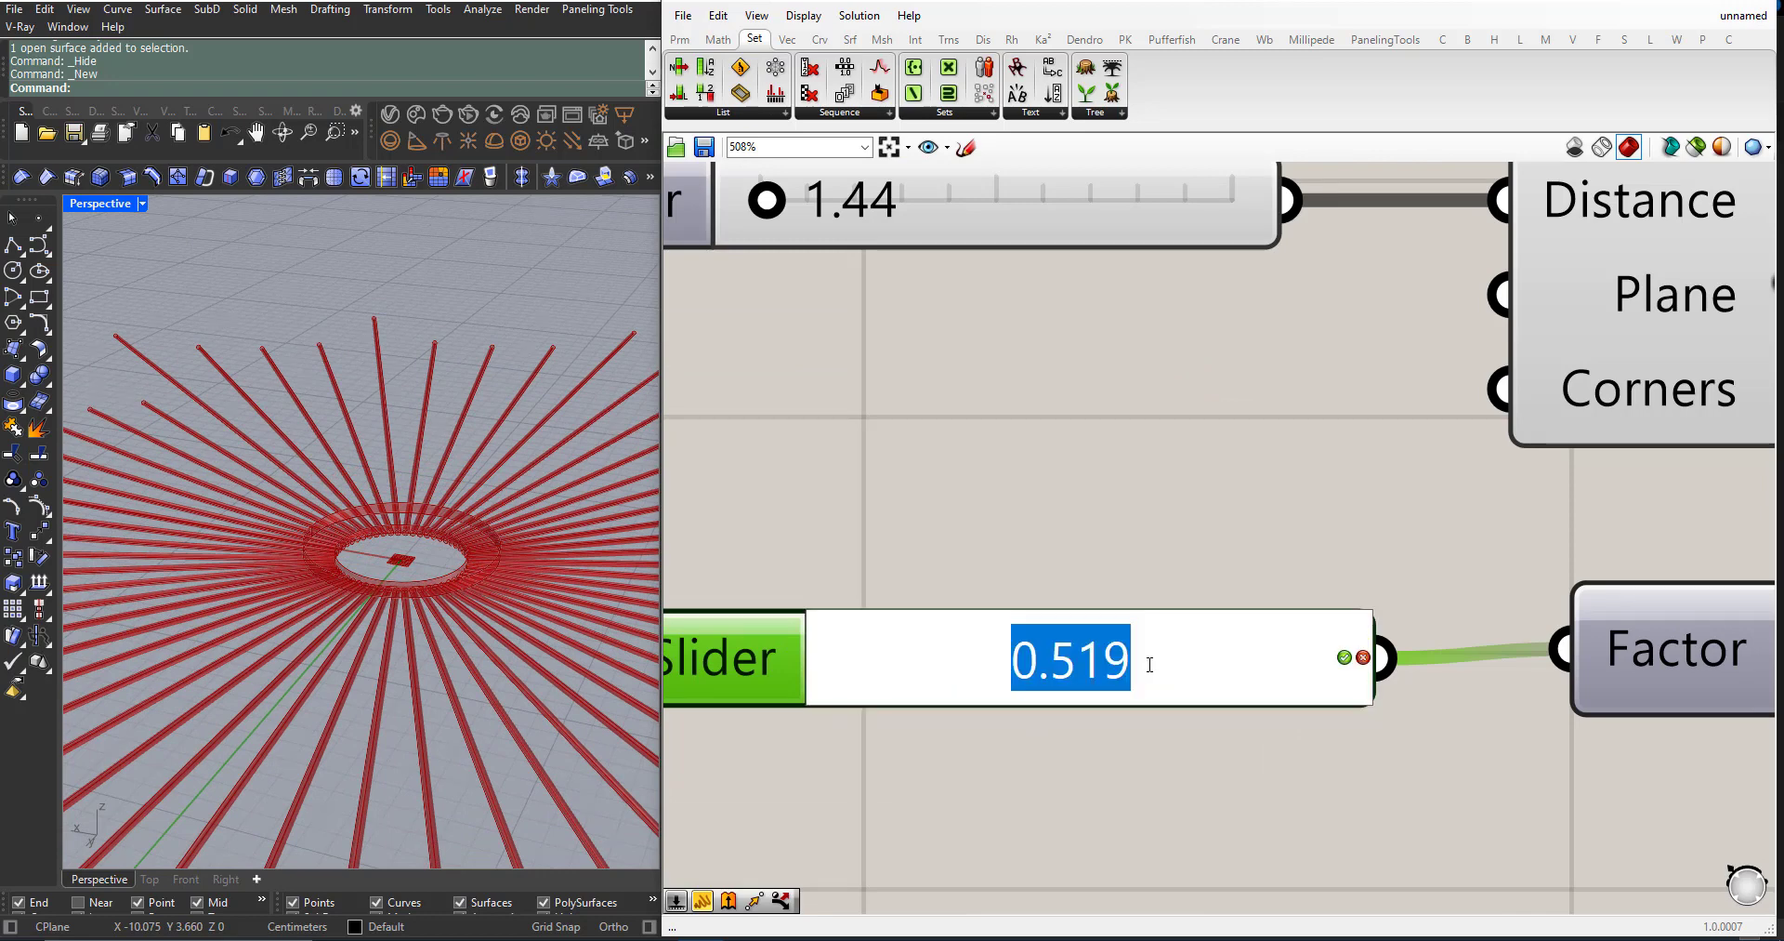
{"action": "left_click_drag", "start_coordinate": [1151, 665], "coordinate": [1080, 664]}
{"action": "type", "text": "0"}
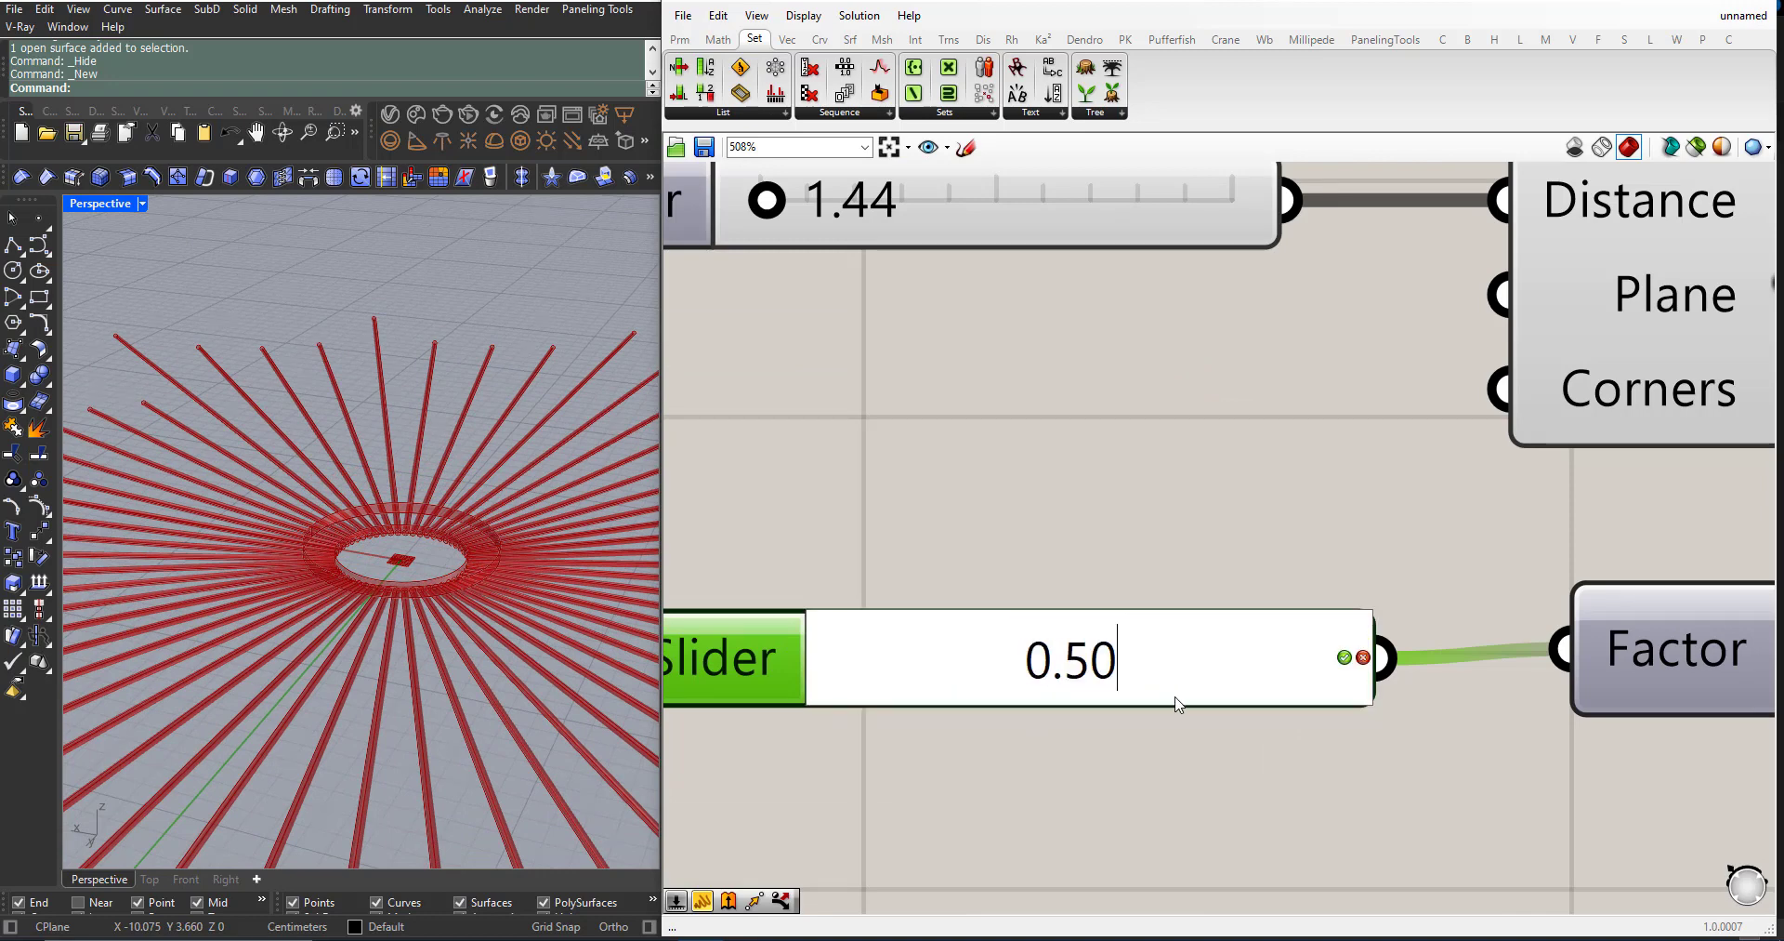
{"action": "left_click", "coordinate": [1344, 657]}
{"action": "right_click_drag", "start_coordinate": [405, 589], "coordinate": [576, 611]}
{"action": "scroll", "coordinate": [834, 677], "scroll_direction": "up", "scroll_amount": 2}
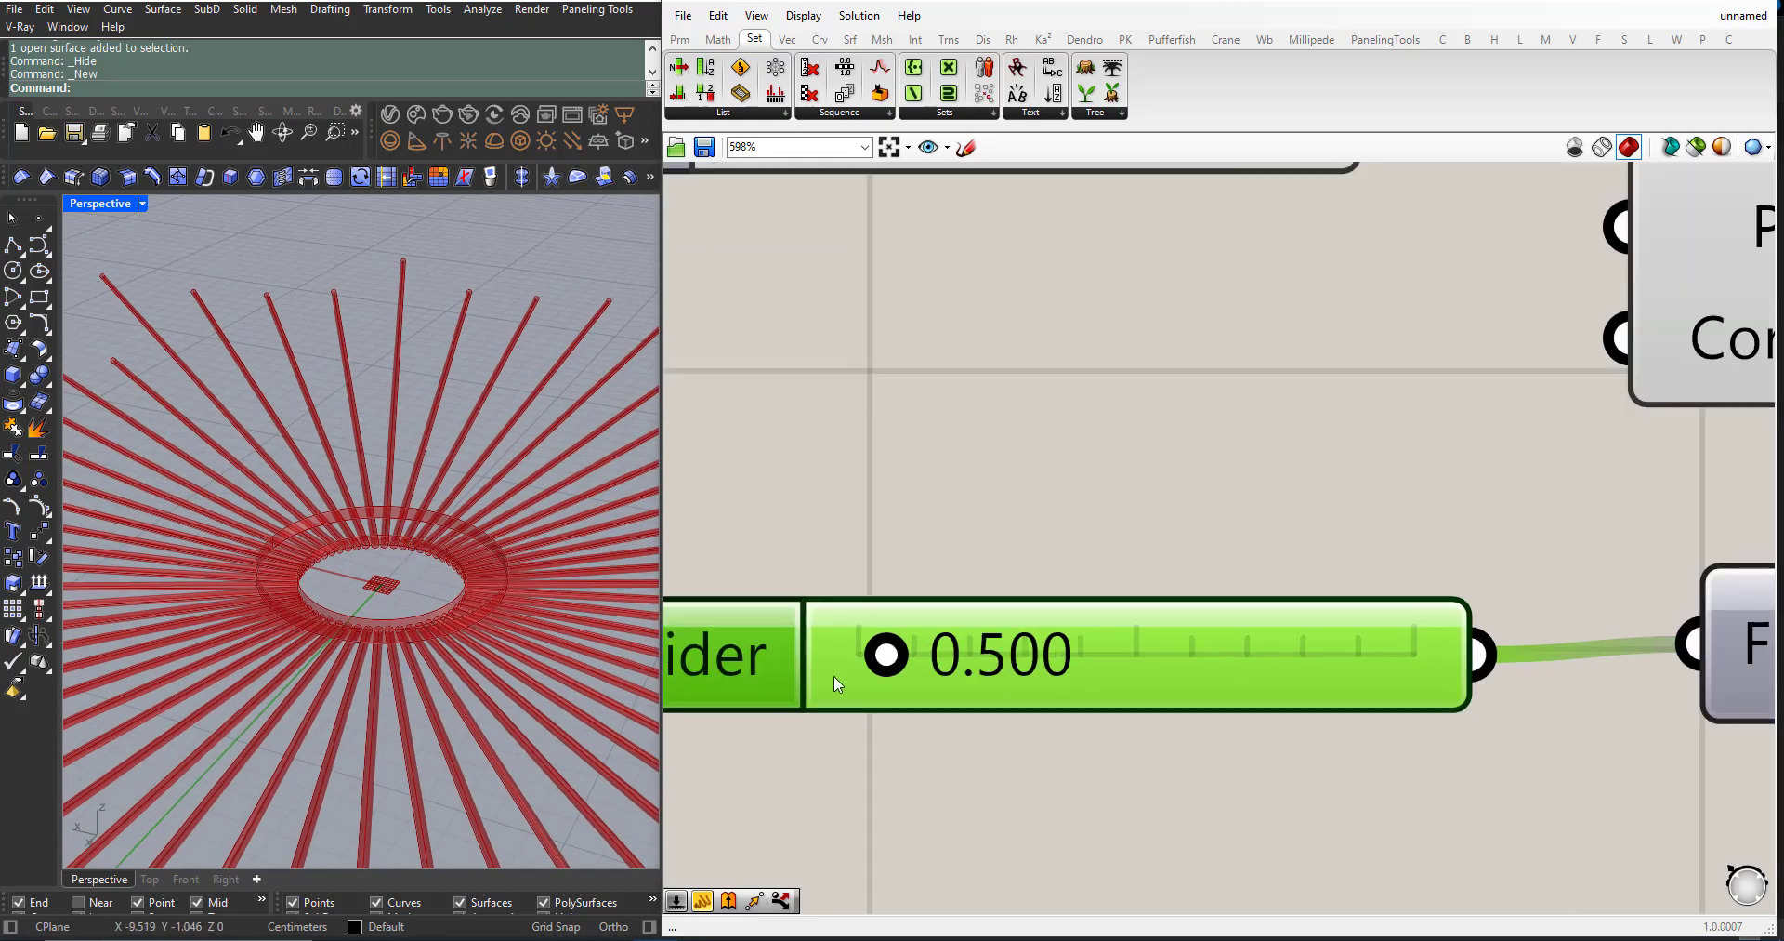
Step: Set the slider driving the rim extrusion's Unit Z factor to 0.300
{"action": "double_click", "coordinate": [980, 662]}
{"action": "left_click_drag", "start_coordinate": [1211, 667], "coordinate": [1108, 662]}
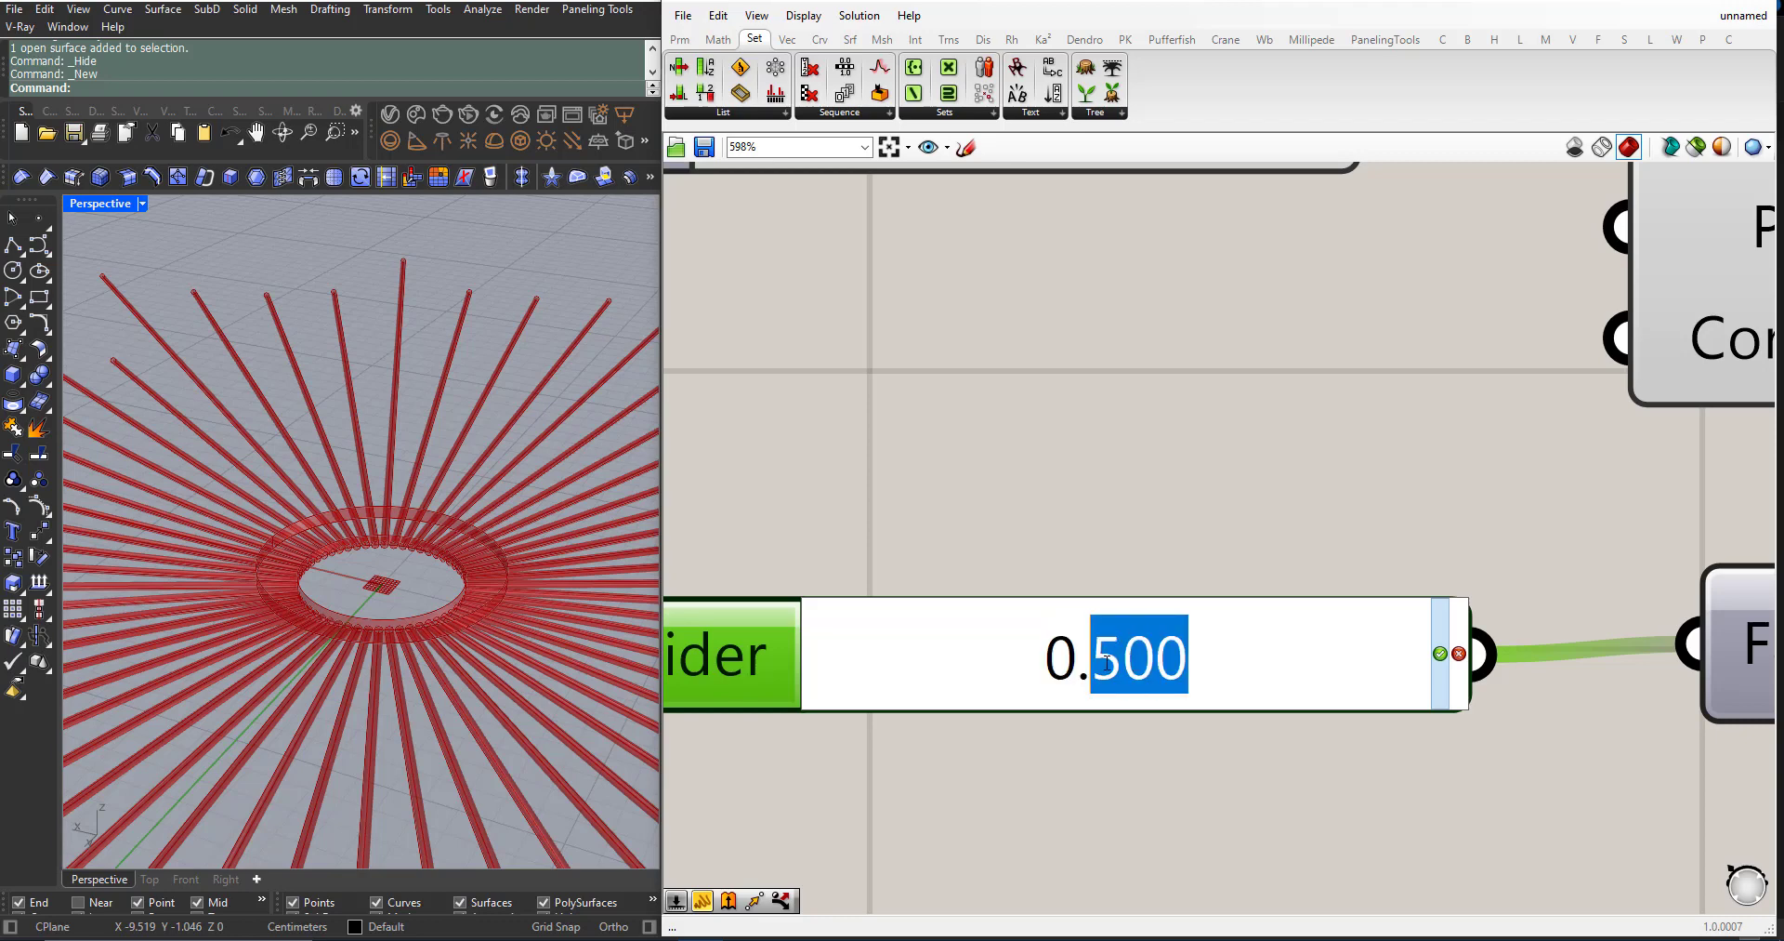
{"action": "type", "text": "3"}
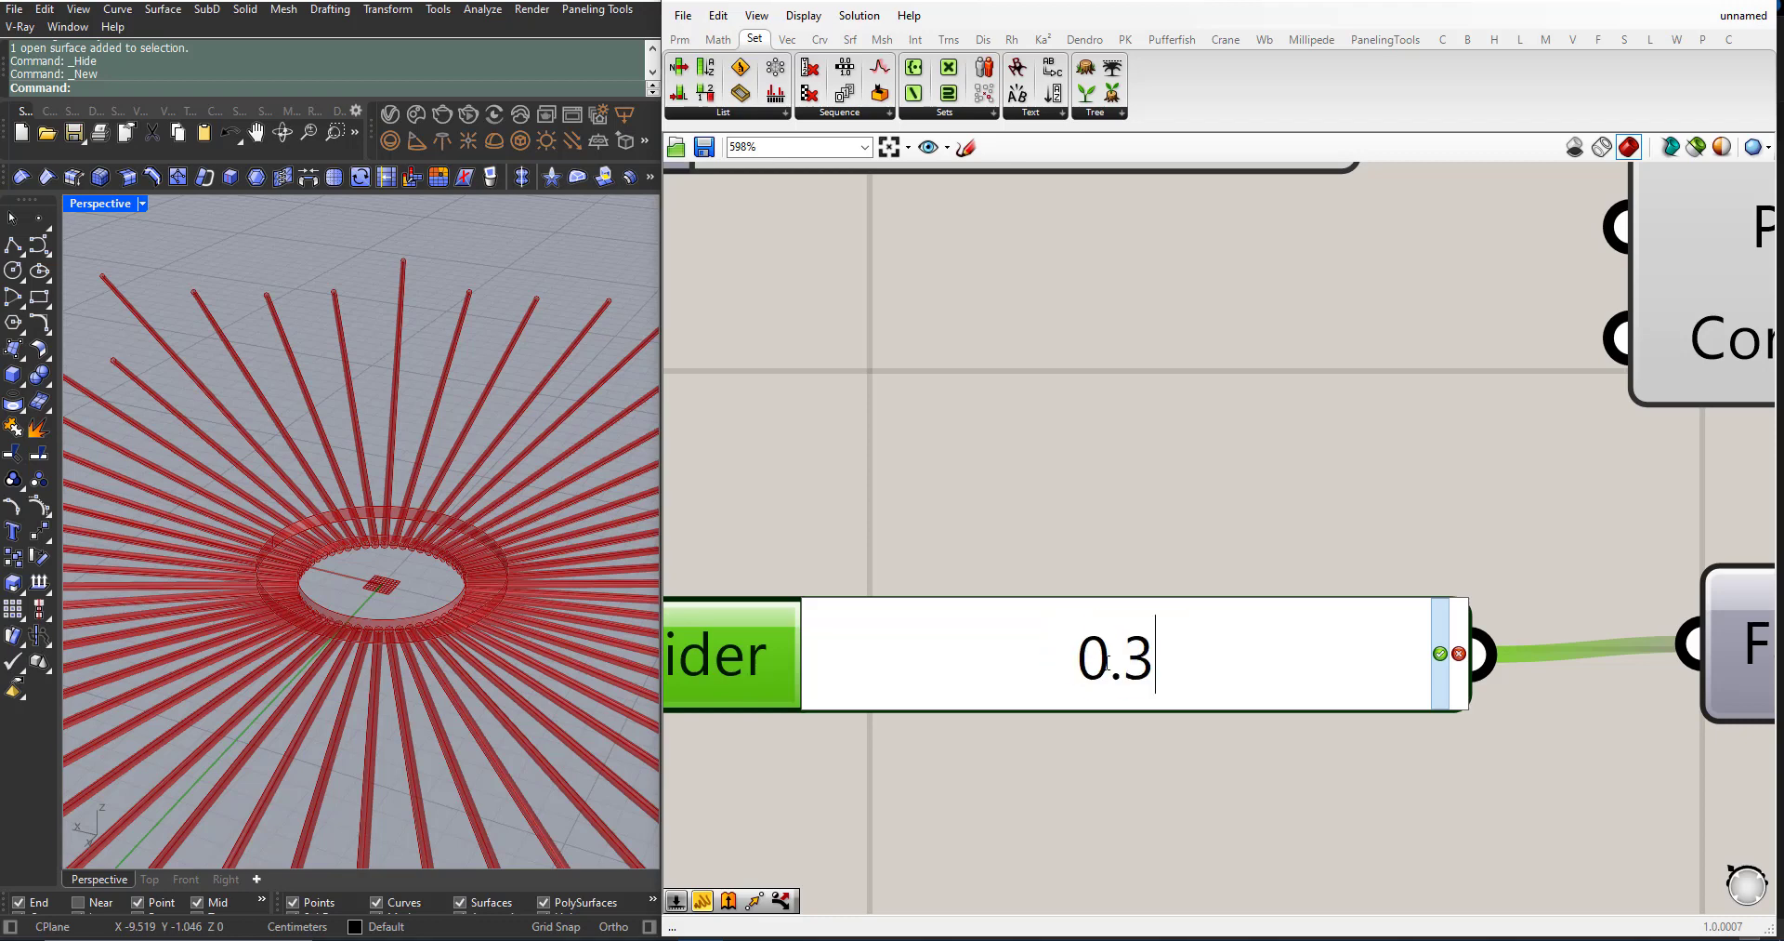
{"action": "left_click", "coordinate": [1439, 665]}
{"action": "left_click", "coordinate": [1251, 844]}
{"action": "right_click_drag", "start_coordinate": [409, 604], "coordinate": [427, 648]}
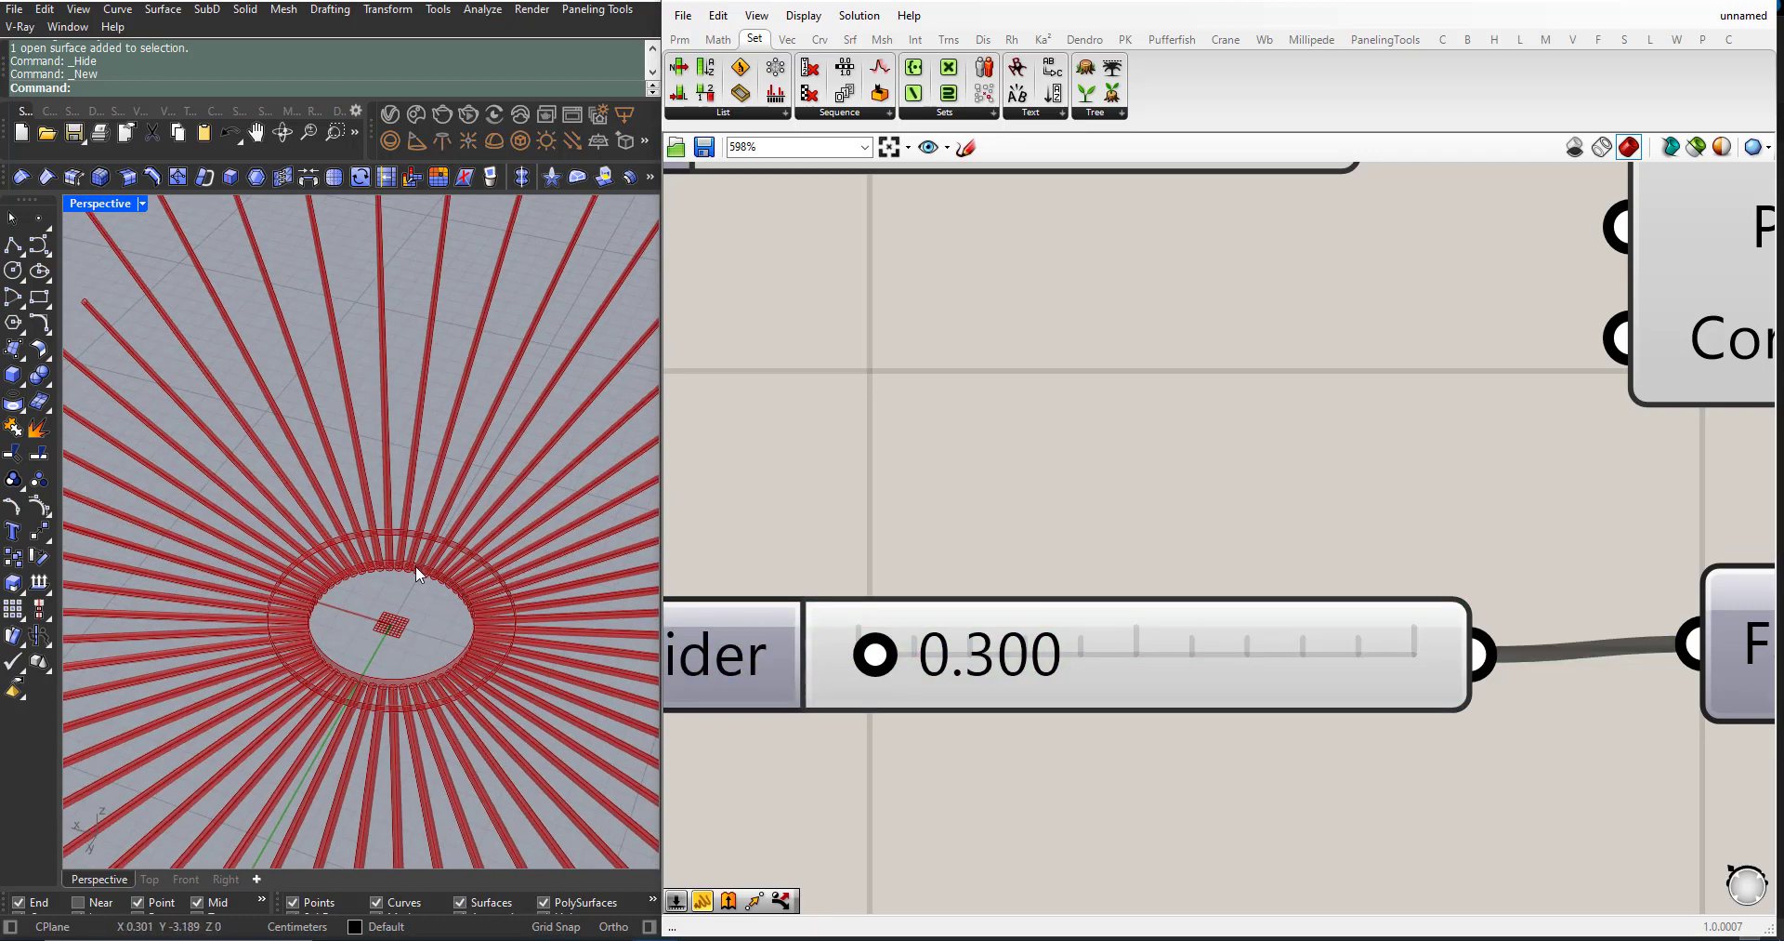
Step: Add a Cap Holes component beside the rim's Extrude component and connect the Extrusion output to its Brep input
{"action": "scroll", "coordinate": [967, 655], "scroll_direction": "down", "scroll_amount": 6}
{"action": "scroll", "coordinate": [1402, 617], "scroll_direction": "up", "scroll_amount": 3}
{"action": "scroll", "coordinate": [367, 632], "scroll_direction": "up", "scroll_amount": 2}
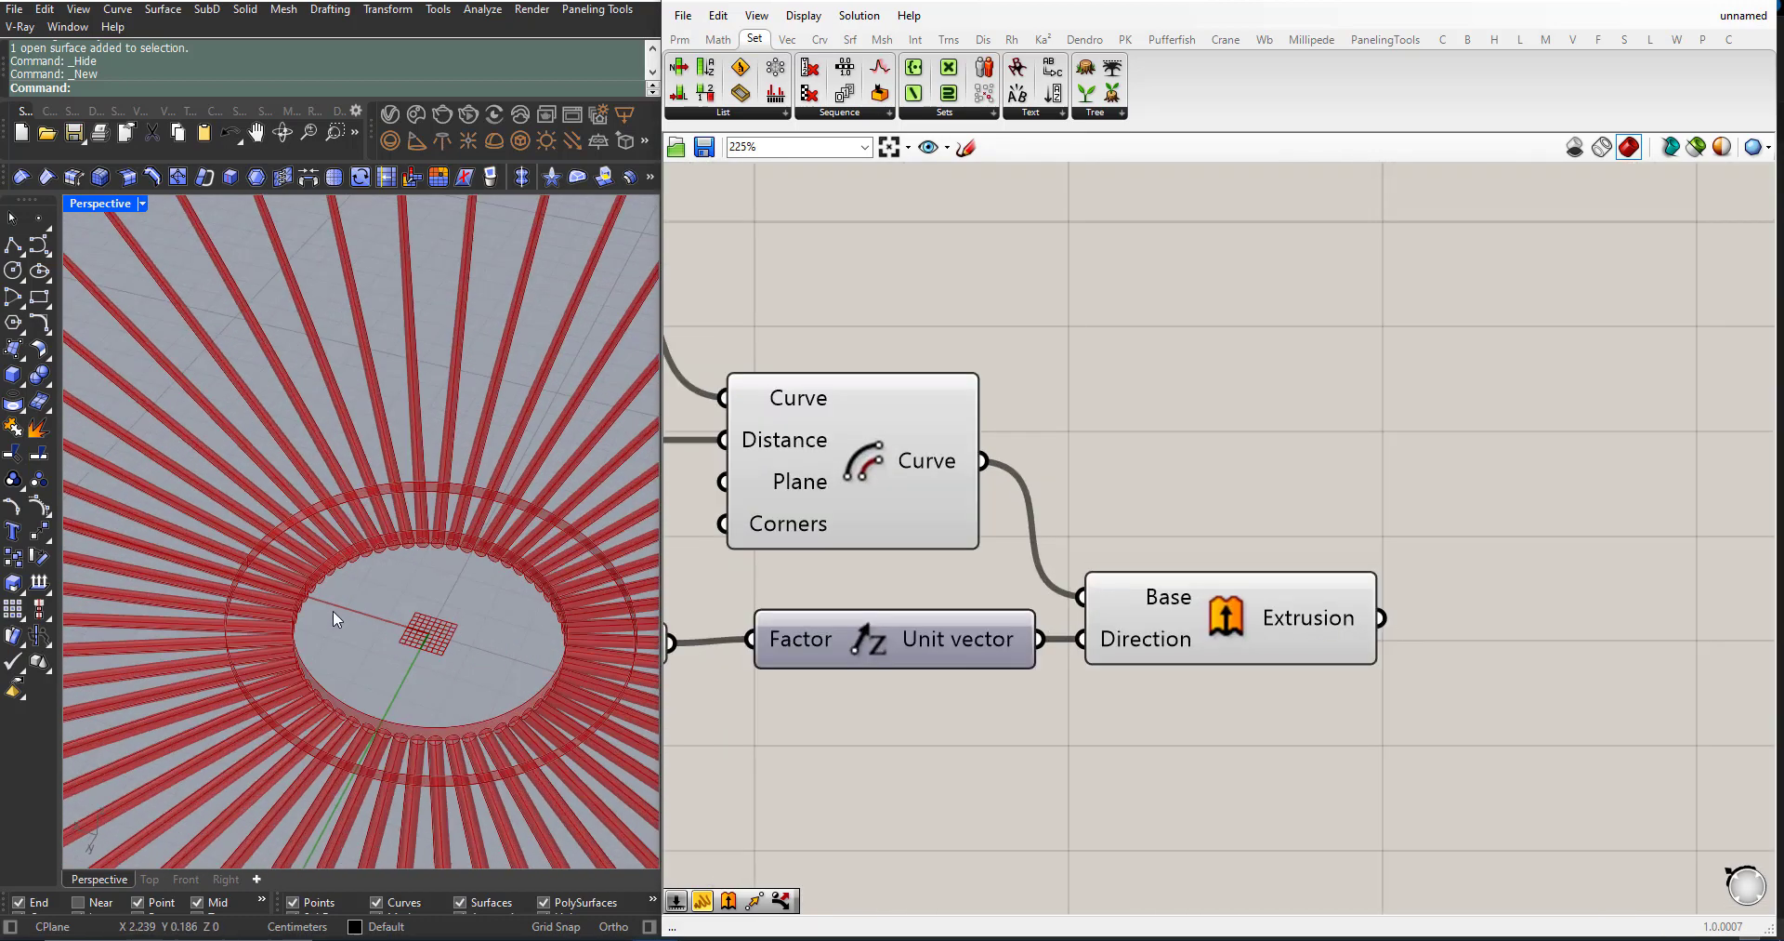
{"action": "right_click_drag", "start_coordinate": [333, 610], "coordinate": [492, 582]}
{"action": "scroll", "coordinate": [910, 662], "scroll_direction": "down", "scroll_amount": 2}
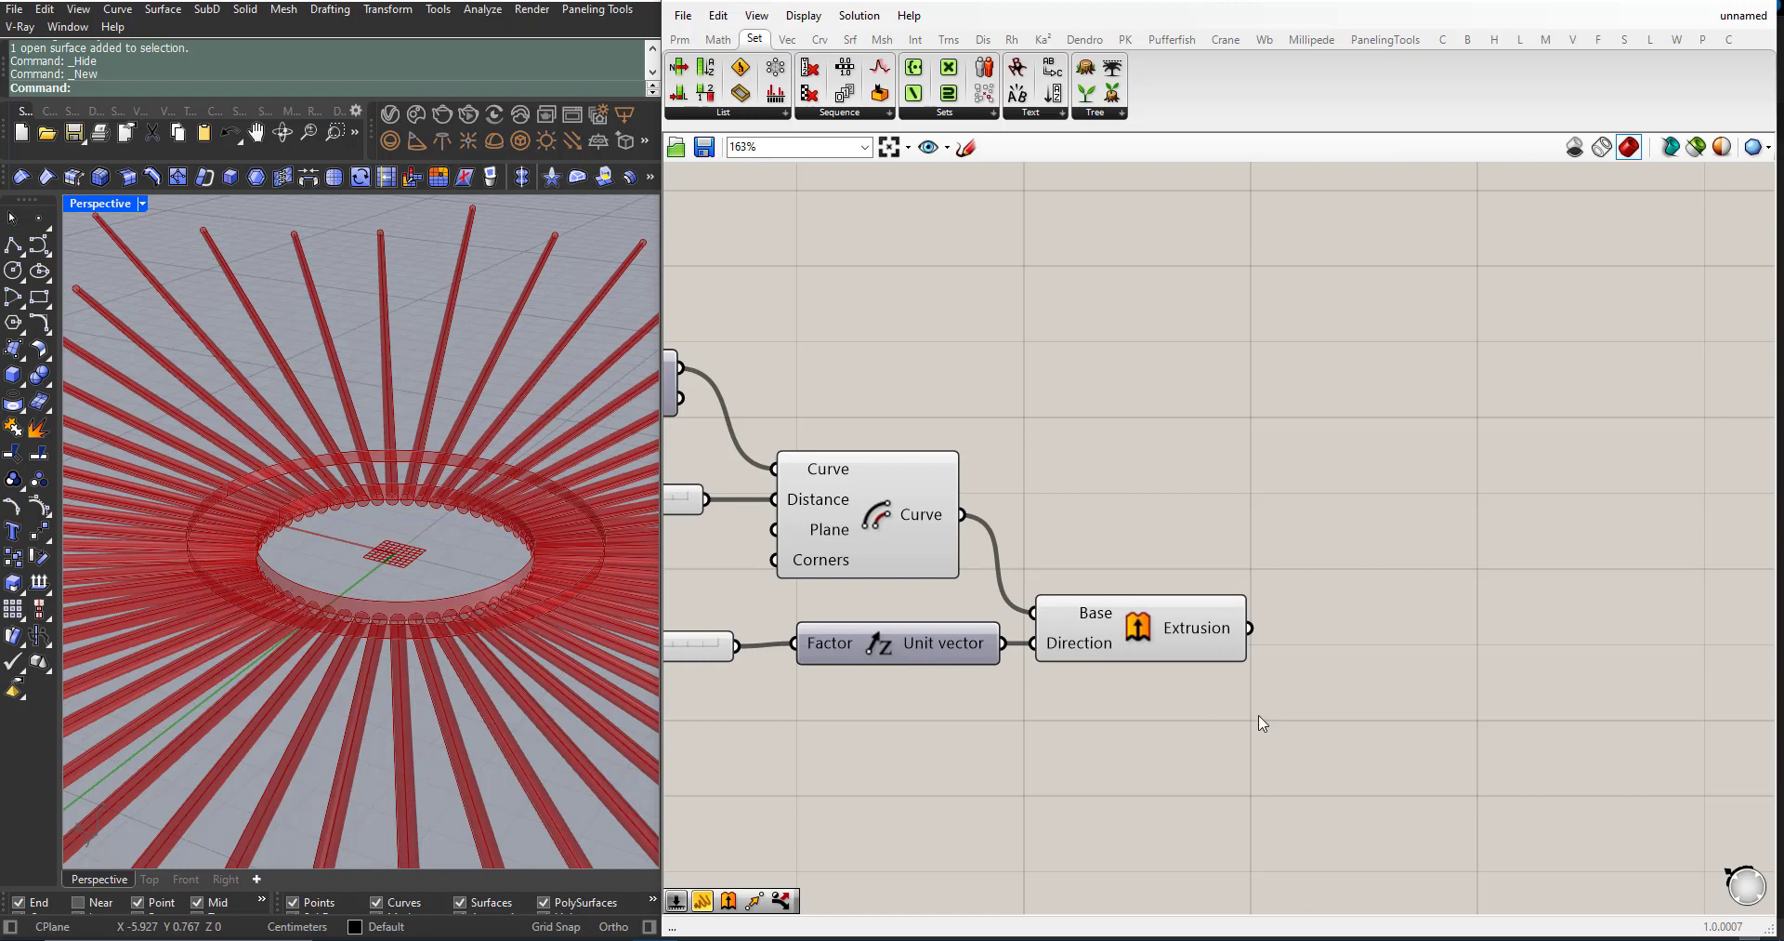
{"action": "scroll", "coordinate": [1306, 712], "scroll_direction": "down", "scroll_amount": 1}
{"action": "double_click", "coordinate": [1375, 725]}
{"action": "type", "text": "cap"}
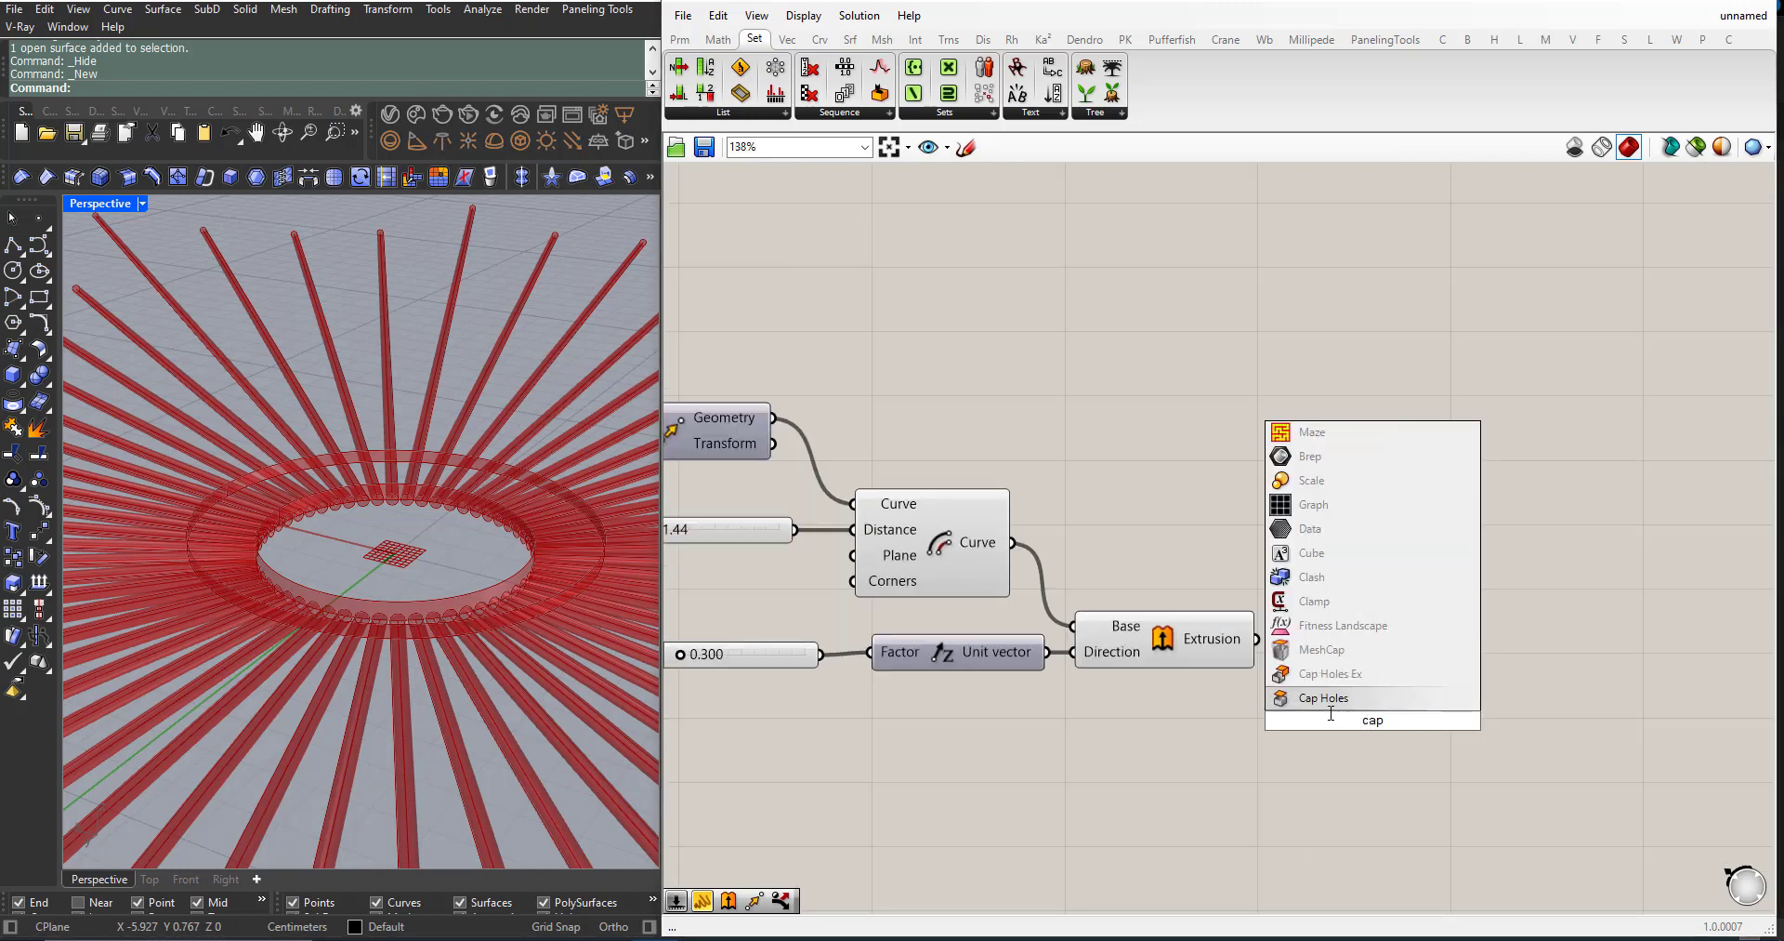
{"action": "key", "text": "Return"}
{"action": "left_click_drag", "start_coordinate": [1330, 713], "coordinate": [1338, 641]}
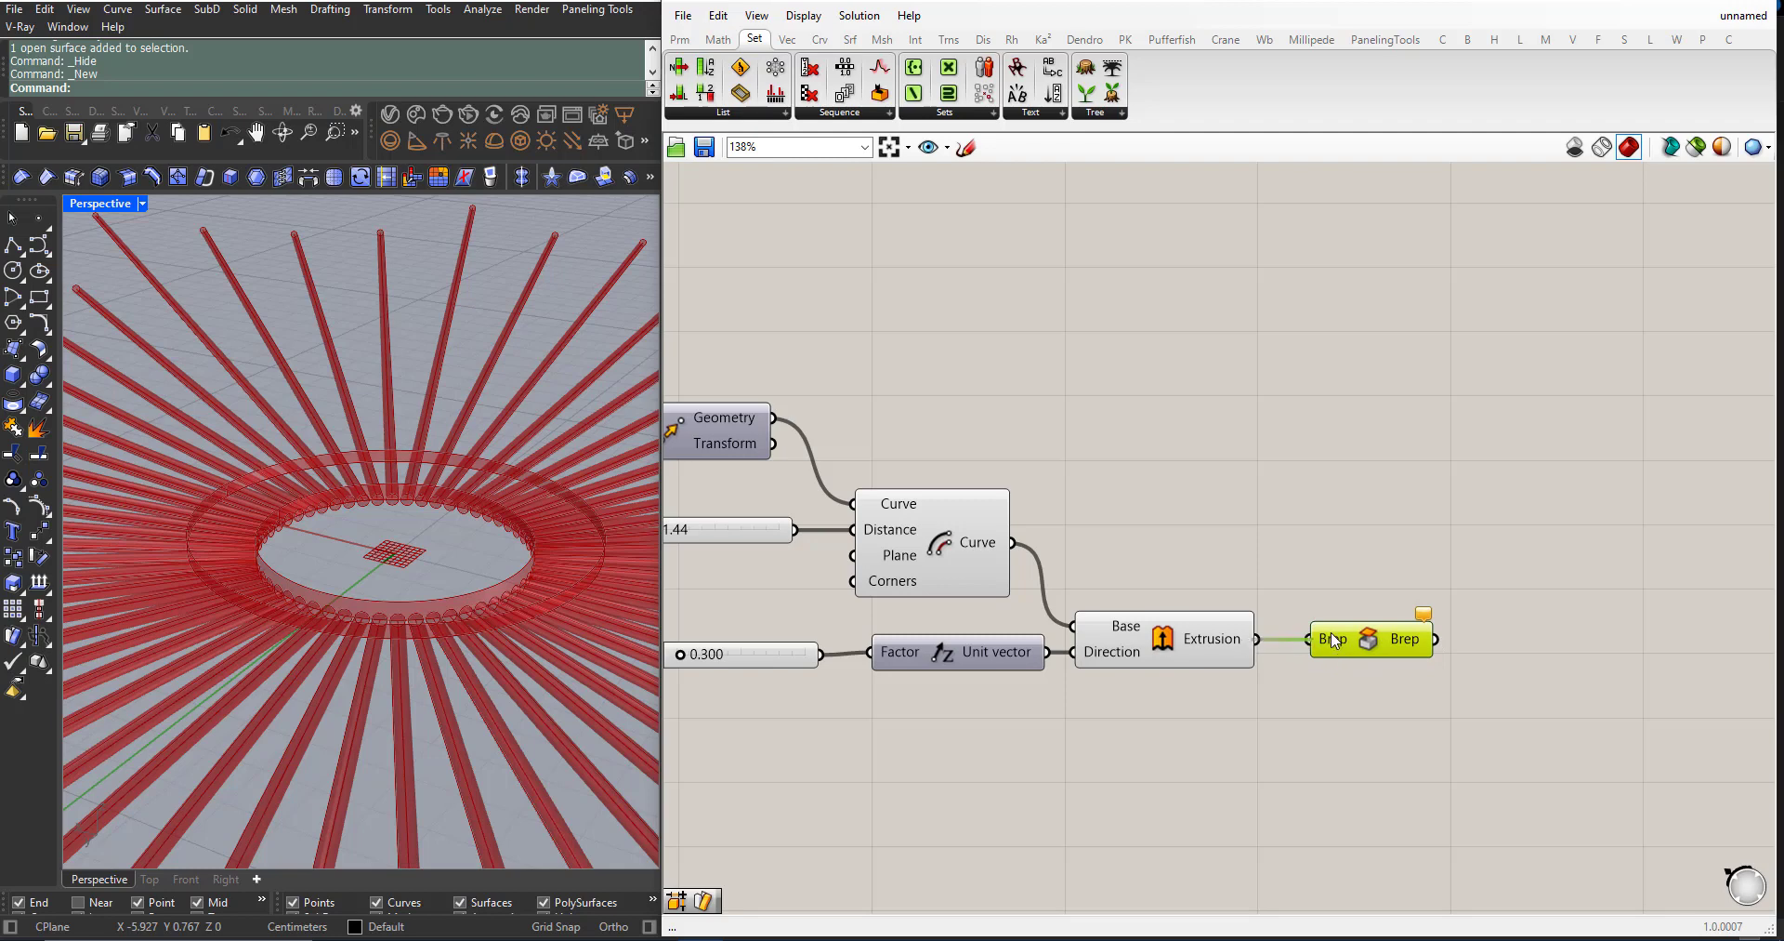
{"action": "left_click", "coordinate": [1347, 705]}
{"action": "left_click", "coordinate": [1359, 638]}
Step: Turn off the preview of the Move, Offset Curve and Extrude components that feed Cap Holes
{"action": "scroll", "coordinate": [1366, 684], "scroll_direction": "down", "scroll_amount": 2}
{"action": "left_click_drag", "start_coordinate": [1239, 740], "coordinate": [812, 454]}
{"action": "middle_click", "coordinate": [901, 490]}
{"action": "left_click", "coordinate": [958, 432]}
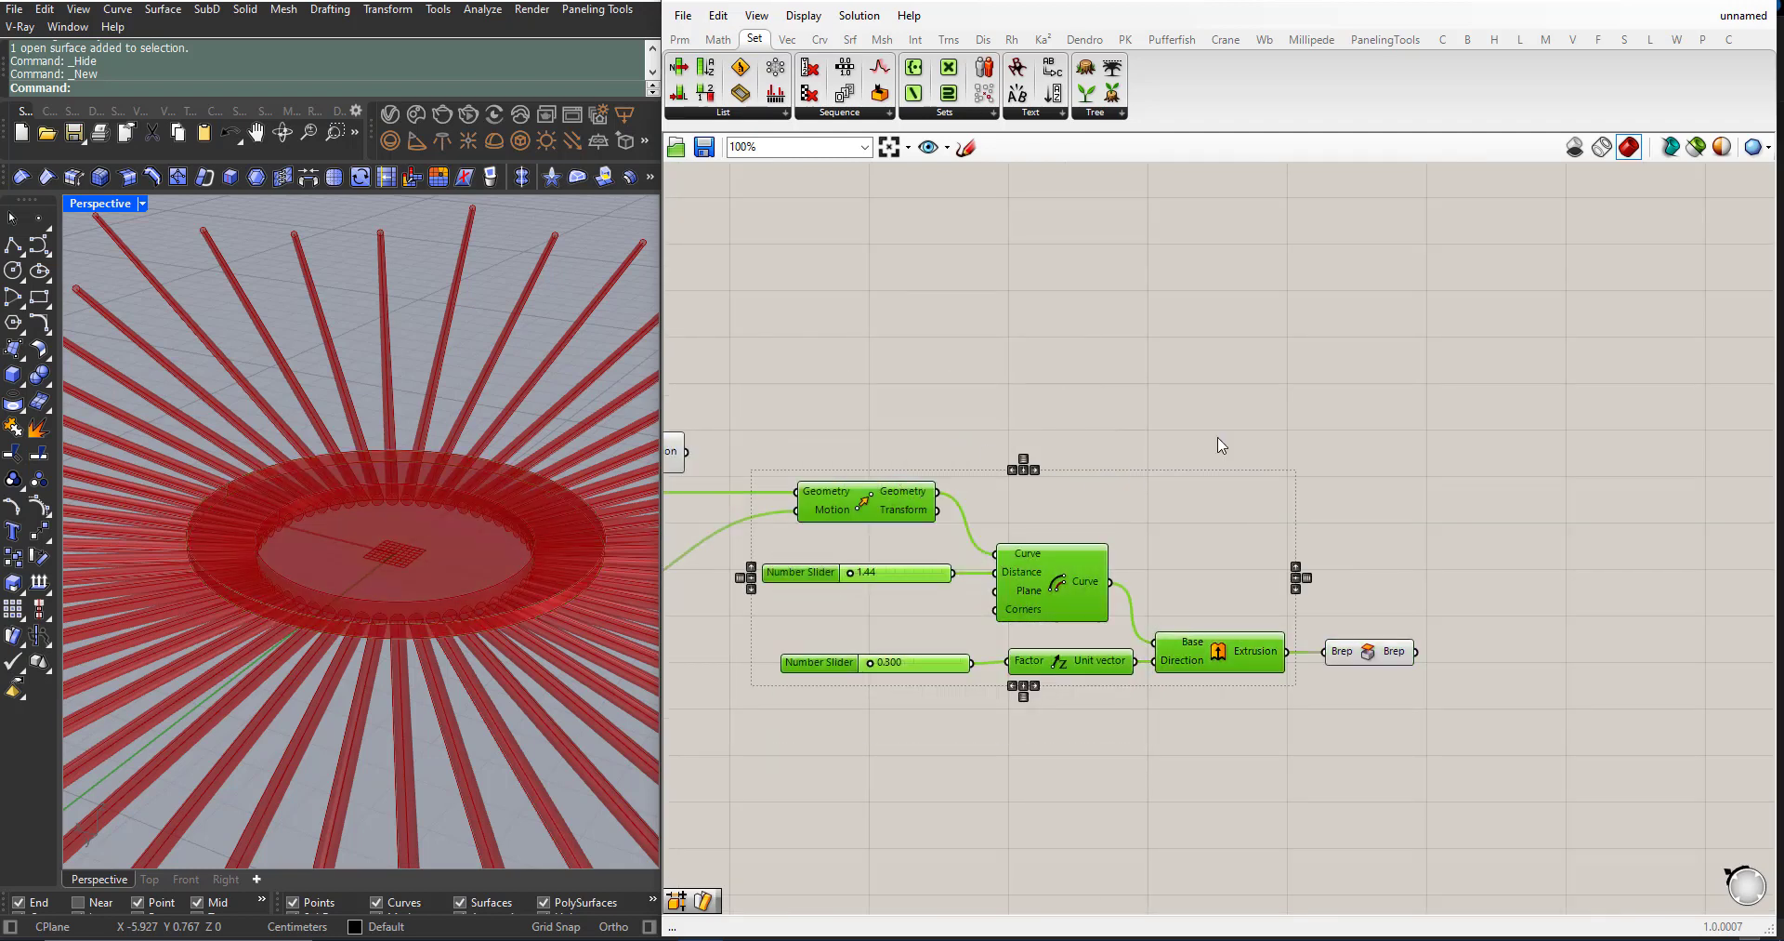
{"action": "left_click", "coordinate": [1222, 442]}
Step: Set the Caps option of the rays' Pipe component to Flat and check the pipe ends
{"action": "right_click_drag", "start_coordinate": [411, 559], "coordinate": [477, 636]}
{"action": "scroll", "coordinate": [411, 560], "scroll_direction": "down", "scroll_amount": 7}
{"action": "scroll", "coordinate": [410, 560], "scroll_direction": "down", "scroll_amount": 5}
{"action": "scroll", "coordinate": [486, 709], "scroll_direction": "up", "scroll_amount": 5}
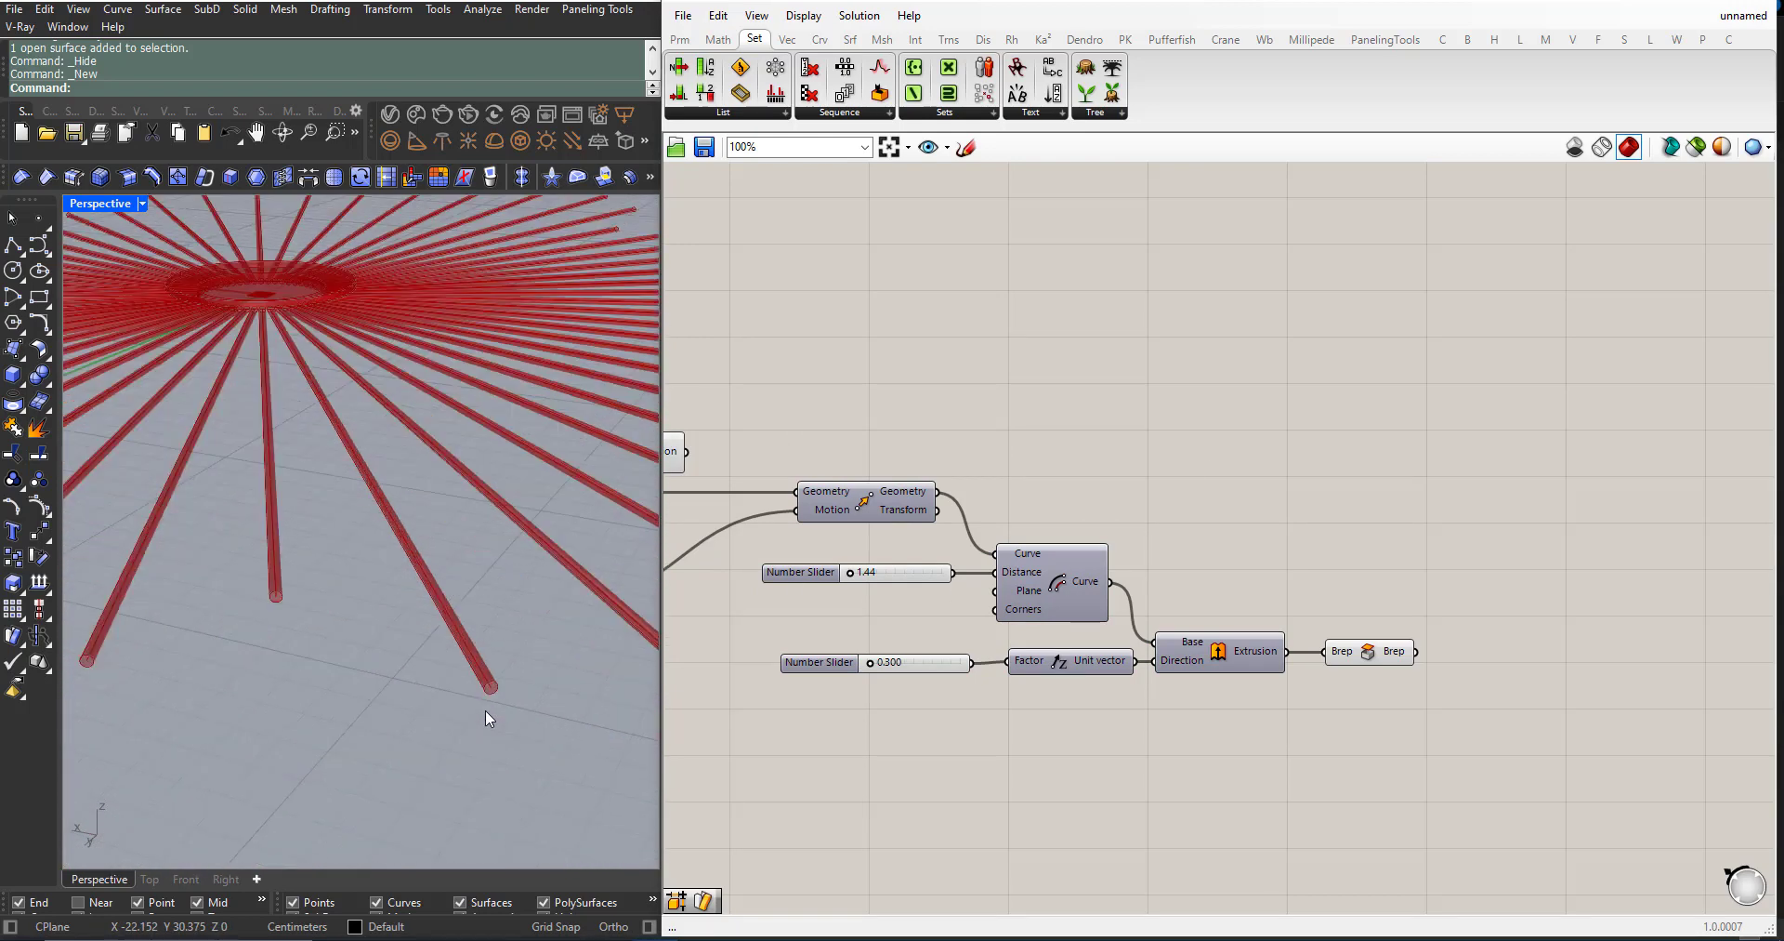
{"action": "scroll", "coordinate": [957, 646], "scroll_direction": "down", "scroll_amount": 5}
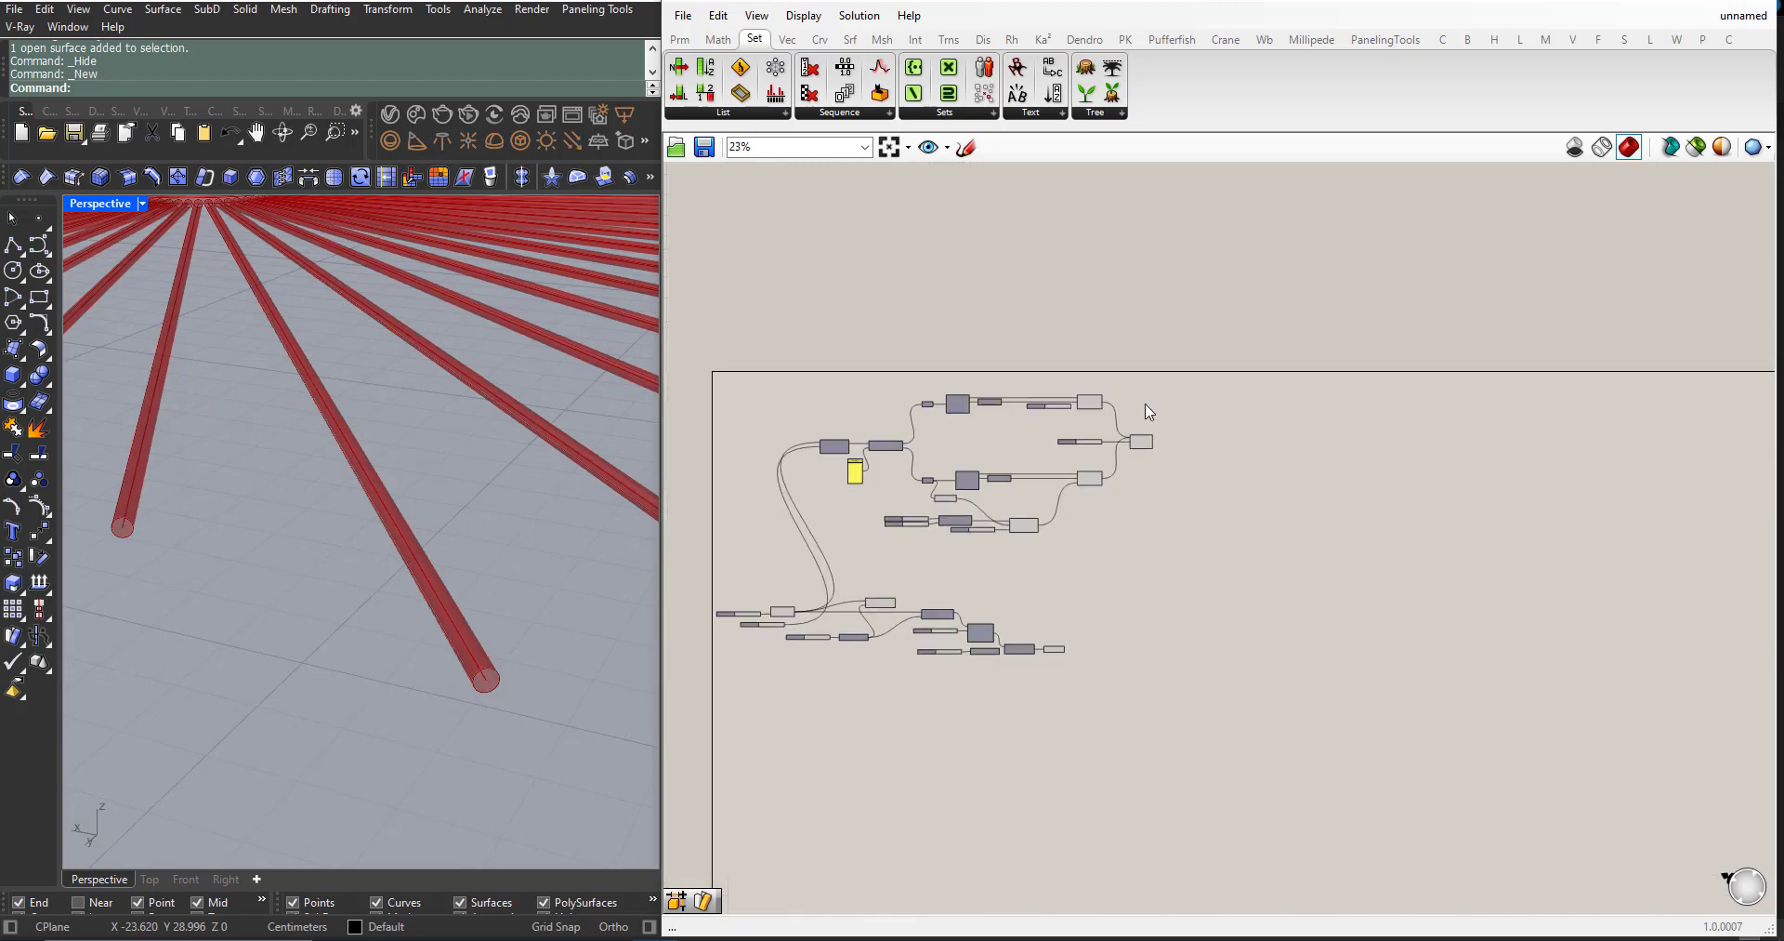
{"action": "scroll", "coordinate": [1147, 404], "scroll_direction": "up", "scroll_amount": 8}
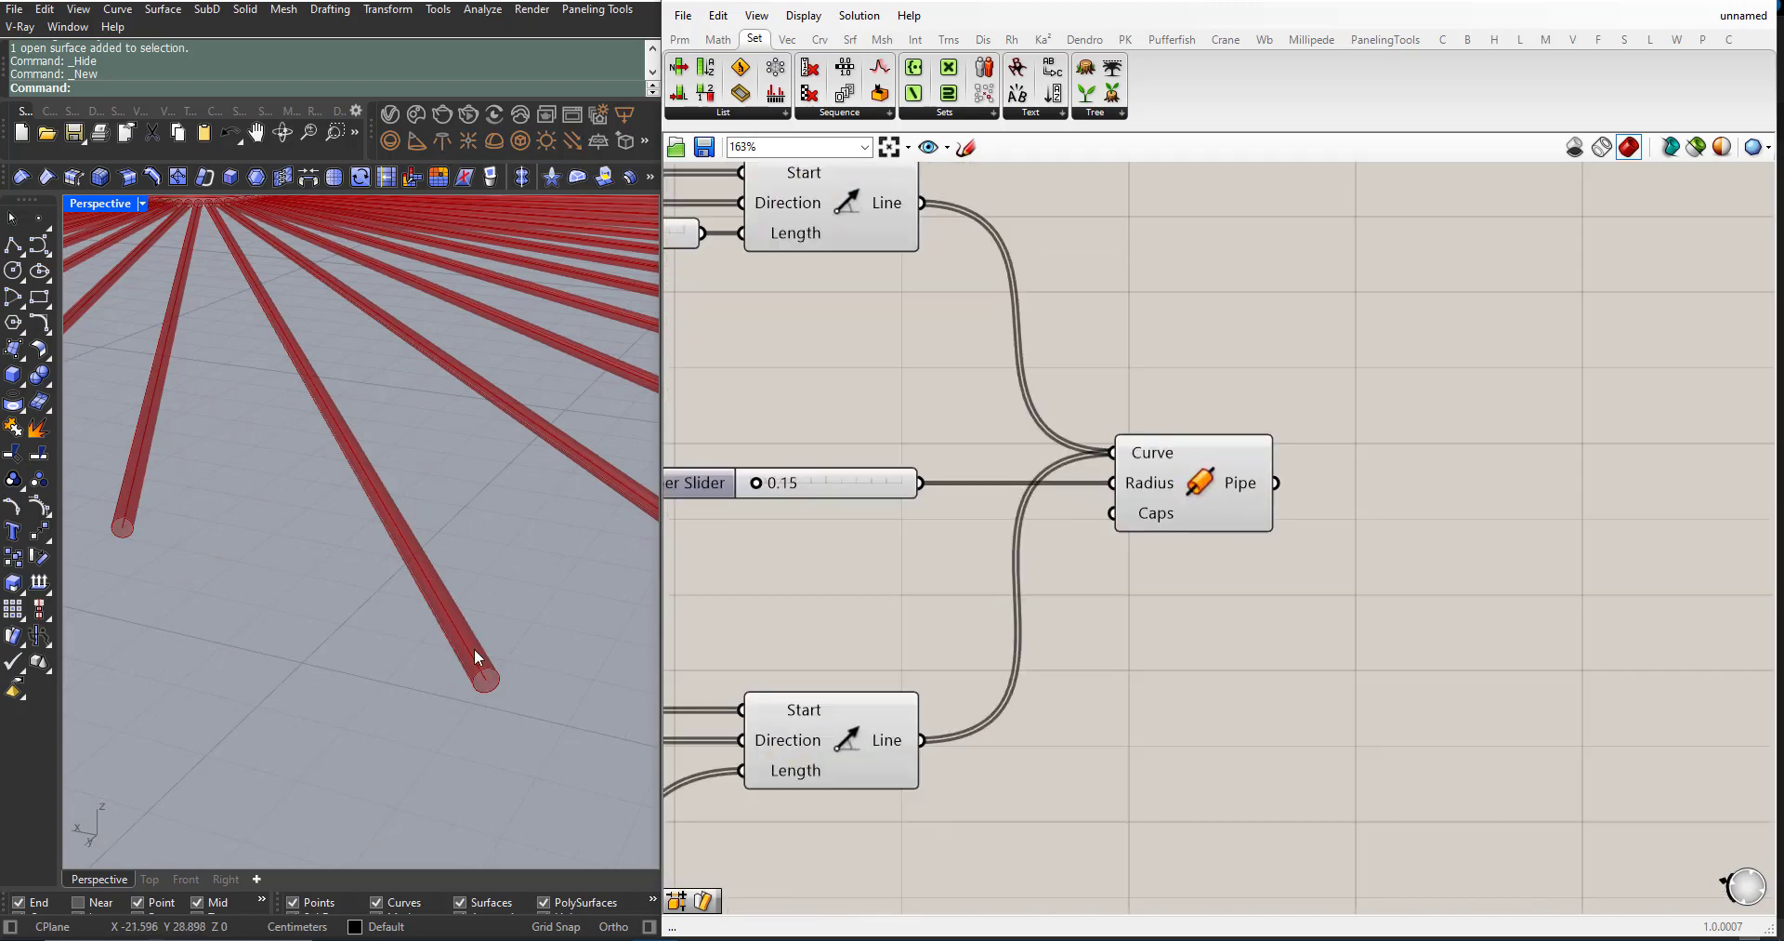
{"action": "right_click_drag", "start_coordinate": [466, 648], "coordinate": [467, 639]}
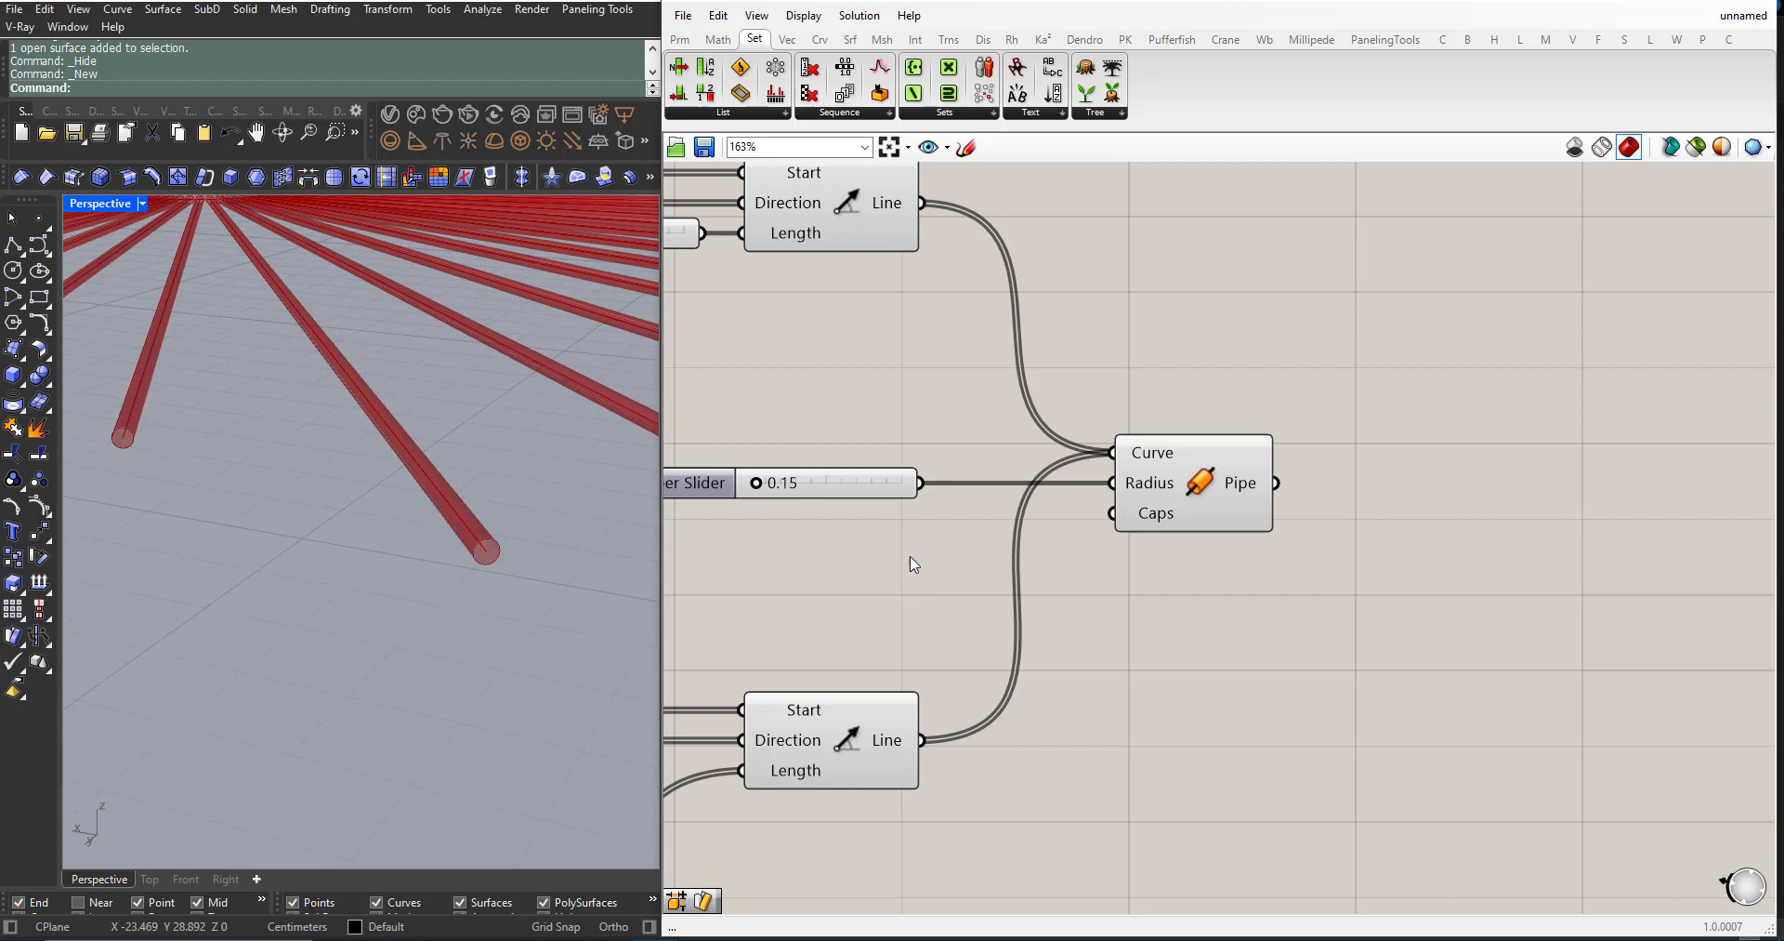
{"action": "mouse_move", "coordinate": [1149, 523]}
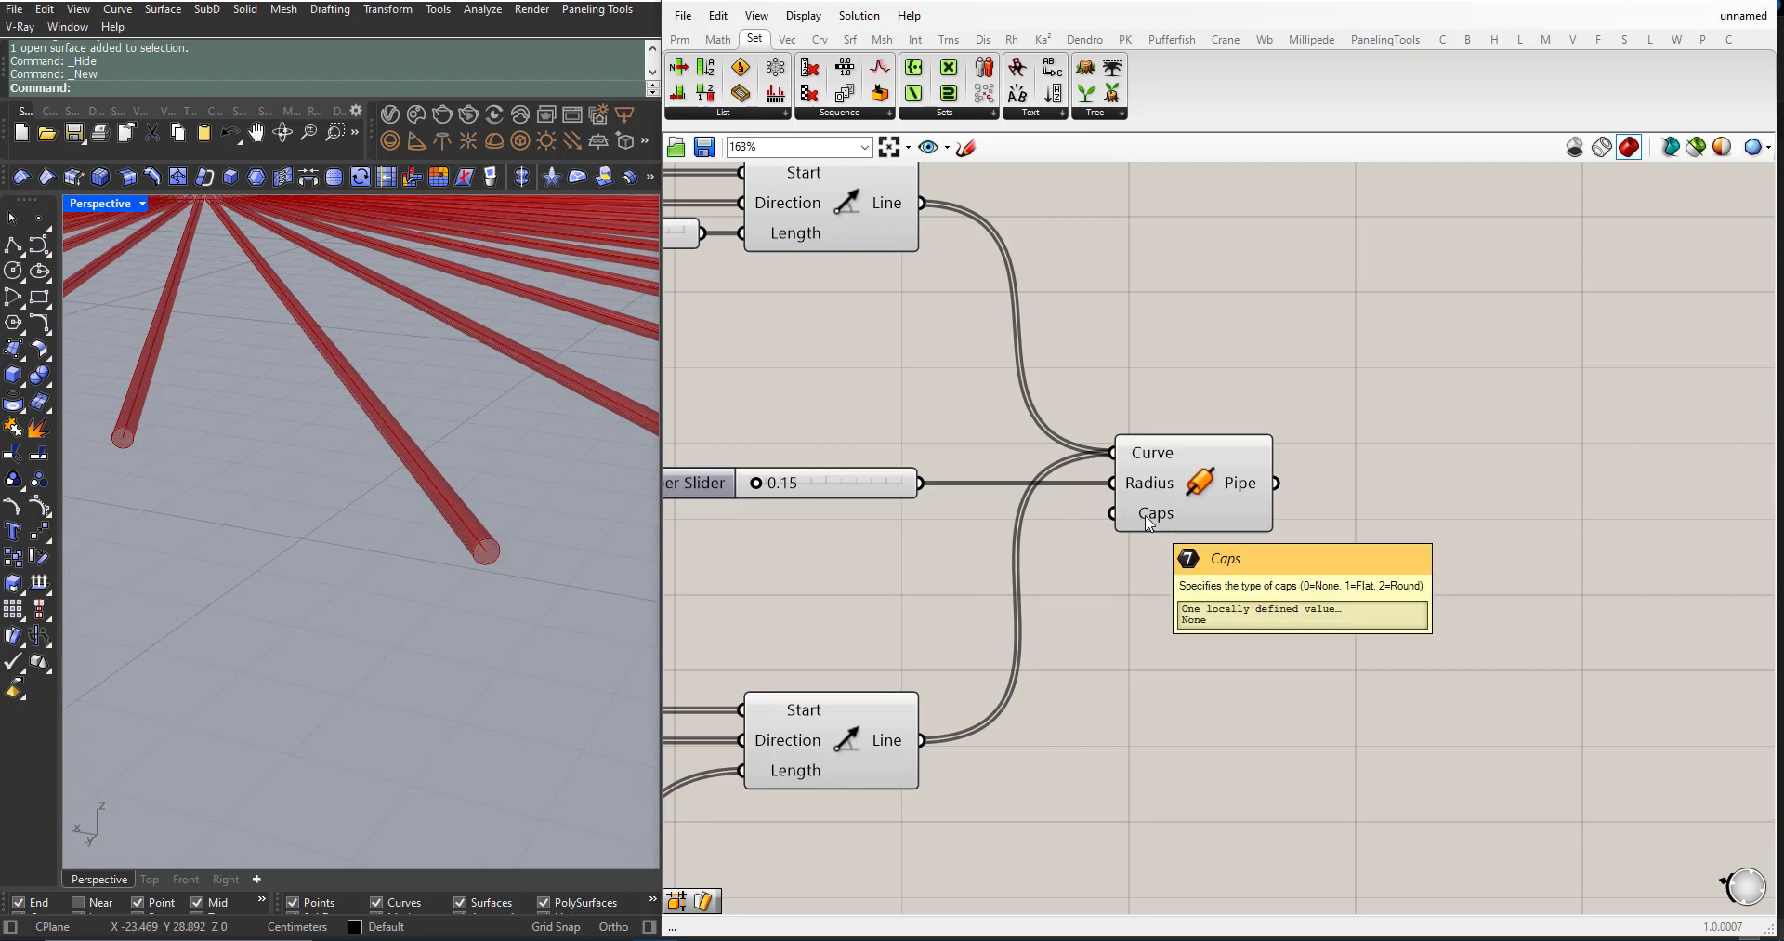
{"action": "right_click", "coordinate": [1148, 518]}
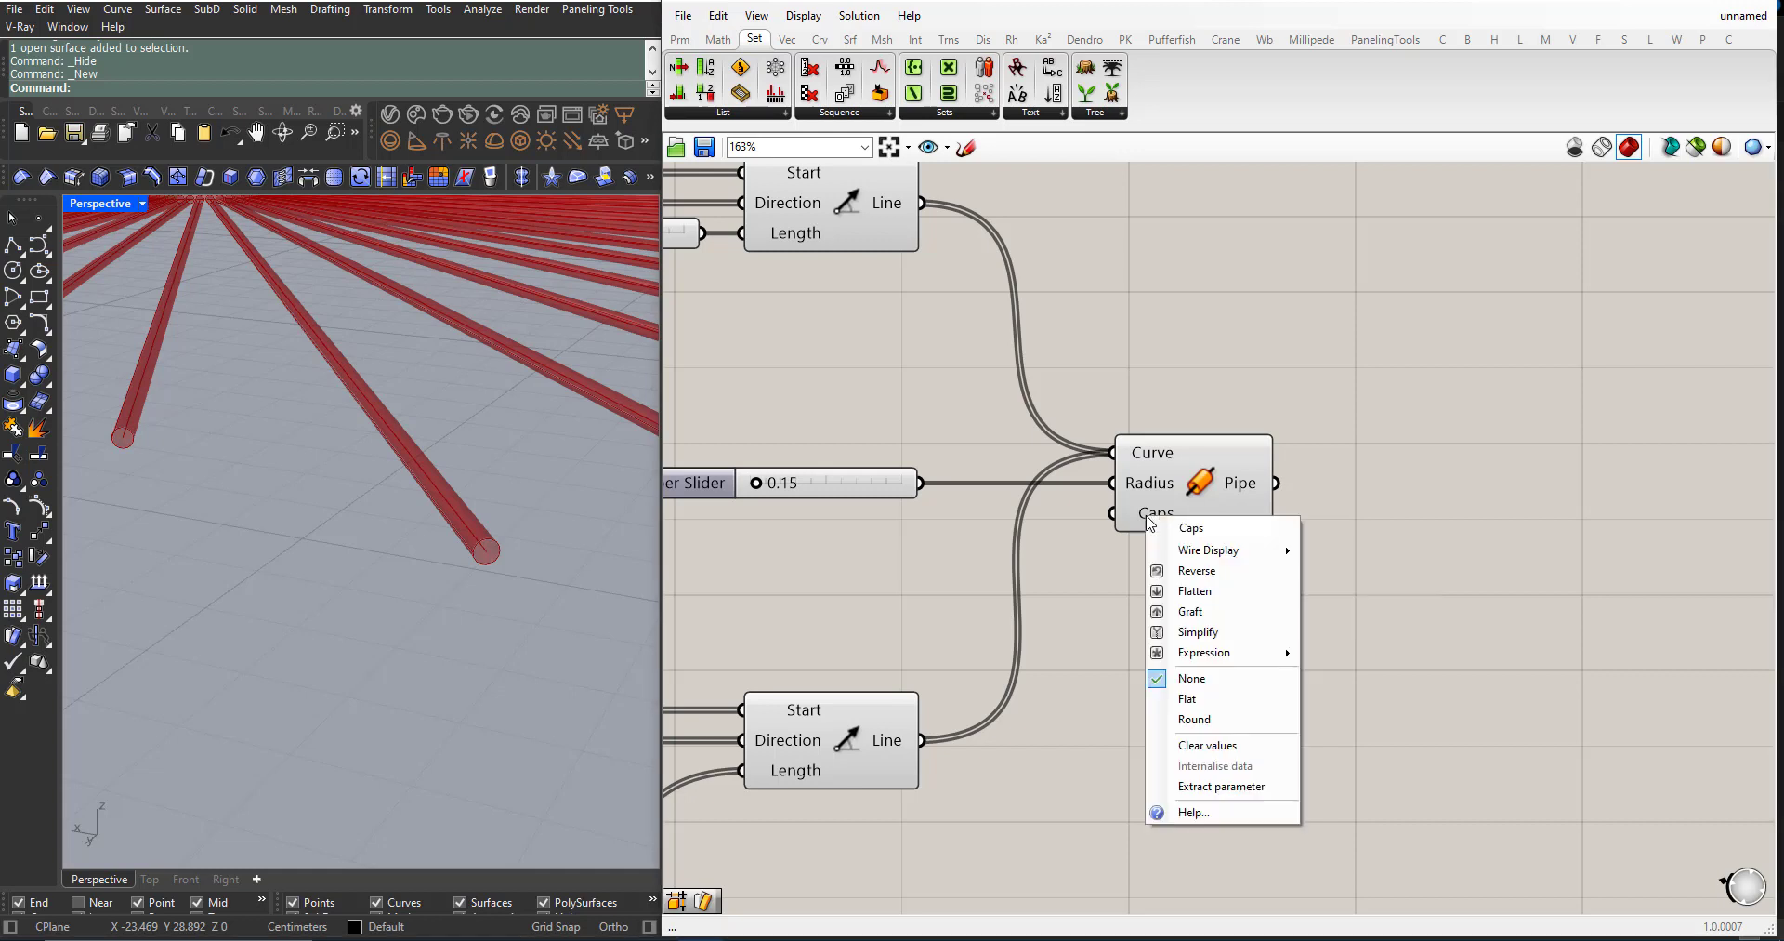
{"action": "left_click", "coordinate": [1187, 699]}
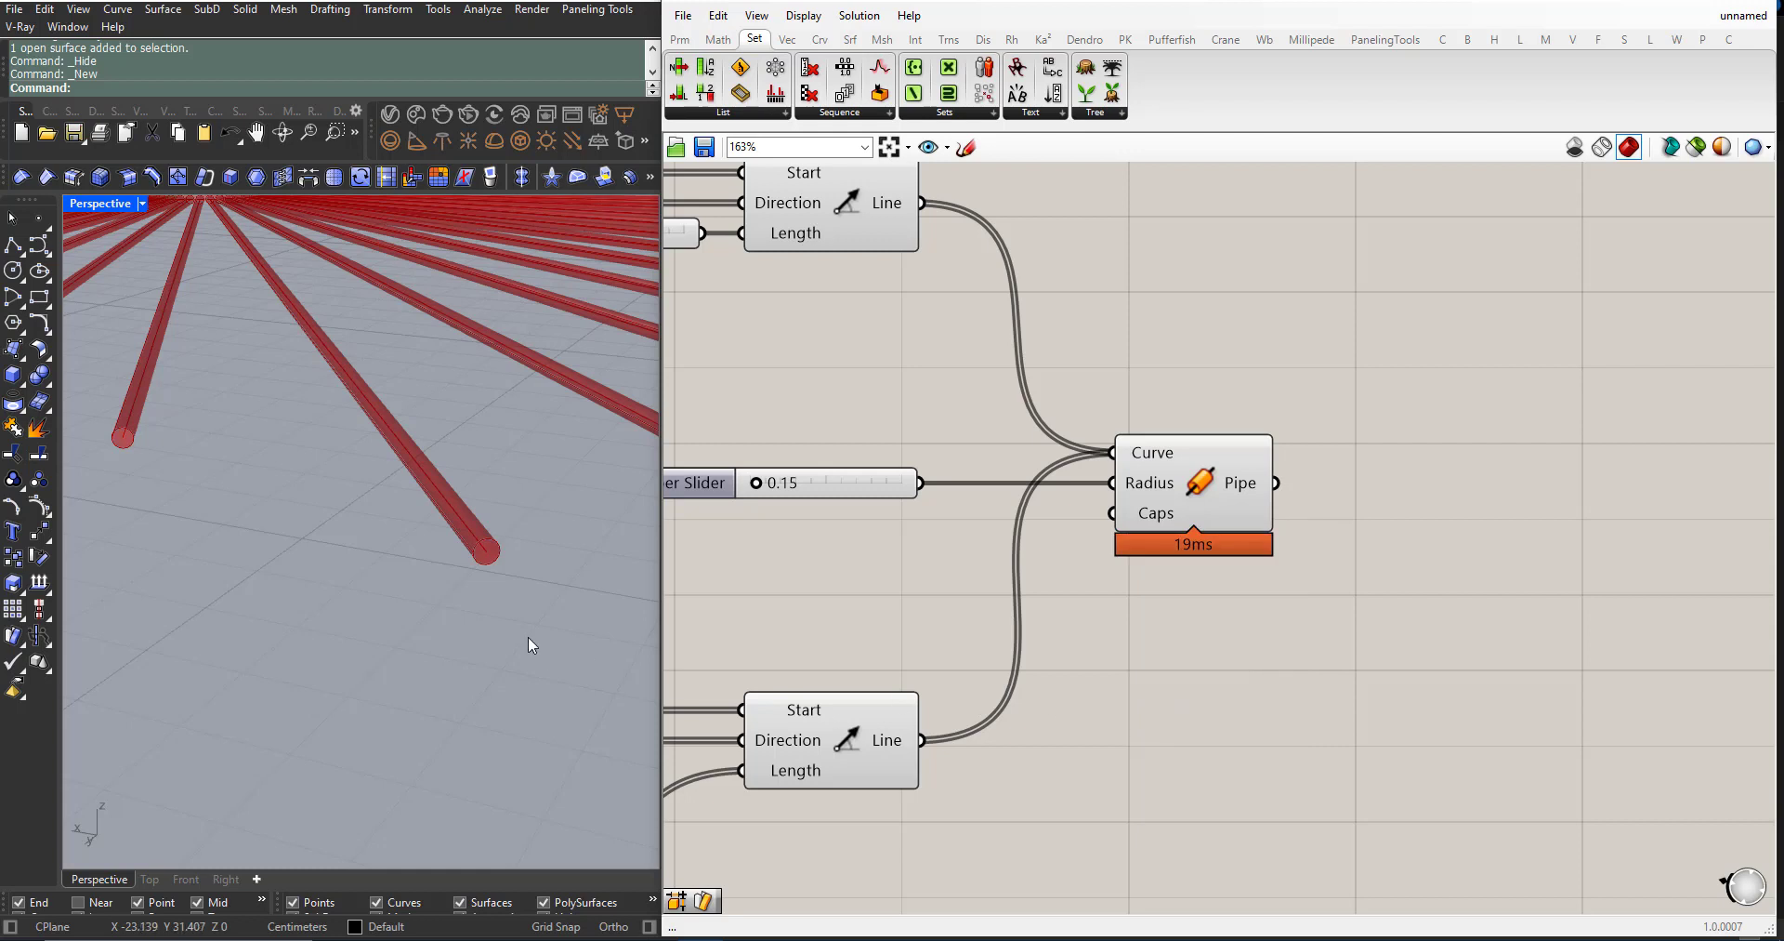
{"action": "right_click_drag", "start_coordinate": [483, 550], "coordinate": [488, 555]}
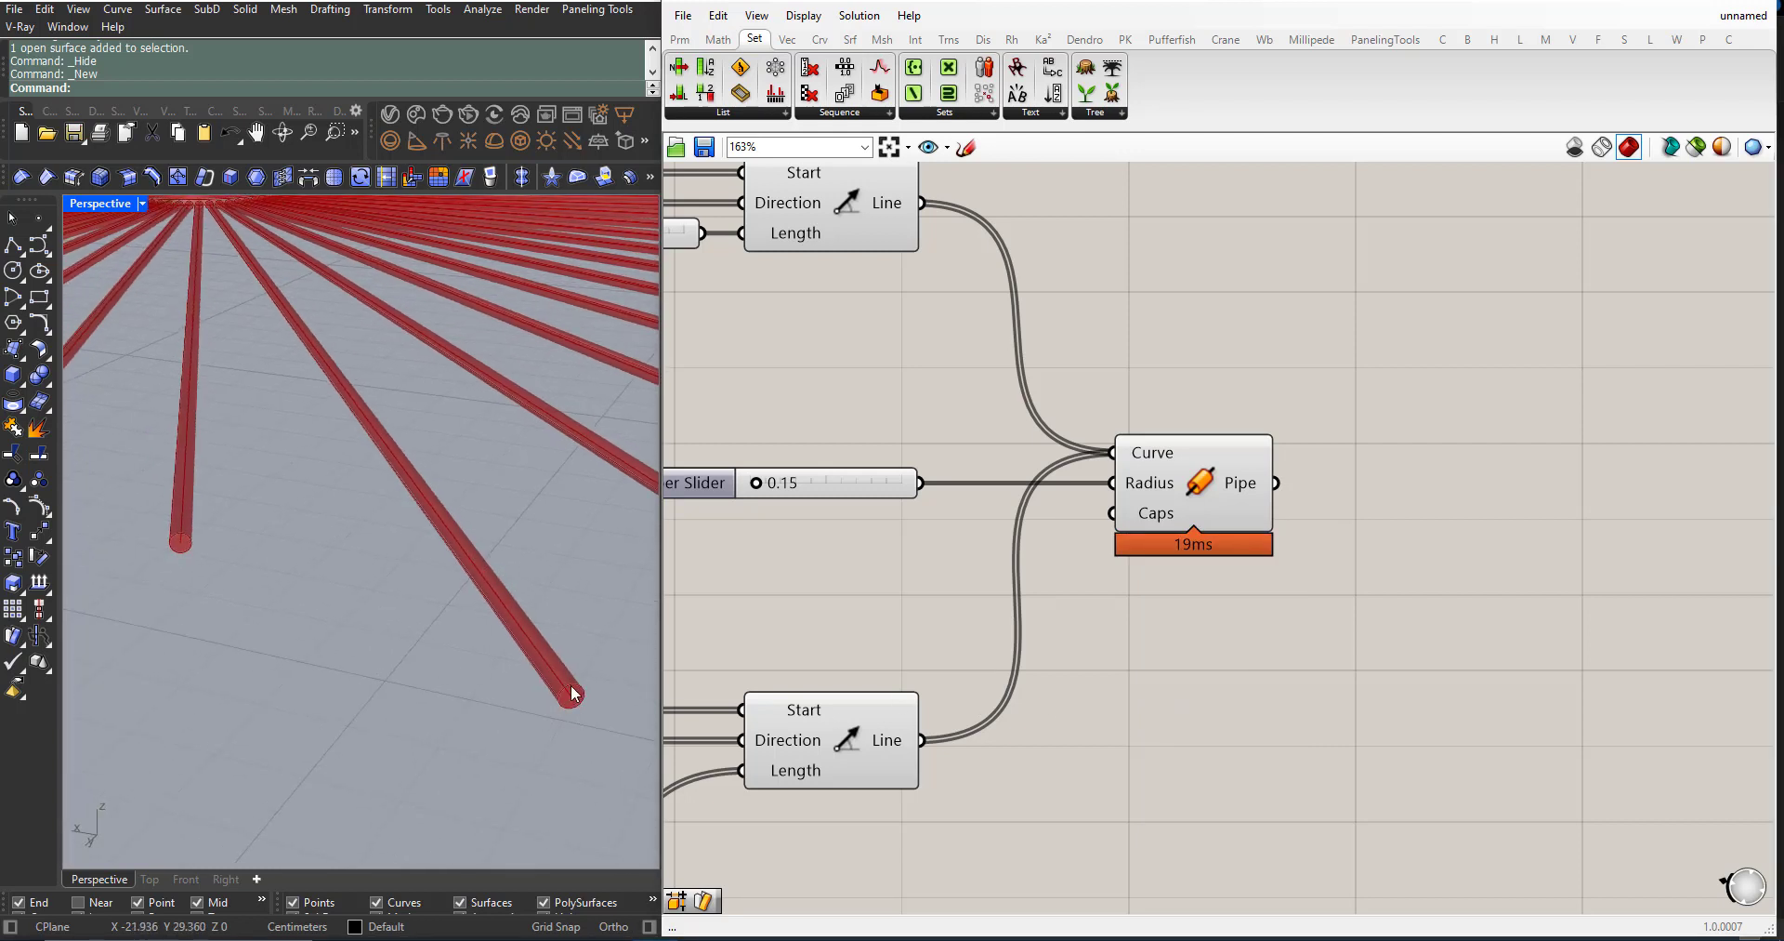
Step: Try Round end caps on the rays' Pipe component, and return its Caps option to Flat
{"action": "right_click", "coordinate": [1162, 521]}
{"action": "left_click", "coordinate": [1187, 716]}
{"action": "scroll", "coordinate": [398, 650], "scroll_direction": "down", "scroll_amount": 5}
{"action": "scroll", "coordinate": [589, 705], "scroll_direction": "up", "scroll_amount": 8}
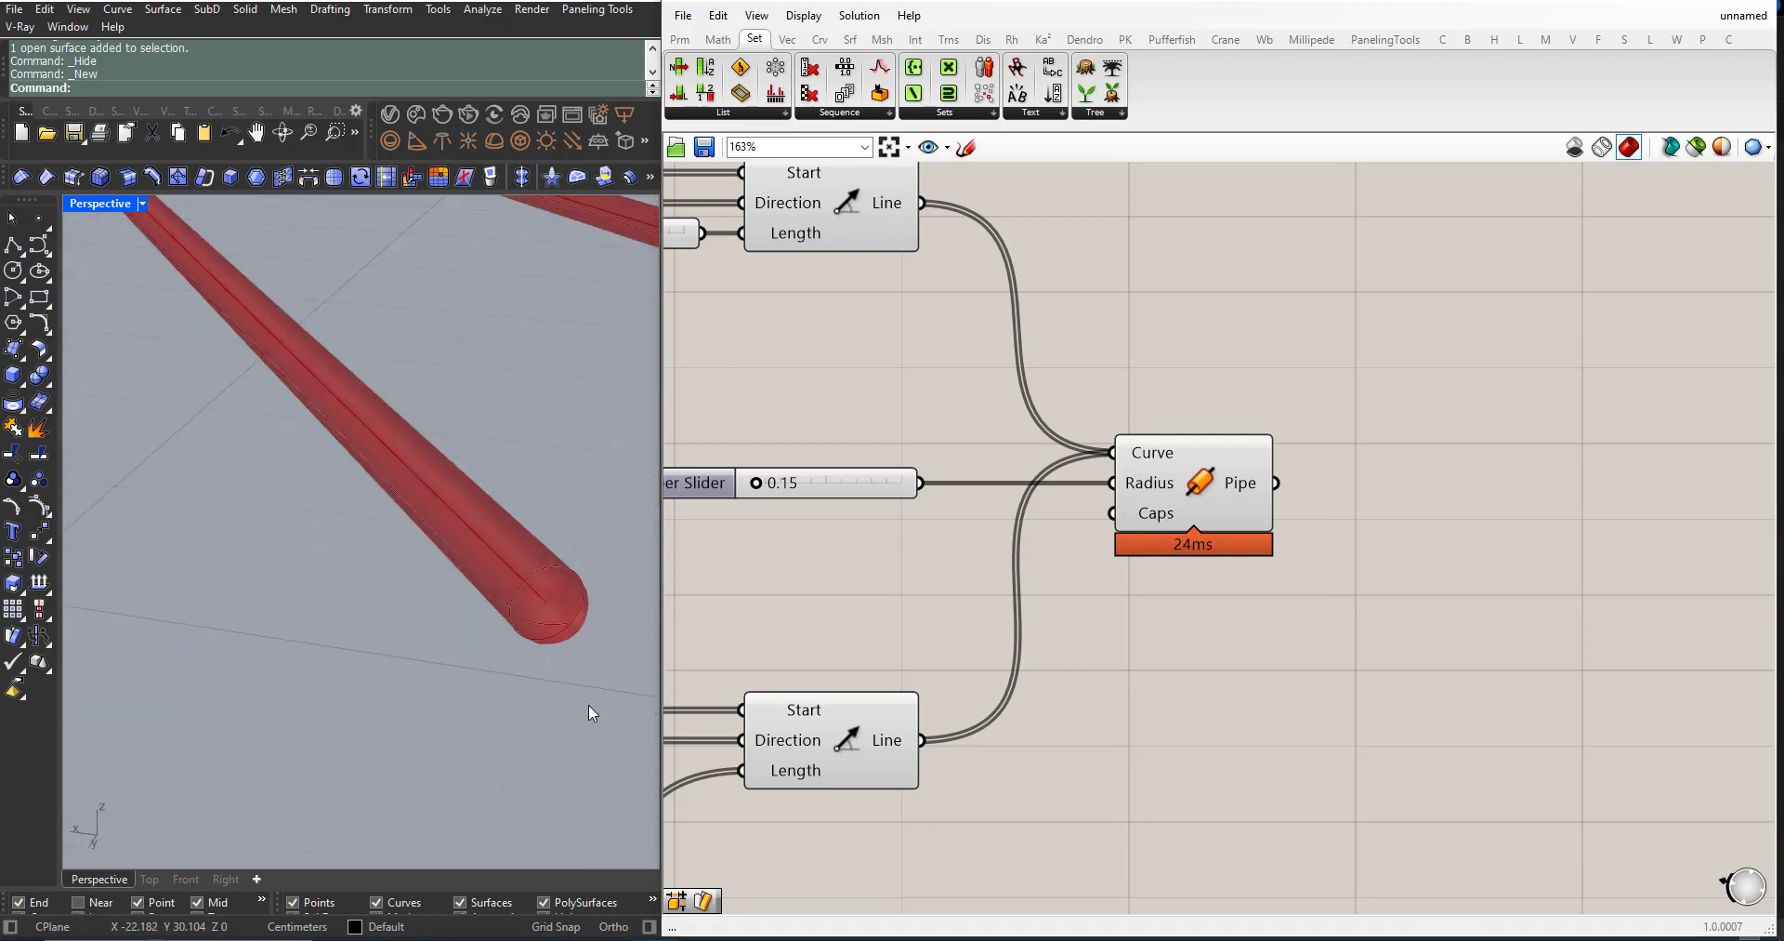
{"action": "scroll", "coordinate": [551, 590], "scroll_direction": "down", "scroll_amount": 5}
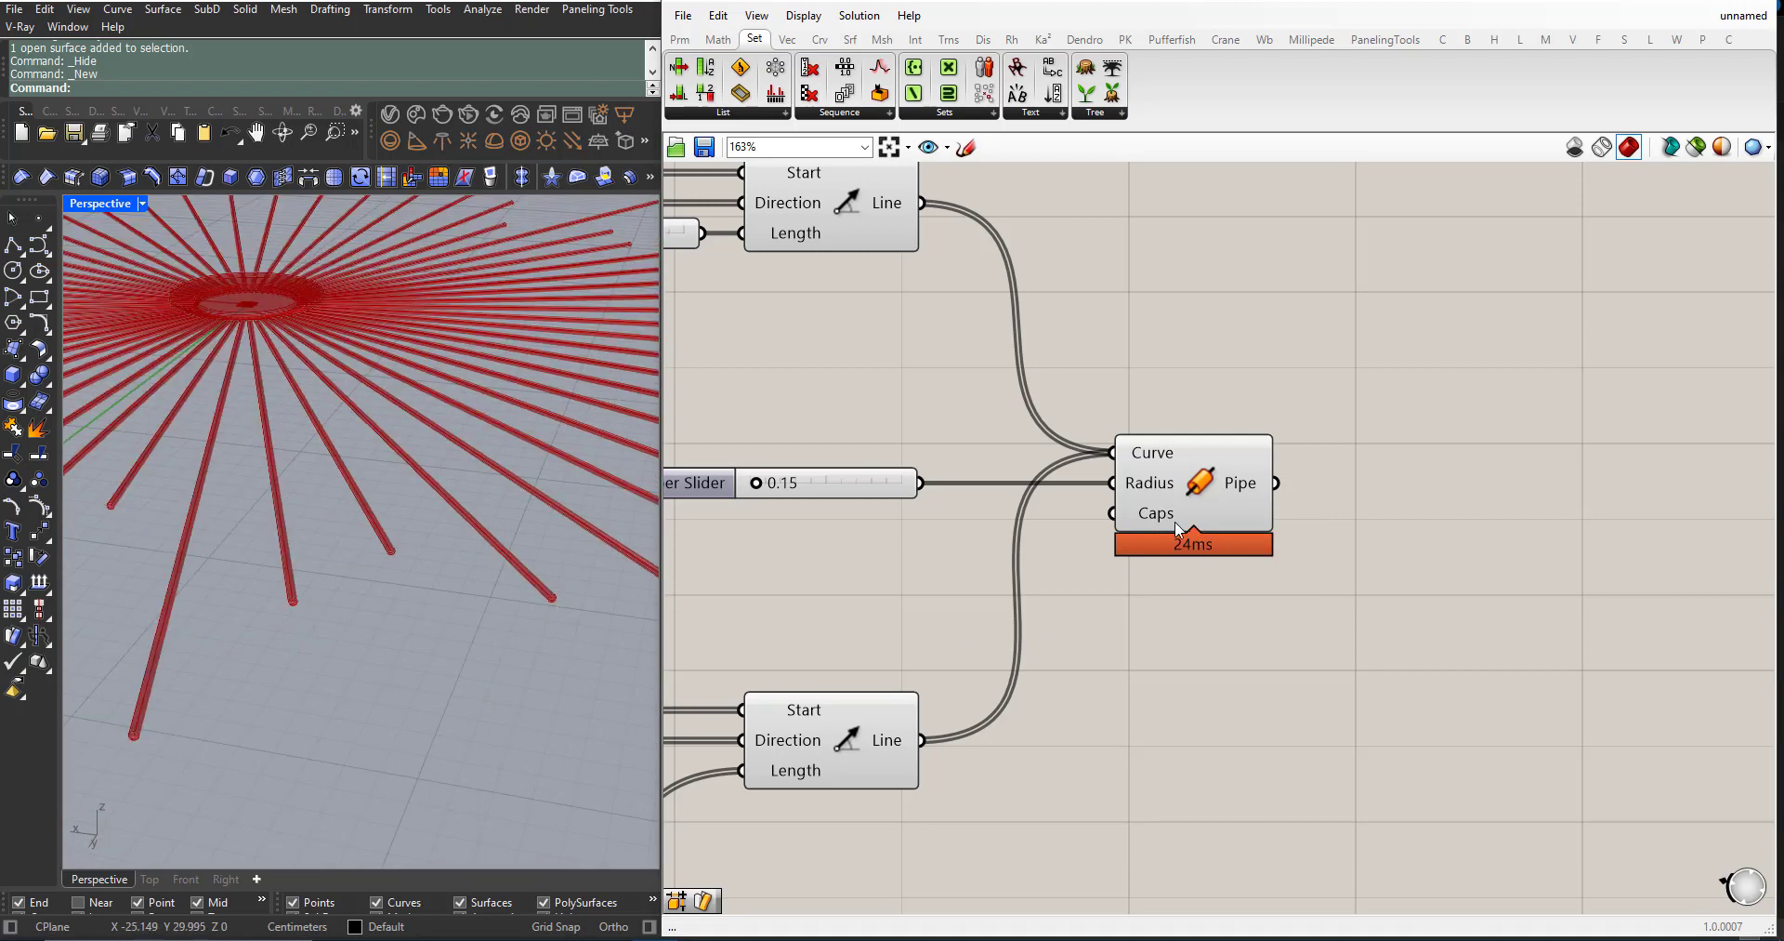
{"action": "scroll", "coordinate": [1179, 527], "scroll_direction": "up", "scroll_amount": 3}
{"action": "right_click", "coordinate": [1142, 506]}
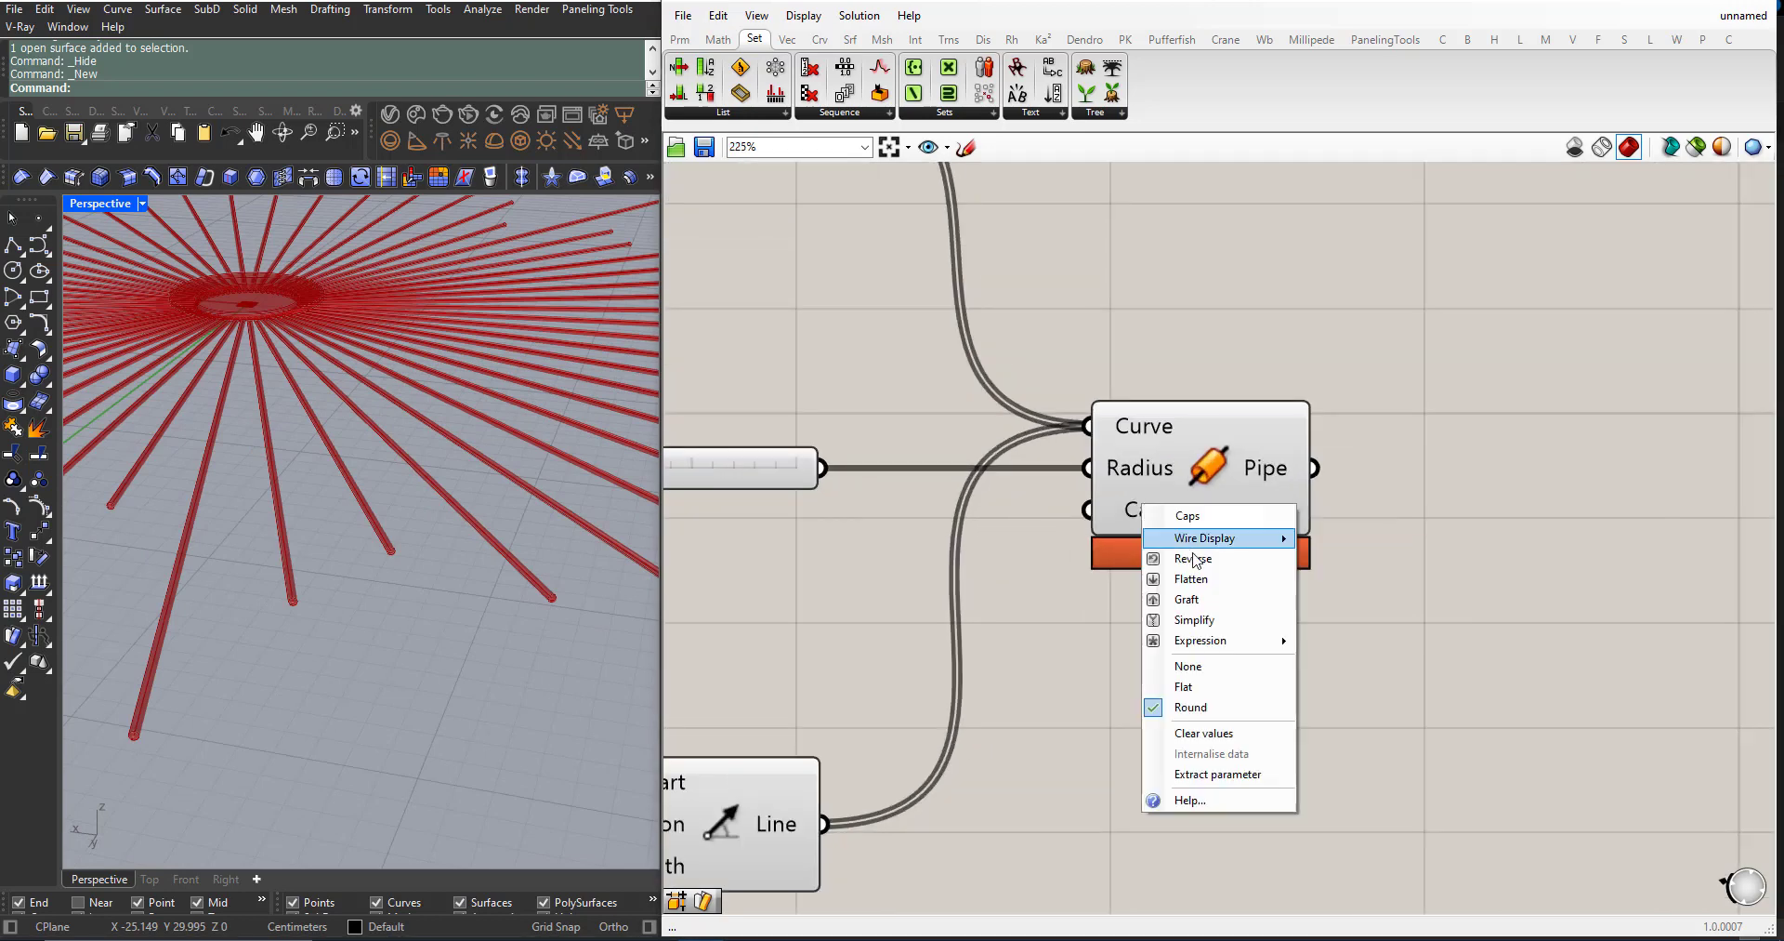
{"action": "left_click", "coordinate": [1181, 687]}
Step: Examine the piped rays and the central mirror rim up close and from several angles
{"action": "scroll", "coordinate": [513, 557], "scroll_direction": "down", "scroll_amount": 8}
{"action": "right_click_drag", "start_coordinate": [507, 555], "coordinate": [128, 539]}
{"action": "scroll", "coordinate": [450, 521], "scroll_direction": "up", "scroll_amount": 4}
{"action": "scroll", "coordinate": [346, 482], "scroll_direction": "up", "scroll_amount": 3}
{"action": "scroll", "coordinate": [346, 481], "scroll_direction": "down", "scroll_amount": 8}
{"action": "scroll", "coordinate": [359, 511], "scroll_direction": "down", "scroll_amount": 6}
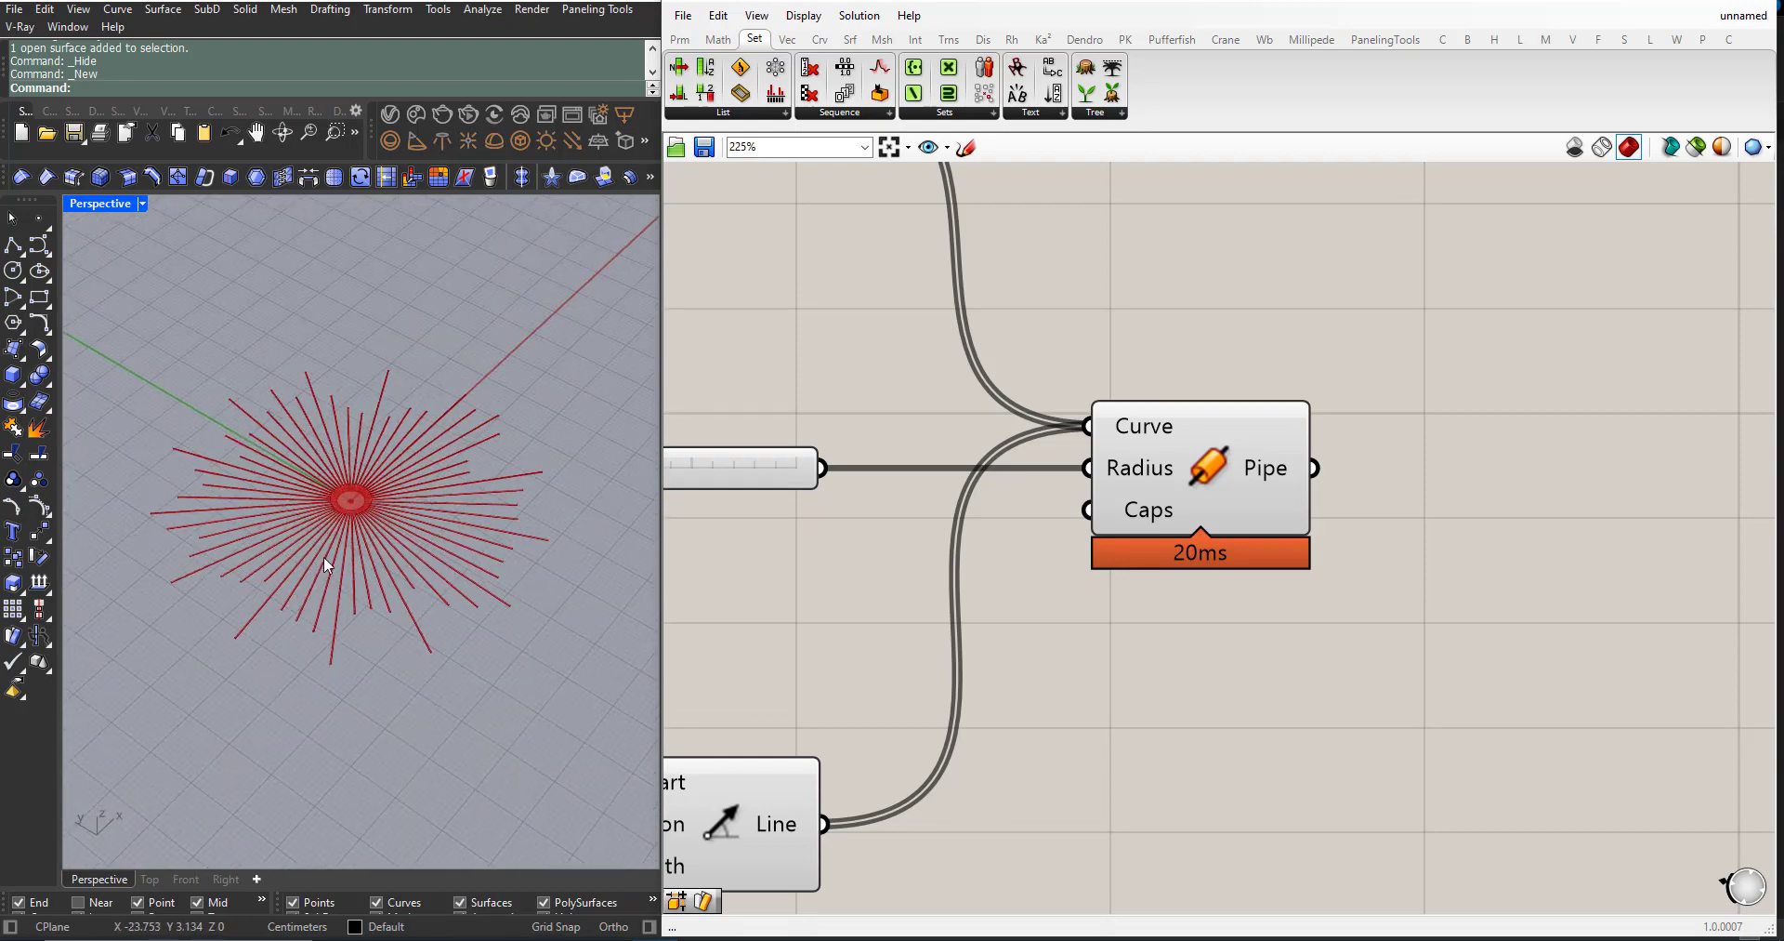
{"action": "scroll", "coordinate": [338, 510], "scroll_direction": "up", "scroll_amount": 6}
{"action": "mouse_move", "coordinate": [411, 578]}
{"action": "right_mouse_down"}
{"action": "mouse_move", "coordinate": [379, 414]}
{"action": "mouse_move", "coordinate": [342, 439]}
{"action": "mouse_move", "coordinate": [404, 548]}
{"action": "right_mouse_up"}
{"action": "scroll", "coordinate": [404, 478], "scroll_direction": "down", "scroll_amount": 7}
{"action": "scroll", "coordinate": [404, 548], "scroll_direction": "down", "scroll_amount": 3}
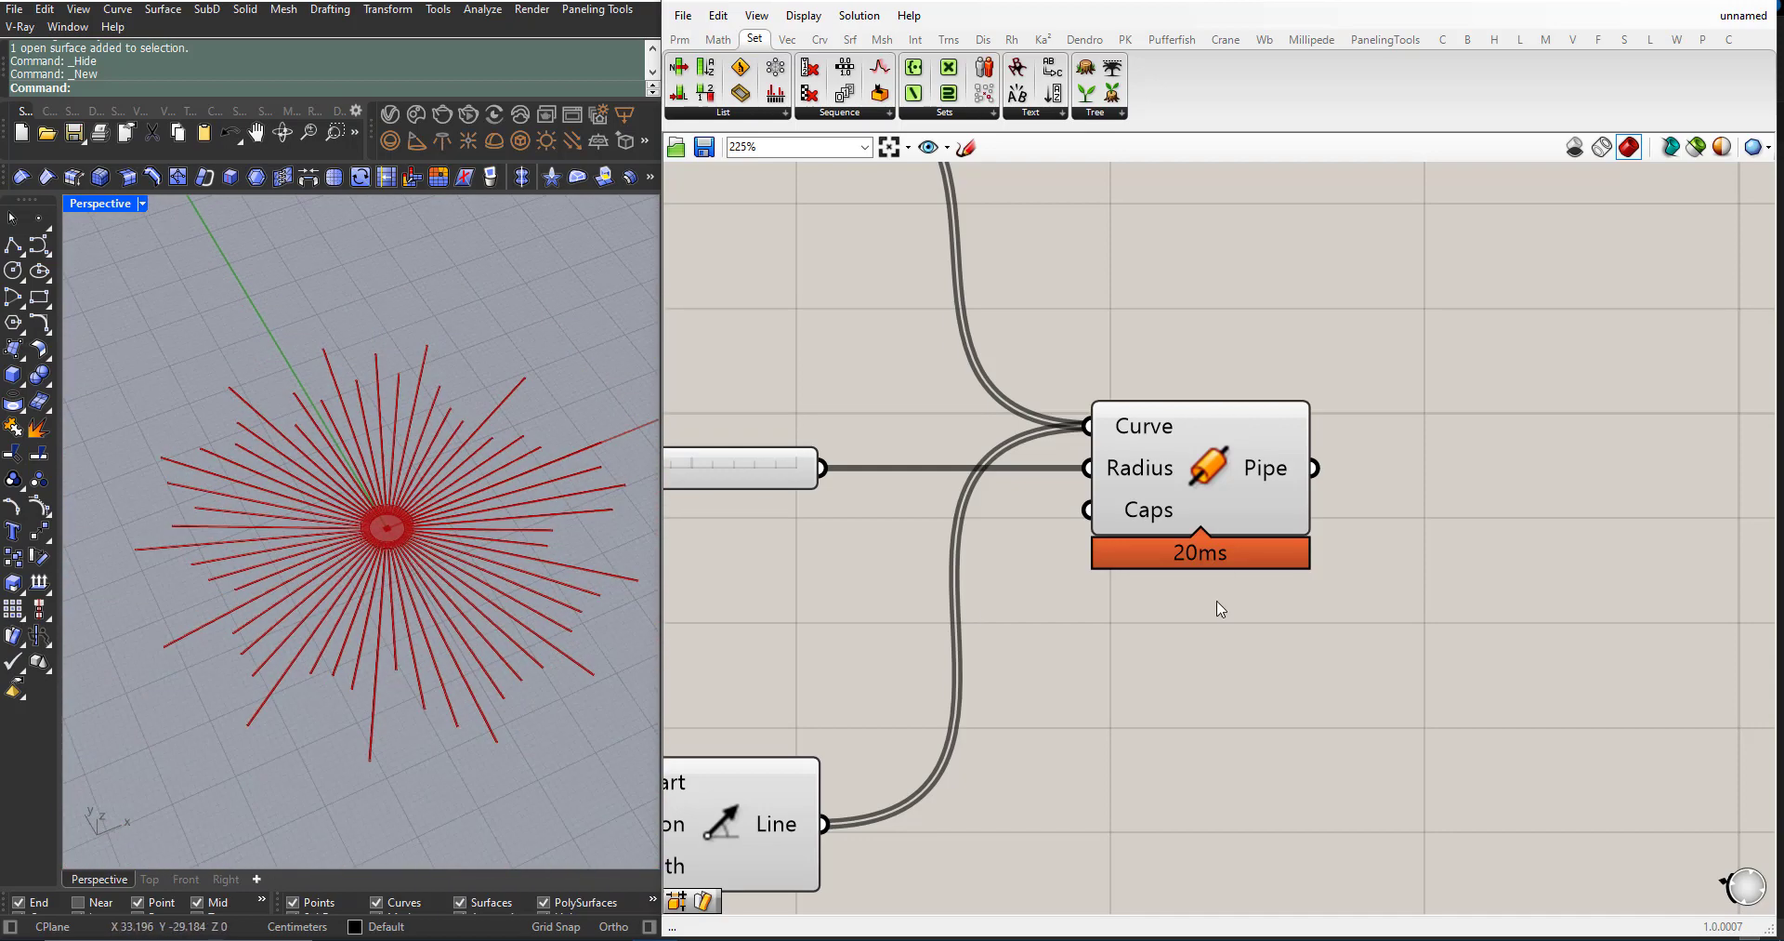
Step: Adjust the slider controlling the central Circle's radius to 3.24
{"action": "scroll", "coordinate": [1221, 608], "scroll_direction": "down", "scroll_amount": 8}
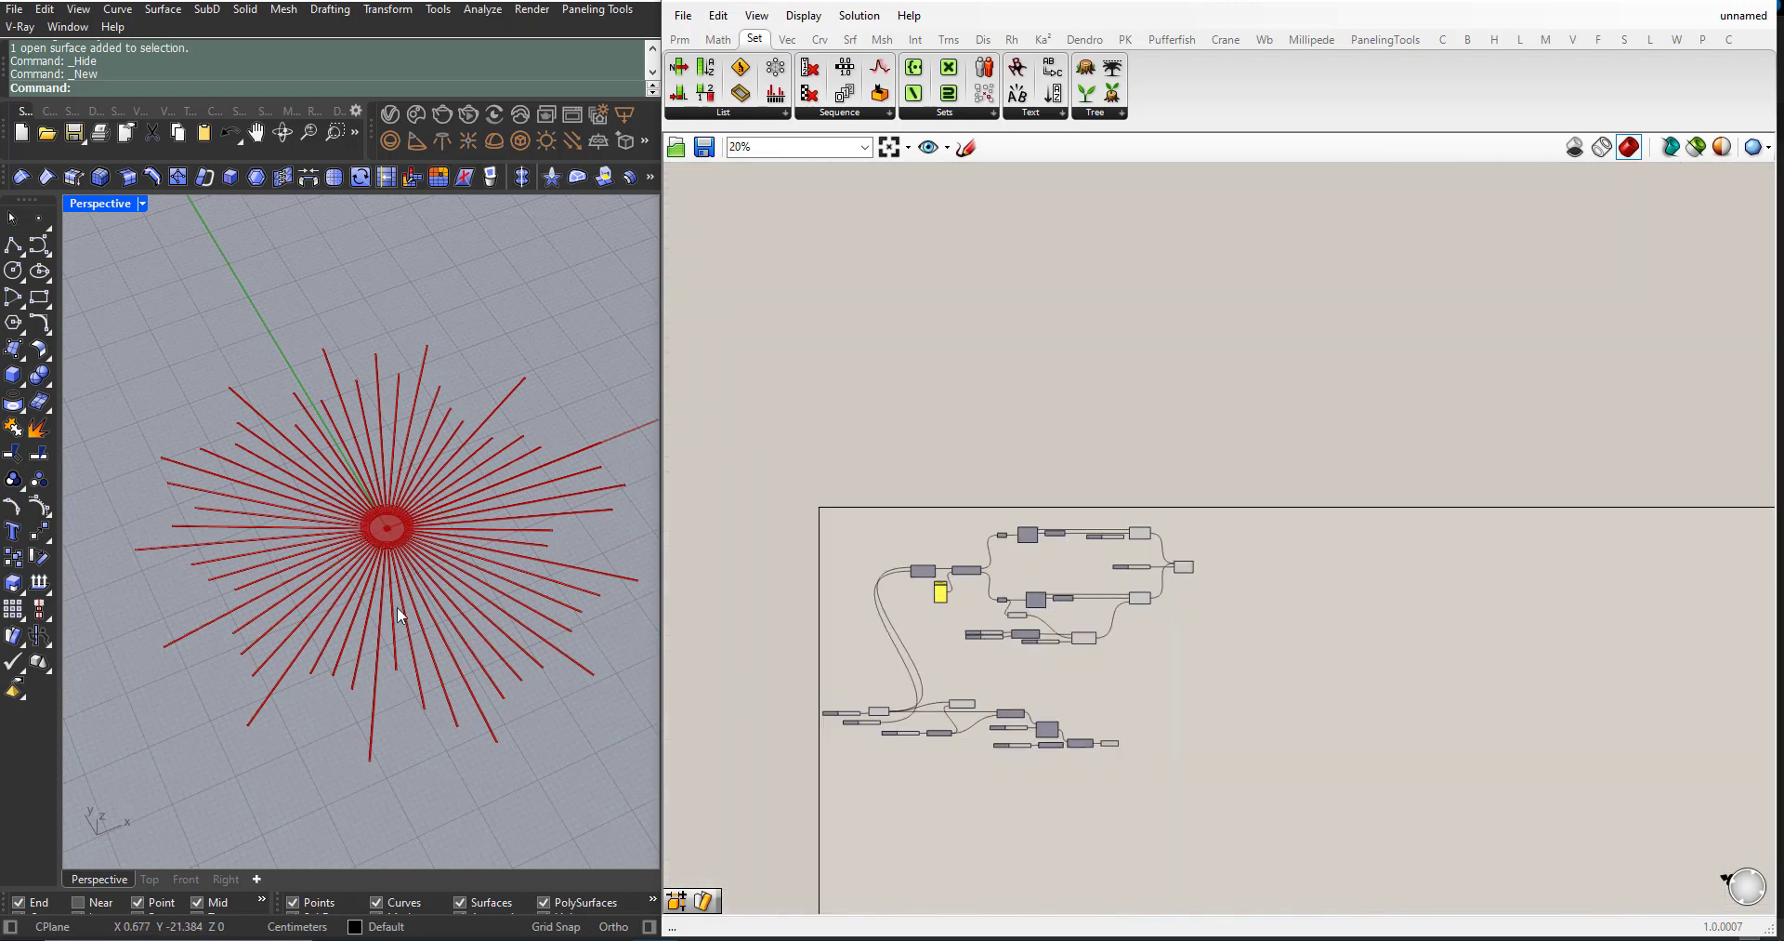
{"action": "scroll", "coordinate": [398, 614], "scroll_direction": "up", "scroll_amount": 3}
{"action": "scroll", "coordinate": [980, 749], "scroll_direction": "up", "scroll_amount": 7}
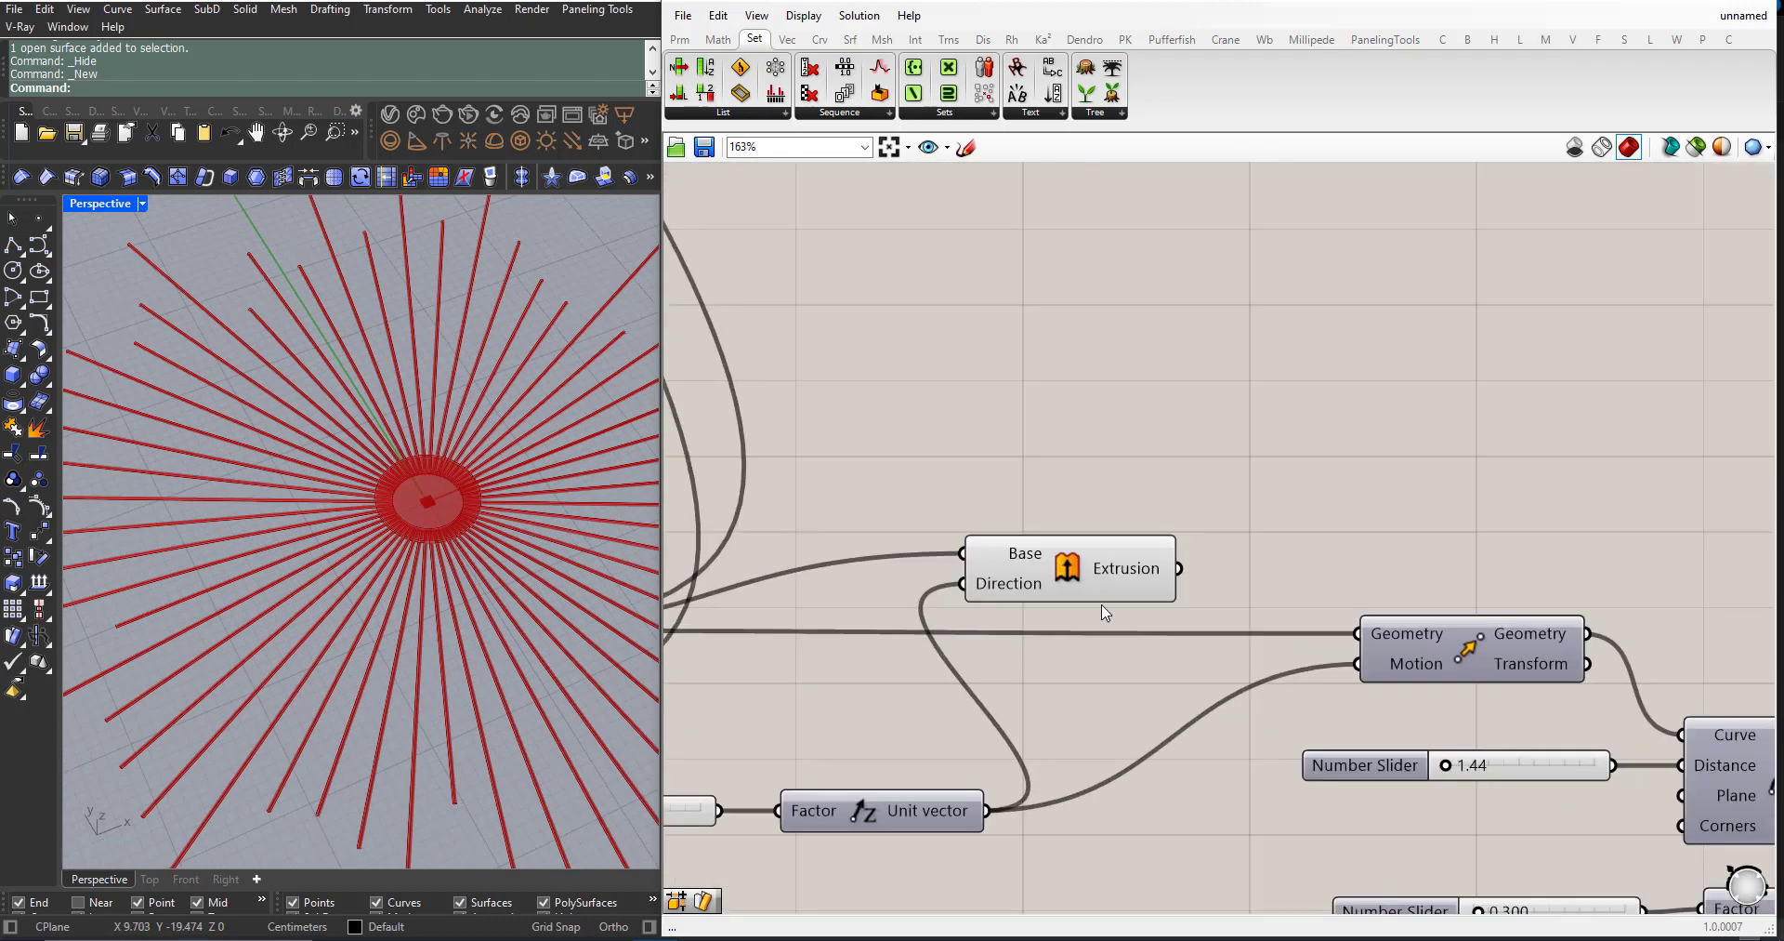
{"action": "scroll", "coordinate": [1136, 609], "scroll_direction": "down", "scroll_amount": 4}
{"action": "scroll", "coordinate": [774, 623], "scroll_direction": "up", "scroll_amount": 4}
{"action": "right_click_drag", "start_coordinate": [509, 552], "coordinate": [417, 334]}
{"action": "scroll", "coordinate": [438, 413], "scroll_direction": "up", "scroll_amount": 5}
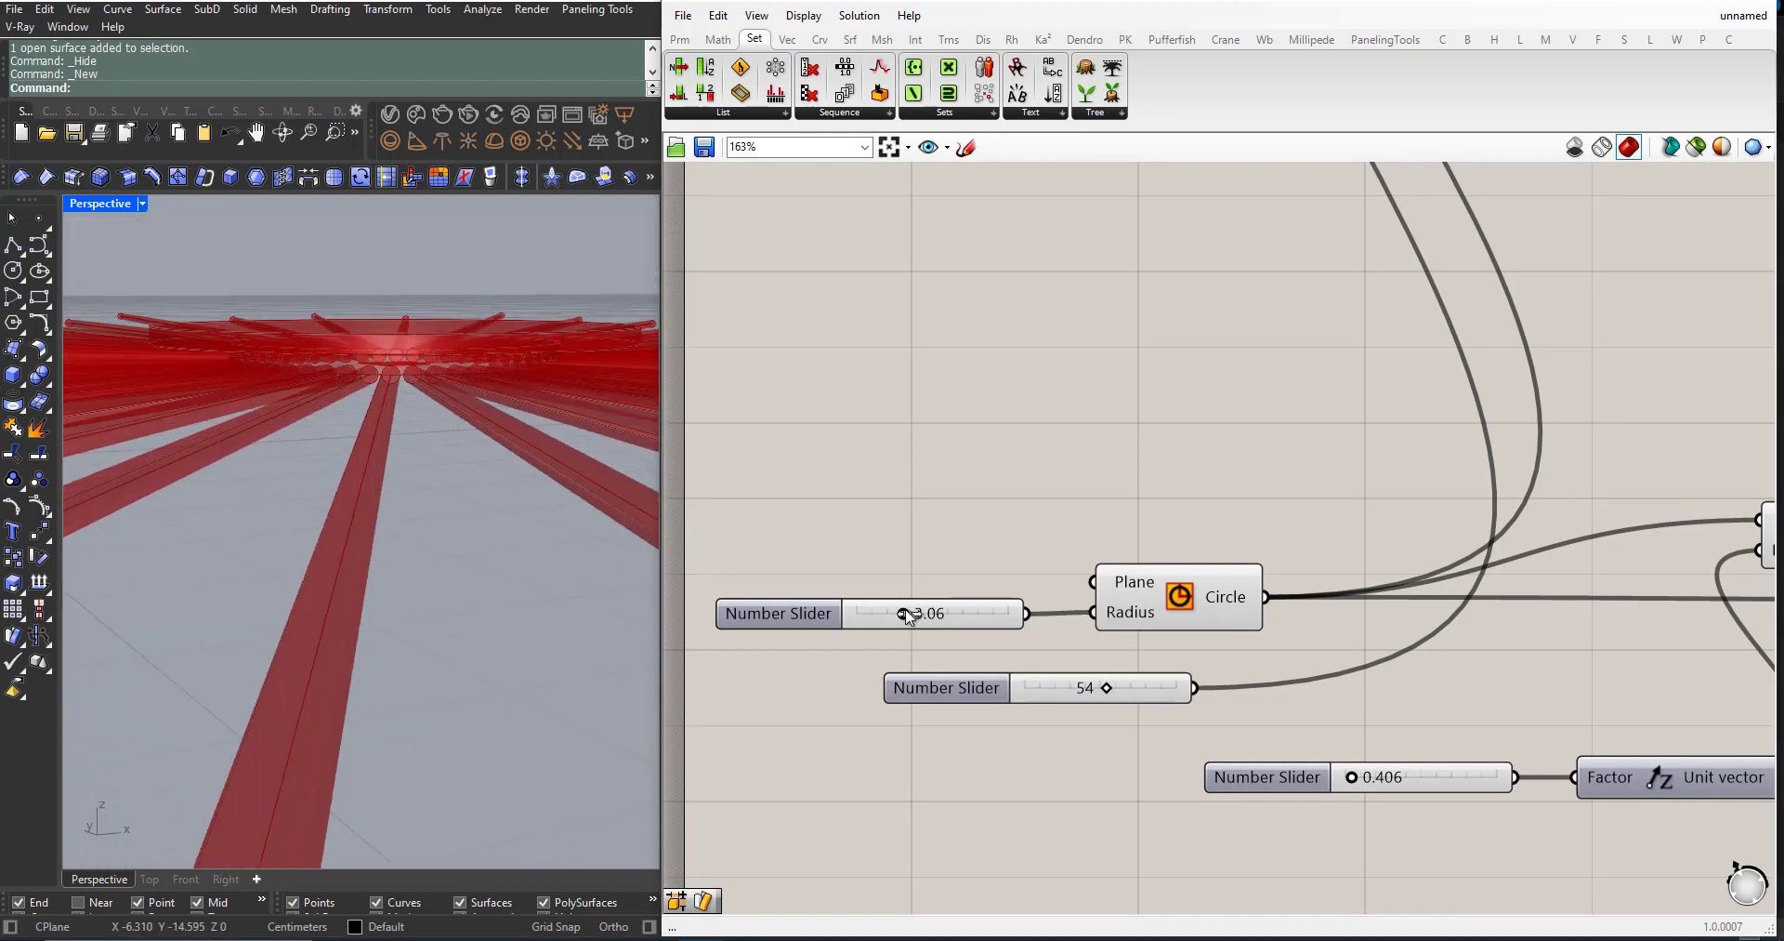
{"action": "left_click_drag", "start_coordinate": [907, 615], "coordinate": [908, 615]}
{"action": "right_click_drag", "start_coordinate": [412, 439], "coordinate": [400, 590]}
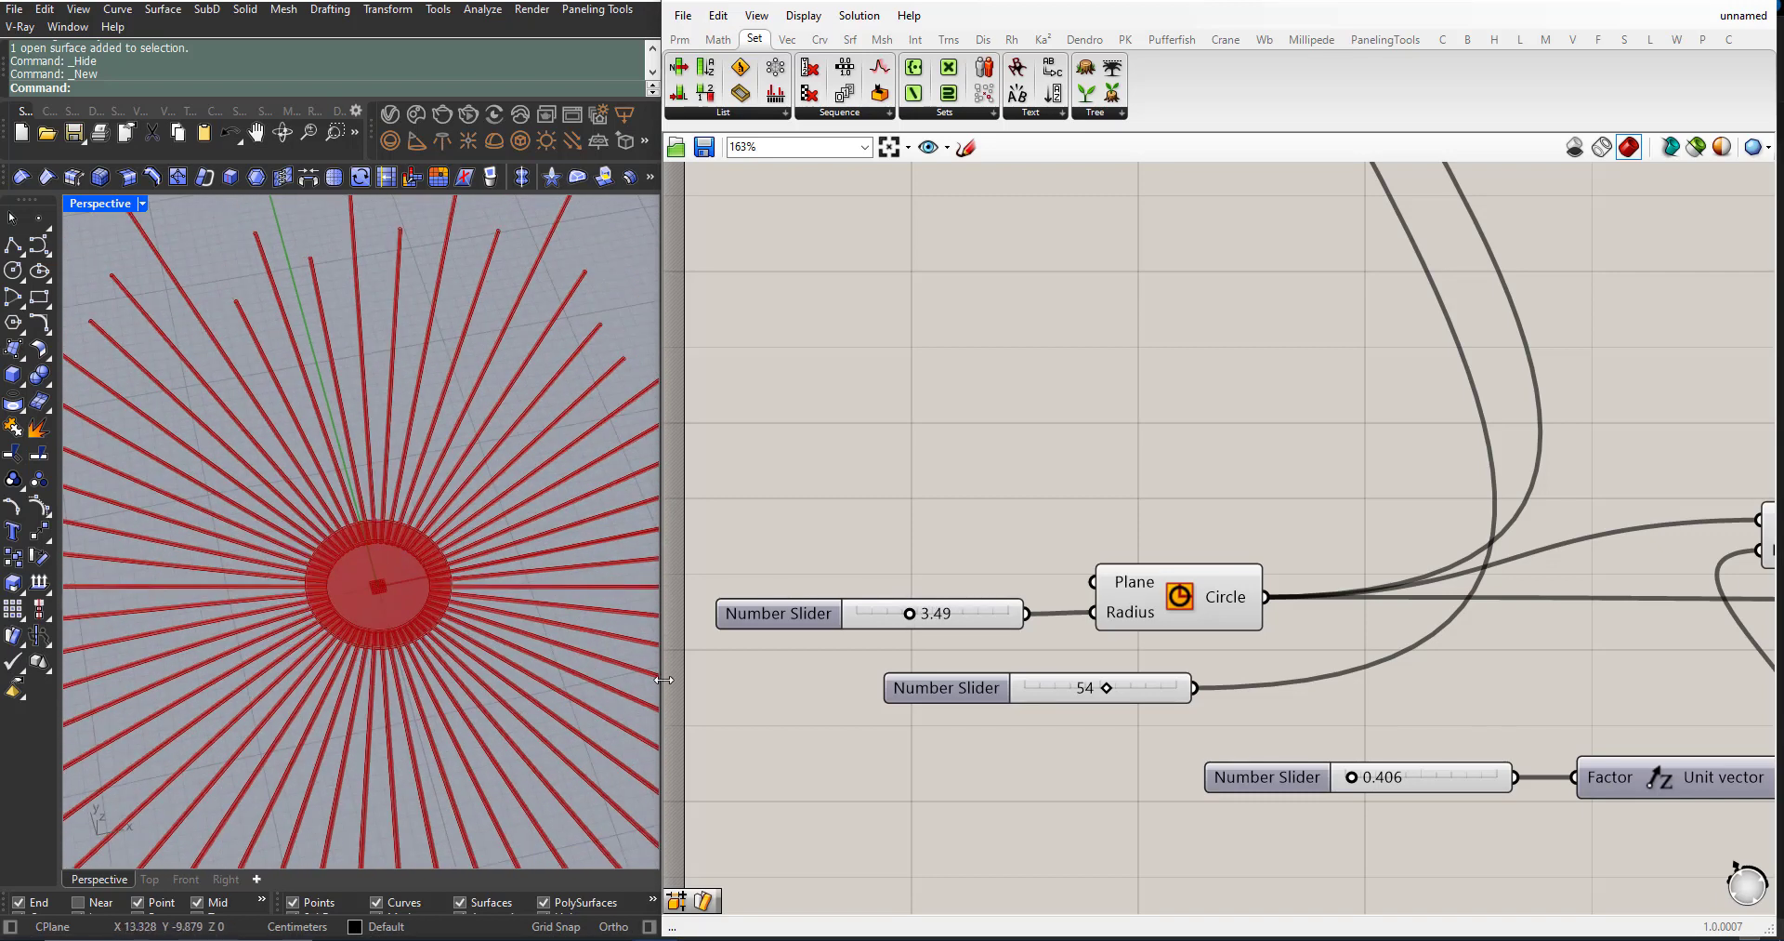
{"action": "mouse_move", "coordinate": [910, 620]}
{"action": "left_mouse_down"}
{"action": "mouse_move", "coordinate": [942, 615]}
{"action": "mouse_move", "coordinate": [899, 620]}
{"action": "left_mouse_up"}
{"action": "scroll", "coordinate": [899, 620], "scroll_direction": "down", "scroll_amount": 3}
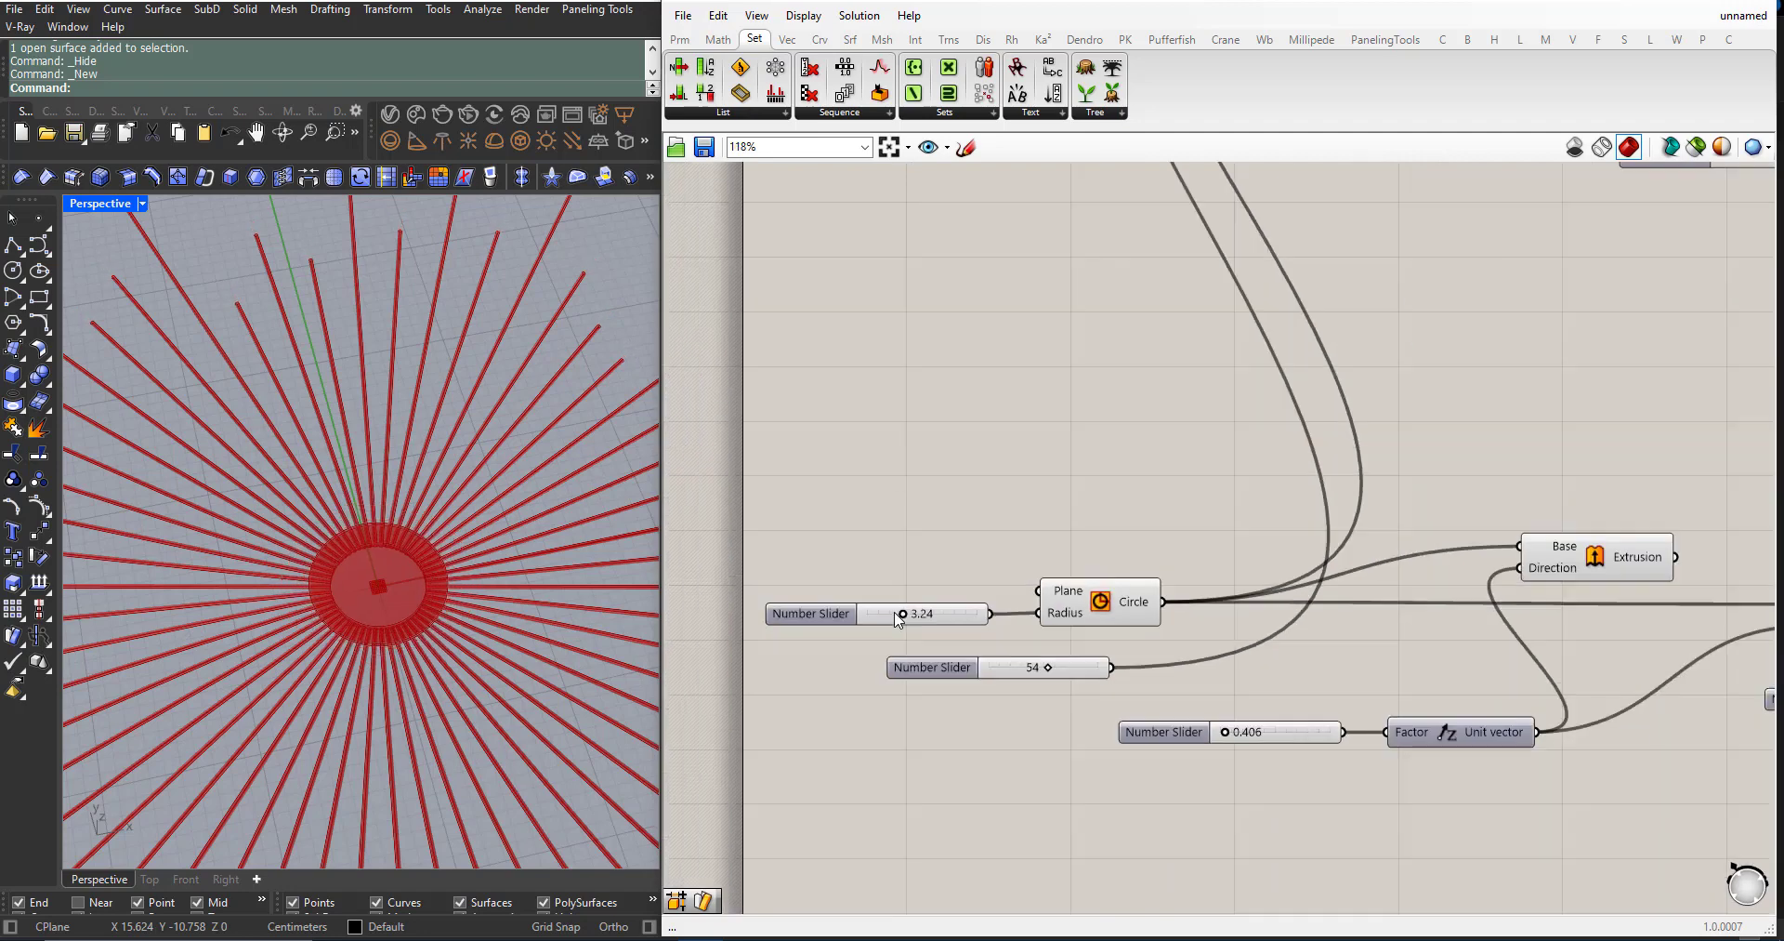
Step: Lower the slider feeding the Unit Z factor shared by the circle's extrusion and the Move component to 0.236
{"action": "scroll", "coordinate": [1069, 674], "scroll_direction": "down", "scroll_amount": 2}
{"action": "scroll", "coordinate": [1130, 685], "scroll_direction": "up", "scroll_amount": 1}
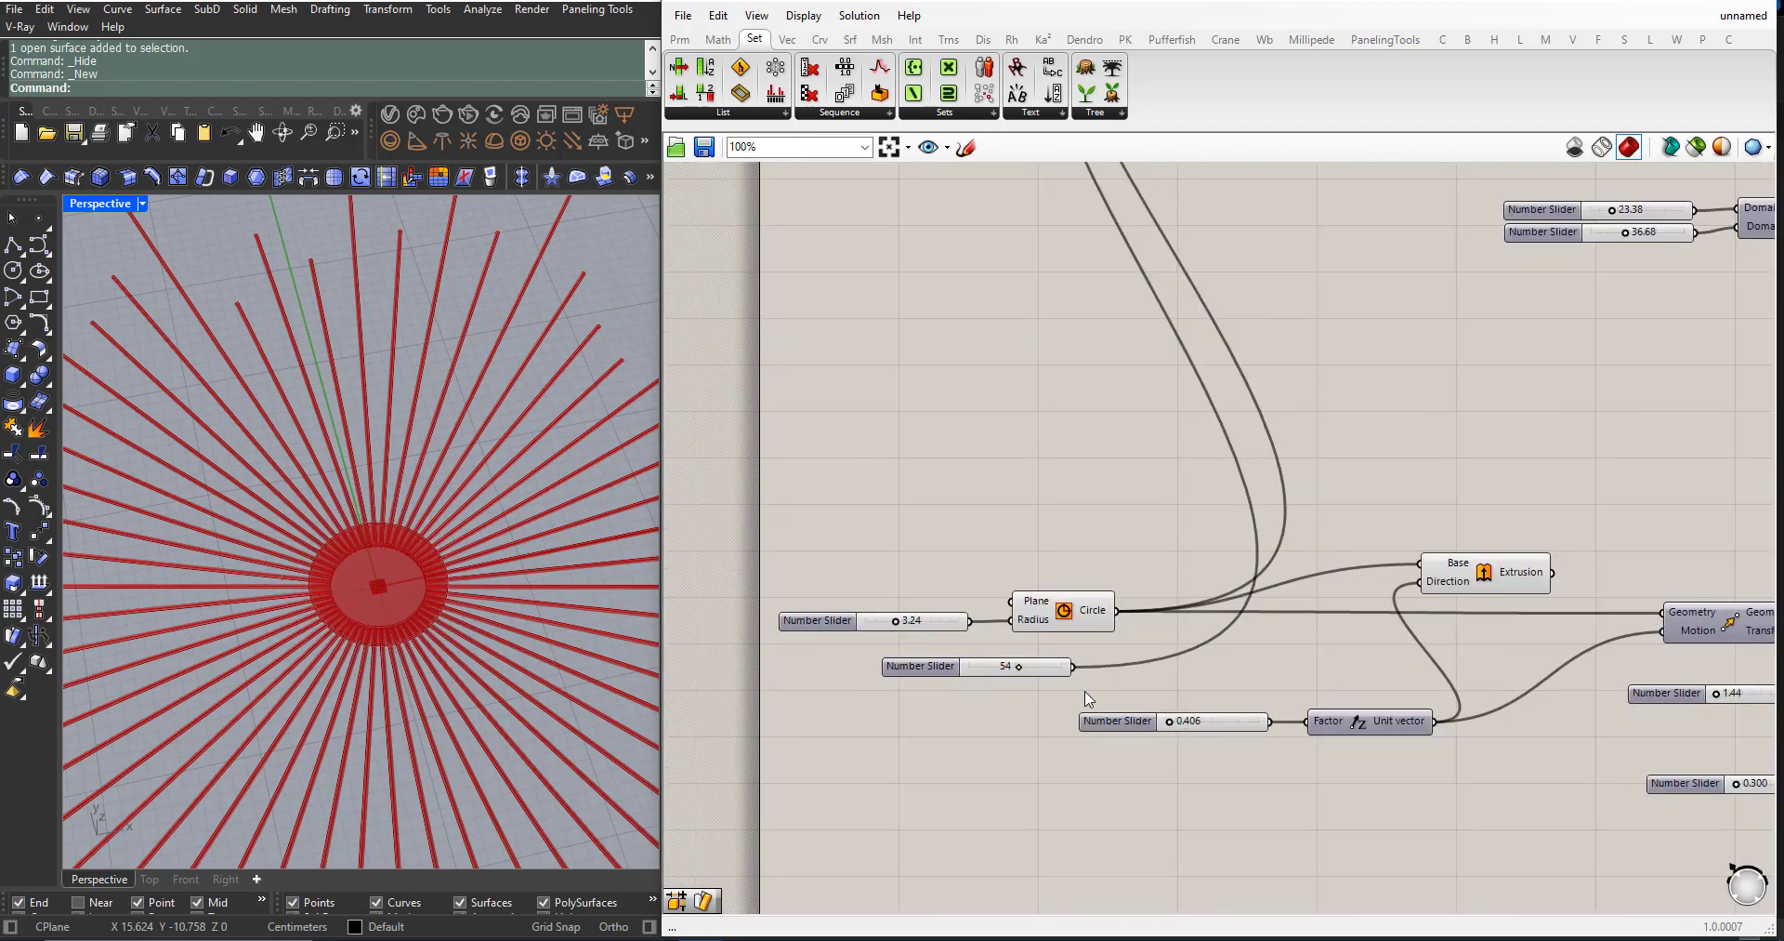
{"action": "scroll", "coordinate": [1160, 748], "scroll_direction": "up", "scroll_amount": 2}
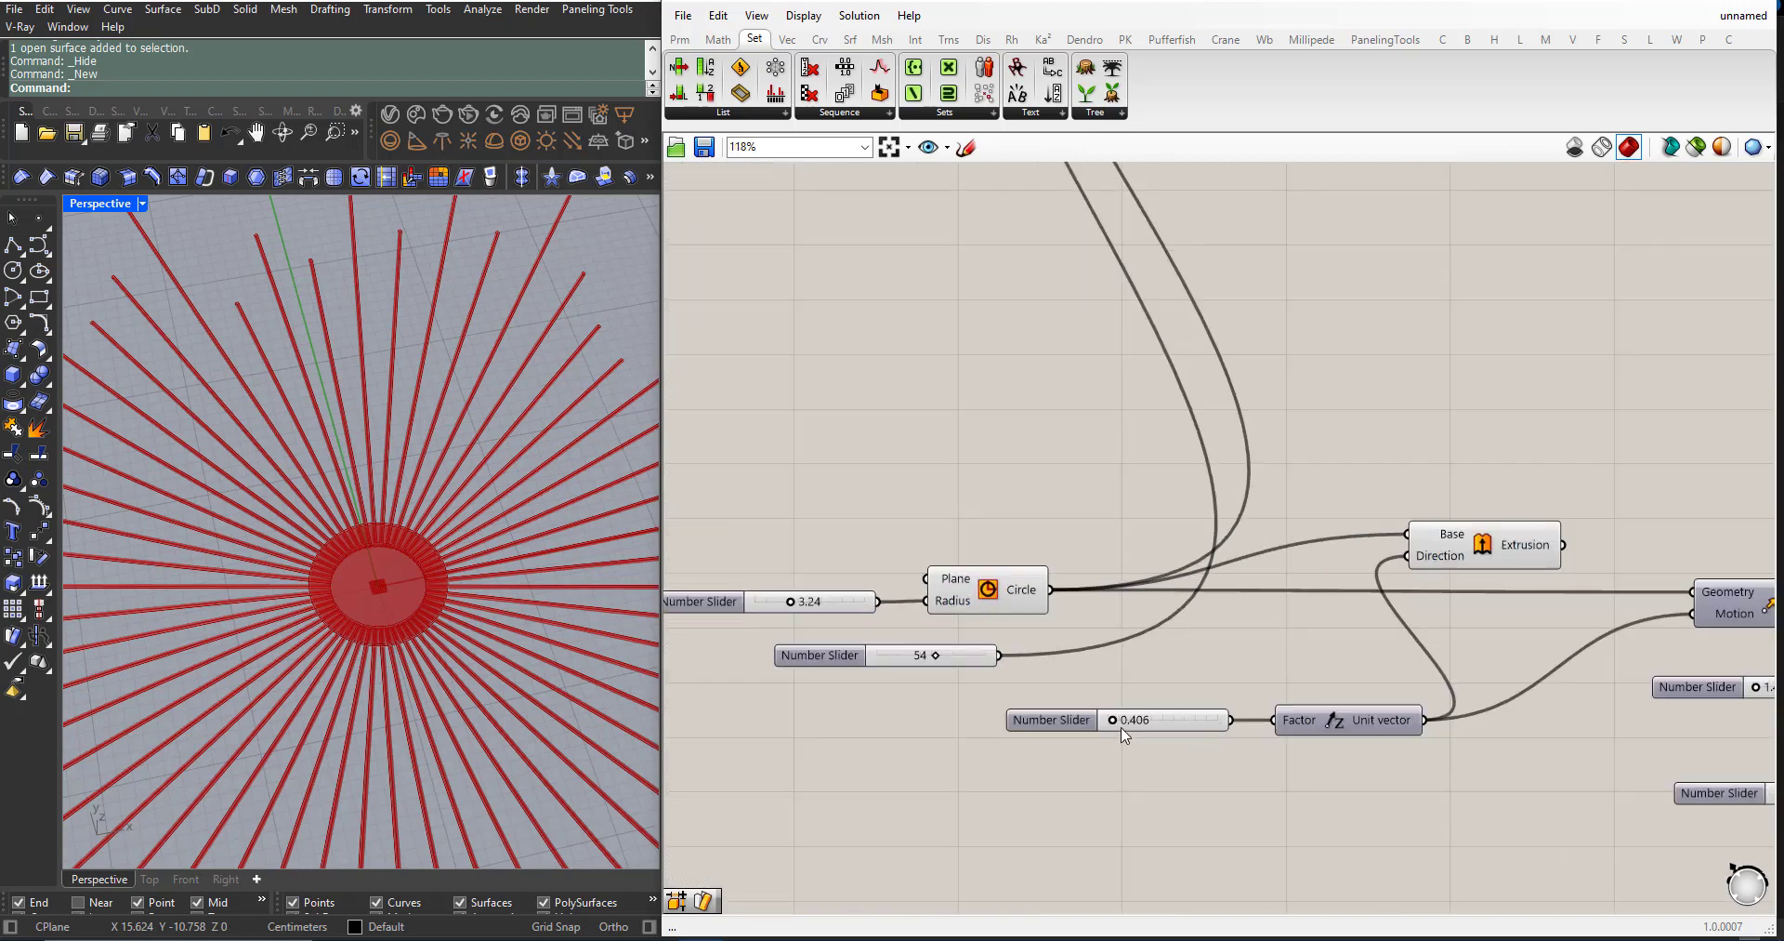
{"action": "left_click_drag", "start_coordinate": [1114, 727], "coordinate": [1118, 721]}
{"action": "right_click_drag", "start_coordinate": [492, 558], "coordinate": [425, 409]}
{"action": "left_click_drag", "start_coordinate": [1118, 727], "coordinate": [1115, 730]}
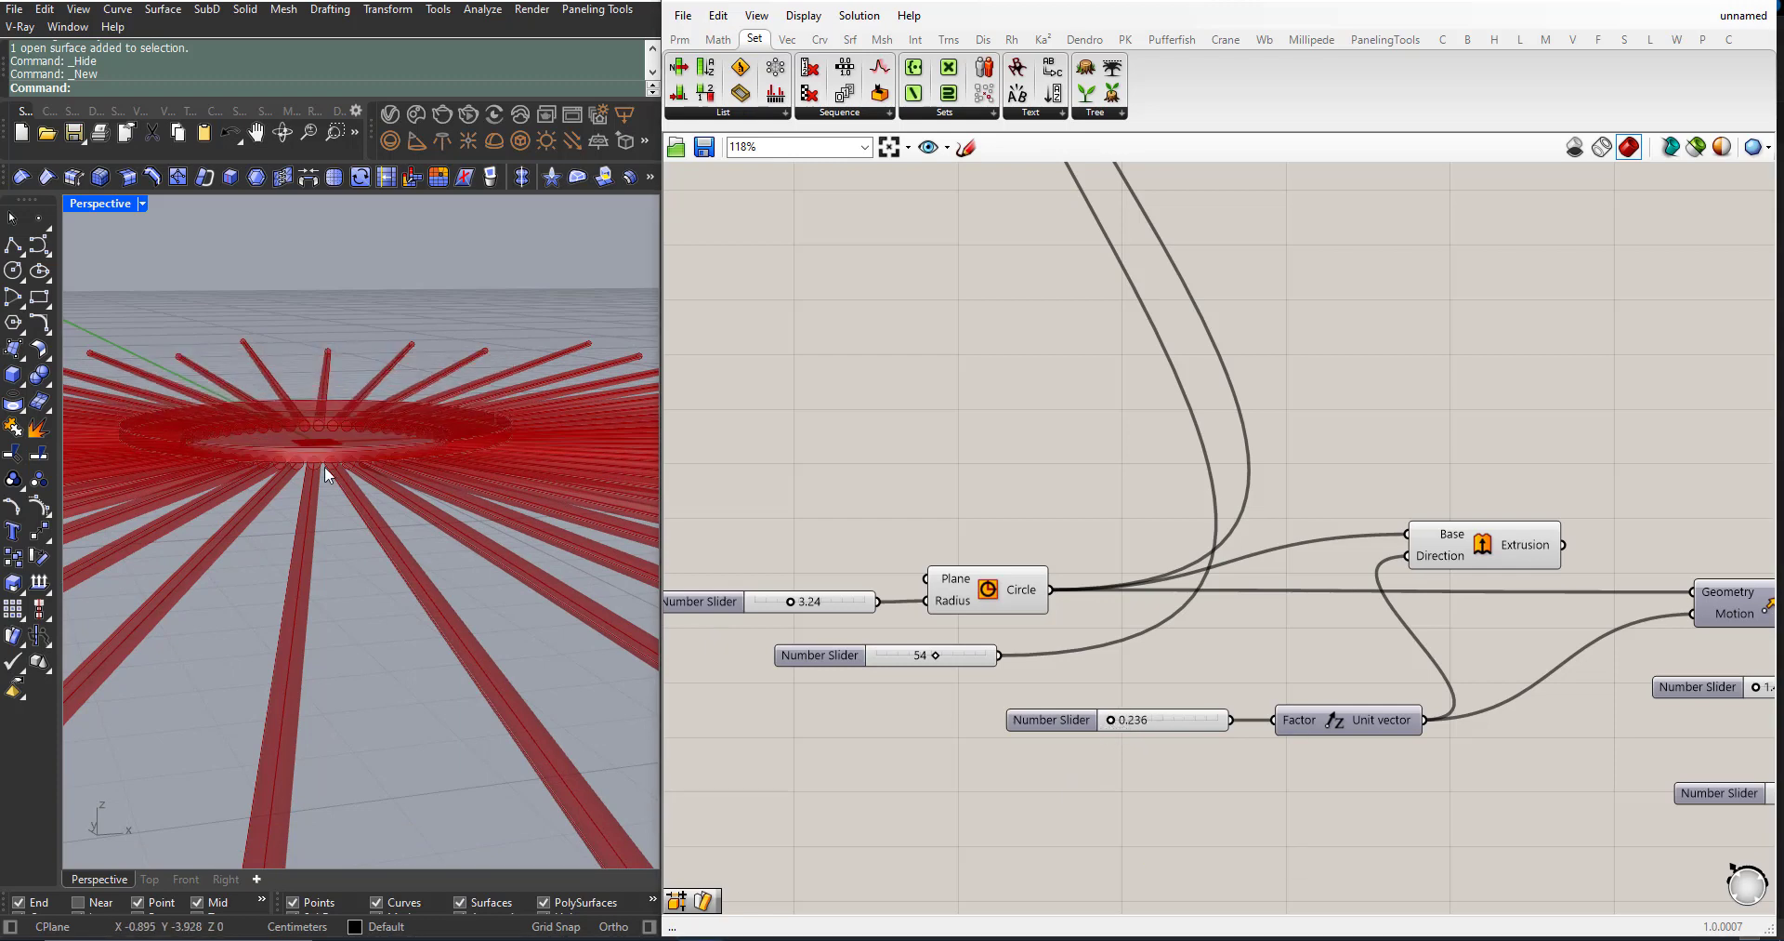
{"action": "right_click_drag", "start_coordinate": [330, 474], "coordinate": [371, 522]}
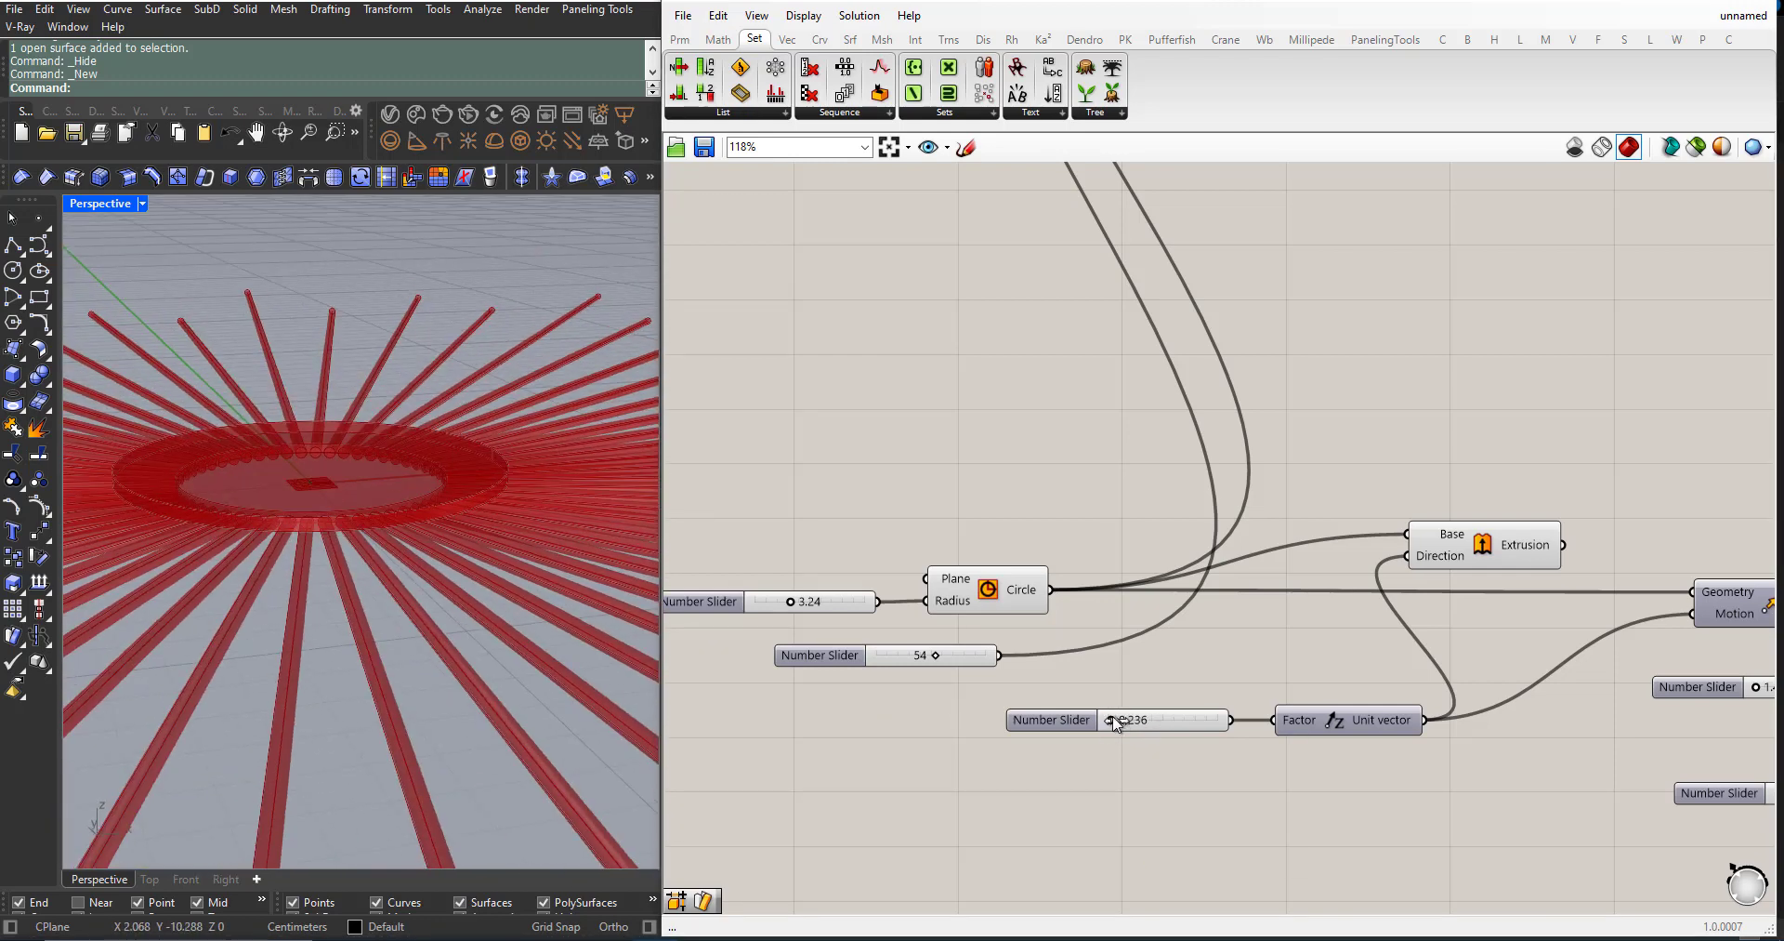
Step: Raise the slider feeding the shared Unit Z factor to 0.491 and select the circle's Extrusion component
{"action": "left_click_drag", "start_coordinate": [1115, 725], "coordinate": [1121, 727]}
{"action": "right_click_drag", "start_coordinate": [347, 492], "coordinate": [393, 560]}
{"action": "left_click", "coordinate": [1503, 546]}
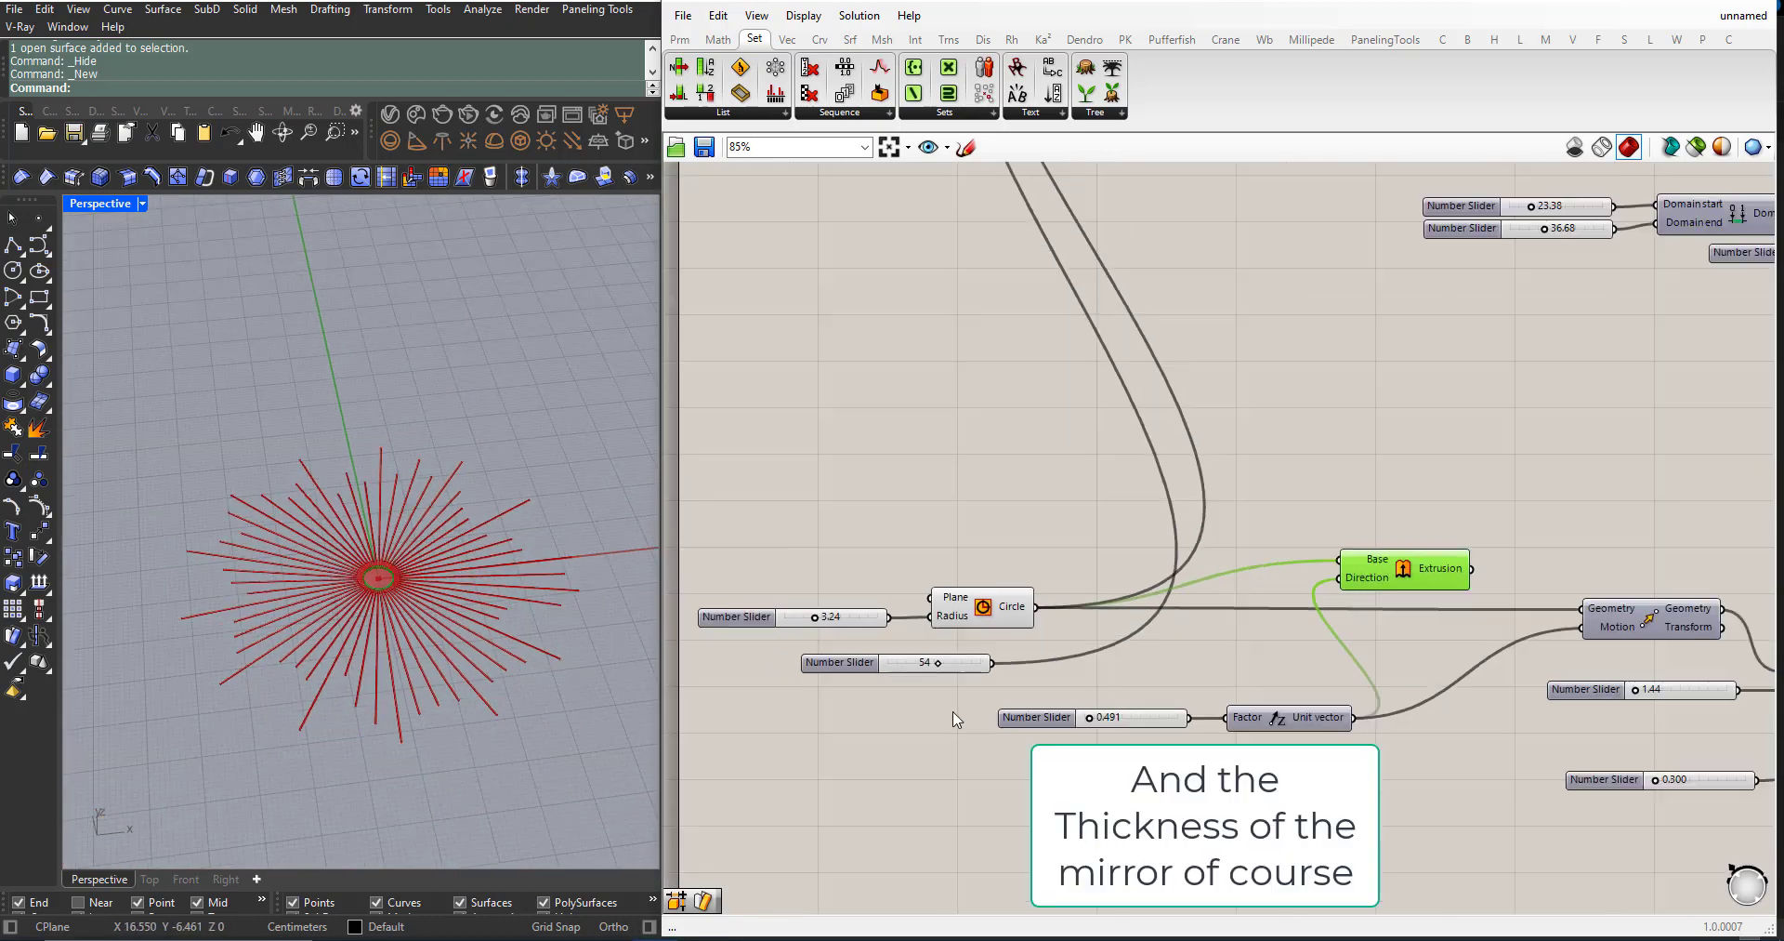
Step: Set the Random component's seed slider to 2060 and its domain start and end sliders to 21.21 and 37.40
{"action": "scroll", "coordinate": [1022, 558], "scroll_direction": "down", "scroll_amount": 3}
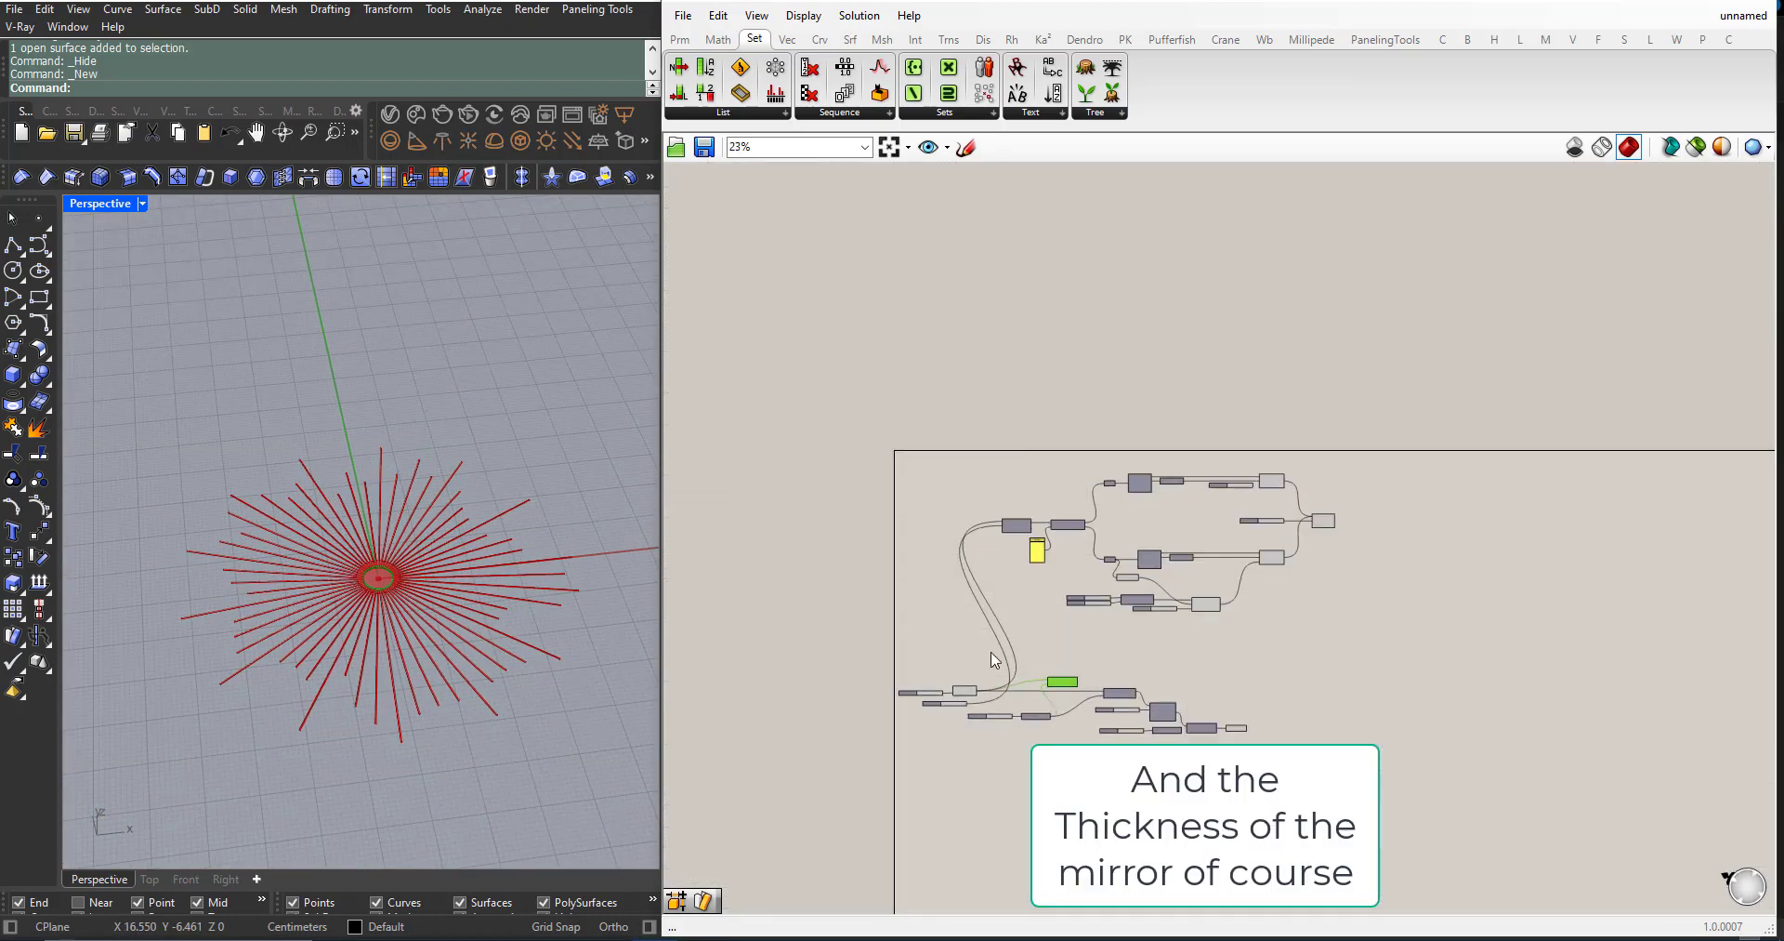
{"action": "scroll", "coordinate": [1081, 623], "scroll_direction": "up", "scroll_amount": 4}
{"action": "scroll", "coordinate": [1081, 624], "scroll_direction": "up", "scroll_amount": 1}
{"action": "right_click_drag", "start_coordinate": [493, 581], "coordinate": [561, 744]}
{"action": "scroll", "coordinate": [1327, 670], "scroll_direction": "up", "scroll_amount": 1}
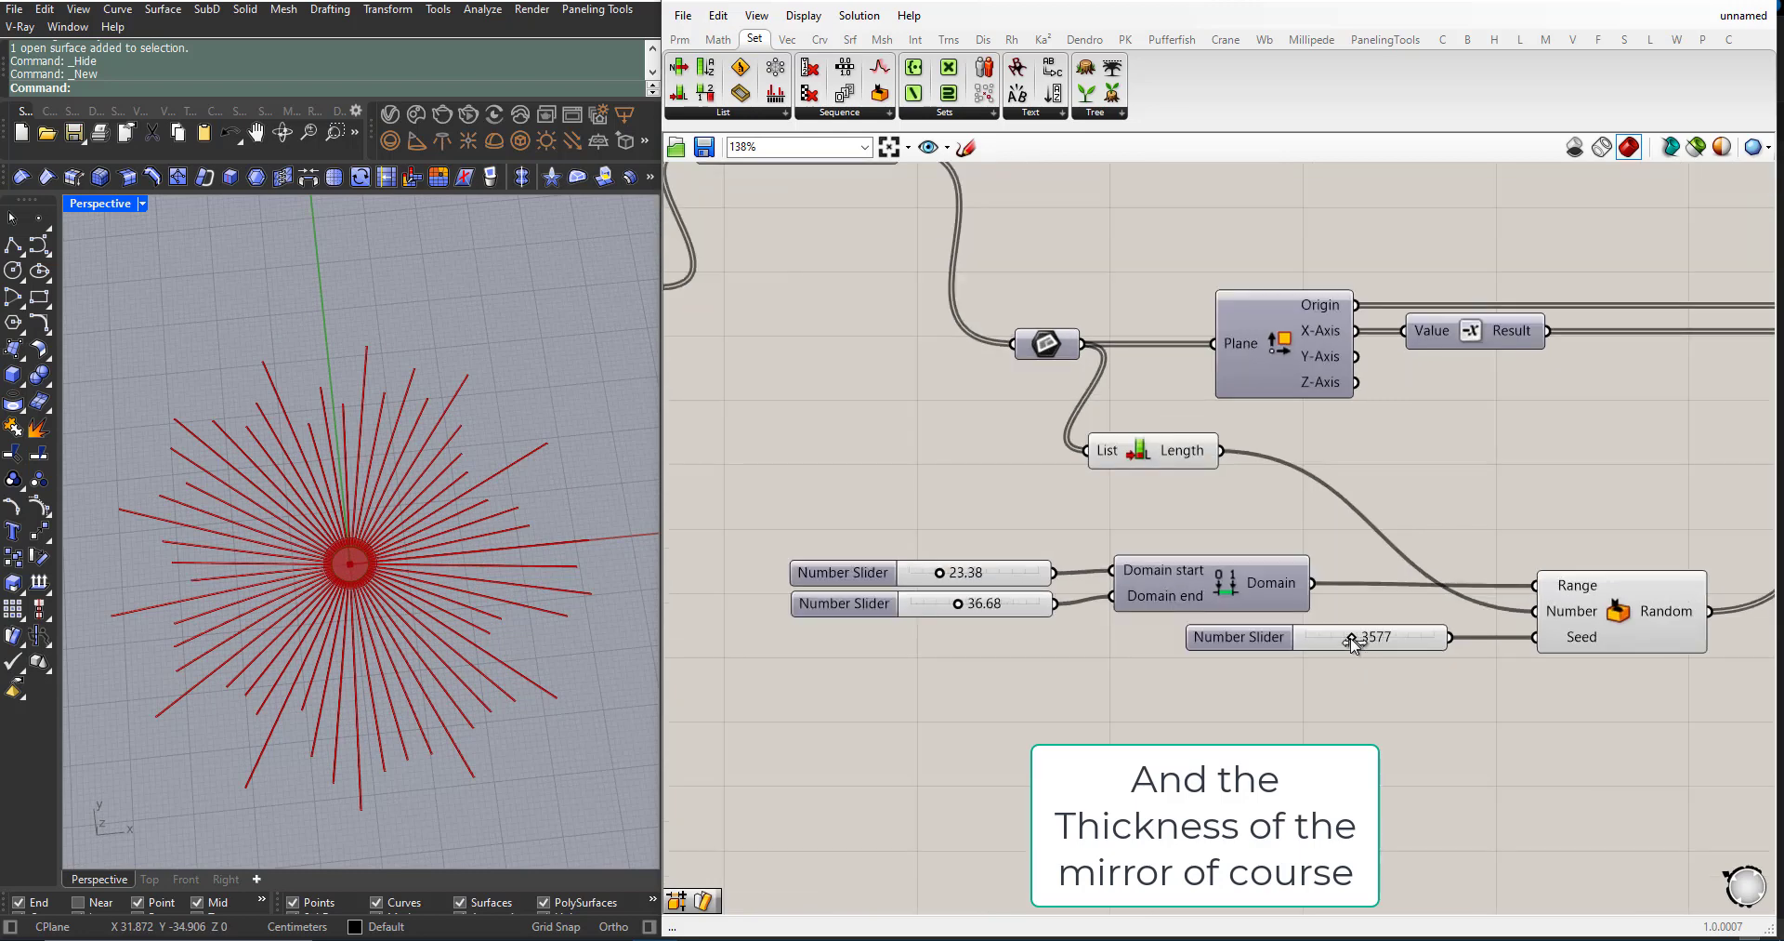
{"action": "left_click_drag", "start_coordinate": [1352, 641], "coordinate": [1333, 641]}
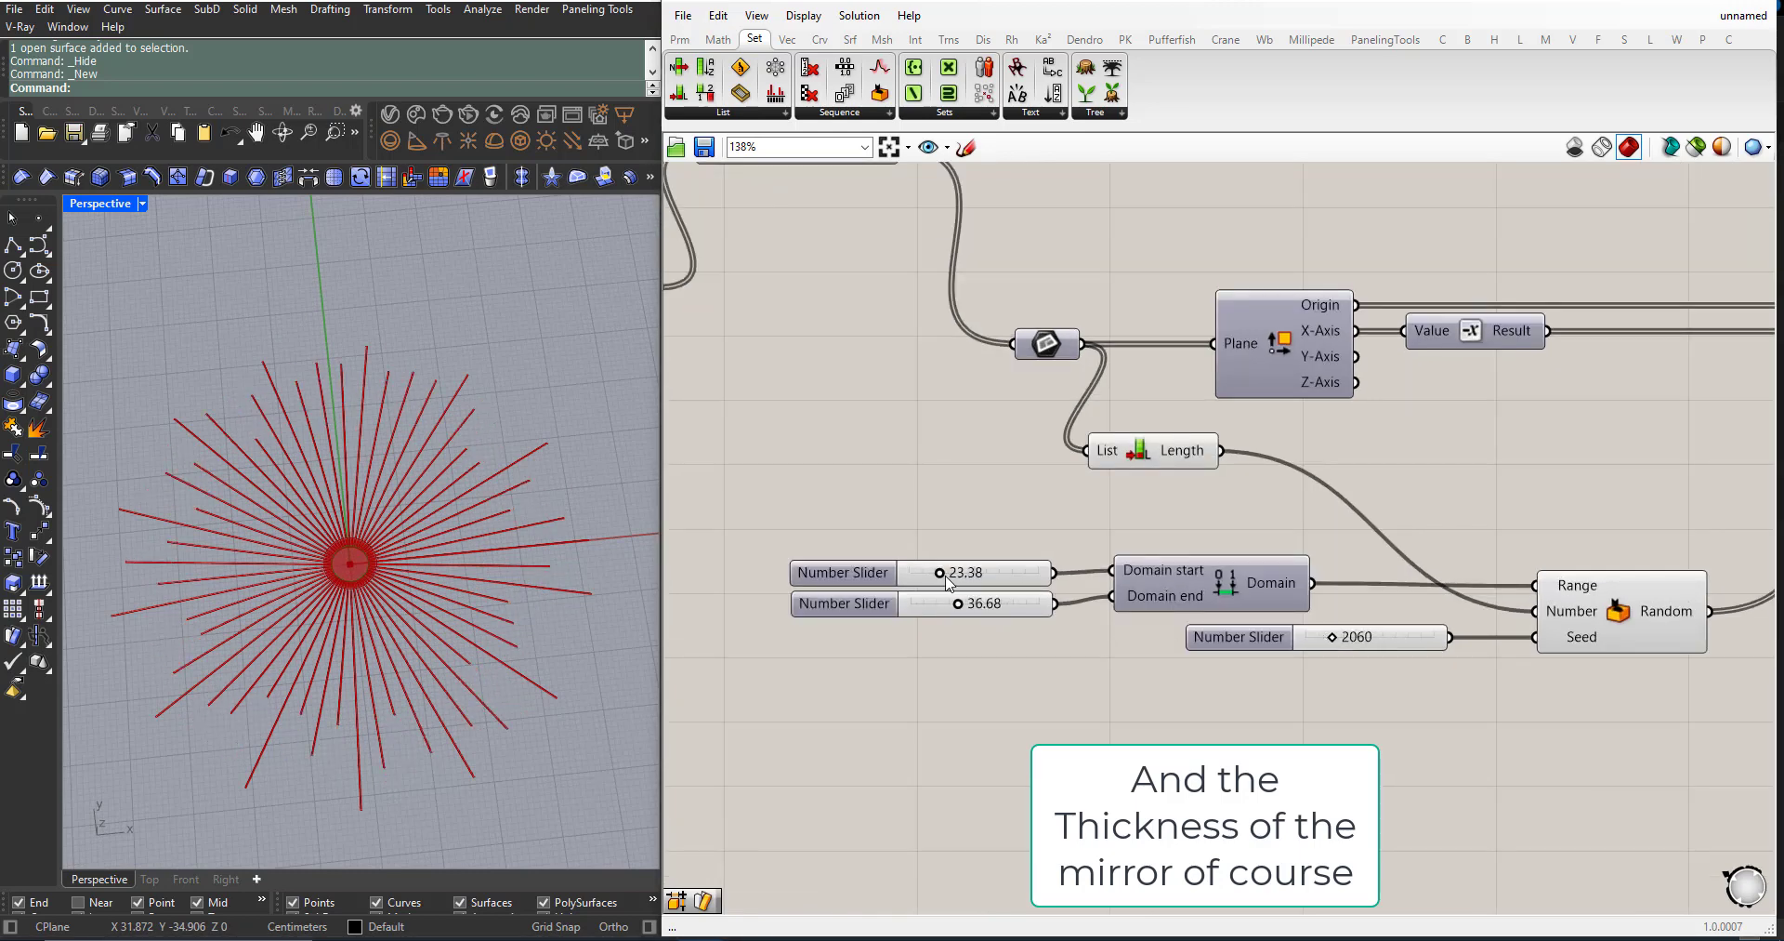
{"action": "mouse_move", "coordinate": [947, 578]}
{"action": "left_mouse_down"}
{"action": "mouse_move", "coordinate": [918, 576]}
{"action": "mouse_move", "coordinate": [940, 582]}
{"action": "left_mouse_up"}
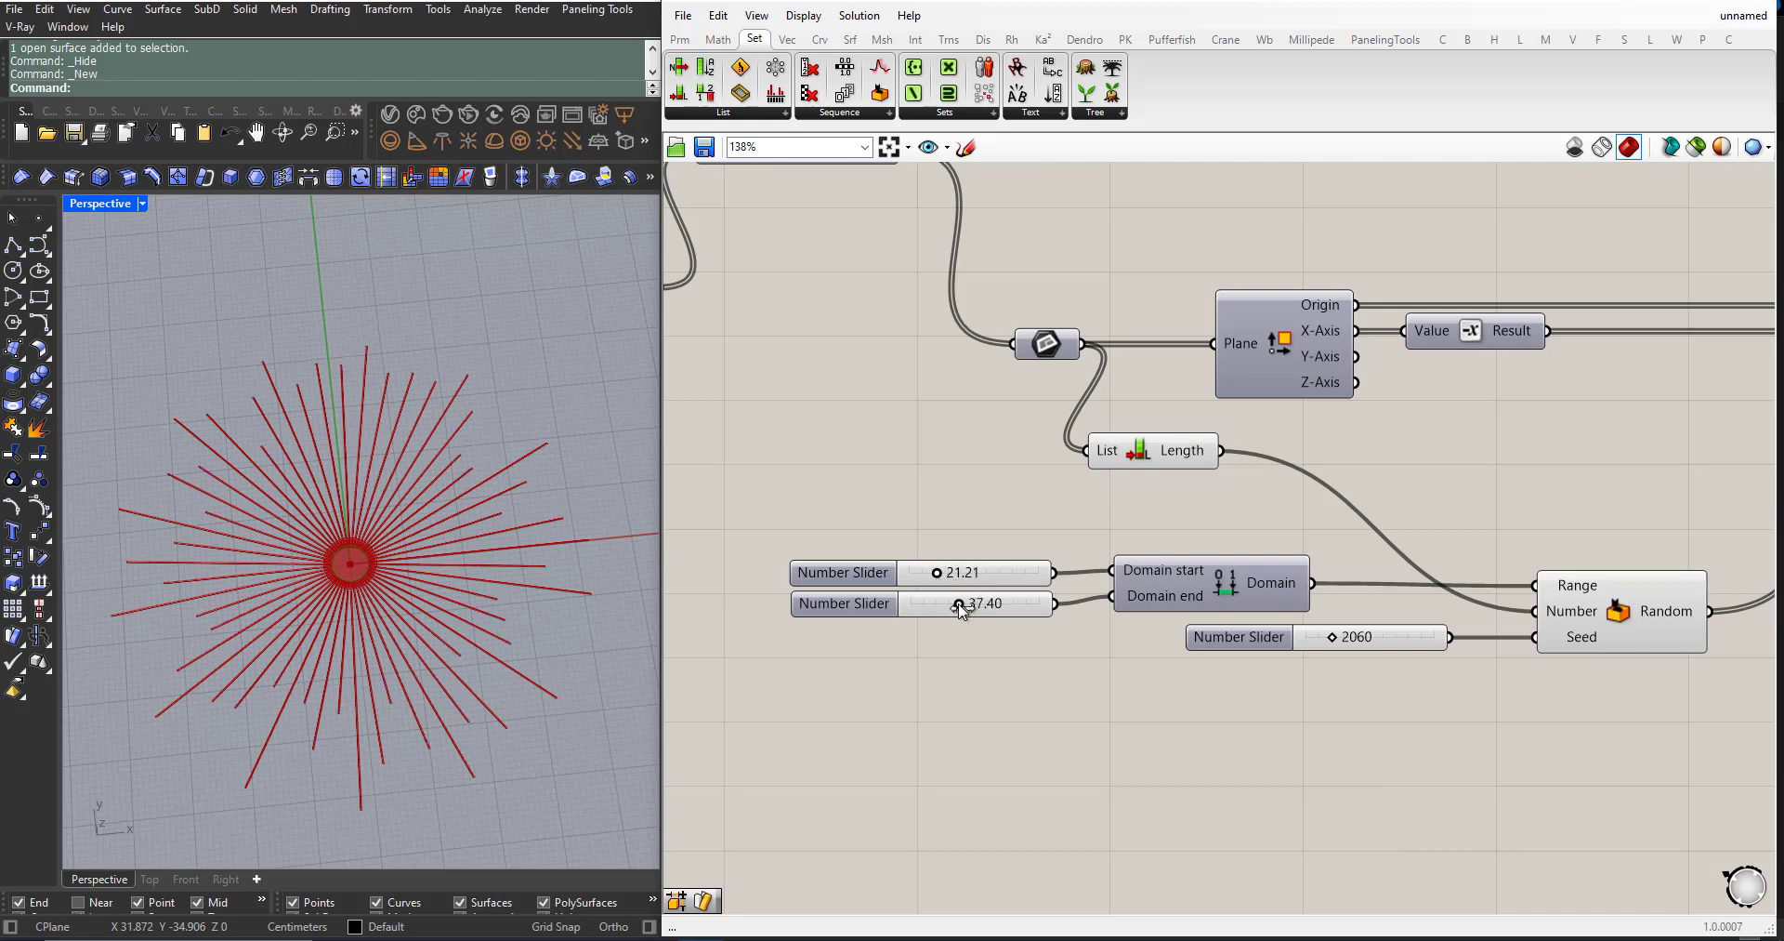
Step: Raise the length slider of the non-random ray Line component to 40.87
{"action": "scroll", "coordinate": [1022, 567], "scroll_direction": "down", "scroll_amount": 4}
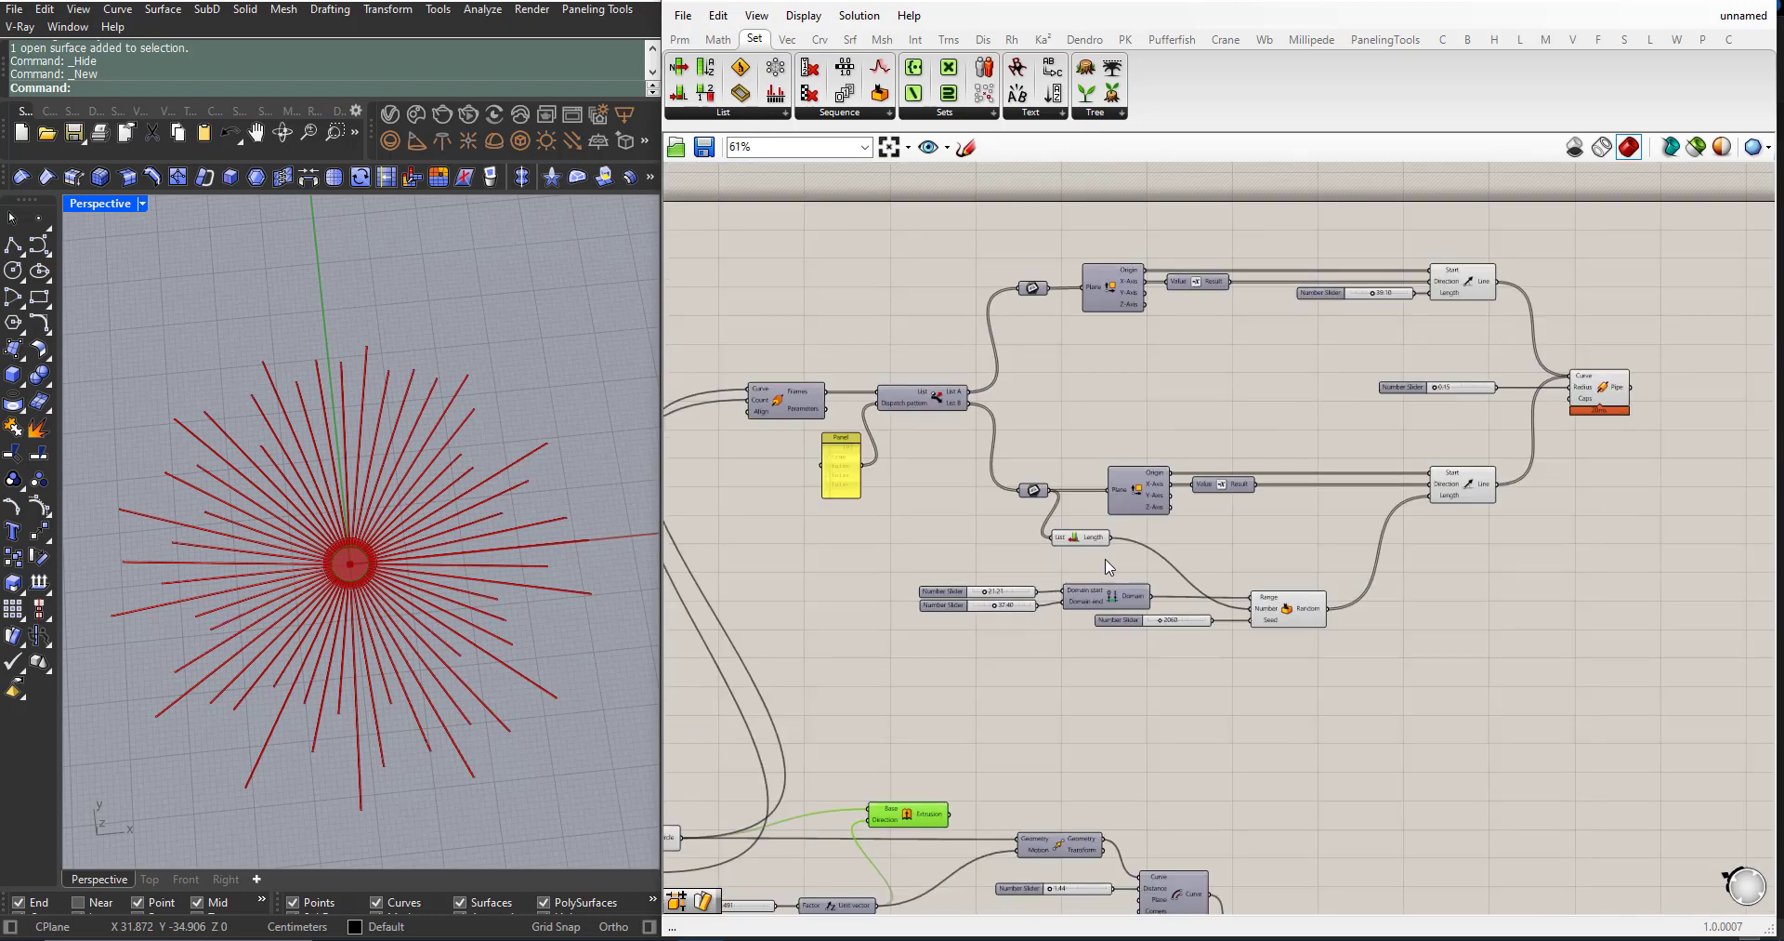
{"action": "scroll", "coordinate": [1452, 283], "scroll_direction": "up", "scroll_amount": 7}
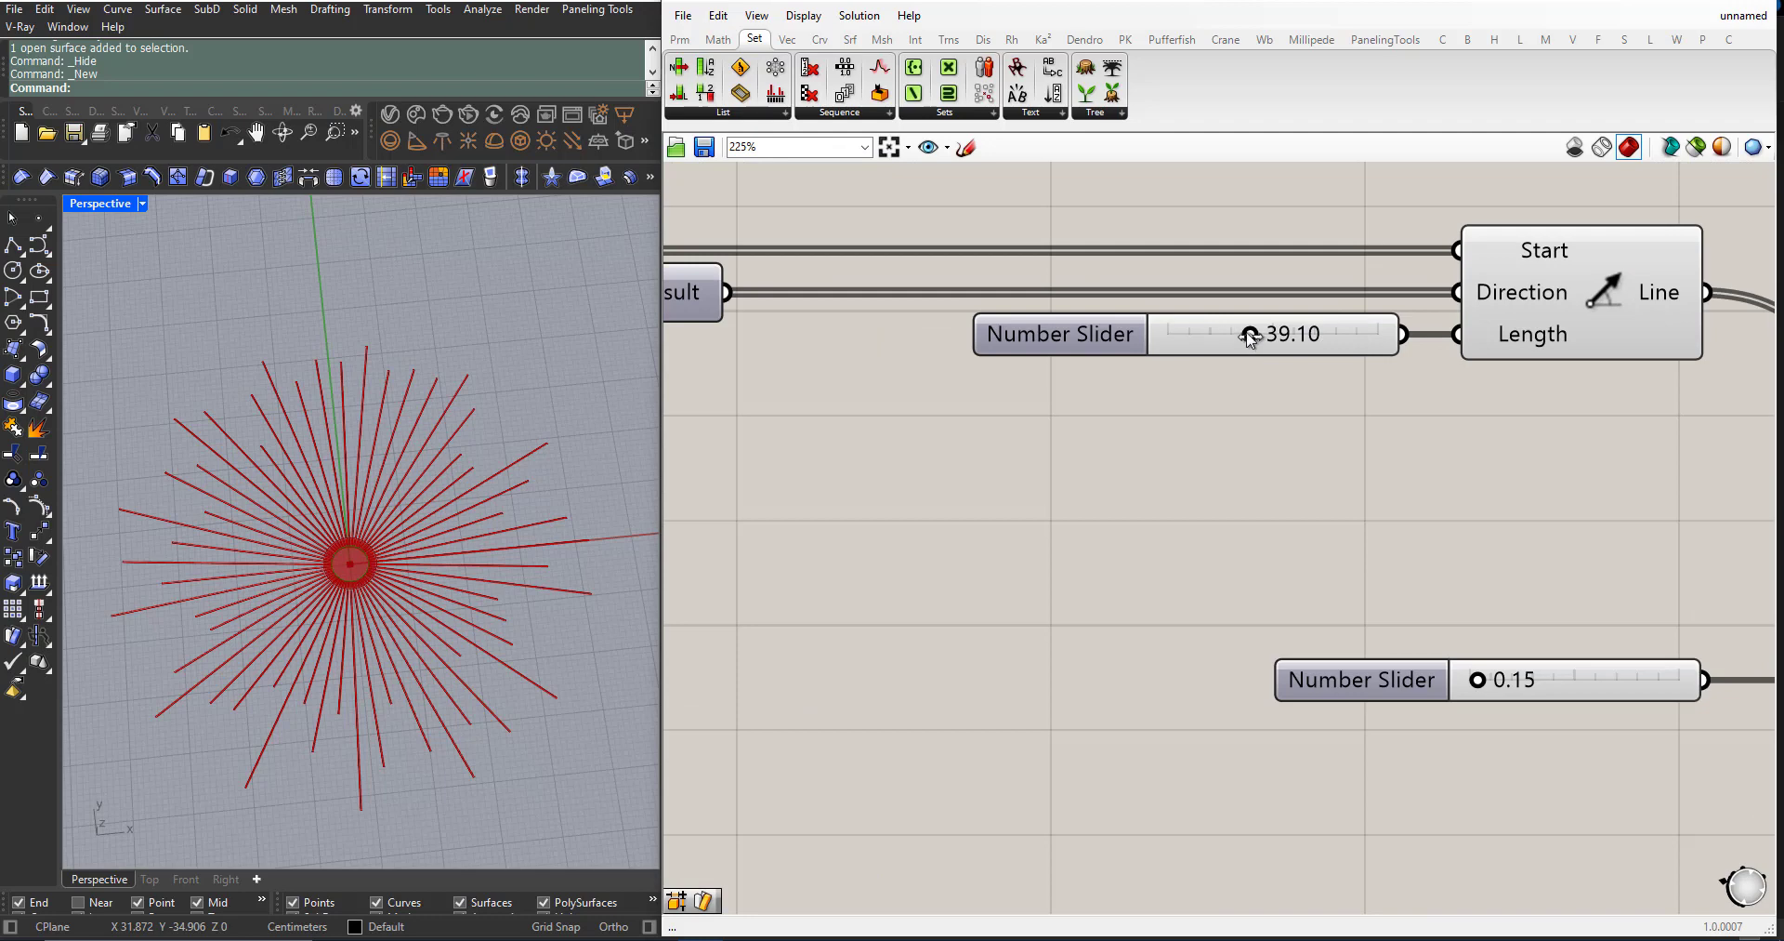
{"action": "mouse_move", "coordinate": [1250, 338]}
{"action": "left_mouse_down"}
{"action": "mouse_move", "coordinate": [1231, 338]}
{"action": "mouse_move", "coordinate": [1255, 338]}
{"action": "left_mouse_up"}
{"action": "scroll", "coordinate": [1166, 426], "scroll_direction": "down", "scroll_amount": 5}
Step: Set the slider feeding the rays' Pipe radius to 0.20
{"action": "scroll", "coordinate": [1225, 510], "scroll_direction": "up", "scroll_amount": 6}
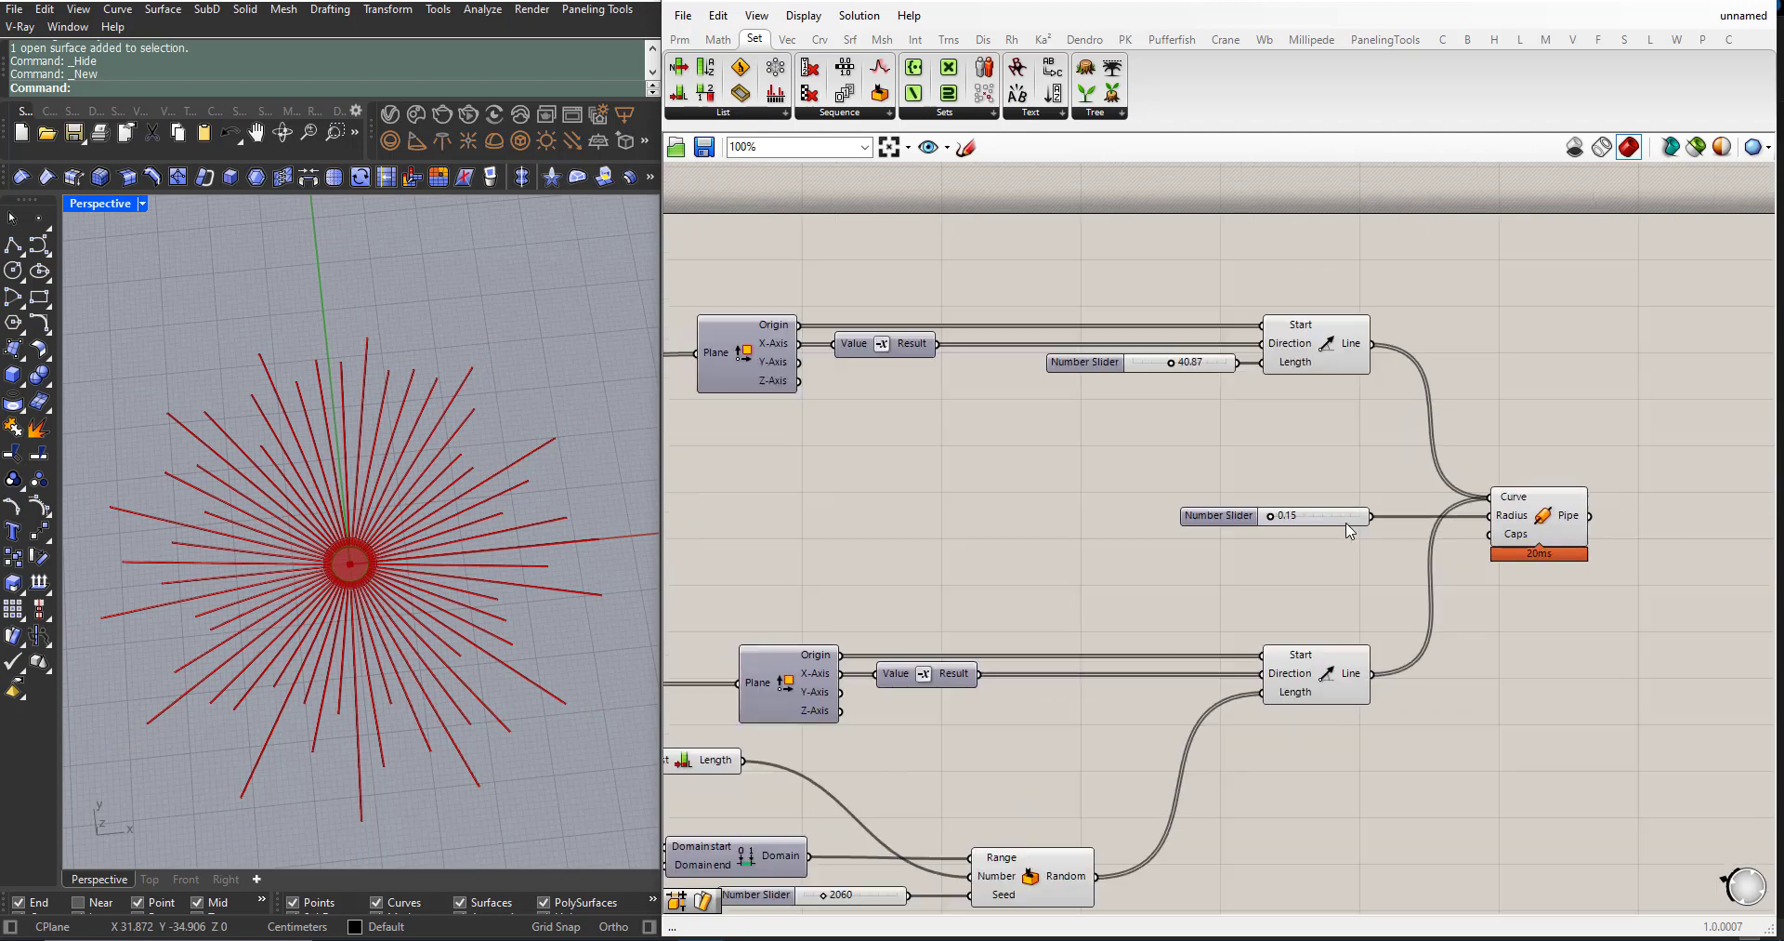
{"action": "left_click_drag", "start_coordinate": [1224, 511], "coordinate": [1216, 510]}
{"action": "scroll", "coordinate": [517, 486], "scroll_direction": "up", "scroll_amount": 2}
{"action": "left_click", "coordinate": [1214, 511]}
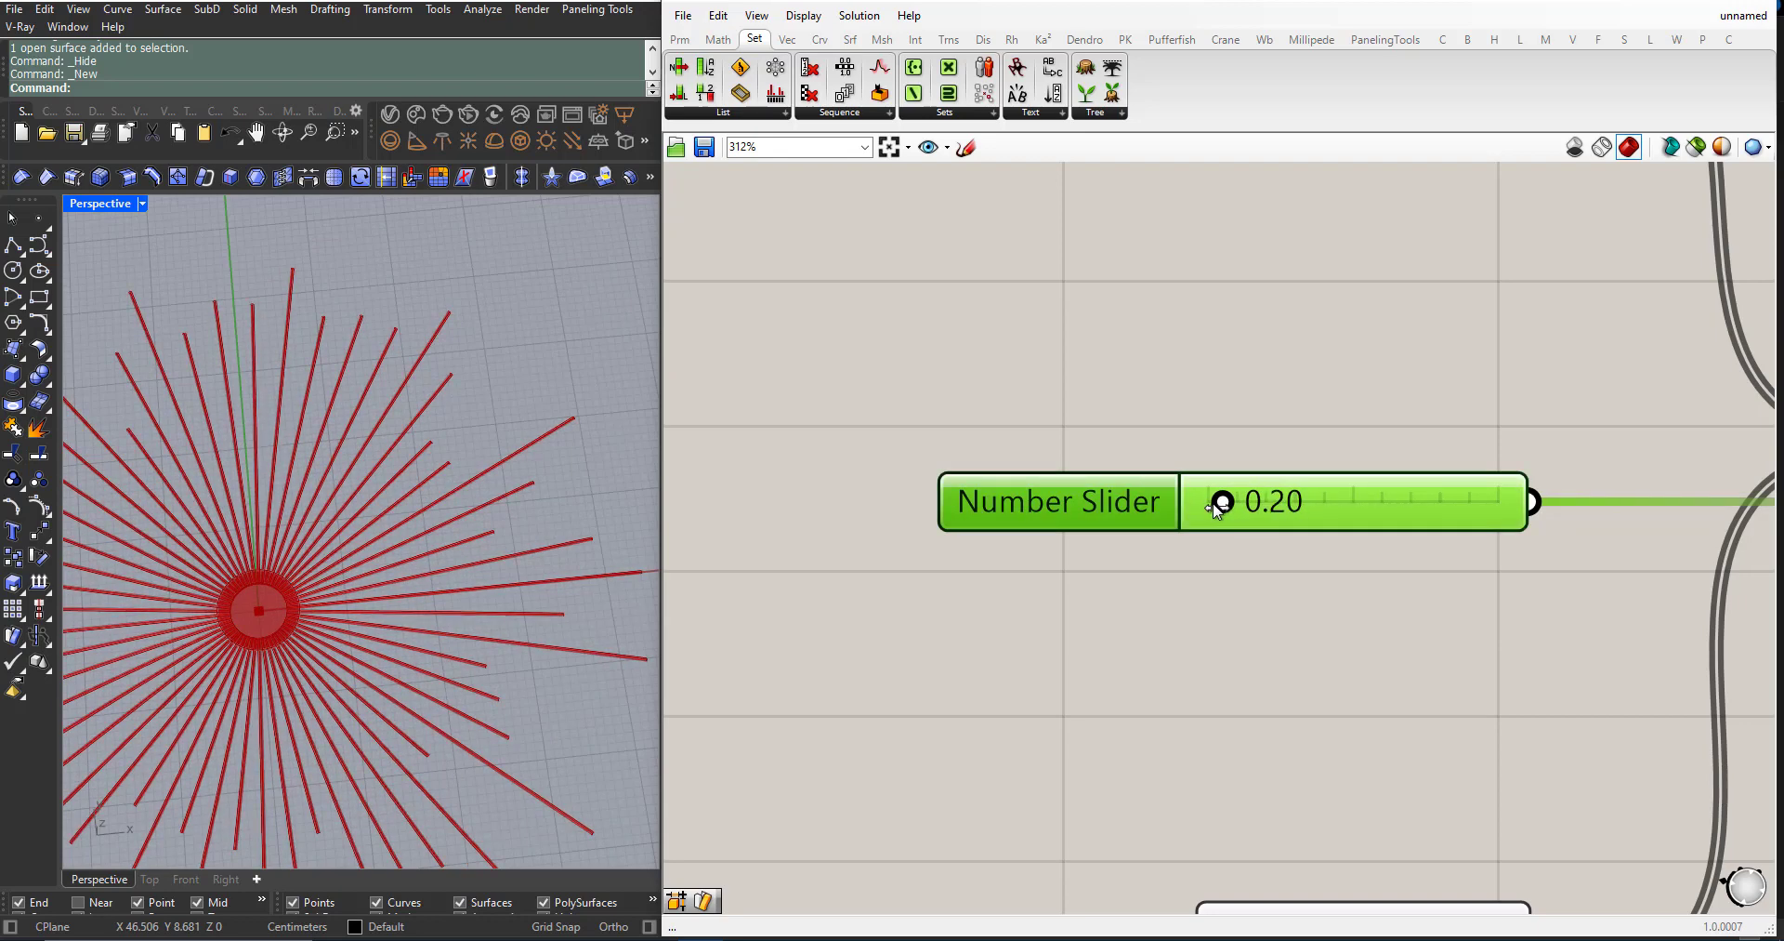
Step: Examine the thickened rays in the viewport and the ray branch of the definition
{"action": "scroll", "coordinate": [464, 565], "scroll_direction": "down", "scroll_amount": 8}
{"action": "scroll", "coordinate": [417, 561], "scroll_direction": "up", "scroll_amount": 4}
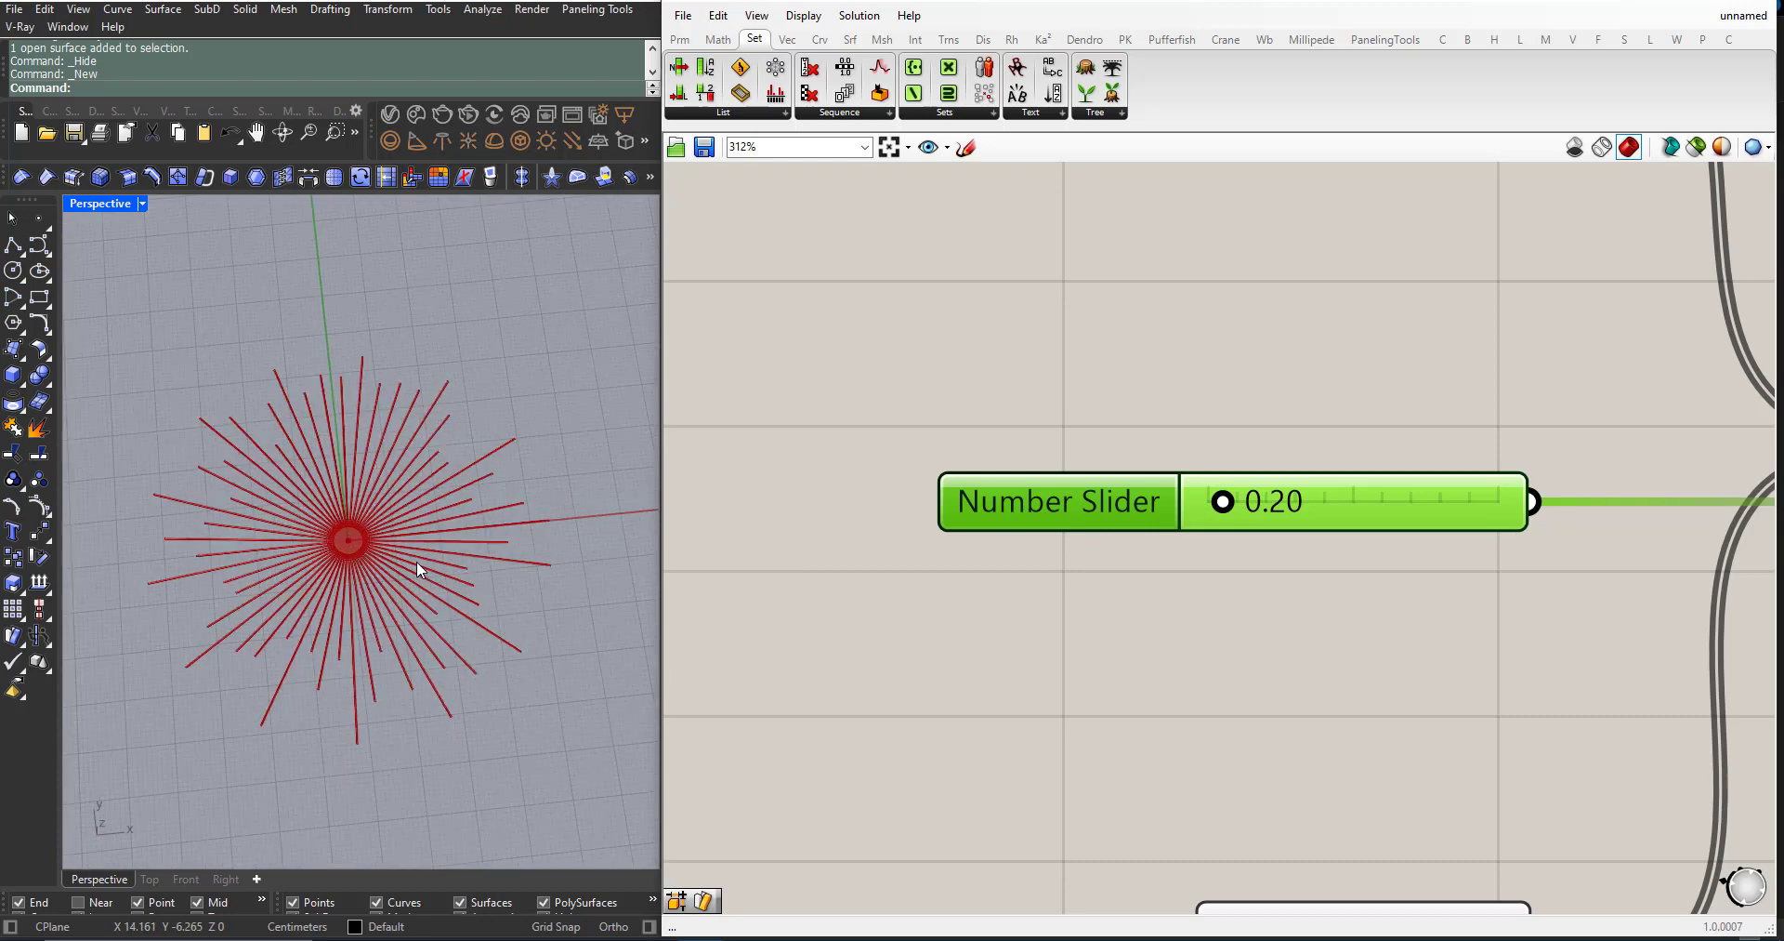
{"action": "right_click_drag", "start_coordinate": [416, 561], "coordinate": [437, 493]}
{"action": "scroll", "coordinate": [1052, 501], "scroll_direction": "down", "scroll_amount": 2}
{"action": "scroll", "coordinate": [903, 516], "scroll_direction": "down", "scroll_amount": 3}
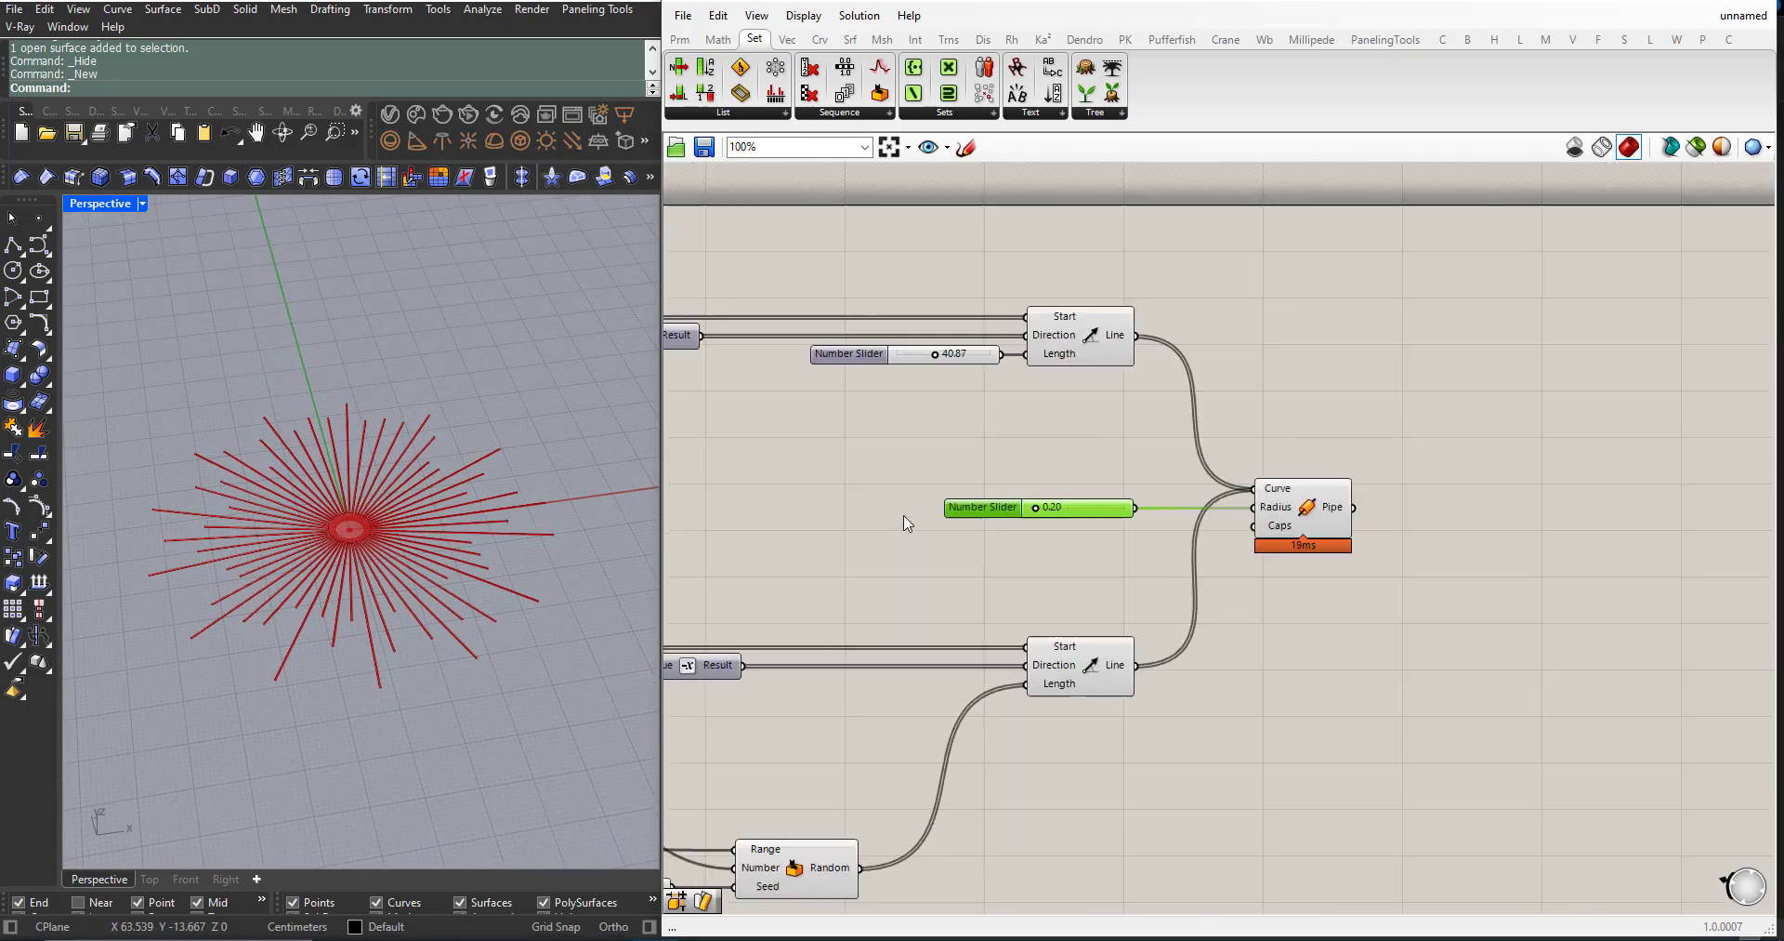
{"action": "scroll", "coordinate": [904, 522], "scroll_direction": "down", "scroll_amount": 2}
{"action": "scroll", "coordinate": [930, 530], "scroll_direction": "up", "scroll_amount": 3}
{"action": "scroll", "coordinate": [968, 543], "scroll_direction": "down", "scroll_amount": 3}
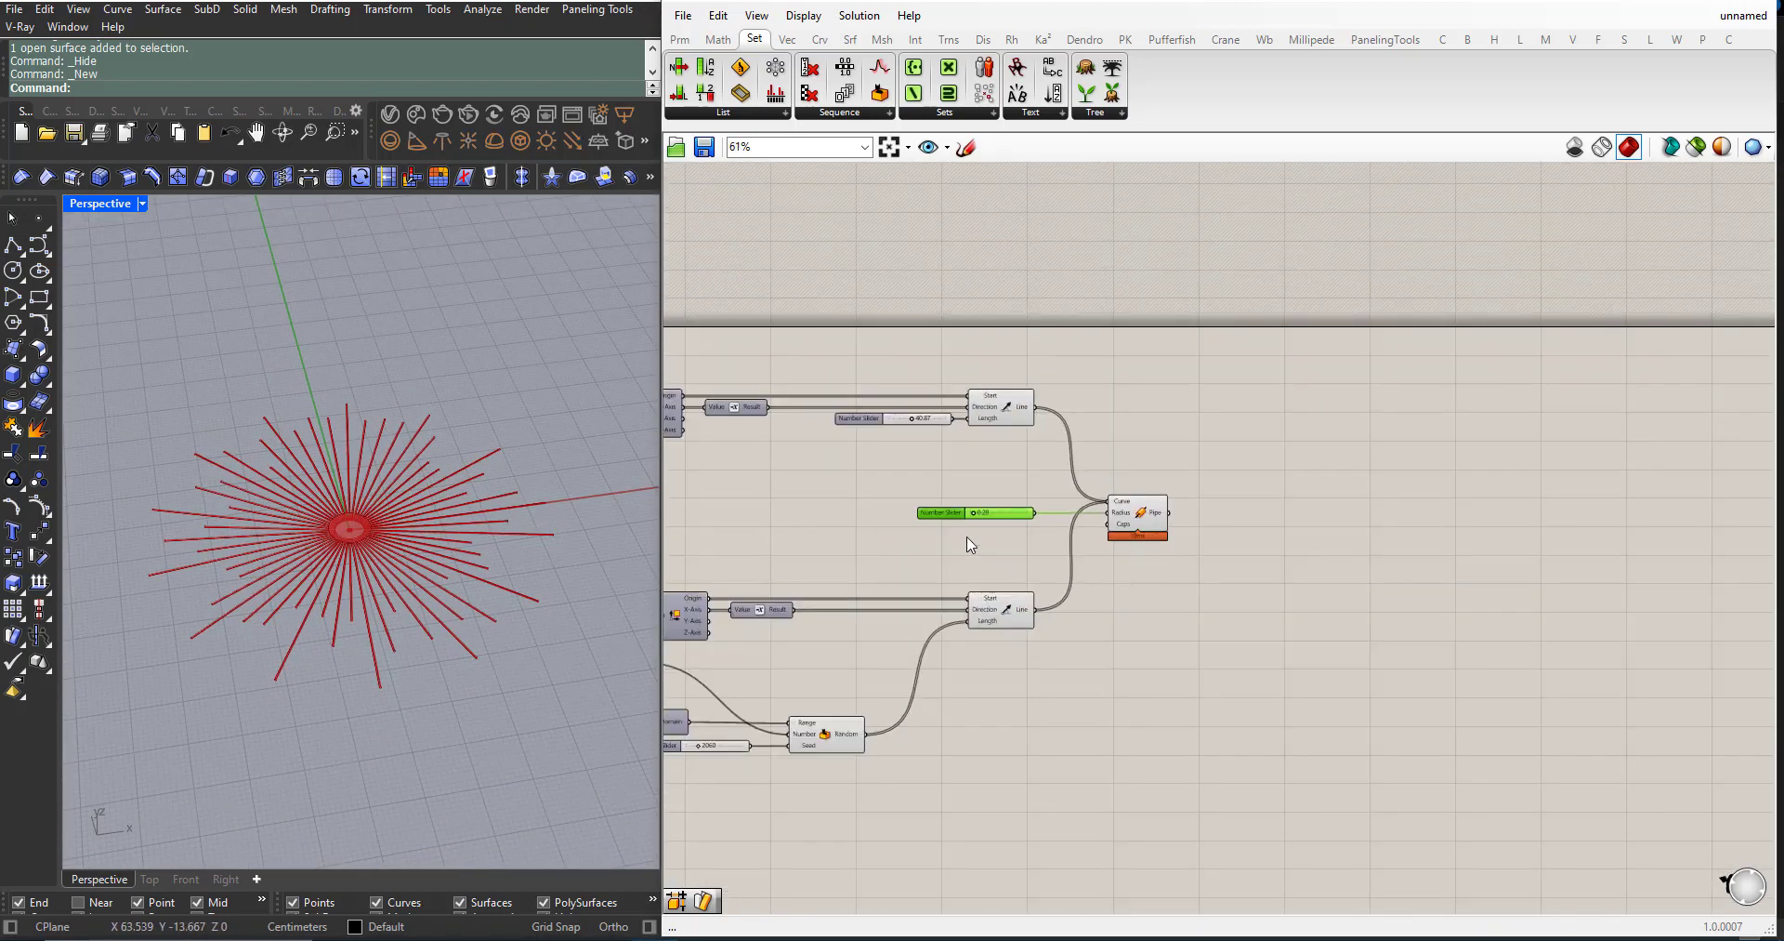
{"action": "scroll", "coordinate": [967, 537], "scroll_direction": "up", "scroll_amount": 2}
{"action": "right_click_drag", "start_coordinate": [270, 513], "coordinate": [272, 597]}
{"action": "scroll", "coordinate": [375, 583], "scroll_direction": "up", "scroll_amount": 4}
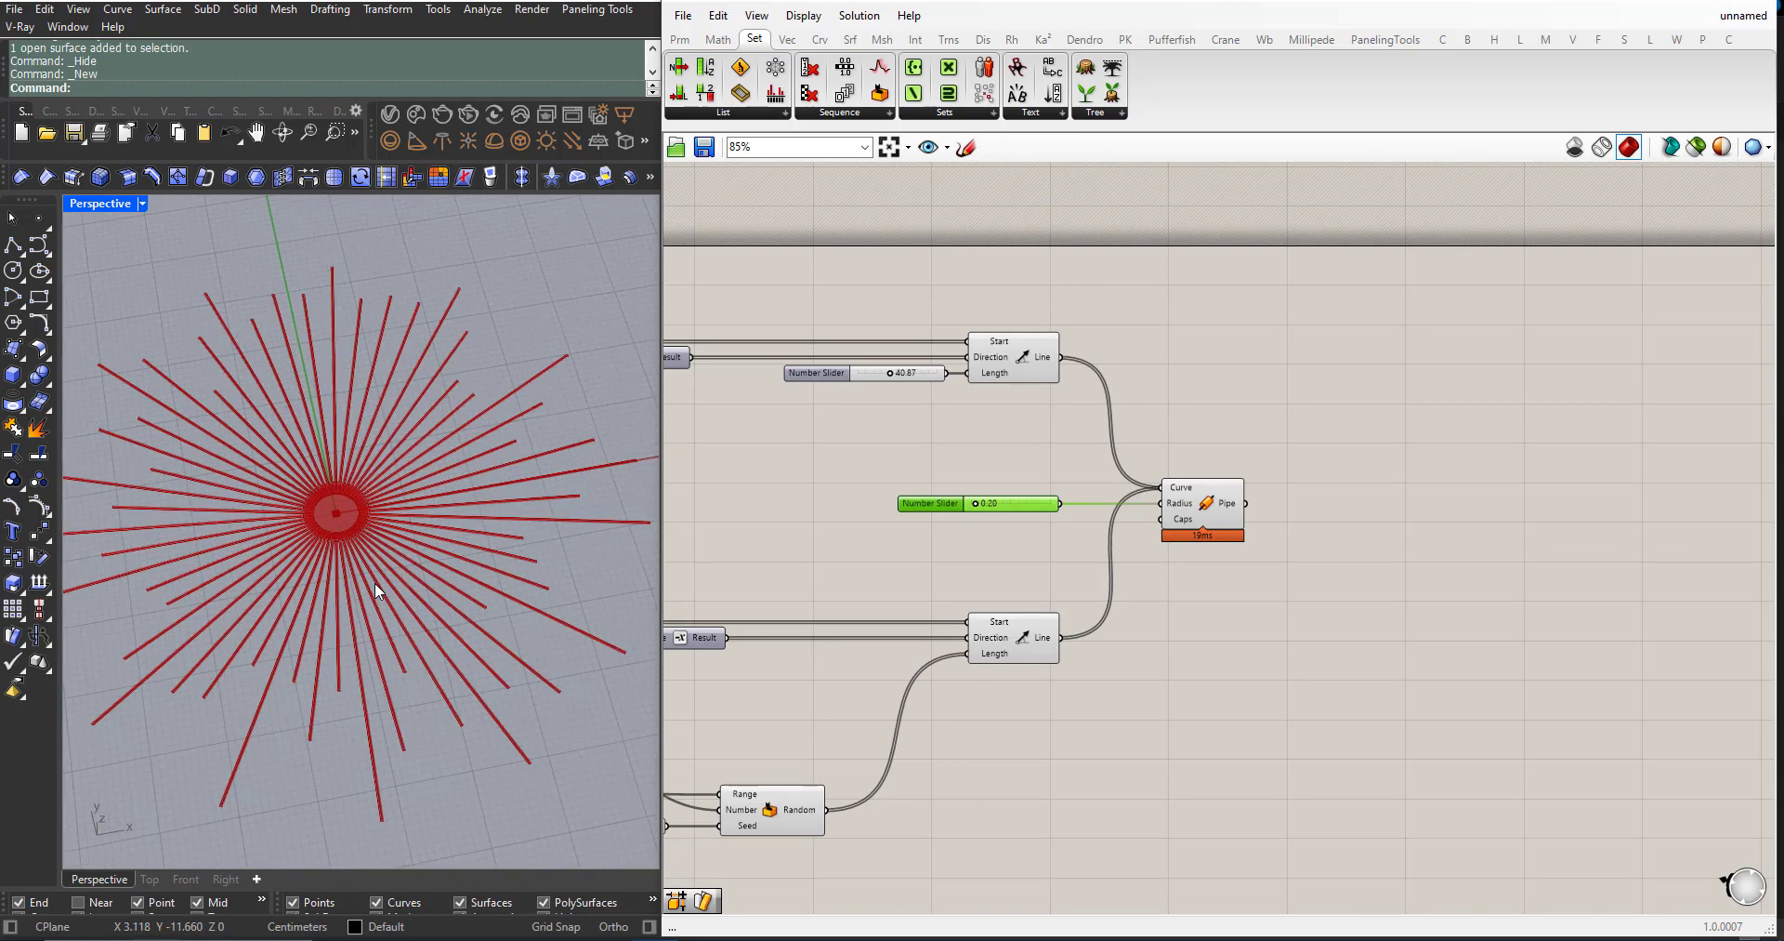
Step: Switch the Perspective viewport's display mode to Rendered
{"action": "left_click", "coordinate": [121, 203]}
{"action": "left_click", "coordinate": [200, 301]}
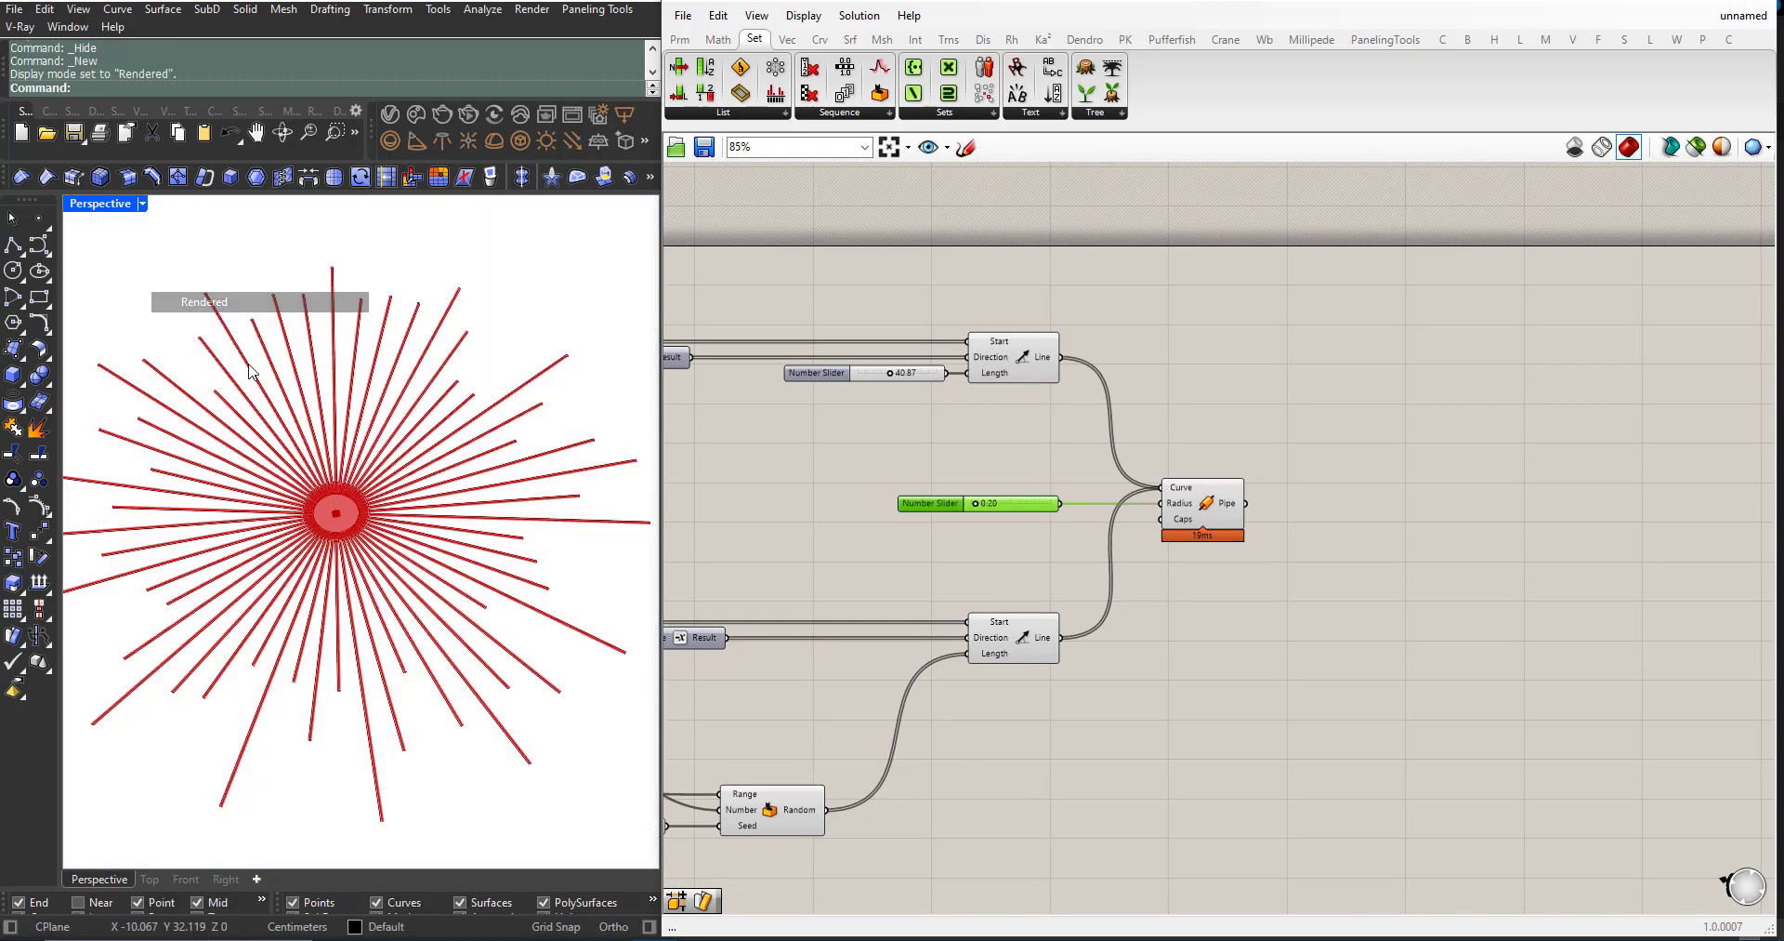
{"action": "scroll", "coordinate": [383, 516], "scroll_direction": "down", "scroll_amount": 3}
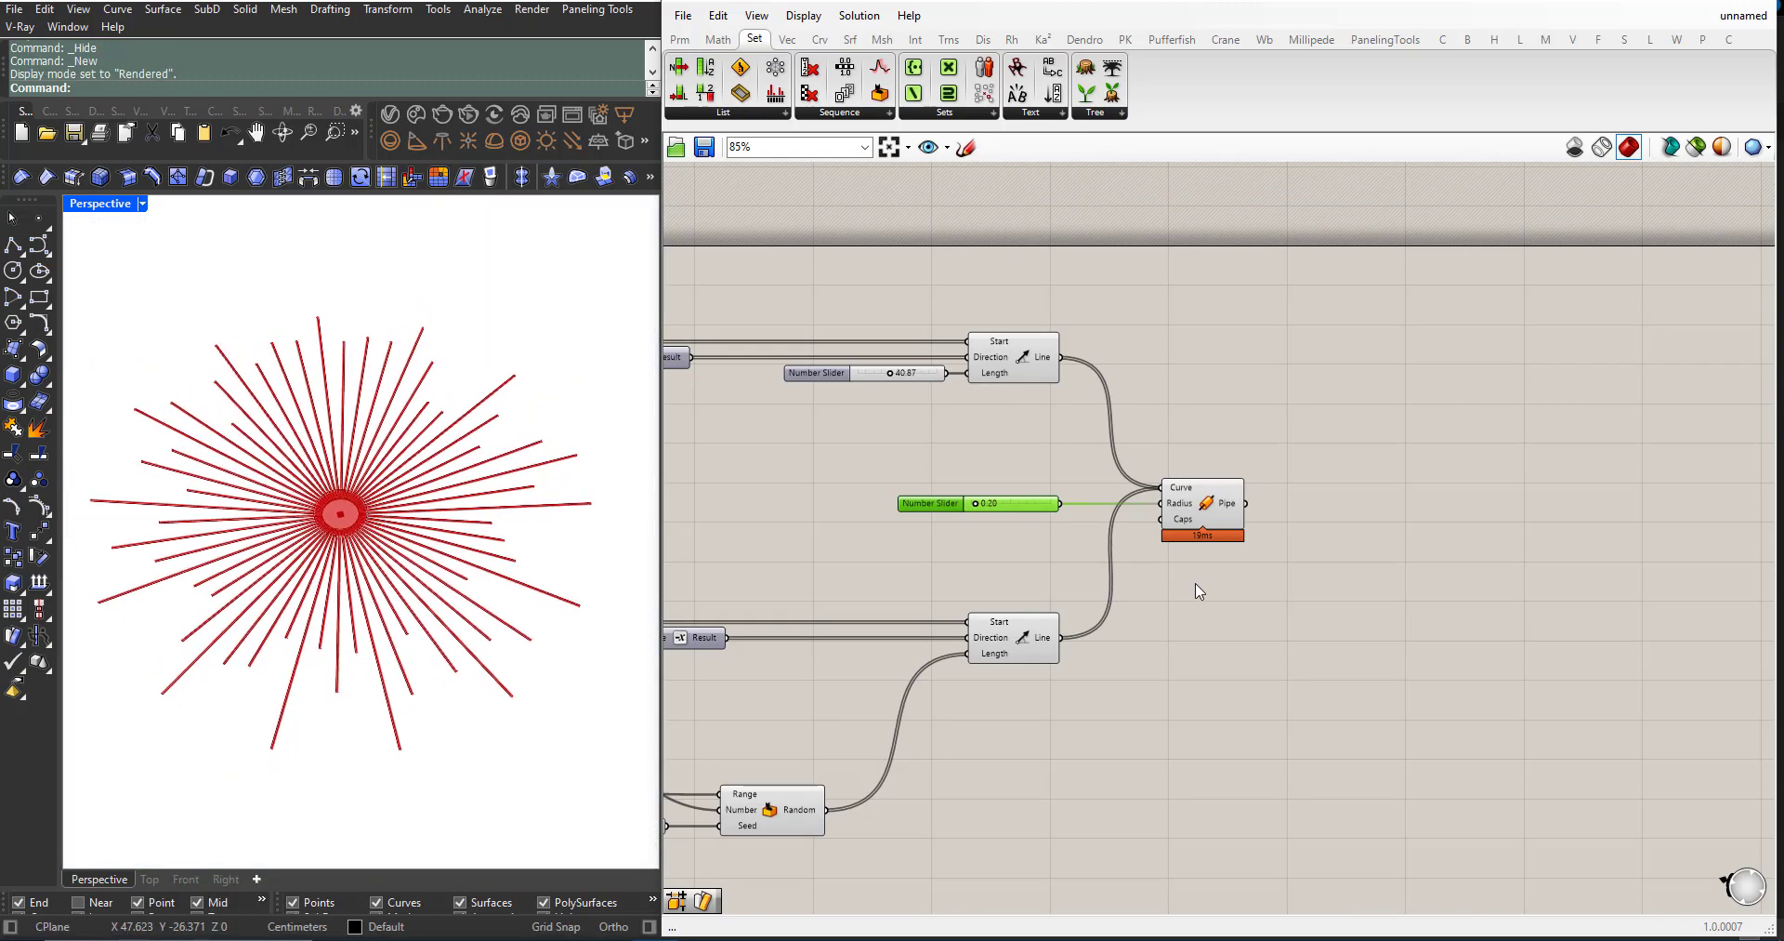
Step: Add a Custom Preview component beside the rays' Pipe and connect the Pipe output to its Geometry input
{"action": "scroll", "coordinate": [1196, 584], "scroll_direction": "up", "scroll_amount": 1}
{"action": "double_click", "coordinate": [1390, 659]}
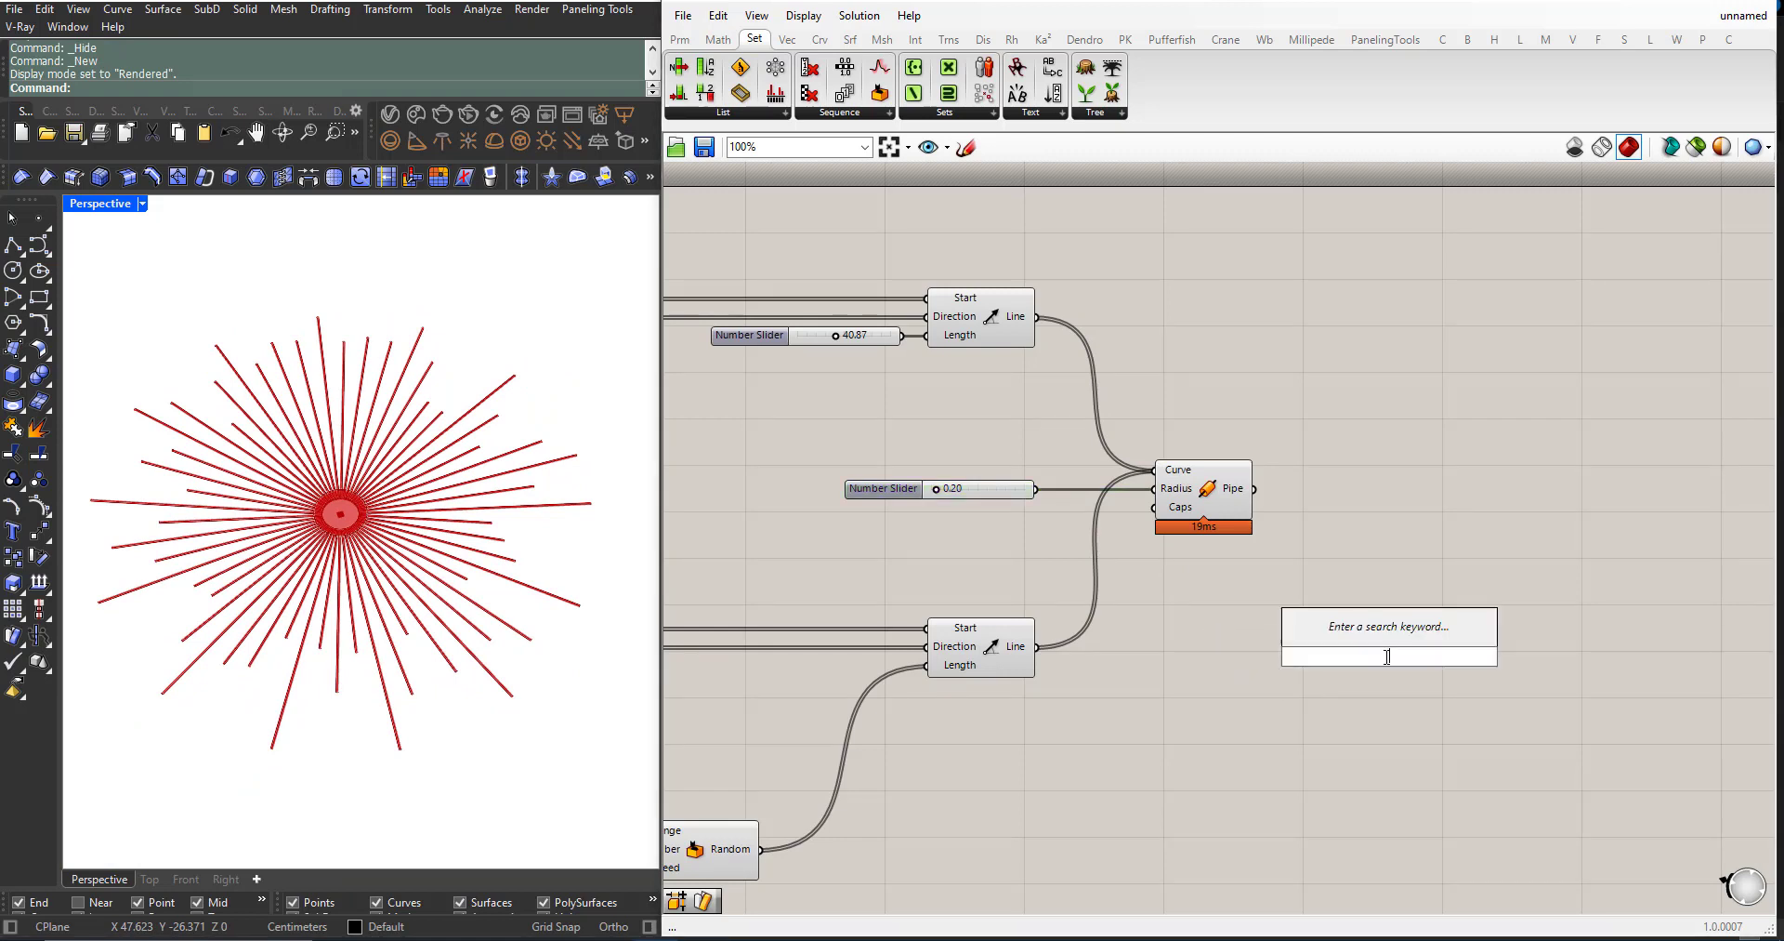
{"action": "type", "text": "cust"}
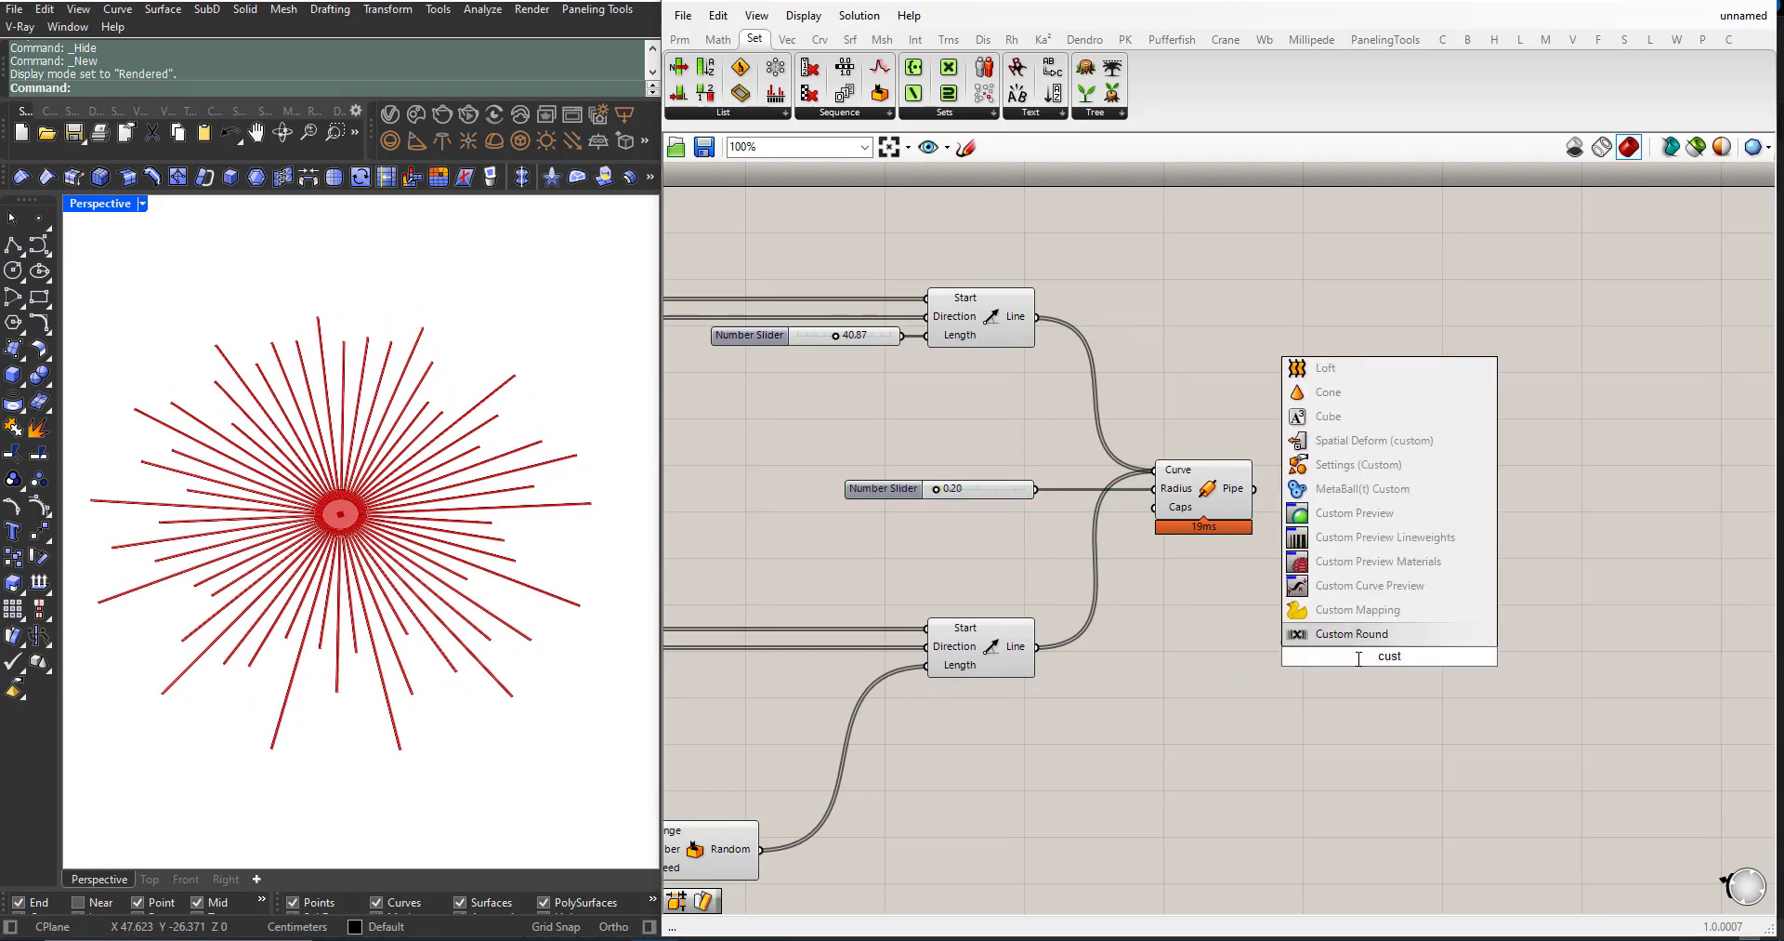
{"action": "left_click", "coordinate": [1354, 512]}
{"action": "left_click_drag", "start_coordinate": [1374, 646], "coordinate": [1408, 563]}
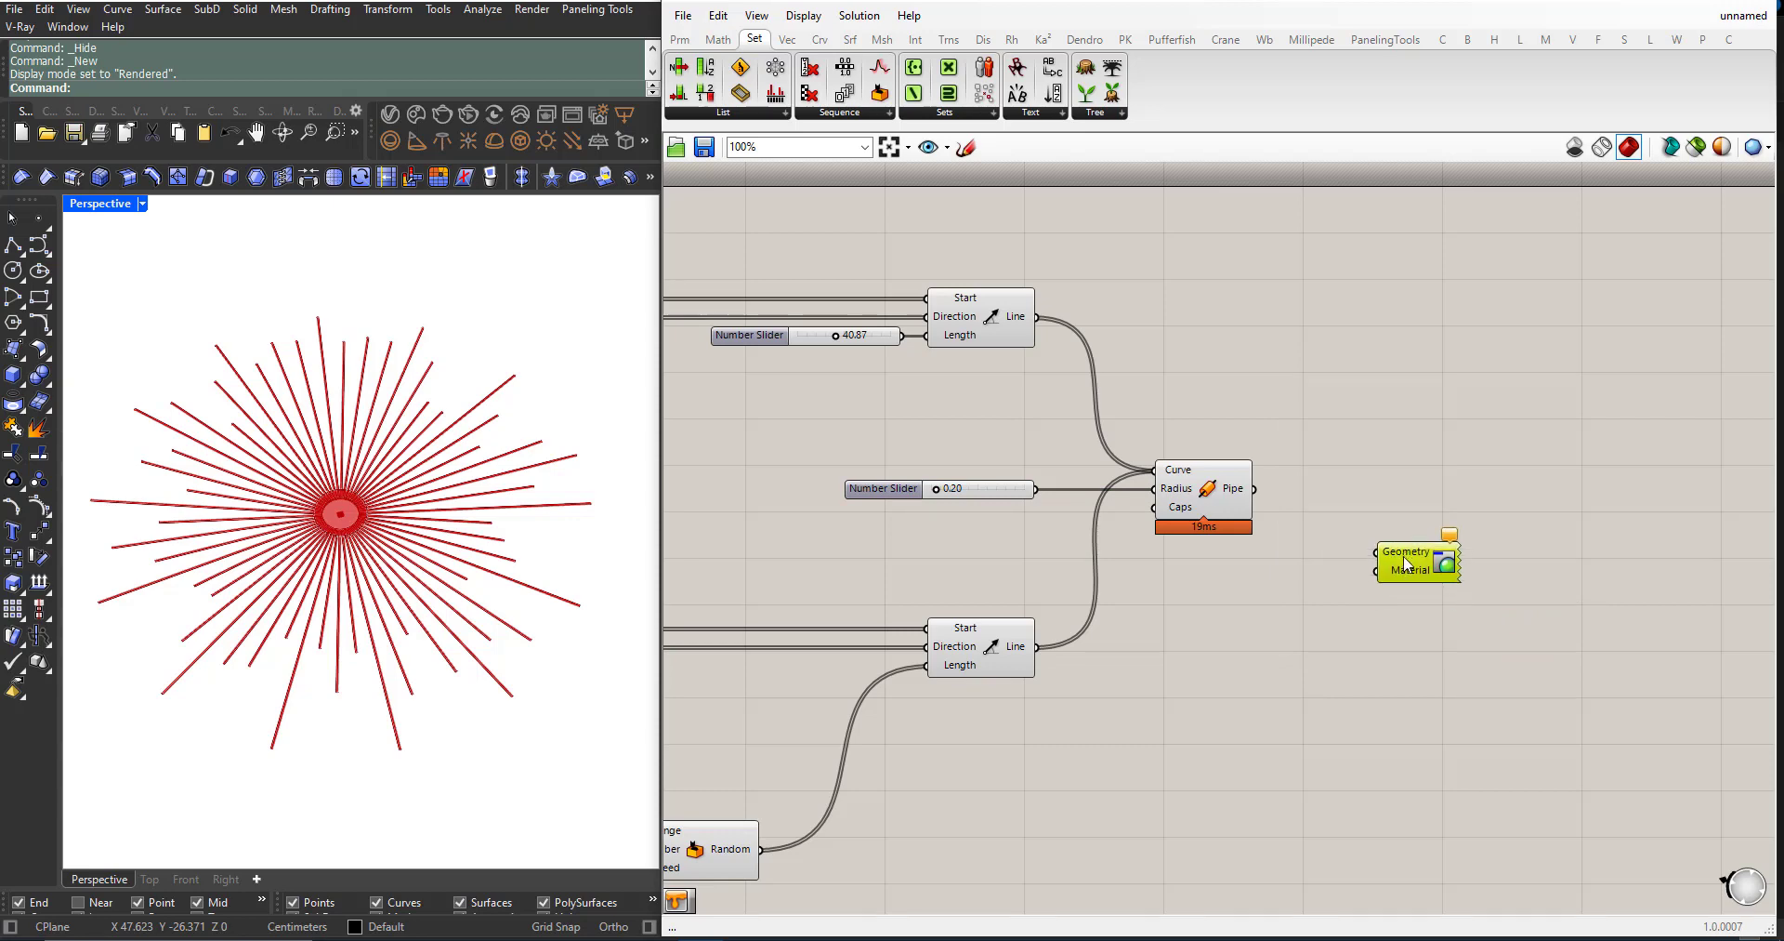
{"action": "left_click_drag", "start_coordinate": [1285, 511], "coordinate": [1441, 558]}
Step: Turn off the preview of both ray Line components and the Pipe component
{"action": "left_click", "coordinate": [1290, 695]}
{"action": "left_click_drag", "start_coordinate": [1290, 696], "coordinate": [715, 236]}
{"action": "middle_click", "coordinate": [1025, 383]}
{"action": "left_click", "coordinate": [1084, 322]}
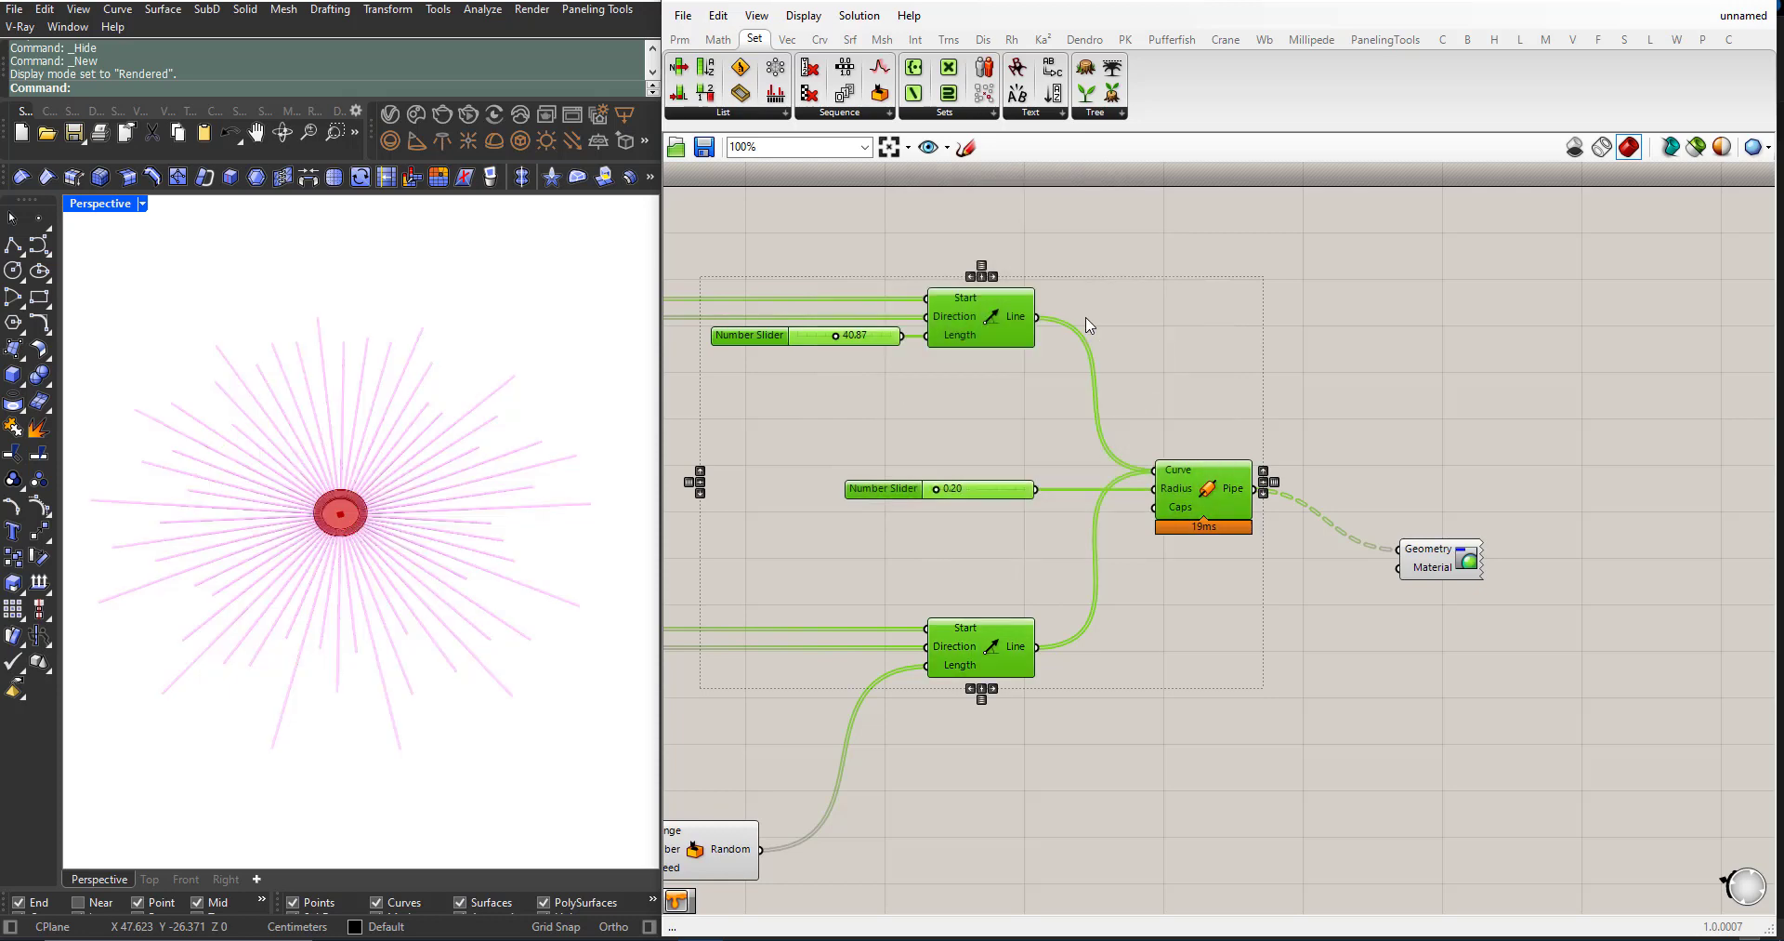
{"action": "left_click", "coordinate": [1231, 391]}
Step: Add a Colour Swatch to the Custom Preview's Material input and set it to dark brown: hue 0°, saturation 56, value 25
{"action": "double_click", "coordinate": [1298, 698]}
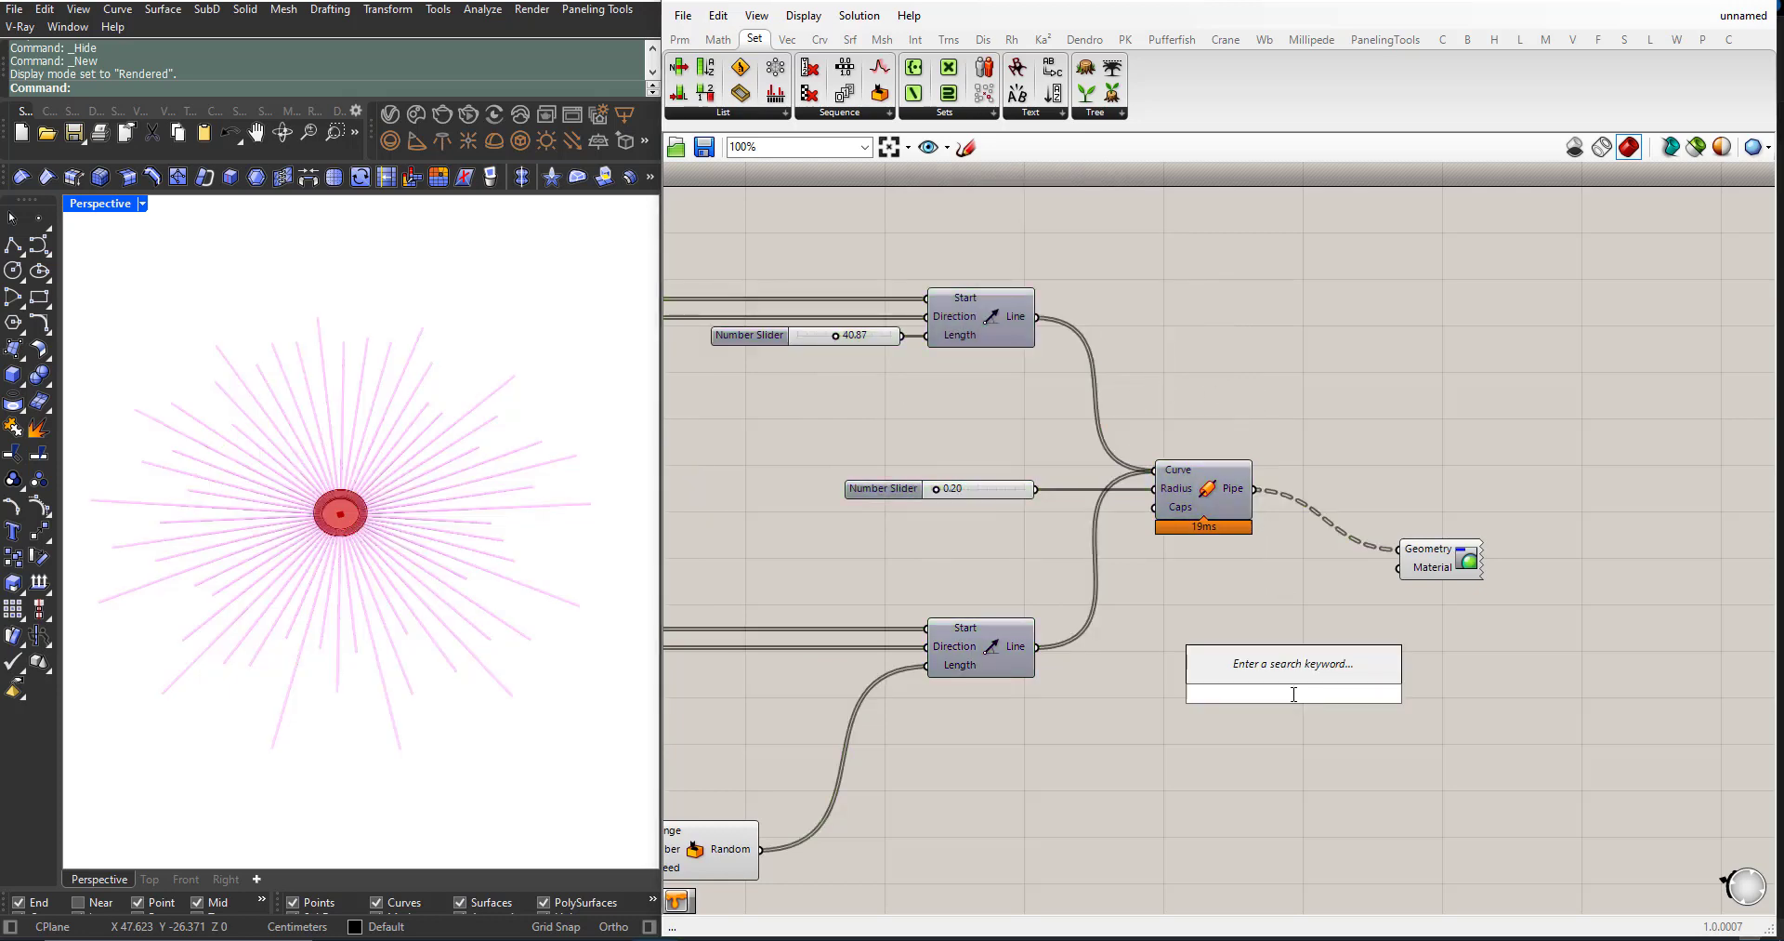
{"action": "type", "text": "swa"}
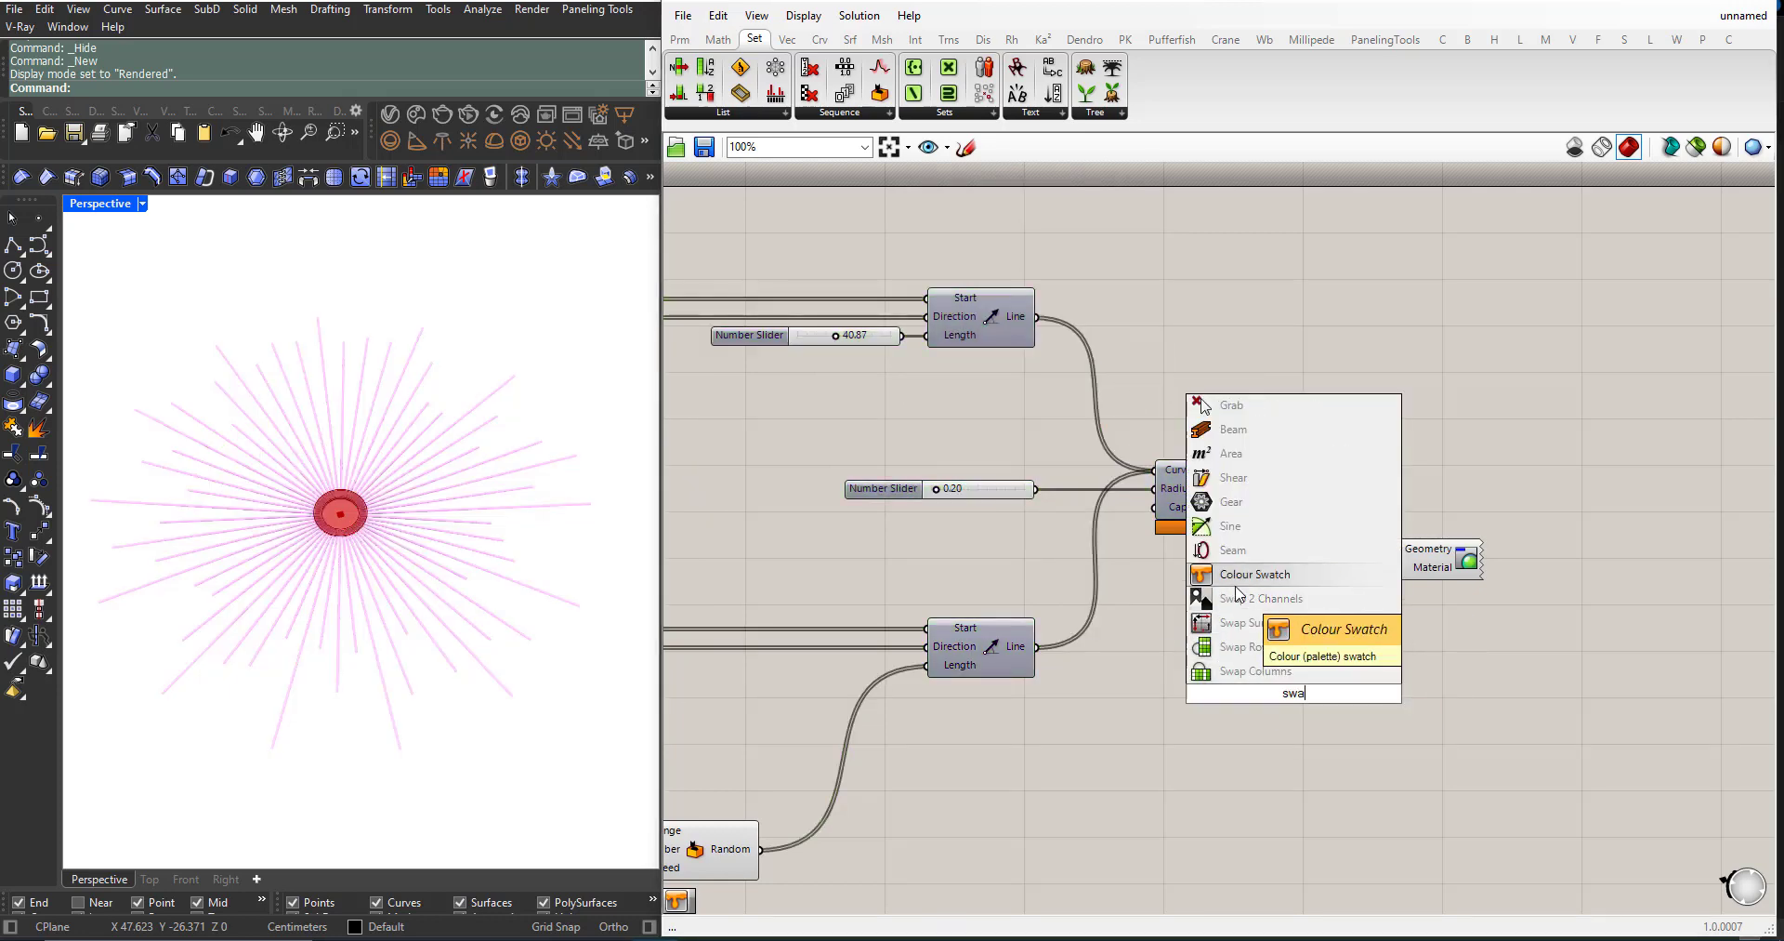
{"action": "left_click", "coordinate": [1237, 576]}
{"action": "left_click_drag", "start_coordinate": [1324, 705], "coordinate": [1399, 567]}
{"action": "left_click", "coordinate": [1322, 592]}
{"action": "left_click_drag", "start_coordinate": [1416, 662], "coordinate": [1387, 744]}
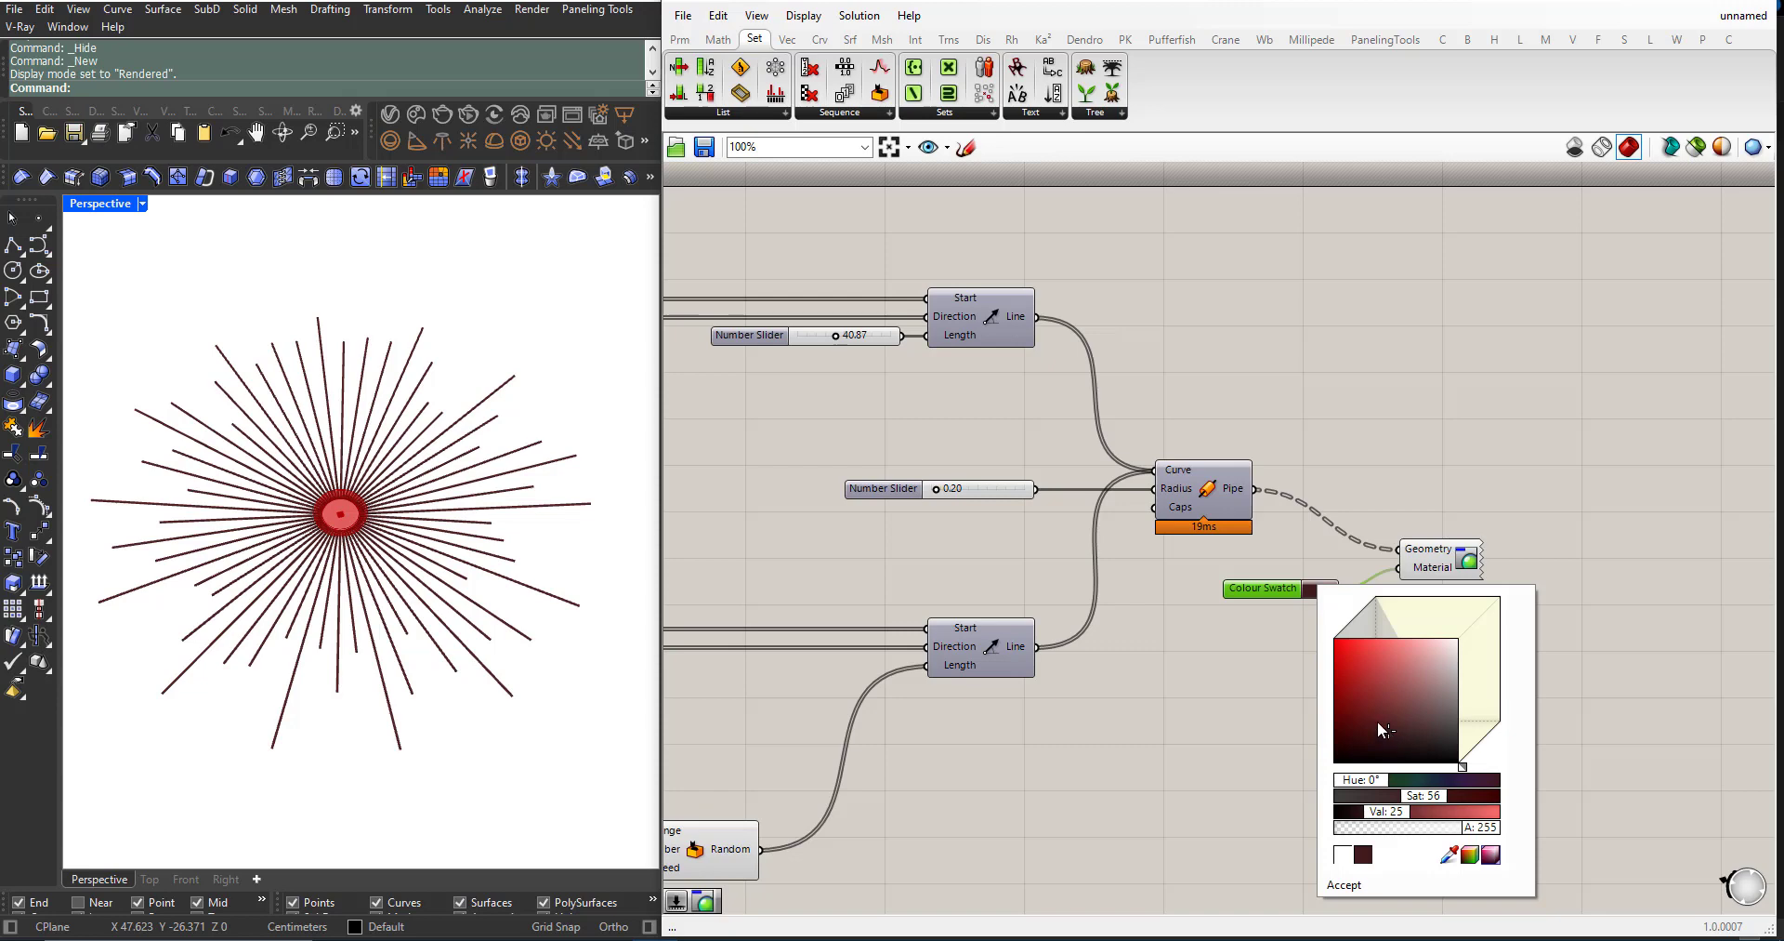
{"action": "left_click", "coordinate": [1344, 884]}
Step: Duplicate the Custom Preview and Colour Swatch beside the capped rim extrusion, and connect the capped Brep to the copy's Geometry input
{"action": "scroll", "coordinate": [1429, 519], "scroll_direction": "down", "scroll_amount": 3}
{"action": "scroll", "coordinate": [1427, 514], "scroll_direction": "down", "scroll_amount": 1}
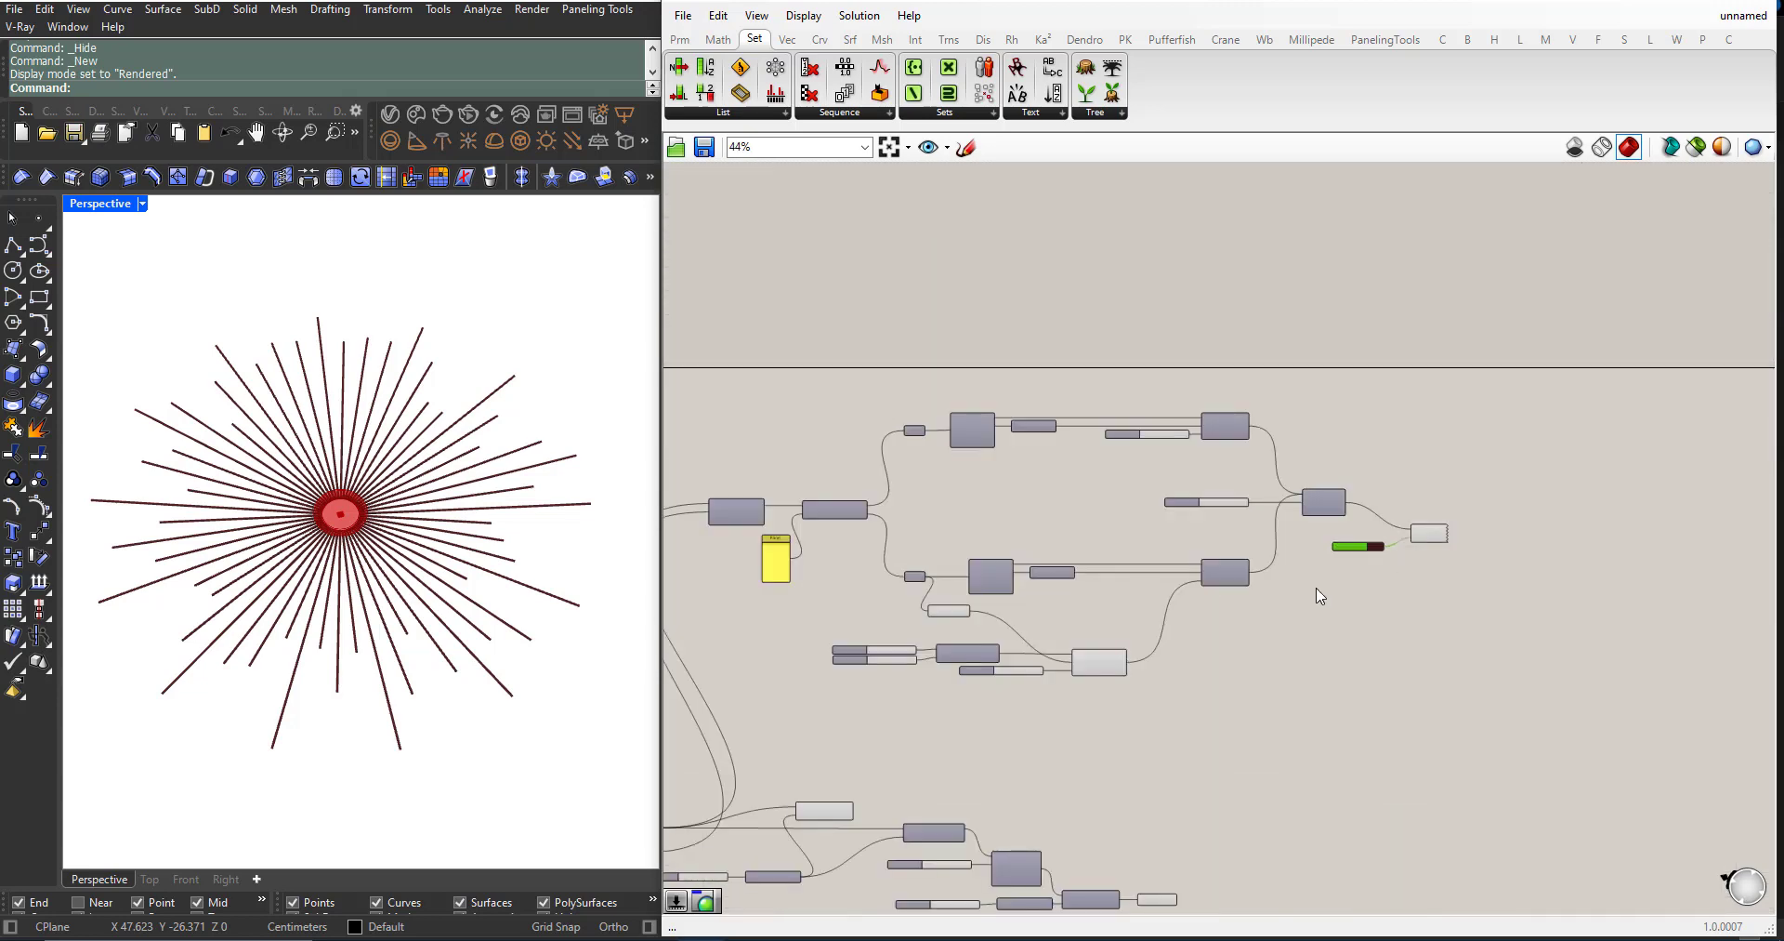
{"action": "scroll", "coordinate": [1069, 655], "scroll_direction": "up", "scroll_amount": 5}
{"action": "scroll", "coordinate": [1197, 633], "scroll_direction": "down", "scroll_amount": 4}
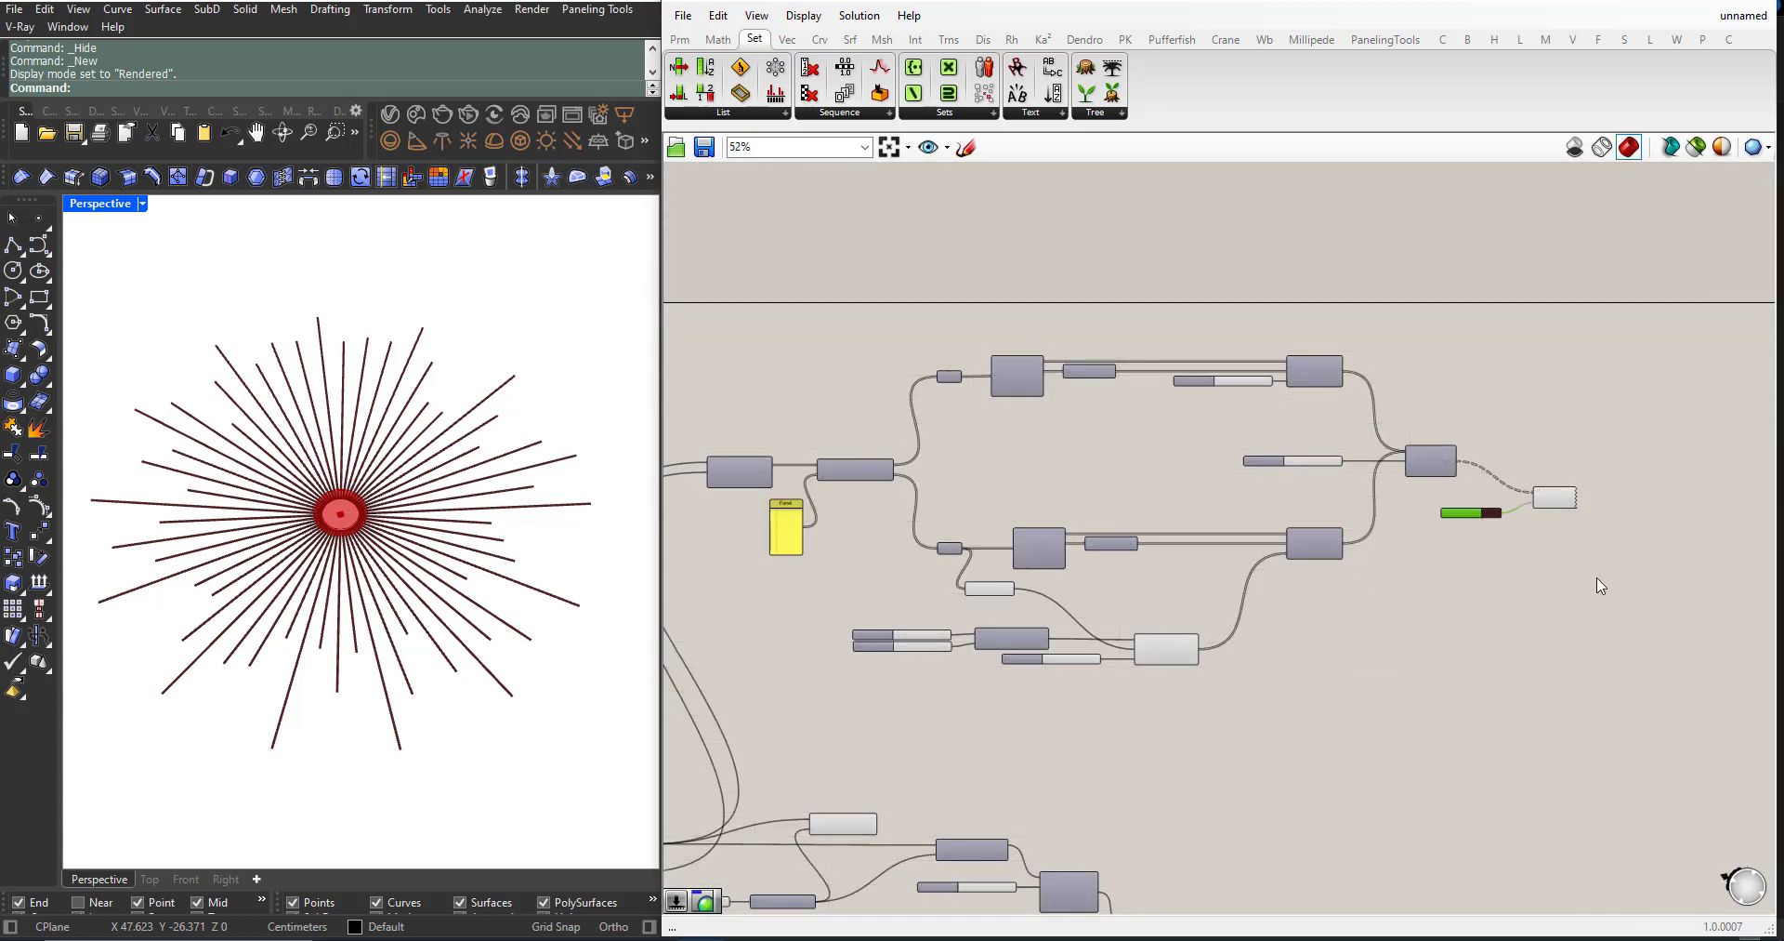
{"action": "left_click_drag", "start_coordinate": [1600, 585], "coordinate": [1362, 910]}
{"action": "scroll", "coordinate": [1175, 510], "scroll_direction": "down", "scroll_amount": 4}
{"action": "scroll", "coordinate": [1234, 740], "scroll_direction": "up", "scroll_amount": 8}
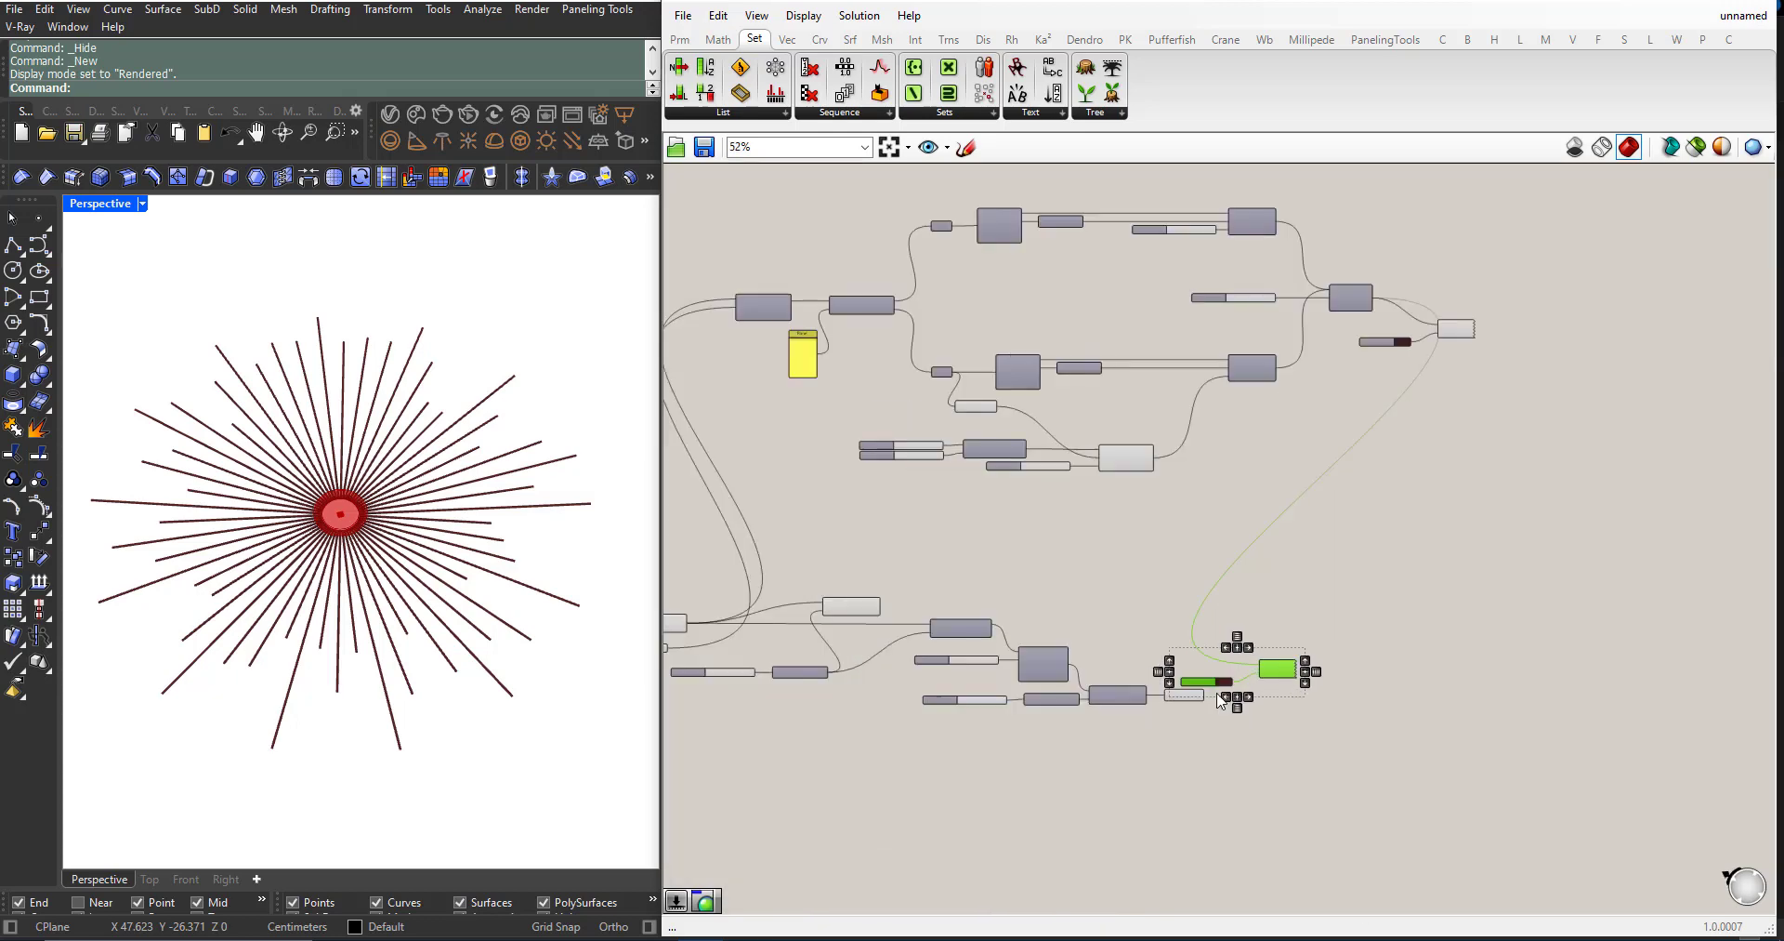
{"action": "left_click_drag", "start_coordinate": [1162, 648], "coordinate": [1125, 770]}
{"action": "left_click", "coordinate": [1251, 693]}
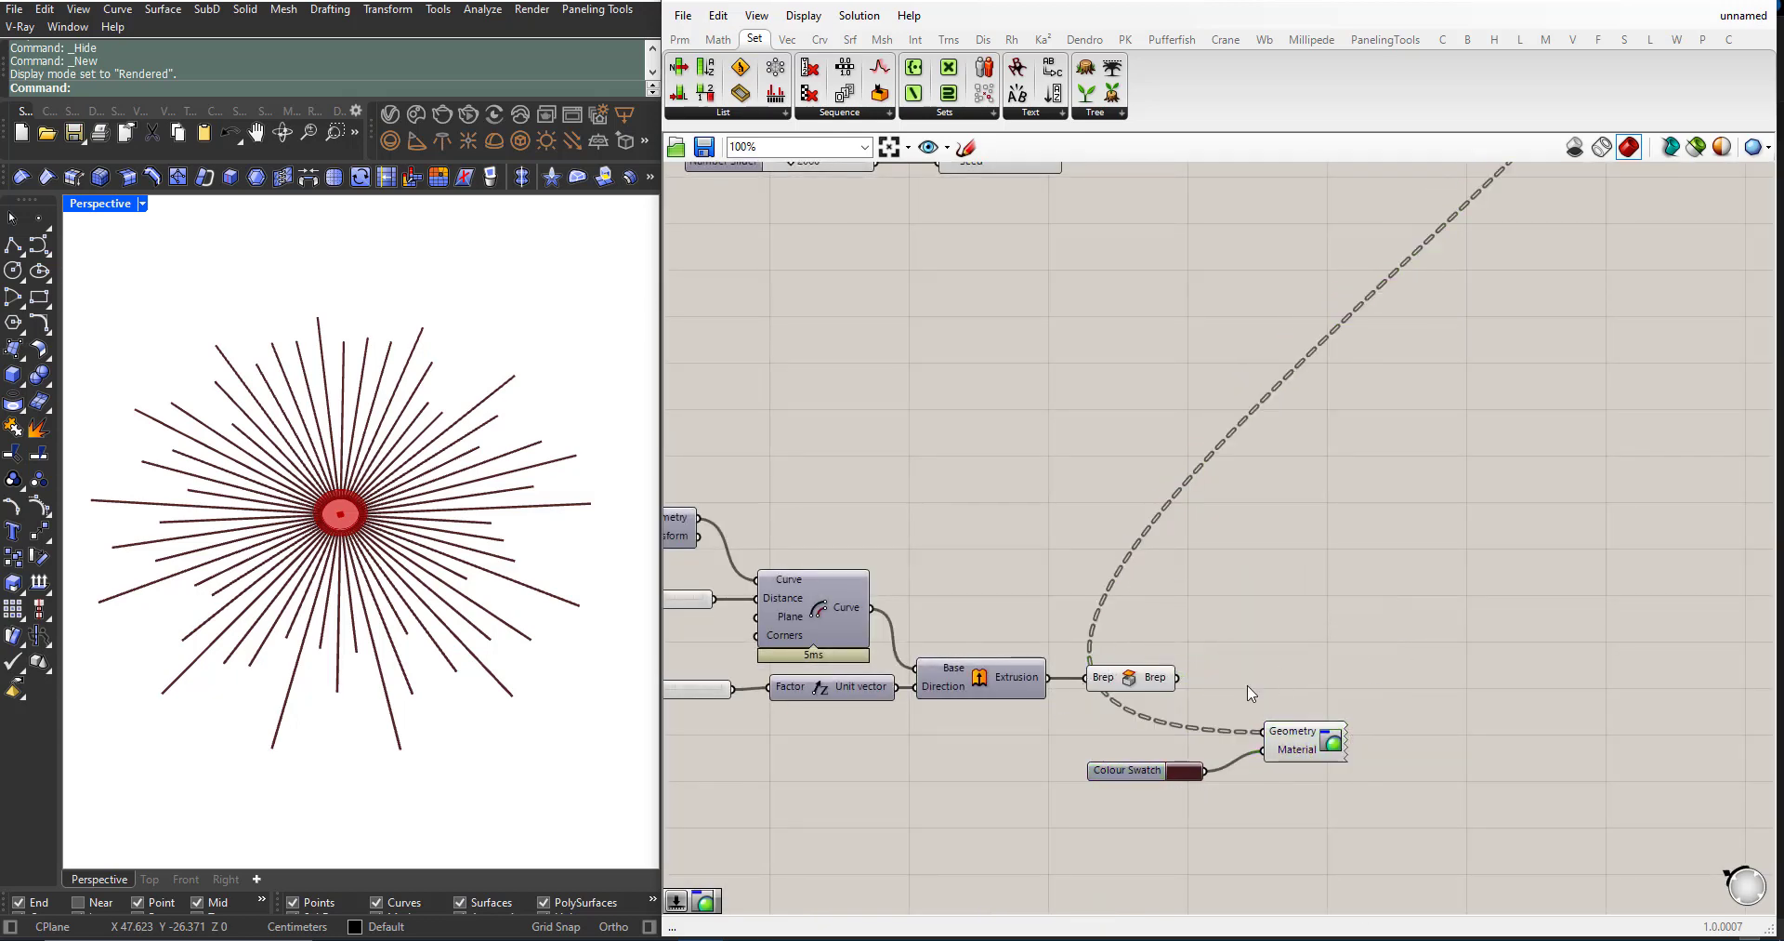
Step: Turn off the preview of the rim's offset Curve, Extrusion and capped Brep components
{"action": "left_click_drag", "start_coordinate": [1233, 734], "coordinate": [799, 541]}
{"action": "middle_click", "coordinate": [1072, 613]}
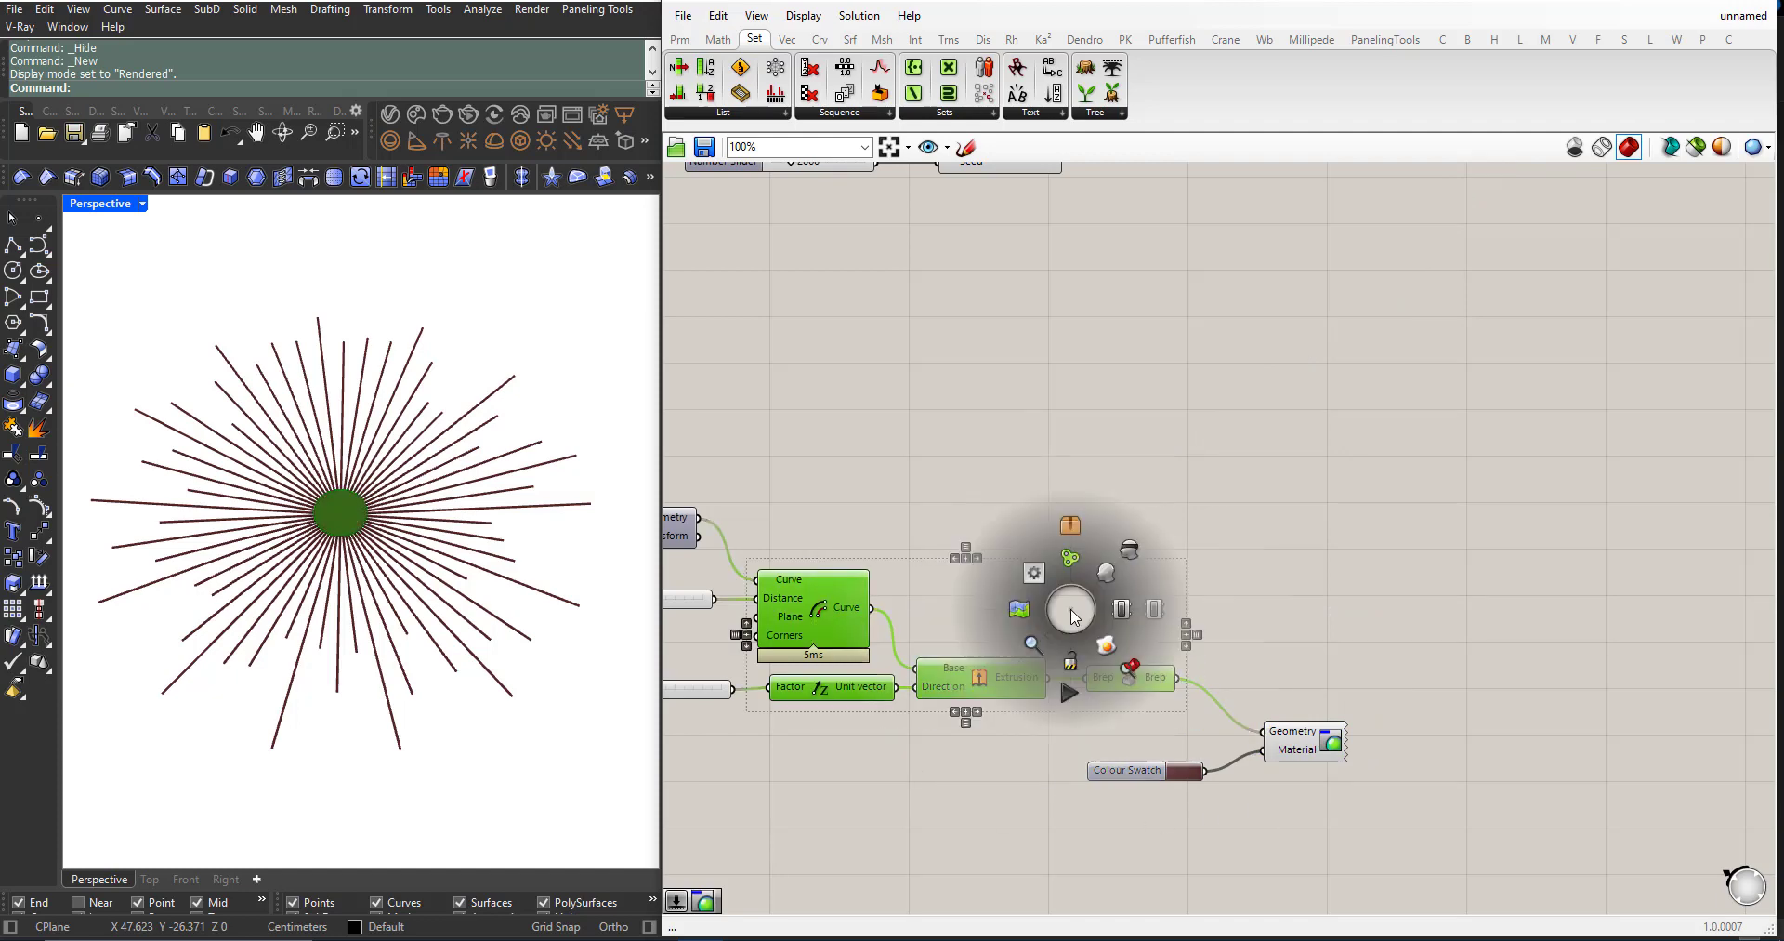
{"action": "left_click", "coordinate": [1140, 544]}
Step: Change the rim's Colour Swatch to a pale mint green with hue 162°, saturation 13 and value 69
{"action": "scroll", "coordinate": [1189, 595], "scroll_direction": "down", "scroll_amount": 3}
{"action": "scroll", "coordinate": [1140, 727], "scroll_direction": "up", "scroll_amount": 6}
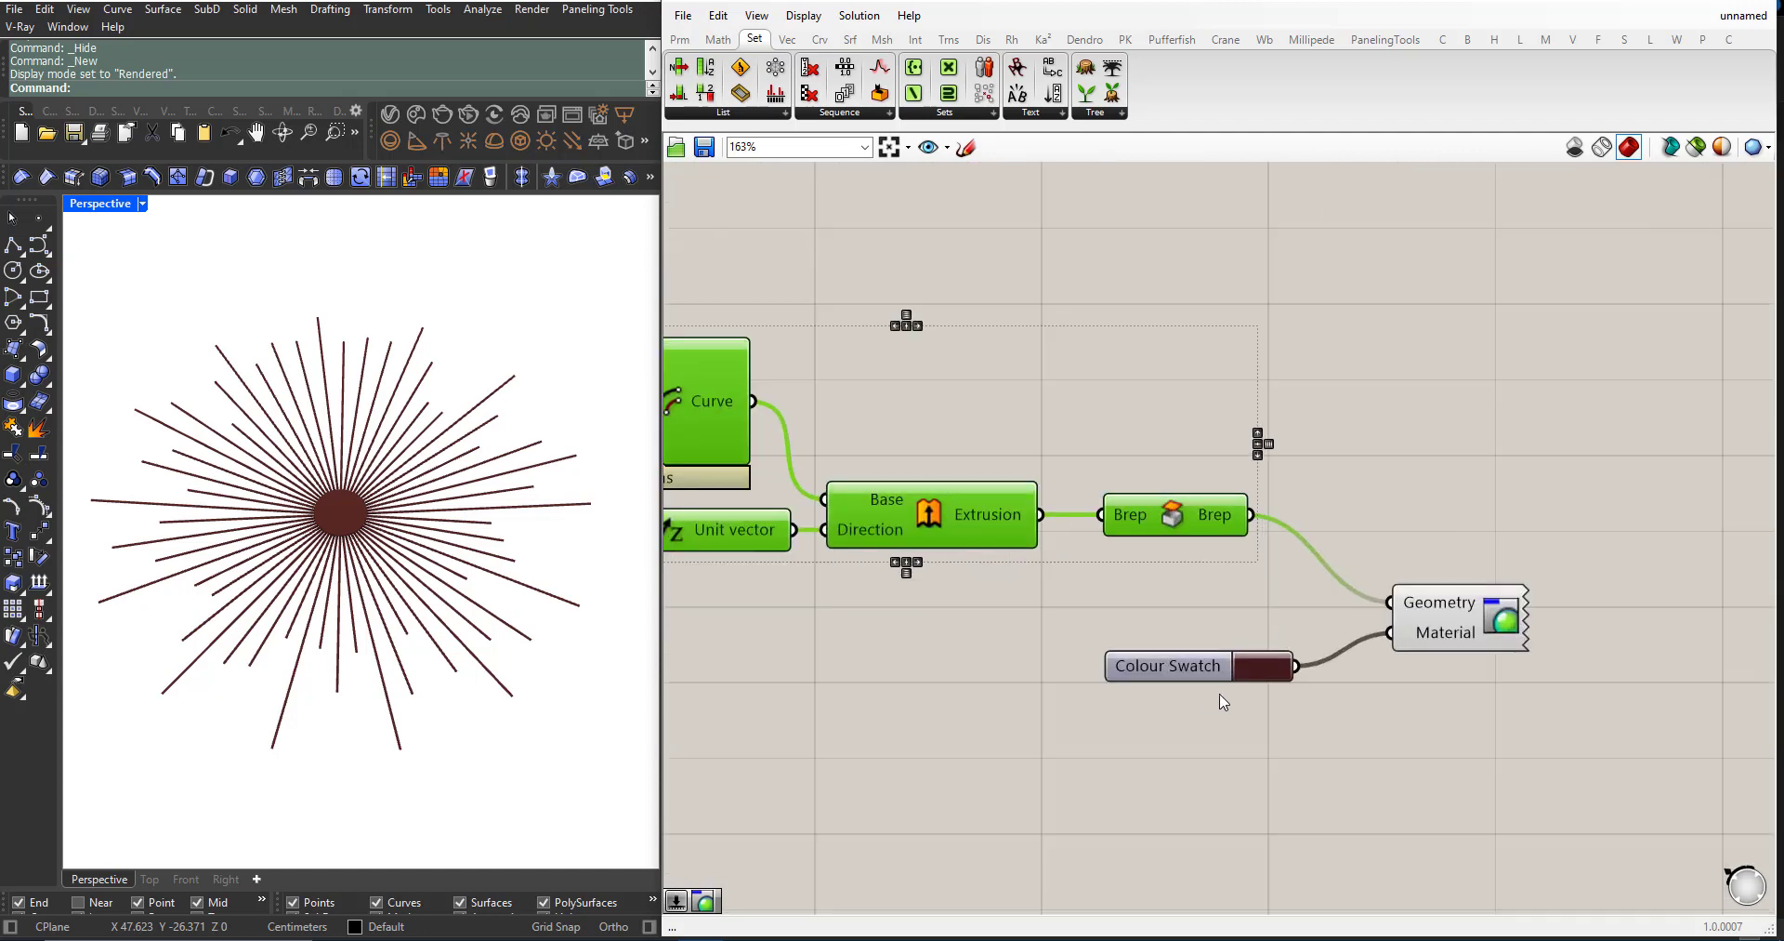
{"action": "left_click", "coordinate": [1247, 671]}
{"action": "left_click", "coordinate": [1246, 677]}
{"action": "left_click_drag", "start_coordinate": [1318, 823], "coordinate": [1355, 835]}
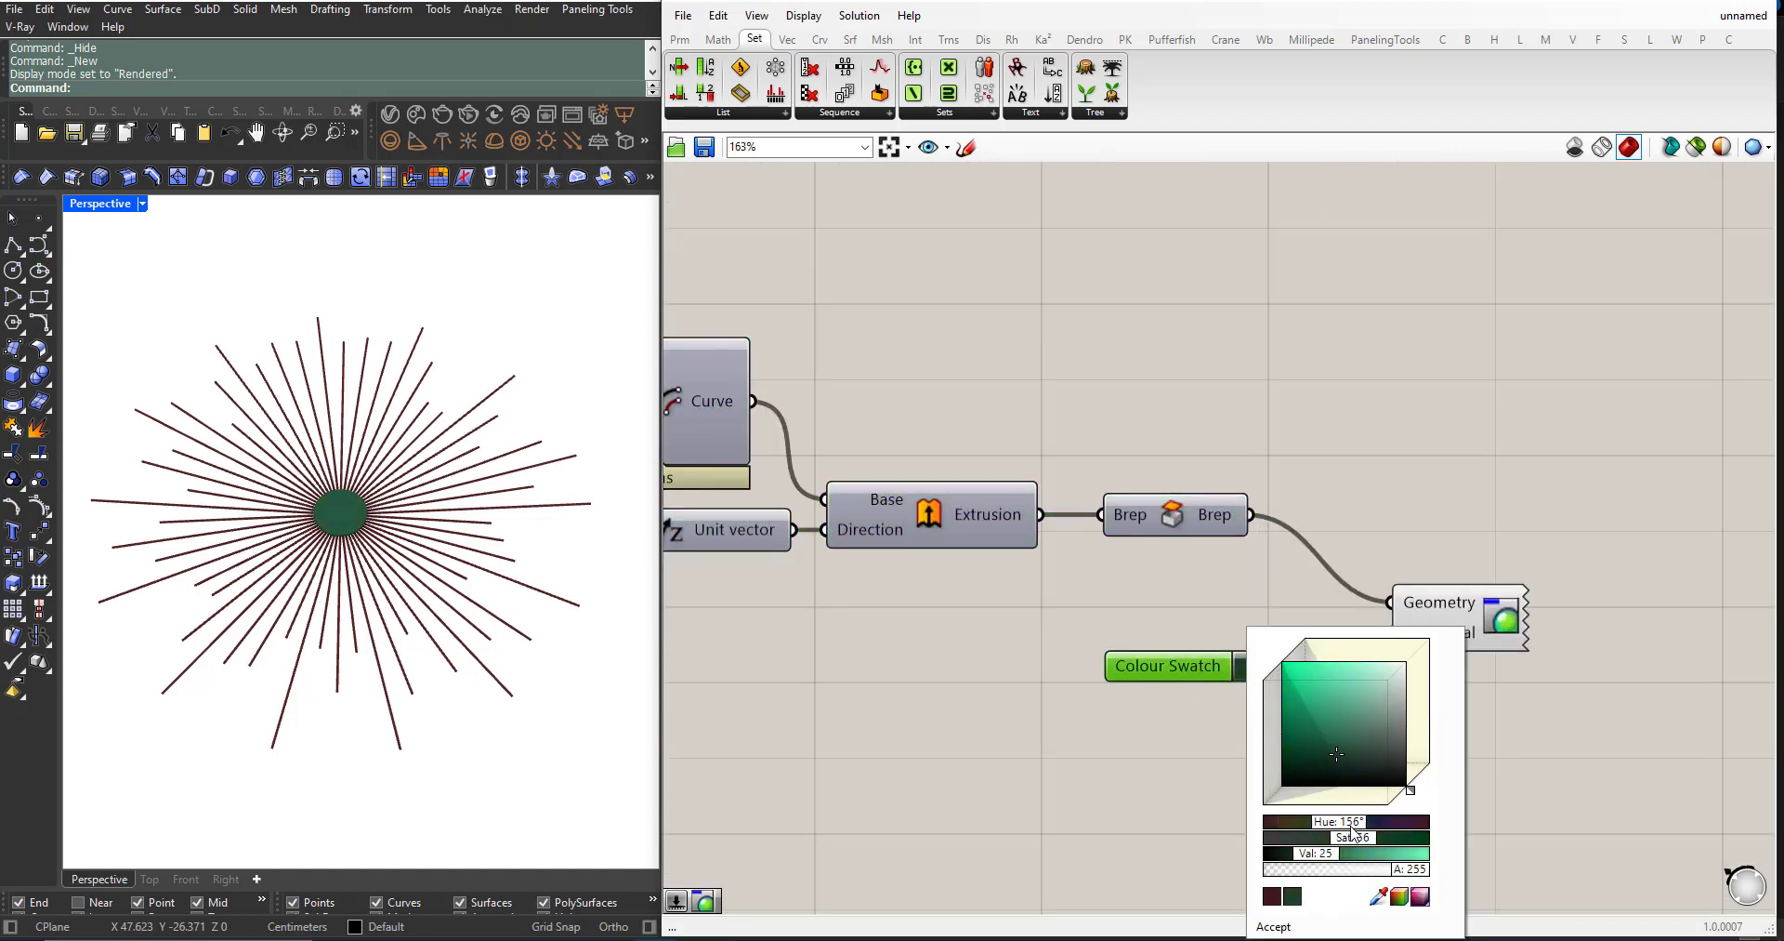
{"action": "left_click_drag", "start_coordinate": [1350, 768], "coordinate": [1397, 699]}
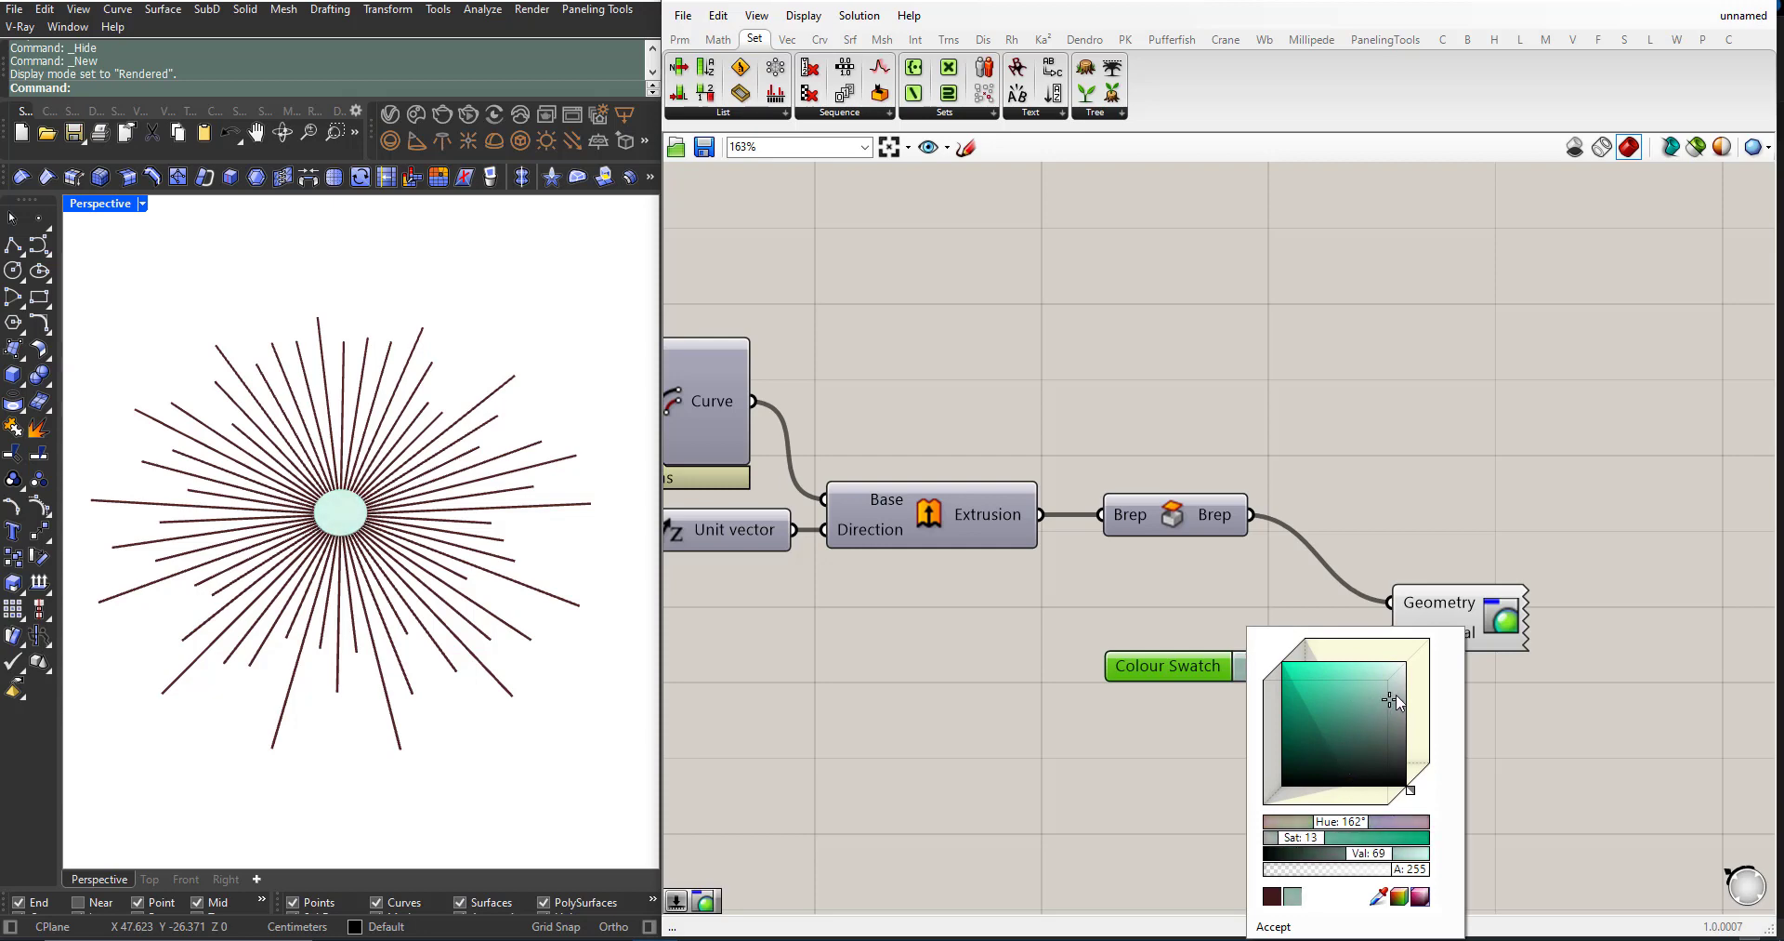
{"action": "left_click", "coordinate": [1271, 927]}
Step: Examine the coloured sun mirror in the viewport and review the complete definition on the canvas
{"action": "scroll", "coordinate": [1362, 690], "scroll_direction": "down", "scroll_amount": 4}
{"action": "mouse_move", "coordinate": [347, 570]}
{"action": "right_mouse_down"}
{"action": "mouse_move", "coordinate": [365, 465]}
{"action": "mouse_move", "coordinate": [377, 562]}
{"action": "mouse_move", "coordinate": [346, 604]}
{"action": "mouse_move", "coordinate": [347, 447]}
{"action": "mouse_move", "coordinate": [368, 587]}
{"action": "right_mouse_up"}
{"action": "scroll", "coordinate": [351, 528], "scroll_direction": "up", "scroll_amount": 7}
{"action": "scroll", "coordinate": [339, 602], "scroll_direction": "down", "scroll_amount": 3}
{"action": "scroll", "coordinate": [1126, 539], "scroll_direction": "down", "scroll_amount": 5}
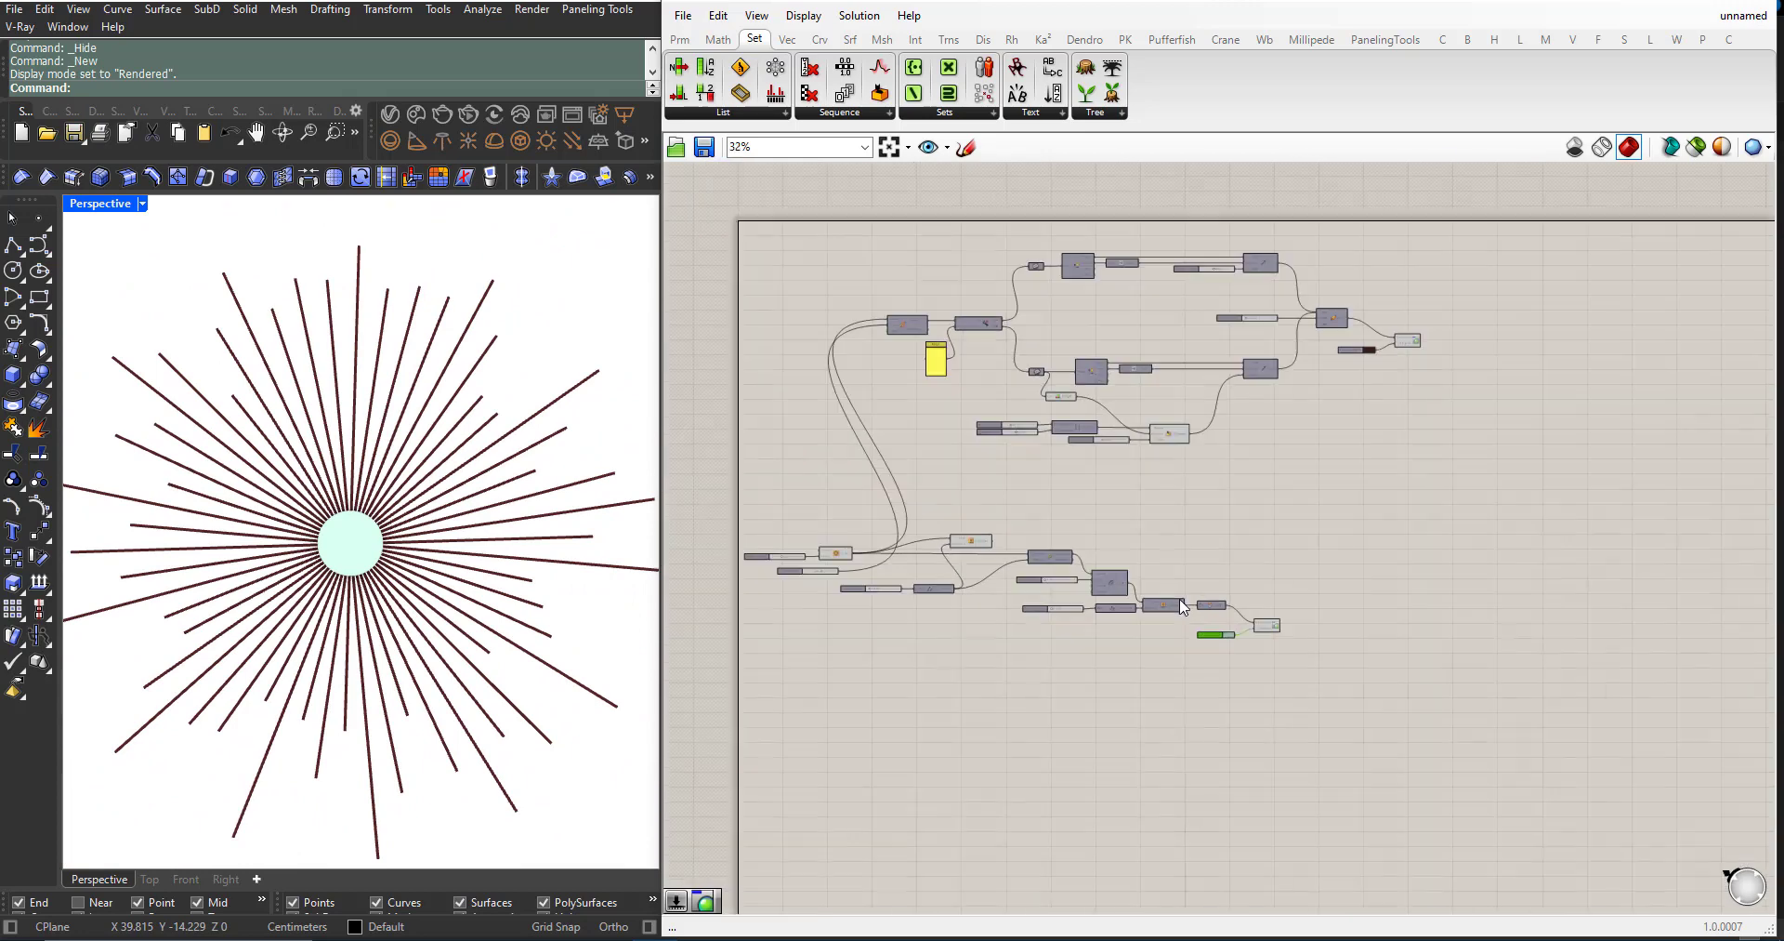
{"action": "scroll", "coordinate": [1049, 451], "scroll_direction": "up", "scroll_amount": 3}
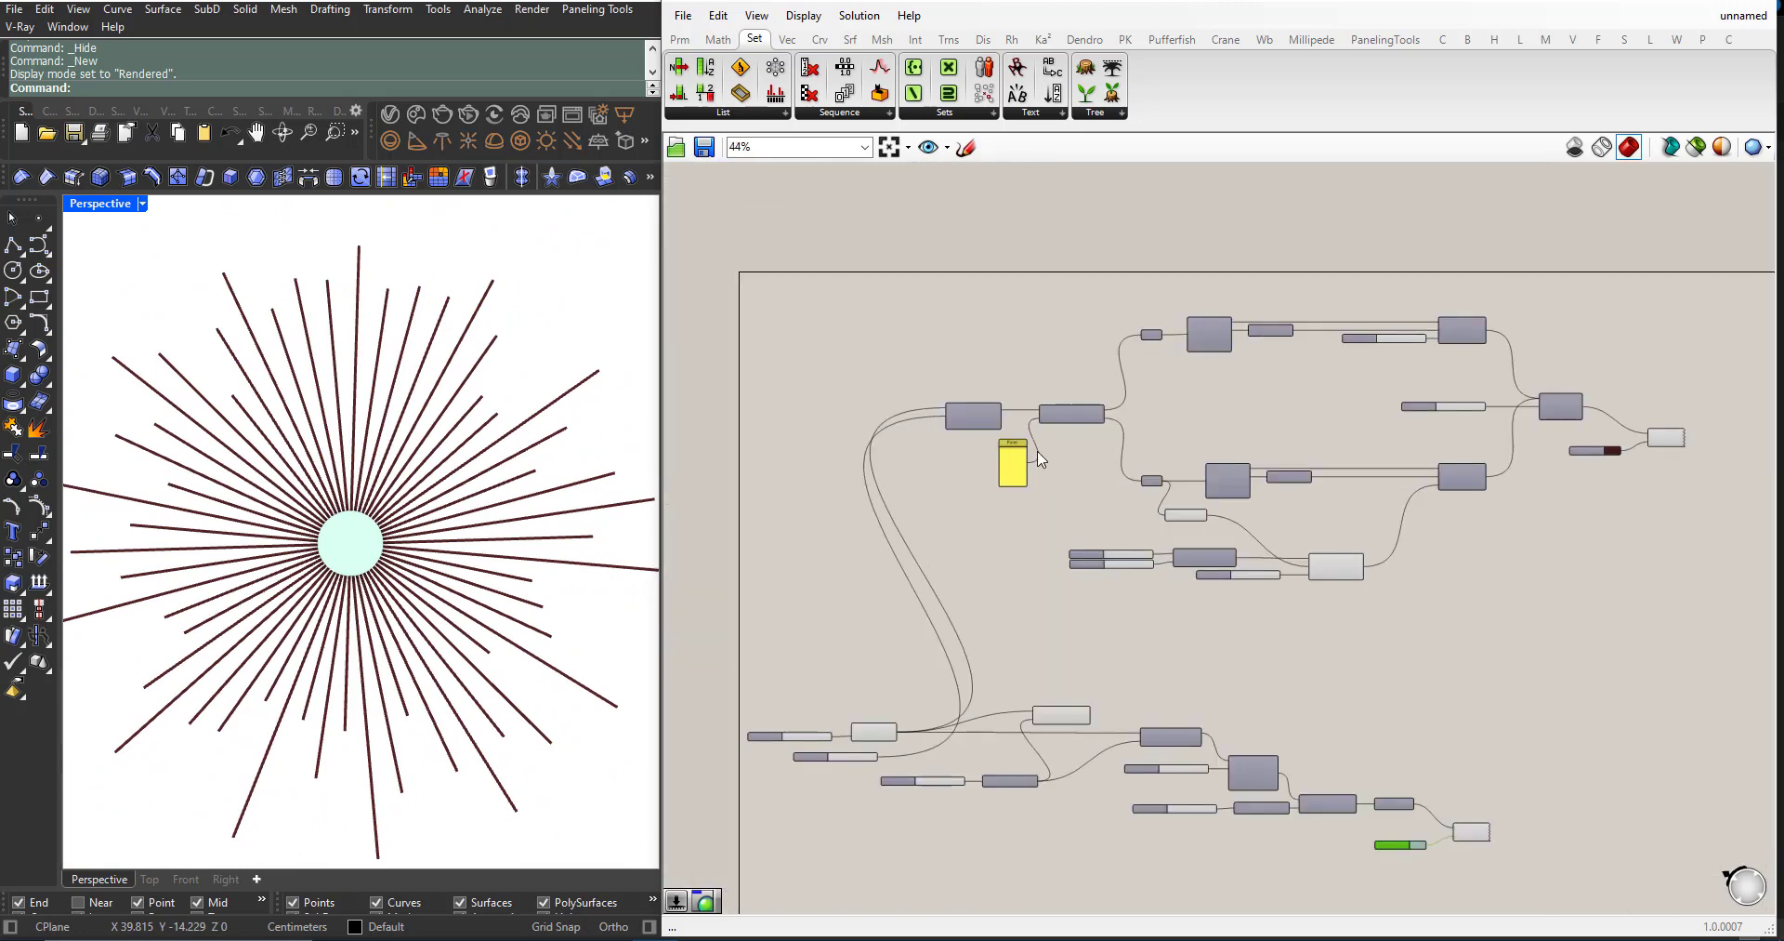
{"action": "scroll", "coordinate": [1041, 459], "scroll_direction": "up", "scroll_amount": 2}
{"action": "scroll", "coordinate": [994, 461], "scroll_direction": "down", "scroll_amount": 2}
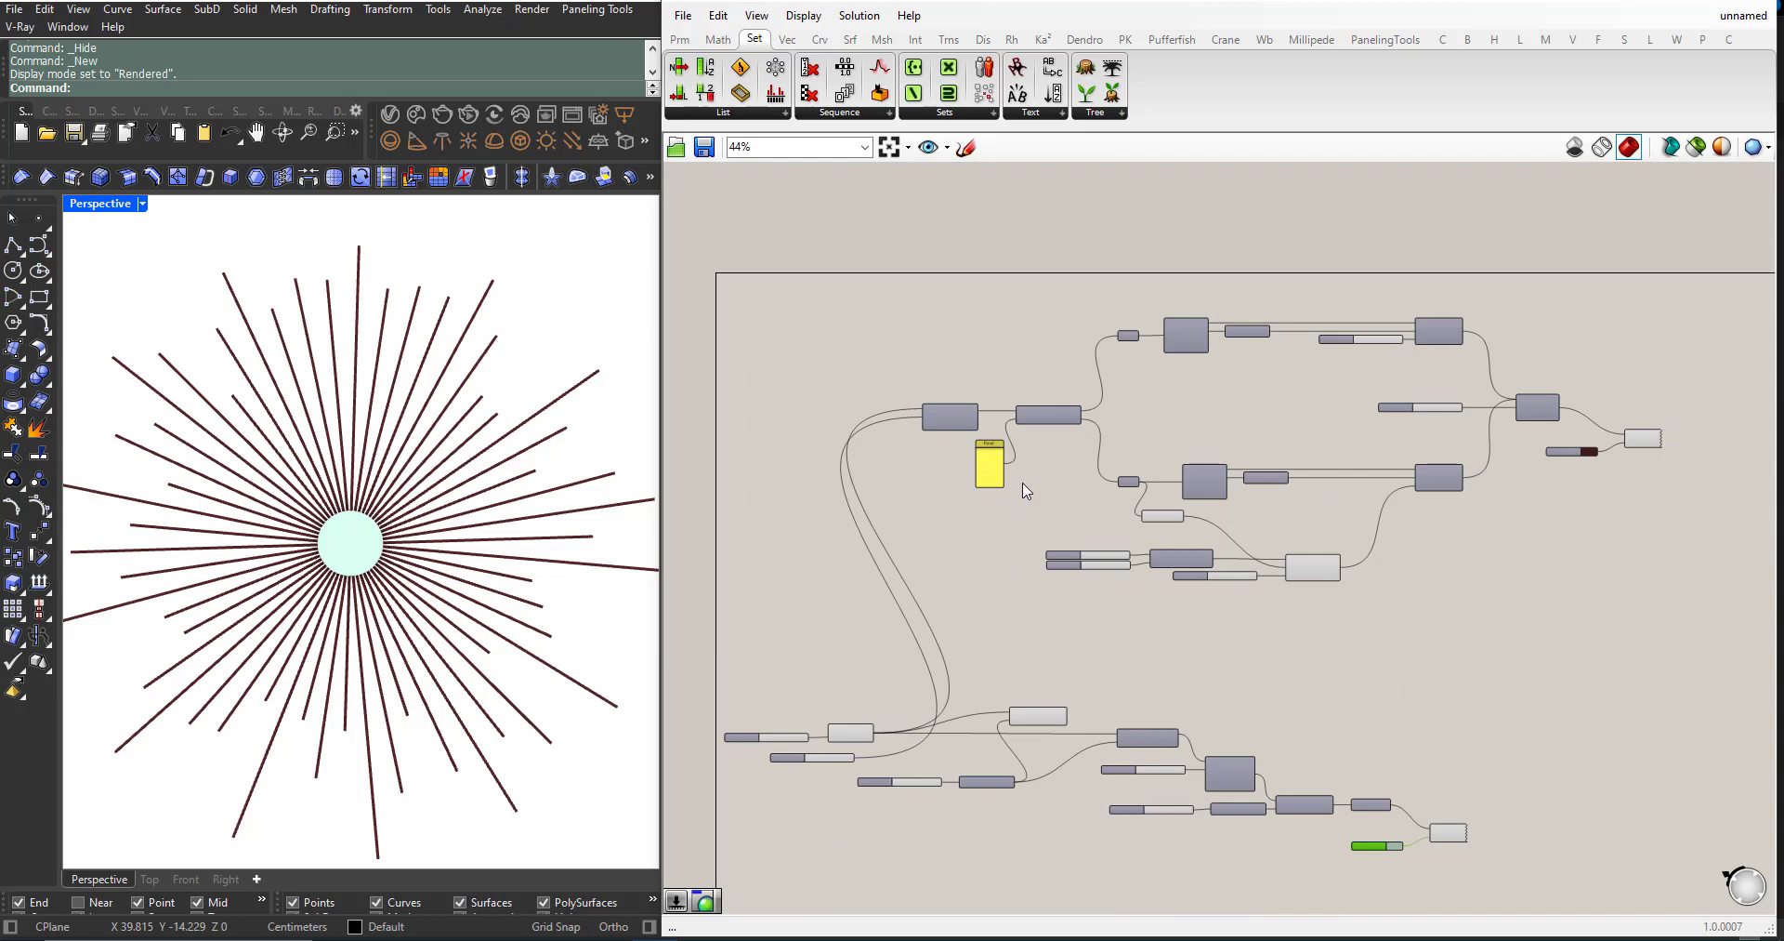
{"action": "scroll", "coordinate": [460, 535], "scroll_direction": "down", "scroll_amount": 3}
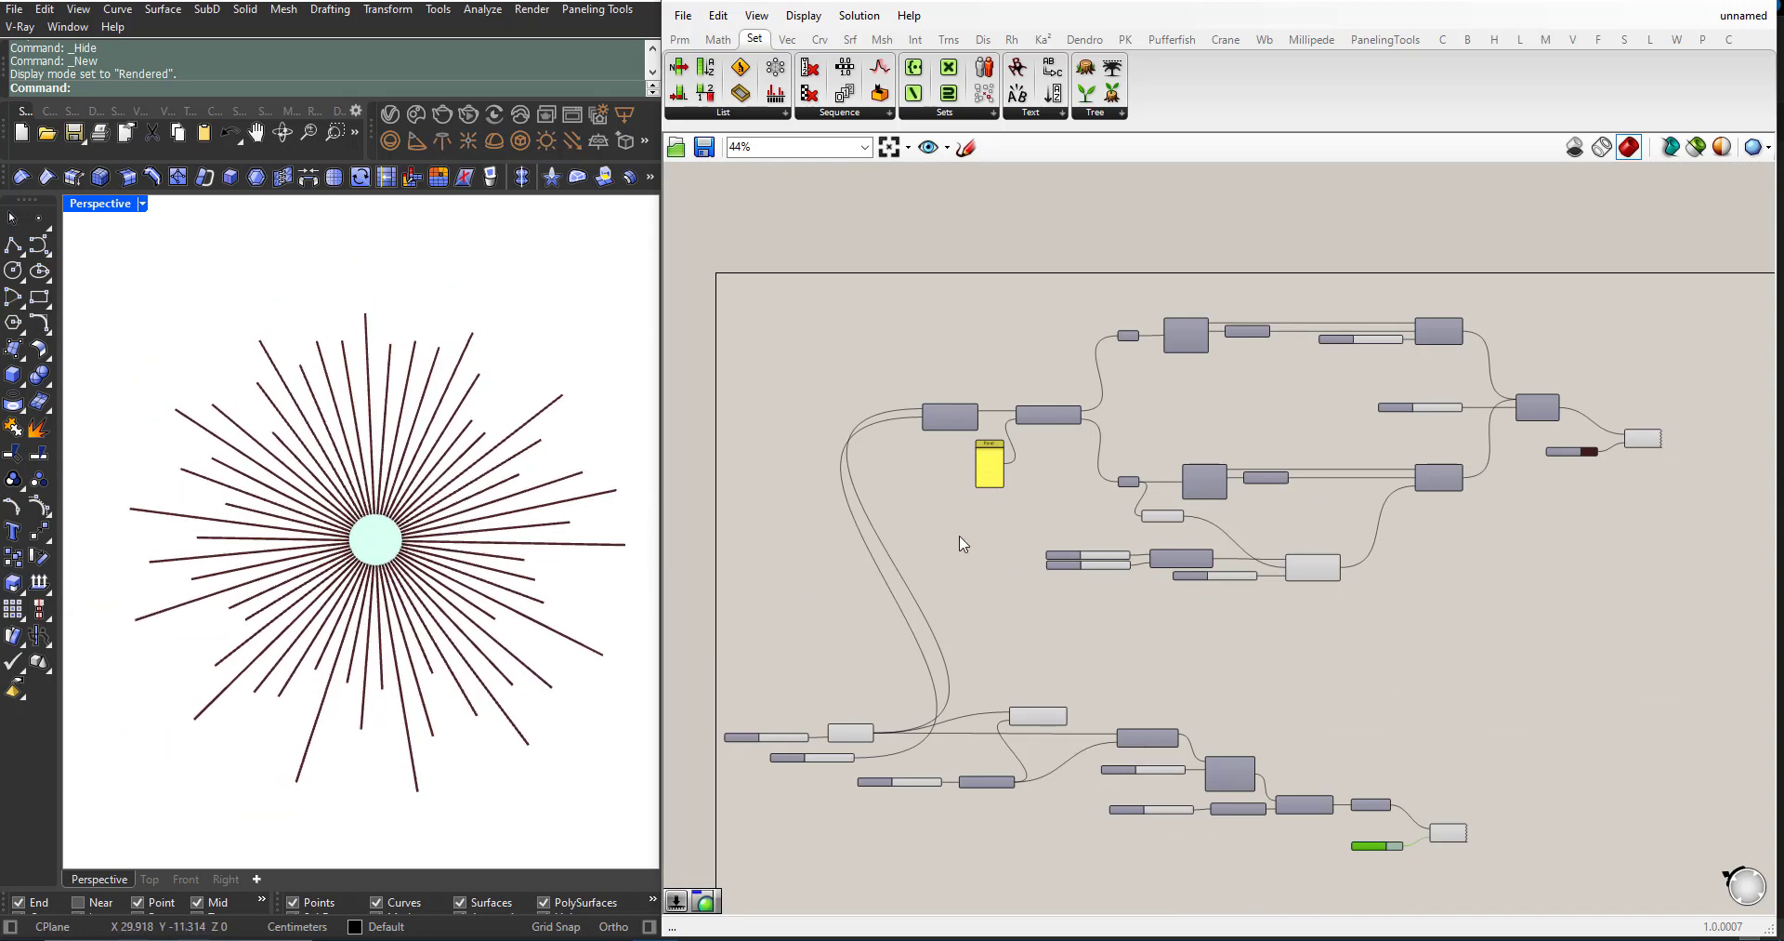